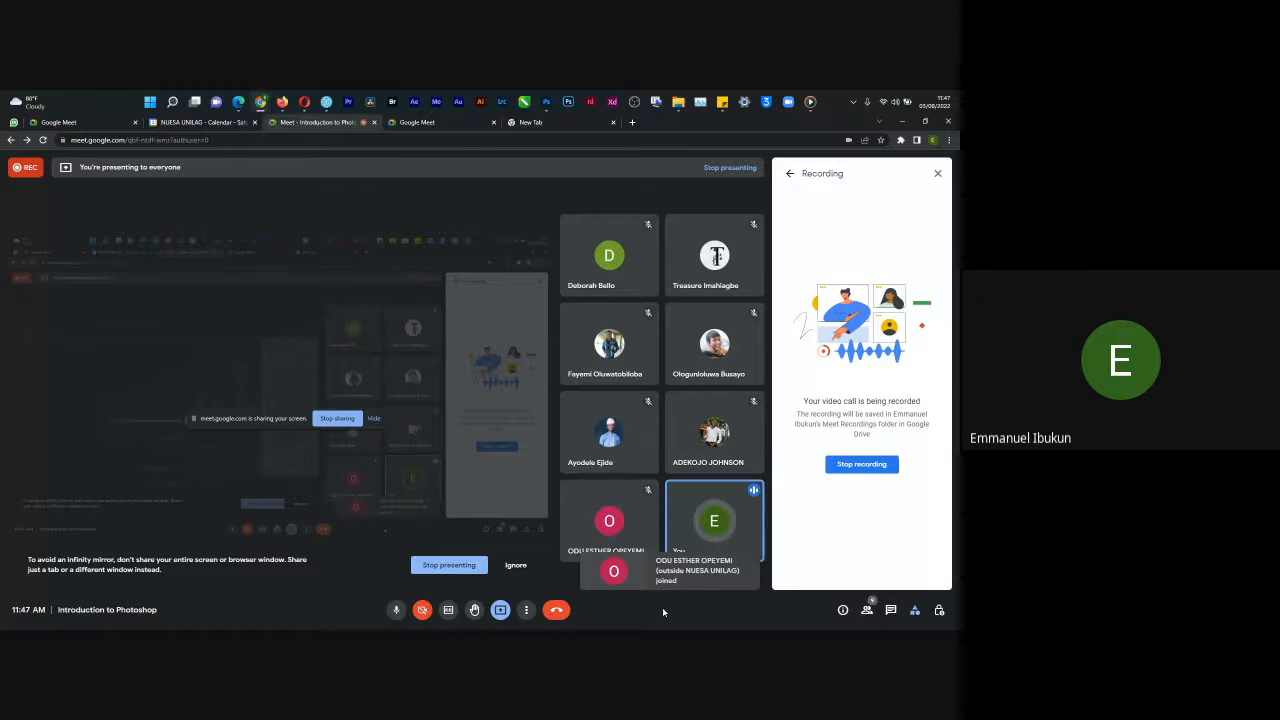
# Step: Switch to Photoshop, cancel the solid color fill, close the untitled document and move the screen-sharing bar out of the way
pyautogui.click(546, 102)
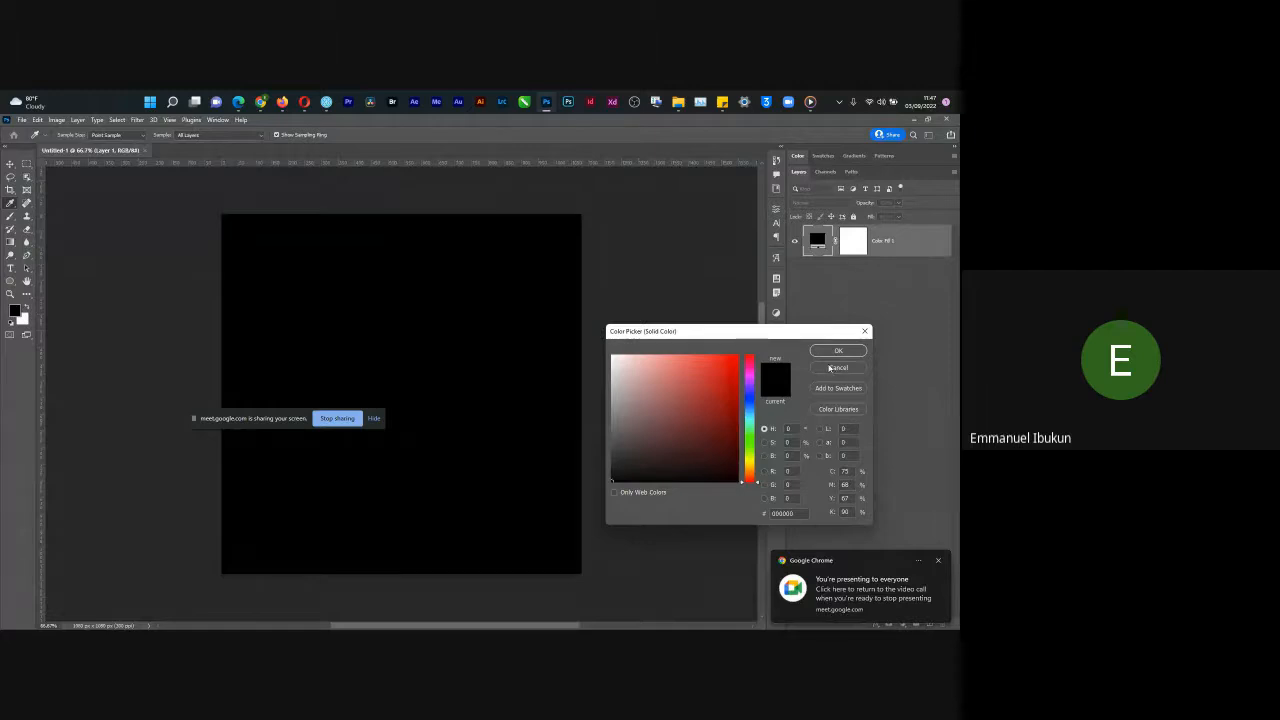
pyautogui.click(829, 368)
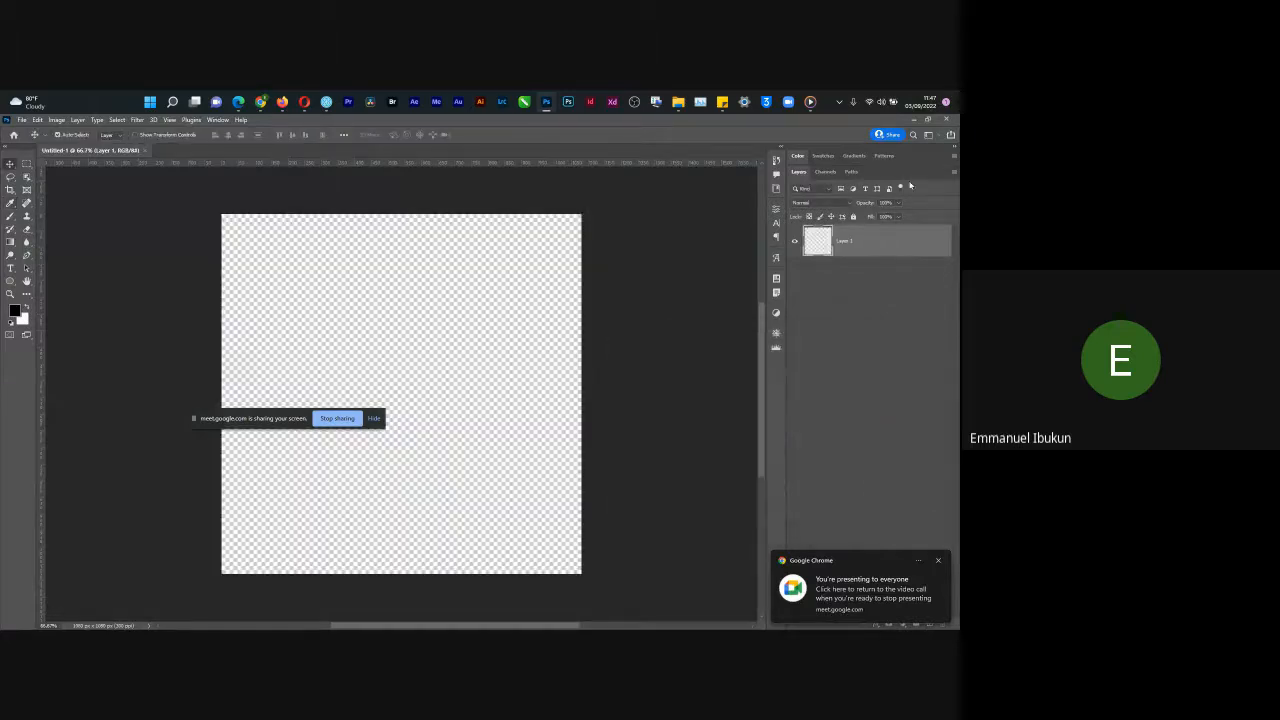
pyautogui.click(145, 150)
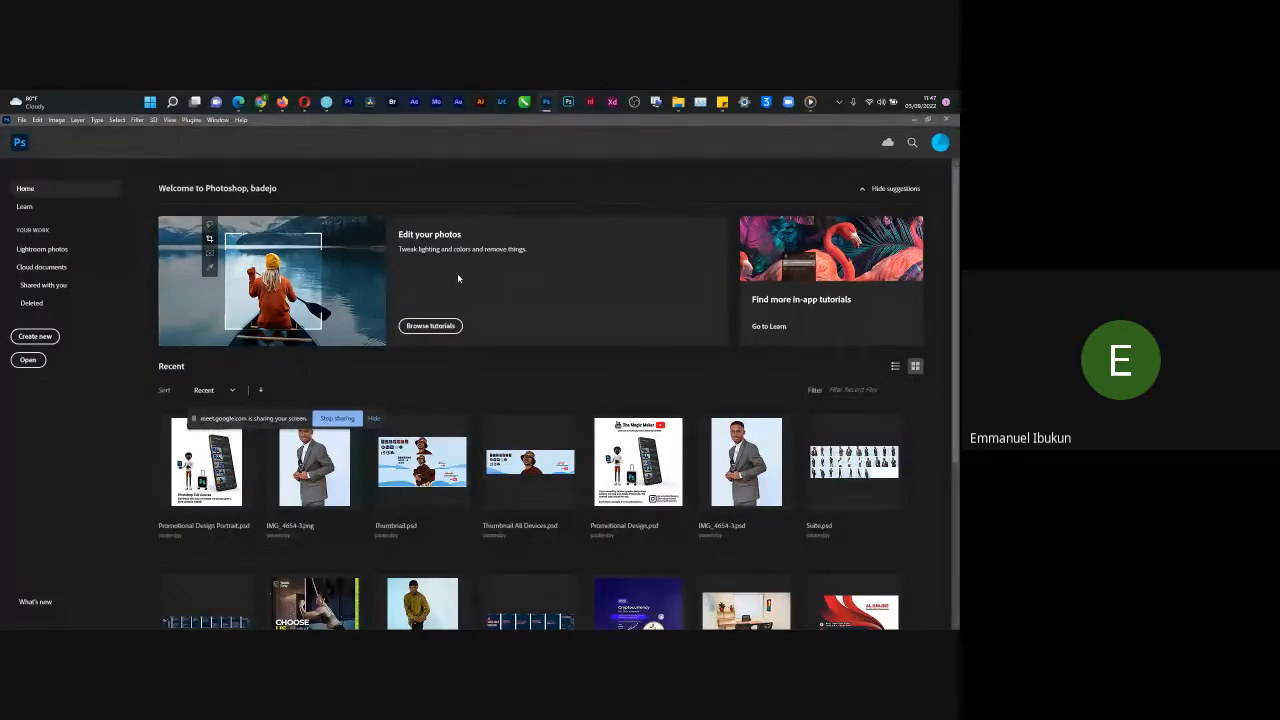
pyautogui.moveTo(295, 419); pyautogui.dragTo(126, 617)
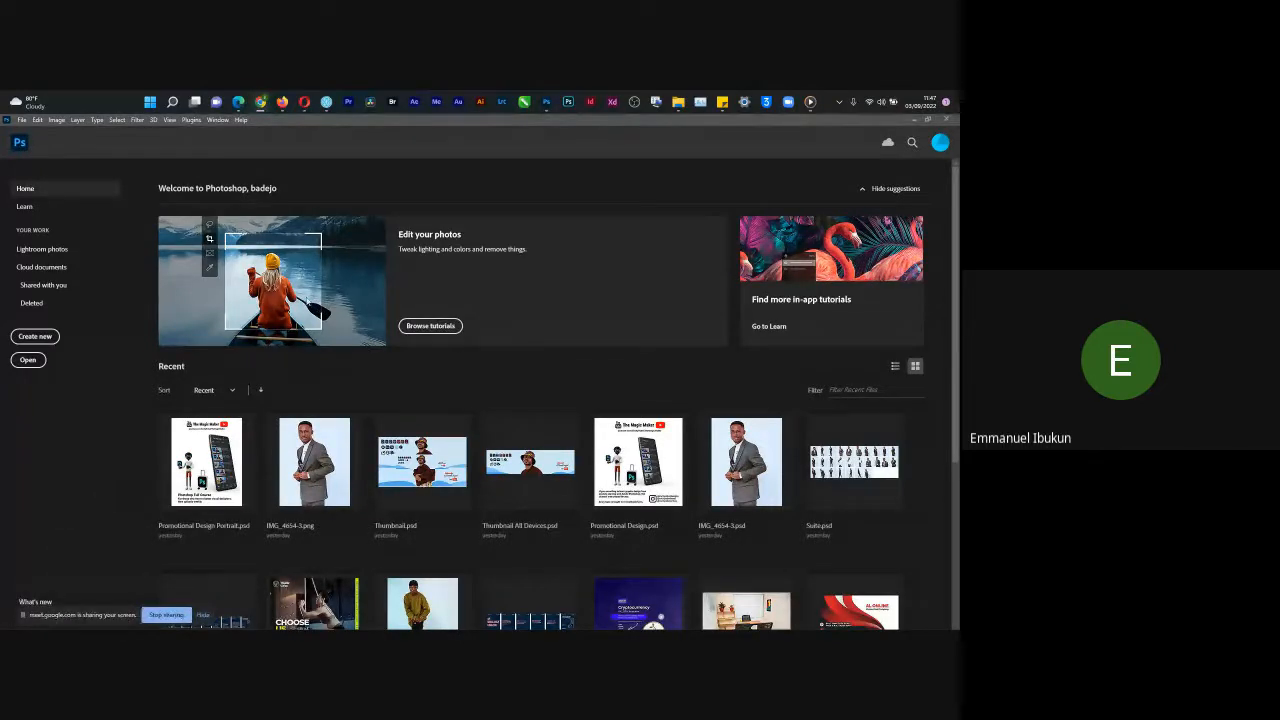
# Step: Start a new document and name it "Adjusment Layer Class"
pyautogui.click(467, 390)
pyautogui.hotkey('ctrl', 'n')
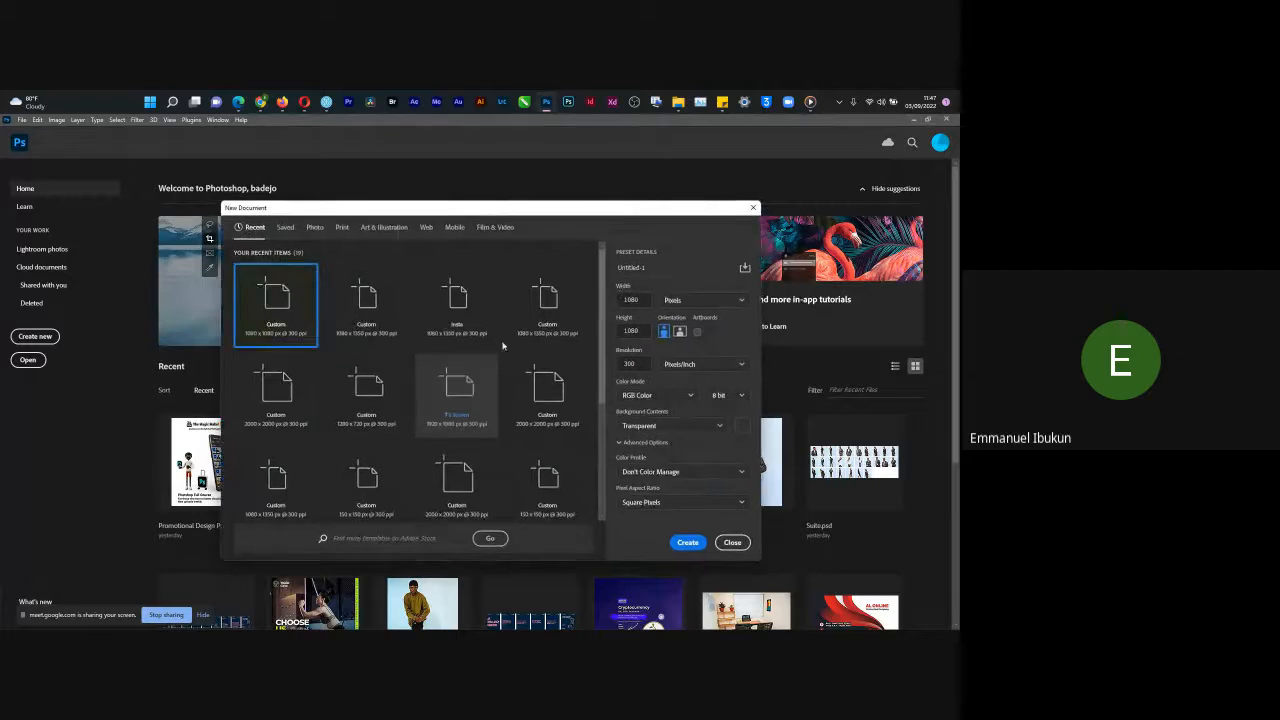
pyautogui.click(640, 300)
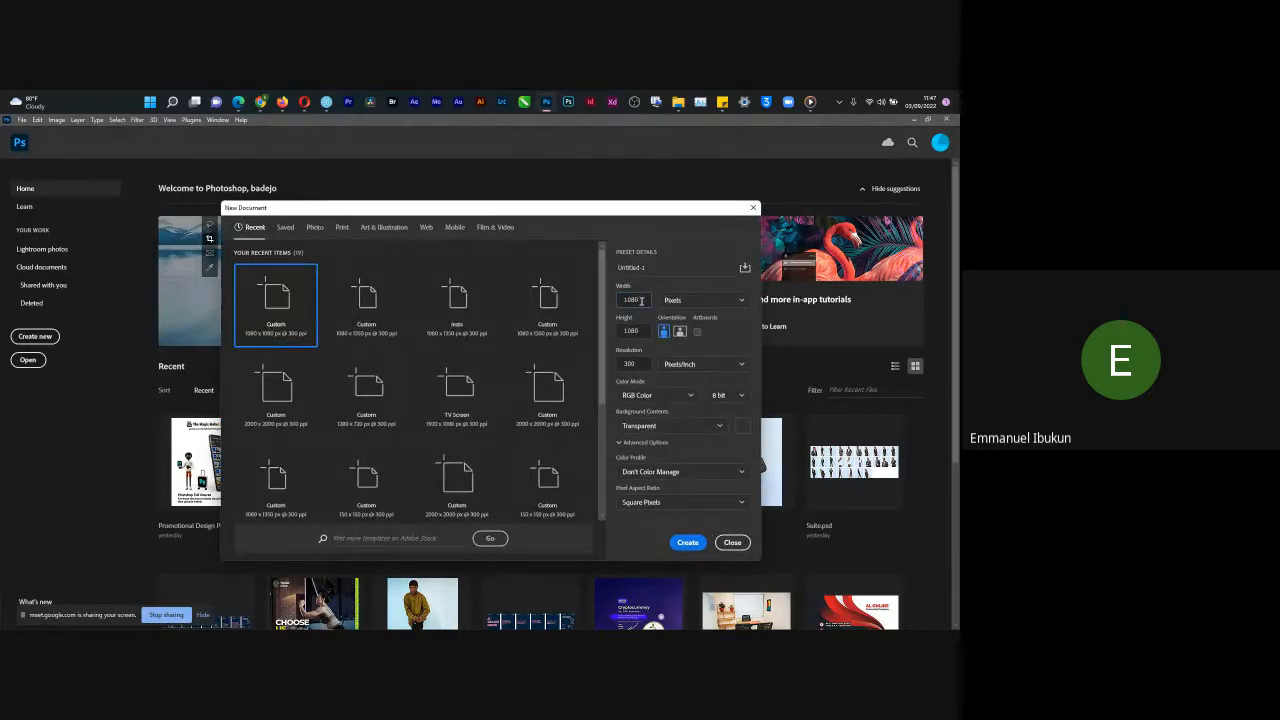
pyautogui.moveTo(648, 268); pyautogui.dragTo(616, 266)
pyautogui.write('adjusment Layer Class')
# Step: Try a resolution of 150 pixels/inch for the new document and set it back to 300
pyautogui.click(645, 299)
pyautogui.doubleClick(641, 365)
pyautogui.write('150')
pyautogui.doubleClick(619, 364)
pyautogui.write('300')
# Step: Review the color mode and background contents options, keeping RGB Color and Transparent
pyautogui.click(660, 397)
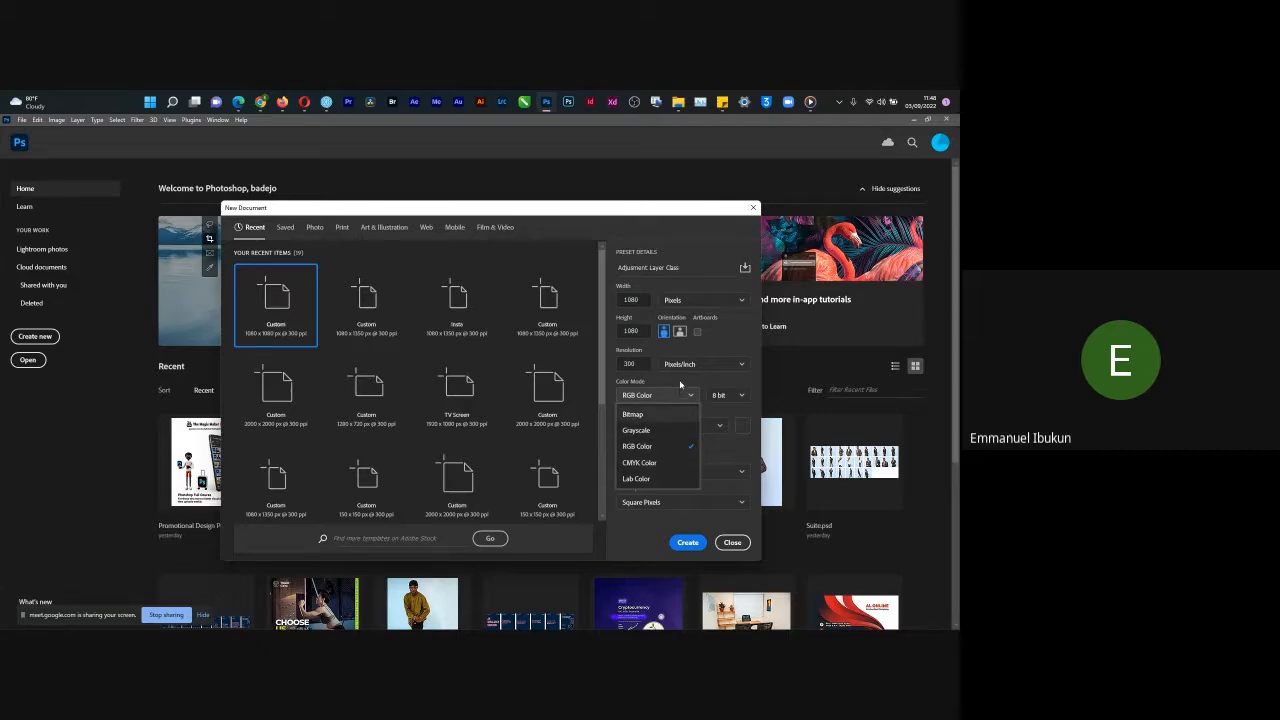
pyautogui.click(682, 396)
pyautogui.click(659, 428)
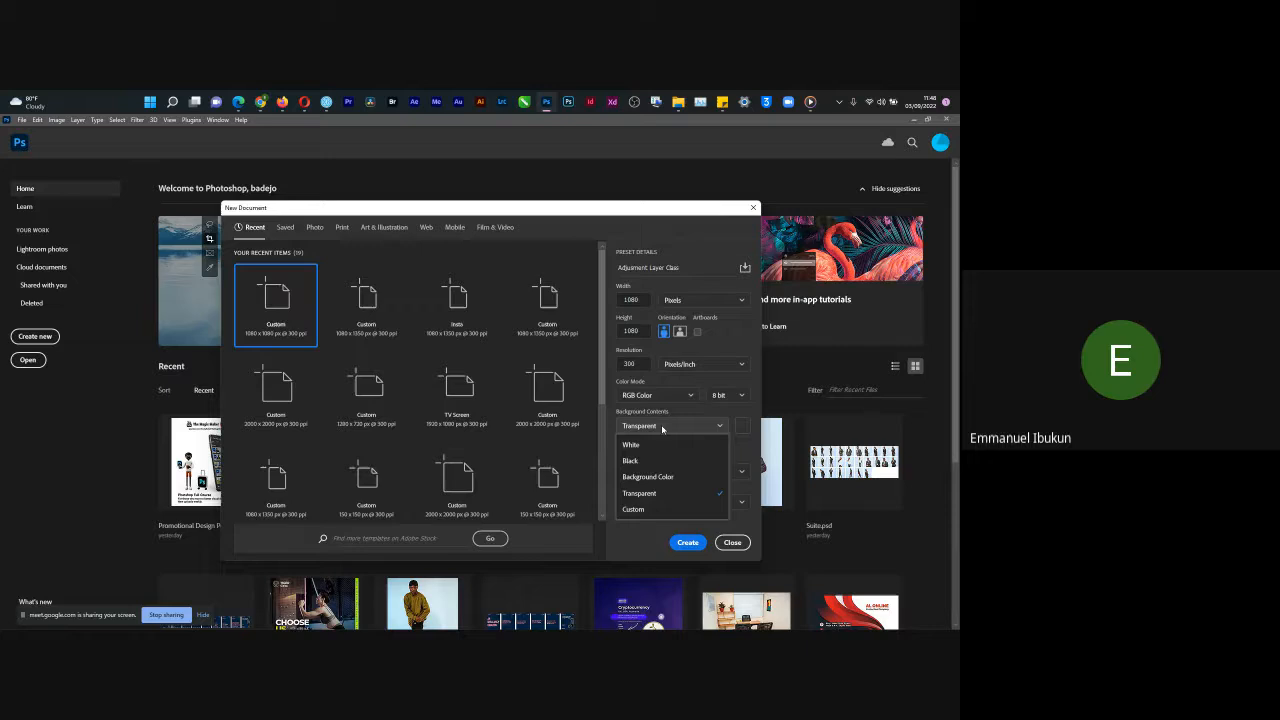
pyautogui.click(690, 492)
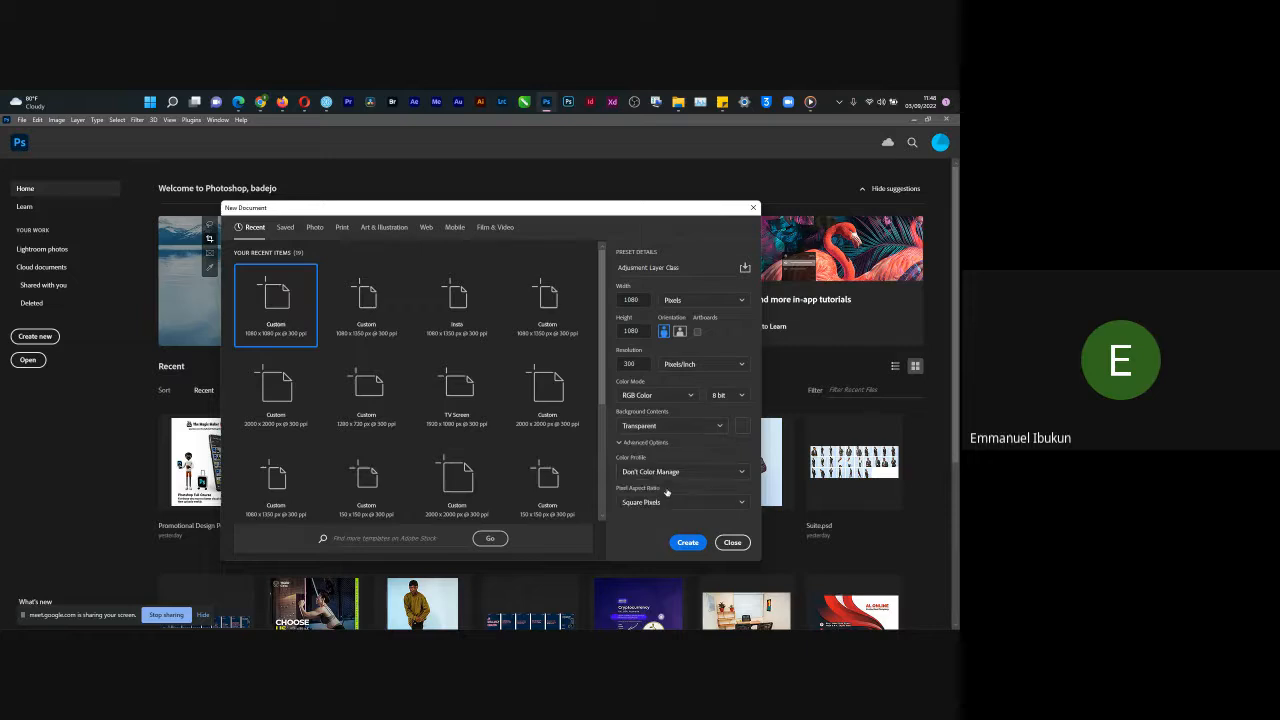
# Step: Give the new document a custom pure red background color (RGB 255, 0, 0)
pyautogui.click(674, 429)
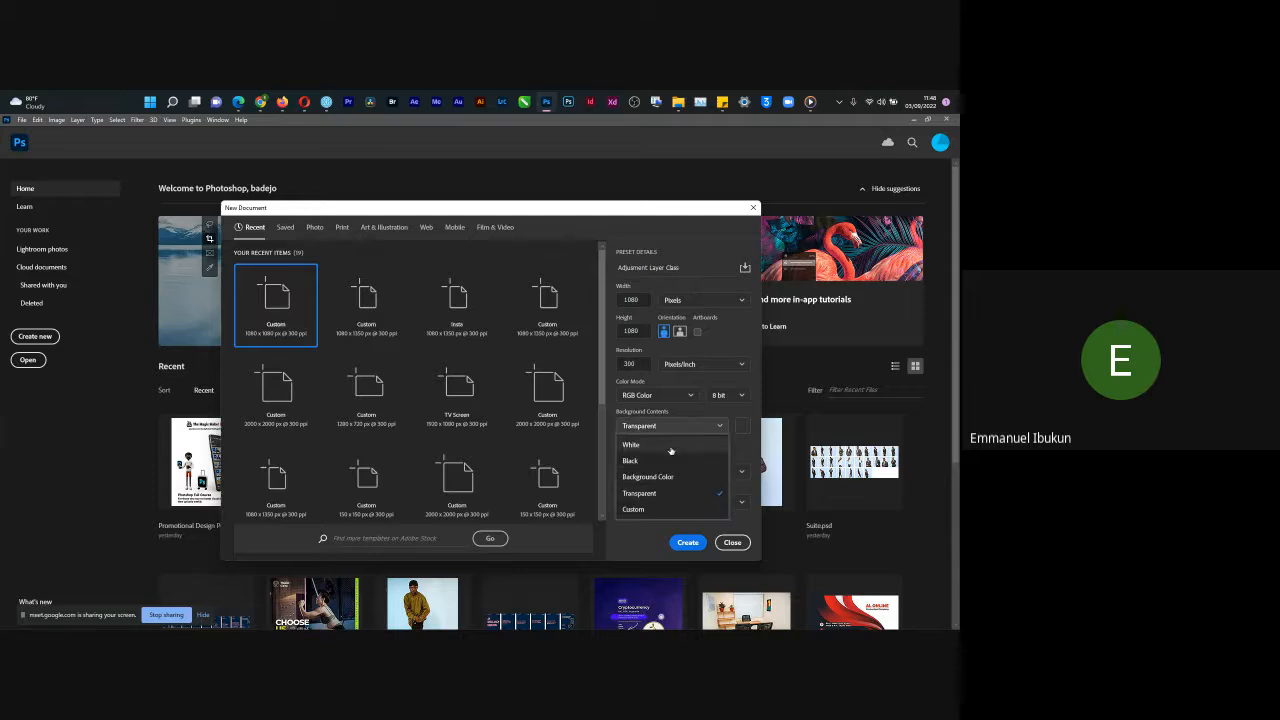
pyautogui.click(670, 447)
pyautogui.click(741, 427)
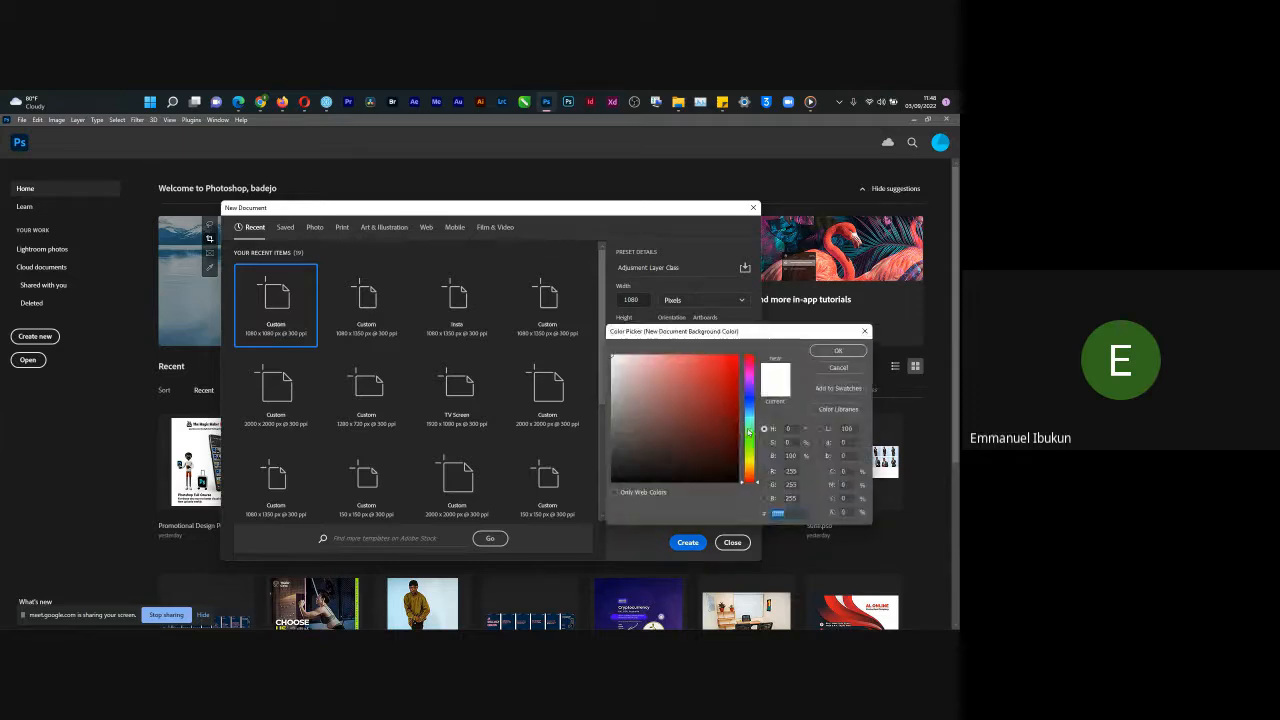
pyautogui.write('f30101')
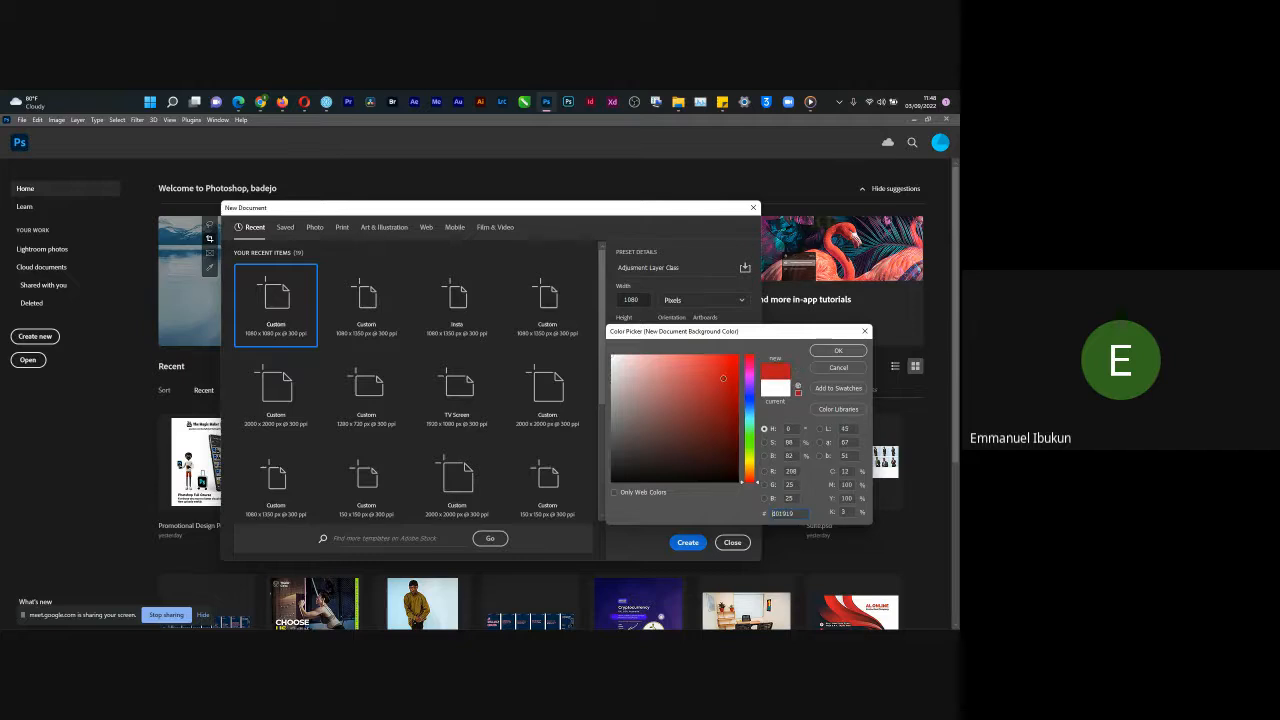
pyautogui.moveTo(738, 359)
pyautogui.mouseDown()
pyautogui.moveTo(736, 382)
pyautogui.moveTo(743, 355)
pyautogui.mouseUp()
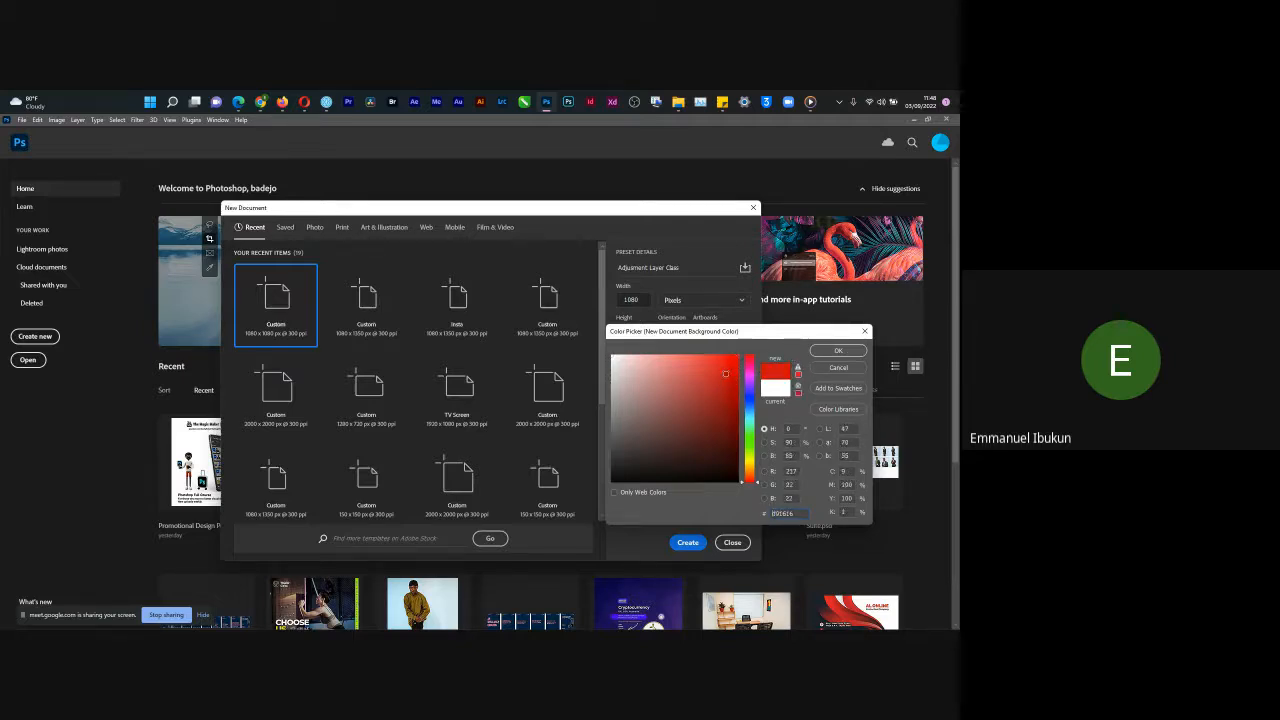
pyautogui.click(832, 351)
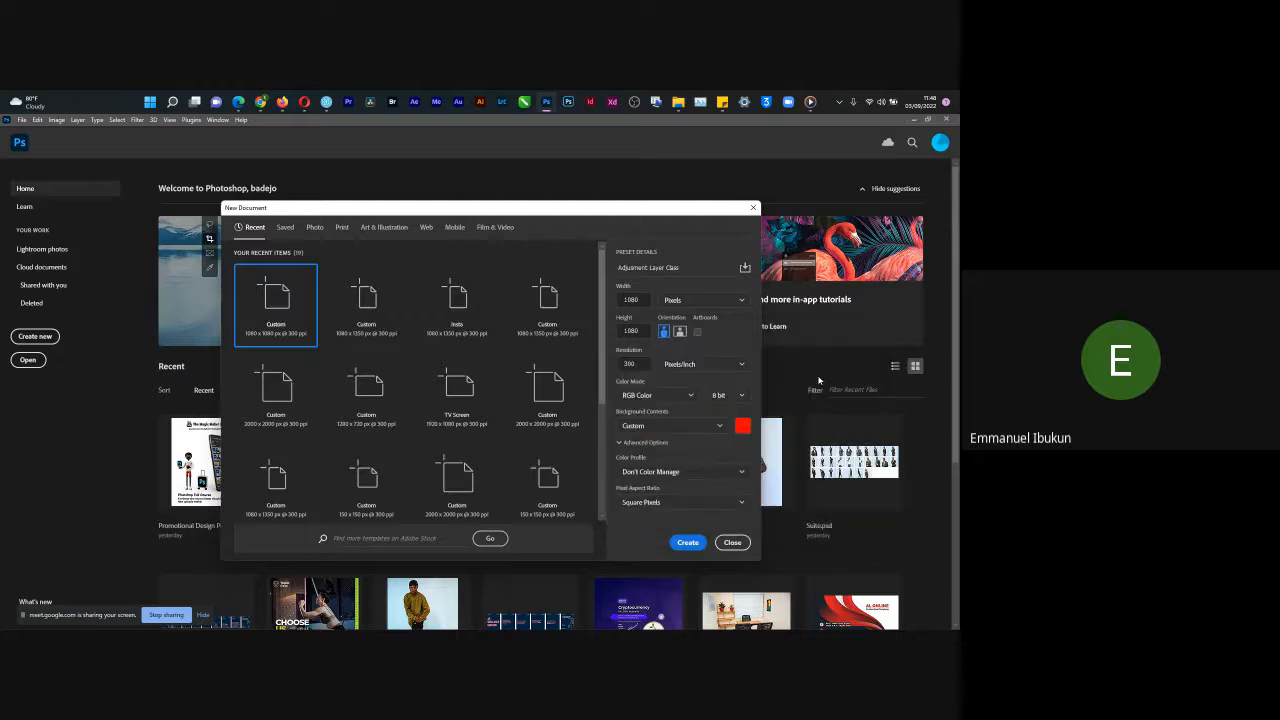
# Step: Look at the color profile choices, launch DaVinci Resolve and return to the new document settings
pyautogui.click(700, 470)
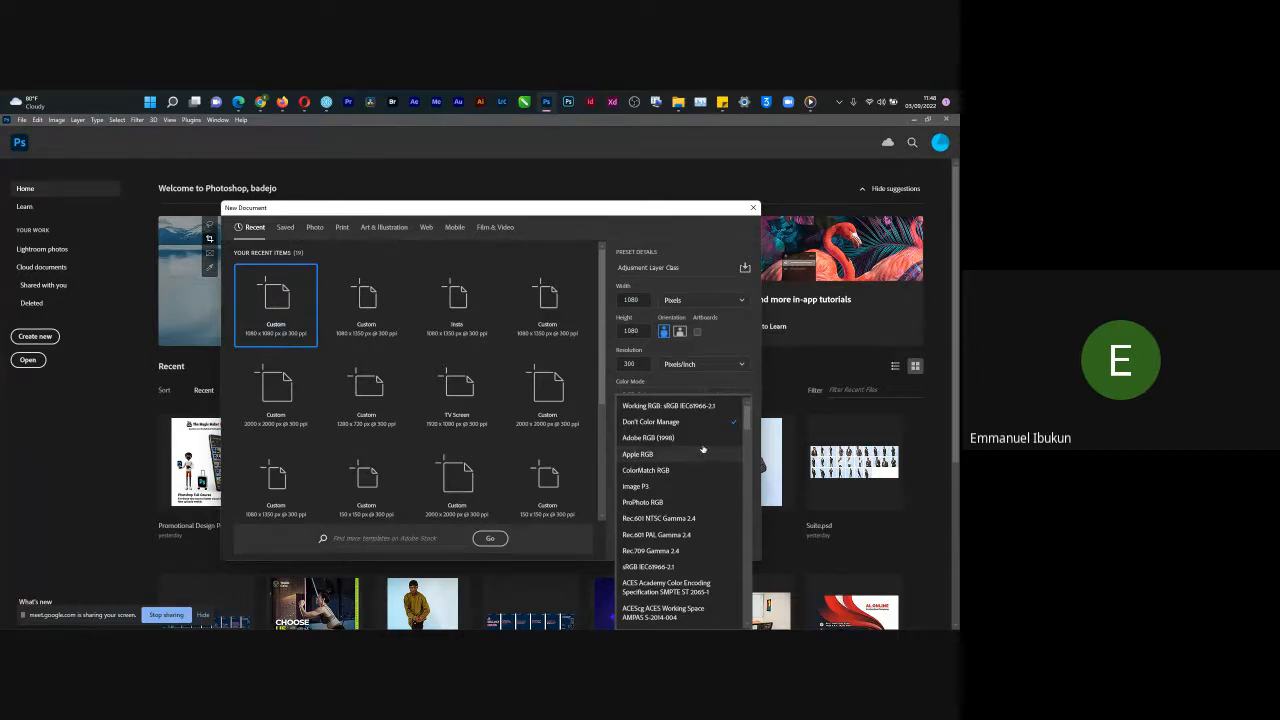
pyautogui.click(373, 106)
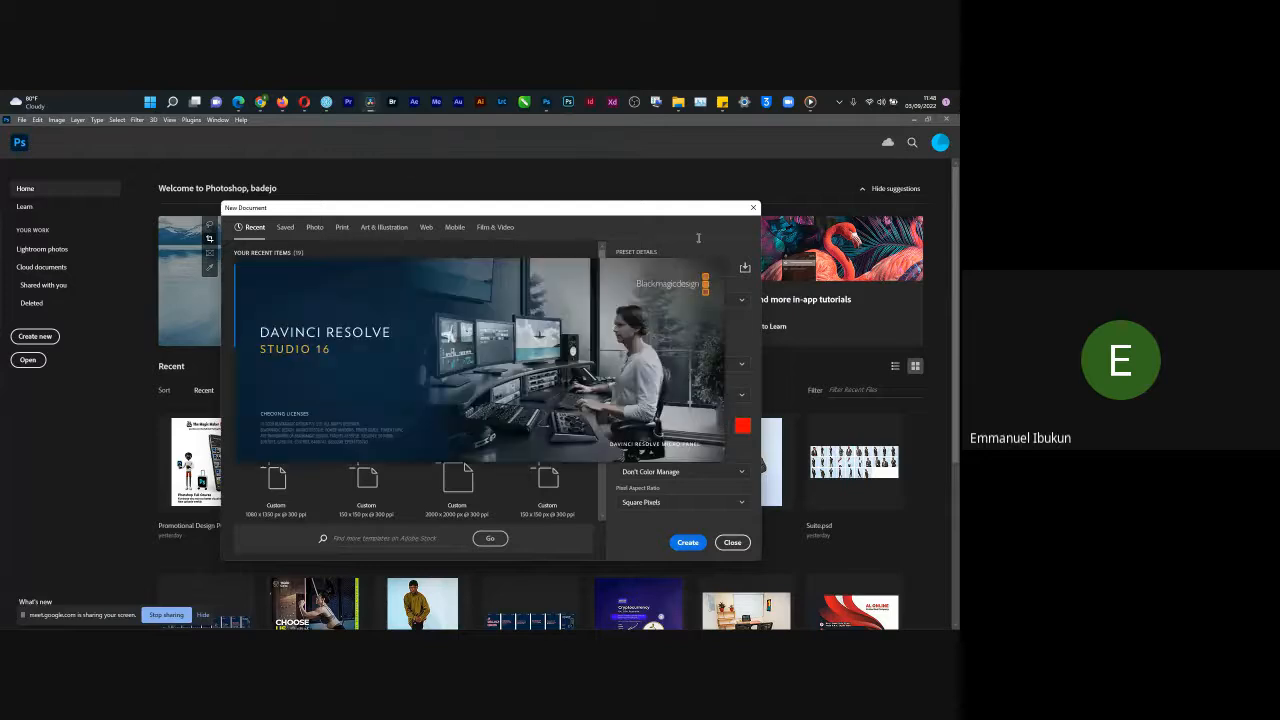
pyautogui.click(642, 537)
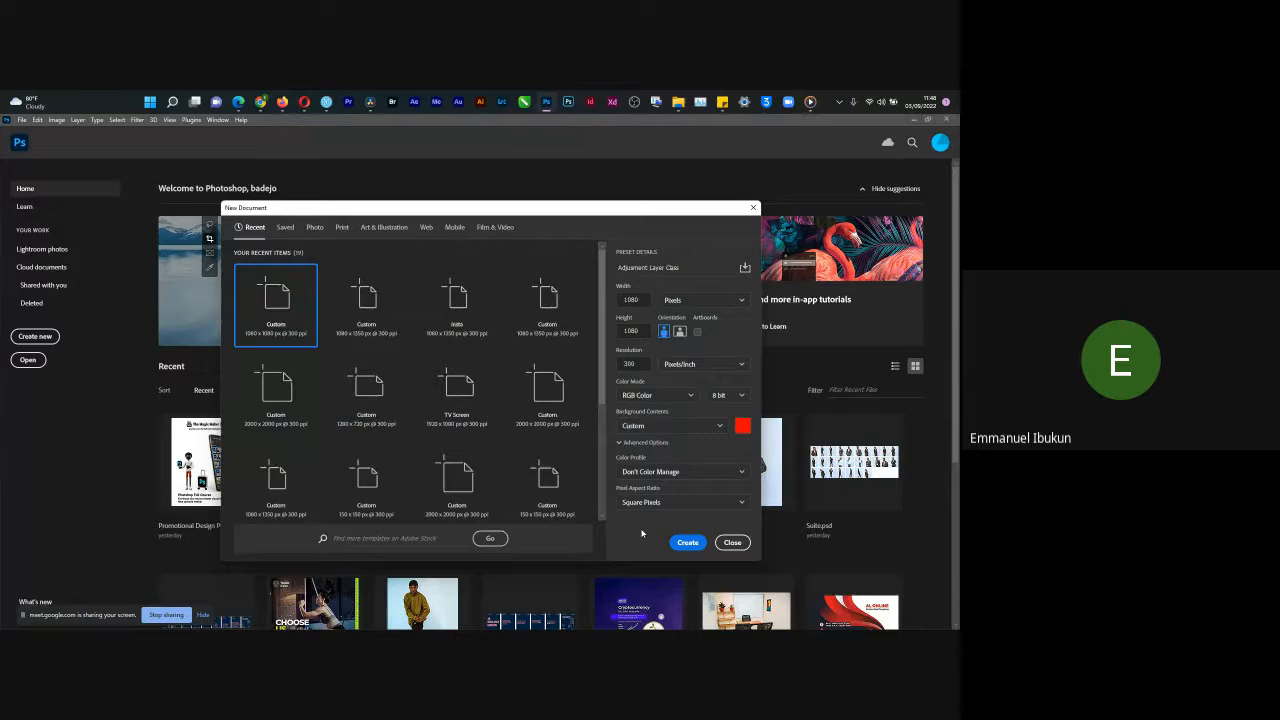
# Step: Try the Working RGB: sRGB IEC61966-2.1 color profile and set it back to Don't Color Manage
pyautogui.click(676, 471)
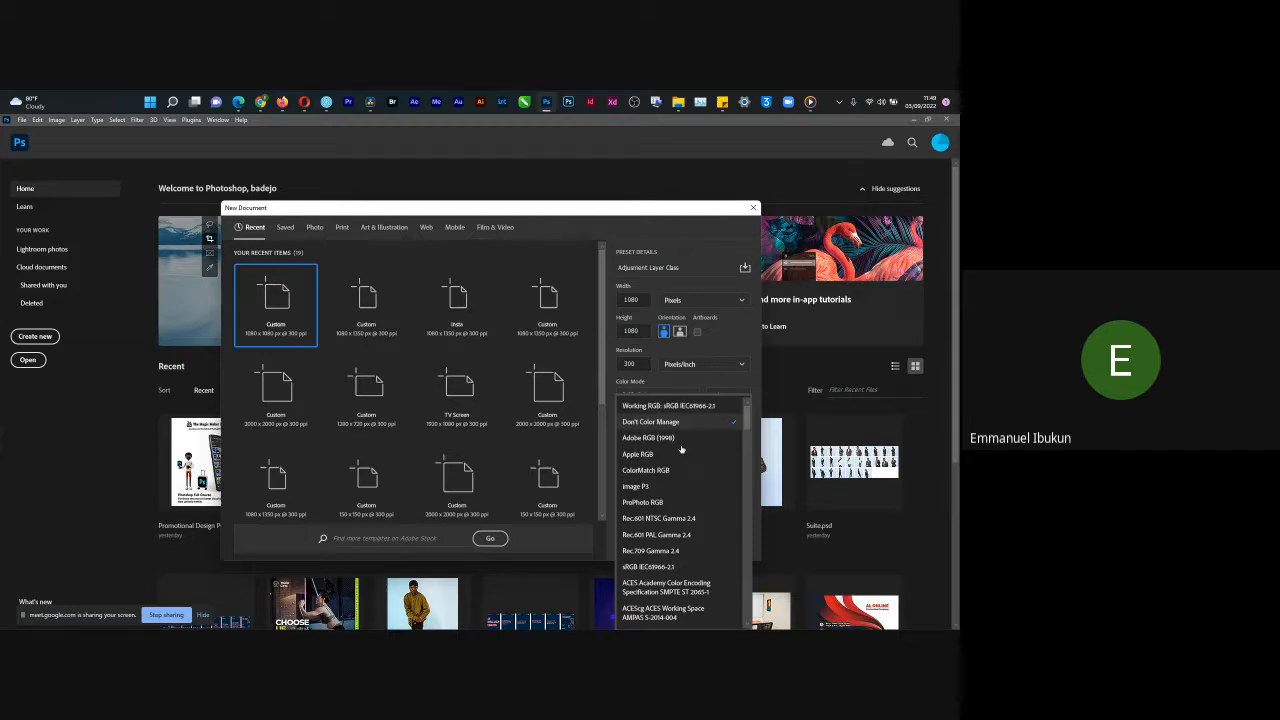
pyautogui.click(691, 386)
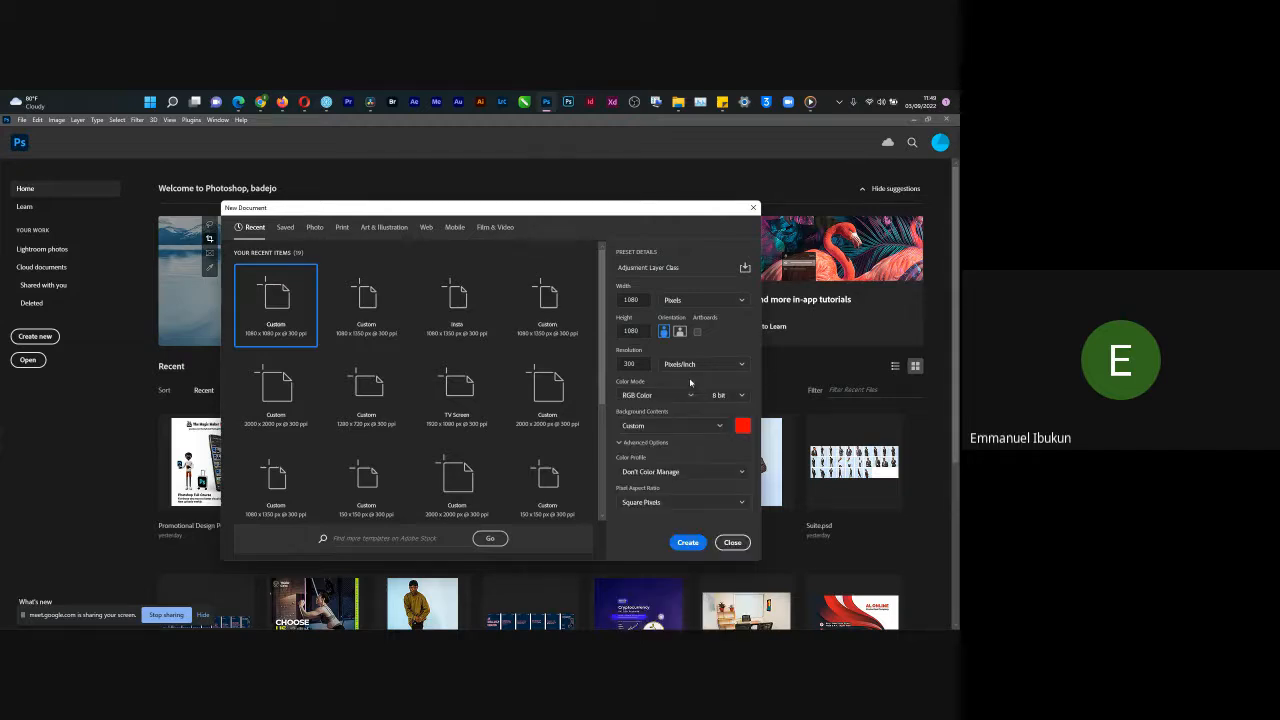
pyautogui.click(678, 424)
pyautogui.click(678, 424)
pyautogui.click(665, 474)
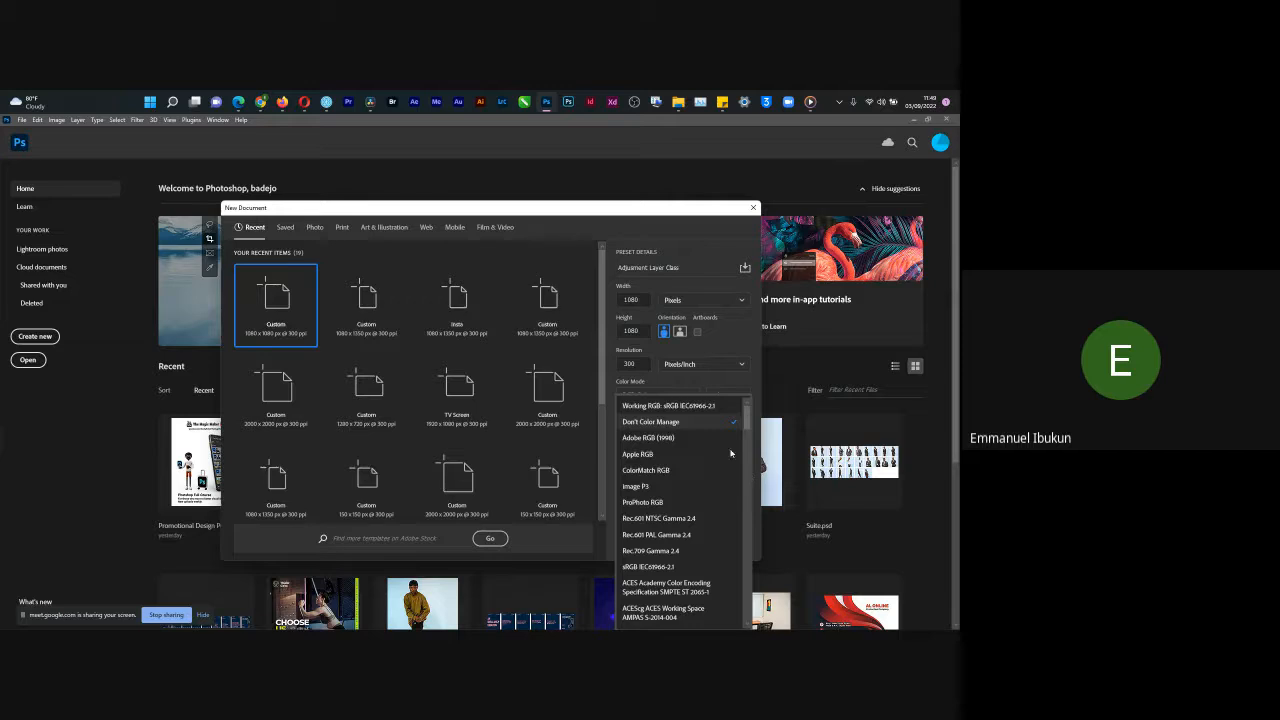
pyautogui.click(688, 408)
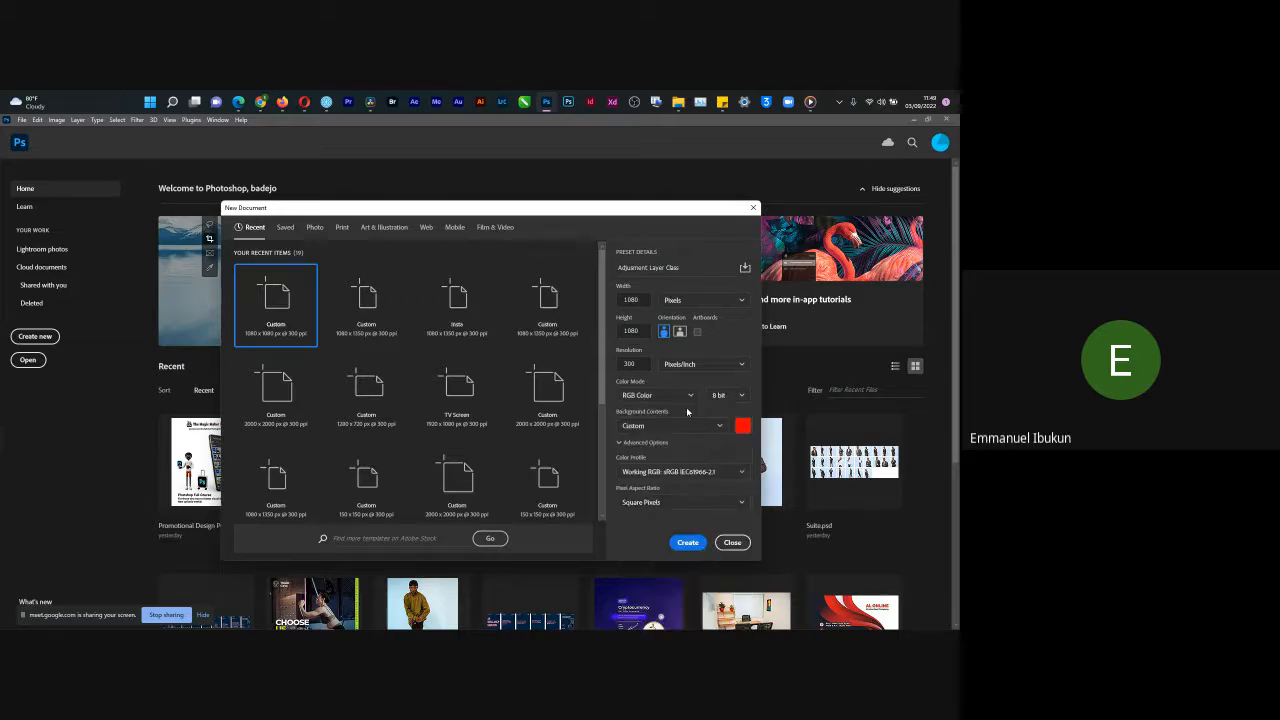
pyautogui.click(672, 472)
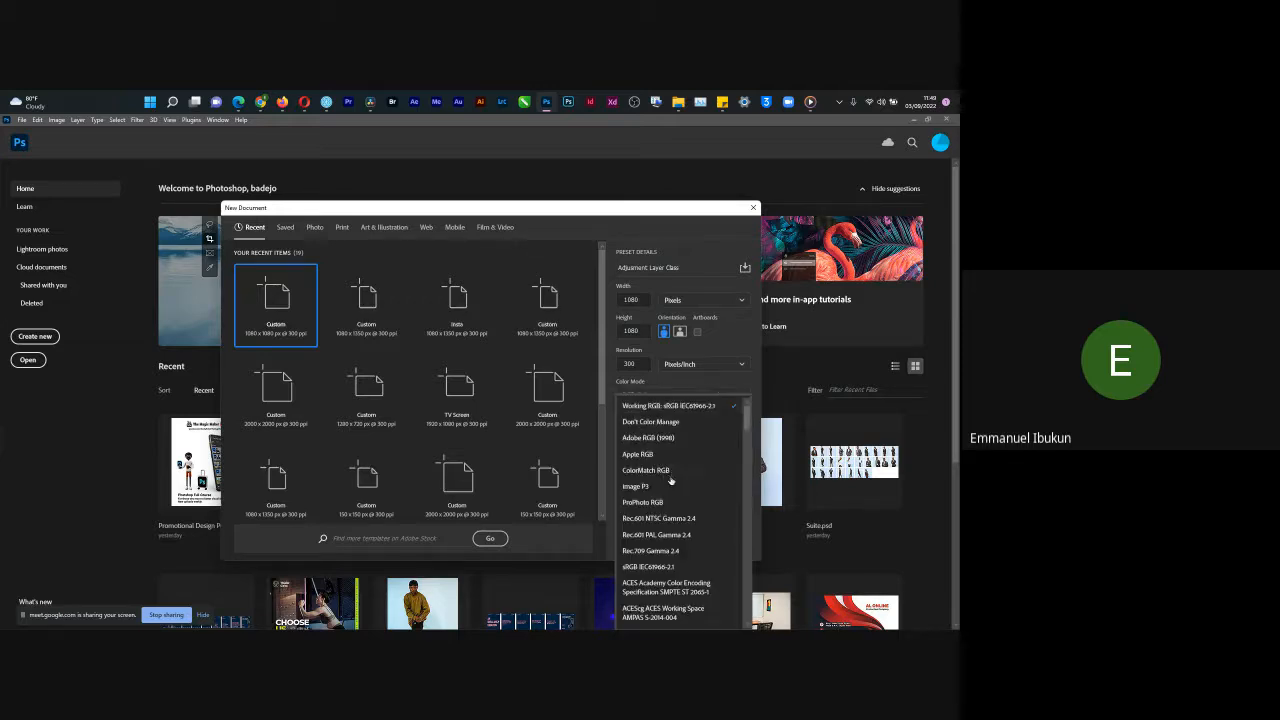
pyautogui.click(686, 424)
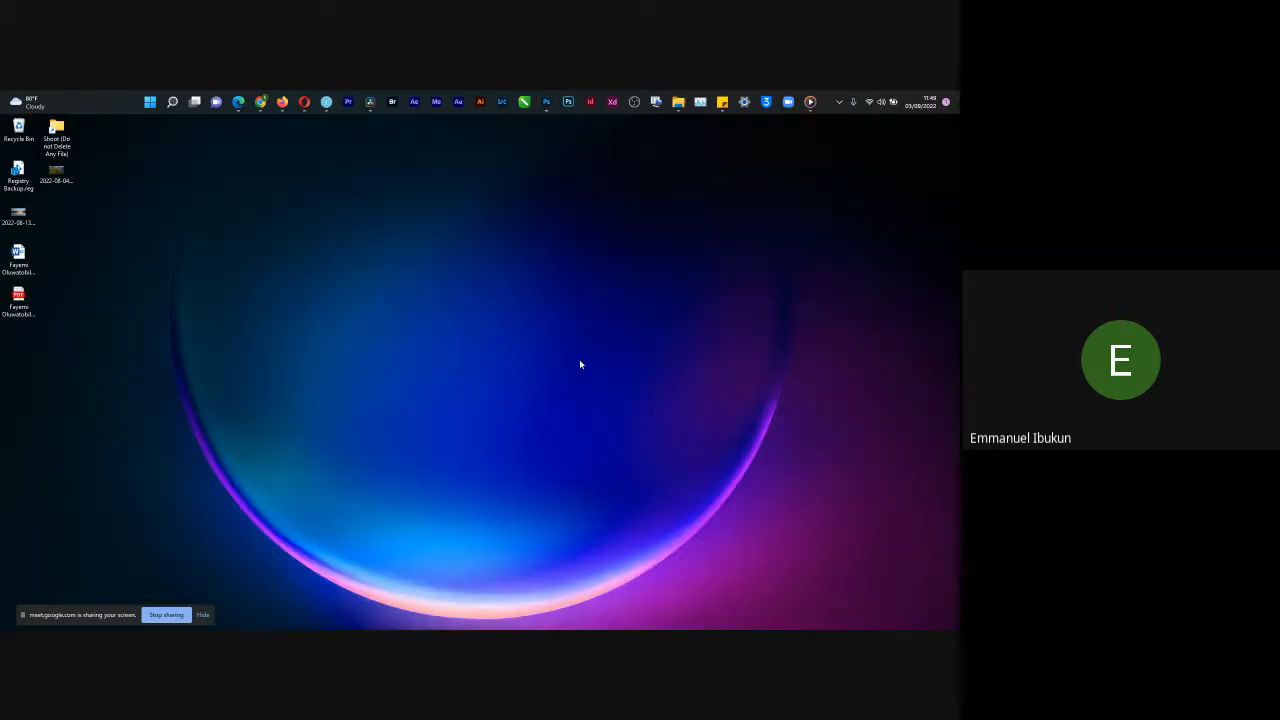
# Step: Examine the Windows display settings, including color profile and resolution, and return to Photoshop
pyautogui.rightClick(579, 359)
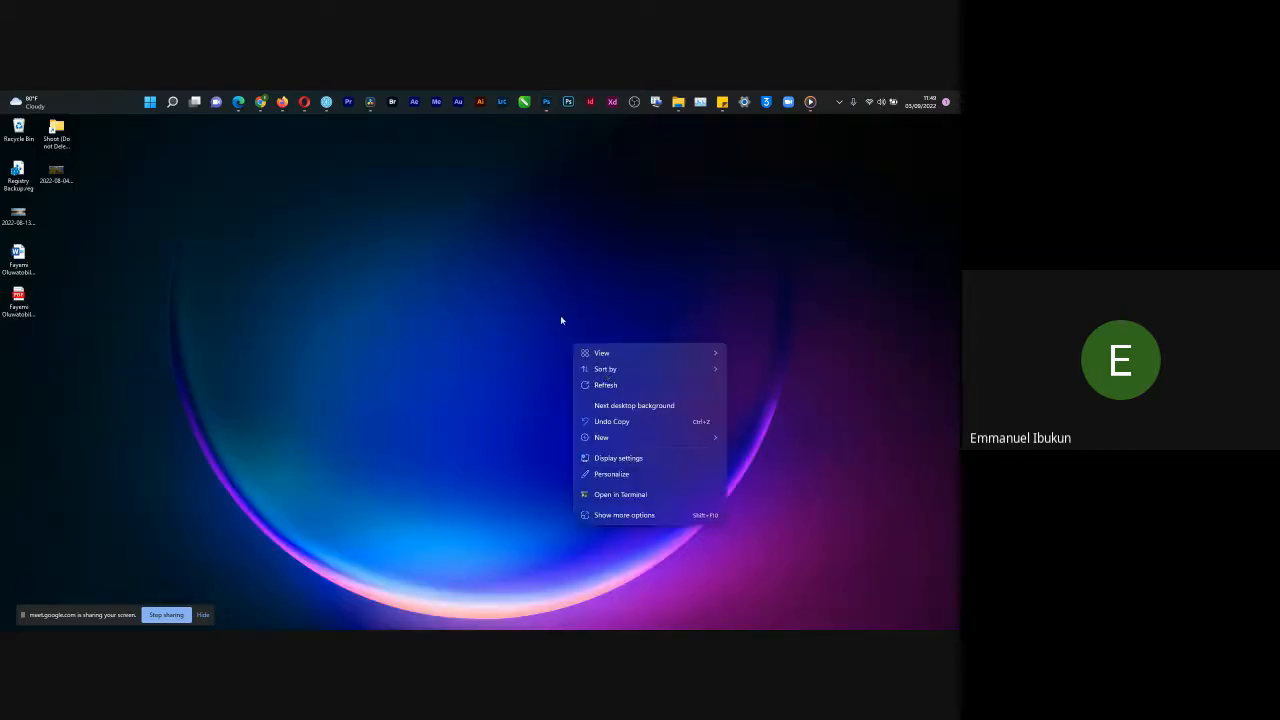
pyautogui.click(640, 457)
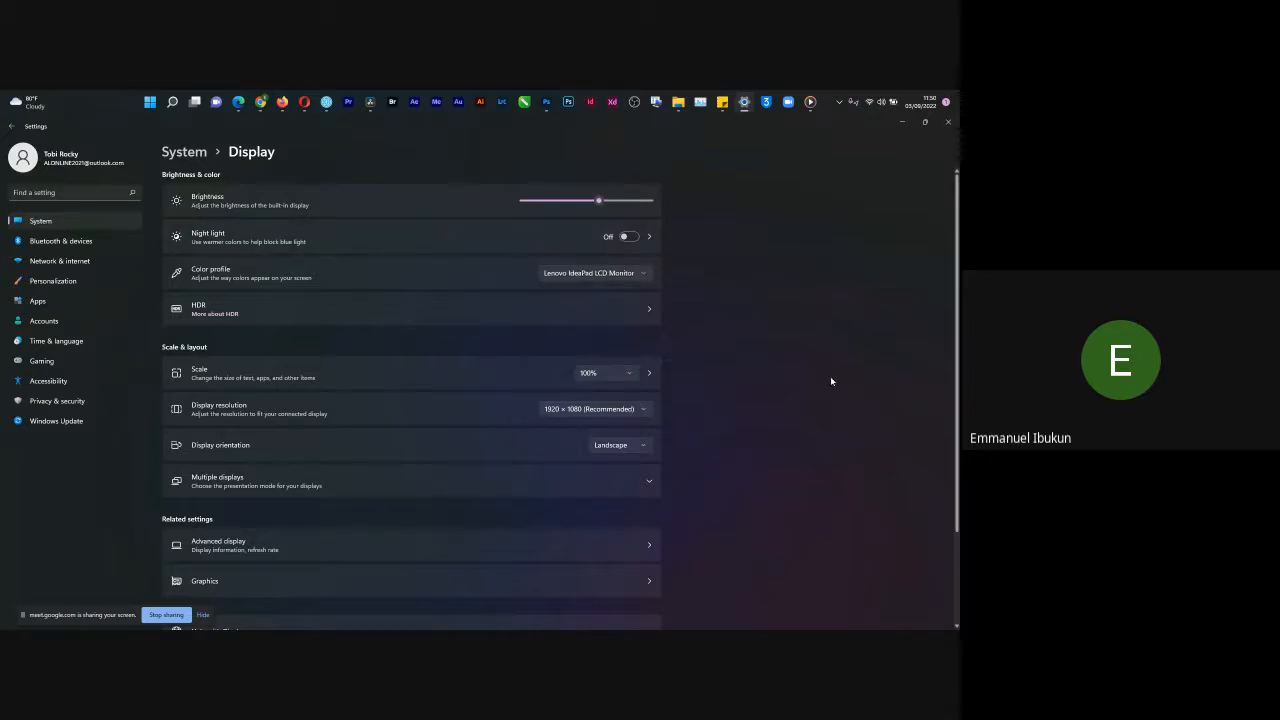
pyautogui.click(949, 124)
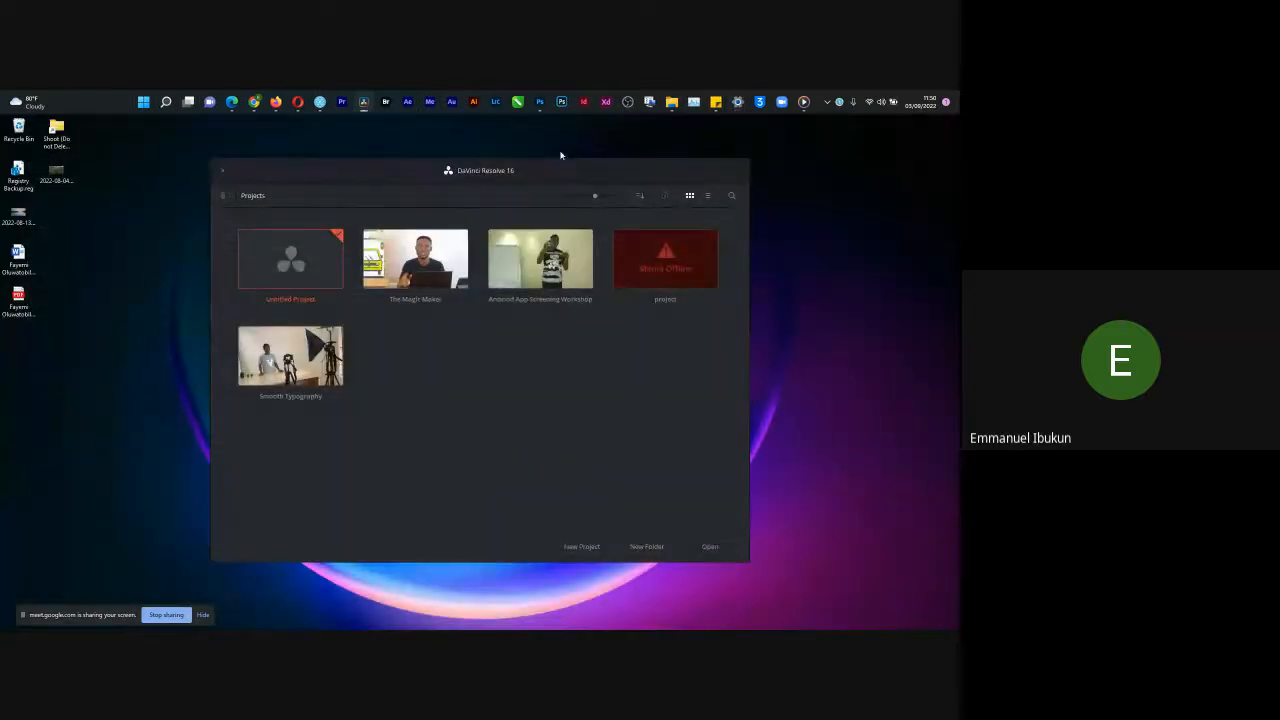
pyautogui.click(540, 102)
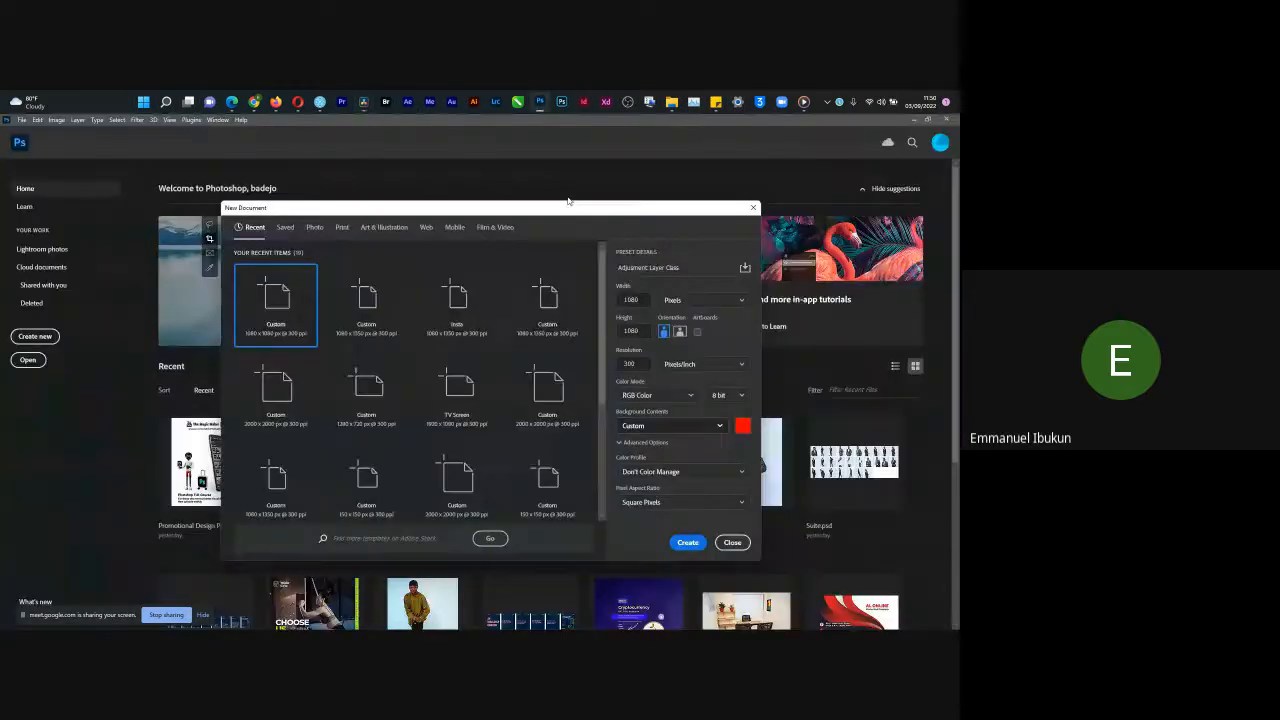
# Step: Keep square pixels and the red background color, and create the 1080 x 1080 pixel document
pyautogui.click(696, 503)
pyautogui.click(694, 505)
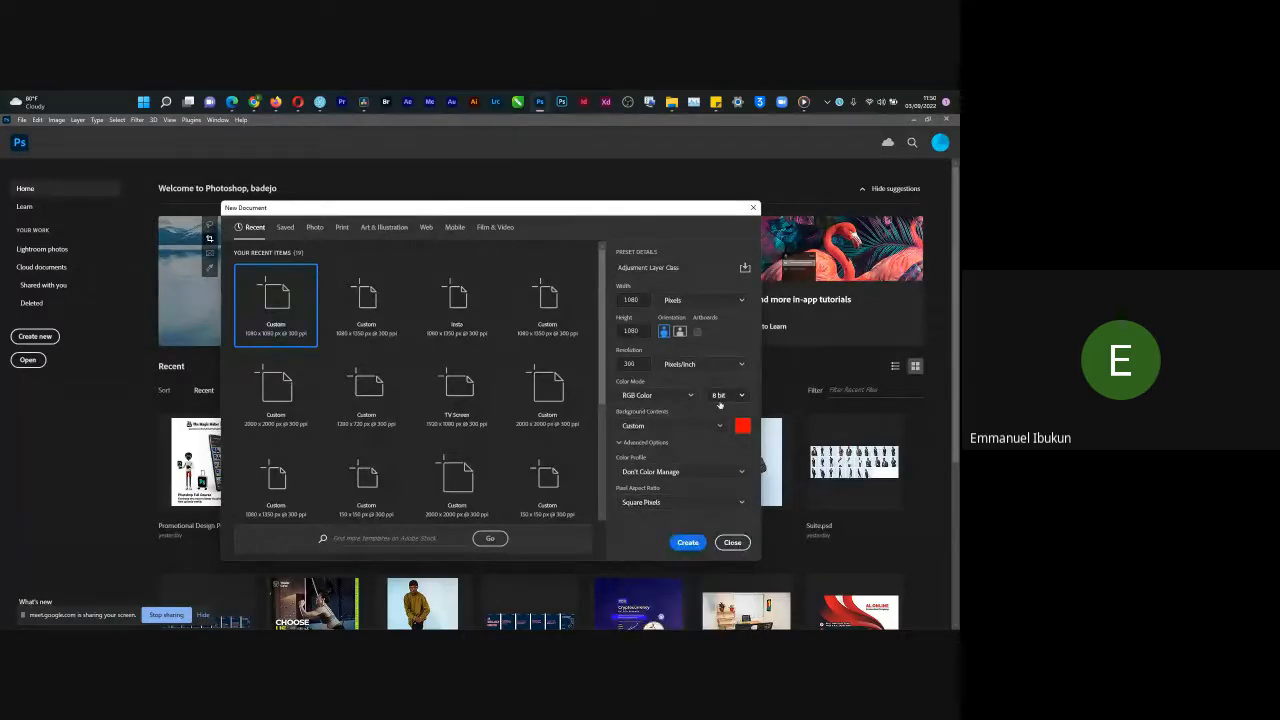
pyautogui.click(743, 428)
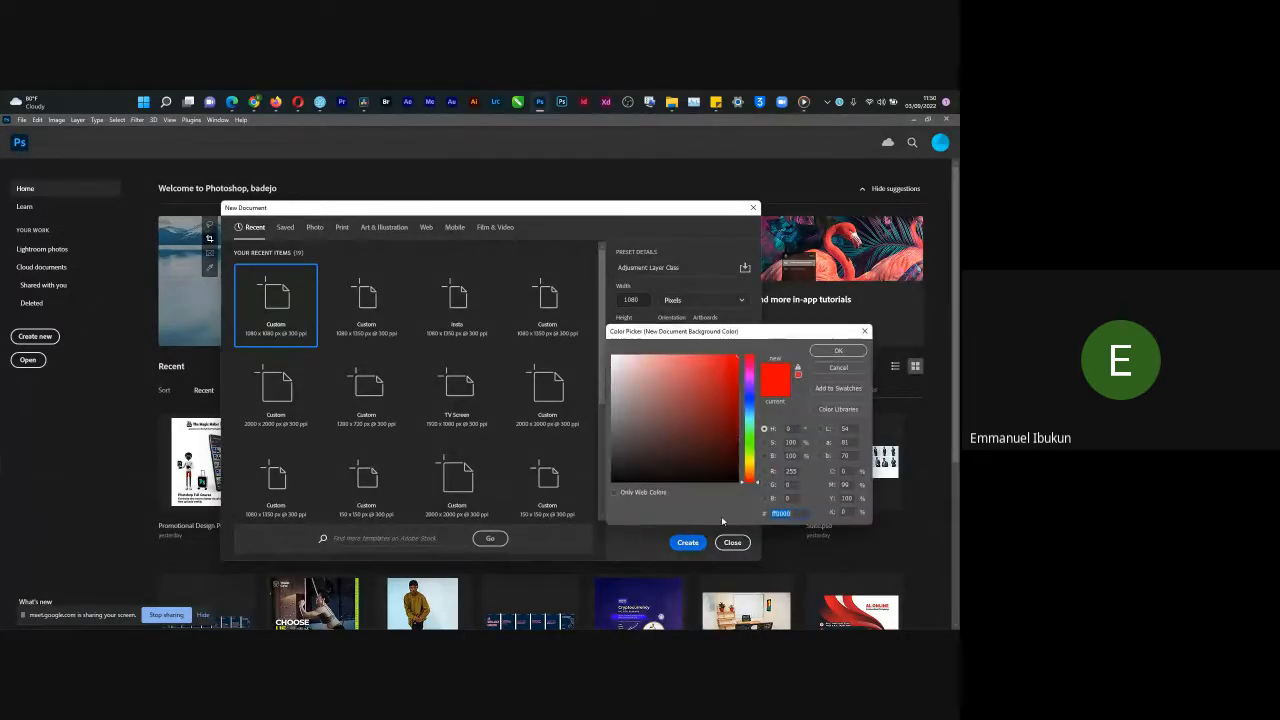
pyautogui.press('Return')
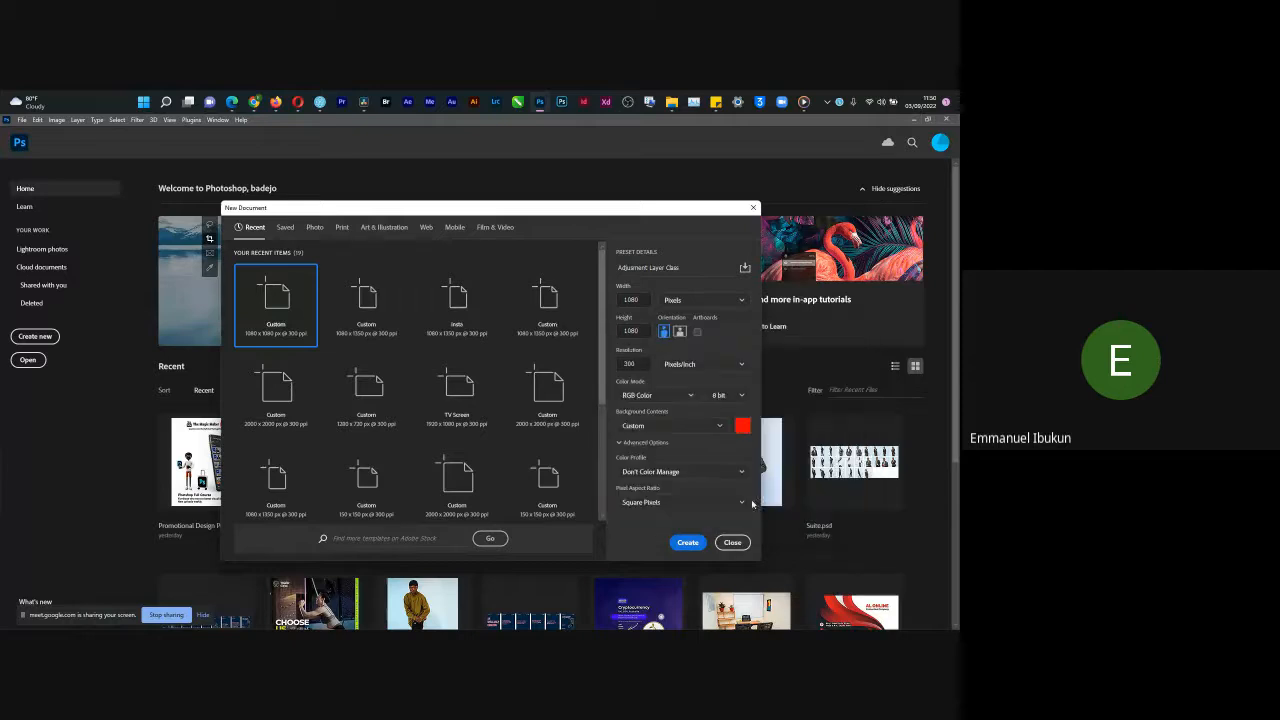
pyautogui.click(690, 542)
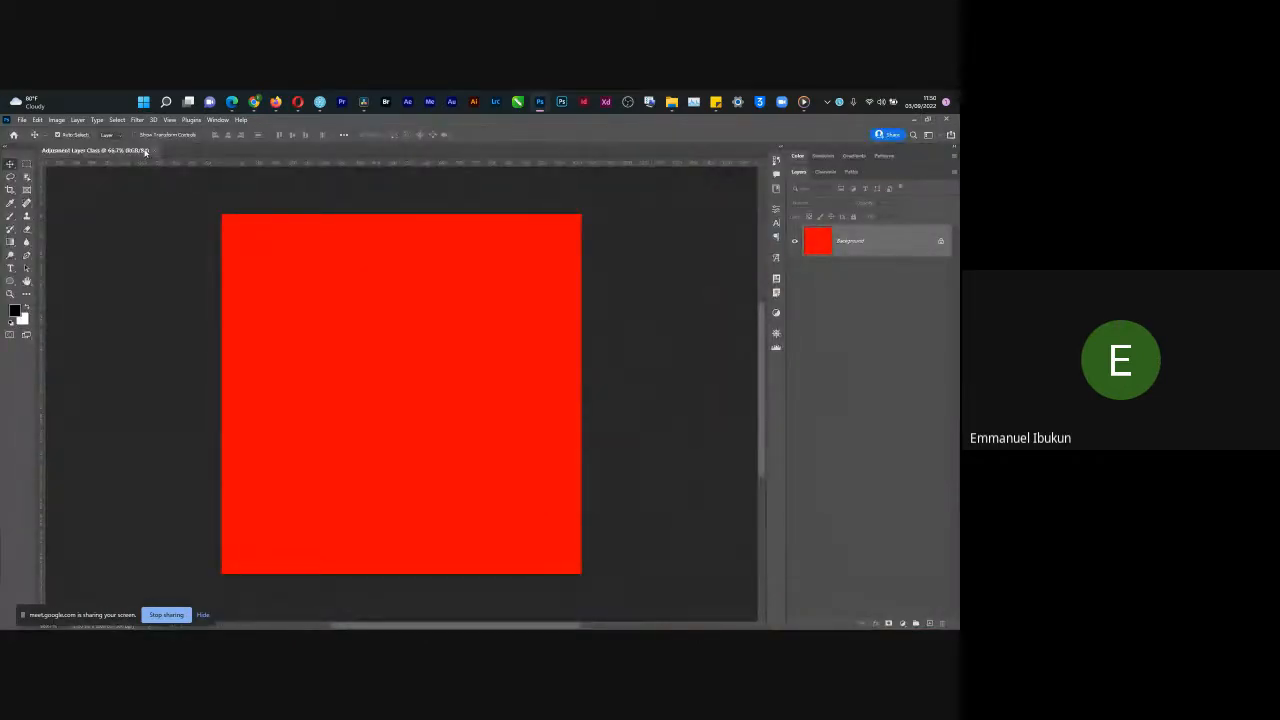
# Step: Close the red document and create a new 1080 x 1080 pixel document with Transparent background contents
pyautogui.click(145, 151)
pyautogui.hotkey('ctrl', 'n')
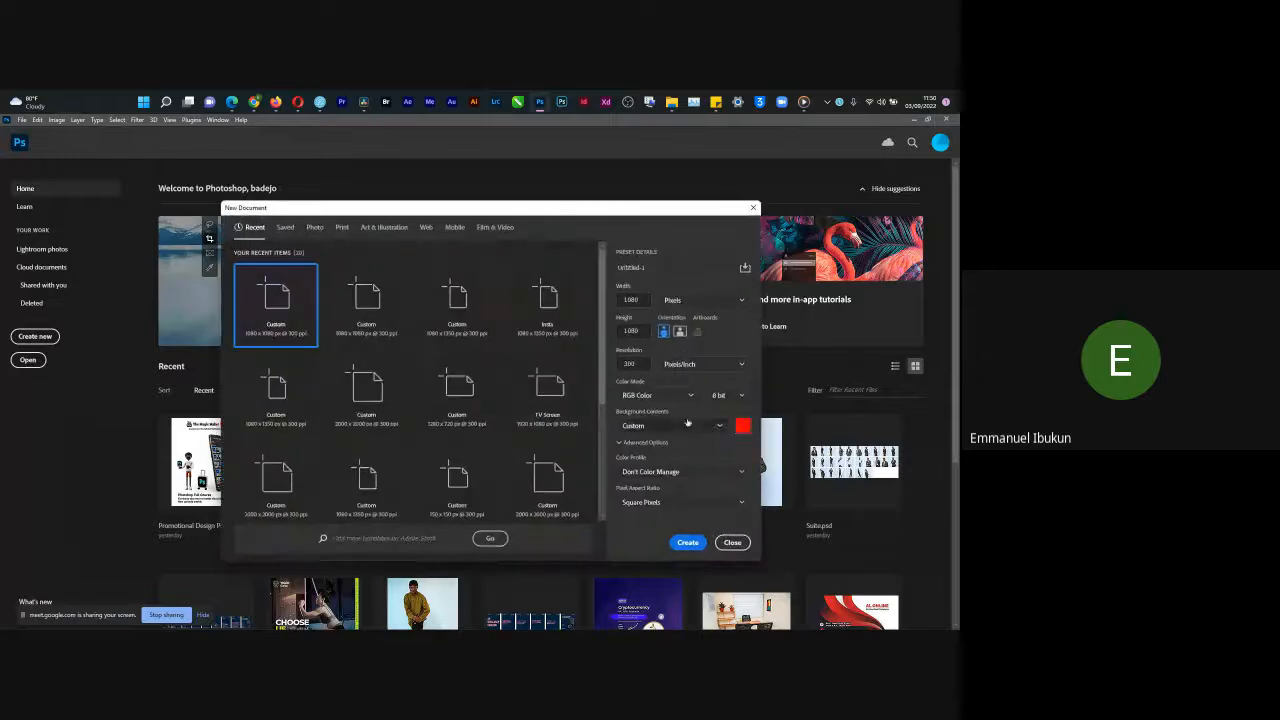
pyautogui.click(742, 426)
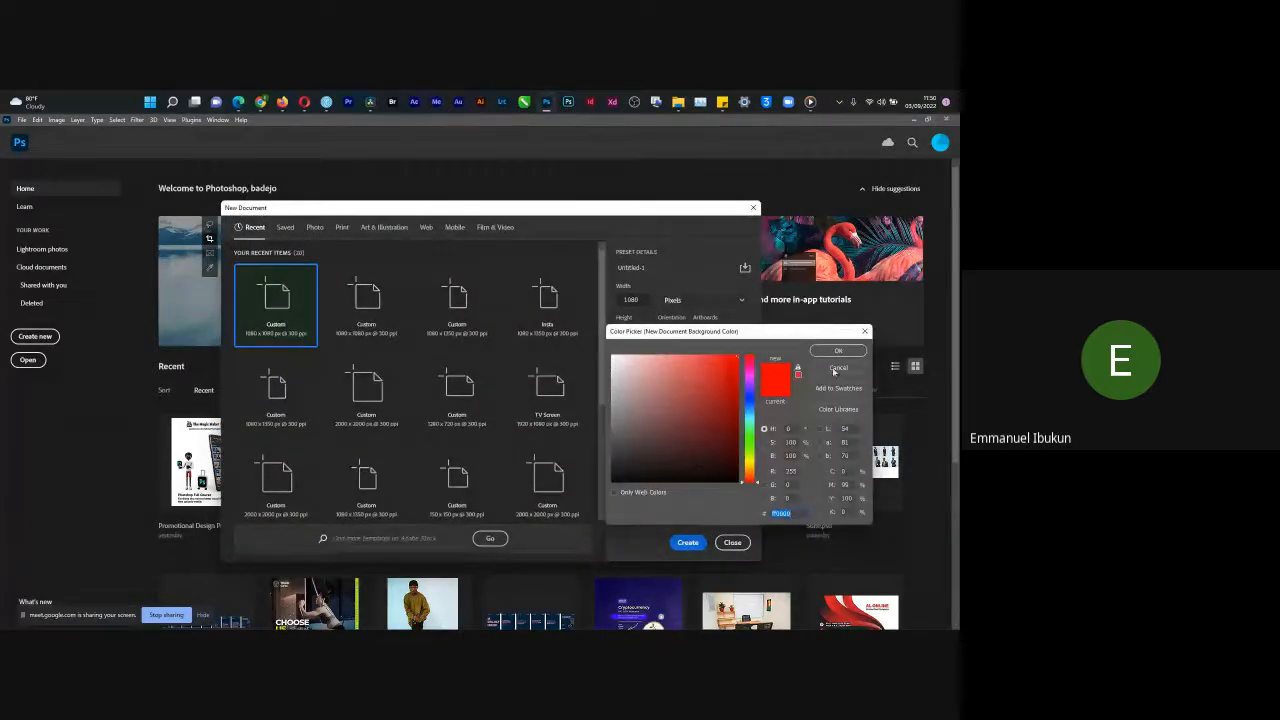
pyautogui.click(836, 369)
pyautogui.click(685, 426)
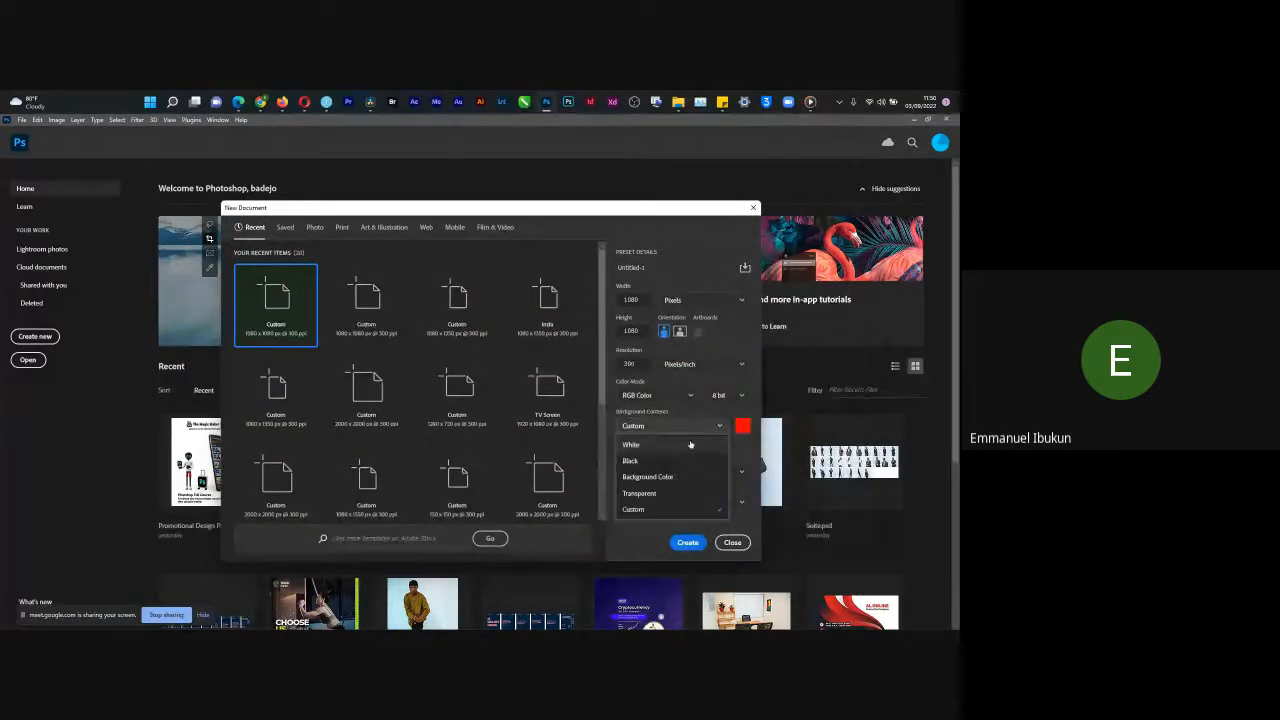
pyautogui.click(681, 494)
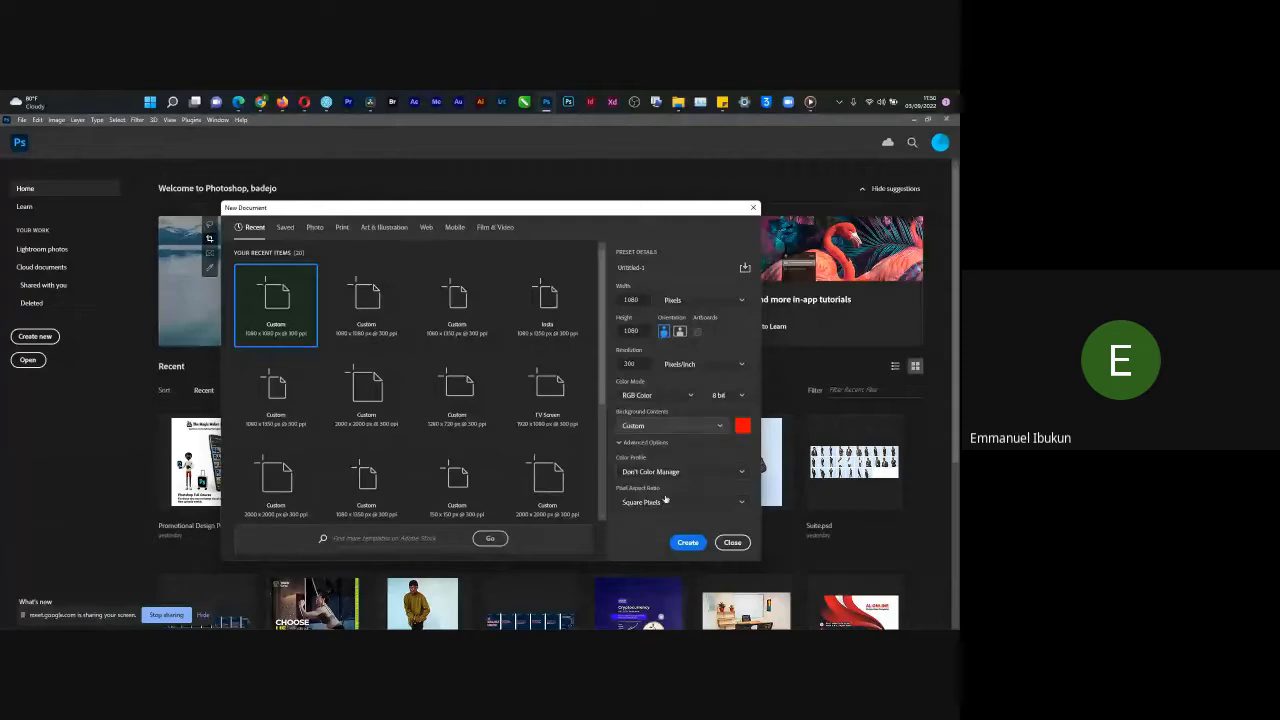
pyautogui.click(686, 543)
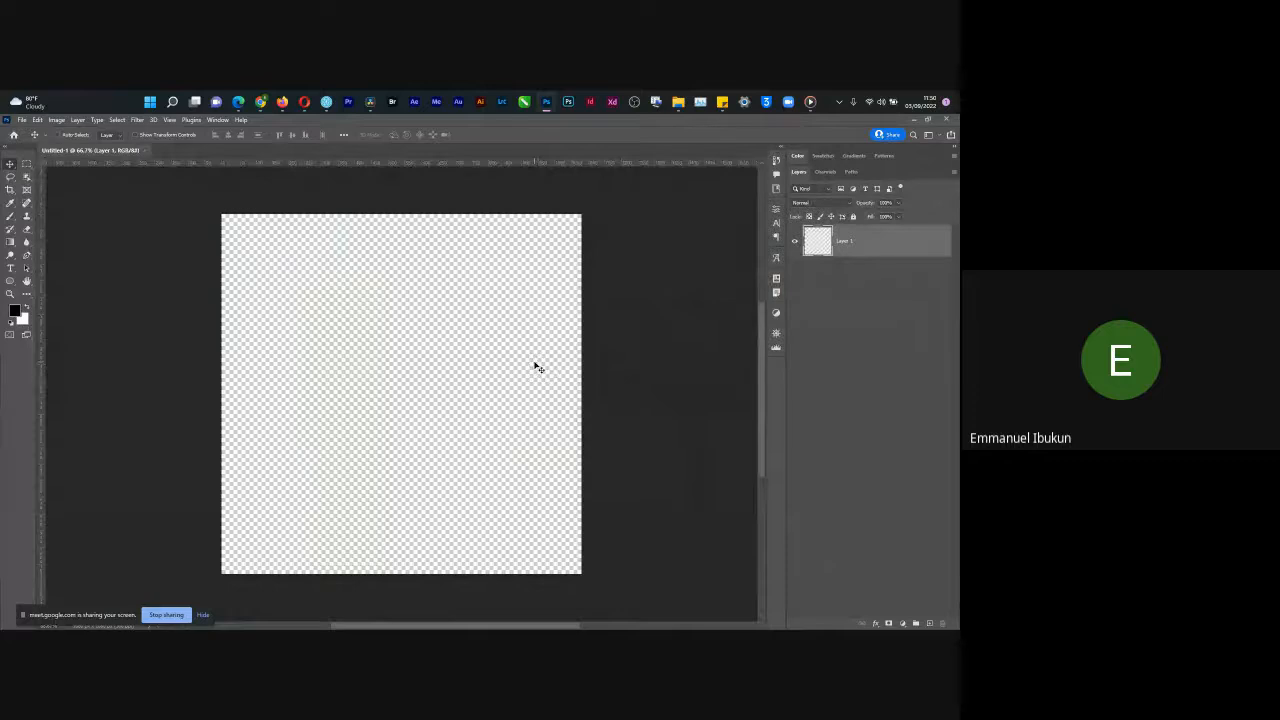
# Step: Zoom in on the transparent canvas, check the Google Meet call window and return to Photoshop
pyautogui.scroll(6, 537, 368)
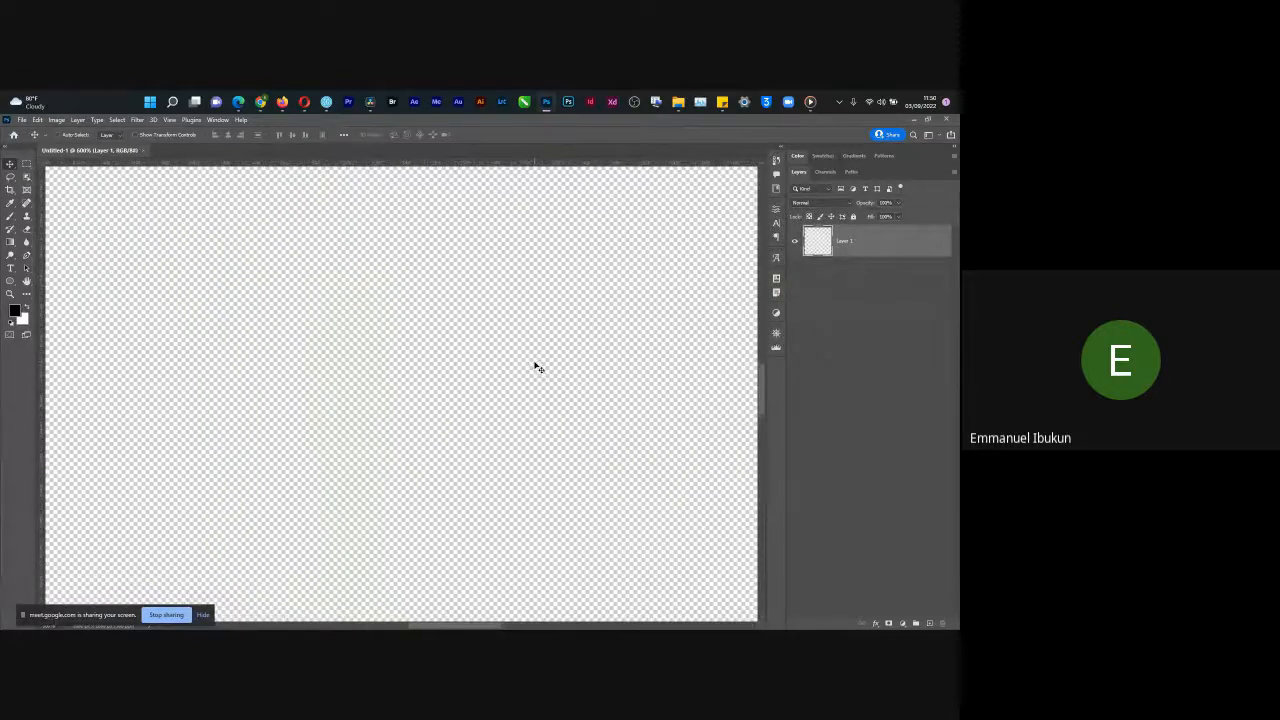
pyautogui.scroll(4, 537, 368)
pyautogui.scroll(-3, 537, 368)
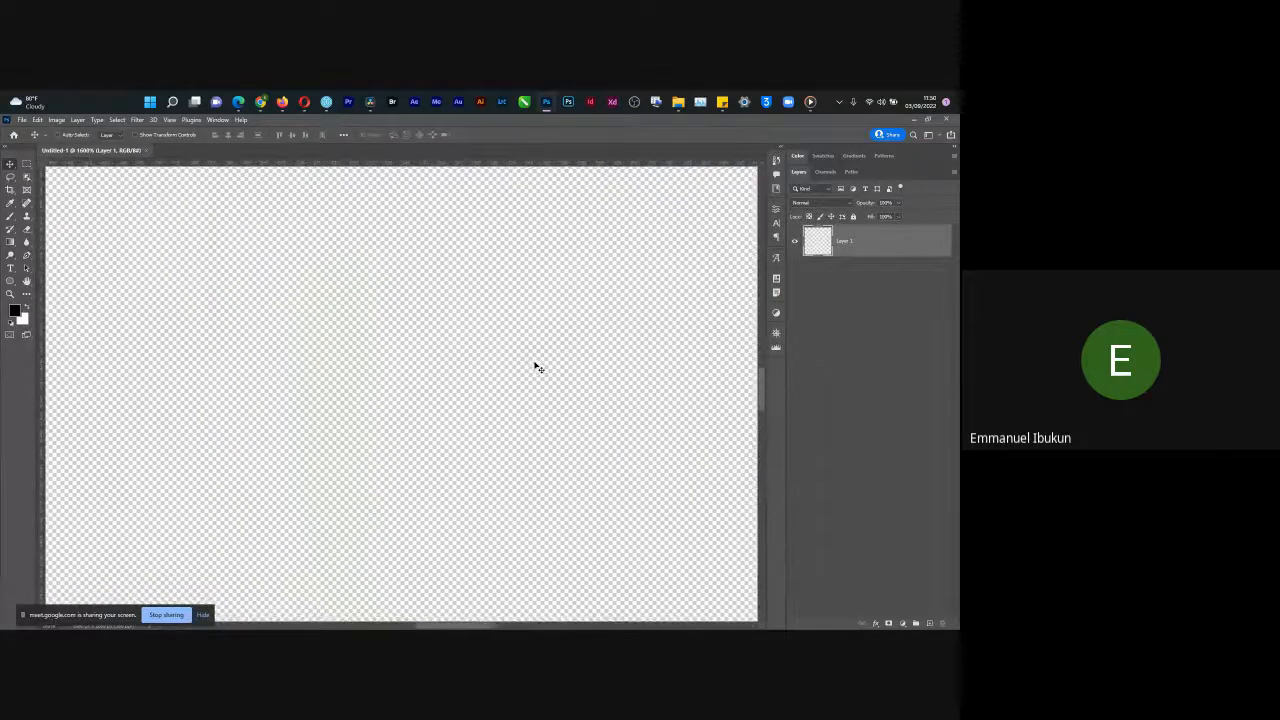
pyautogui.press('super+Tab')
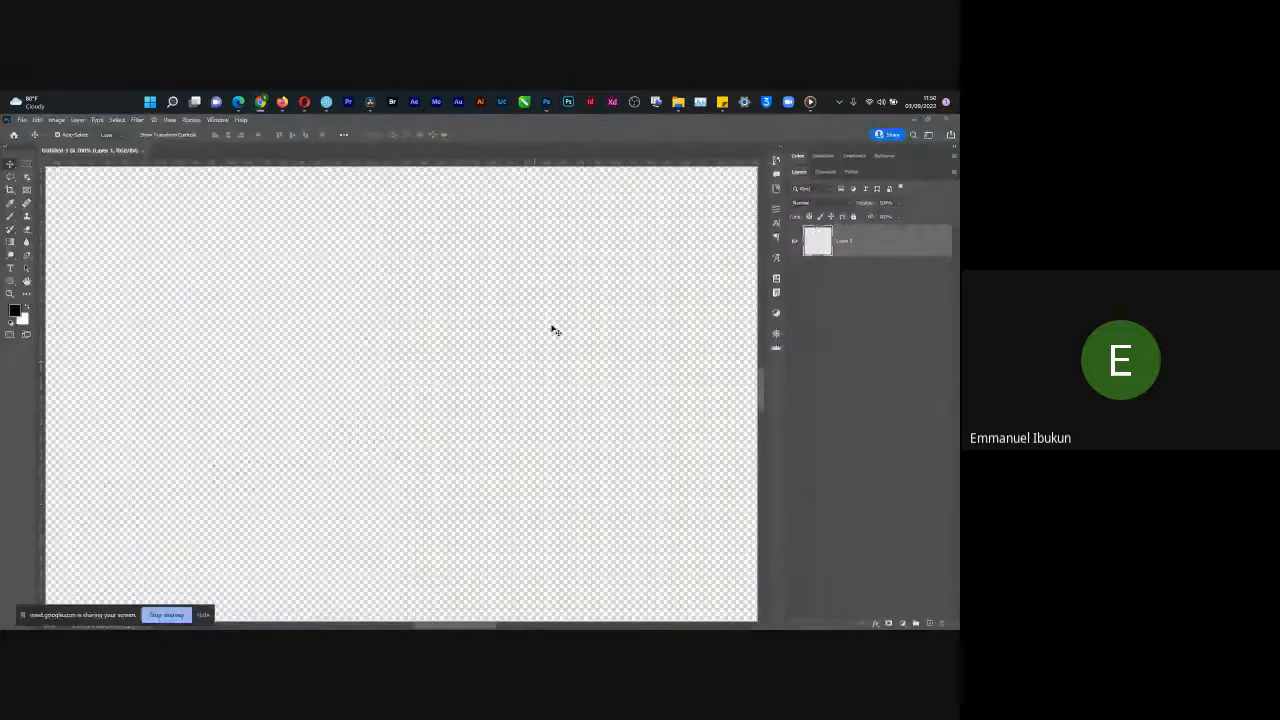
pyautogui.hotkey('alt', 'Tab')
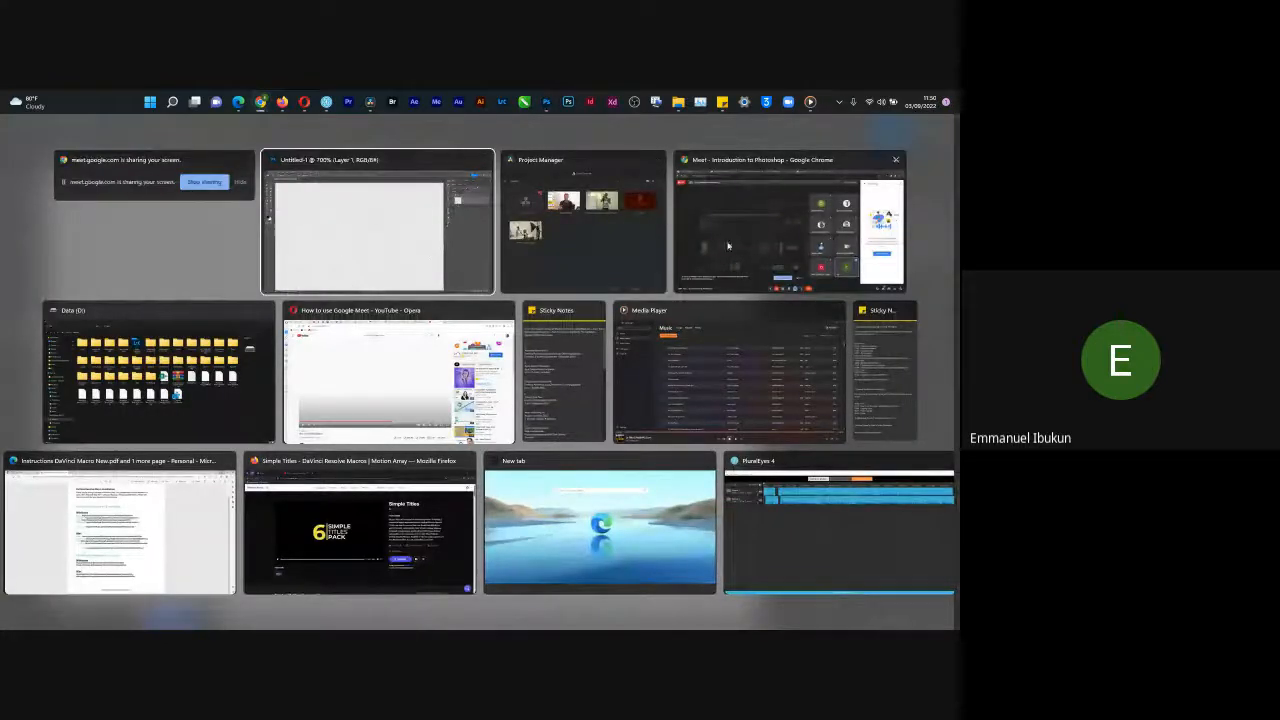
pyautogui.click(732, 245)
pyautogui.click(578, 211)
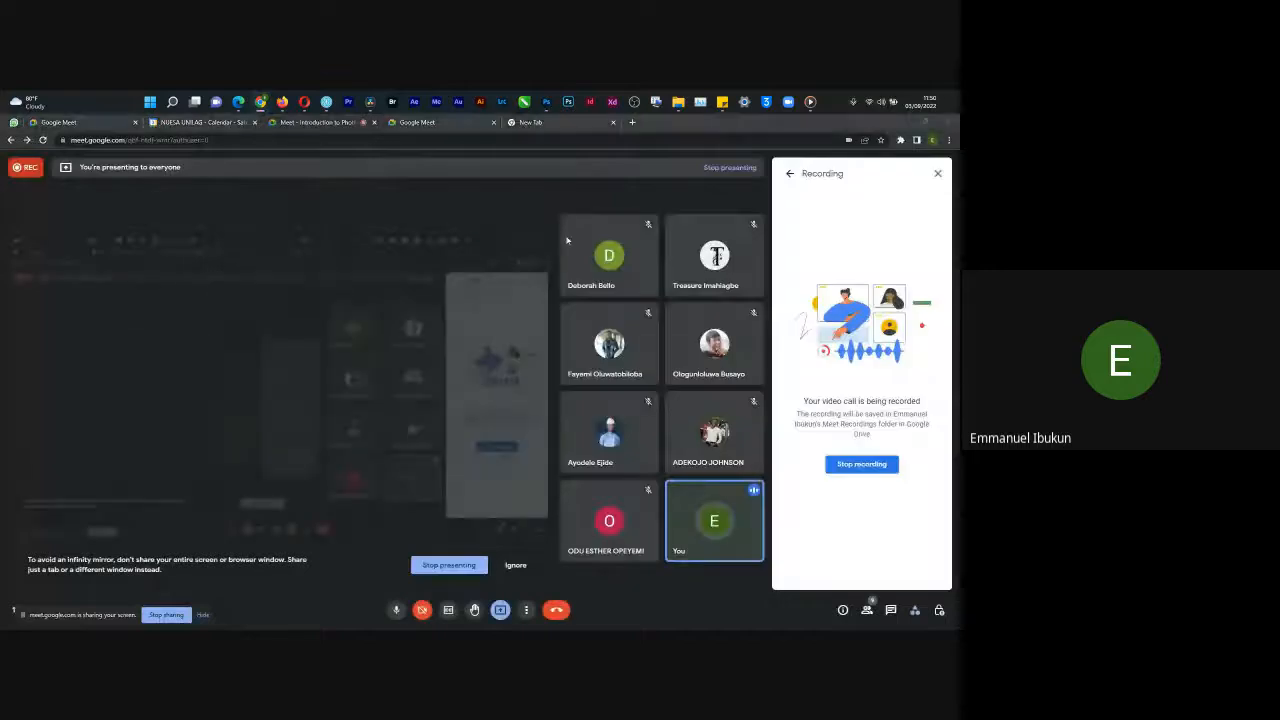
pyautogui.hotkey('alt', 'Tab')
pyautogui.click(629, 243)
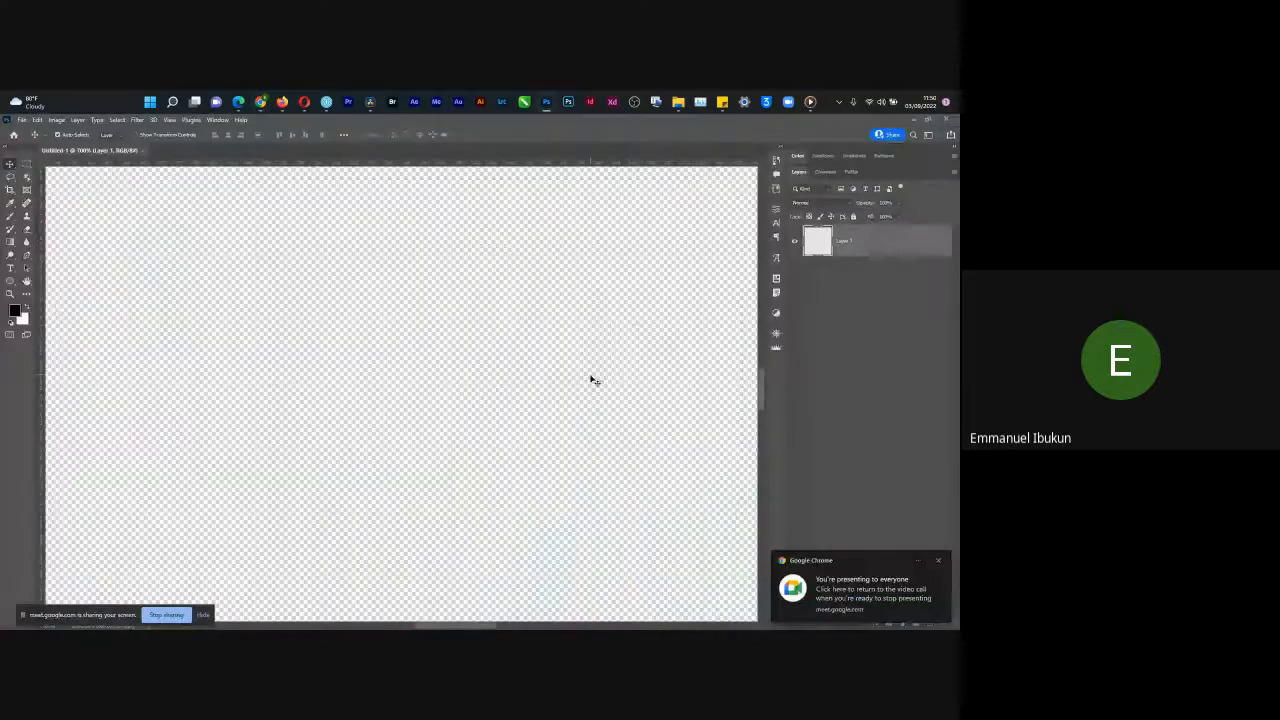
# Step: Examine the transparent checkerboard canvas at several zoom levels, from fit to screen up to close-up, ending at 100%
pyautogui.hotkey('ctrl', '0')
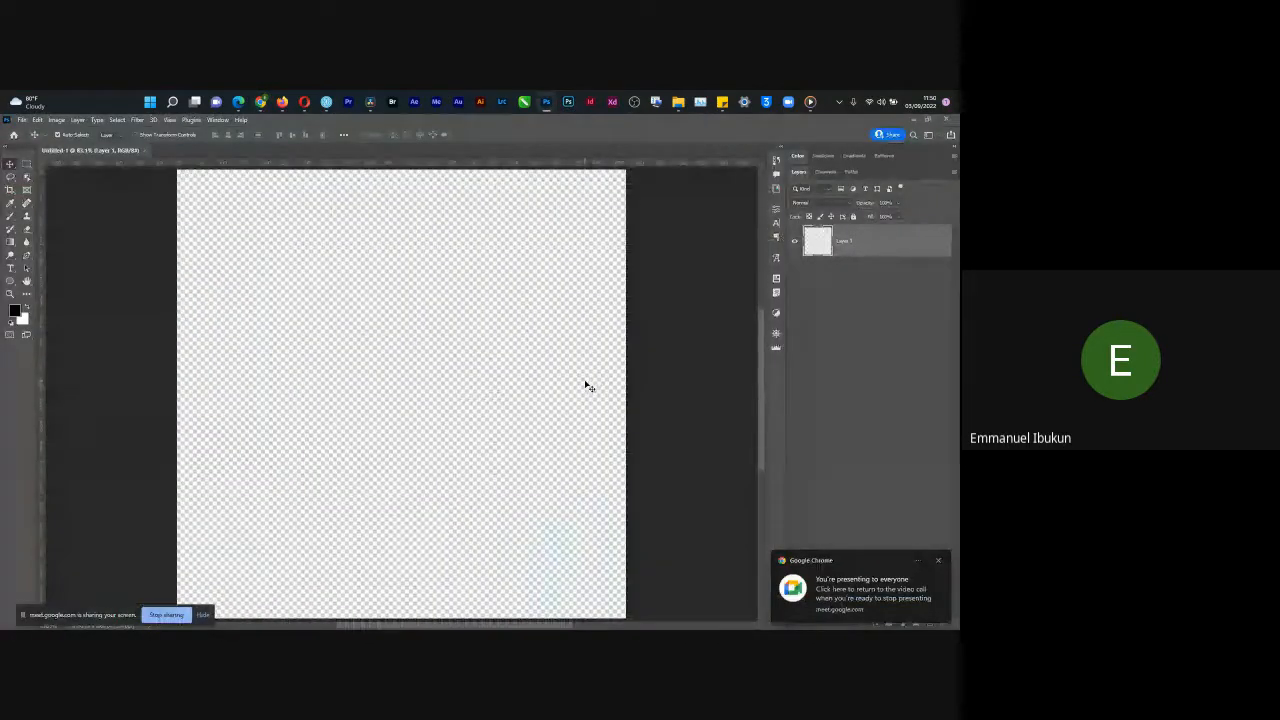
pyautogui.hotkey('ctrl', '1')
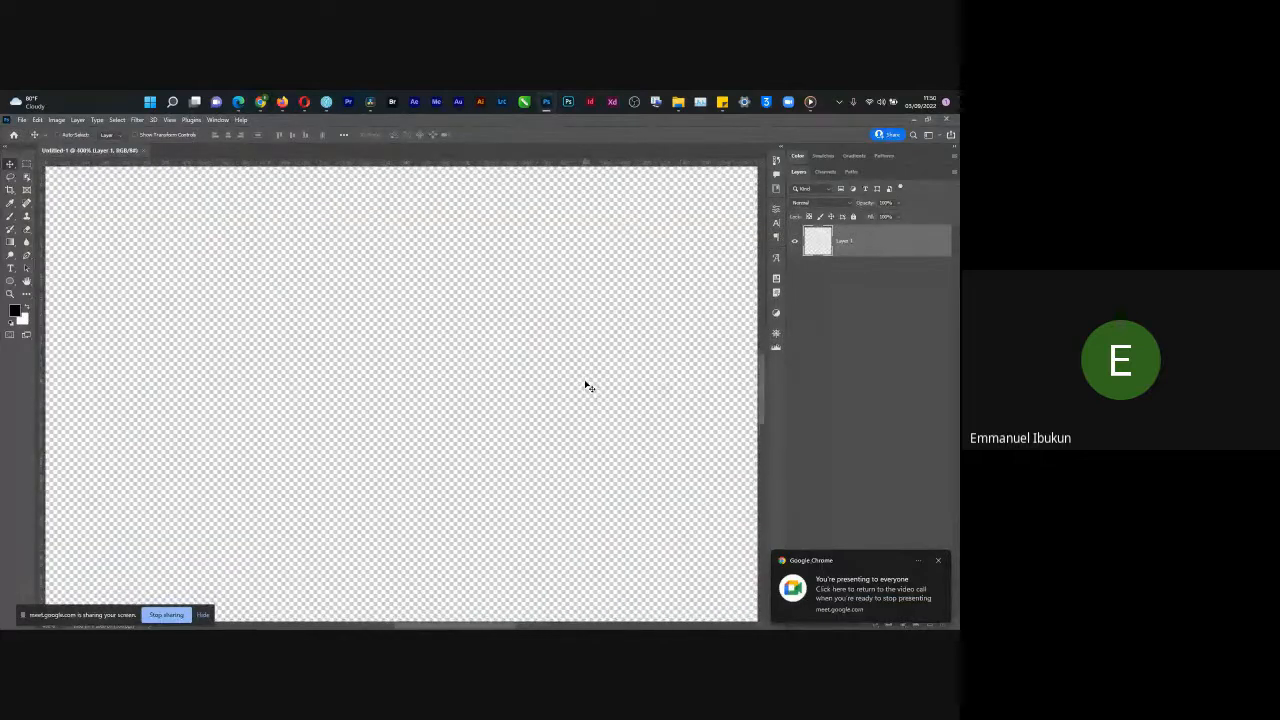
pyautogui.hotkey('ctrl', '-')
pyautogui.hotkey('ctrl', '-')
pyautogui.hotkey('ctrl', '-')
pyautogui.hotkey('ctrl', '-')
pyautogui.hotkey('ctrl', '-')
pyautogui.hotkey('ctrl', '-')
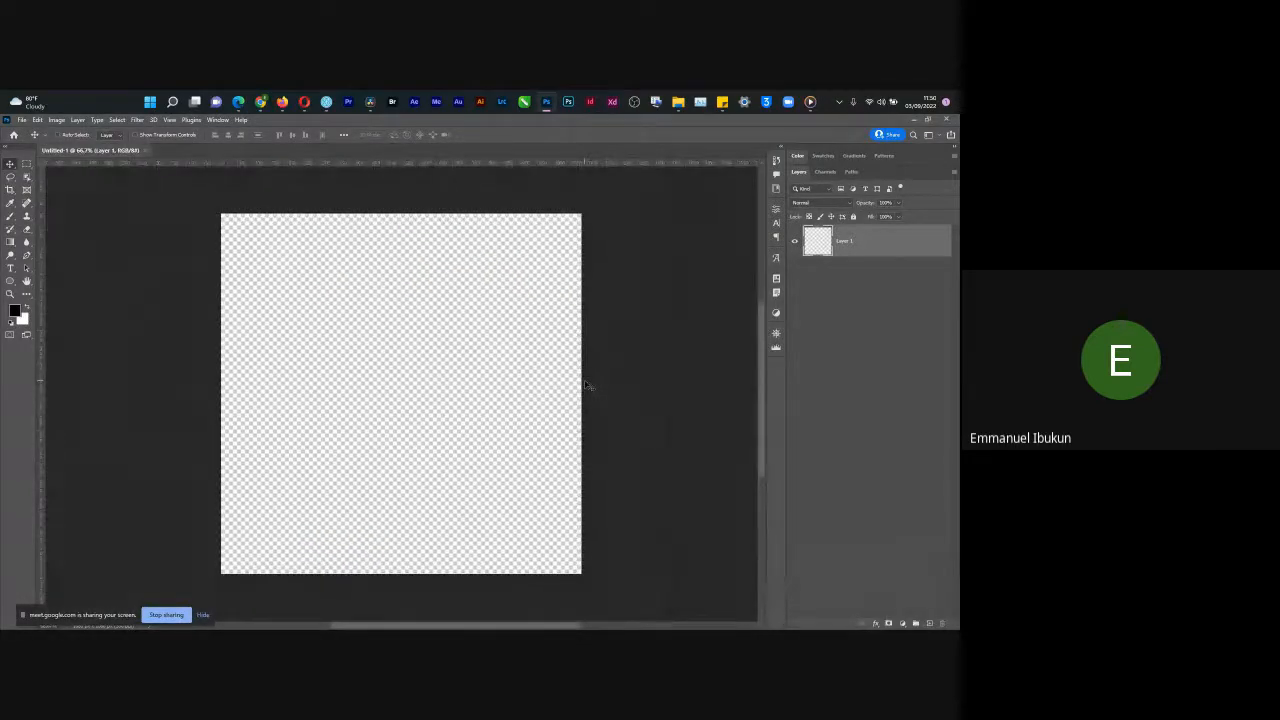
pyautogui.hotkey('ctrl', '-')
pyautogui.hotkey('ctrl', '+')
pyautogui.hotkey('ctrl', '+')
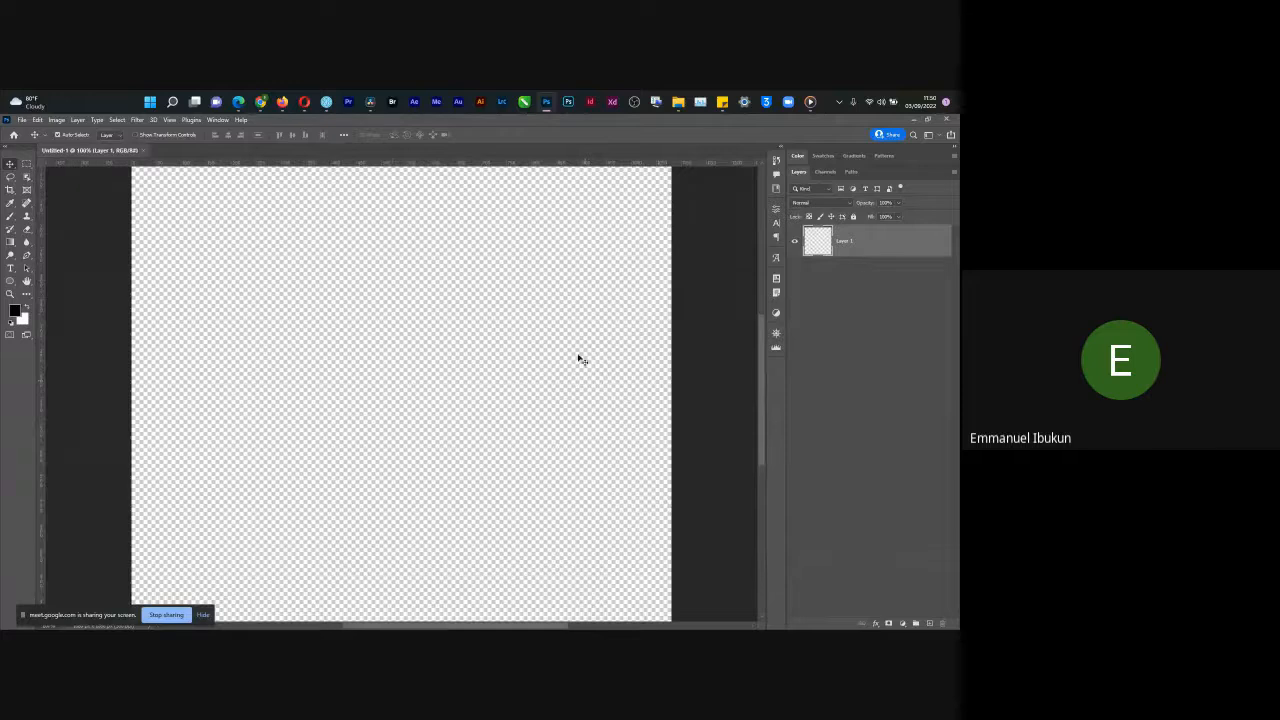
# Step: Review the pixel aspect ratio choices, keep Square Pixels, and create a second transparent 1080 x 1080 pixel document
pyautogui.hotkey('ctrl', 'n')
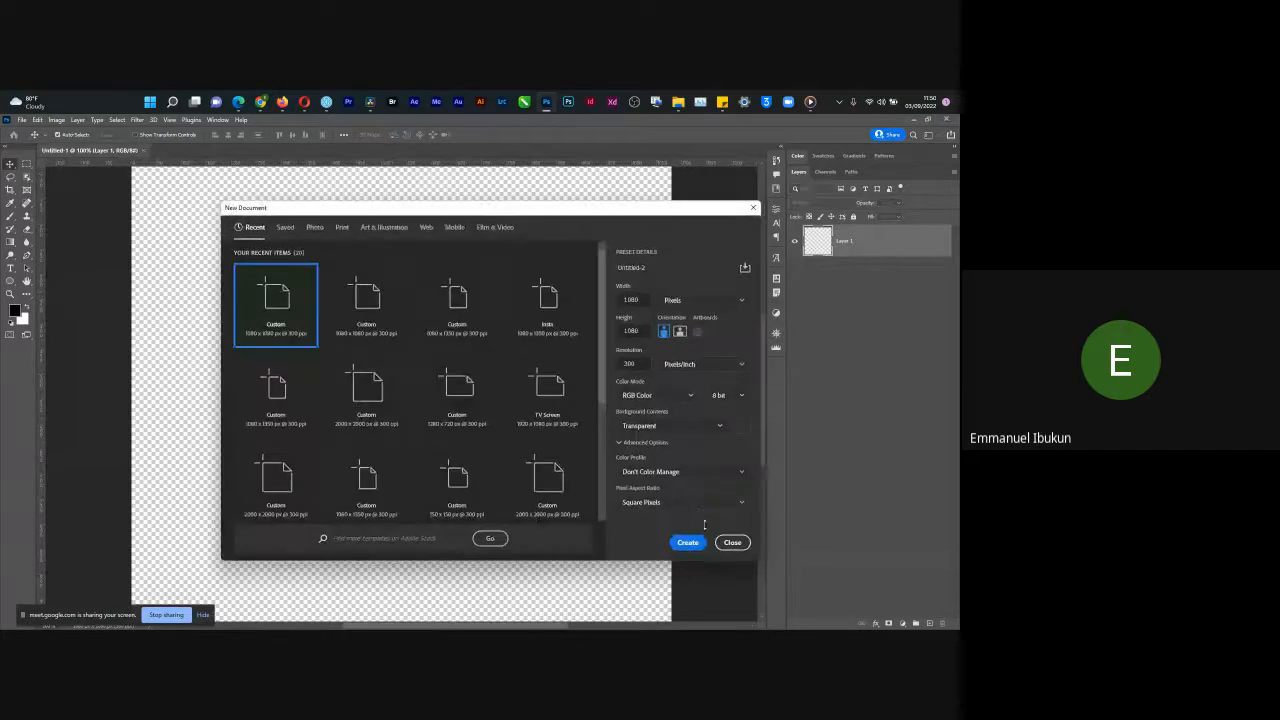
pyautogui.click(695, 507)
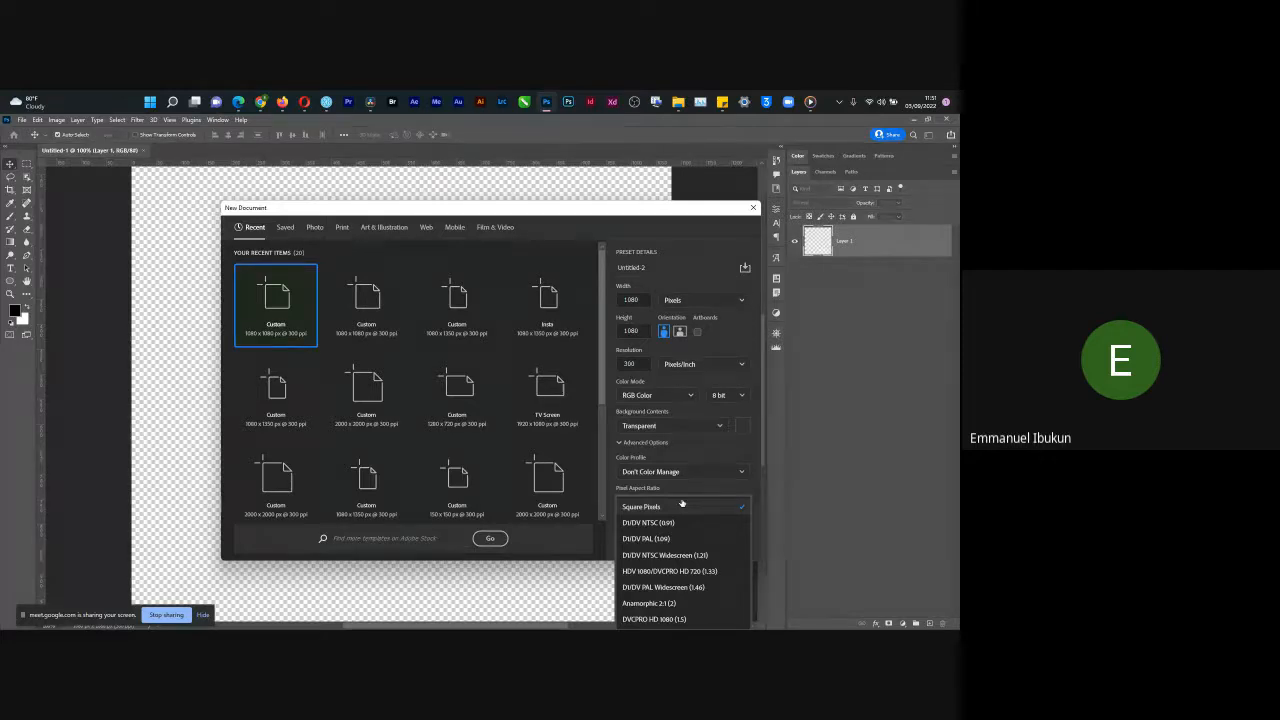
pyautogui.click(712, 452)
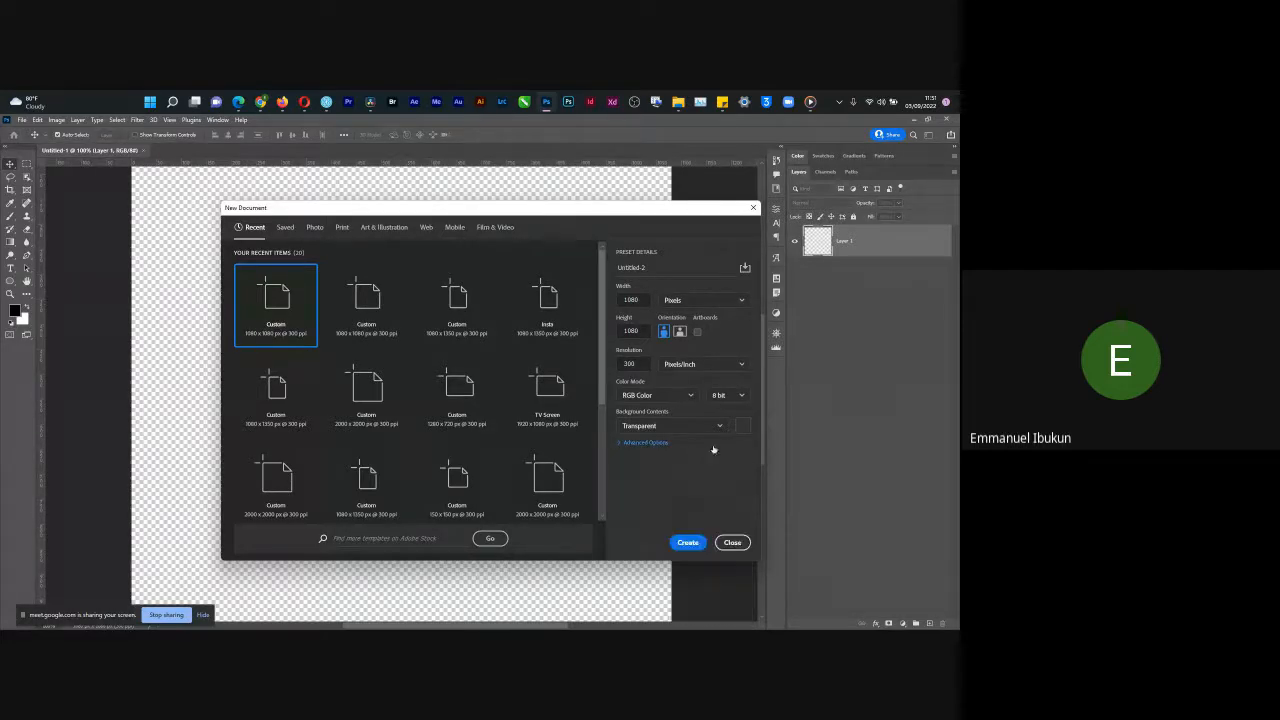
pyautogui.click(651, 444)
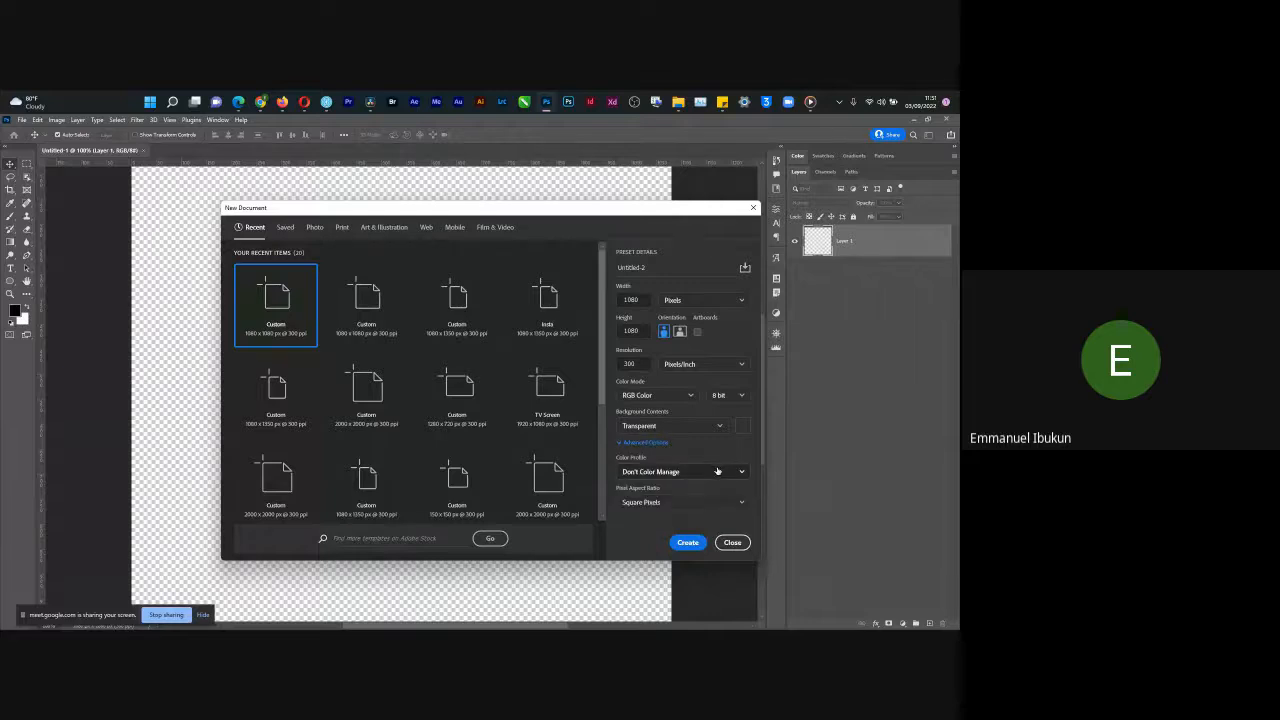
pyautogui.click(686, 543)
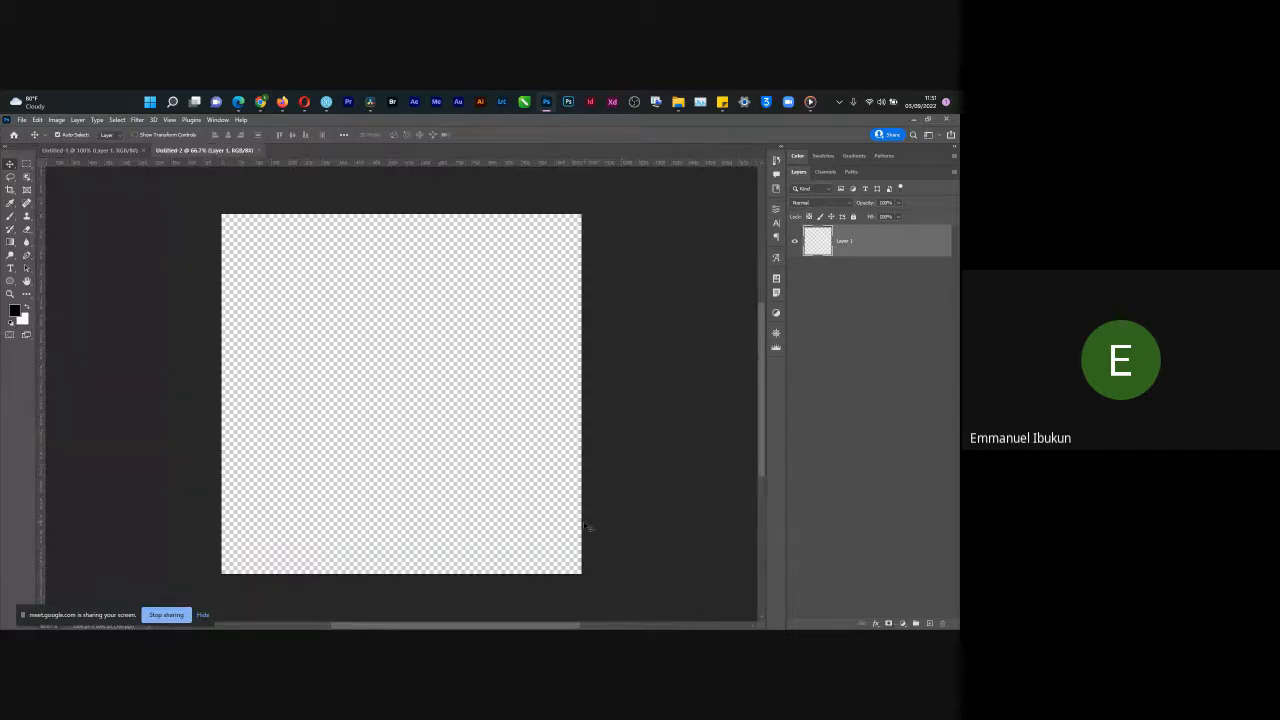
# Step: Add a Solid Color fill layer to the transparent document, trying a blue hue and settling on pure white
pyautogui.click(902, 623)
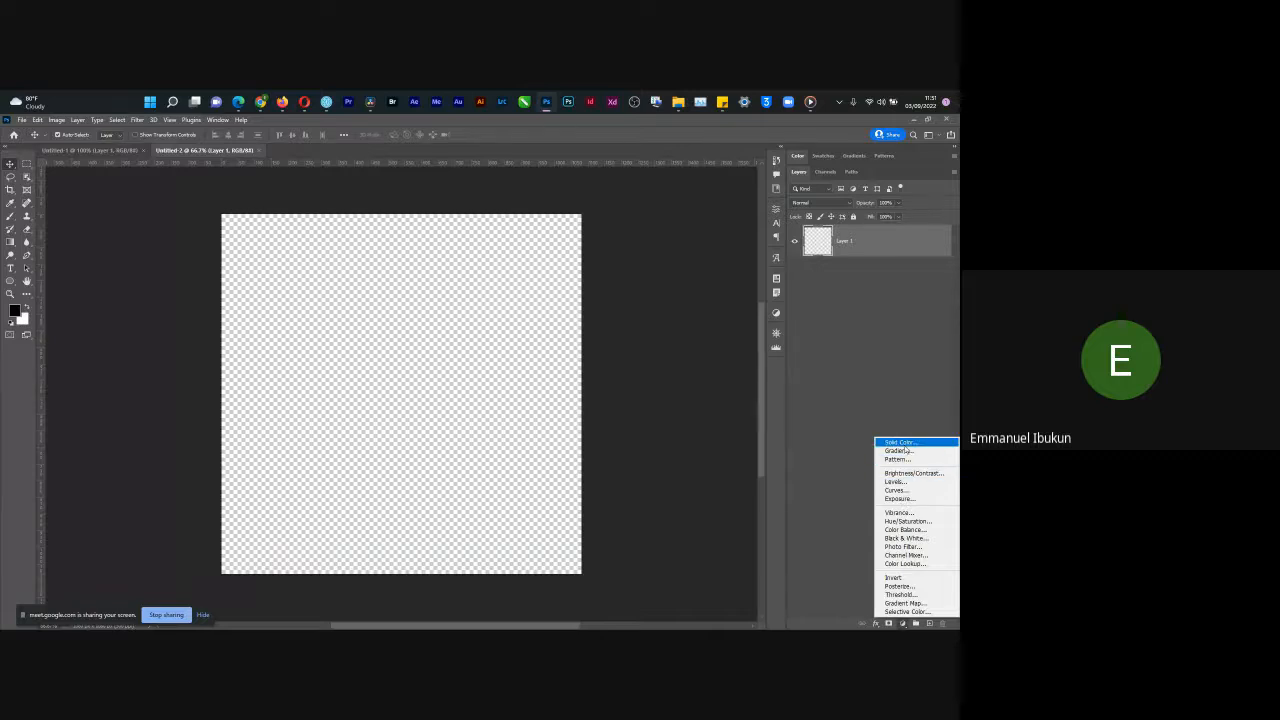
pyautogui.click(899, 442)
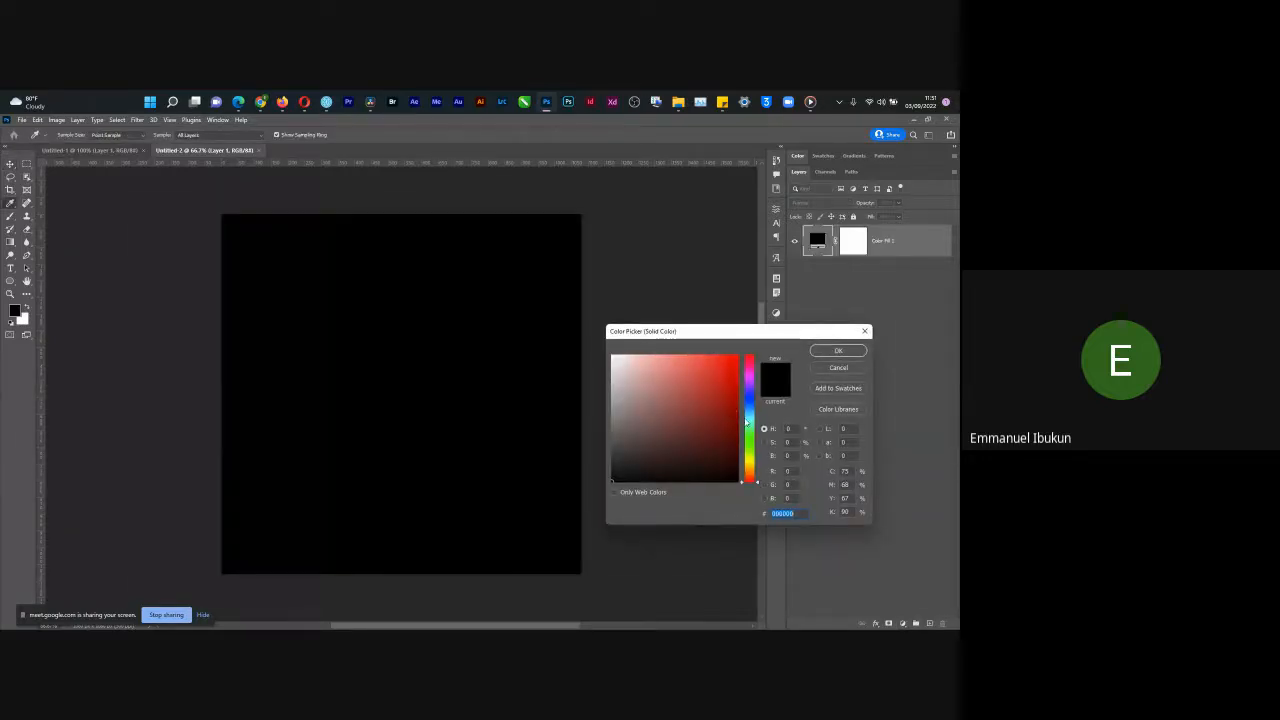
pyautogui.moveTo(750, 479); pyautogui.dragTo(752, 413)
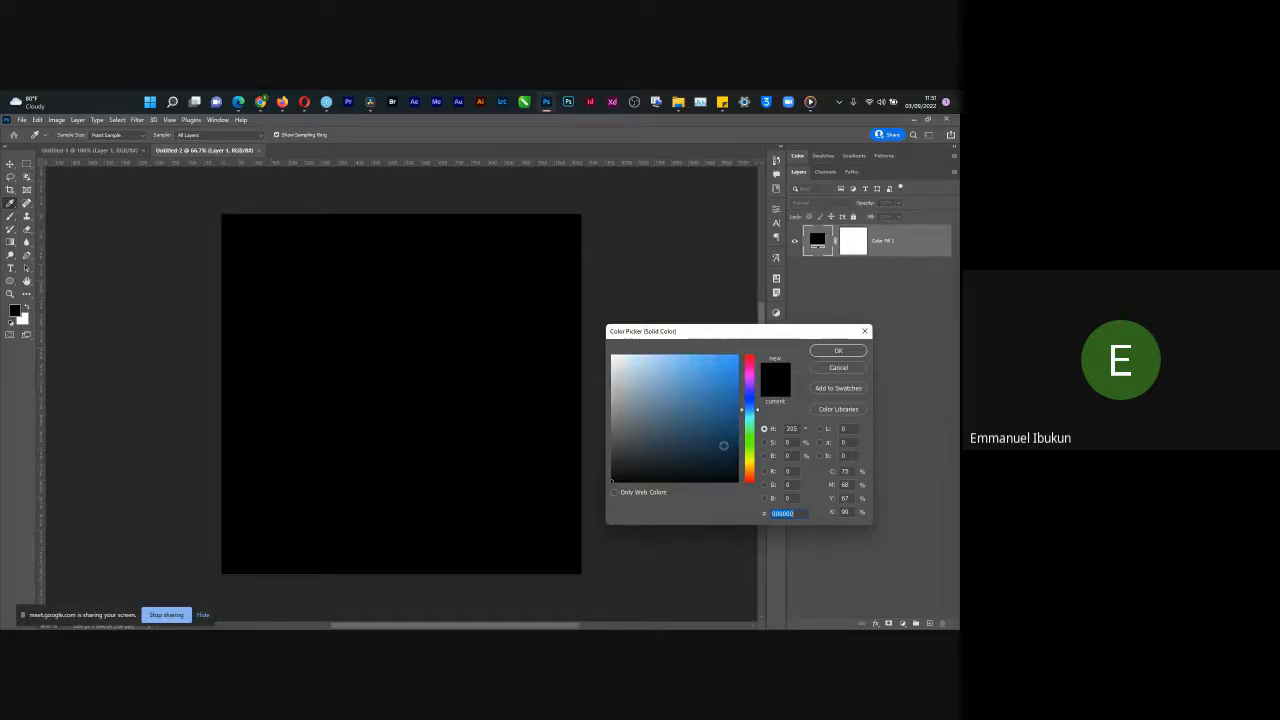
pyautogui.moveTo(627, 456)
pyautogui.mouseDown()
pyautogui.moveTo(675, 402)
pyautogui.moveTo(611, 483)
pyautogui.moveTo(736, 362)
pyautogui.moveTo(675, 446)
pyautogui.mouseUp()
pyautogui.moveTo(745, 414)
pyautogui.mouseDown()
pyautogui.moveTo(741, 460)
pyautogui.moveTo(749, 374)
pyautogui.moveTo(738, 357)
pyautogui.moveTo(751, 359)
pyautogui.mouseUp()
pyautogui.moveTo(640, 375); pyautogui.dragTo(612, 356)
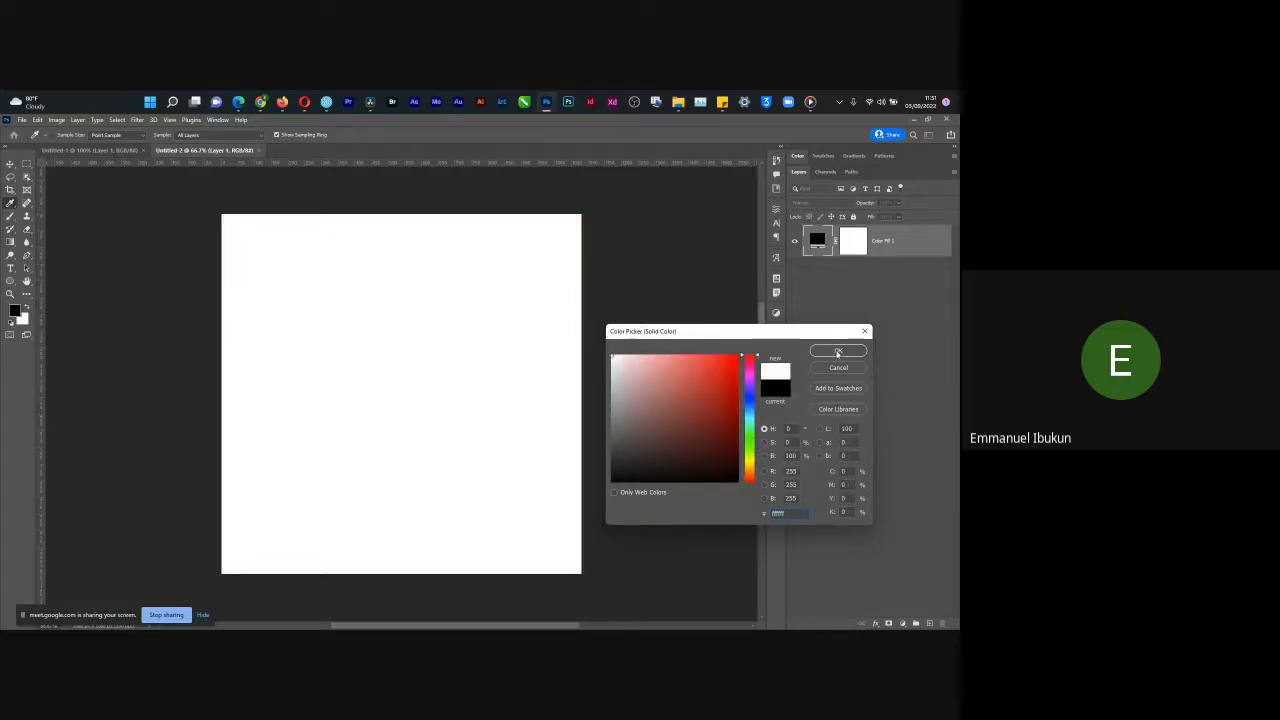
pyautogui.click(838, 351)
# Step: Look at the fill and adjustment layer choices, check the Google Meet call and return to Photoshop, dismissing the notification
pyautogui.click(902, 623)
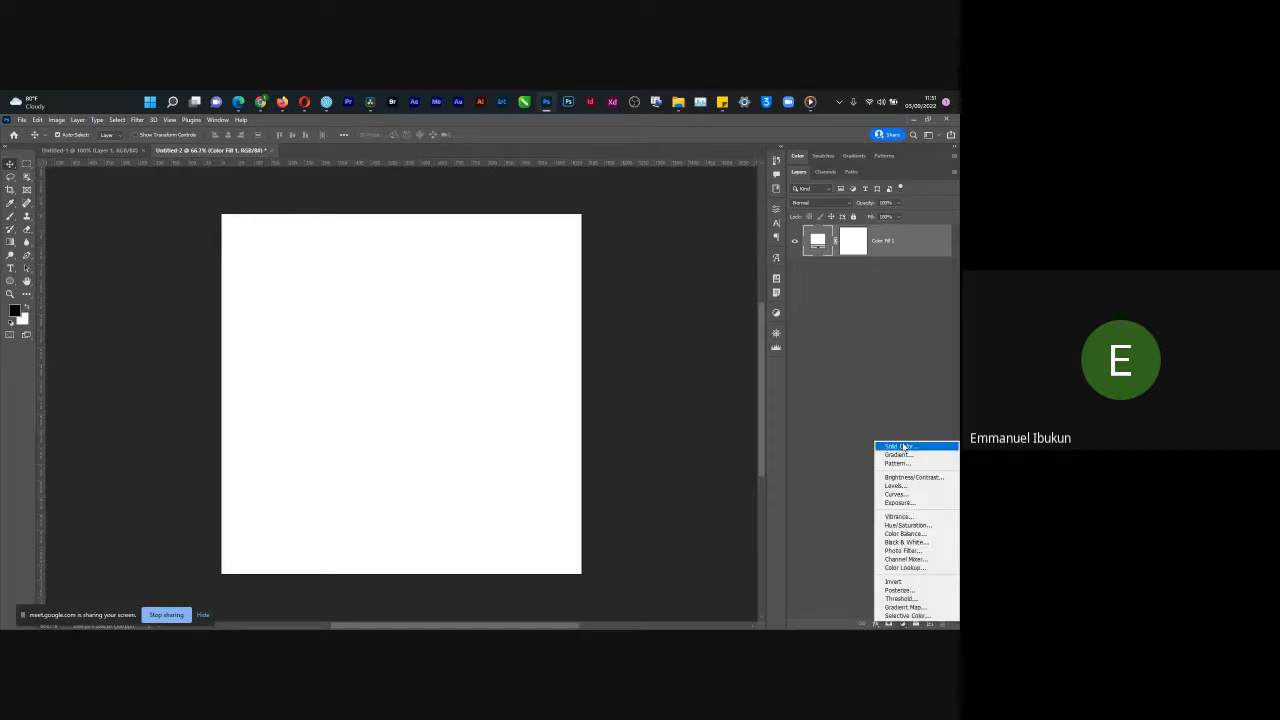
pyautogui.click(904, 446)
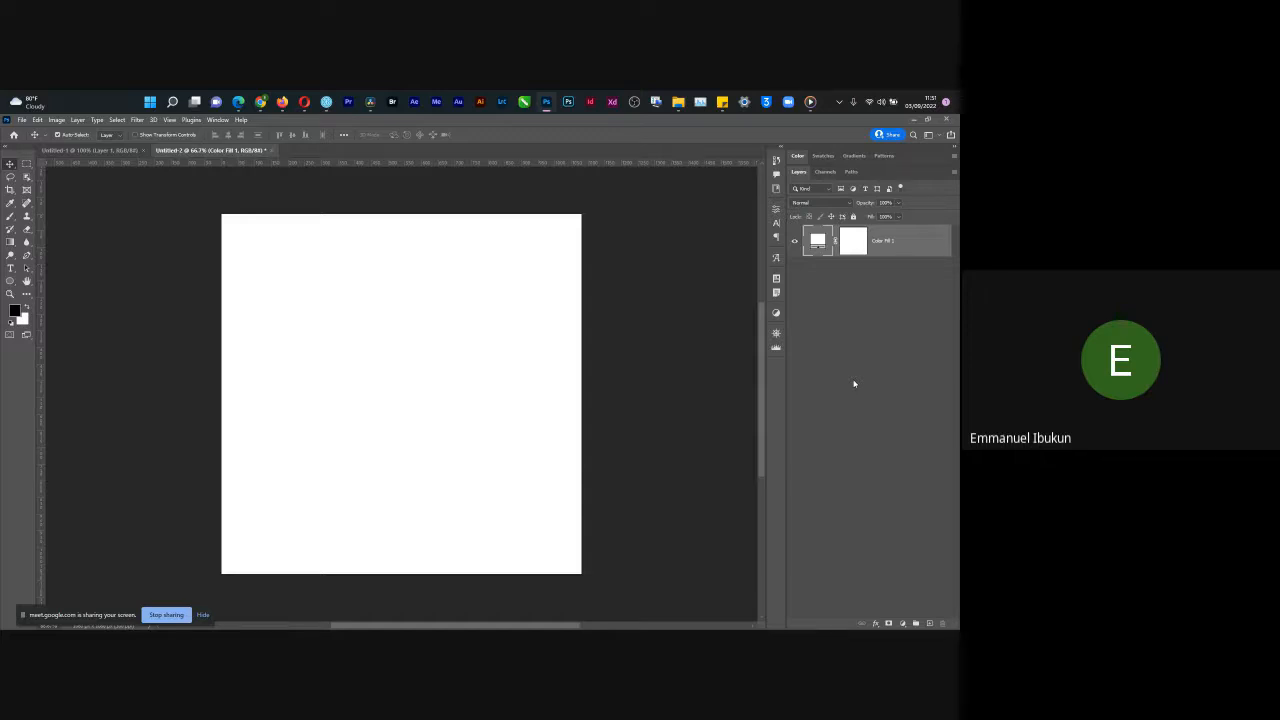
pyautogui.hotkey('alt', 'Tab')
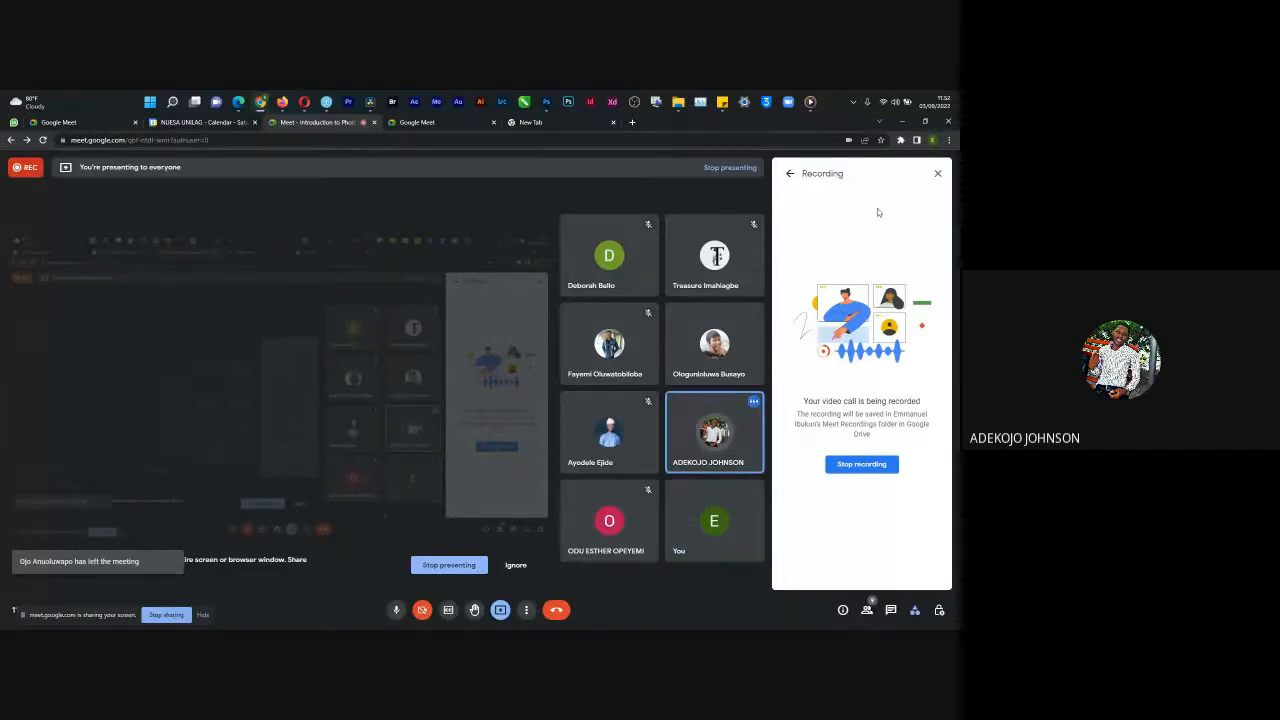
pyautogui.click(902, 121)
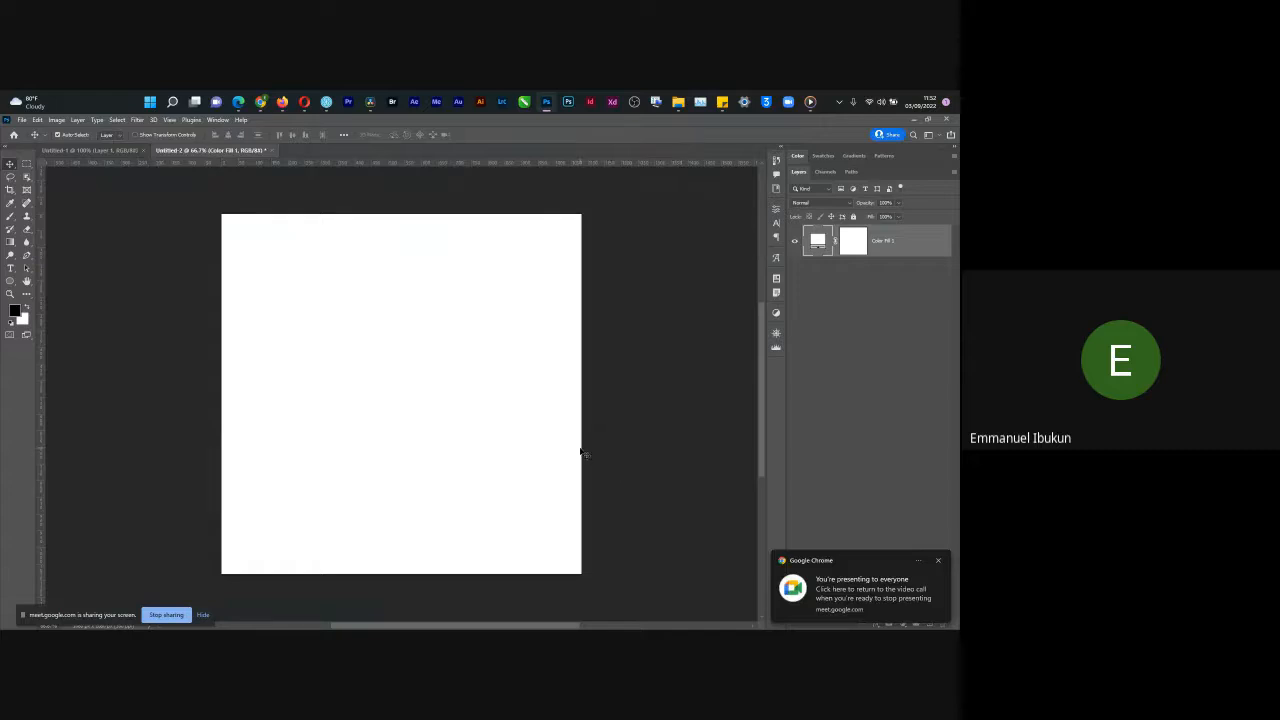
pyautogui.click(939, 561)
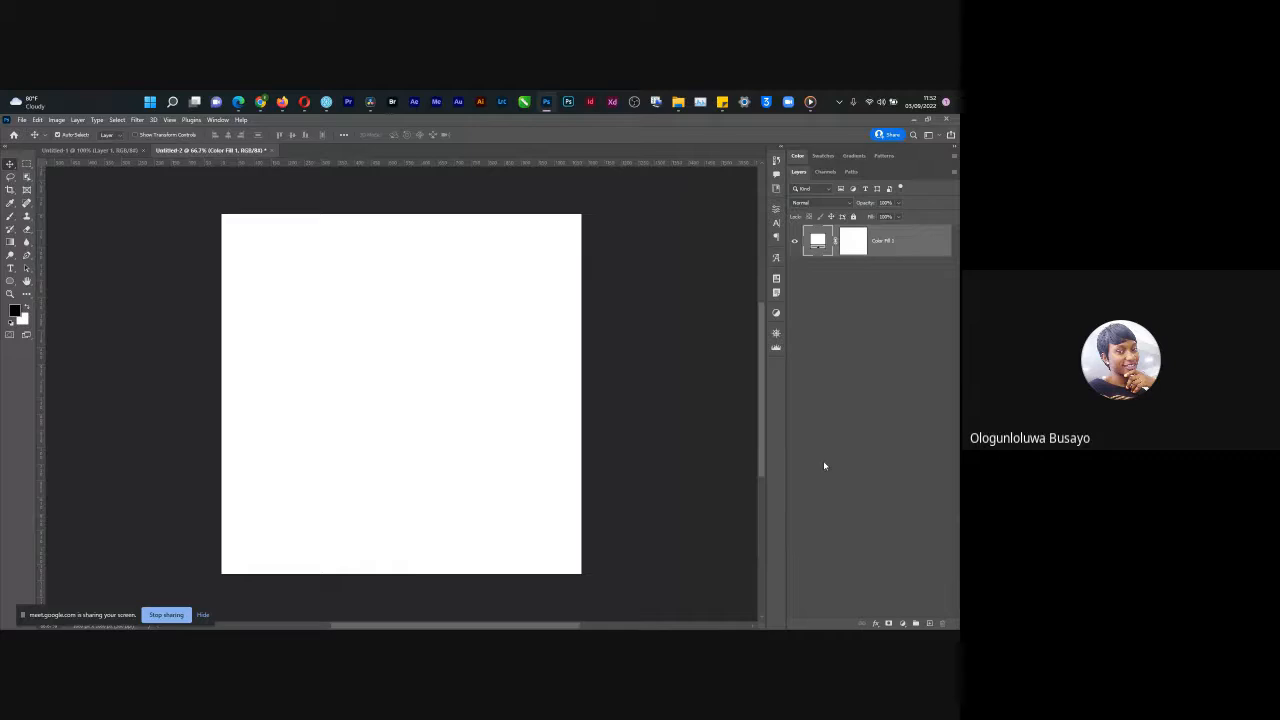
# Step: Hide the white fill layer to see the canvas without it, show it again and reselect it
pyautogui.click(797, 240)
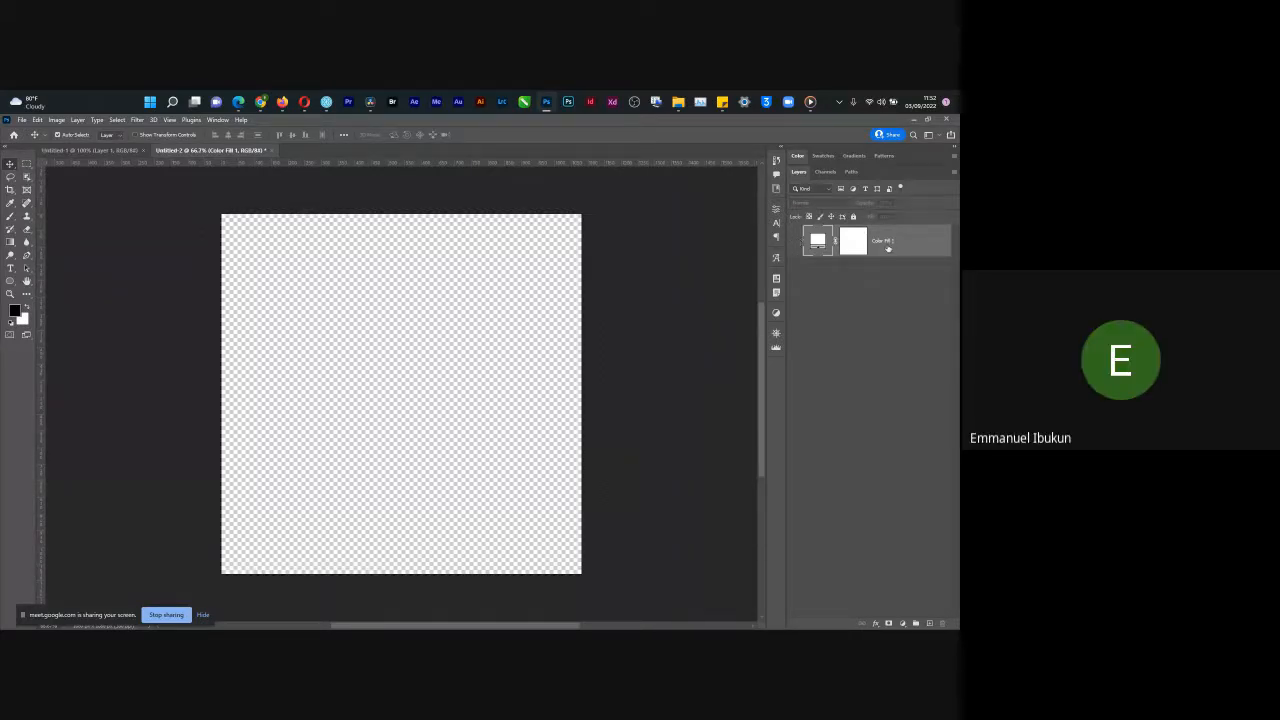
pyautogui.moveTo(886, 248); pyautogui.dragTo(897, 416)
pyautogui.moveTo(899, 245); pyautogui.dragTo(897, 445)
pyautogui.click(795, 241)
pyautogui.click(900, 265)
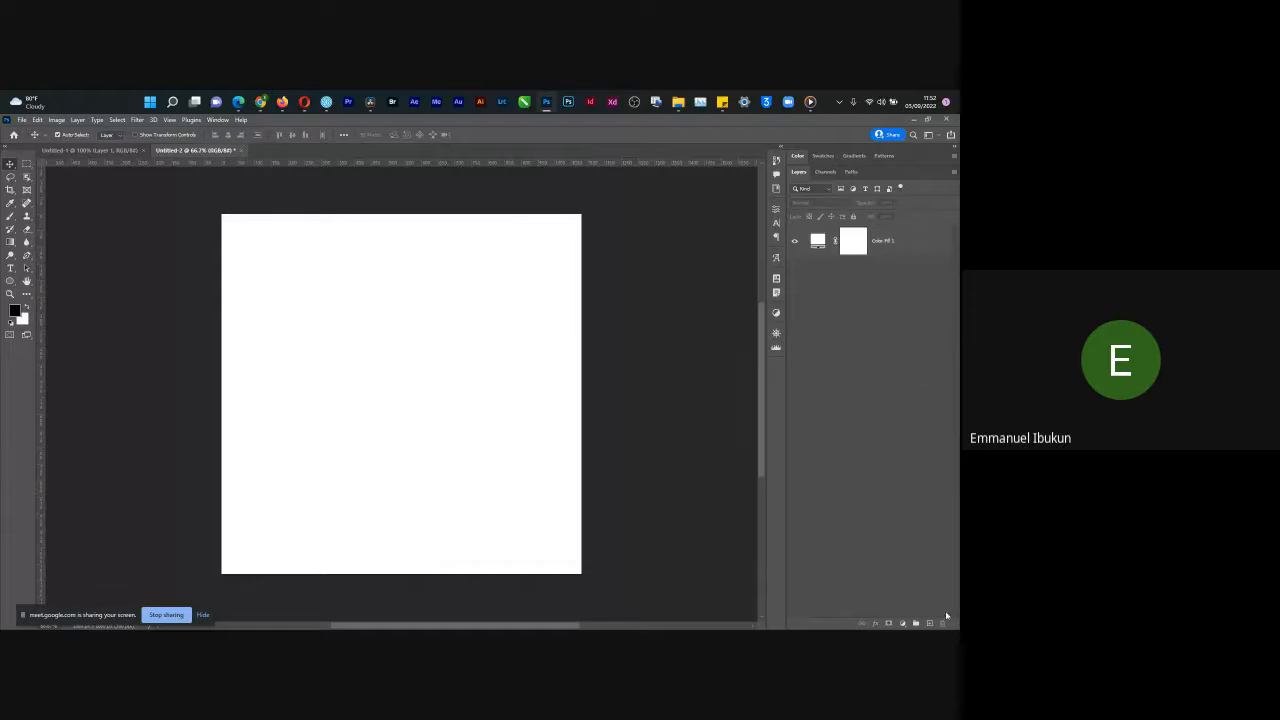
pyautogui.click(891, 243)
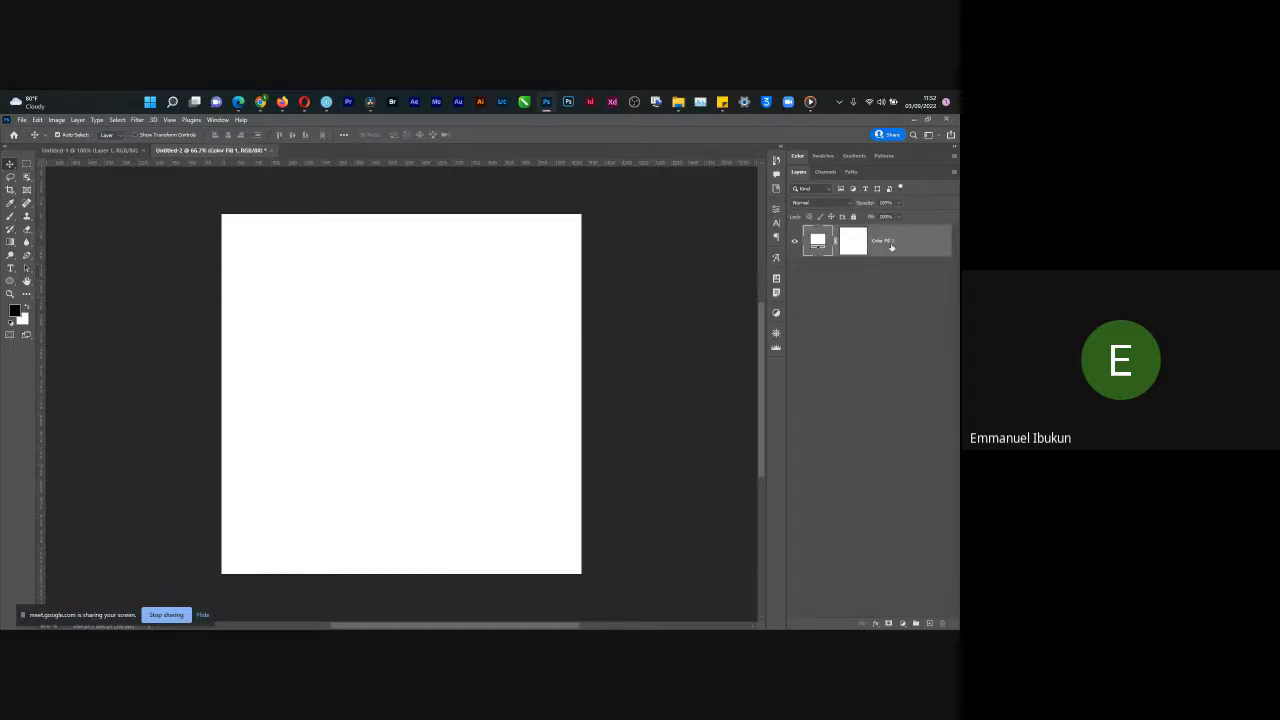
# Step: Undo the latest changes back to before the white fill layer was added
pyautogui.hotkey('ctrl', 'z')
pyautogui.hotkey('ctrl', 'z')
pyautogui.hotkey('ctrl', 'z')
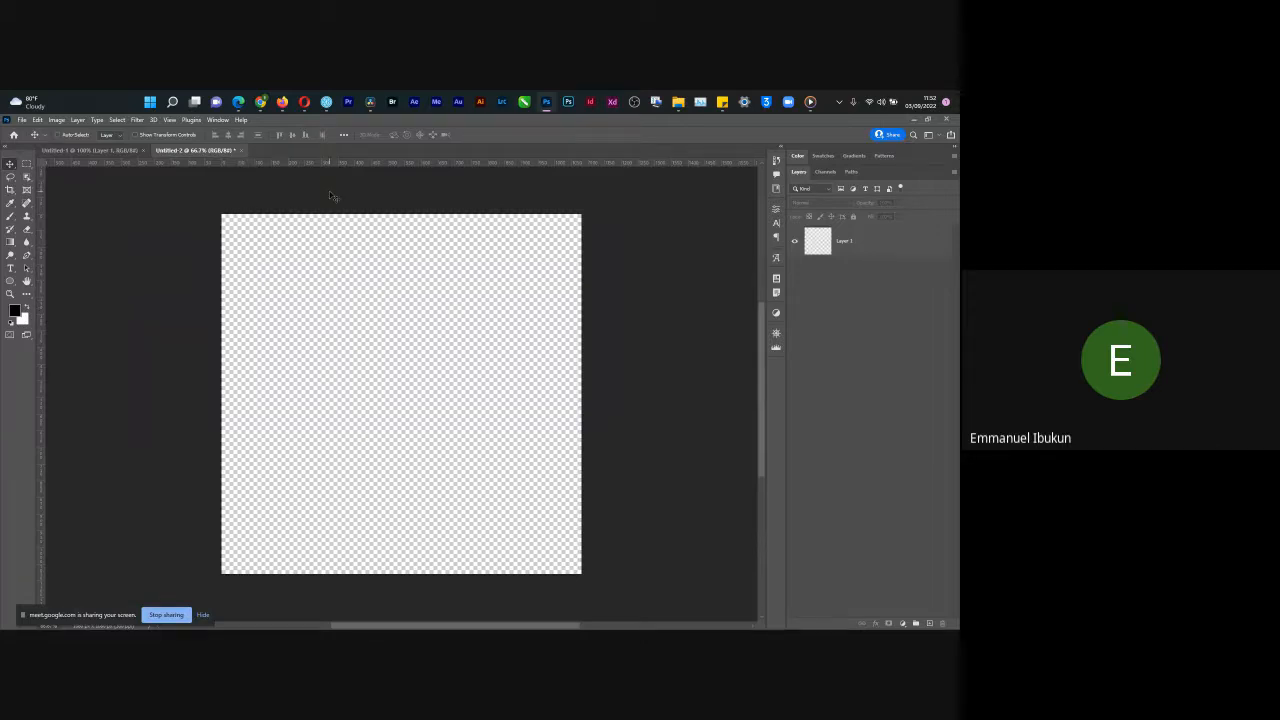
# Step: Create a third 1080 x 1080 pixel document at 300 pixels/inch in RGB Color with a transparent background
pyautogui.hotkey('ctrl', 'n')
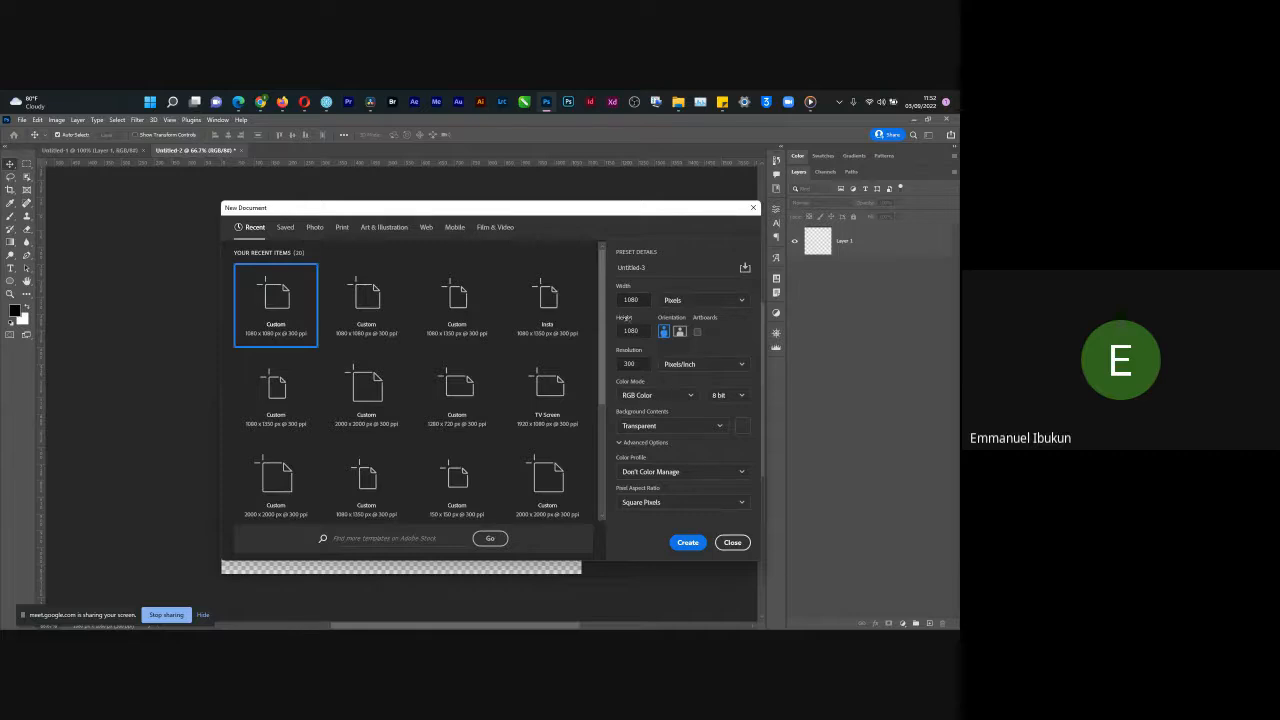
pyautogui.click(687, 542)
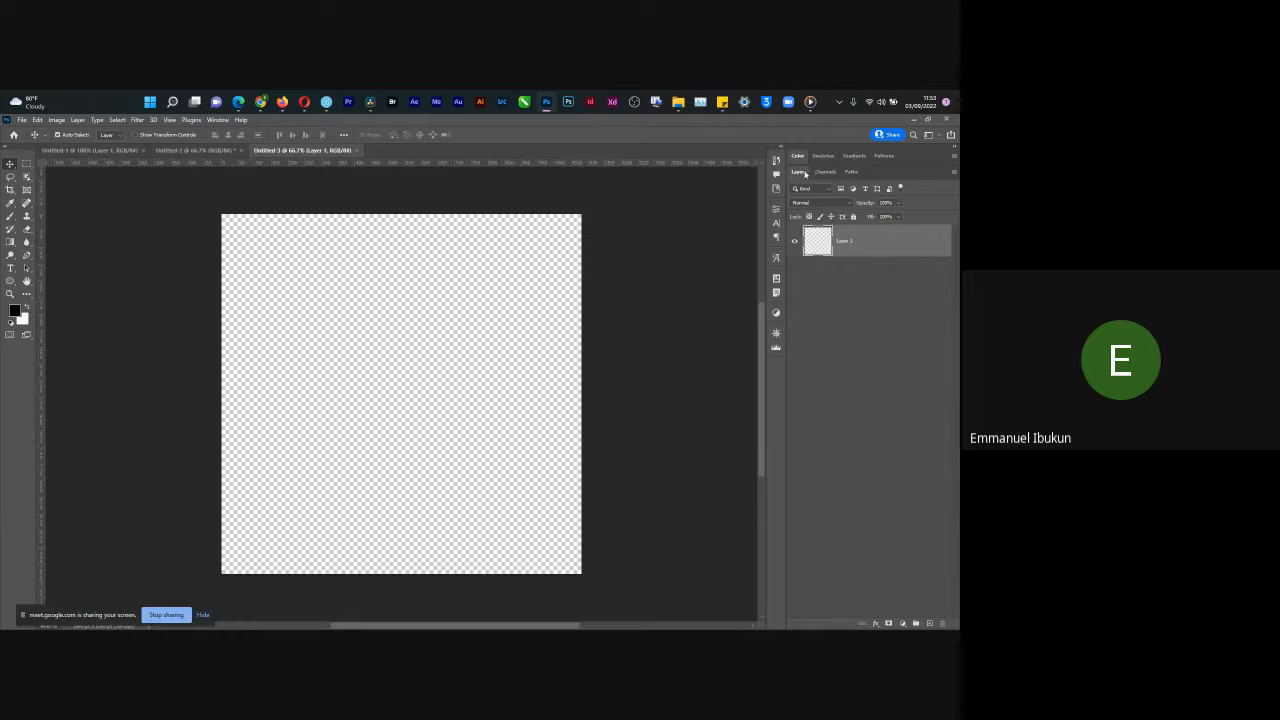
# Step: Detach the Layers panel from its dock, float it over the canvas and close it
pyautogui.moveTo(806, 174); pyautogui.dragTo(424, 196)
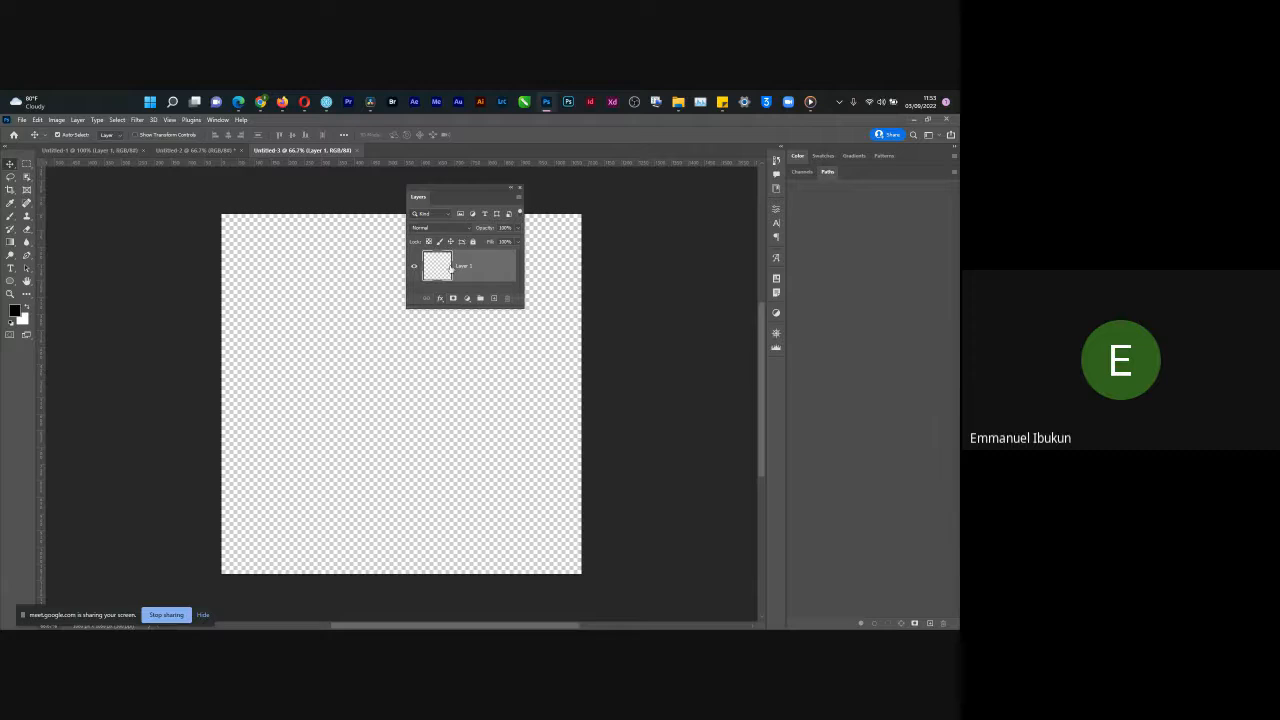
pyautogui.moveTo(442, 202); pyautogui.dragTo(336, 335)
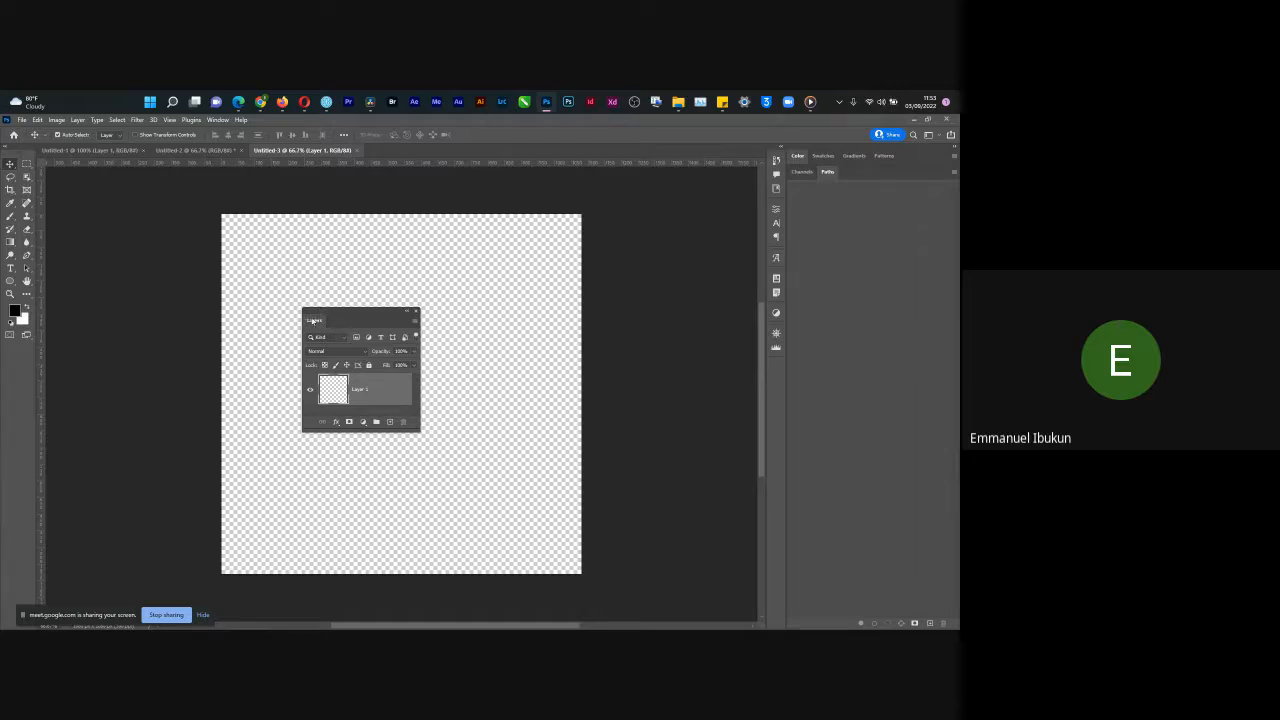
pyautogui.moveTo(313, 320); pyautogui.dragTo(681, 242)
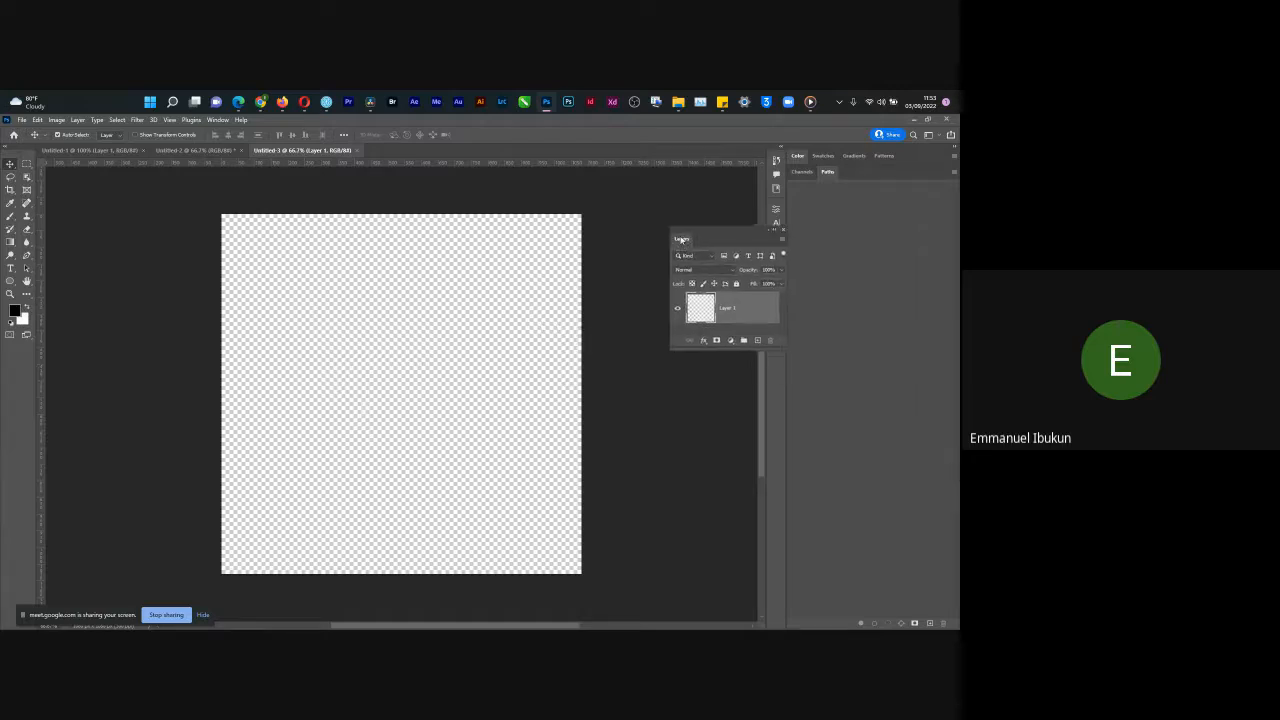
pyautogui.click(784, 233)
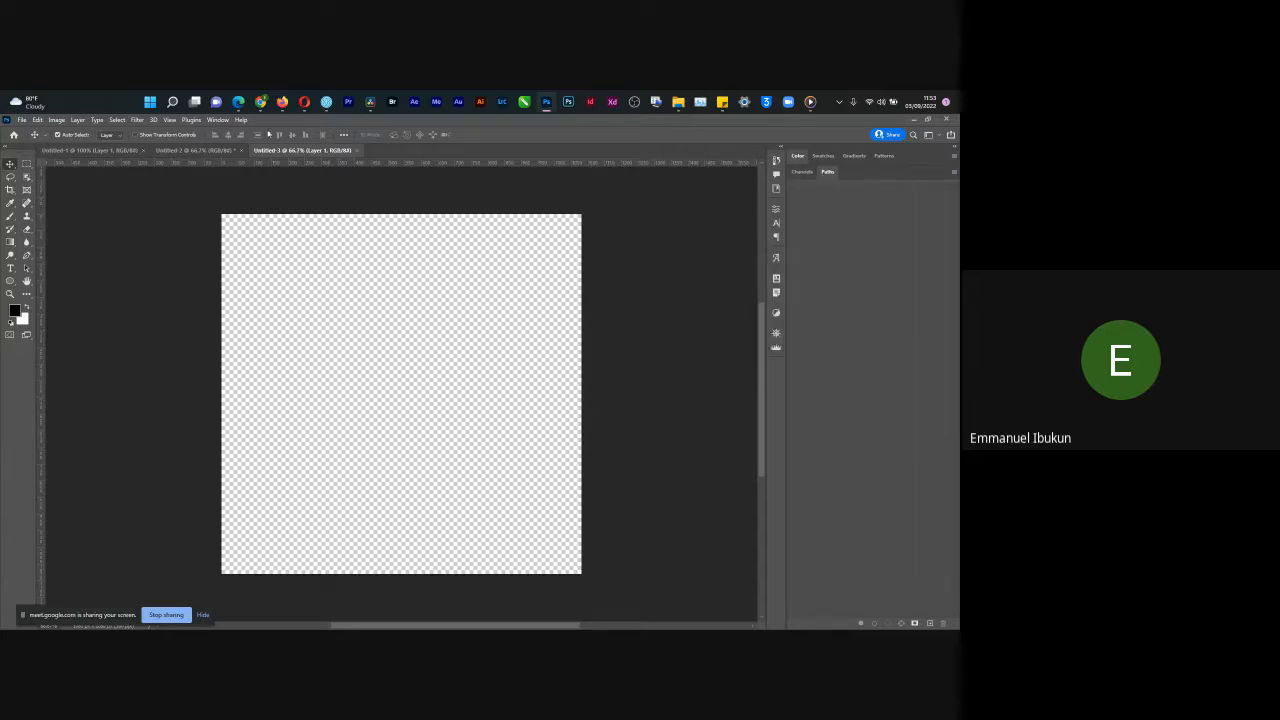
# Step: Reopen the Layers panel and dock it in the group with Channels and Paths
pyautogui.click(218, 119)
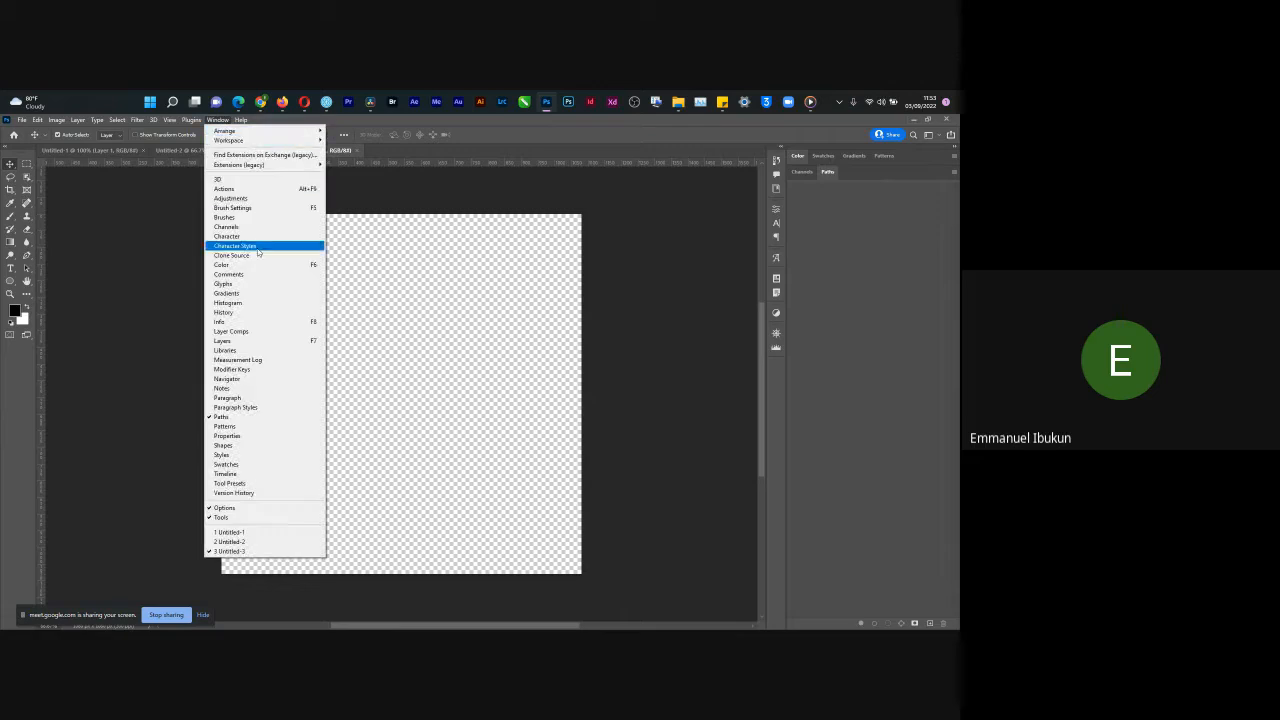
pyautogui.click(262, 341)
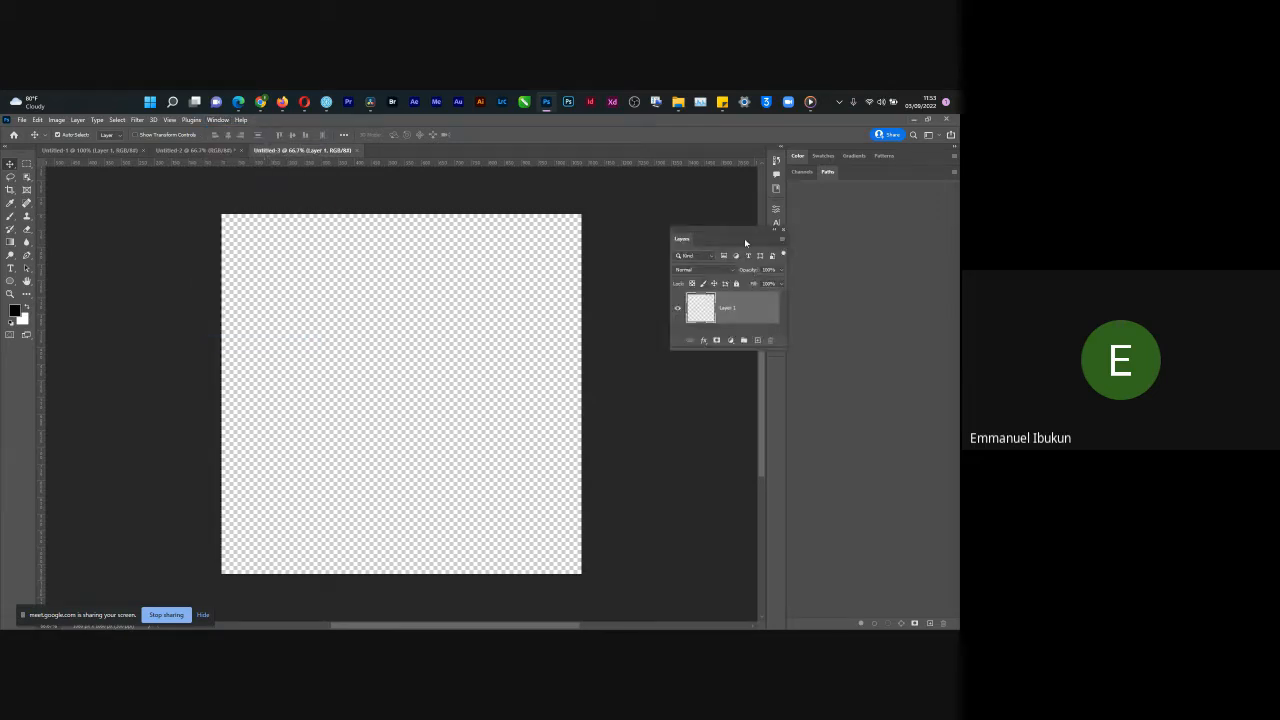
pyautogui.moveTo(697, 244); pyautogui.dragTo(850, 178)
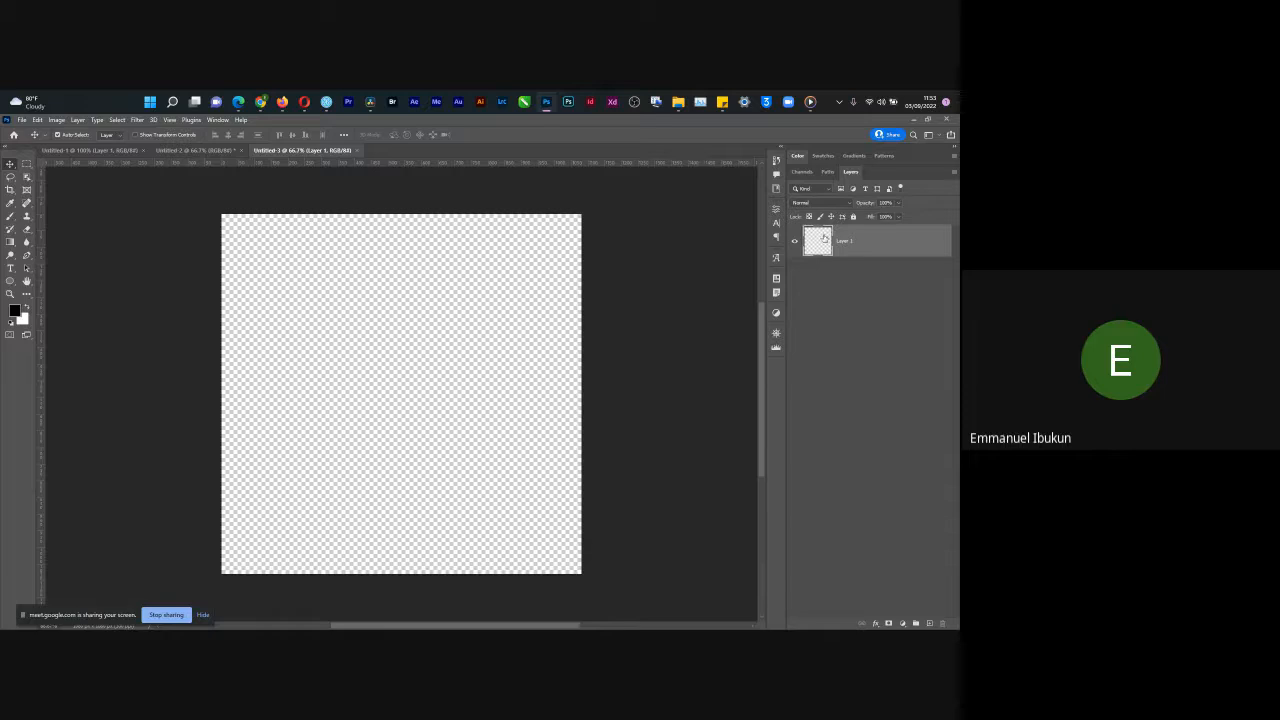
pyautogui.click(954, 171)
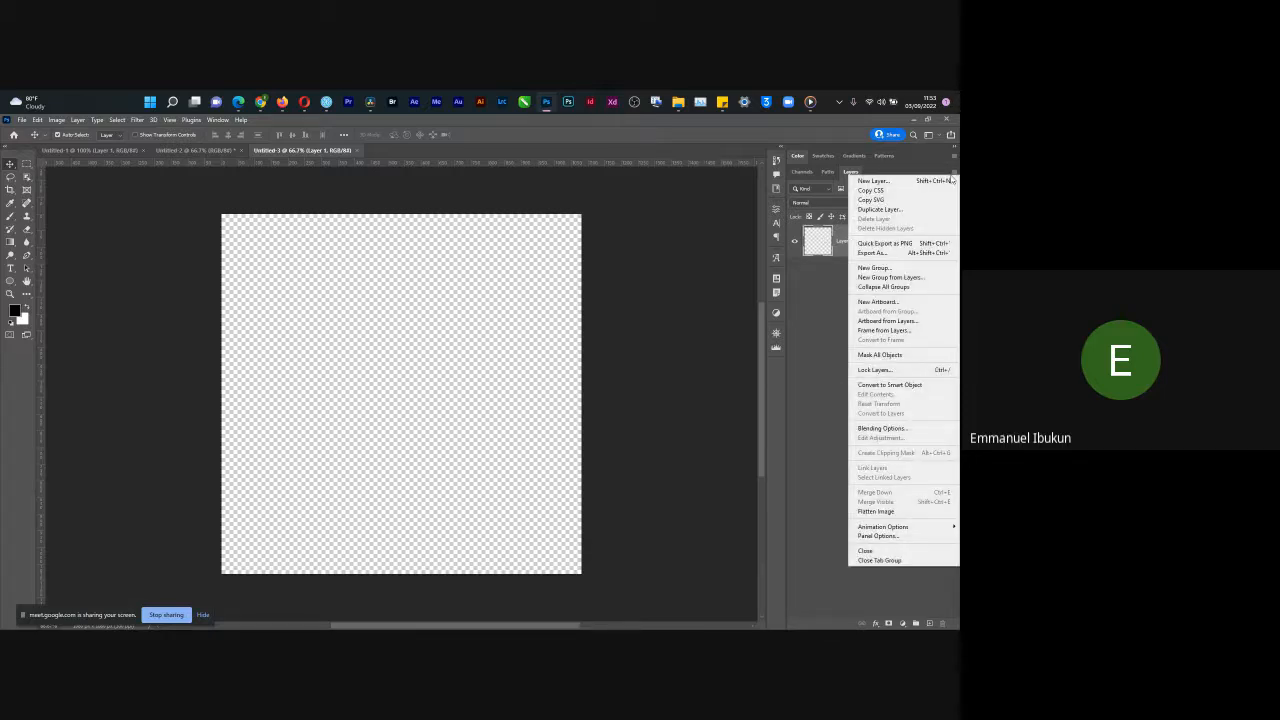
pyautogui.click(890, 537)
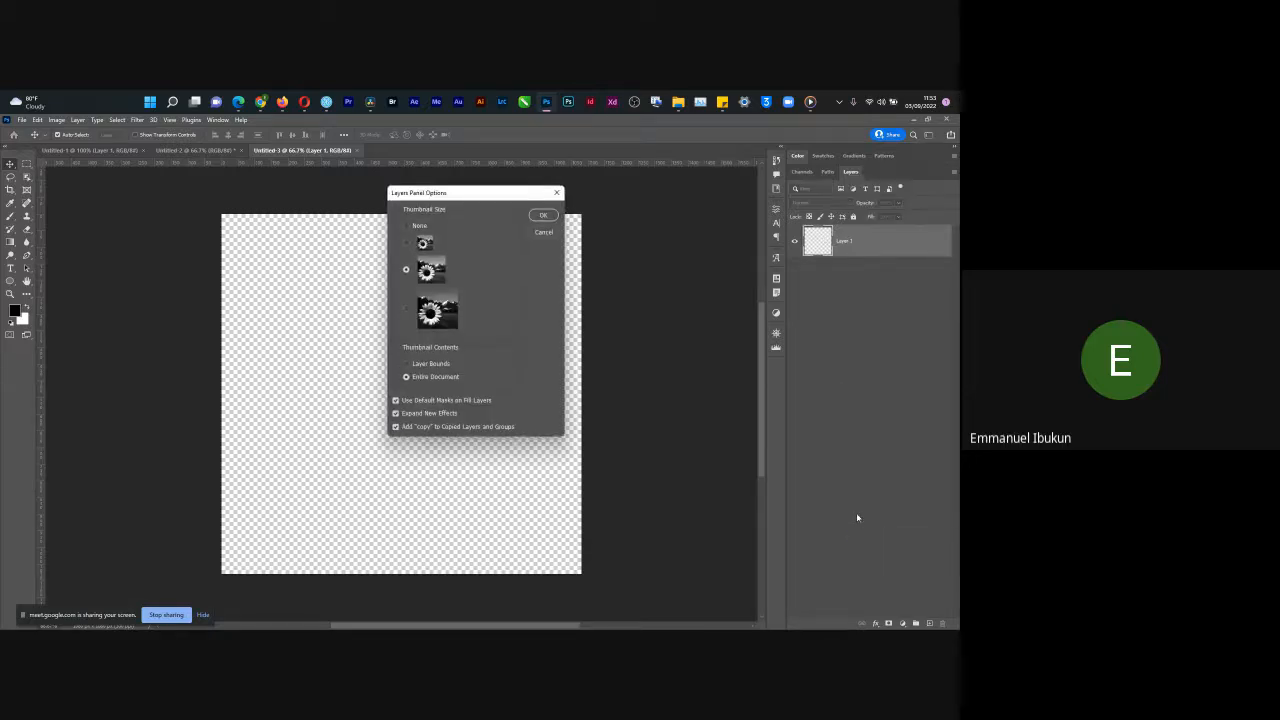
pyautogui.click(545, 231)
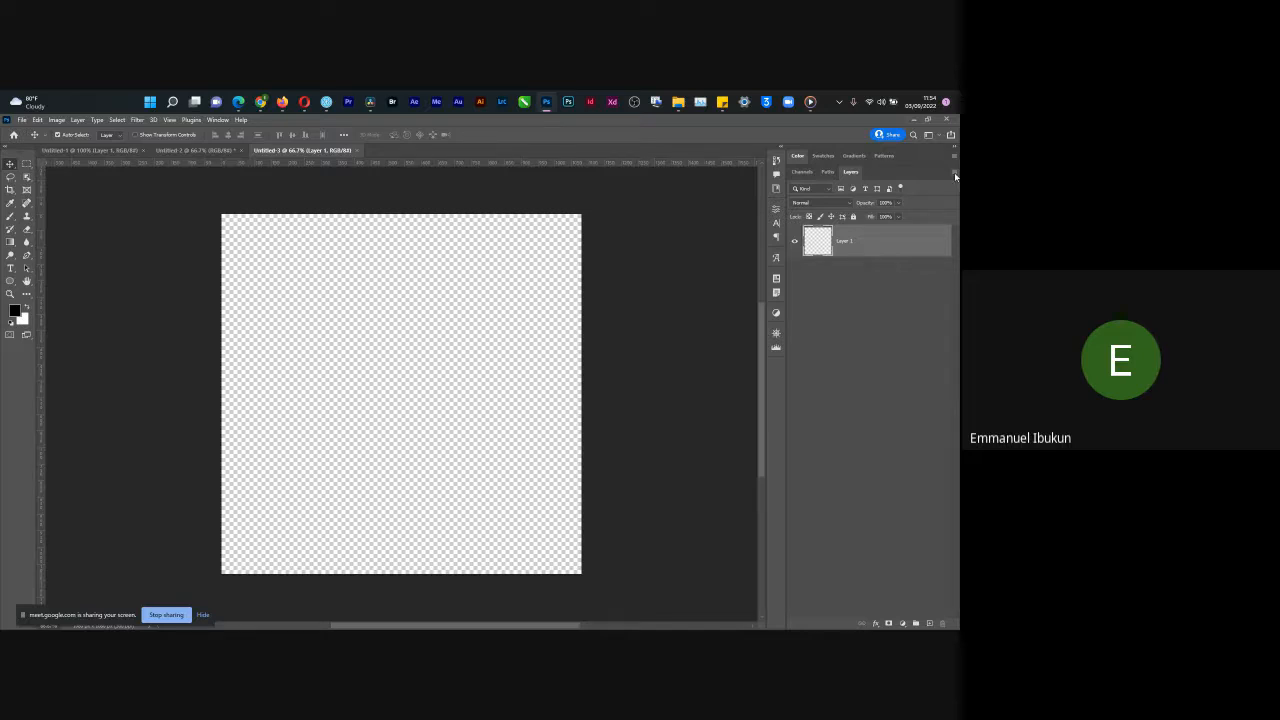
# Step: Open the Layers Panel Options and move the dialog clear of the canvas
pyautogui.click(953, 176)
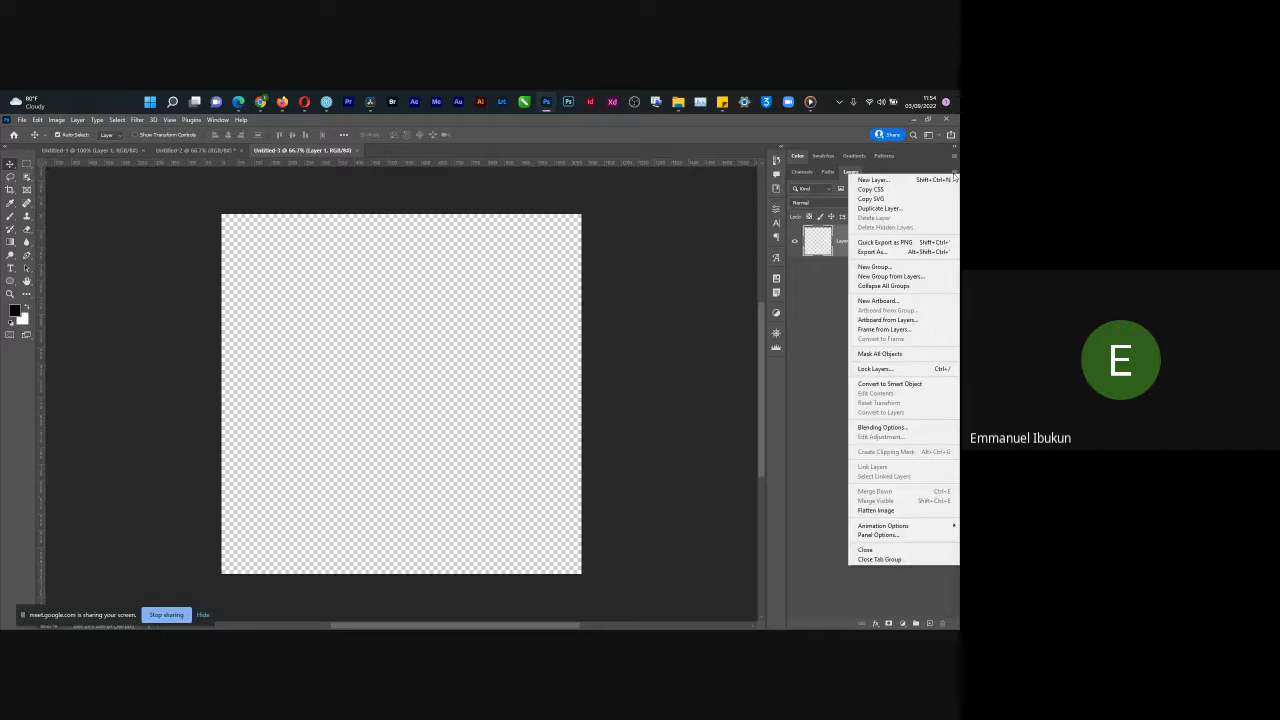
pyautogui.click(895, 536)
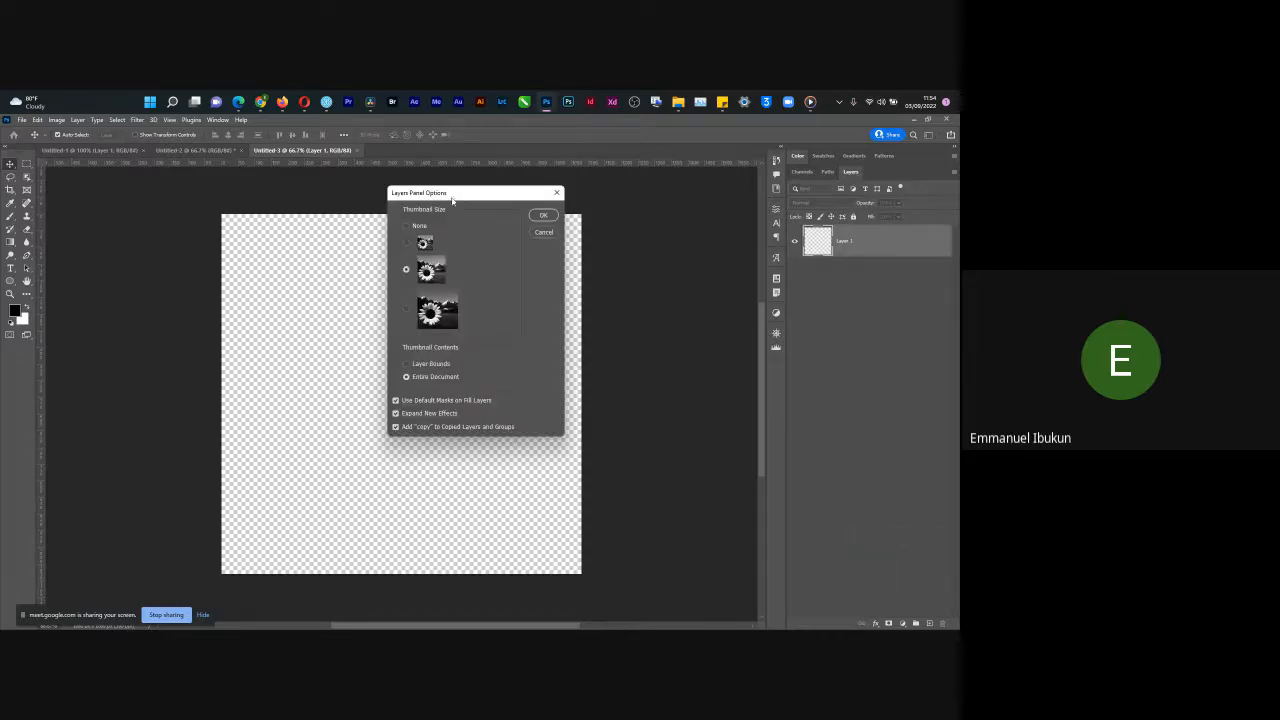
pyautogui.moveTo(455, 199); pyautogui.dragTo(737, 314)
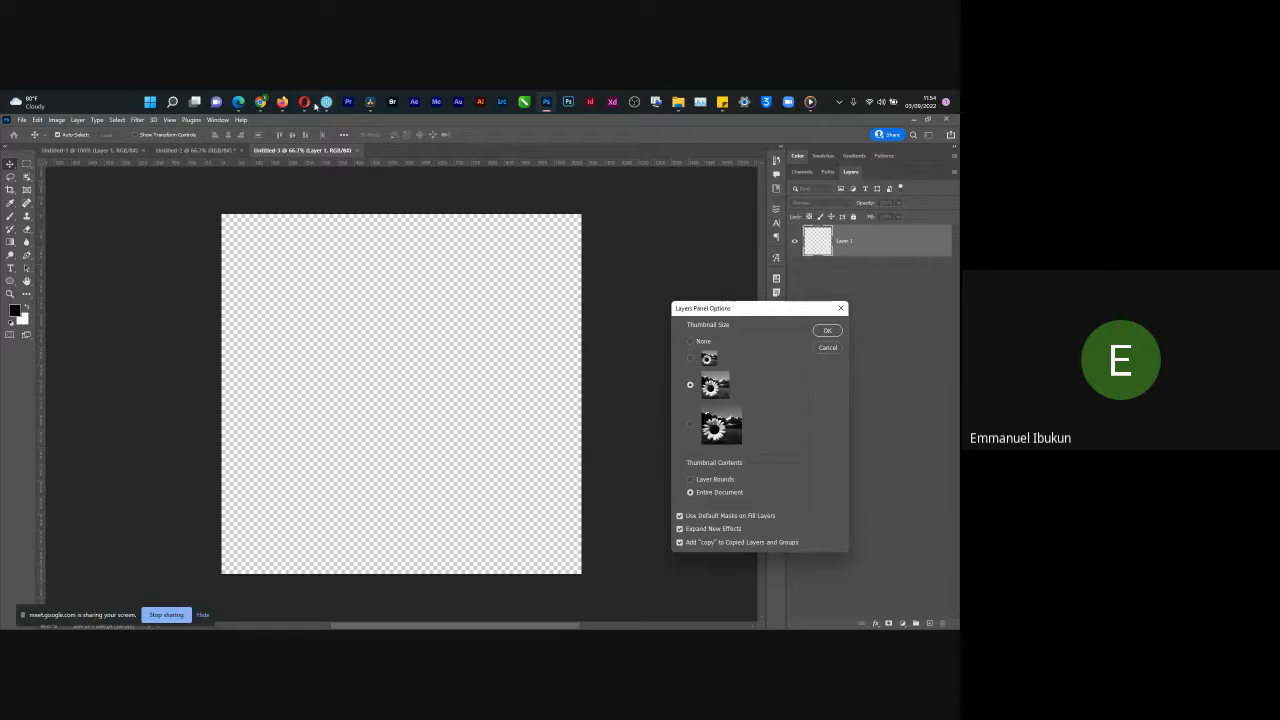
# Step: Switch to the Google Meet call and admit the participant waiting to join
pyautogui.hotkey('alt', 'Tab')
pyautogui.click(450, 253)
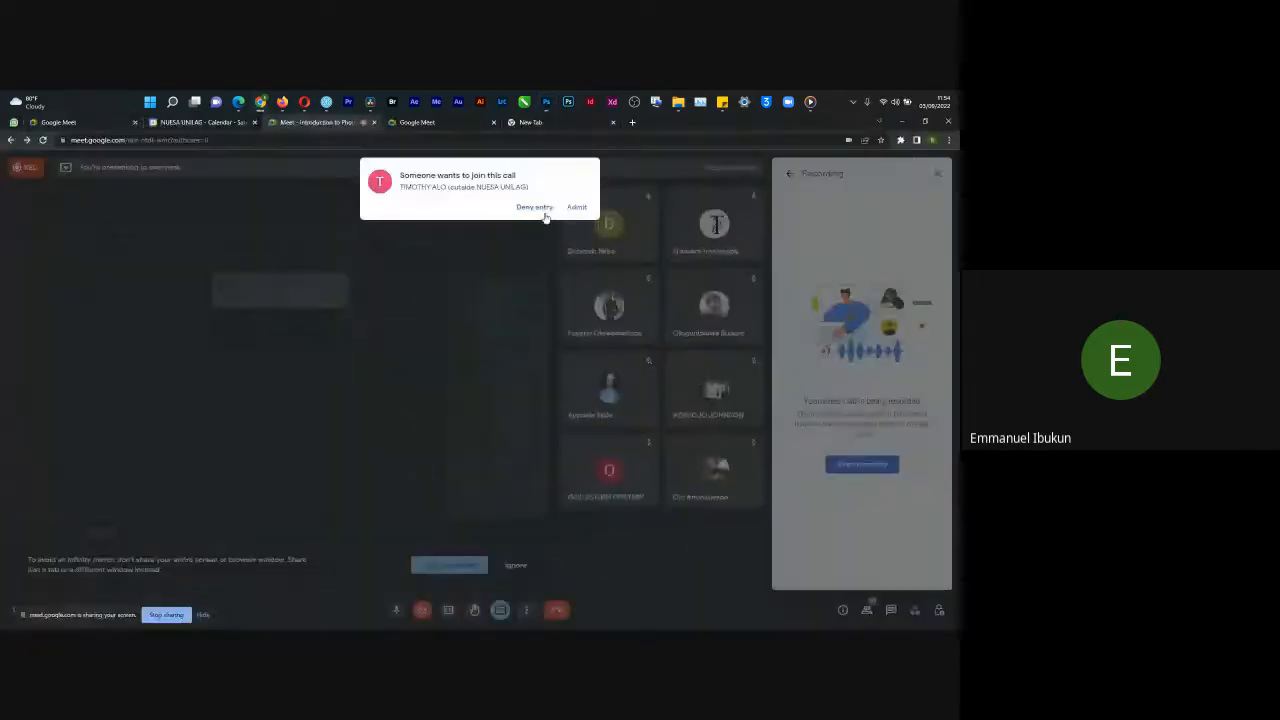
pyautogui.click(575, 206)
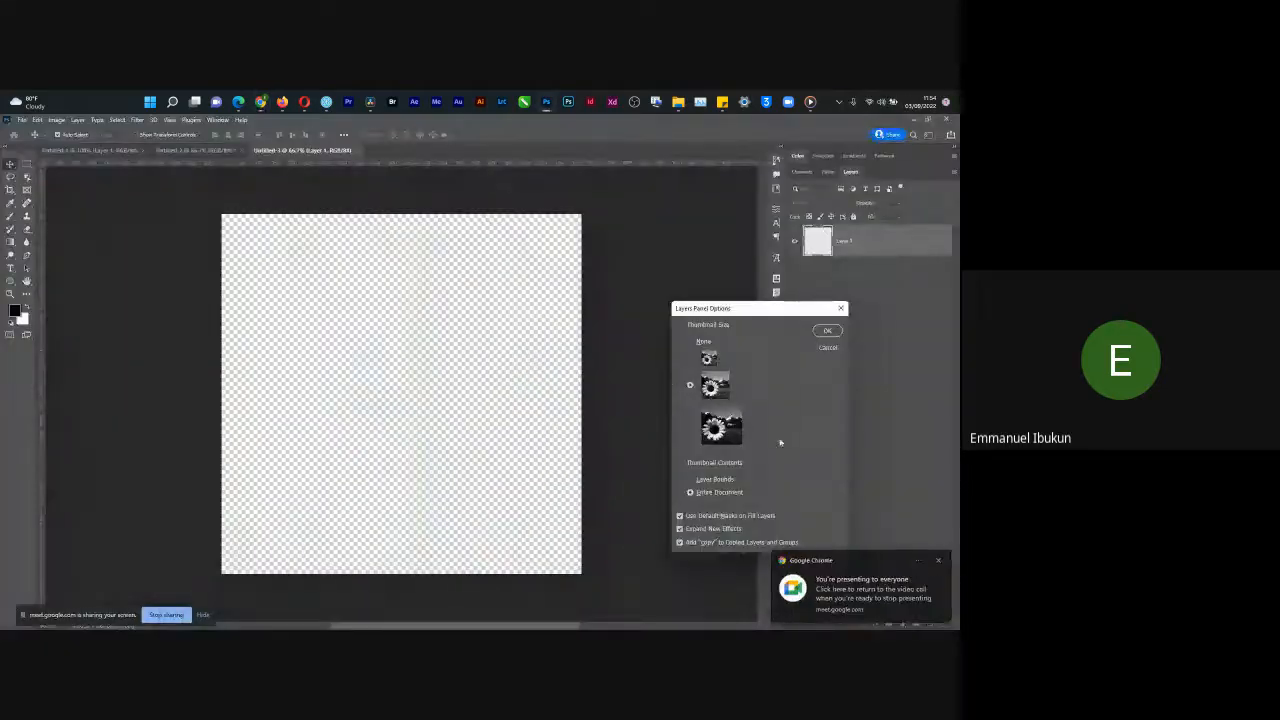
# Step: Set the Layers panel thumbnails to the largest size and apply the panel options
pyautogui.moveTo(740, 313); pyautogui.dragTo(712, 255)
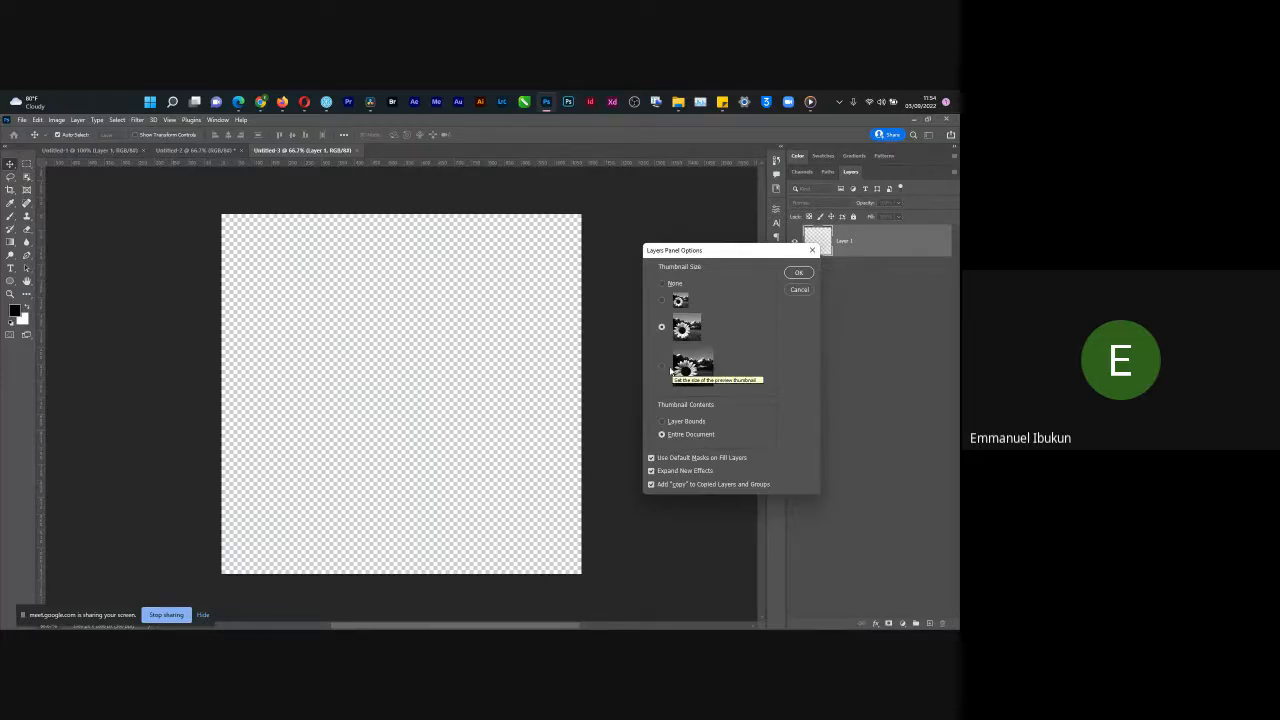
pyautogui.click(712, 355)
pyautogui.click(799, 273)
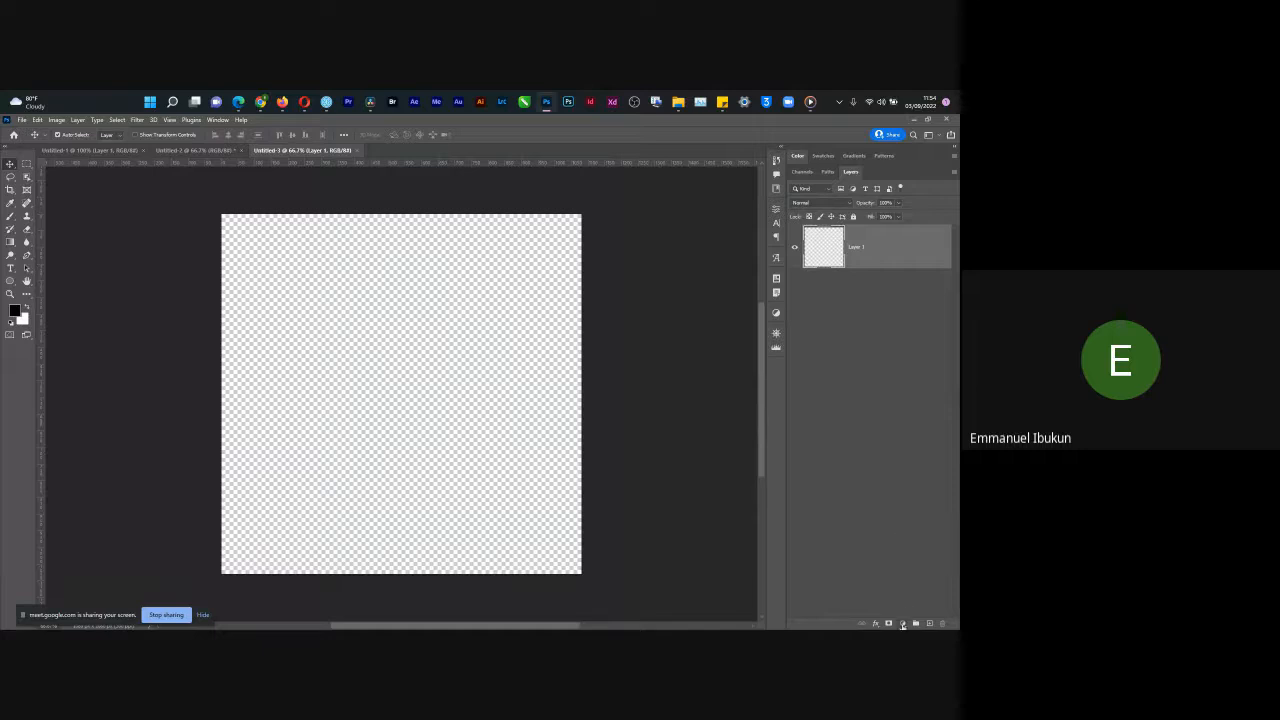
pyautogui.click(903, 623)
pyautogui.click(899, 625)
# Step: Set the Windows display scale to 125% (Recommended) and return to Photoshop
pyautogui.press('super+d')
pyautogui.rightClick(554, 291)
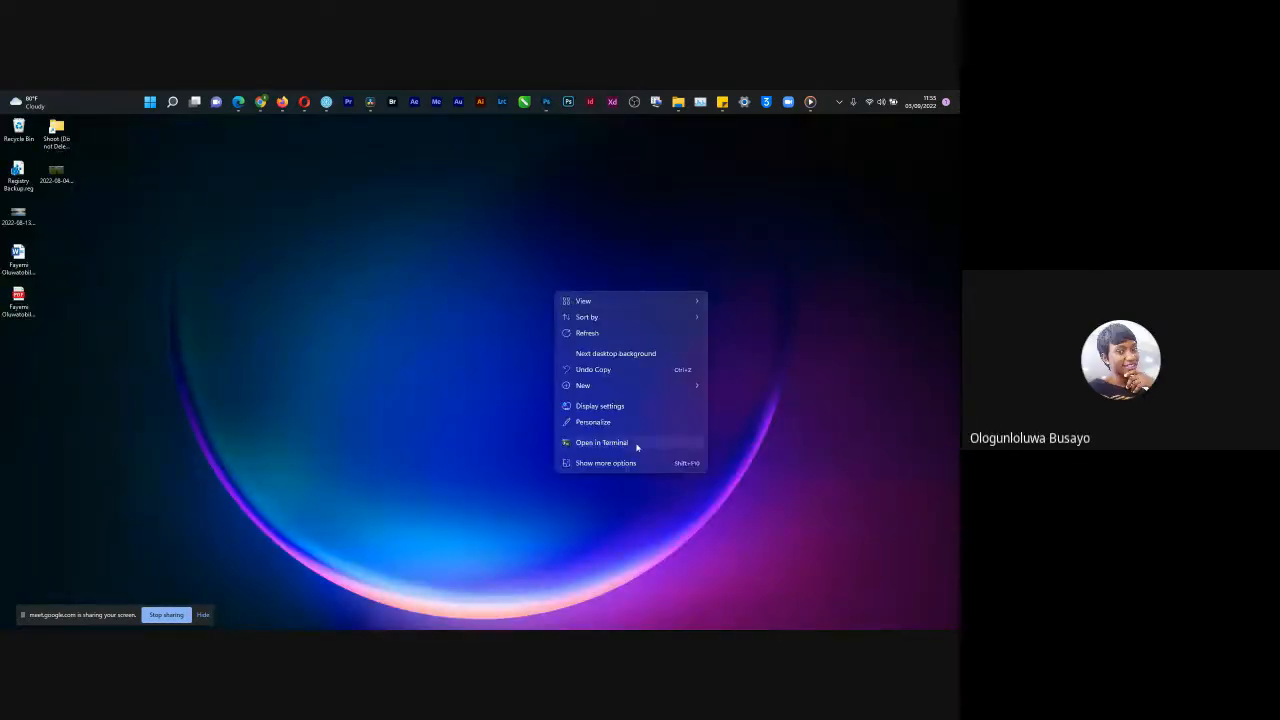
pyautogui.click(630, 406)
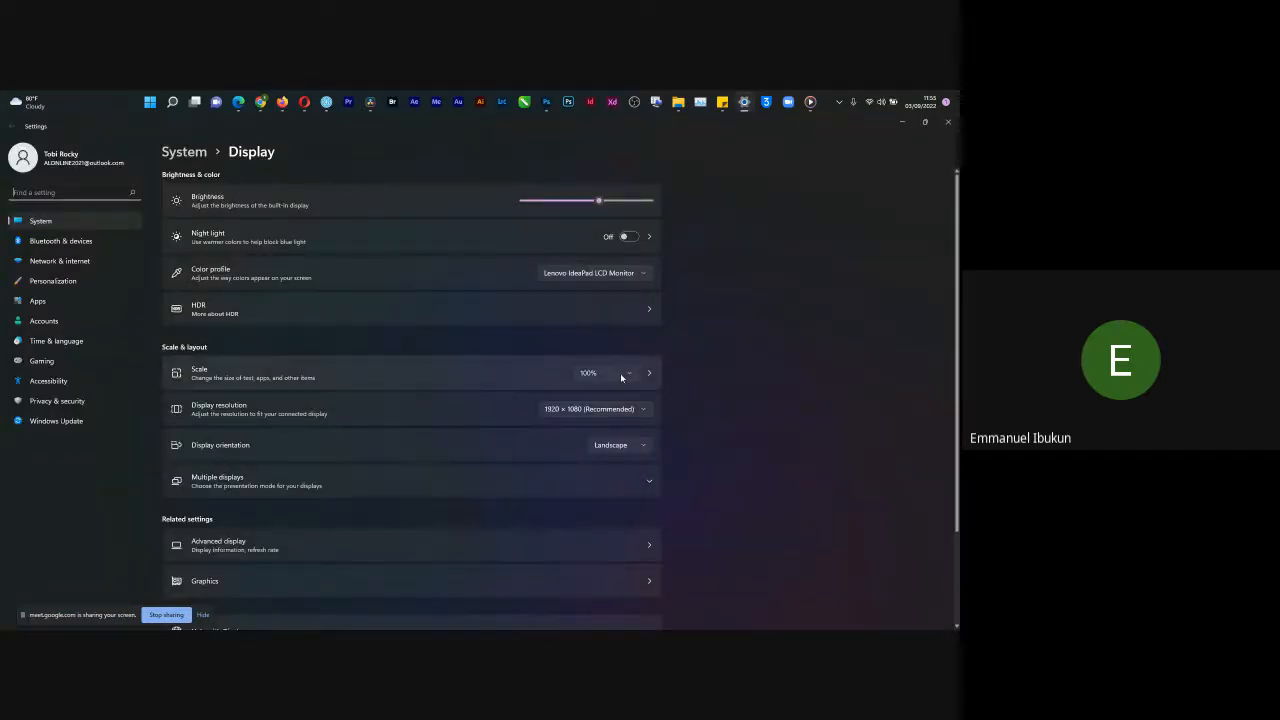
pyautogui.click(621, 373)
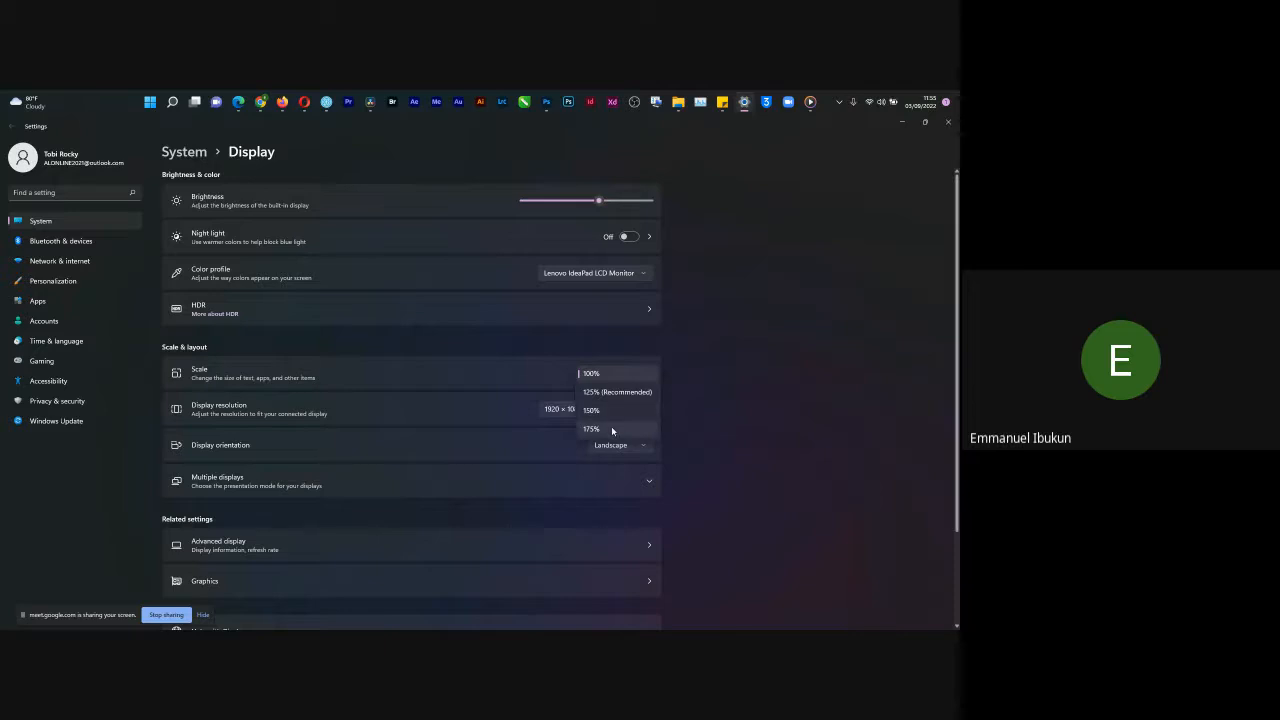
pyautogui.click(620, 393)
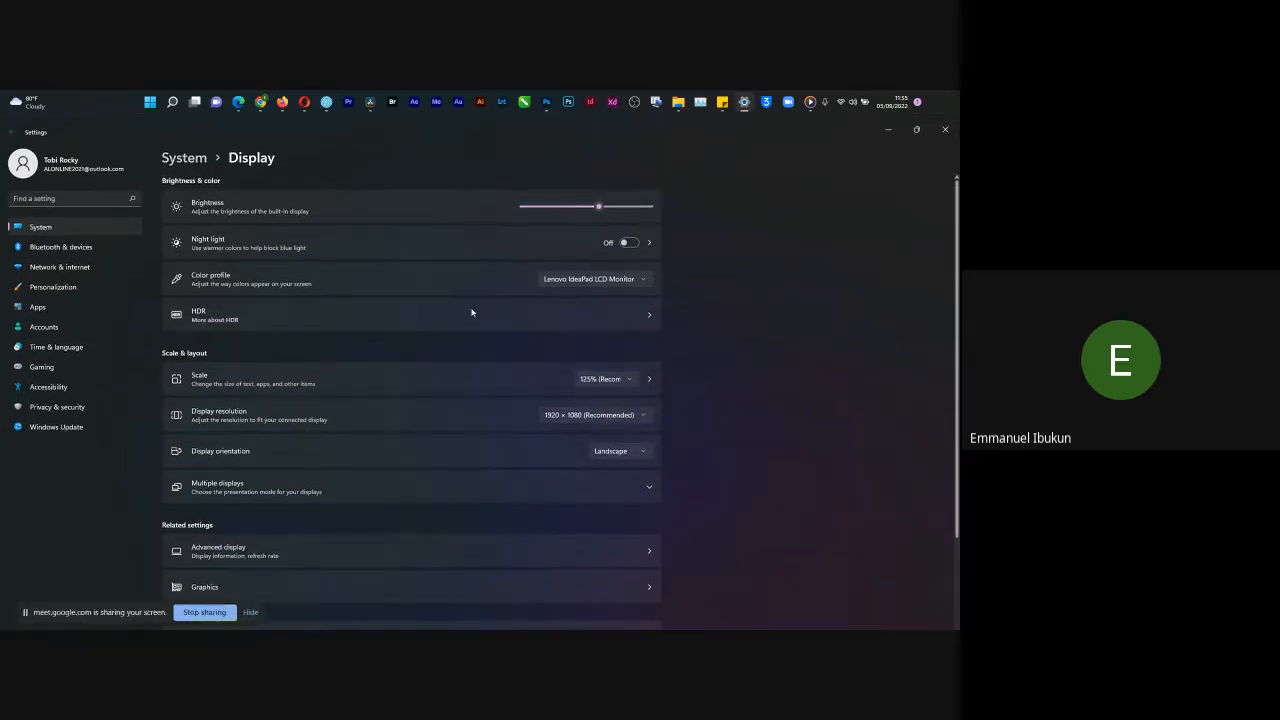
pyautogui.press('super+Tab')
pyautogui.press('Return')
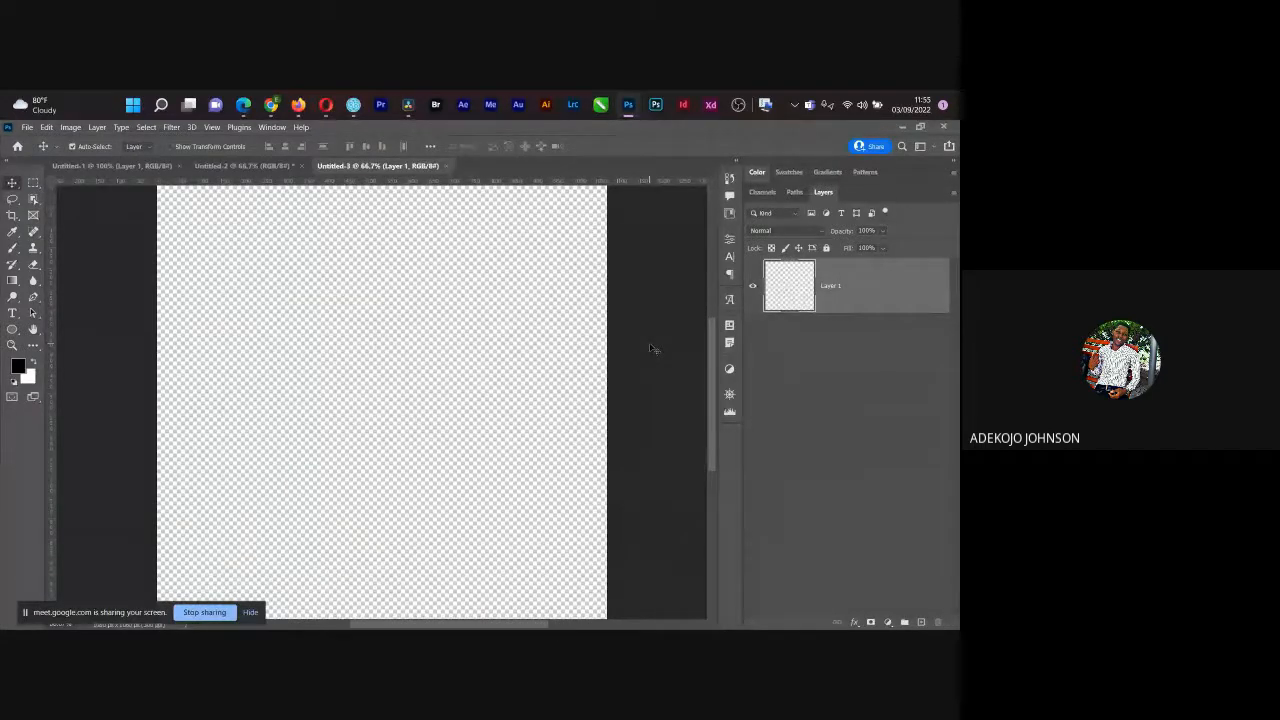
# Step: Set the Windows display scale to 150% and return to the Untitled-3 document in Photoshop
pyautogui.press('super+d')
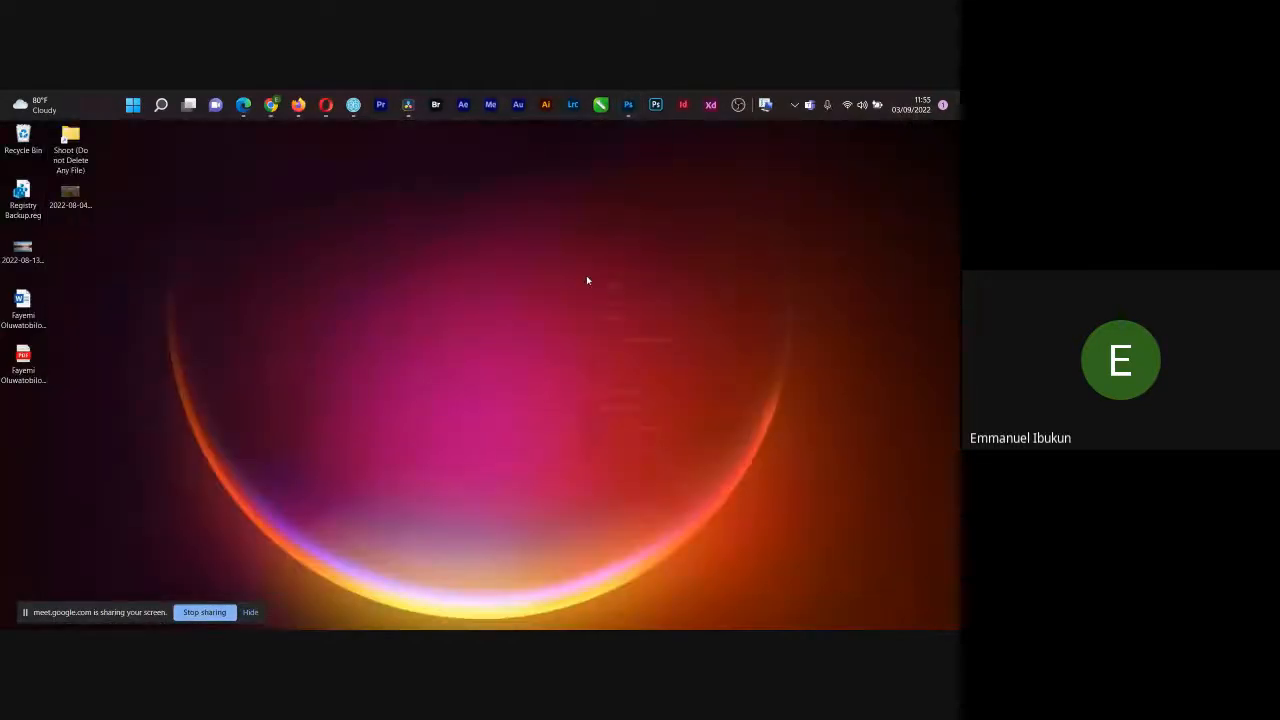
pyautogui.rightClick(587, 280)
pyautogui.click(648, 422)
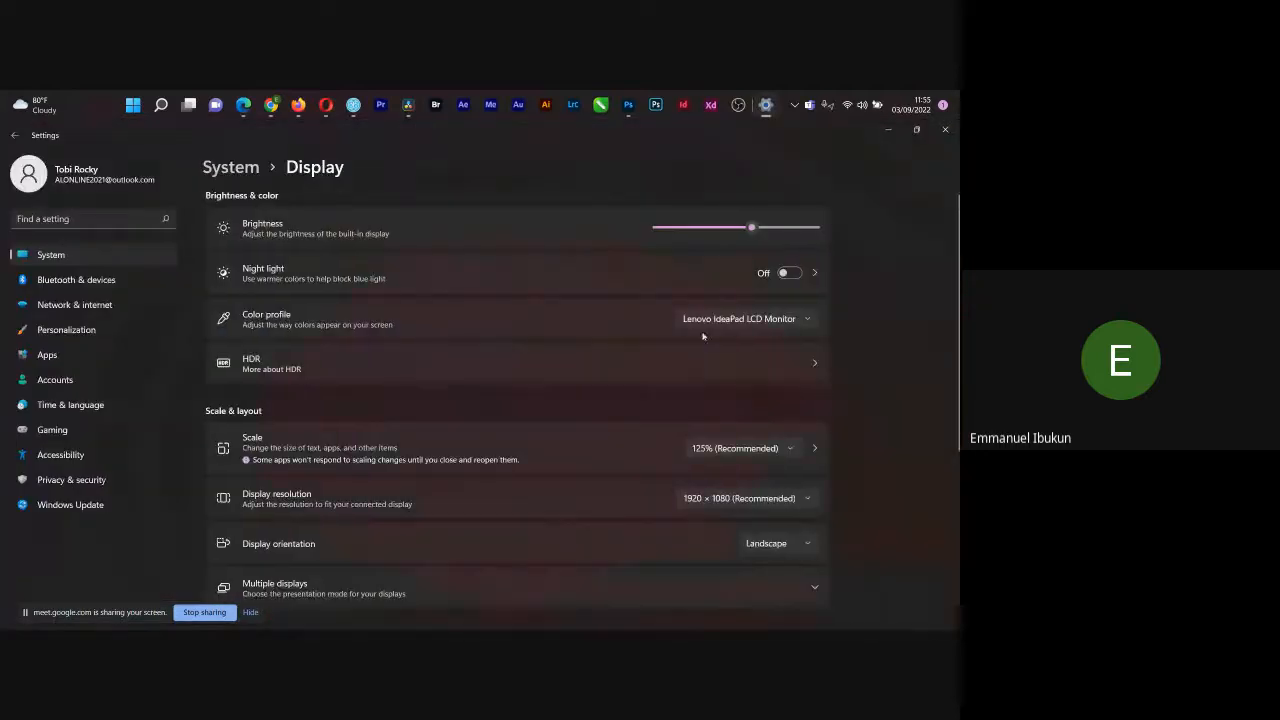
pyautogui.click(740, 448)
pyautogui.click(723, 473)
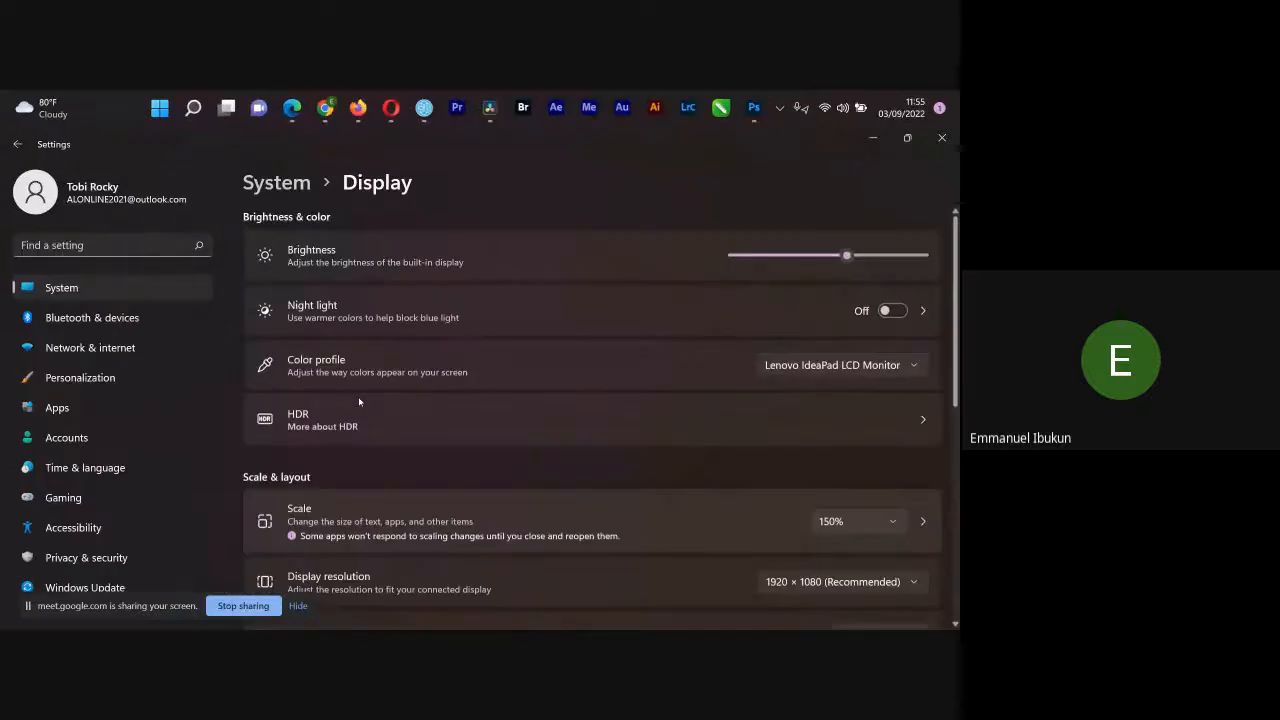
pyautogui.press('super+Tab')
pyautogui.click(391, 223)
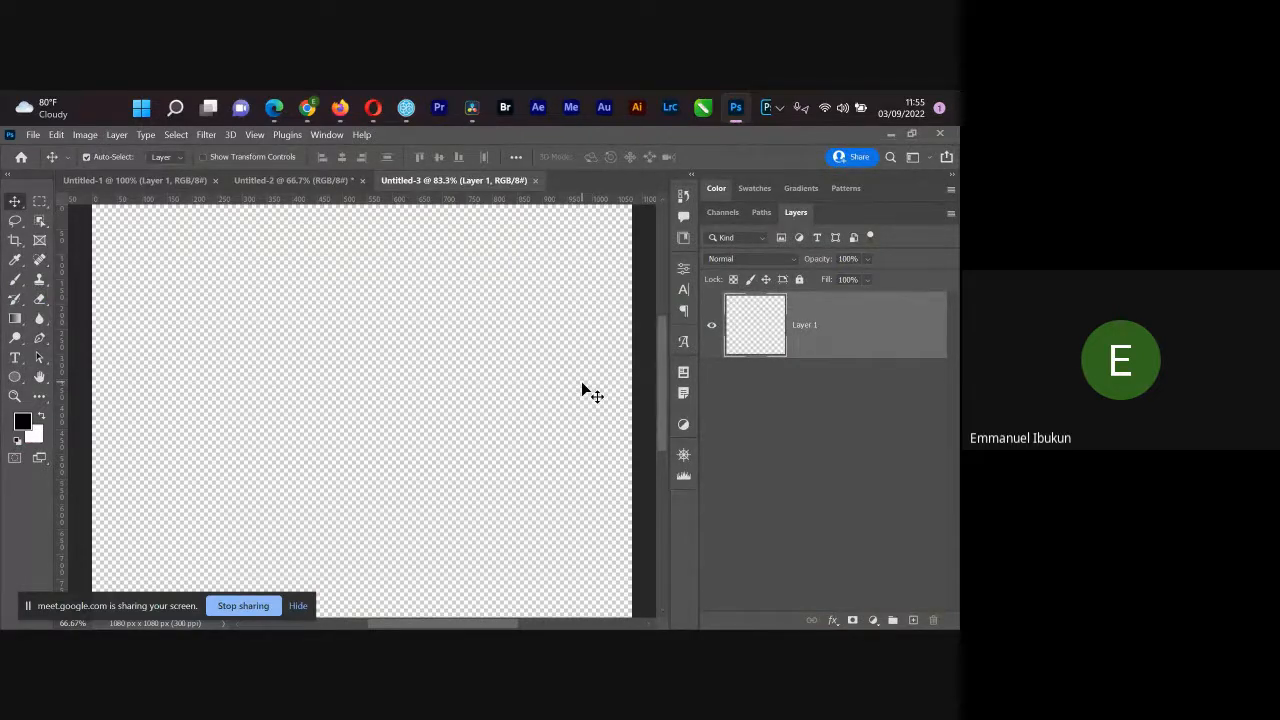
pyautogui.hotkey('ctrl', '-')
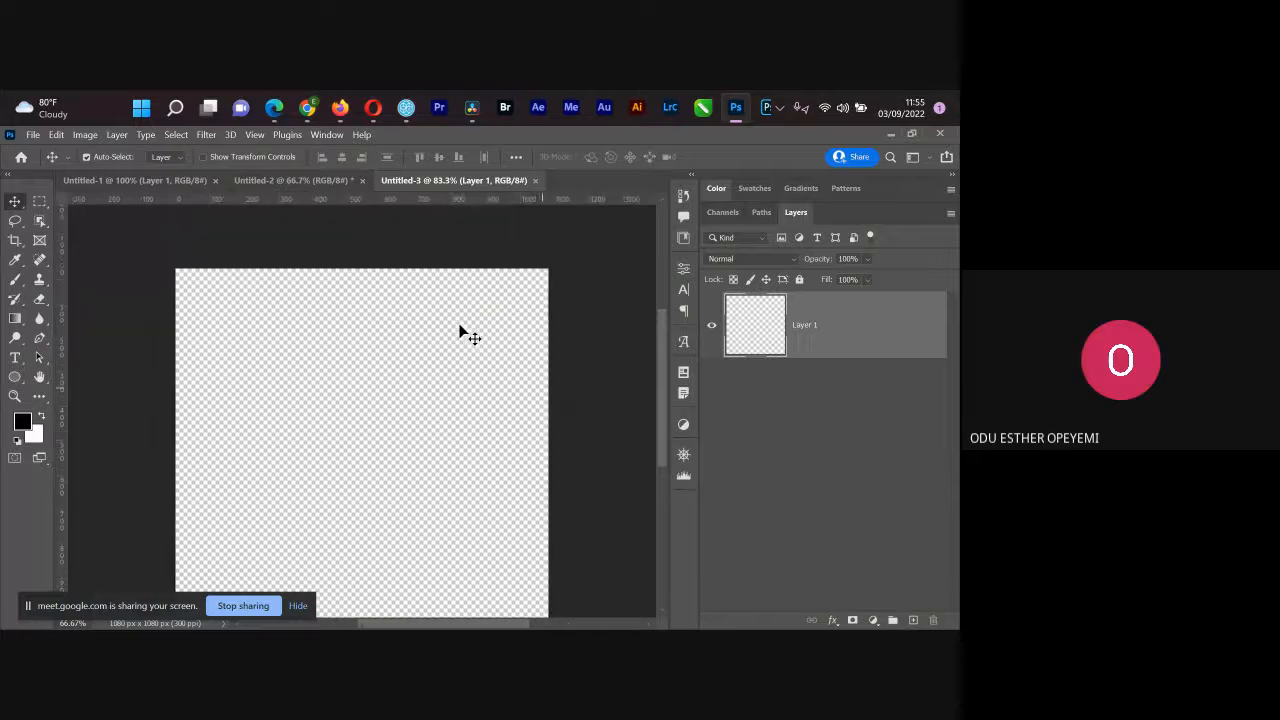
pyautogui.hotkey('ctrl', '-')
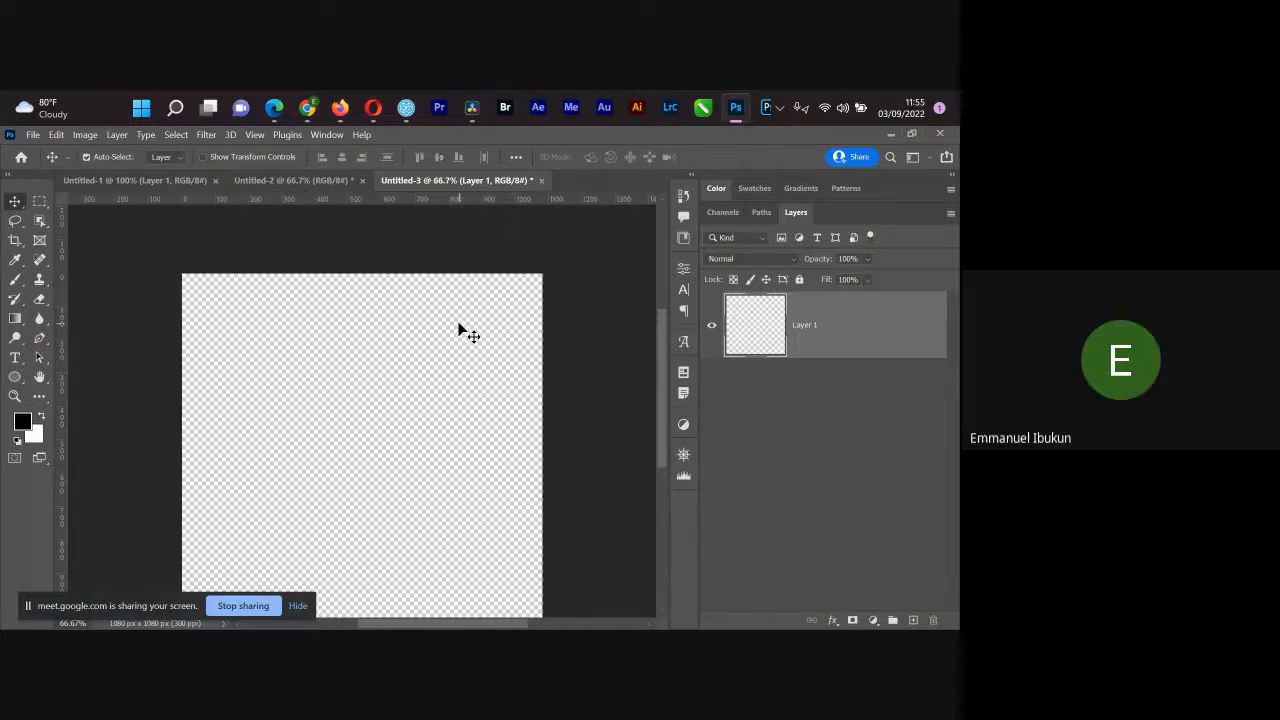
pyautogui.moveTo(566, 434); pyautogui.dragTo(594, 420)
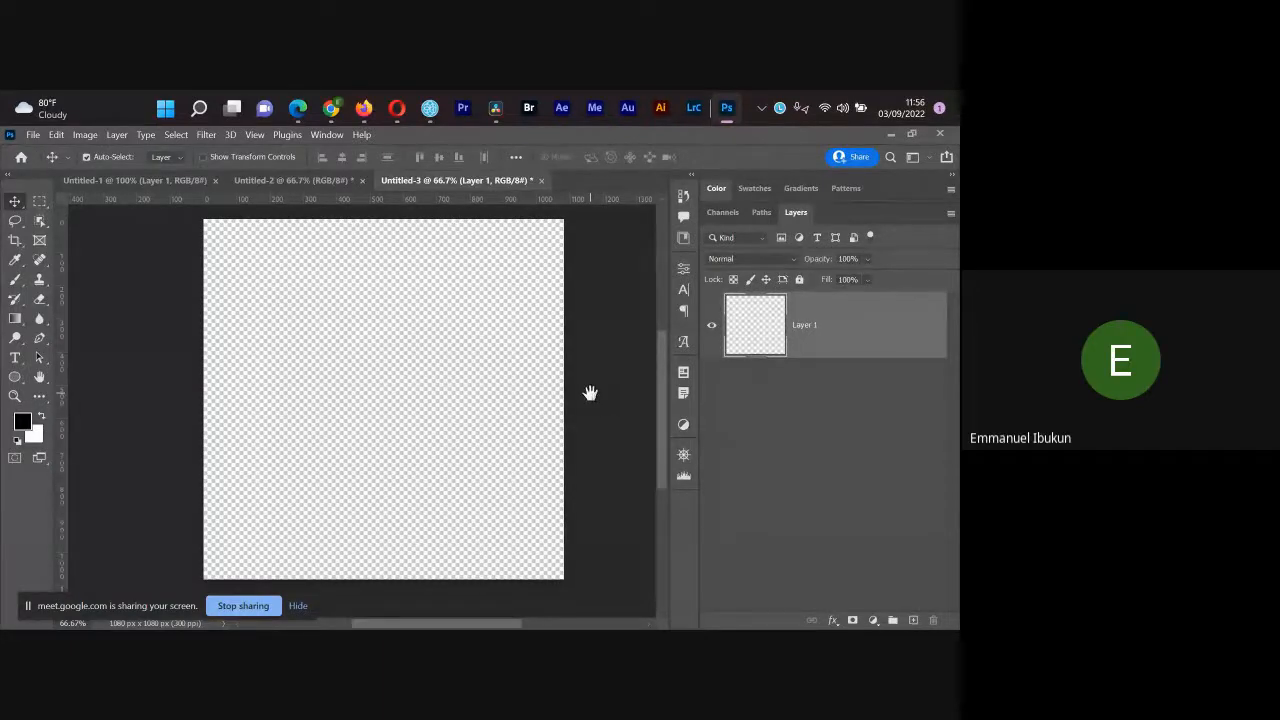
# Step: Switch to the Google Meet window to check the call, and return to Photoshop
pyautogui.press('super+Tab')
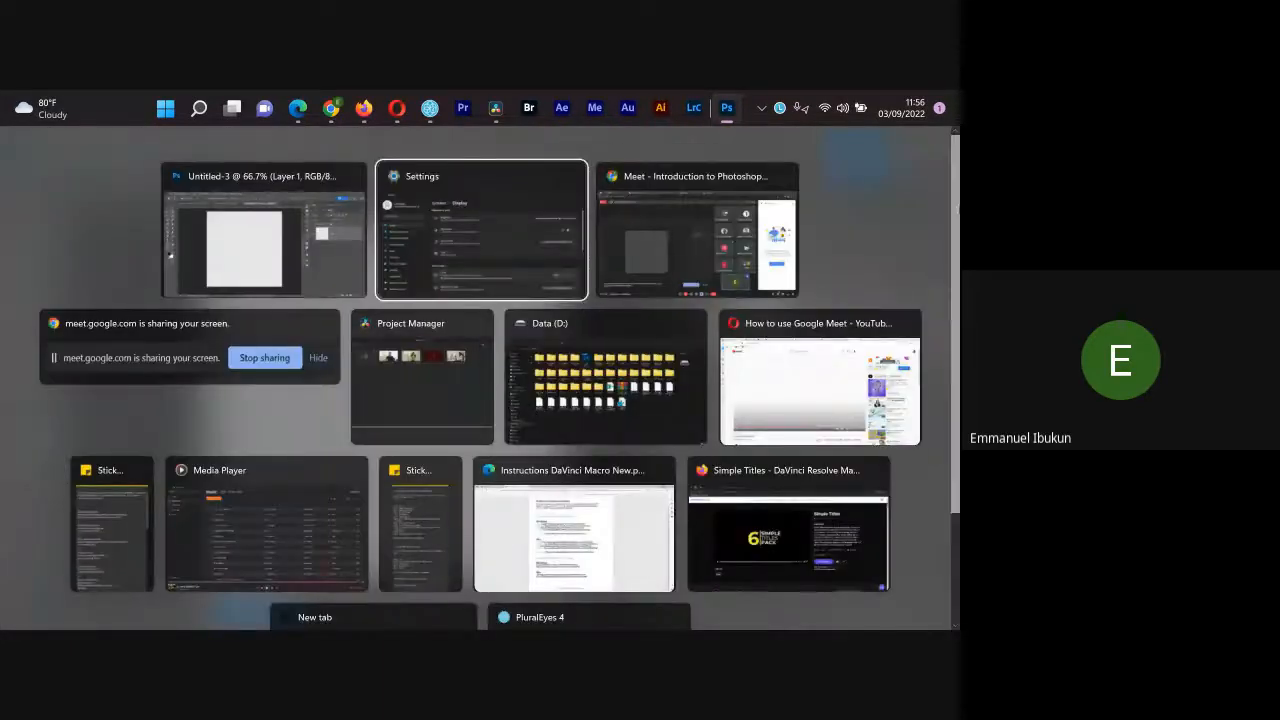
pyautogui.press('Right')
pyautogui.press('Return')
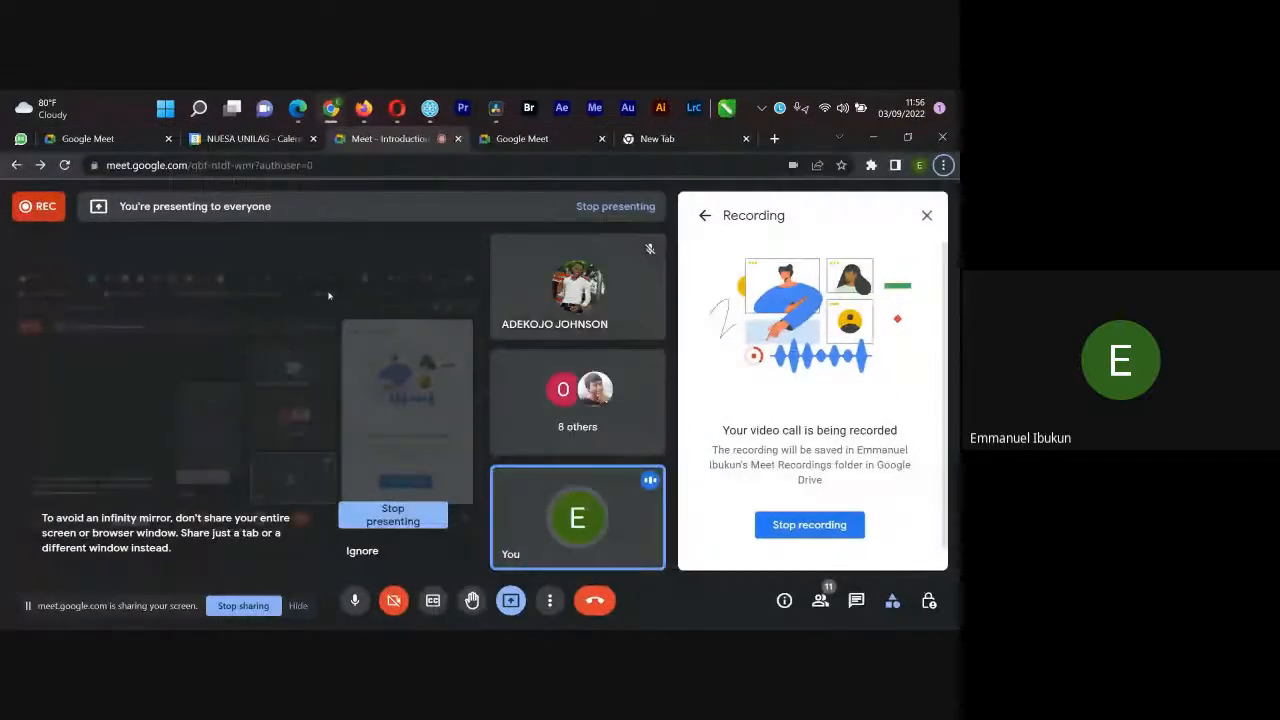
pyautogui.hotkey('alt', 'Tab')
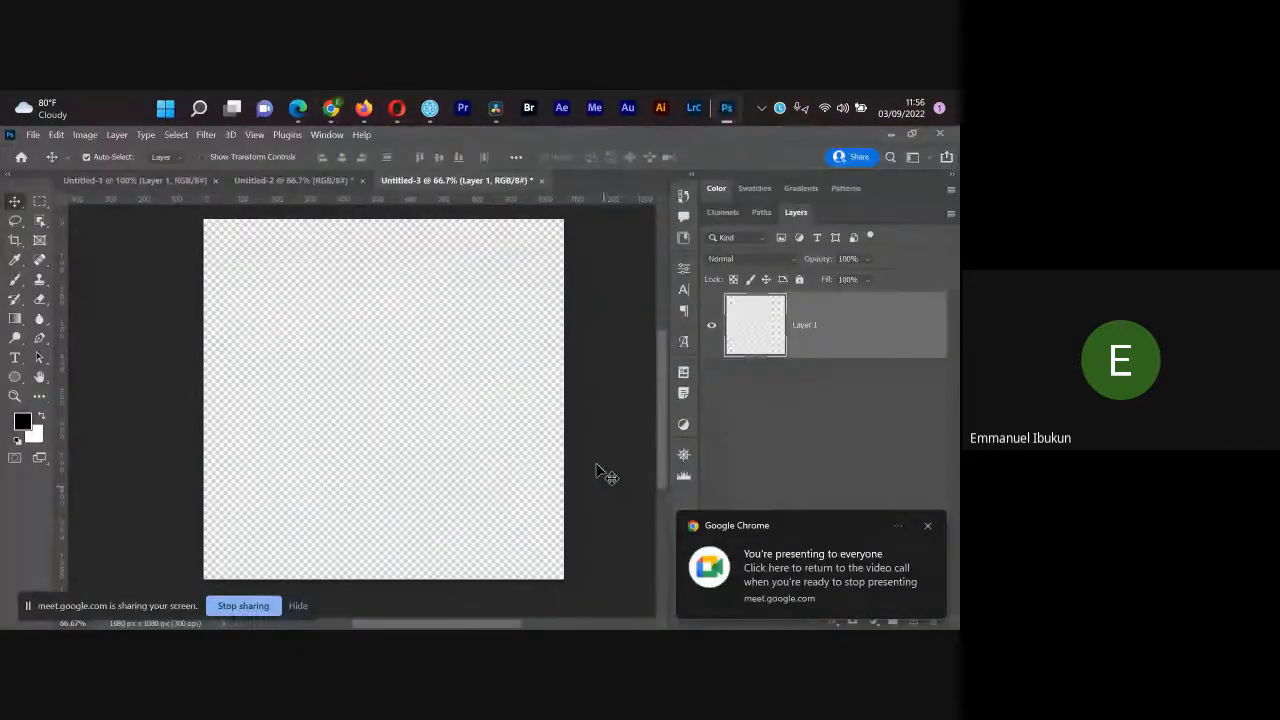
pyautogui.press('space')
pyautogui.moveTo(591, 506); pyautogui.dragTo(611, 545)
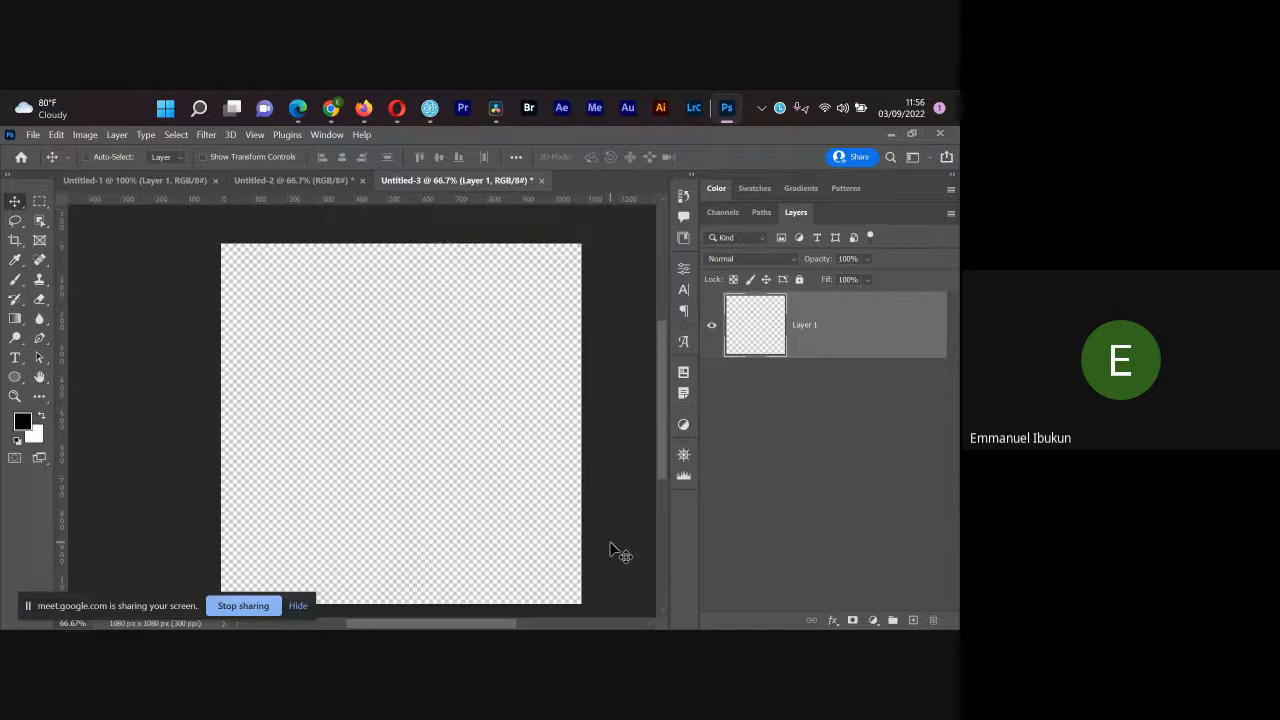
pyautogui.hotkey('ctrl', '-')
pyautogui.hotkey('ctrl', '-')
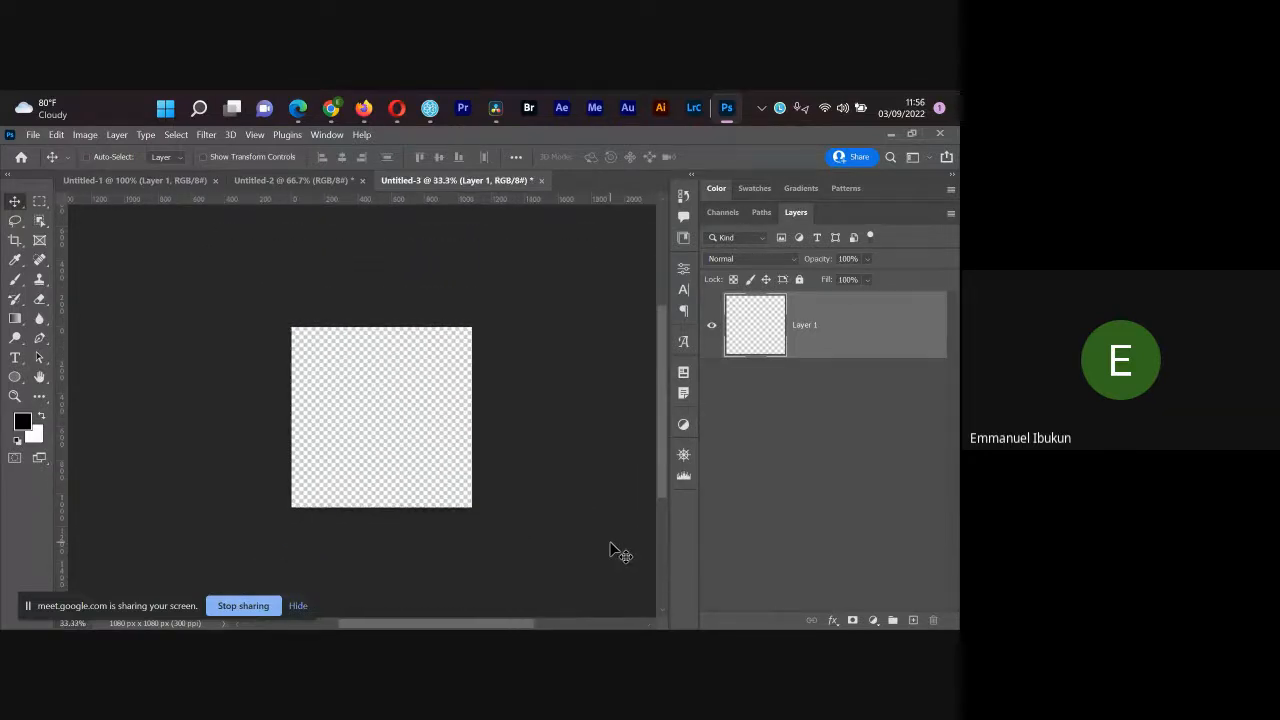
pyautogui.hotkey('ctrl', '-')
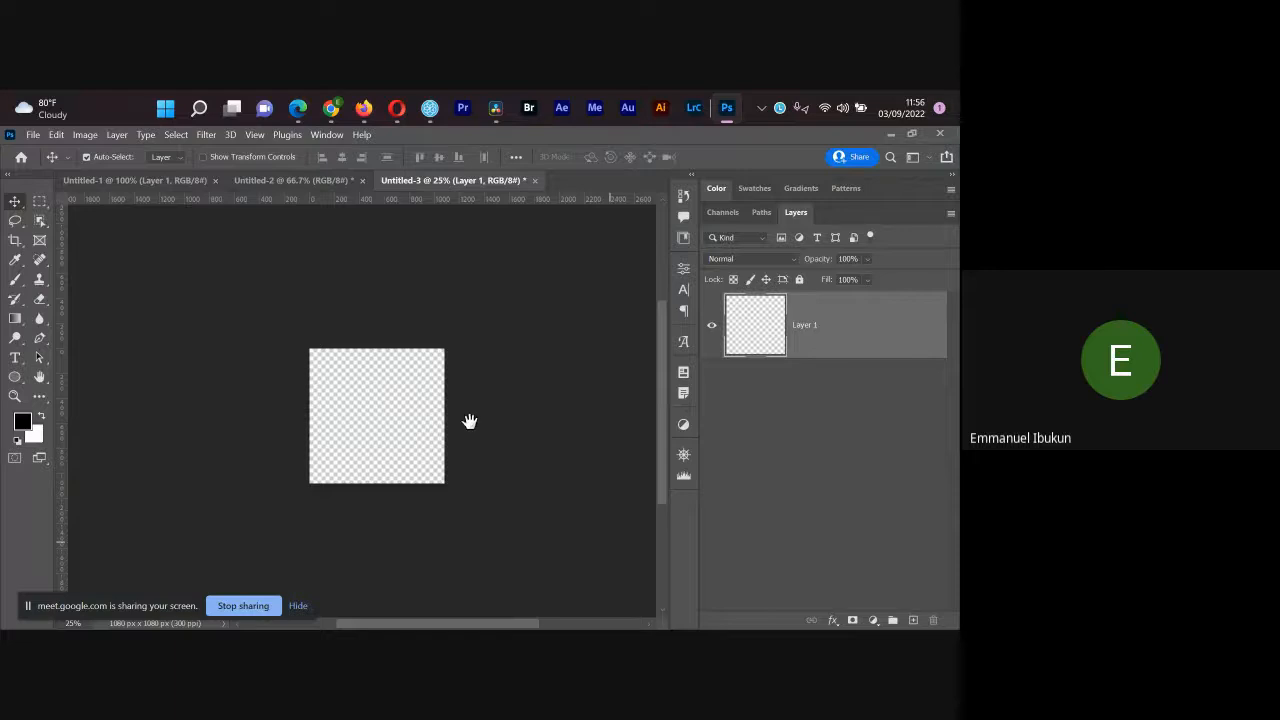
# Step: Add a Solid Color fill layer with the hex color ffffff and return to the Move tool
pyautogui.moveTo(469, 420); pyautogui.dragTo(422, 407)
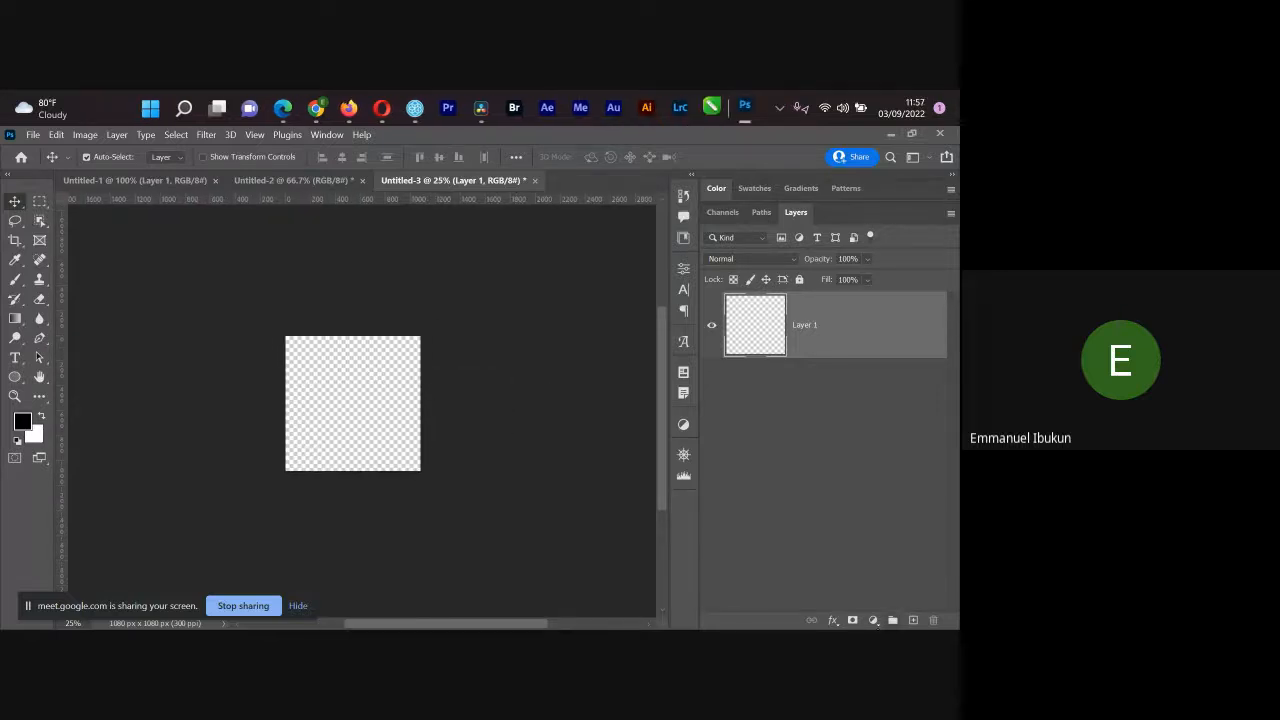
pyautogui.click(873, 620)
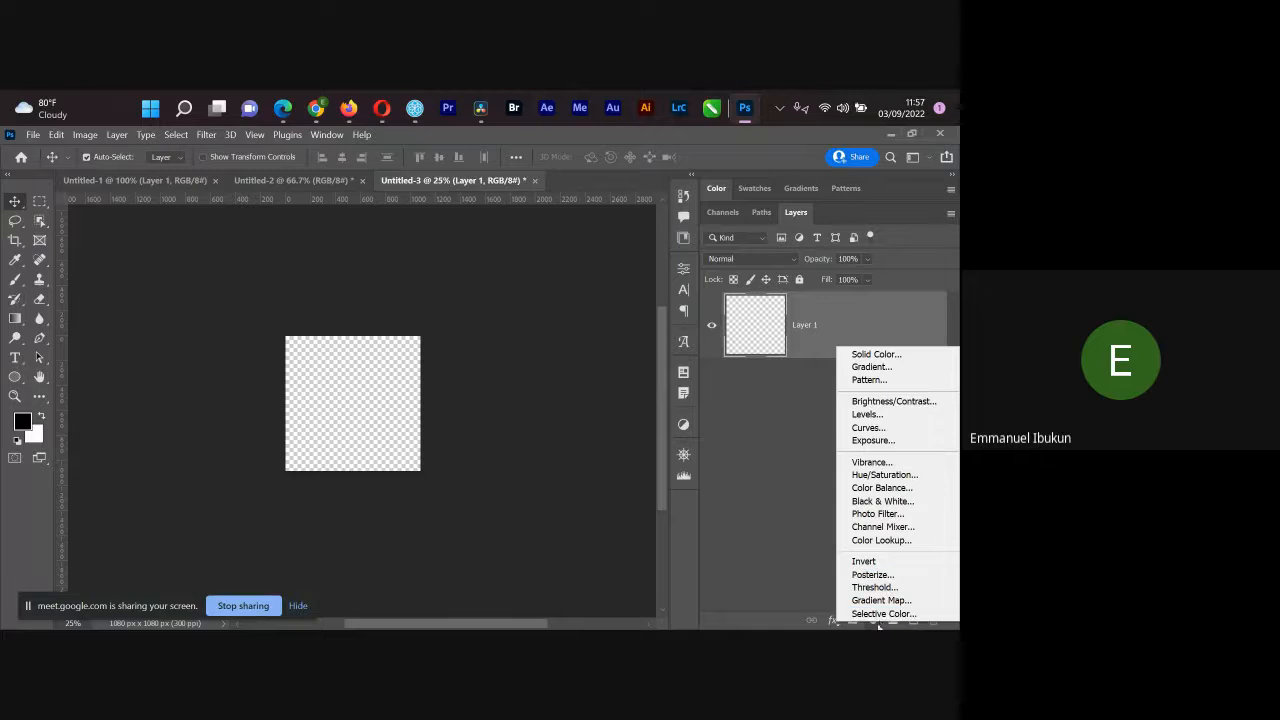
pyautogui.click(877, 621)
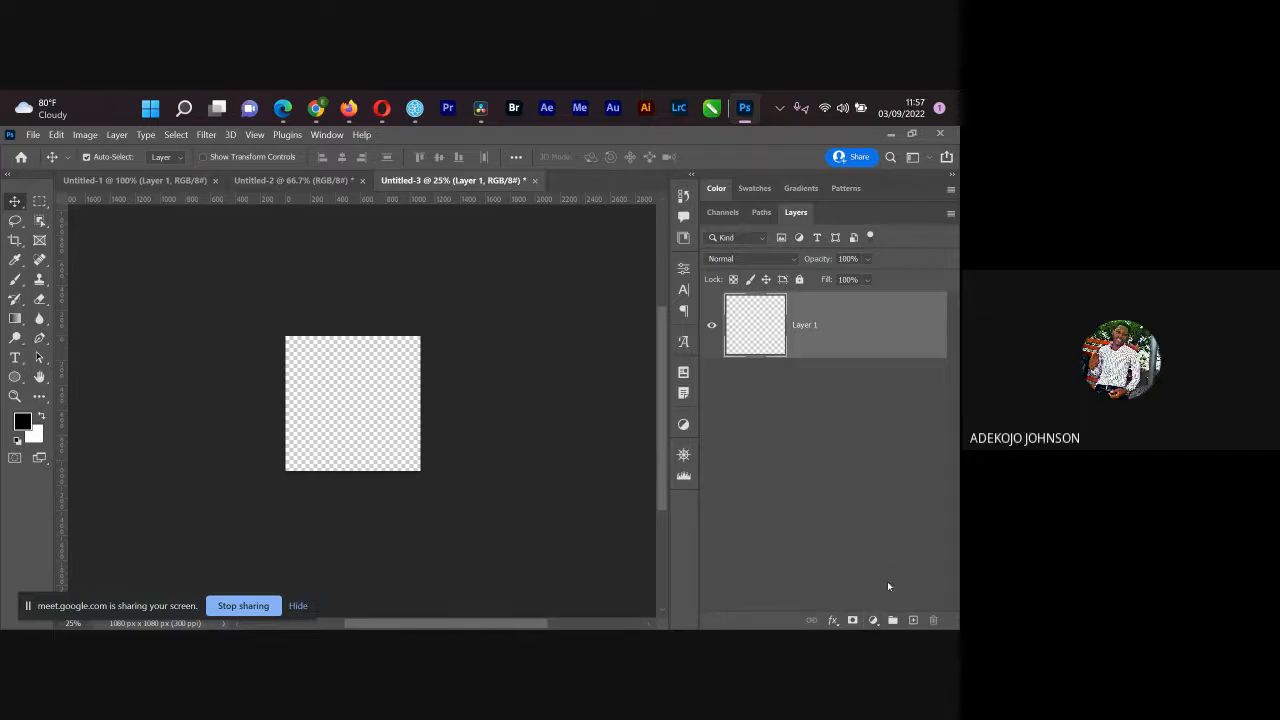
pyautogui.click(872, 620)
pyautogui.click(906, 355)
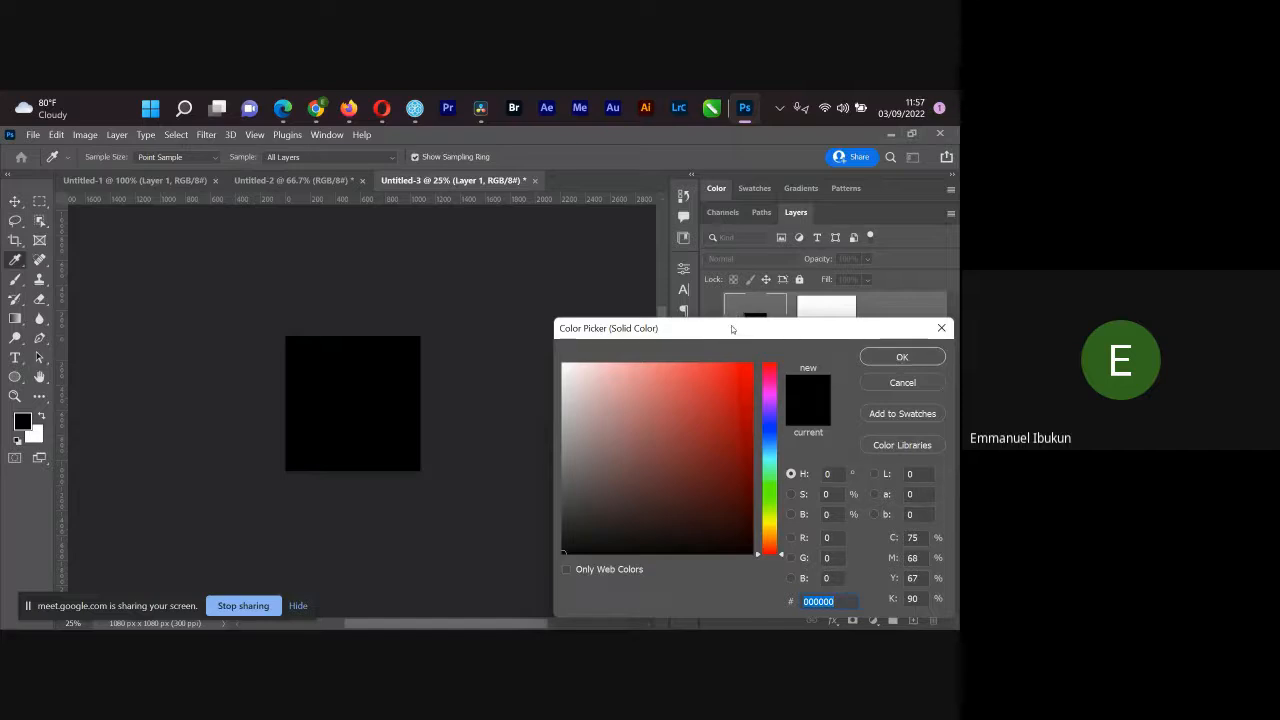
pyautogui.moveTo(731, 329); pyautogui.dragTo(412, 262)
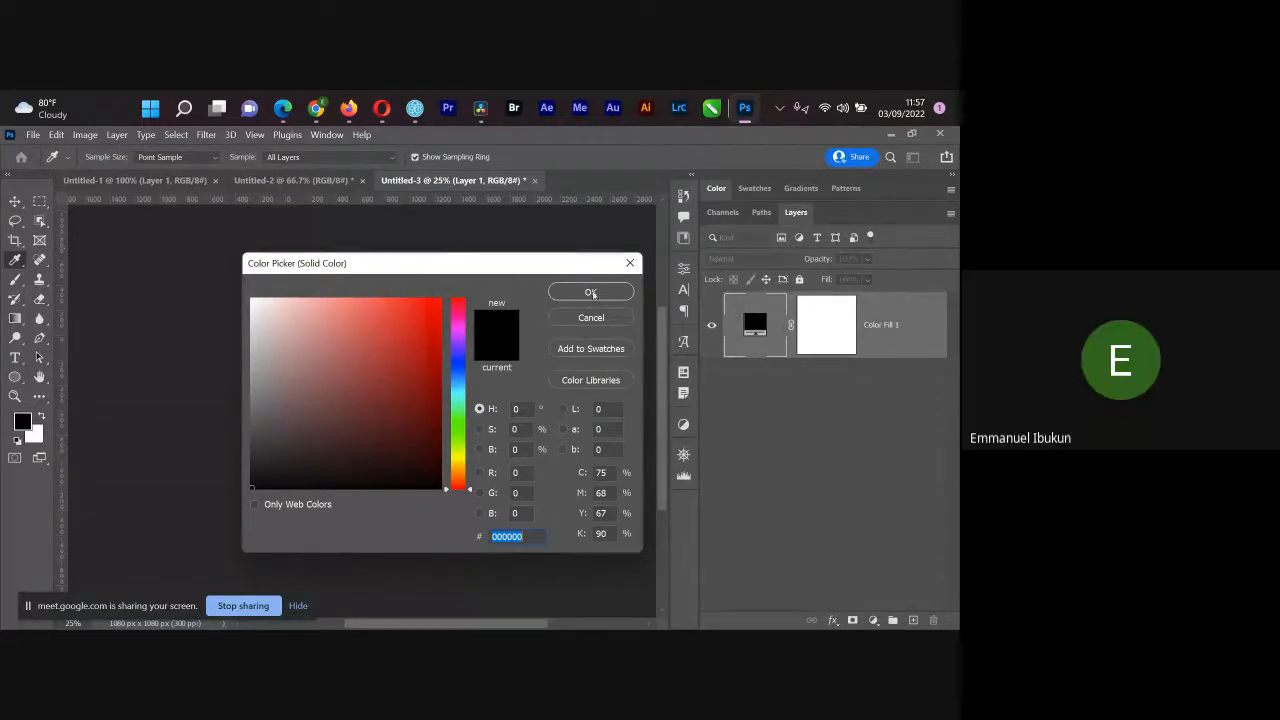
pyautogui.write('ffffff')
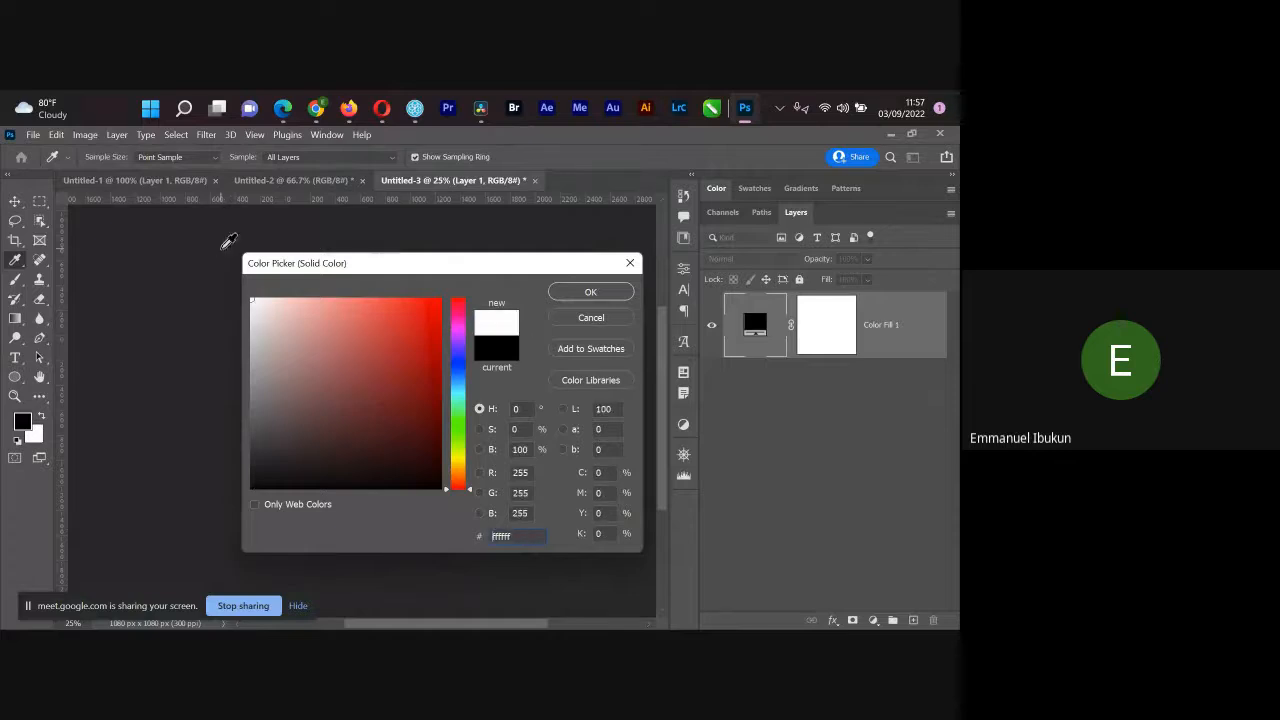
pyautogui.press('Return')
pyautogui.press('v')
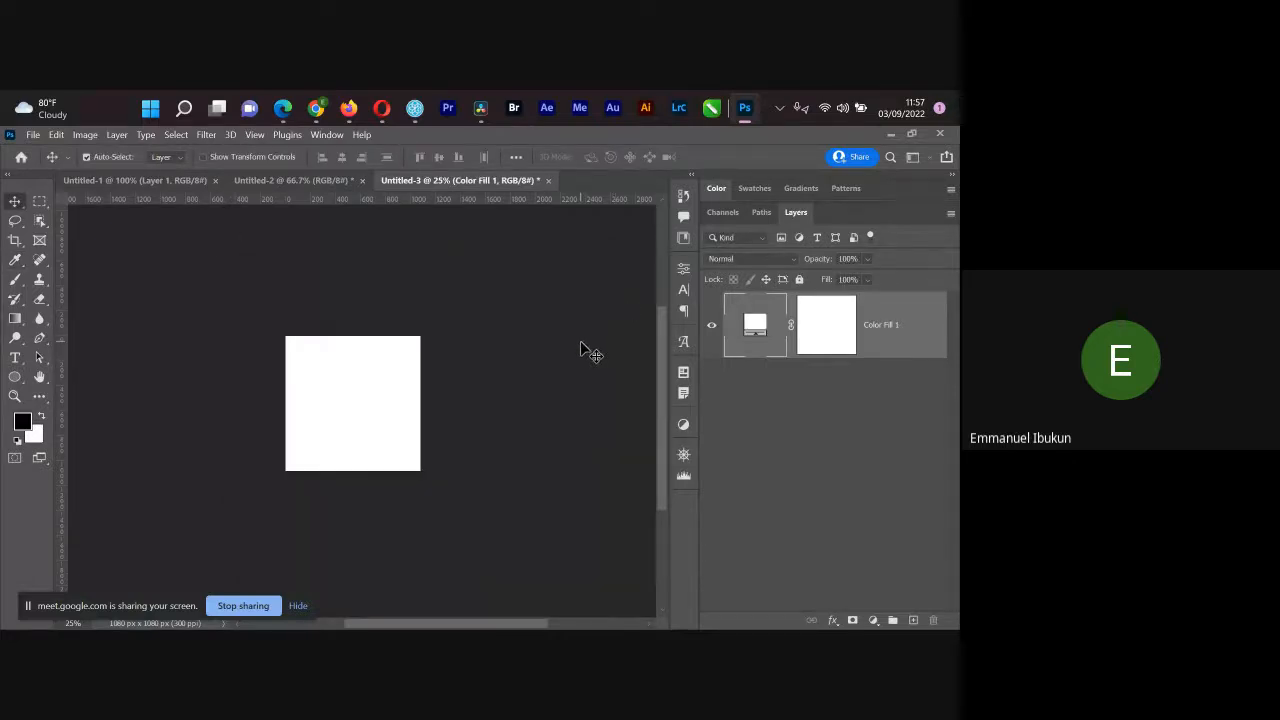
# Step: Examine the white canvas at zoom levels from fit-to-screen down to 12.5%, ending at 50%
pyautogui.hotkey('ctrl', '0')
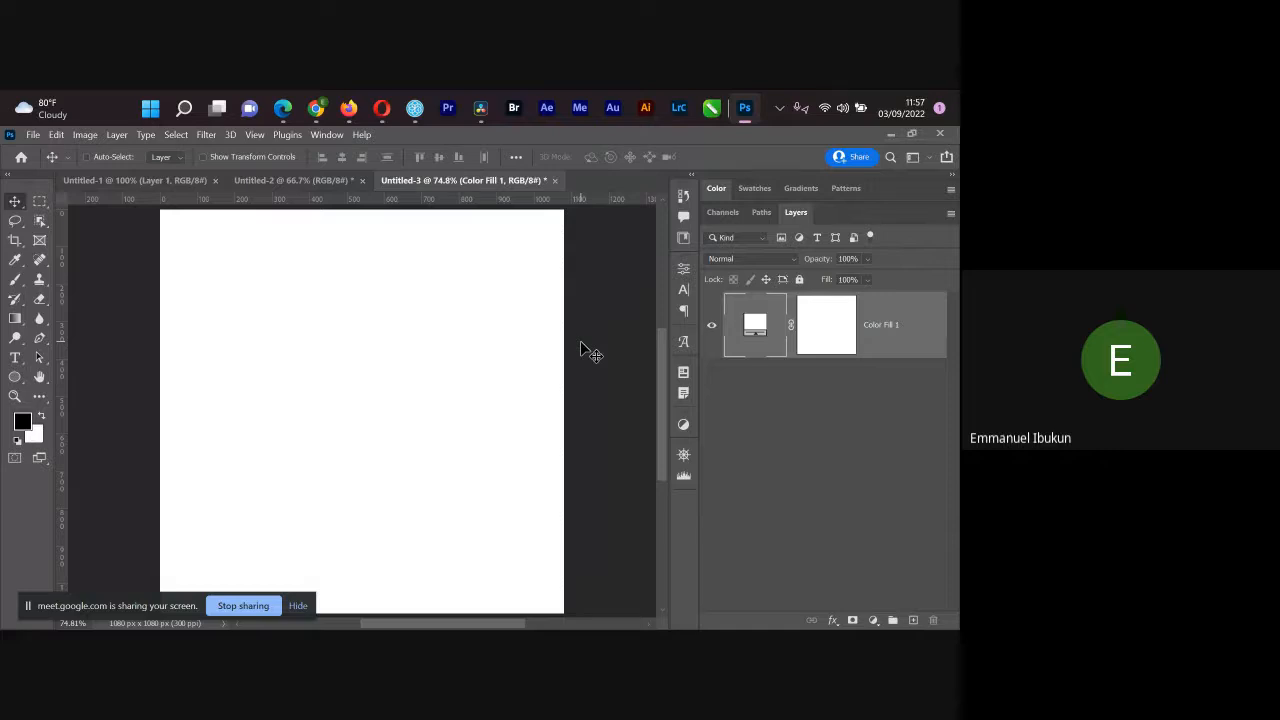
pyautogui.hotkey('ctrl', '-')
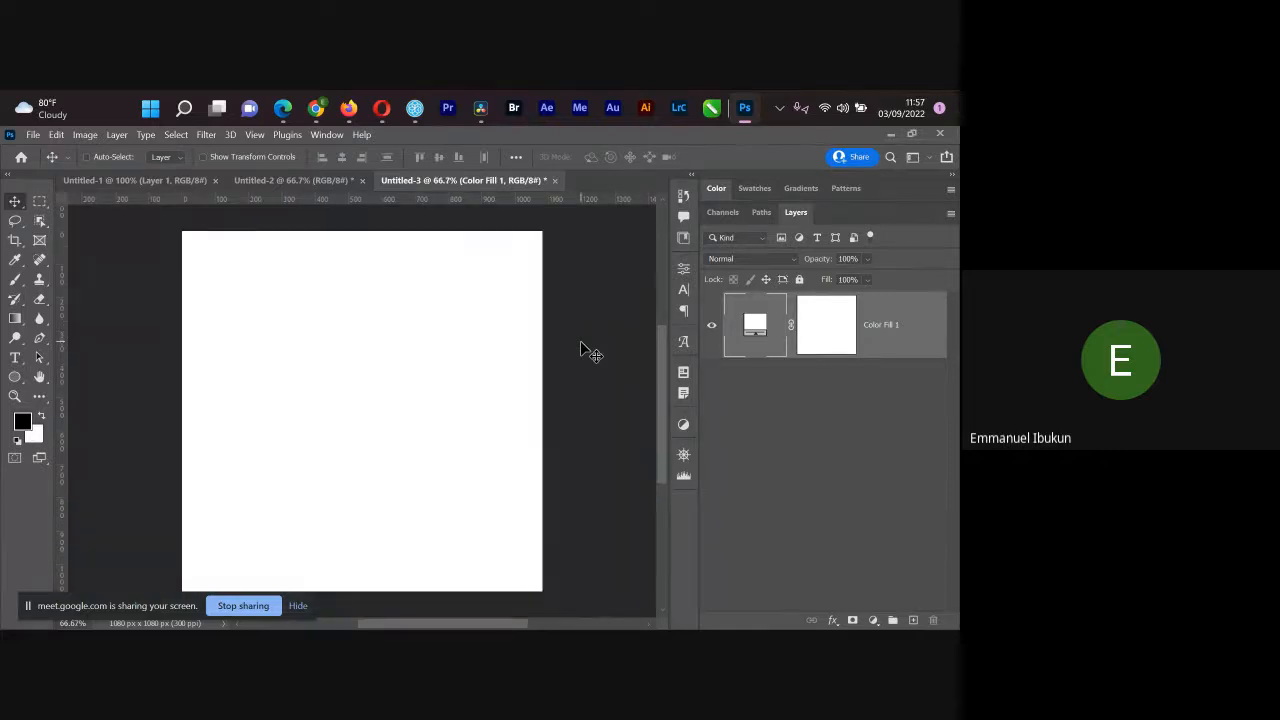
pyautogui.hotkey('ctrl', '-')
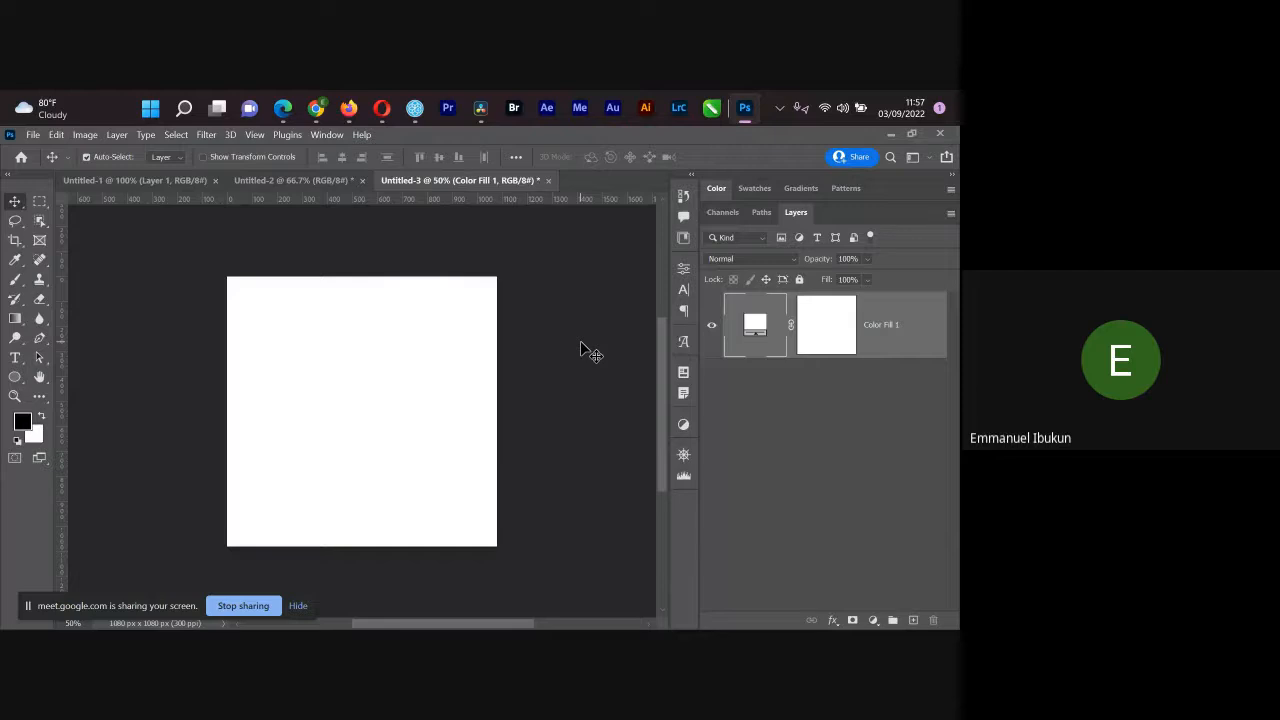
pyautogui.hotkey('ctrl', '-')
pyautogui.hotkey('ctrl', '-')
pyautogui.hotkey('ctrl', '-')
pyautogui.hotkey('ctrl', '-')
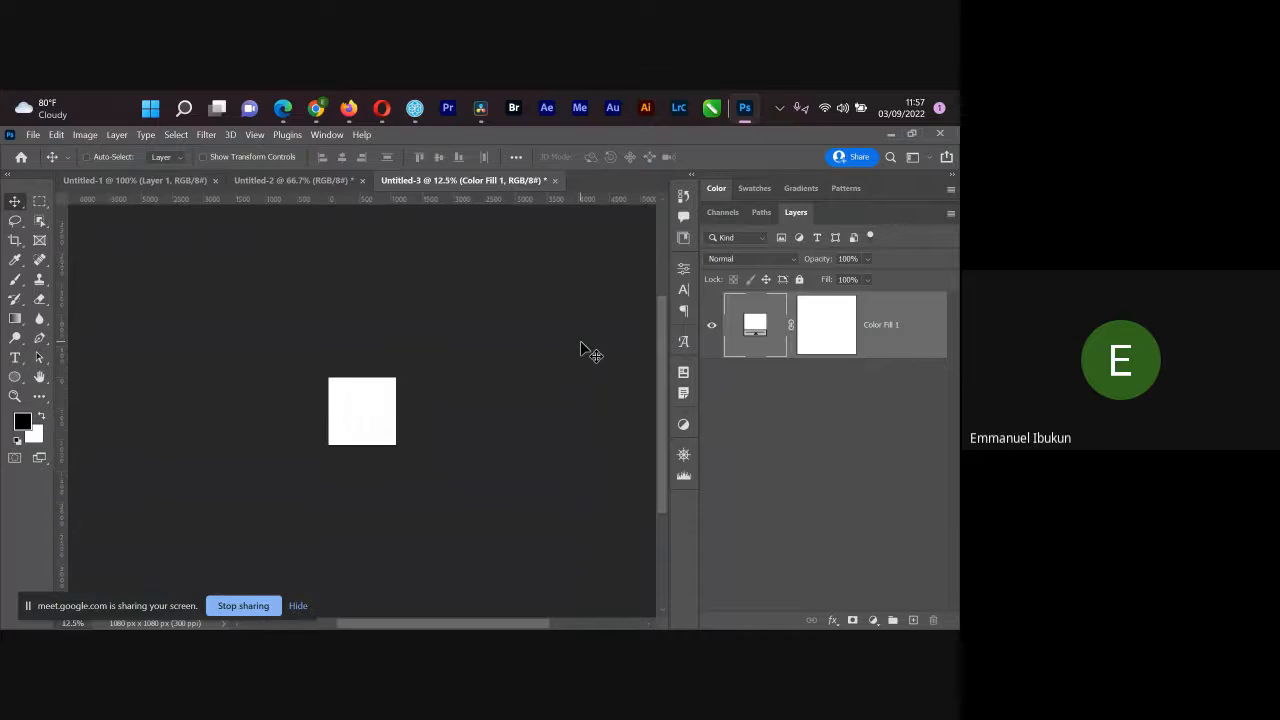
pyautogui.hotkey('ctrl', '+')
pyautogui.hotkey('ctrl', '+')
pyautogui.hotkey('ctrl', '+')
pyautogui.hotkey('ctrl', '+')
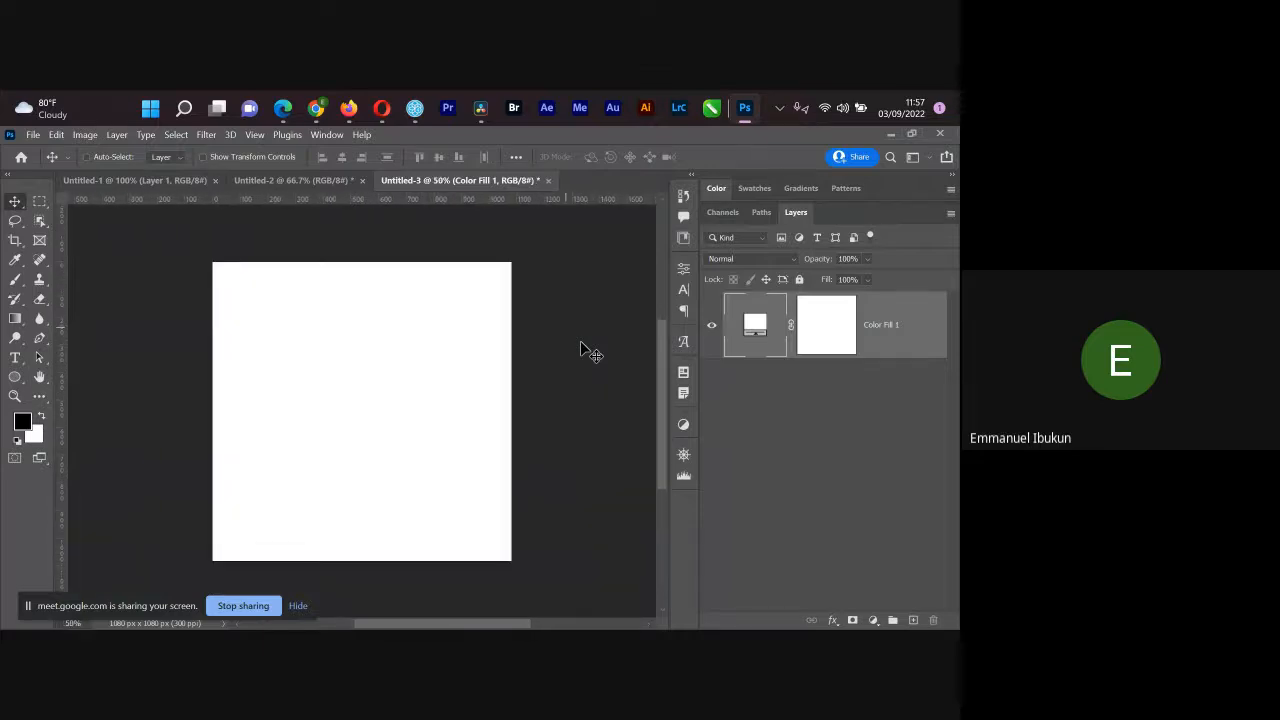
pyautogui.hotkey('ctrl', '+')
pyautogui.hotkey('ctrl', '-')
pyautogui.hotkey('ctrl', '-')
pyautogui.hotkey('ctrl', '-')
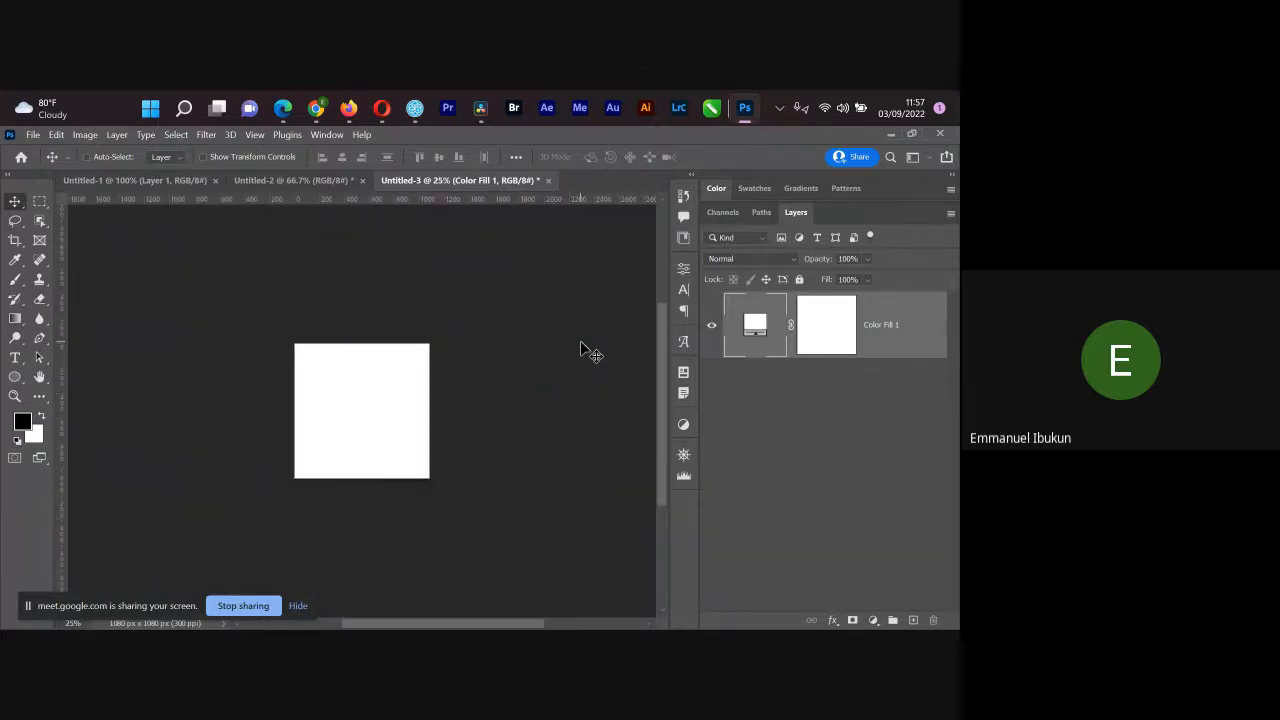
pyautogui.hotkey('ctrl', '0')
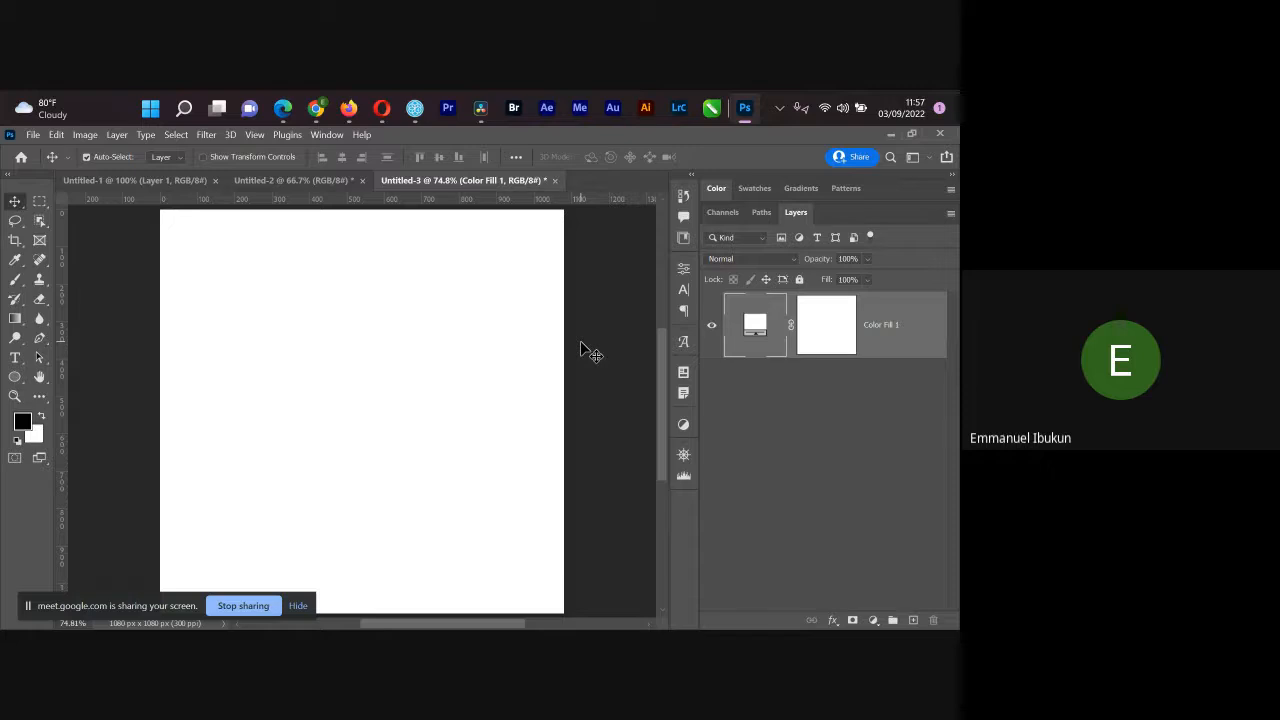
pyautogui.hotkey('ctrl', '-')
pyautogui.hotkey('ctrl', '-')
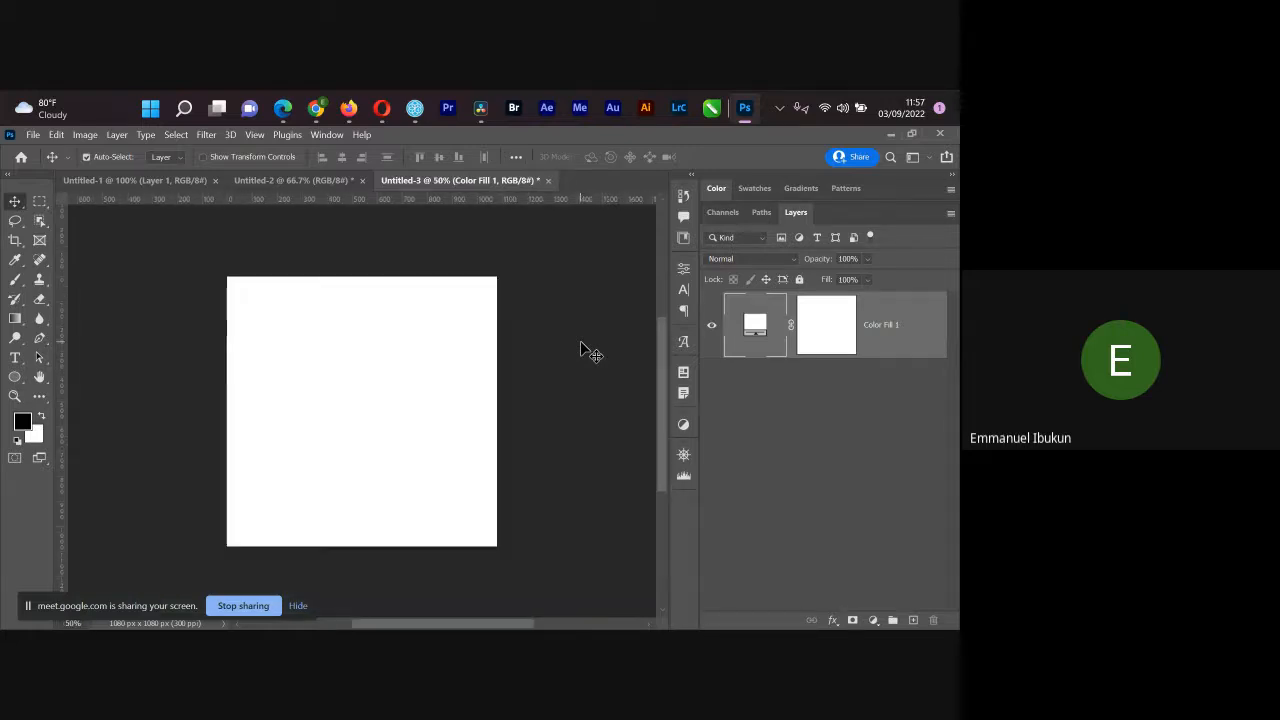
# Step: Hide the Color Fill 1 layer and draw a white-filled rectangle of about 1145 x 1126 px covering the whole canvas
pyautogui.click(711, 328)
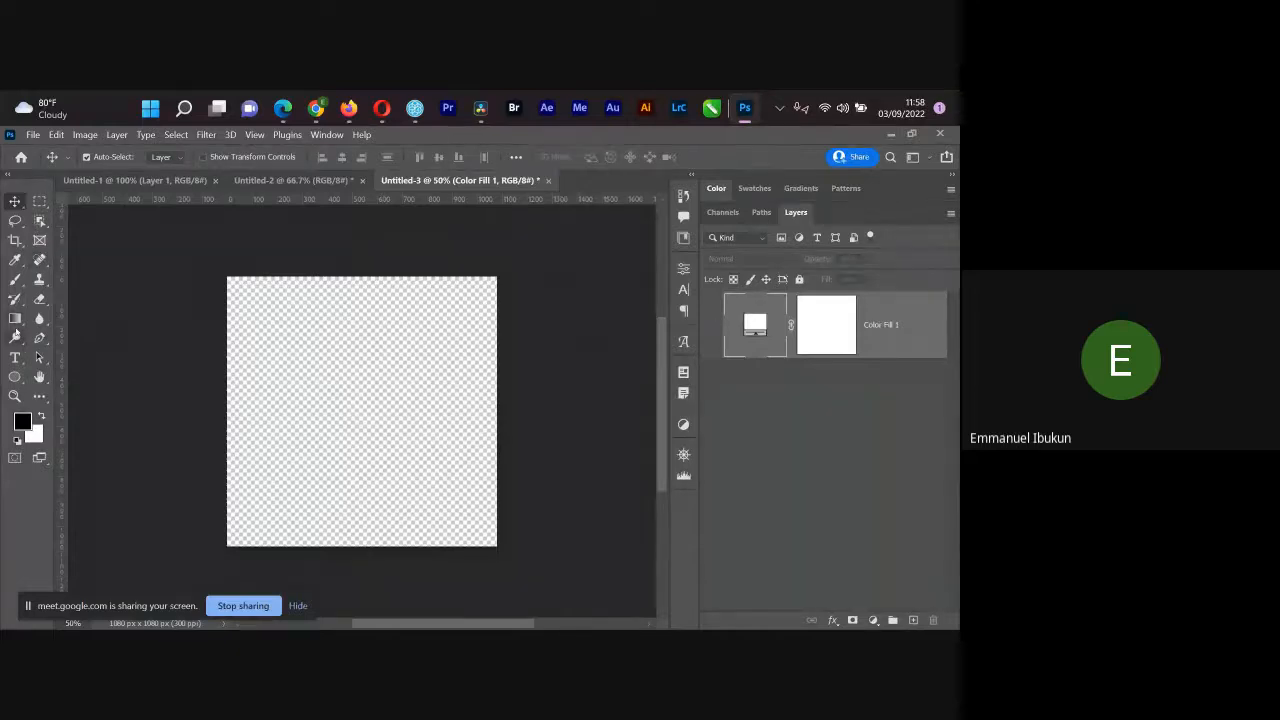
pyautogui.click(27, 384)
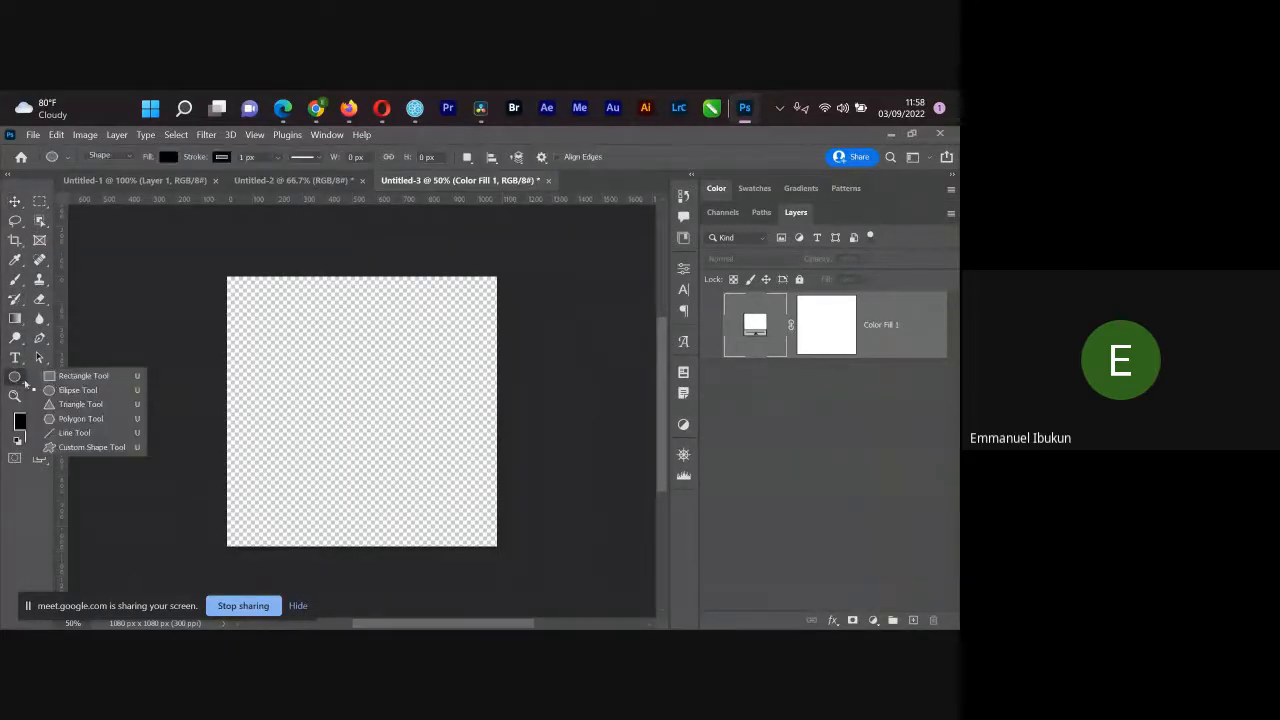
pyautogui.click(80, 376)
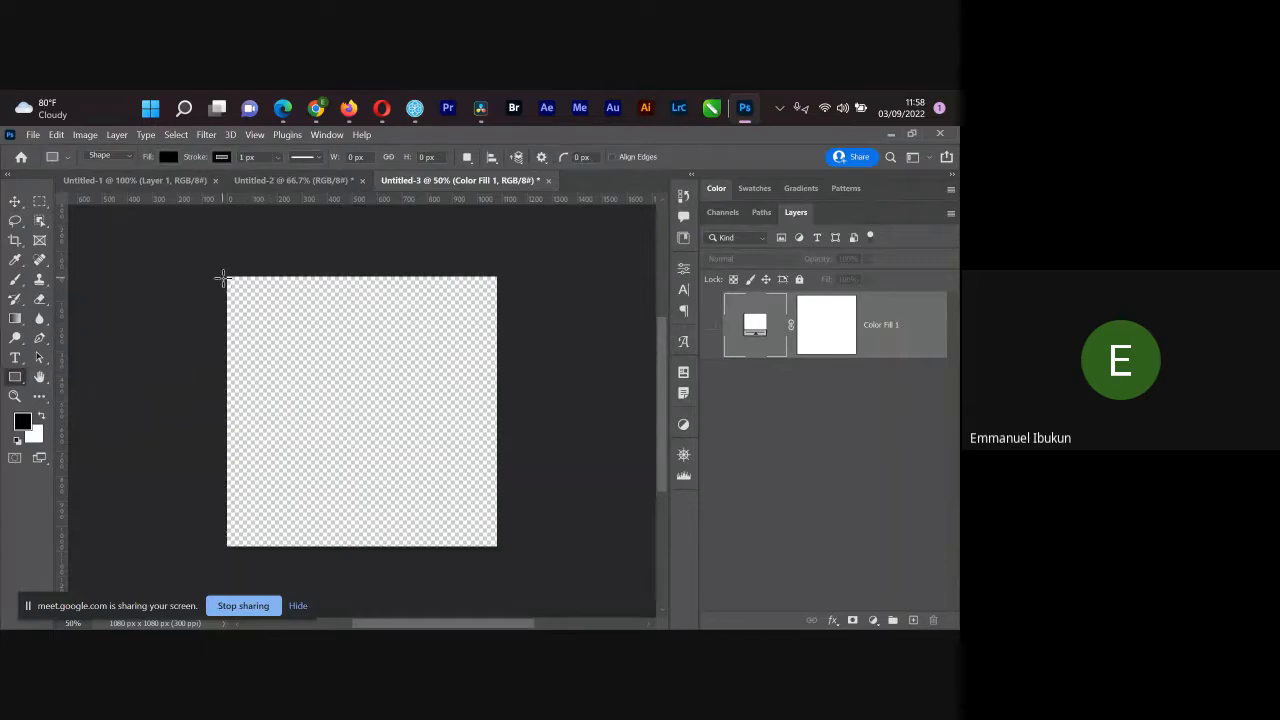
pyautogui.moveTo(222, 276); pyautogui.dragTo(508, 555)
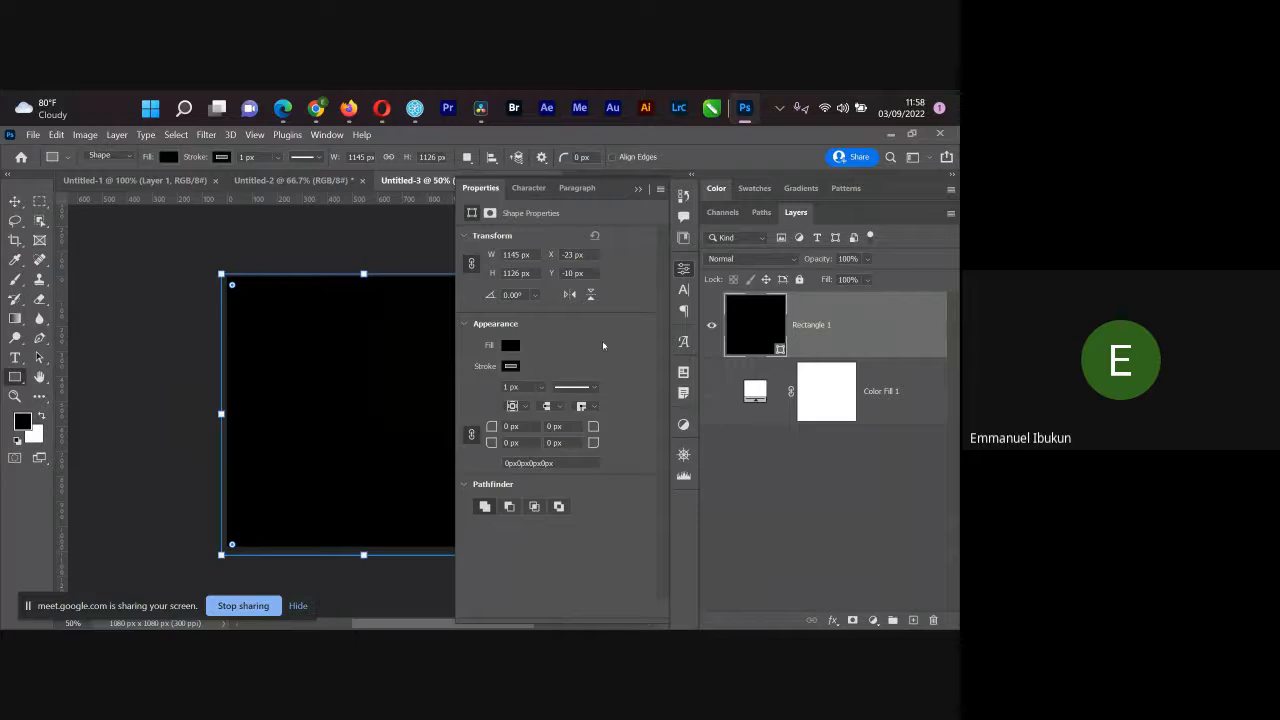
pyautogui.click(510, 345)
pyautogui.click(482, 424)
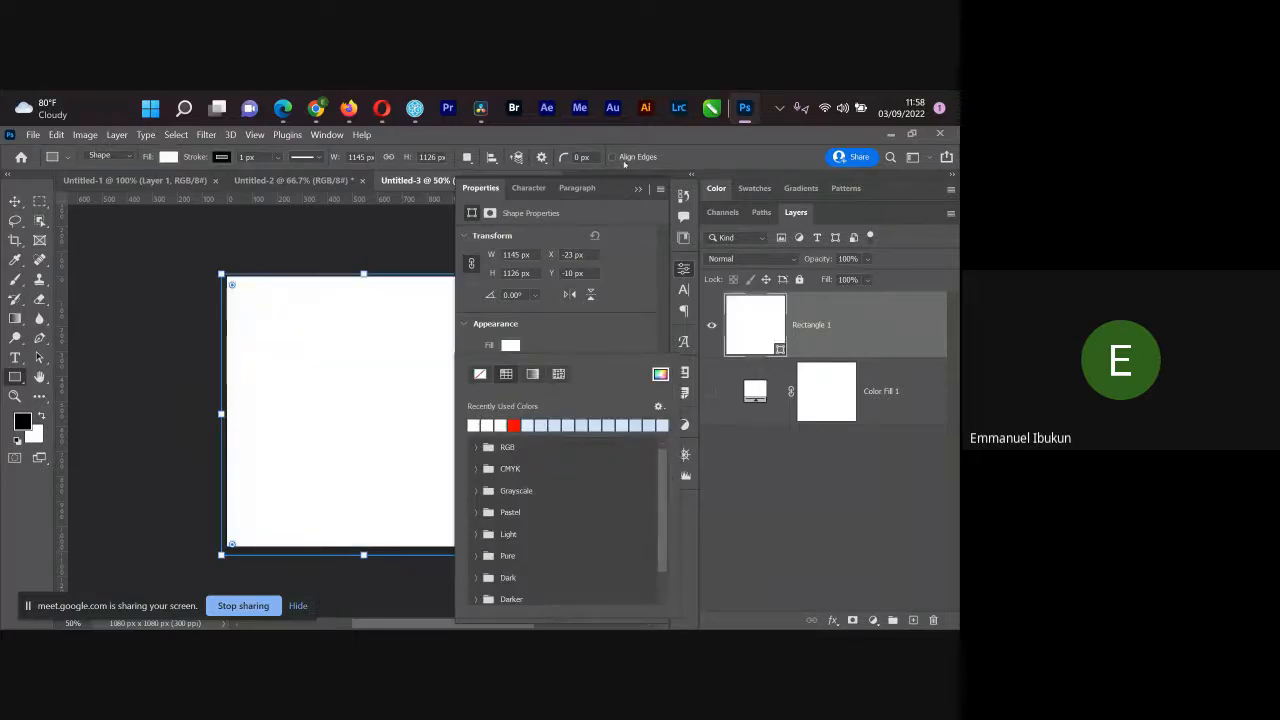
pyautogui.click(639, 189)
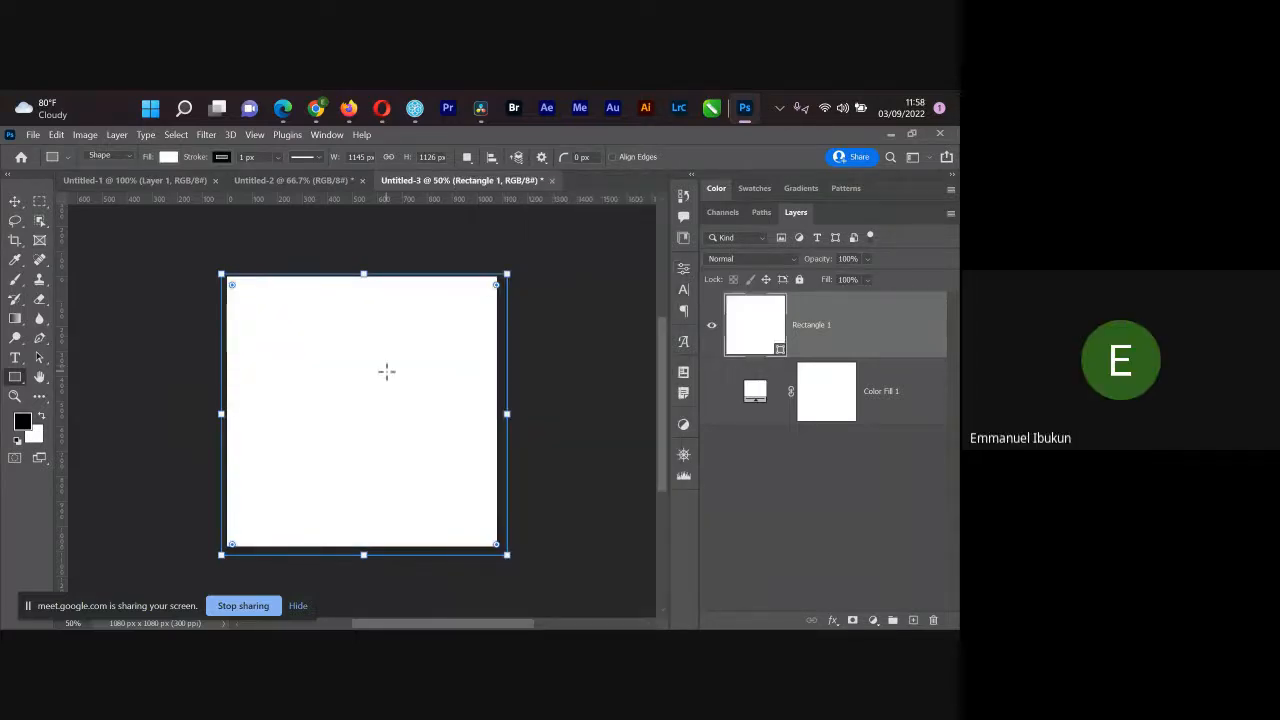
# Step: Try to move the white rectangle around the canvas with the Move tool
pyautogui.press('v')
pyautogui.moveTo(391, 414); pyautogui.dragTo(392, 431)
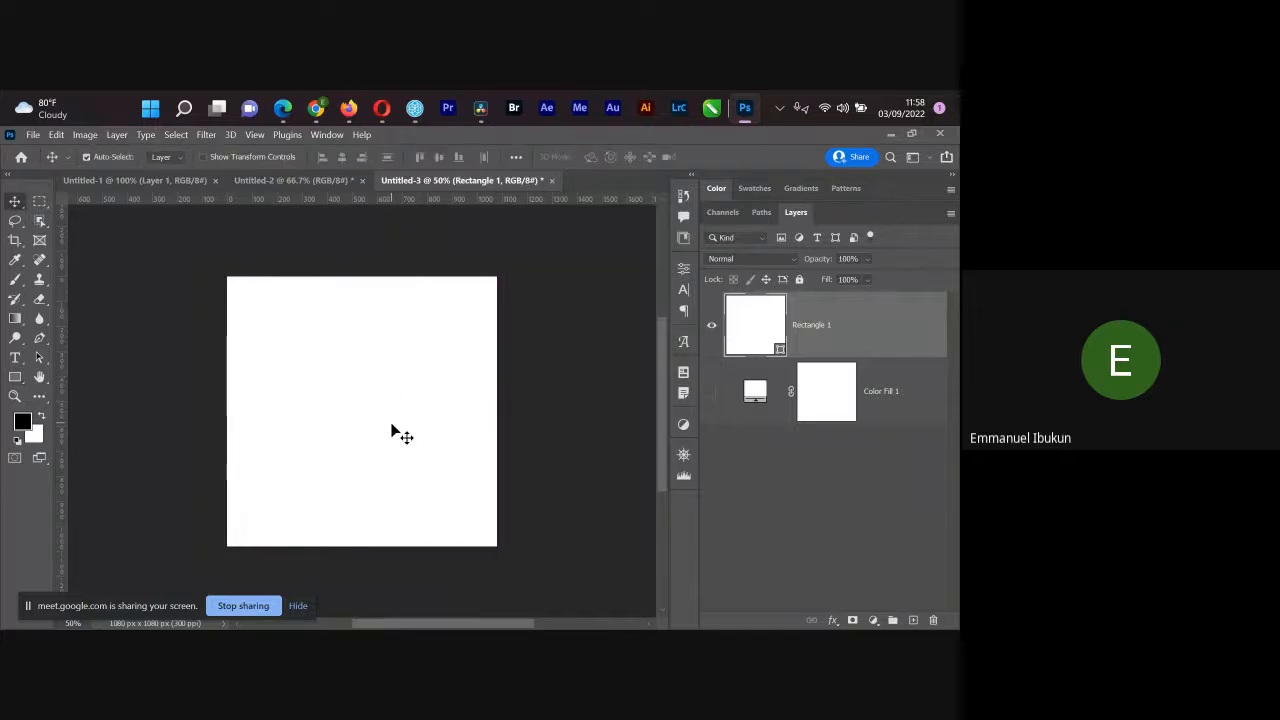
pyautogui.moveTo(327, 389); pyautogui.dragTo(394, 451)
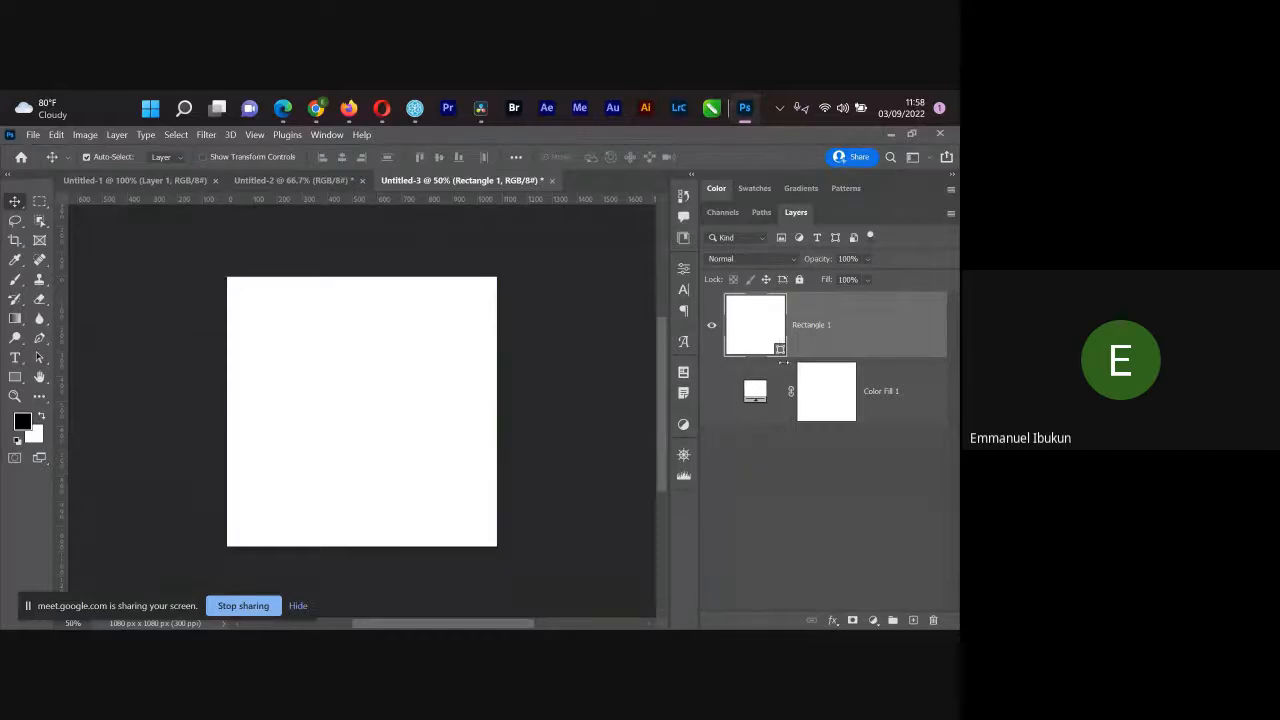
# Step: Show Color Fill 1 instead of Rectangle 1, try to move the fill on the canvas, and switch back to showing only Rectangle 1
pyautogui.click(714, 330)
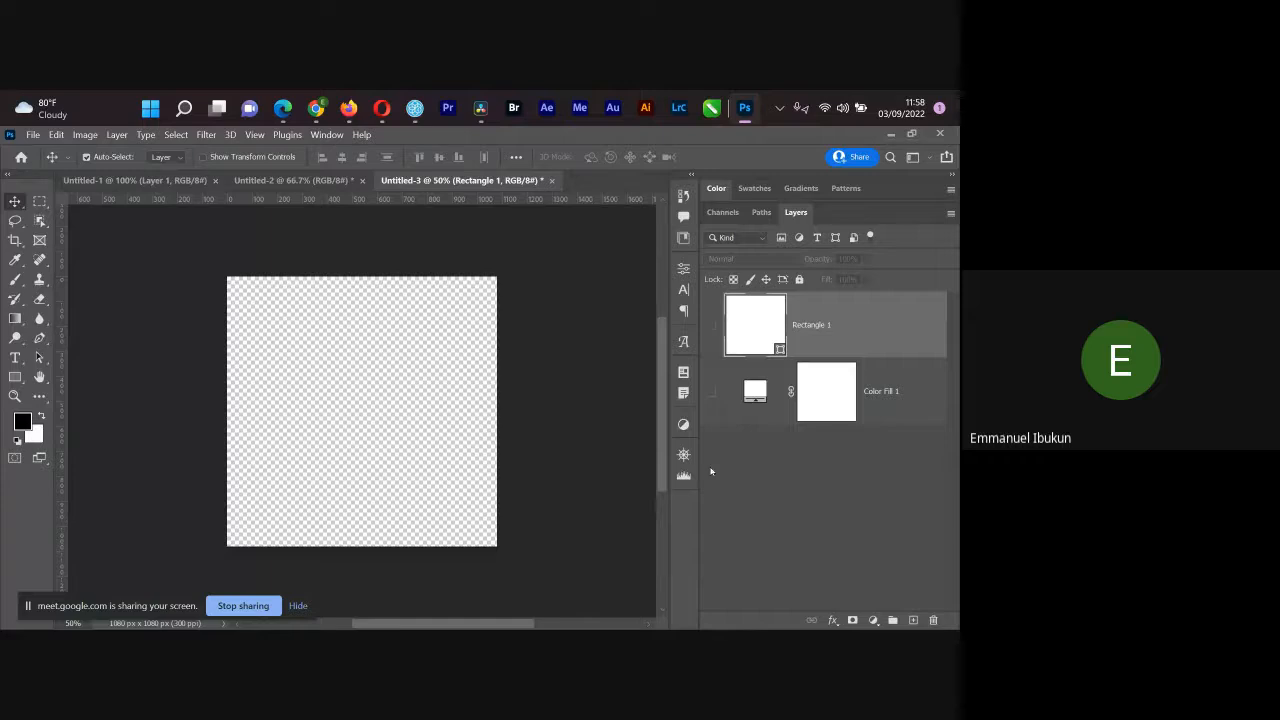
pyautogui.click(712, 392)
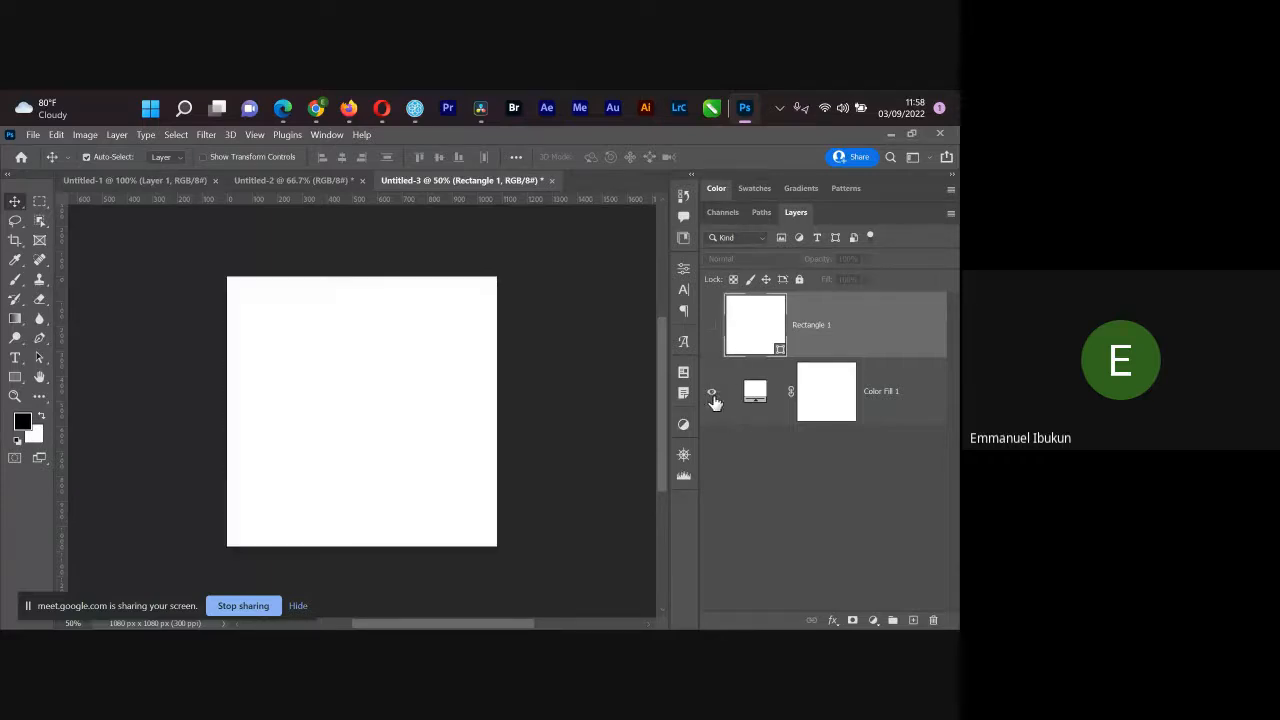
pyautogui.moveTo(336, 428)
pyautogui.mouseDown()
pyautogui.moveTo(428, 393)
pyautogui.moveTo(457, 349)
pyautogui.moveTo(340, 360)
pyautogui.moveTo(363, 437)
pyautogui.moveTo(343, 438)
pyautogui.mouseUp()
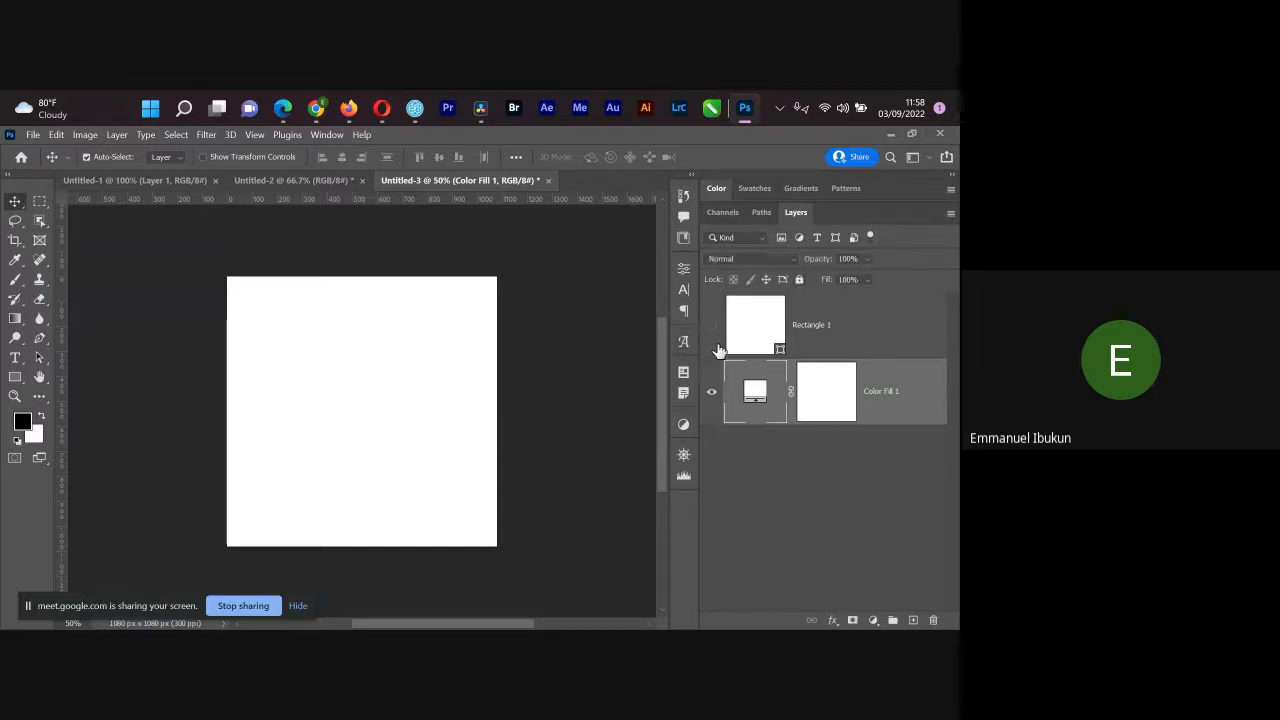
pyautogui.click(751, 324)
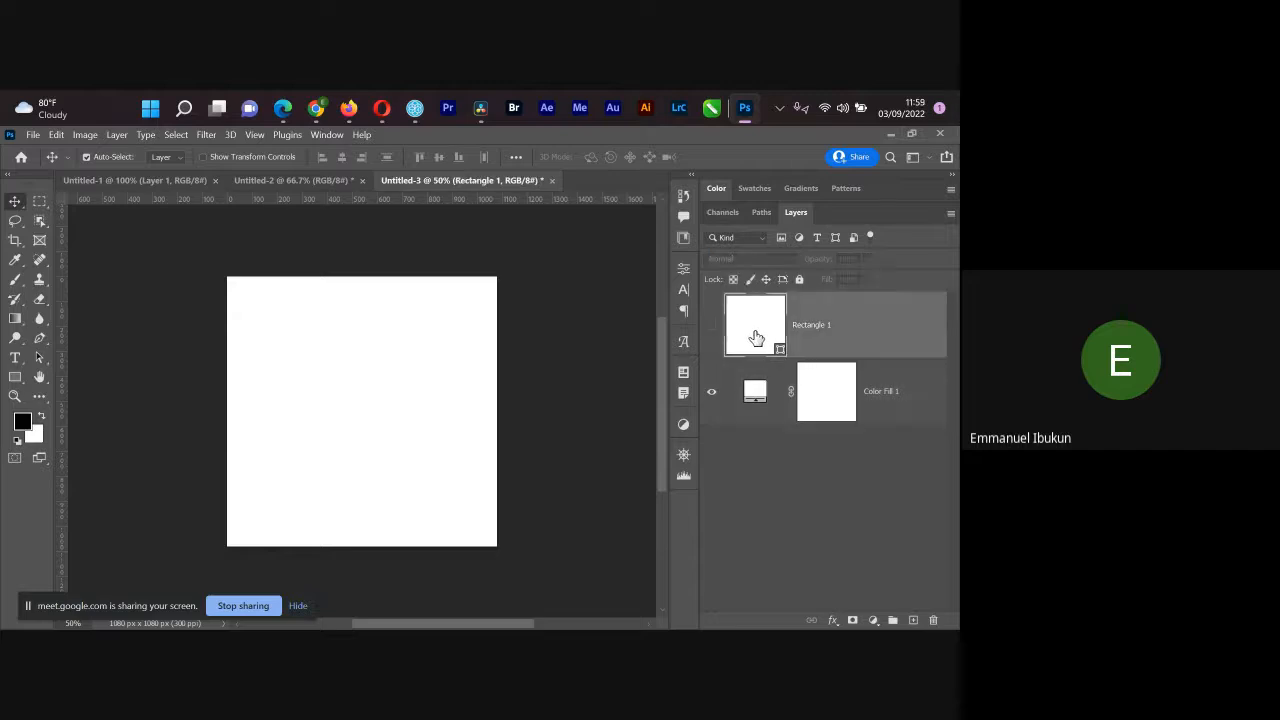
pyautogui.click(711, 325)
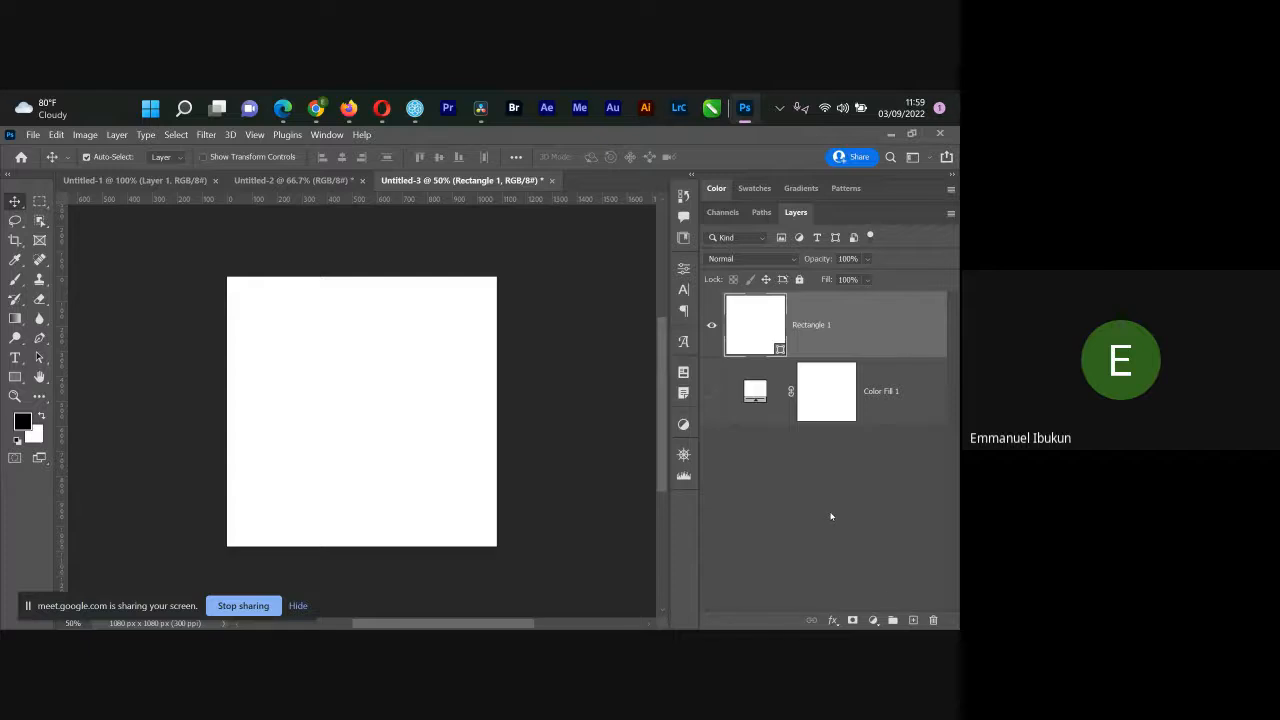
# Step: Look over the available fill and adjustment layer types and the layer effects with Rectangle 1 selected
pyautogui.click(873, 620)
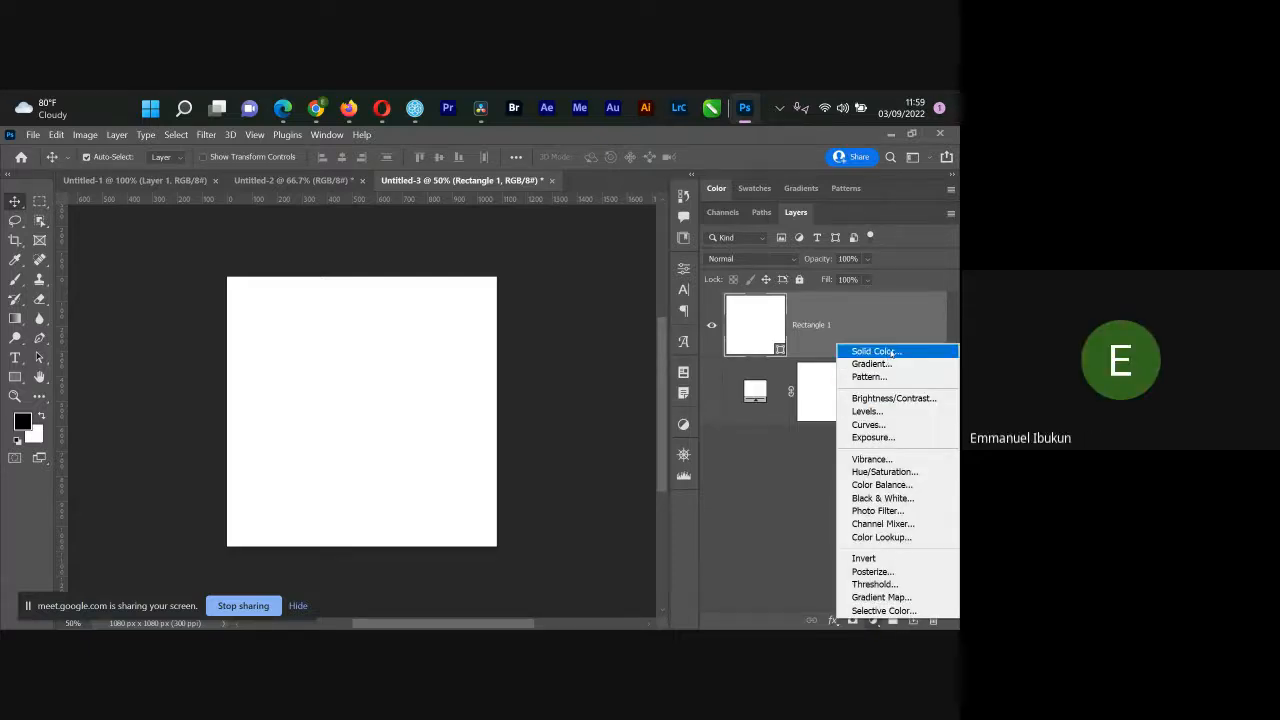
pyautogui.click(746, 540)
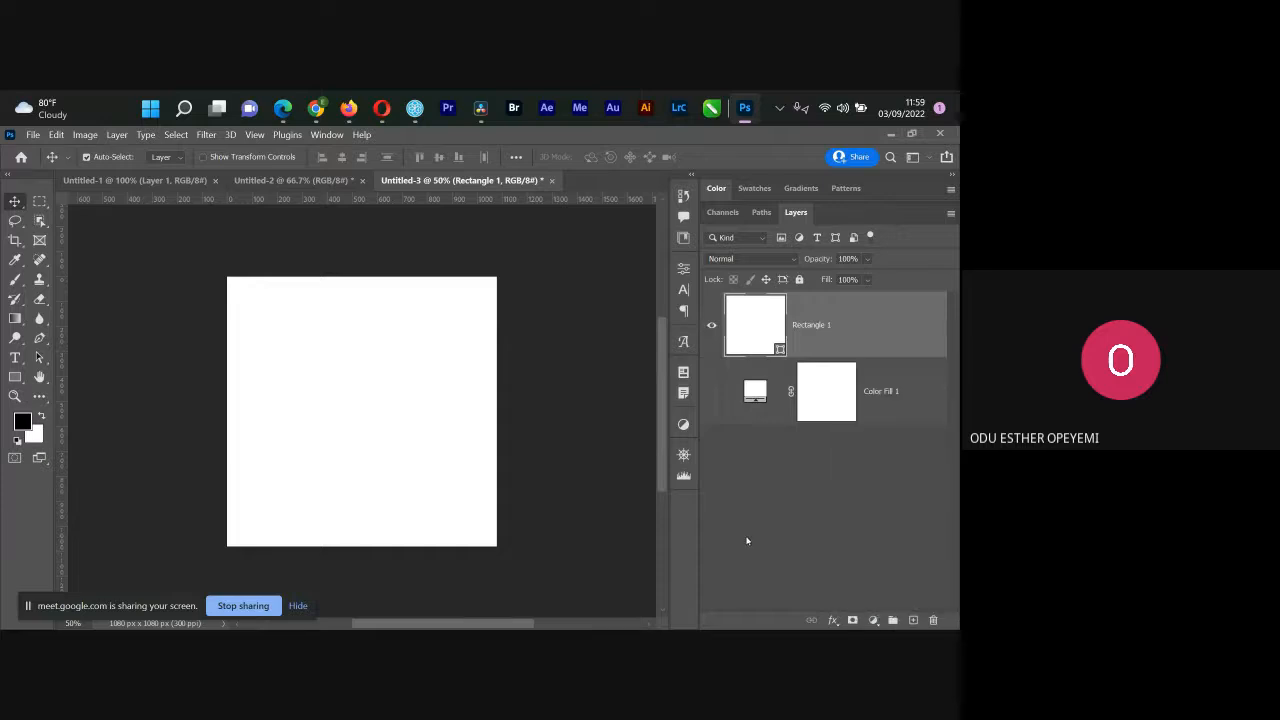
pyautogui.click(836, 620)
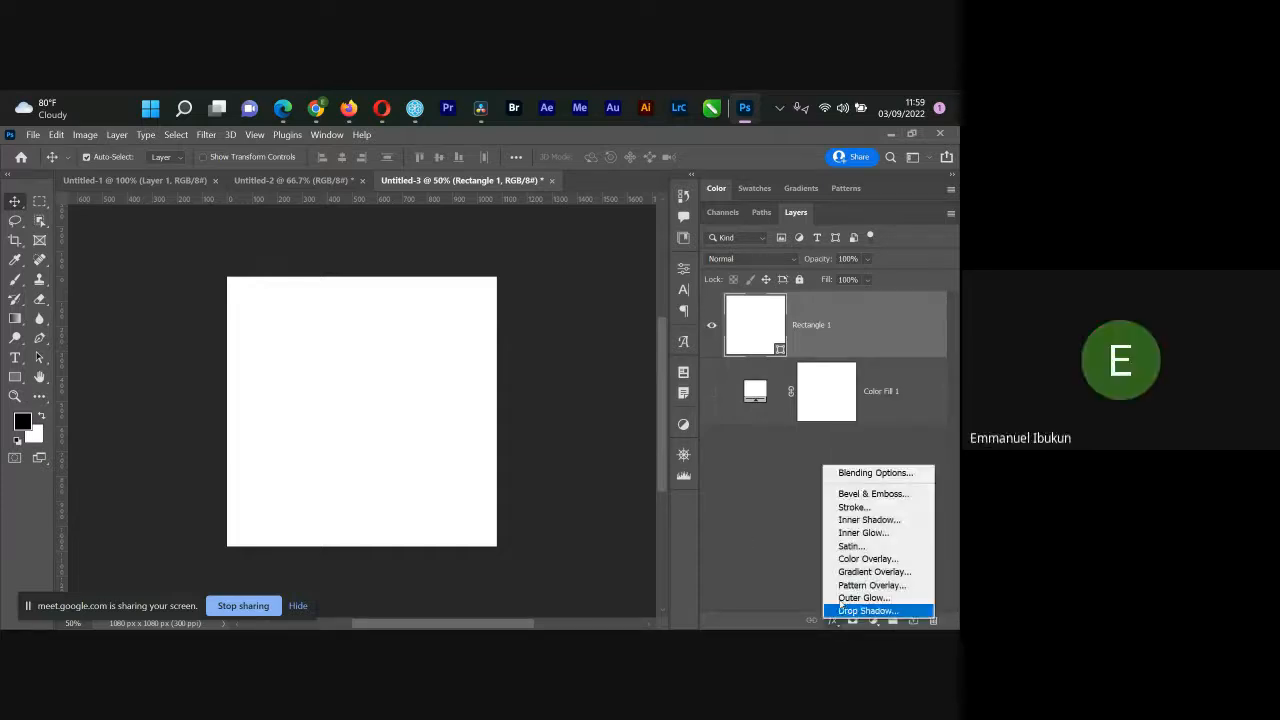
pyautogui.click(861, 450)
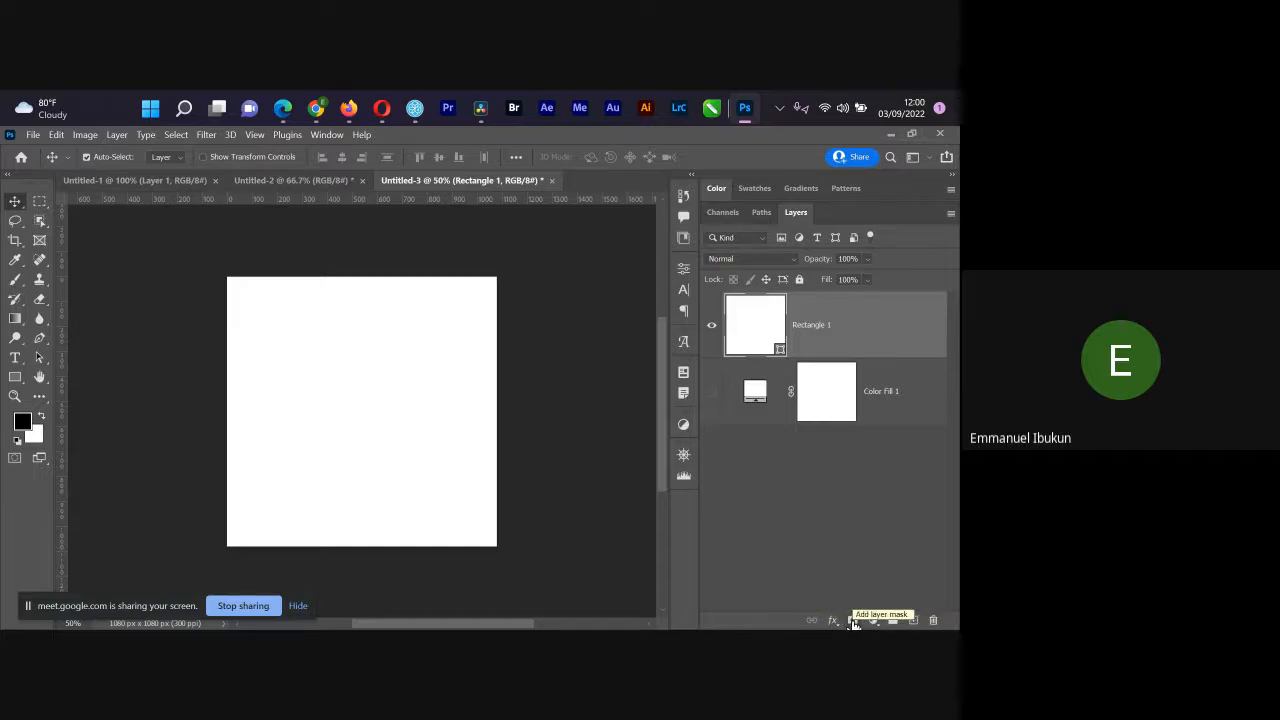
pyautogui.click(874, 621)
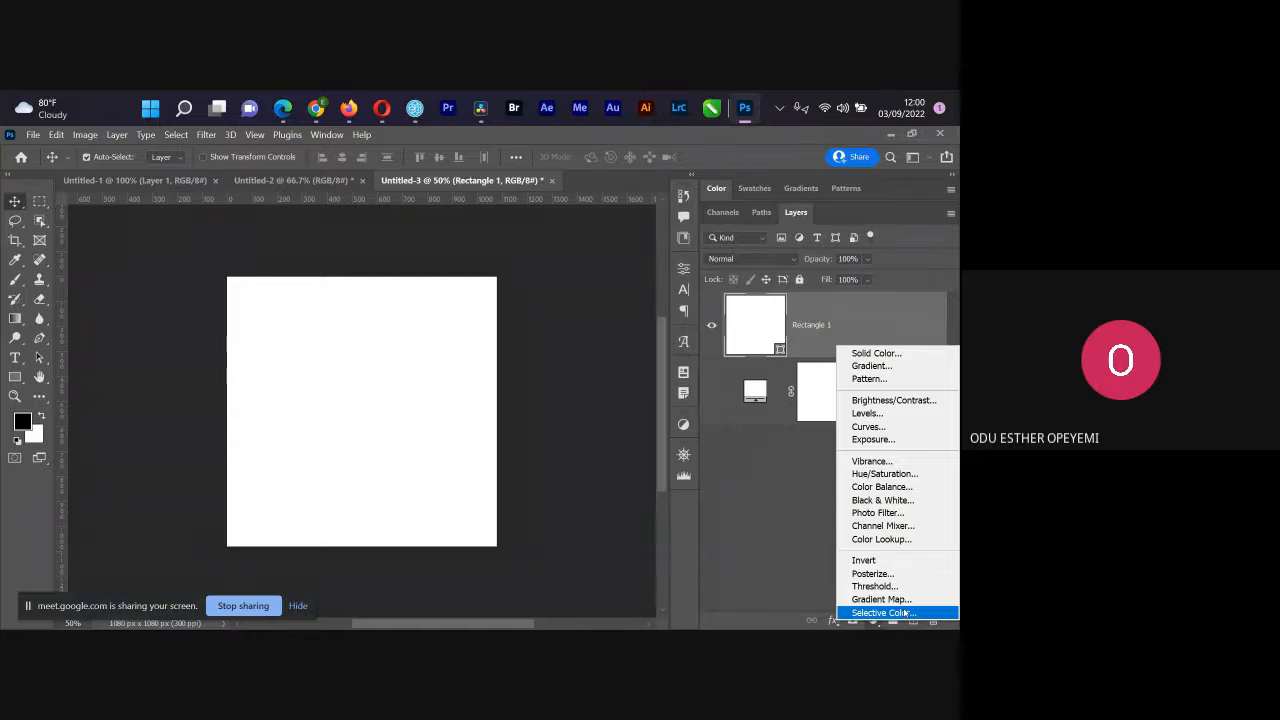
pyautogui.click(901, 354)
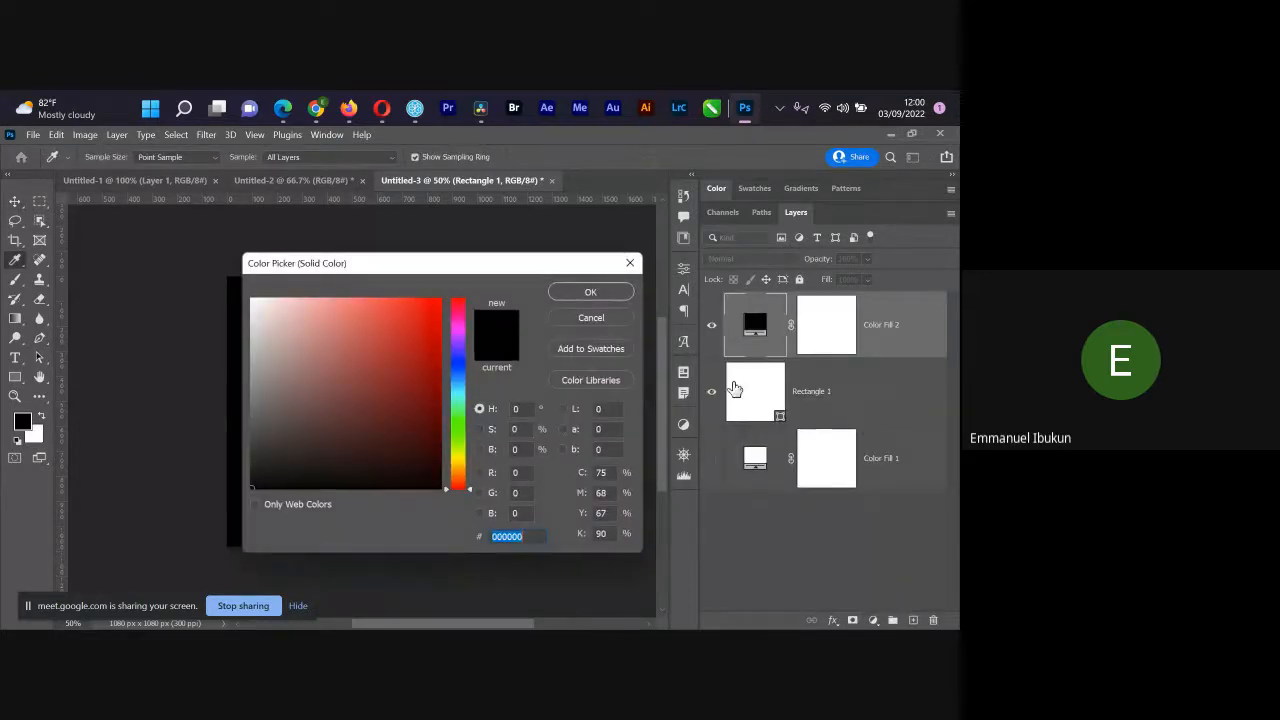
pyautogui.click(630, 264)
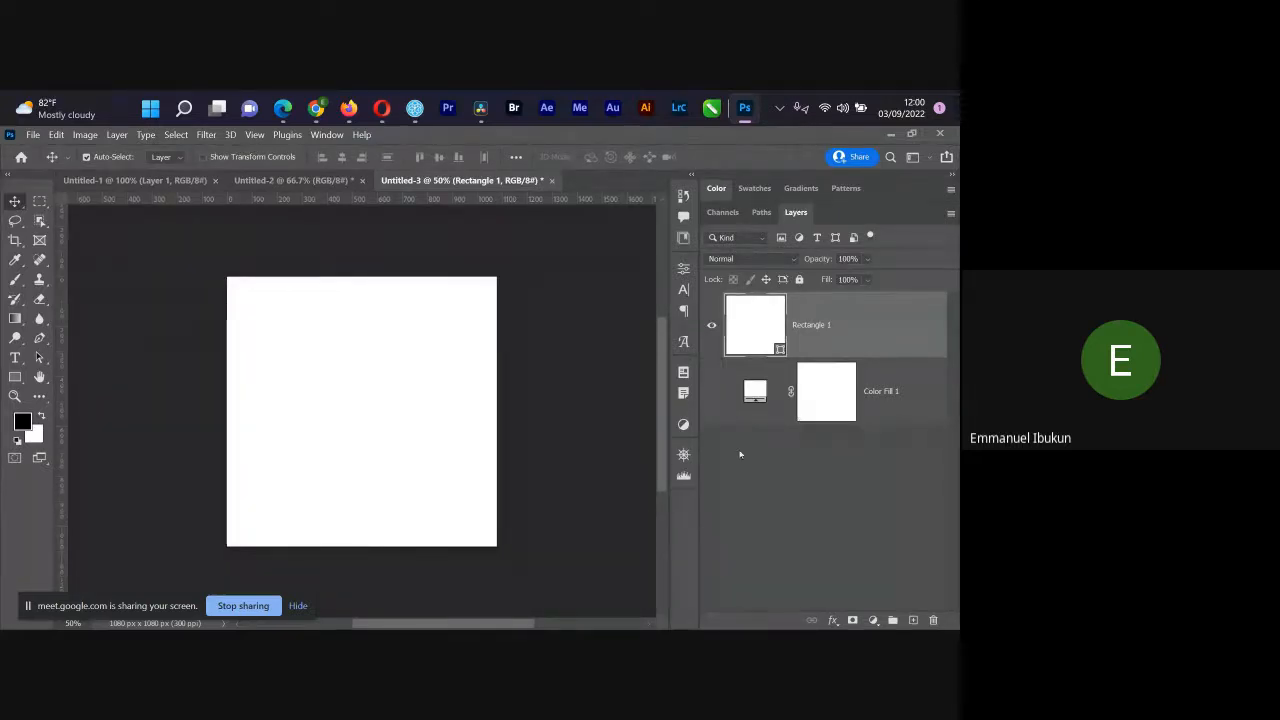
# Step: Delete the white rectangle and draw a black-filled rectangle of about 1163 x 1143 px covering the whole canvas
pyautogui.press('Delete')
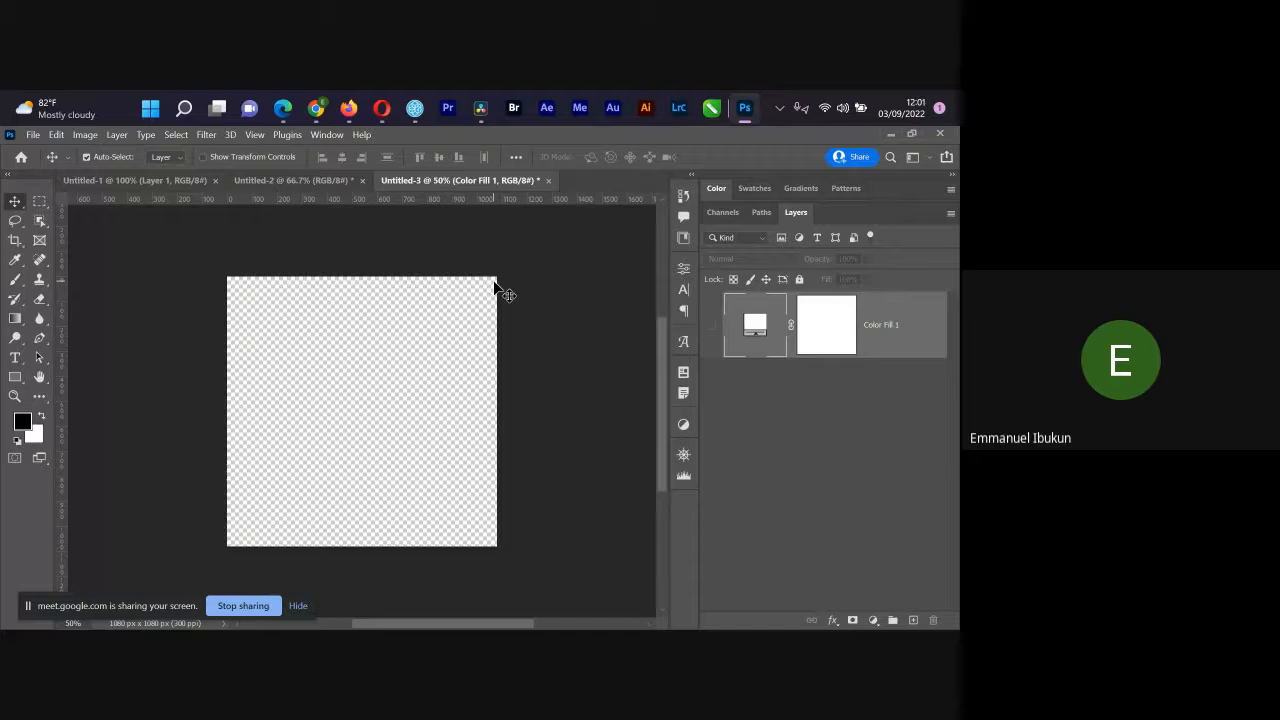
pyautogui.press('u')
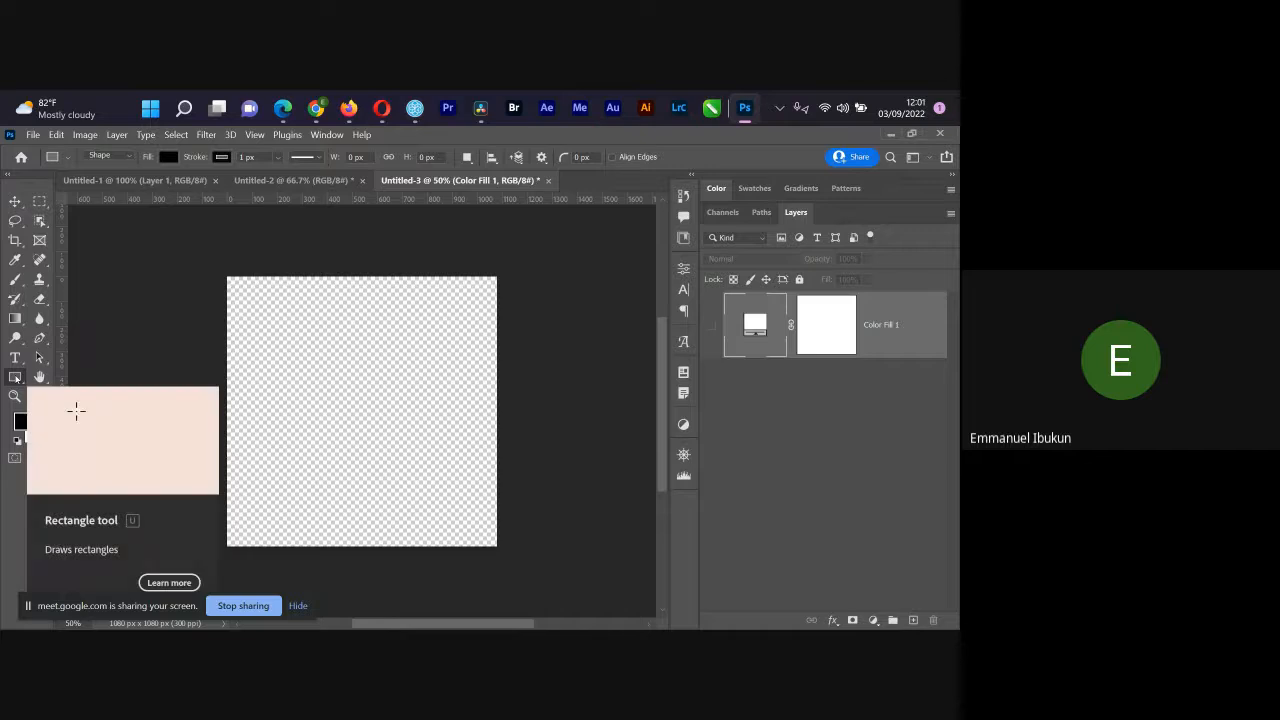
pyautogui.rightClick(19, 381)
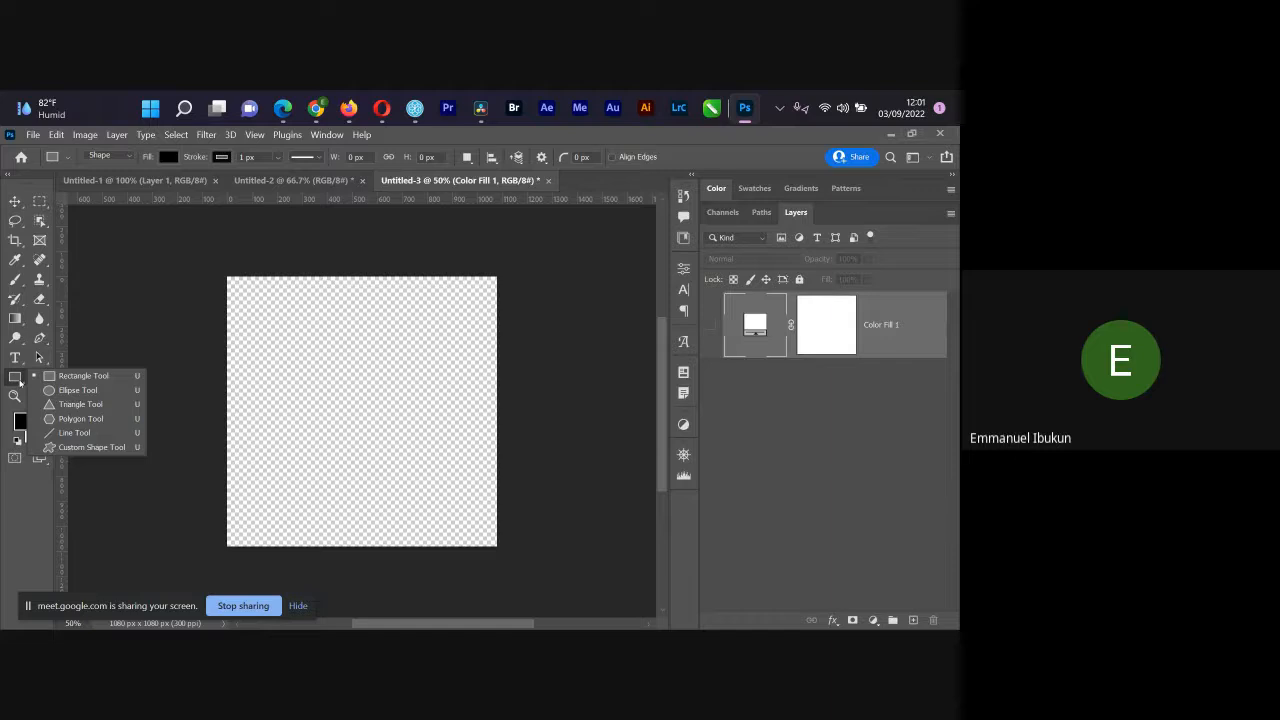
pyautogui.click(16, 381)
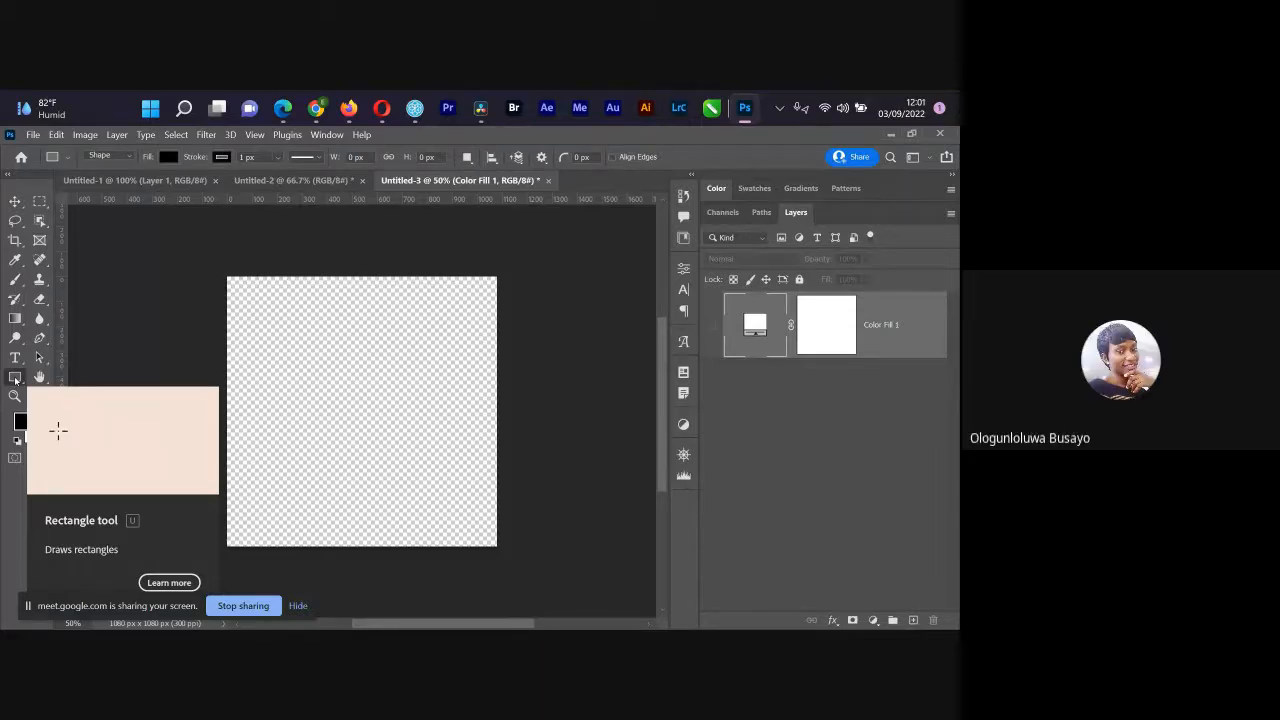
pyautogui.rightClick(15, 379)
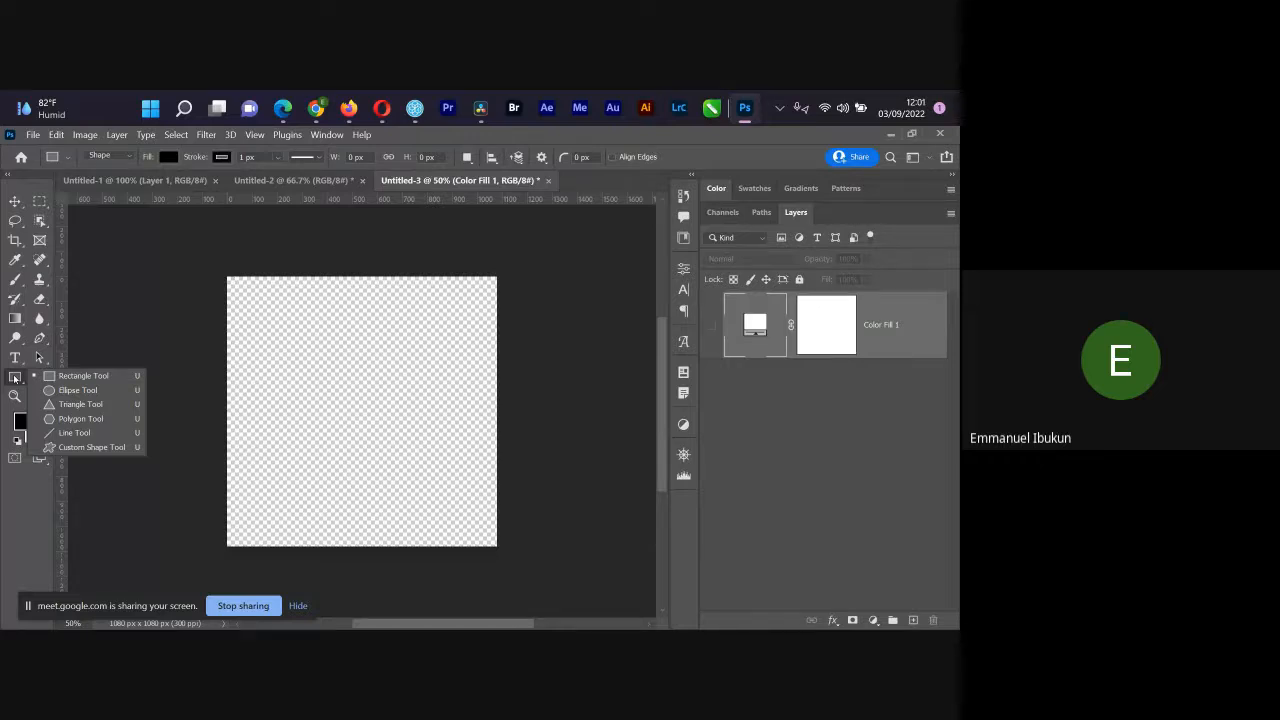
pyautogui.click(82, 375)
pyautogui.moveTo(216, 270); pyautogui.dragTo(505, 552)
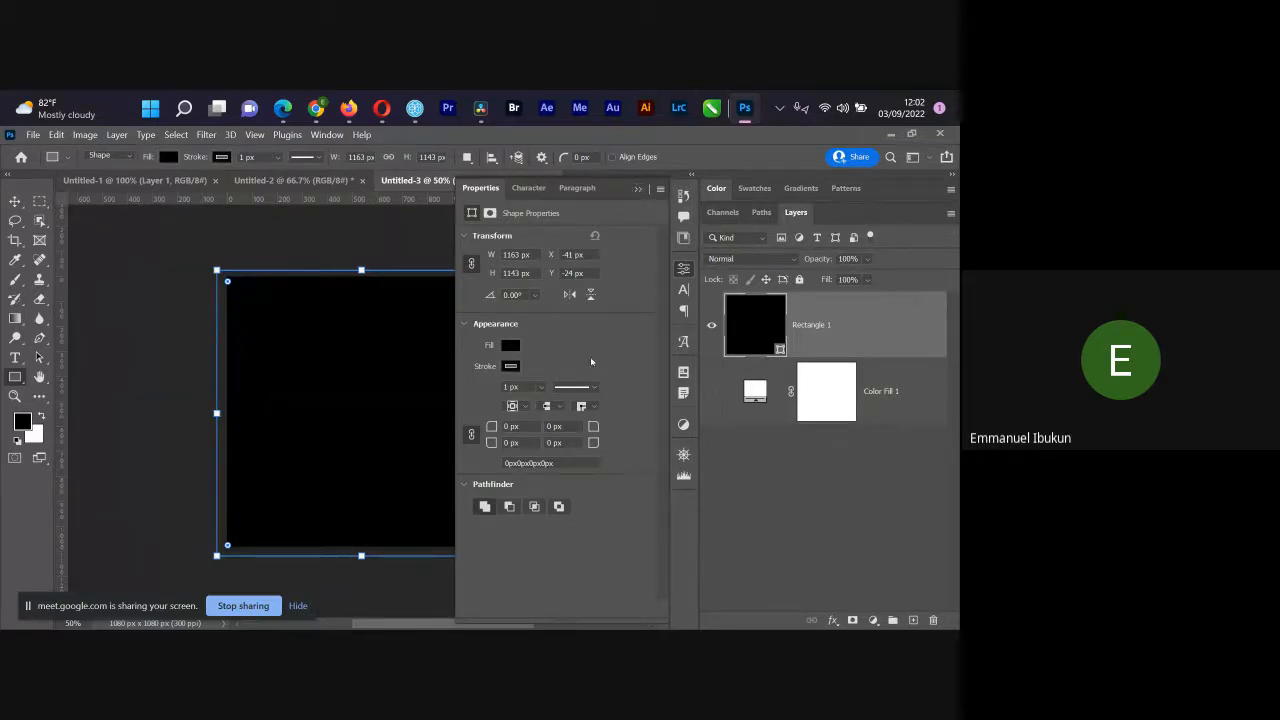
# Step: Change the new rectangle's fill from its shape properties to a bright magenta-purple using the color picker
pyautogui.click(511, 346)
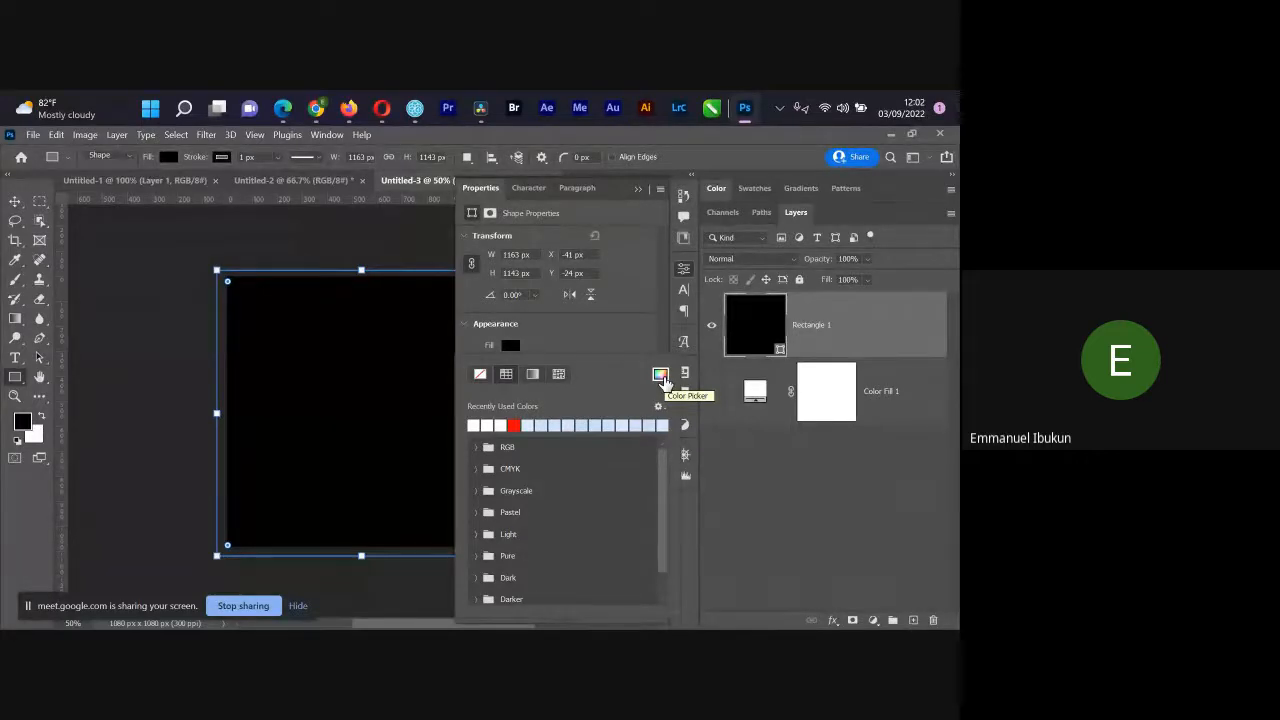
pyautogui.click(661, 376)
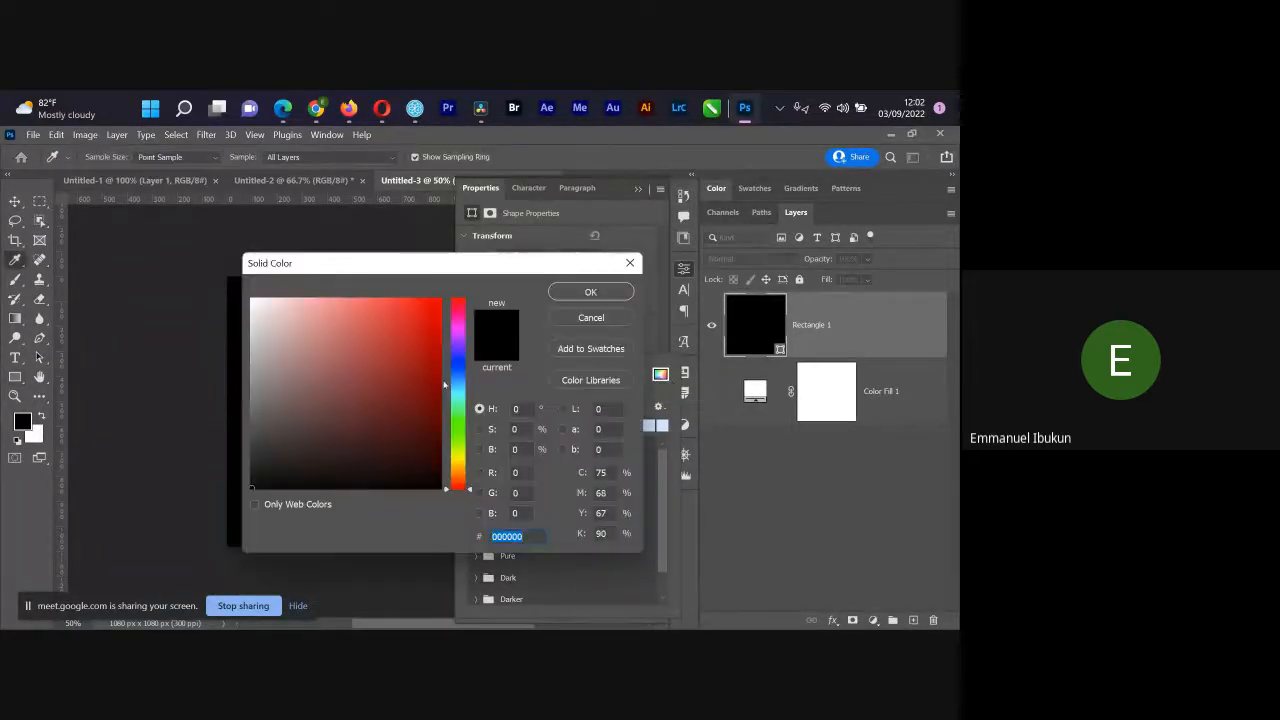
pyautogui.click(444, 333)
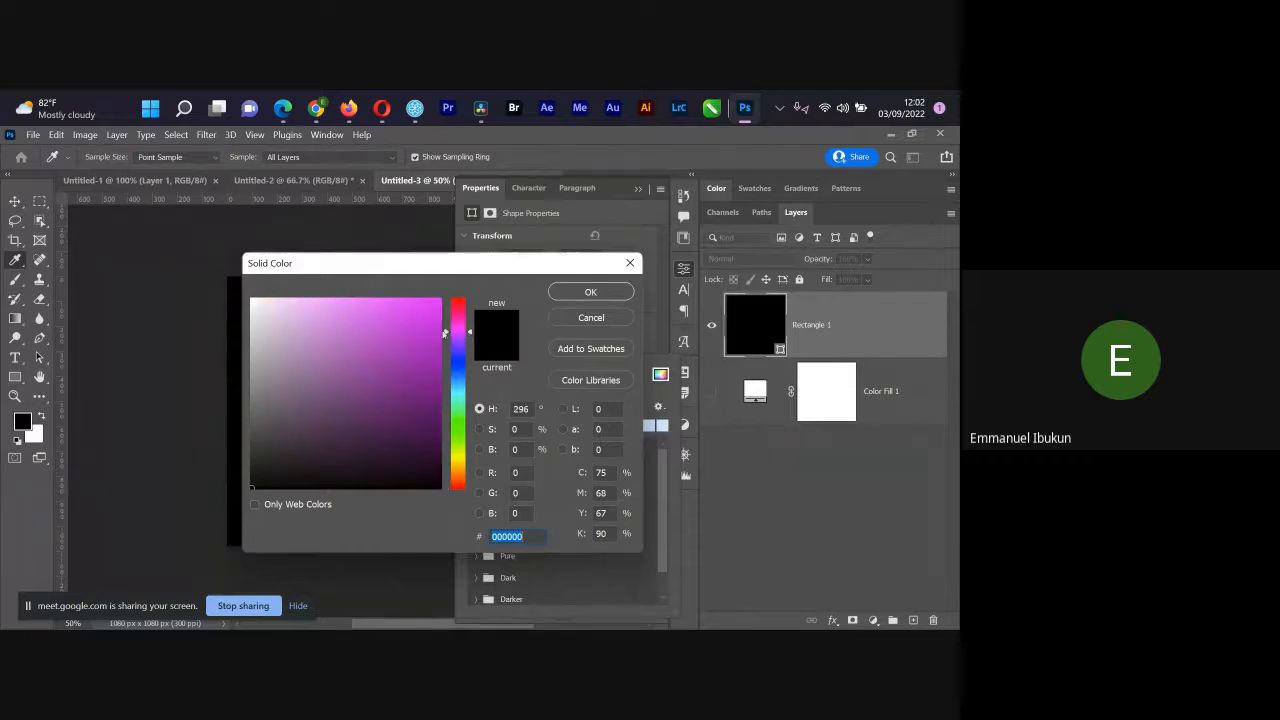
pyautogui.click(393, 323)
pyautogui.click(590, 292)
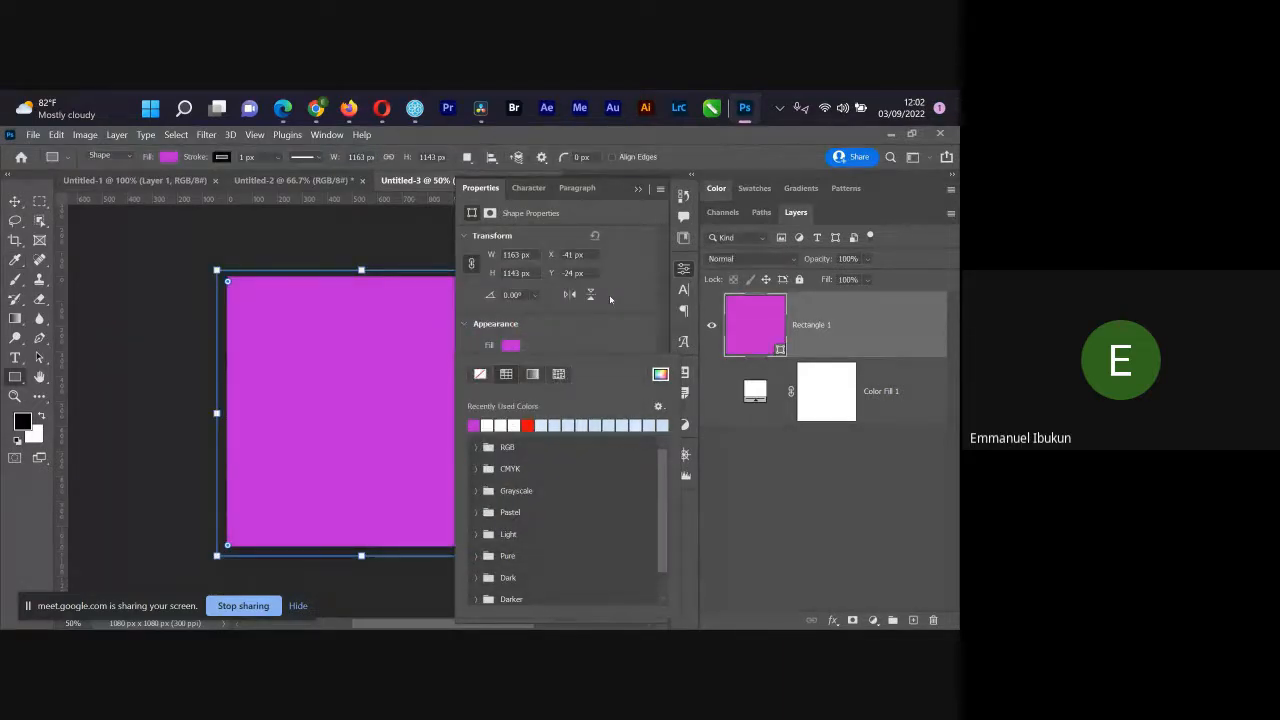
pyautogui.click(638, 190)
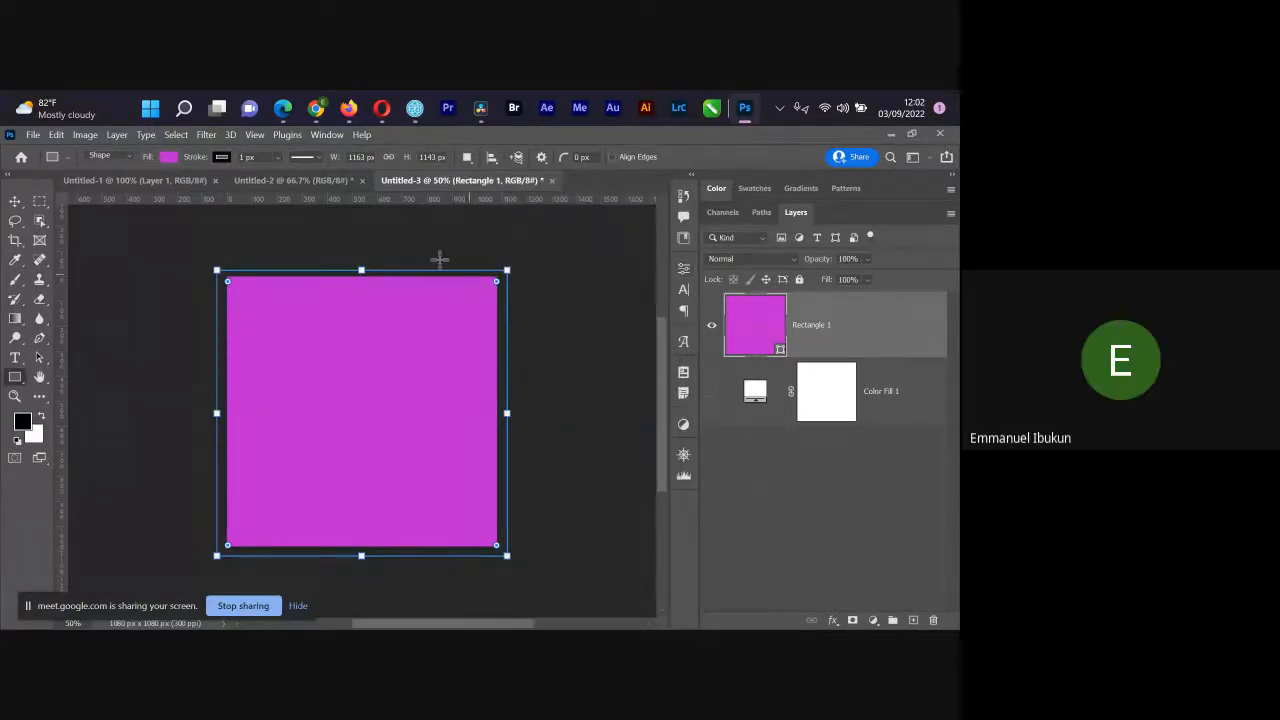
# Step: Show and hide the rectangle's shape properties, and look over its stroke width and other shape options
pyautogui.click(326, 134)
pyautogui.moveTo(363, 157)
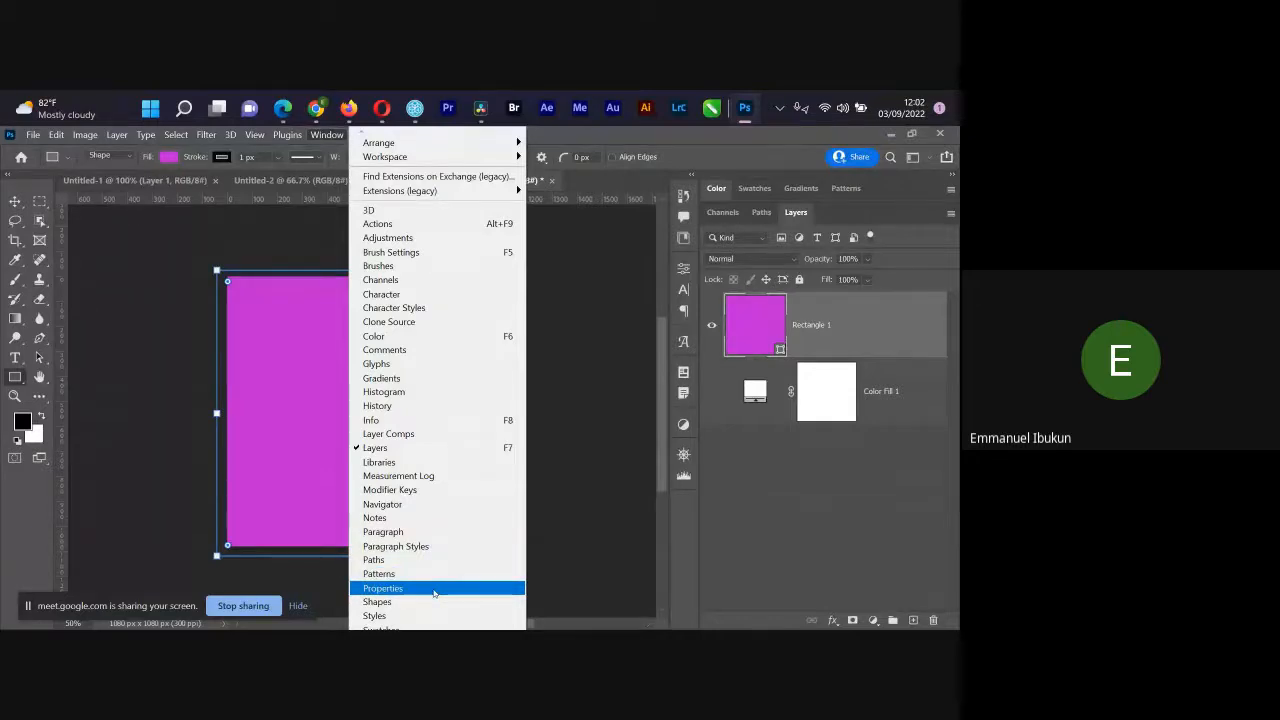
pyautogui.click(433, 590)
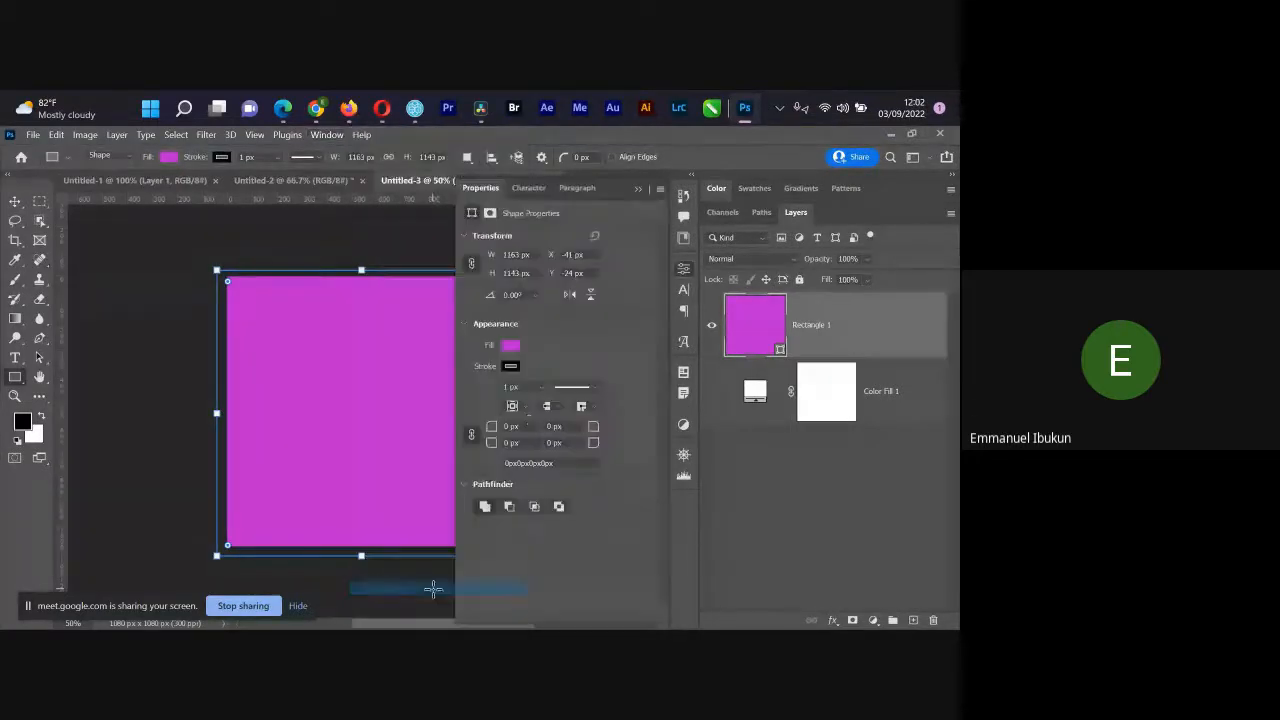
pyautogui.click(326, 134)
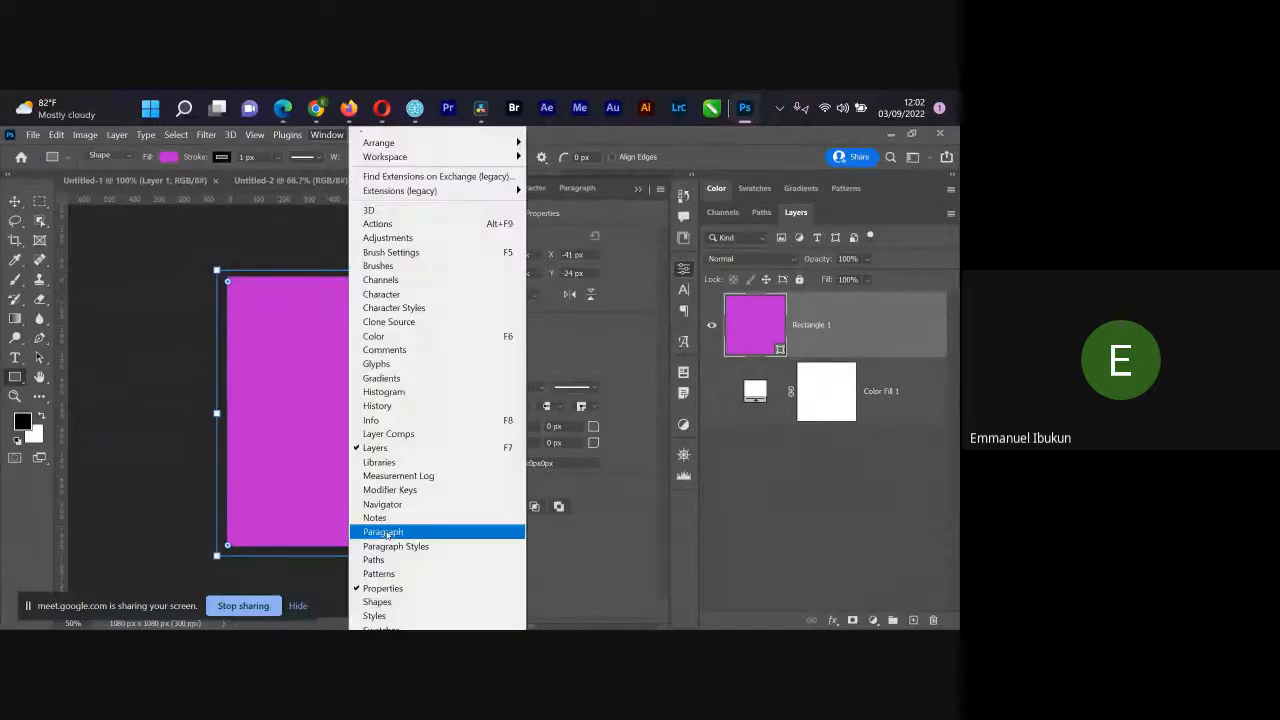
pyautogui.click(404, 592)
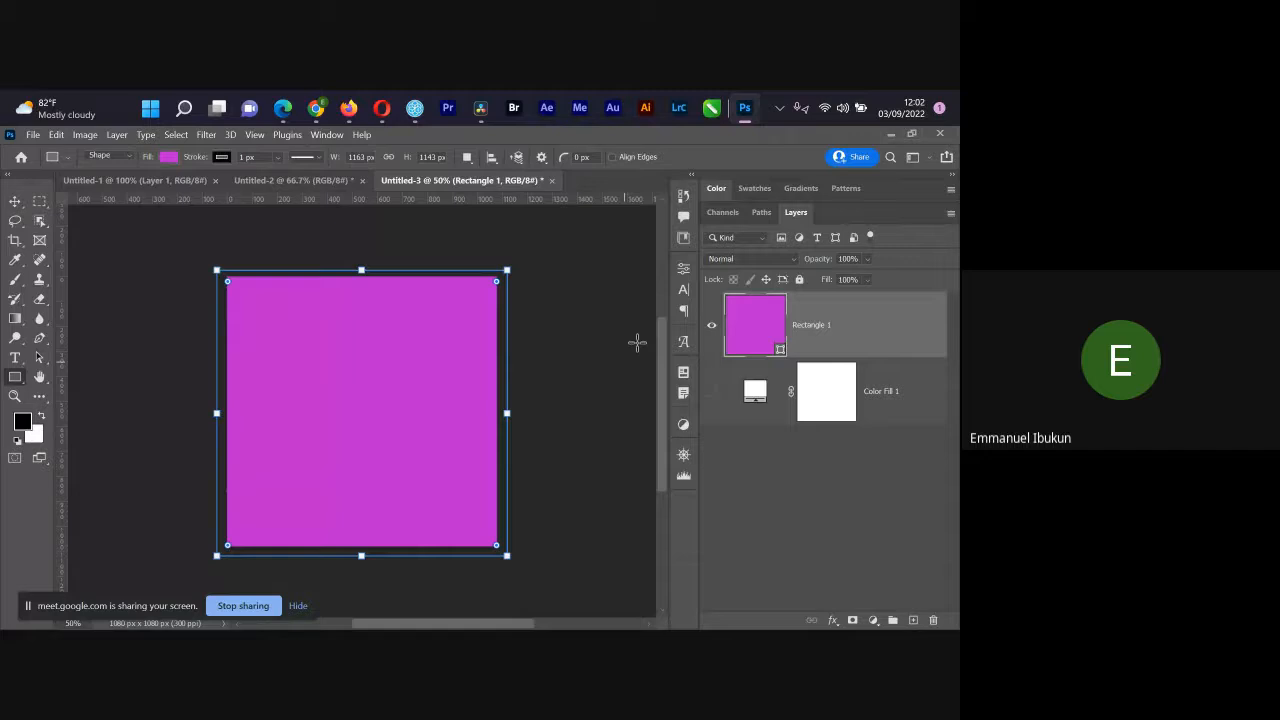
pyautogui.click(684, 268)
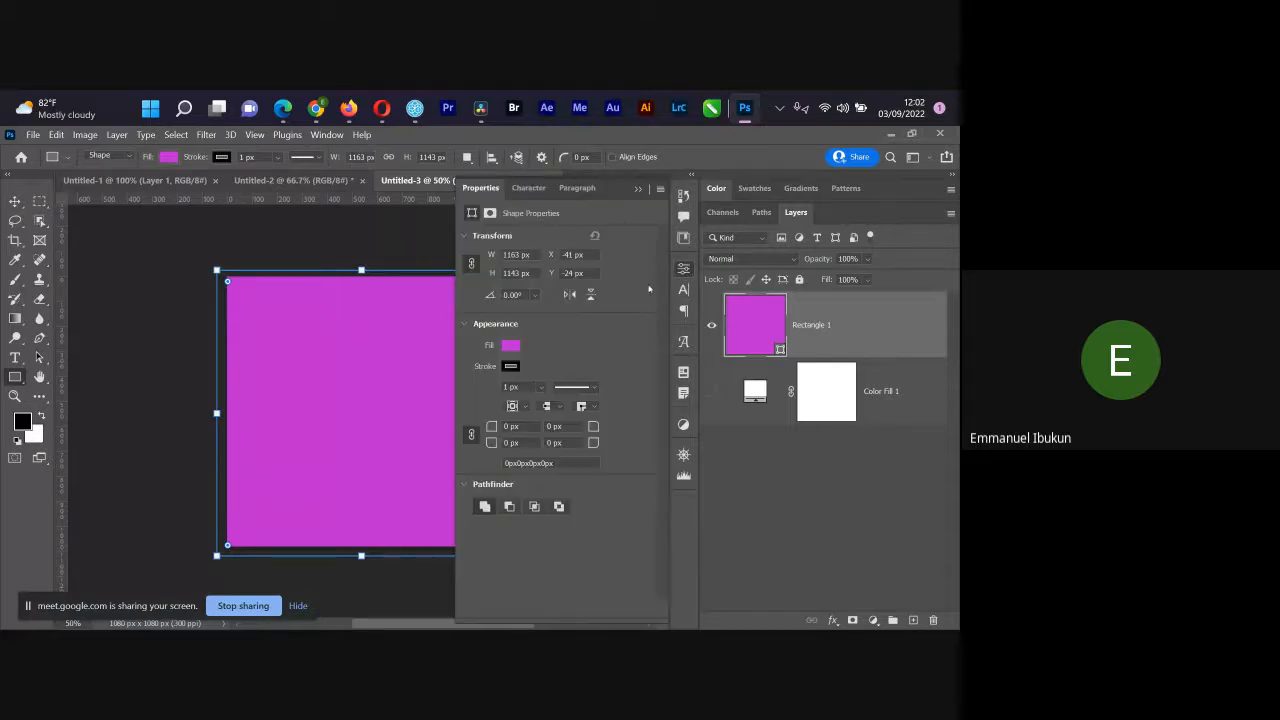
pyautogui.moveTo(297, 400); pyautogui.dragTo(157, 397)
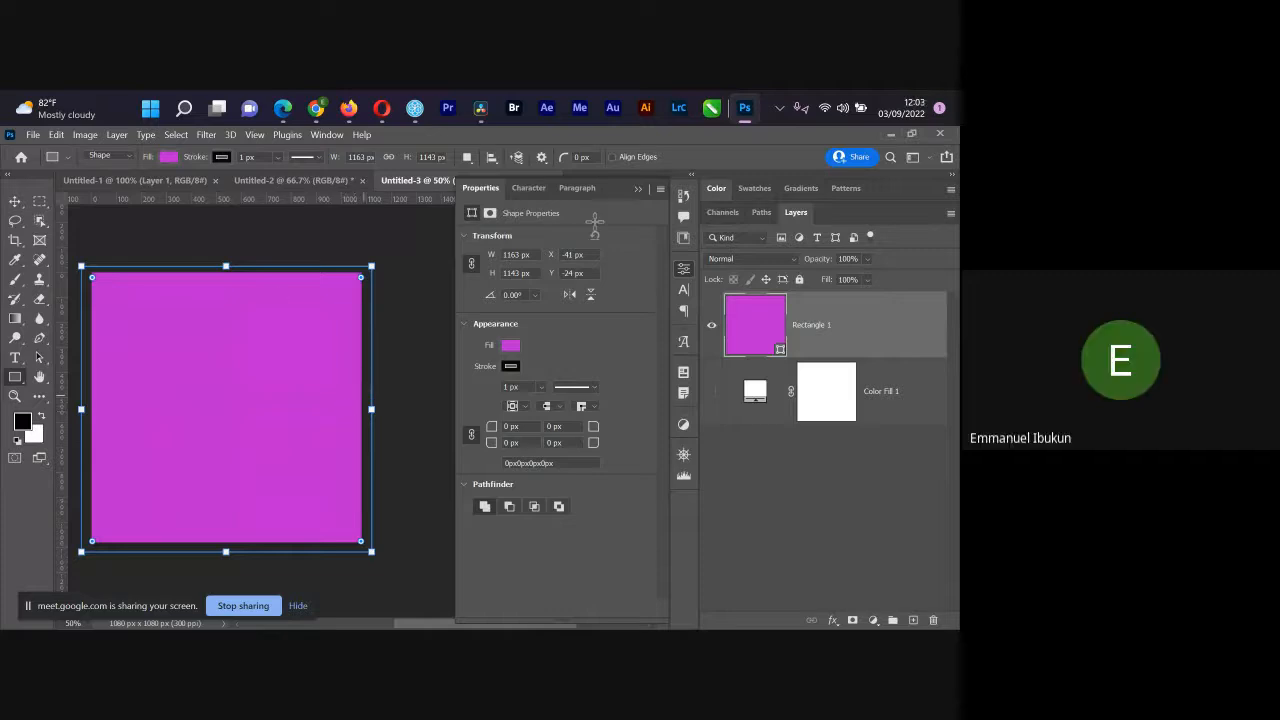
pyautogui.click(640, 190)
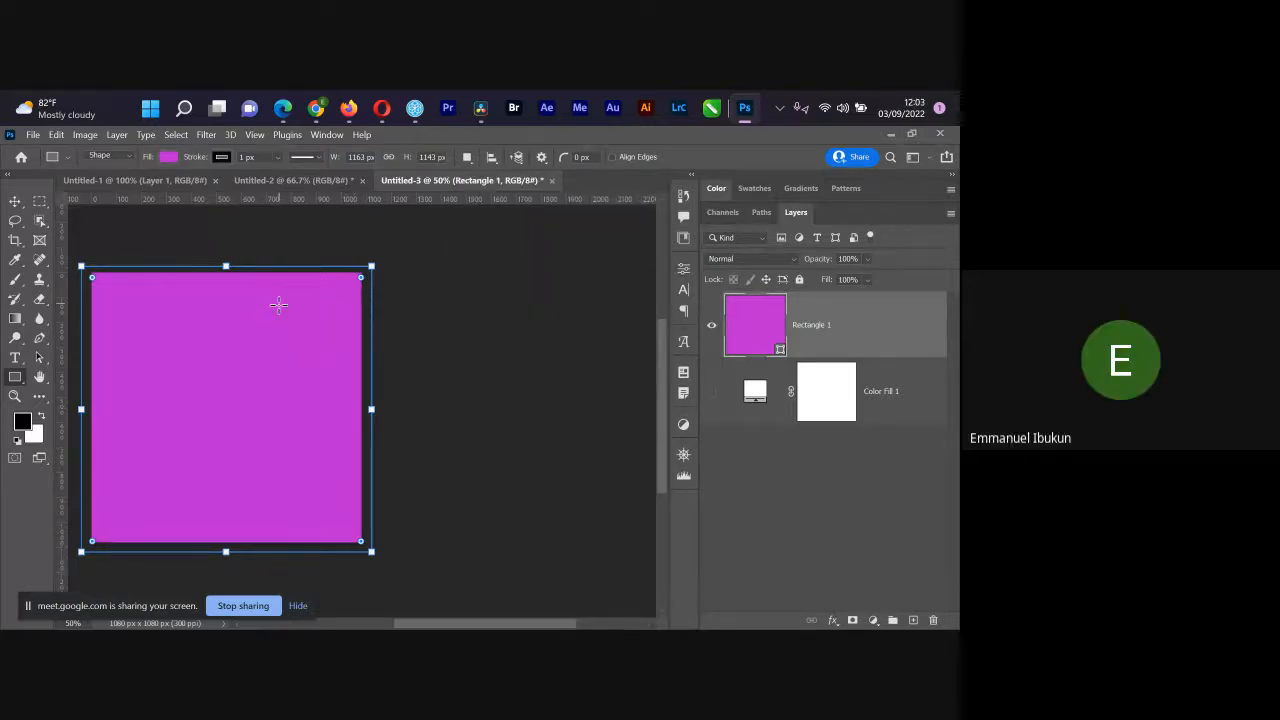
pyautogui.moveTo(278, 305); pyautogui.dragTo(374, 354)
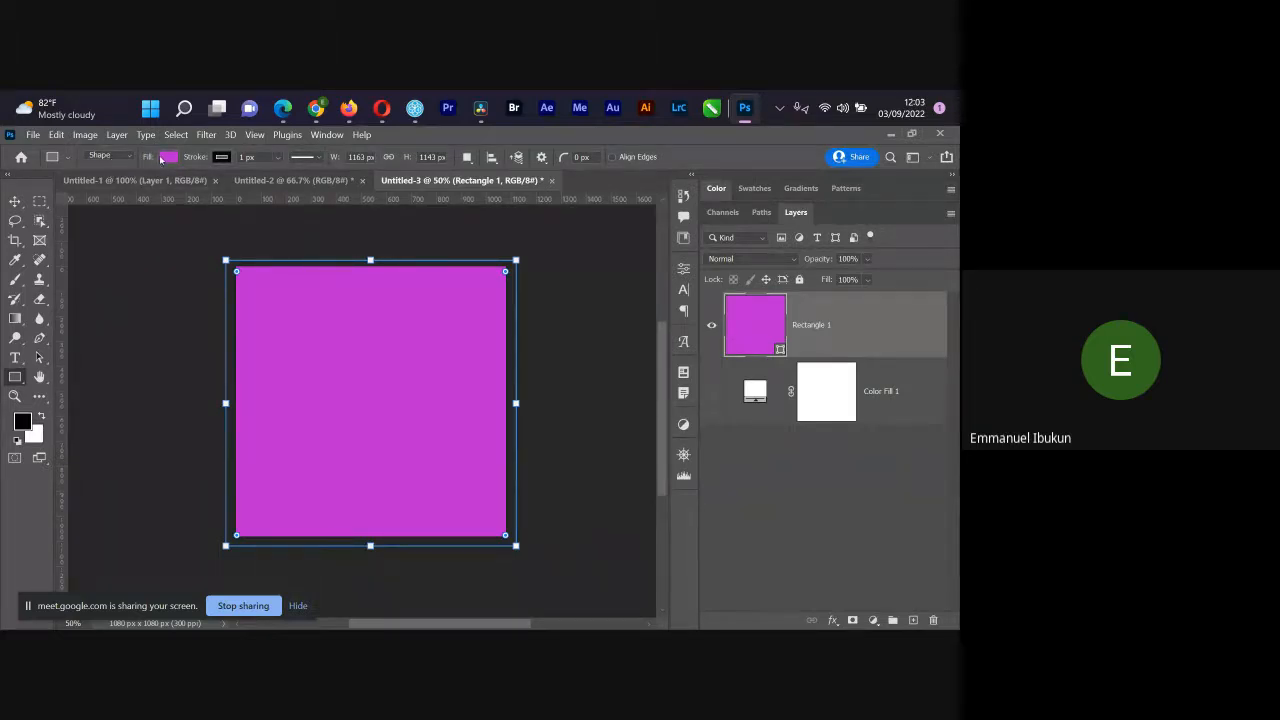
pyautogui.click(276, 160)
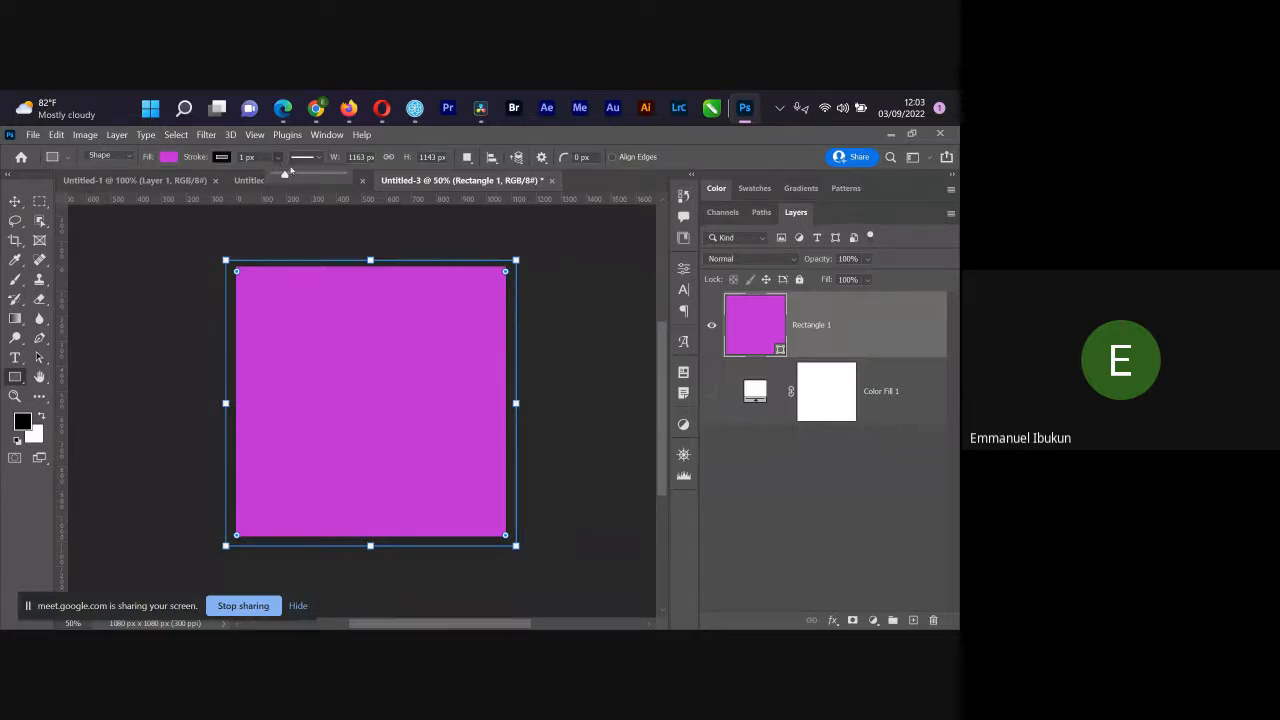
pyautogui.click(681, 157)
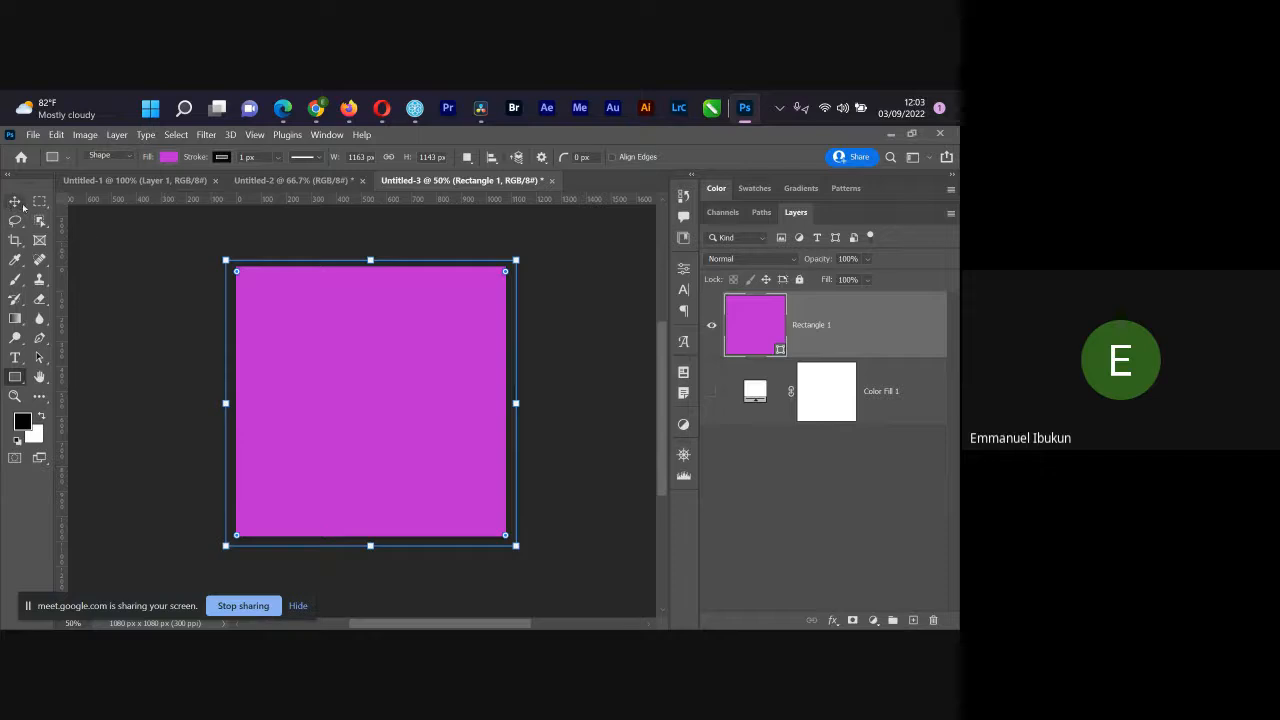
# Step: Switch to the Move tool and lock all attributes of the Rectangle 1 layer
pyautogui.press('v')
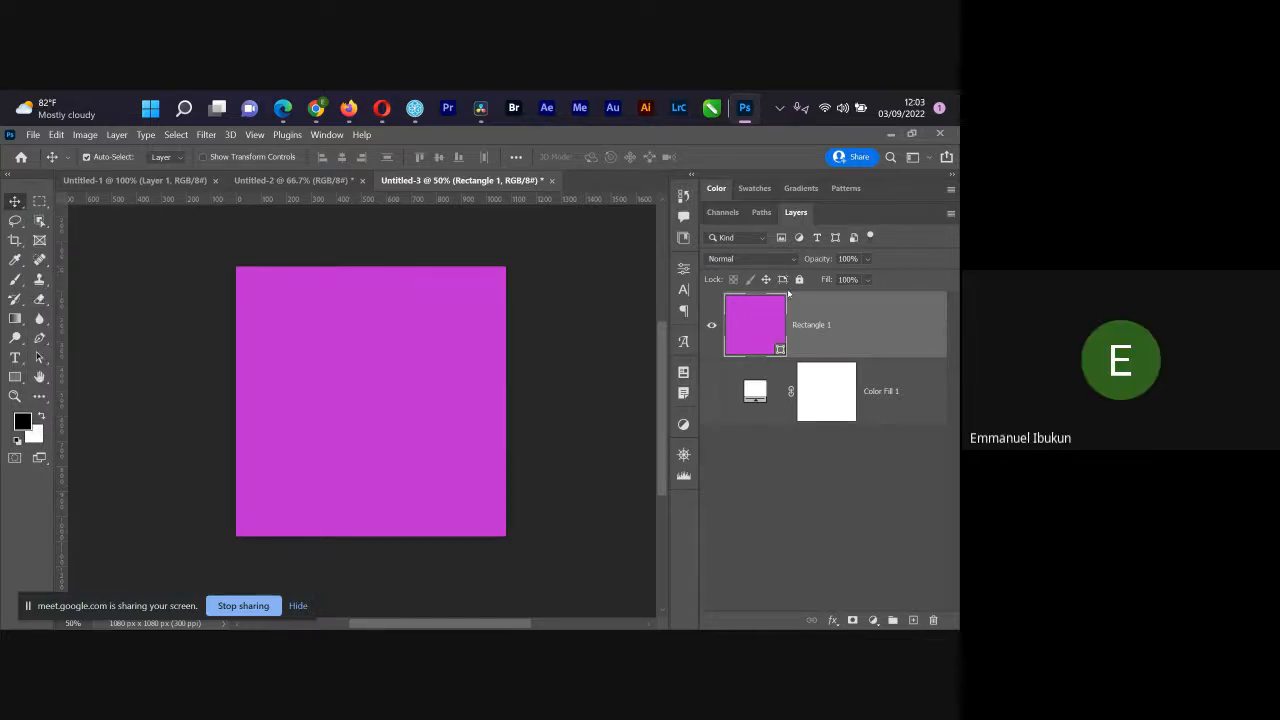
pyautogui.moveTo(360, 365)
pyautogui.mouseDown()
pyautogui.moveTo(412, 365)
pyautogui.moveTo(404, 436)
pyautogui.moveTo(358, 436)
pyautogui.moveTo(361, 377)
pyautogui.moveTo(408, 443)
pyautogui.moveTo(338, 424)
pyautogui.moveTo(280, 444)
pyautogui.moveTo(387, 401)
pyautogui.moveTo(343, 394)
pyautogui.moveTo(363, 363)
pyautogui.moveTo(363, 401)
pyautogui.moveTo(369, 371)
pyautogui.mouseUp()
pyautogui.click(798, 280)
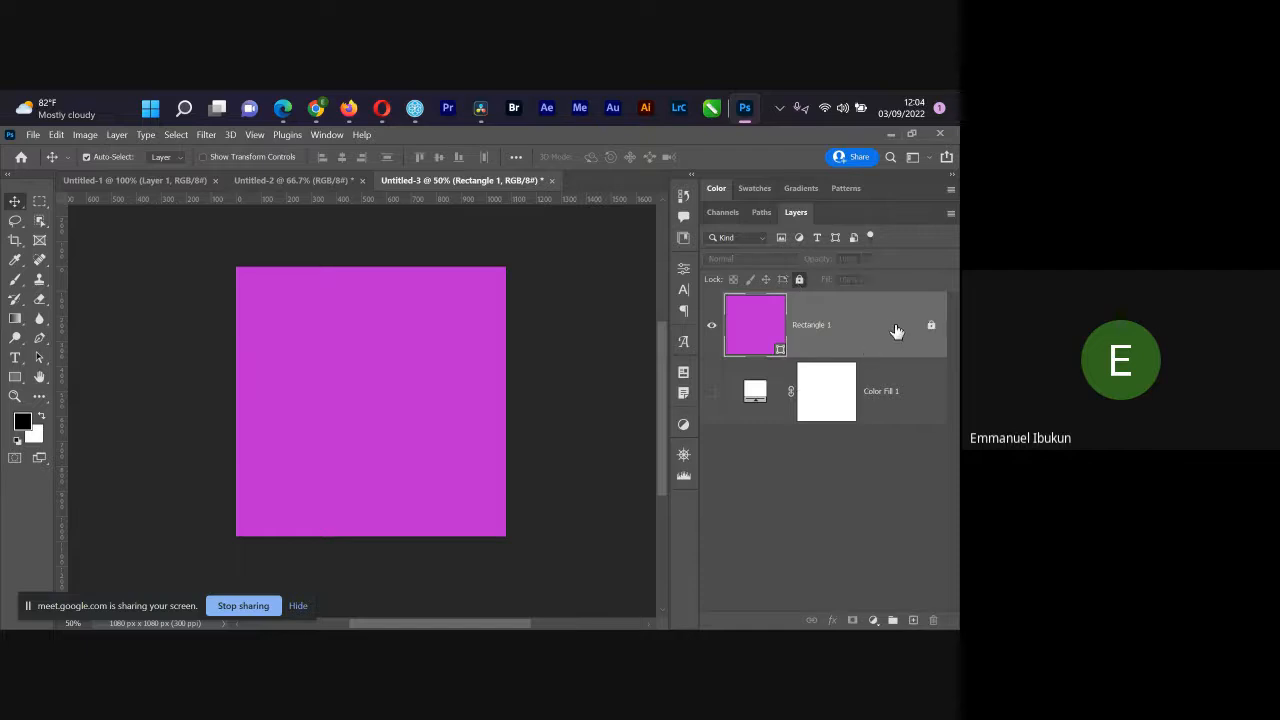
pyautogui.click(798, 280)
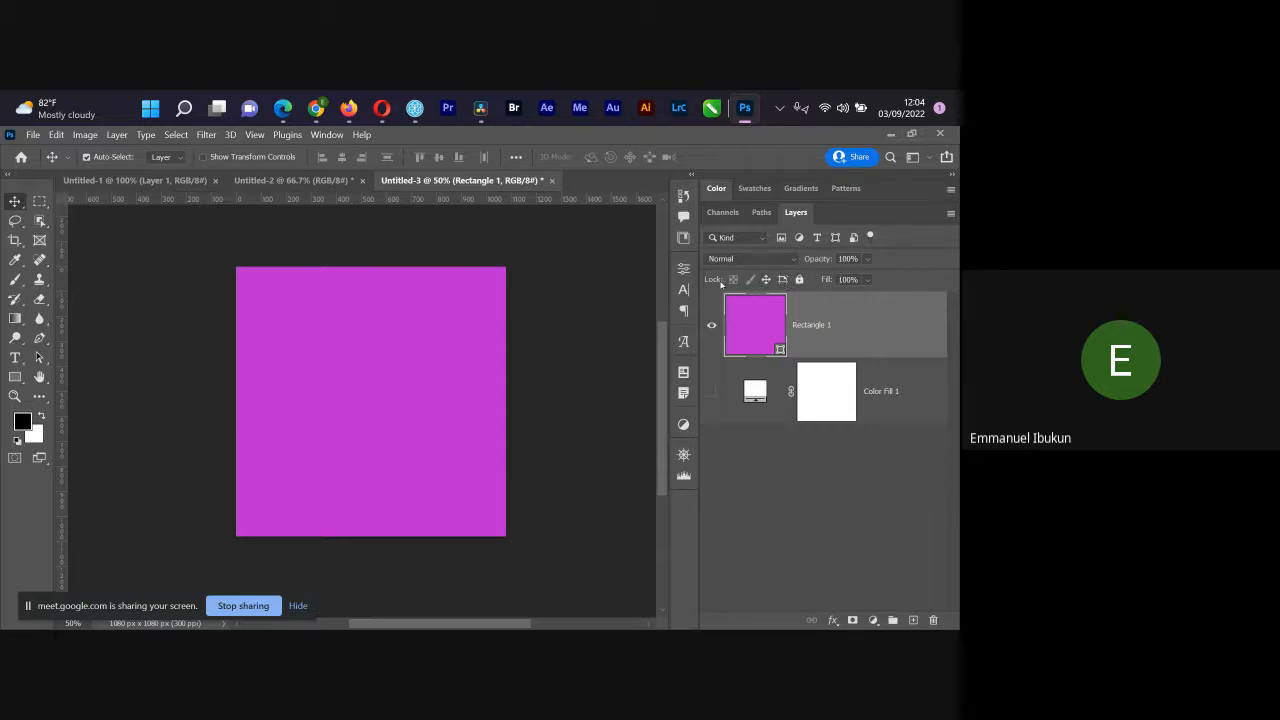
pyautogui.click(800, 280)
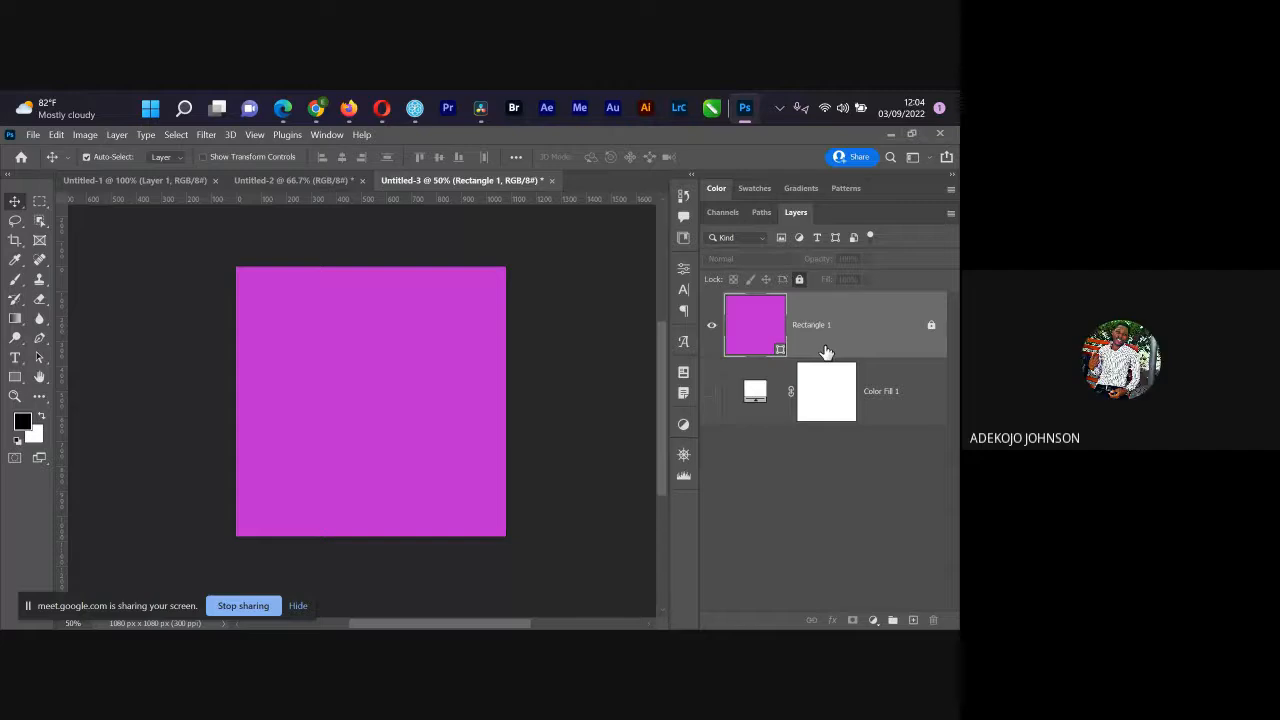
# Step: Try to move the locked magenta rectangle around the canvas, and reselect its layer
pyautogui.moveTo(408, 407); pyautogui.dragTo(331, 383)
pyautogui.moveTo(437, 346); pyautogui.dragTo(257, 434)
pyautogui.moveTo(258, 317); pyautogui.dragTo(456, 506)
pyautogui.moveTo(258, 292); pyautogui.dragTo(423, 487)
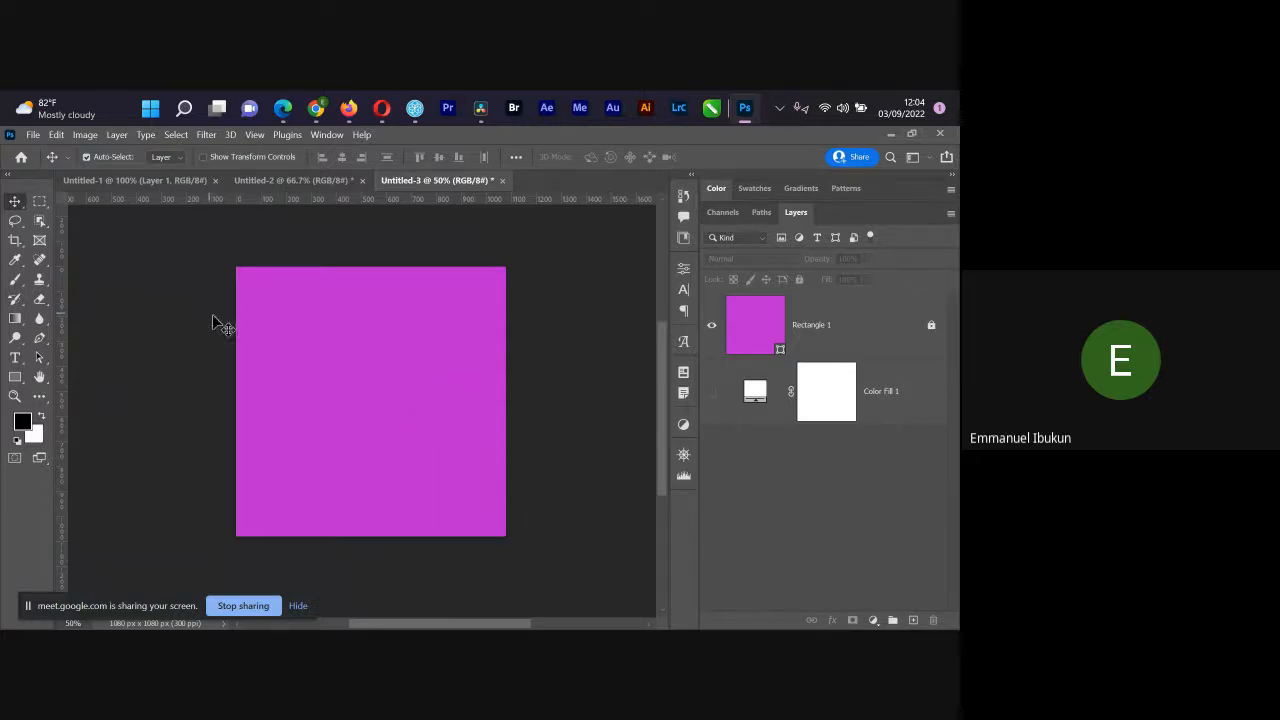
pyautogui.moveTo(222, 316); pyautogui.dragTo(409, 472)
pyautogui.moveTo(383, 377); pyautogui.dragTo(490, 484)
pyautogui.moveTo(186, 267); pyautogui.dragTo(289, 369)
pyautogui.moveTo(339, 312); pyautogui.dragTo(532, 478)
pyautogui.click(840, 320)
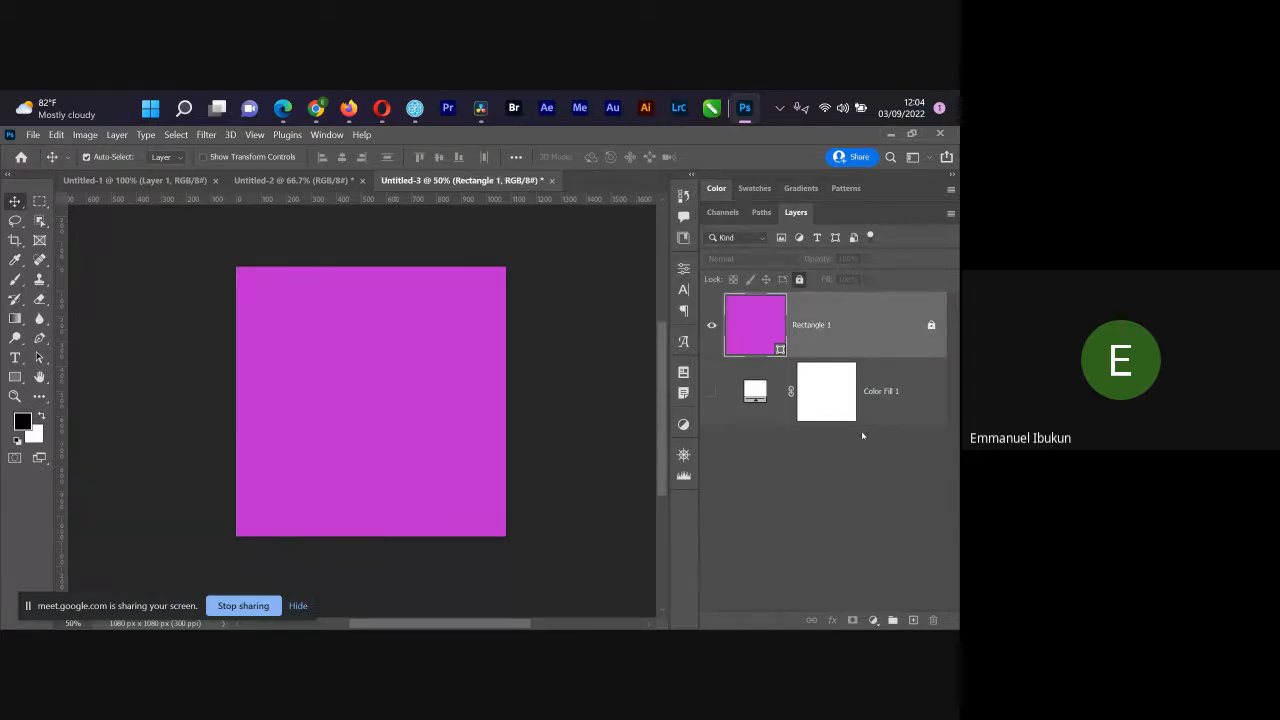
# Step: Show Color Fill 1 instead of Rectangle 1 and change its fill color to a deep blue
pyautogui.click(715, 330)
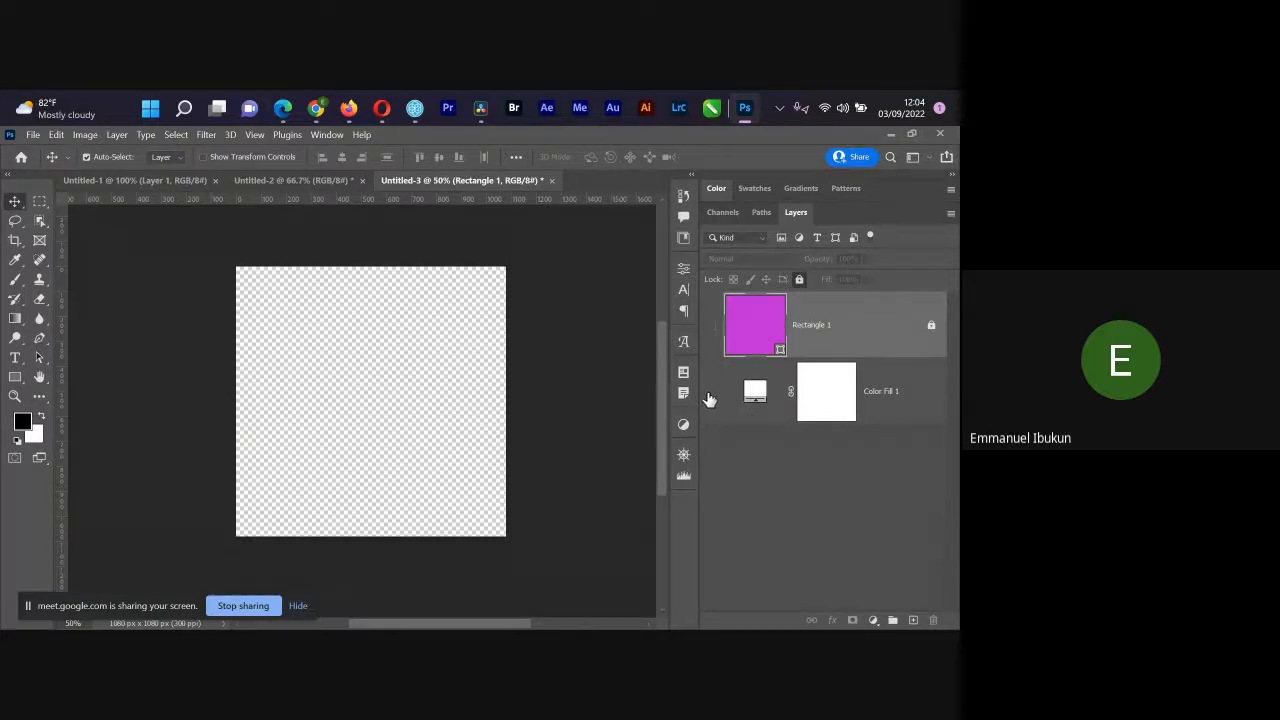
pyautogui.click(711, 392)
pyautogui.click(758, 390)
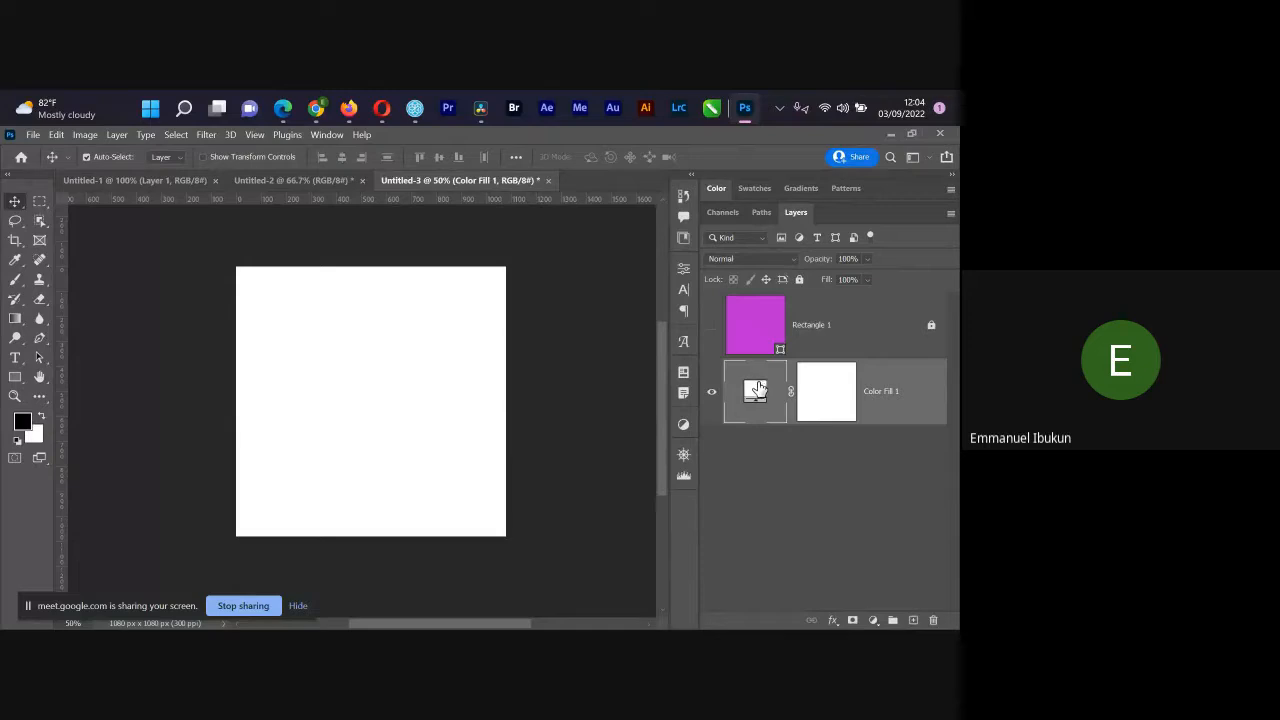
pyautogui.doubleClick(758, 390)
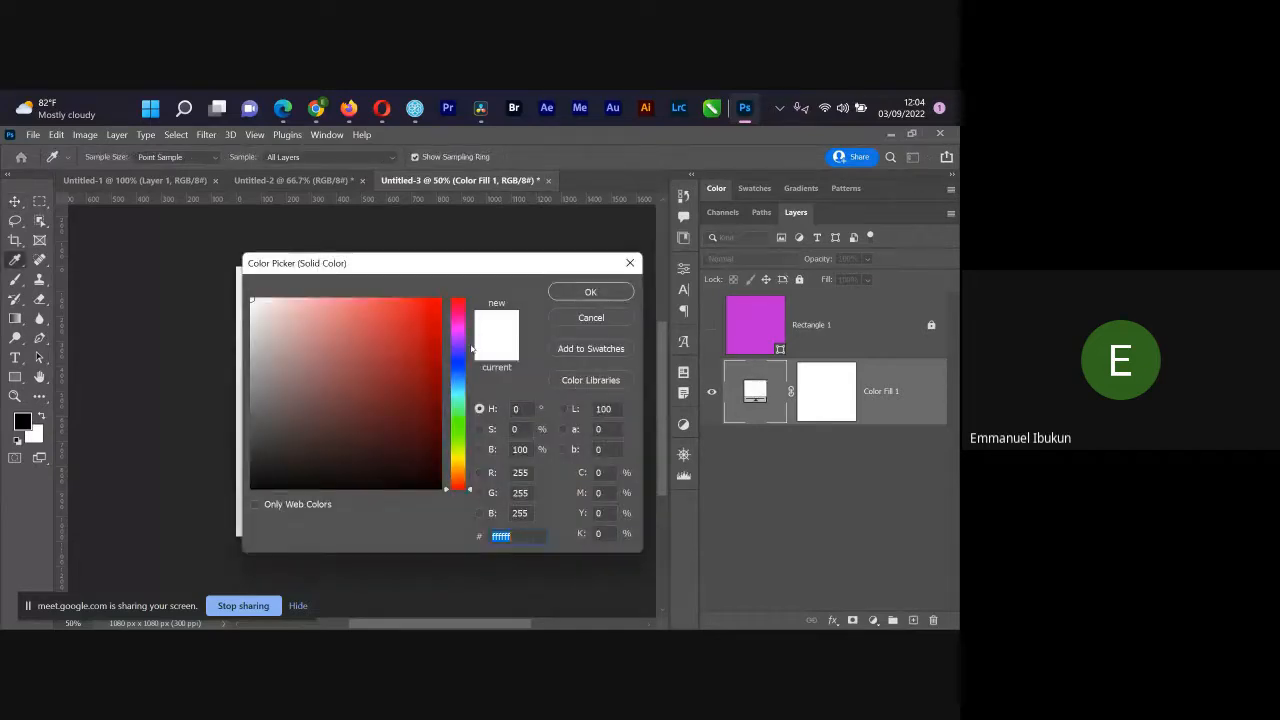
pyautogui.moveTo(472, 348); pyautogui.dragTo(468, 360)
pyautogui.click(436, 355)
pyautogui.click(612, 296)
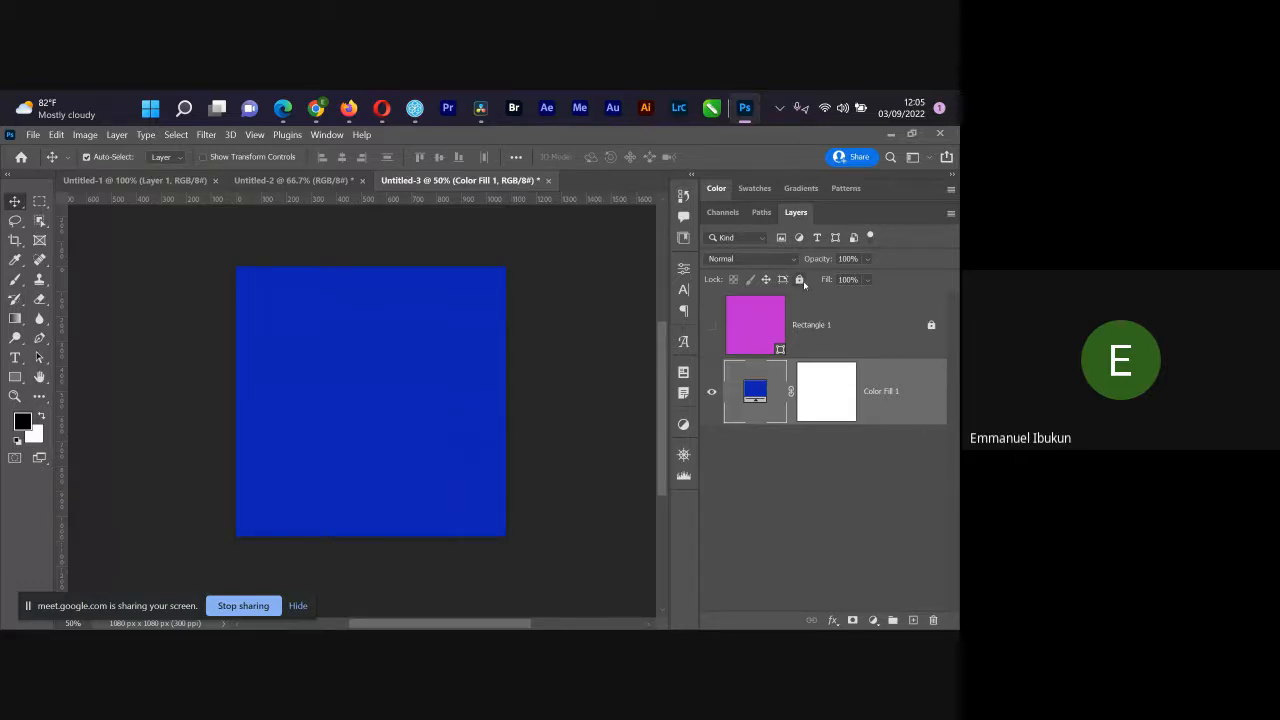
# Step: Lock Color Fill 1, try to move the blue fill on the canvas, and unlock the layer again
pyautogui.moveTo(436, 332); pyautogui.dragTo(324, 454)
pyautogui.moveTo(489, 288); pyautogui.dragTo(363, 434)
pyautogui.moveTo(444, 357); pyautogui.dragTo(191, 520)
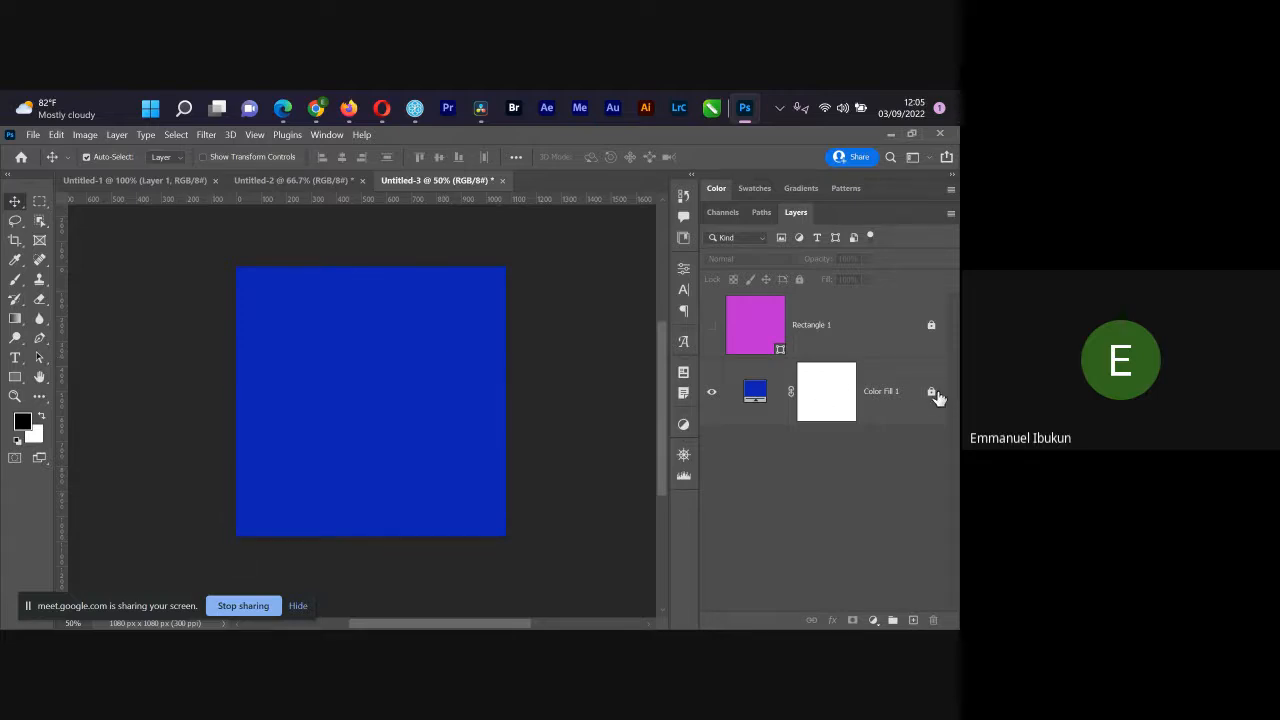
# Step: Hide Color Fill 1, show Rectangle 1 again, and select the Rectangle 1 layer
pyautogui.click(683, 392)
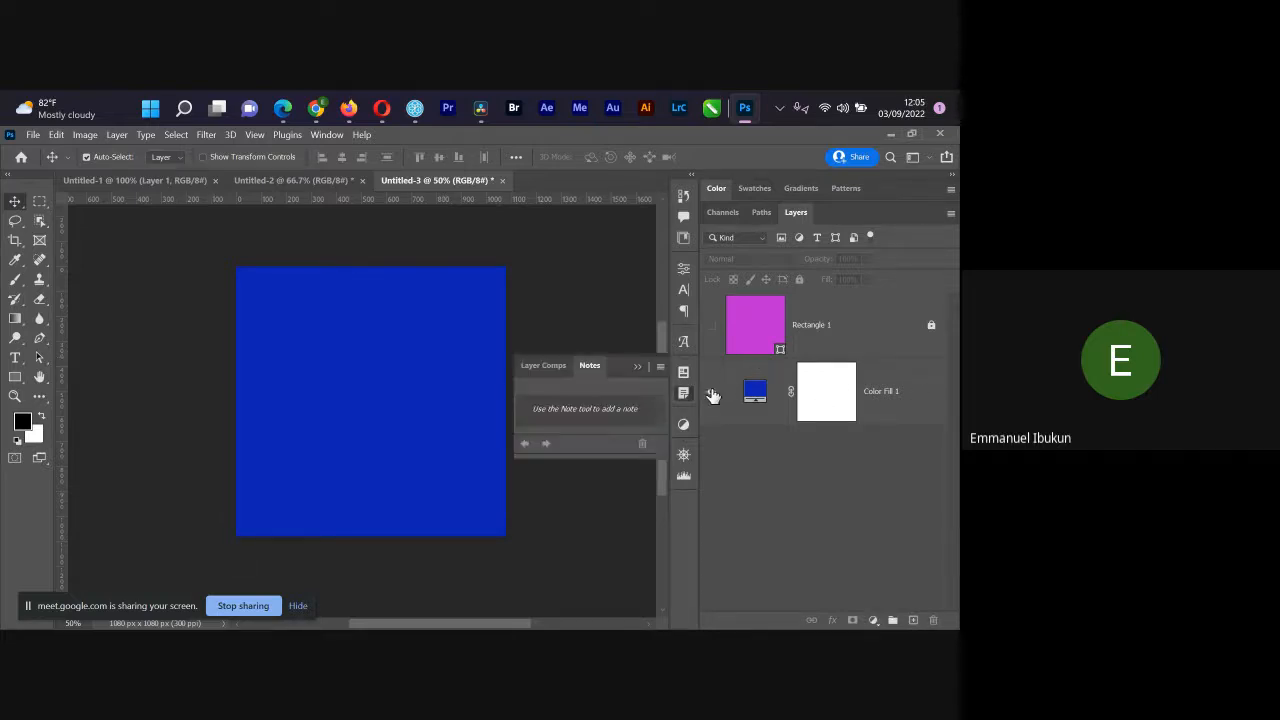
pyautogui.click(711, 391)
pyautogui.click(714, 327)
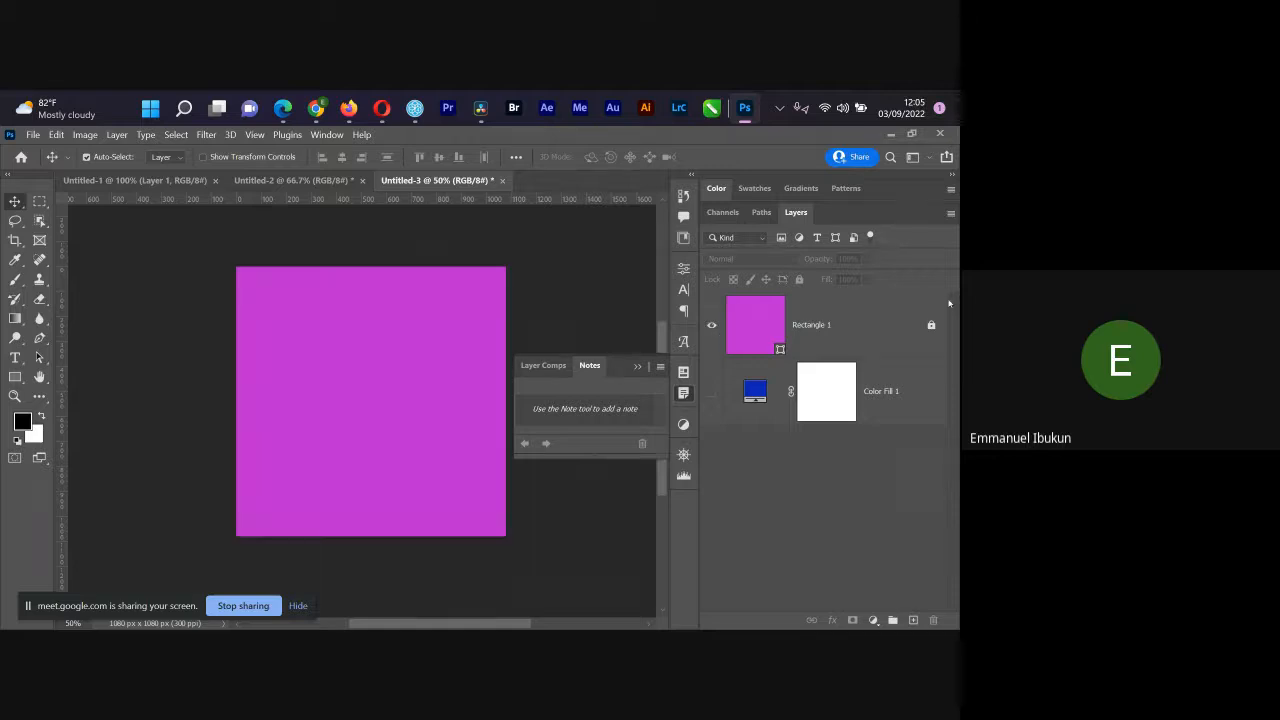
pyautogui.click(923, 327)
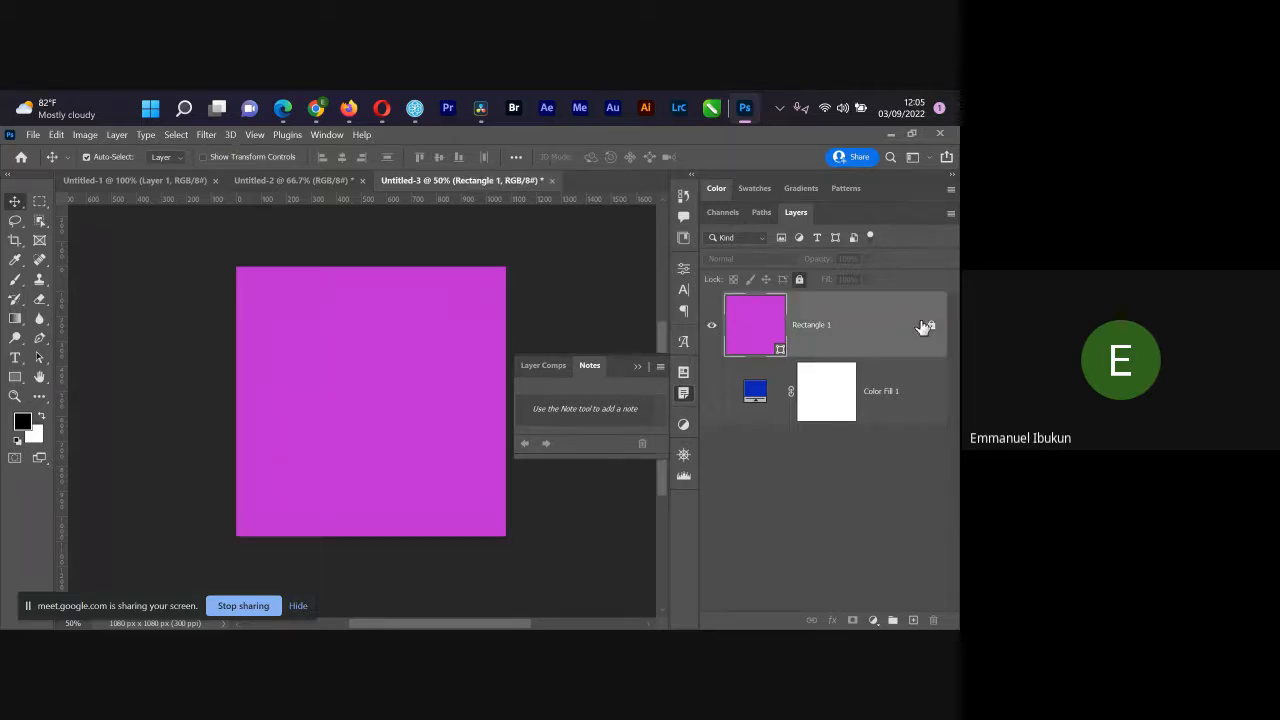
# Step: Unlock Rectangle 1 and move the magenta rectangle toward the canvas's lower-left corner
pyautogui.click(637, 366)
pyautogui.moveTo(468, 388); pyautogui.dragTo(306, 446)
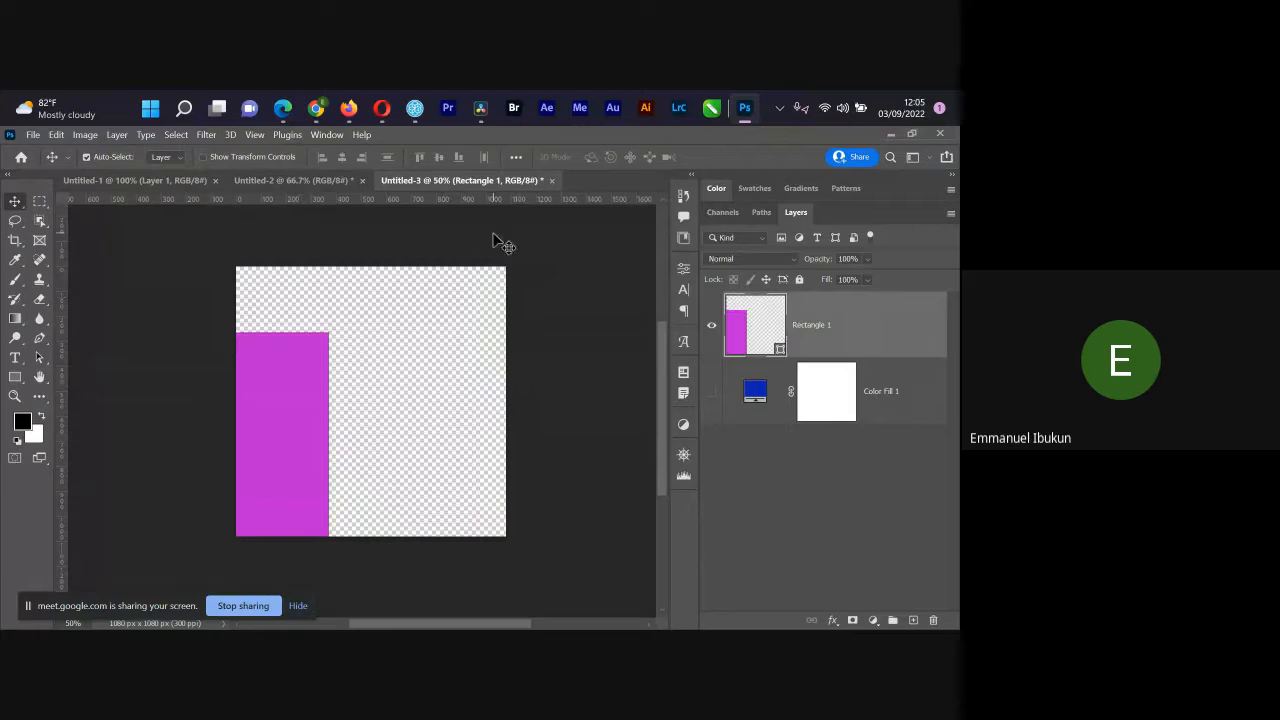
pyautogui.moveTo(493, 240); pyautogui.dragTo(287, 404)
pyautogui.click(556, 415)
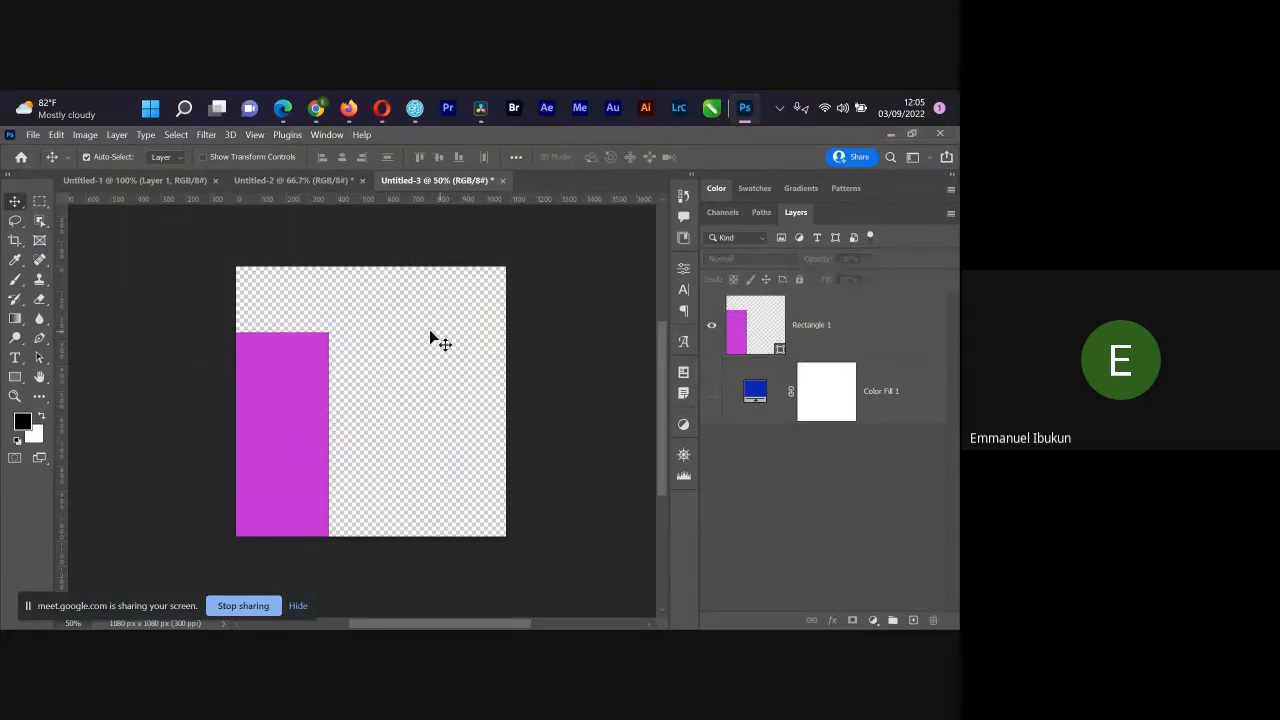
pyautogui.moveTo(477, 296); pyautogui.dragTo(262, 413)
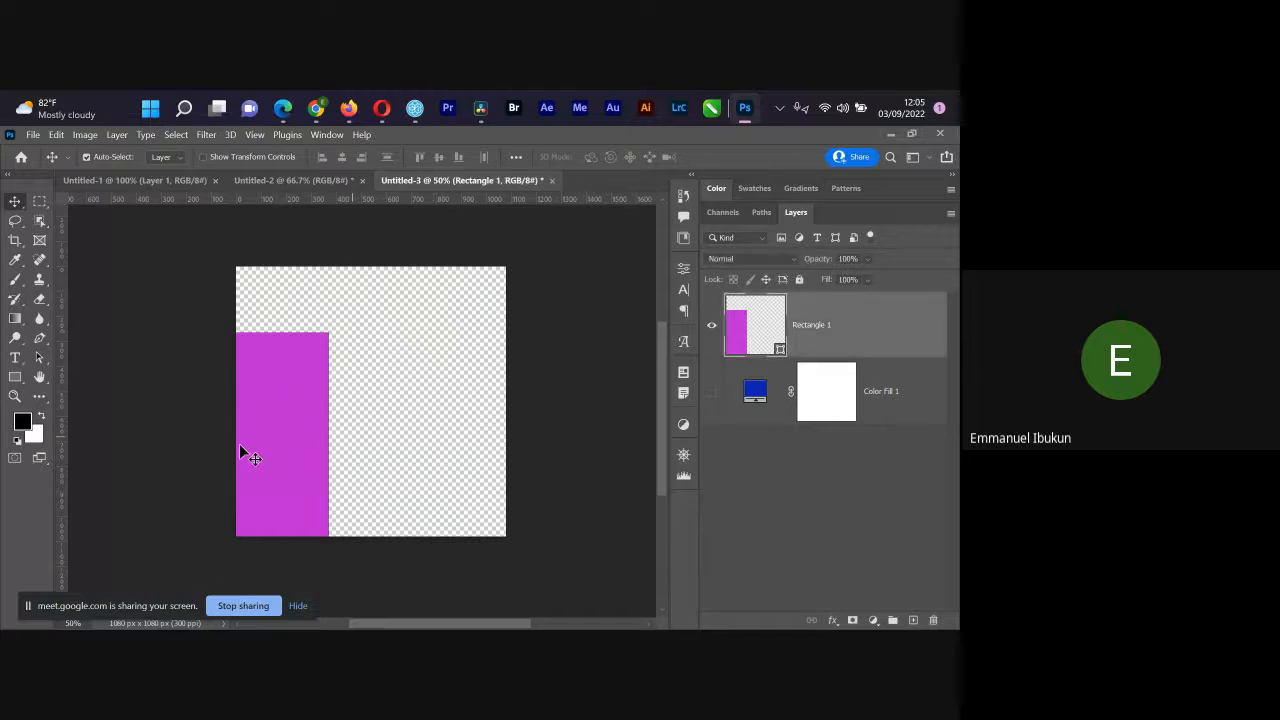
# Step: Move the magenta rectangle back over most of the canvas, leaving narrow transparent strips along the top and right edges
pyautogui.click(545, 408)
pyautogui.moveTo(466, 282); pyautogui.dragTo(286, 423)
pyautogui.moveTo(452, 308); pyautogui.dragTo(301, 393)
pyautogui.moveTo(369, 298); pyautogui.dragTo(257, 409)
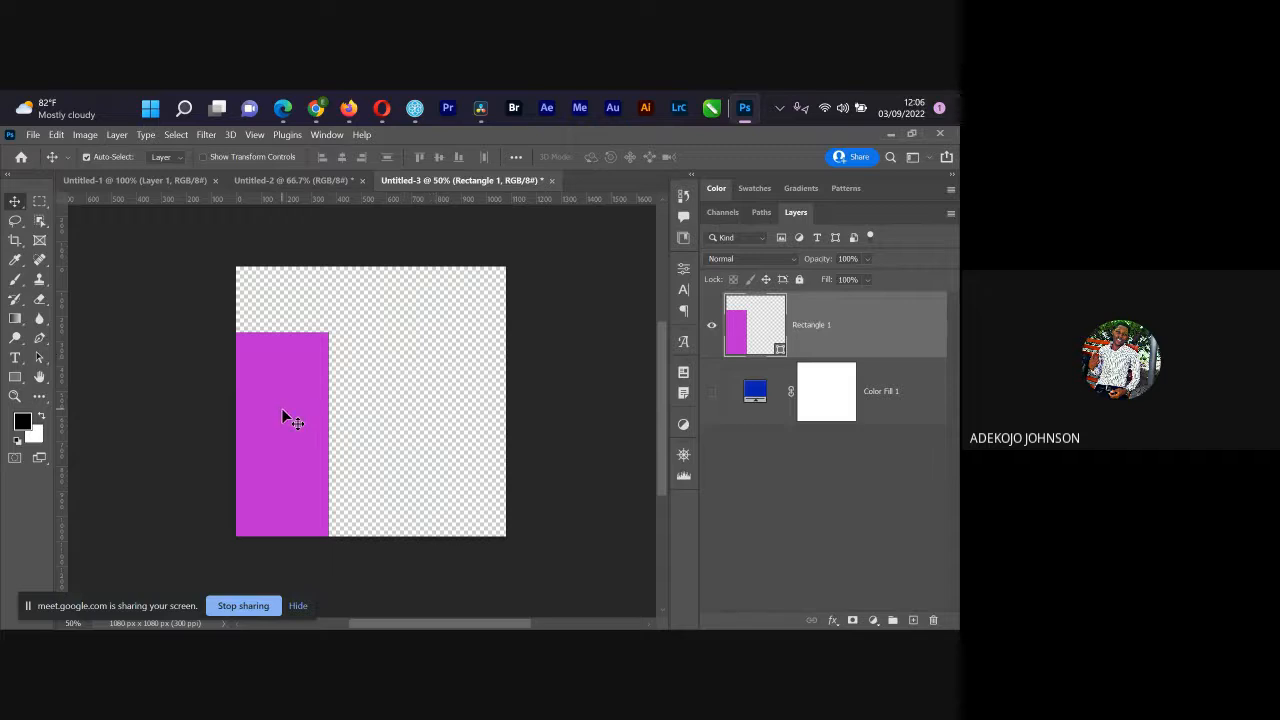
pyautogui.moveTo(282, 410); pyautogui.dragTo(450, 369)
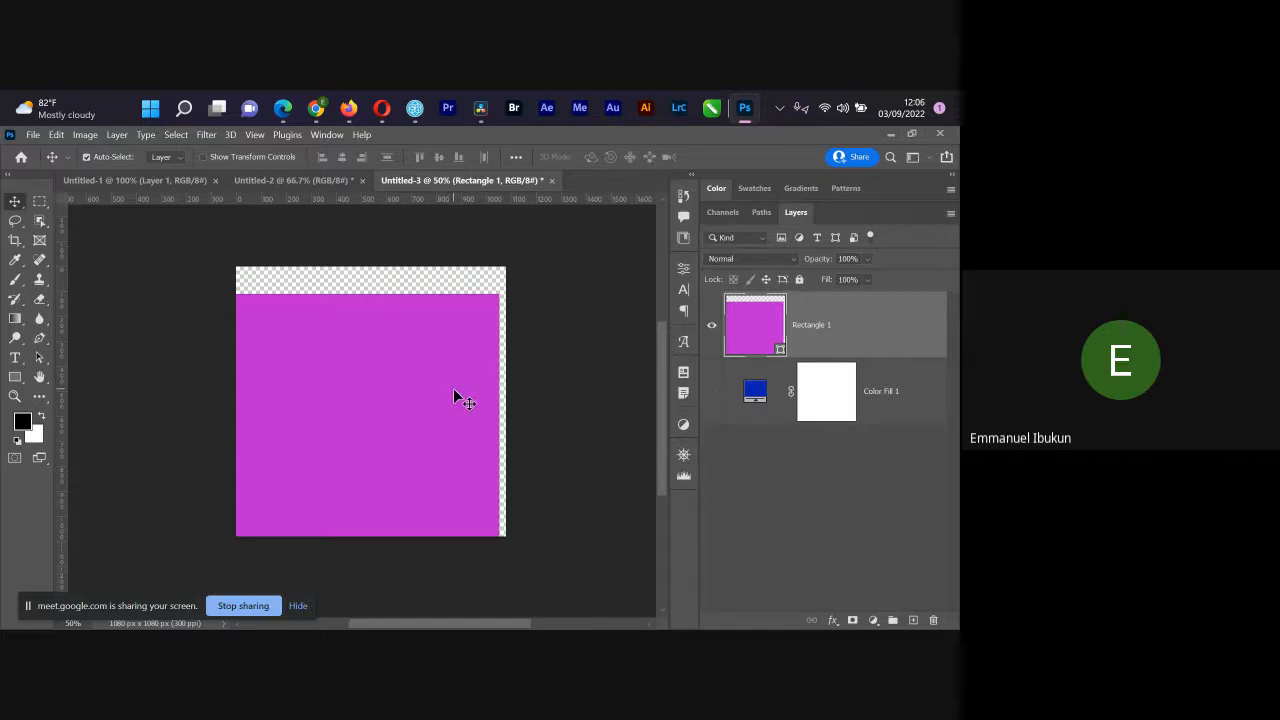
# Step: Draw a thin test rectangle about 399 x 29 px over the magenta rectangle and delete it
pyautogui.press('u')
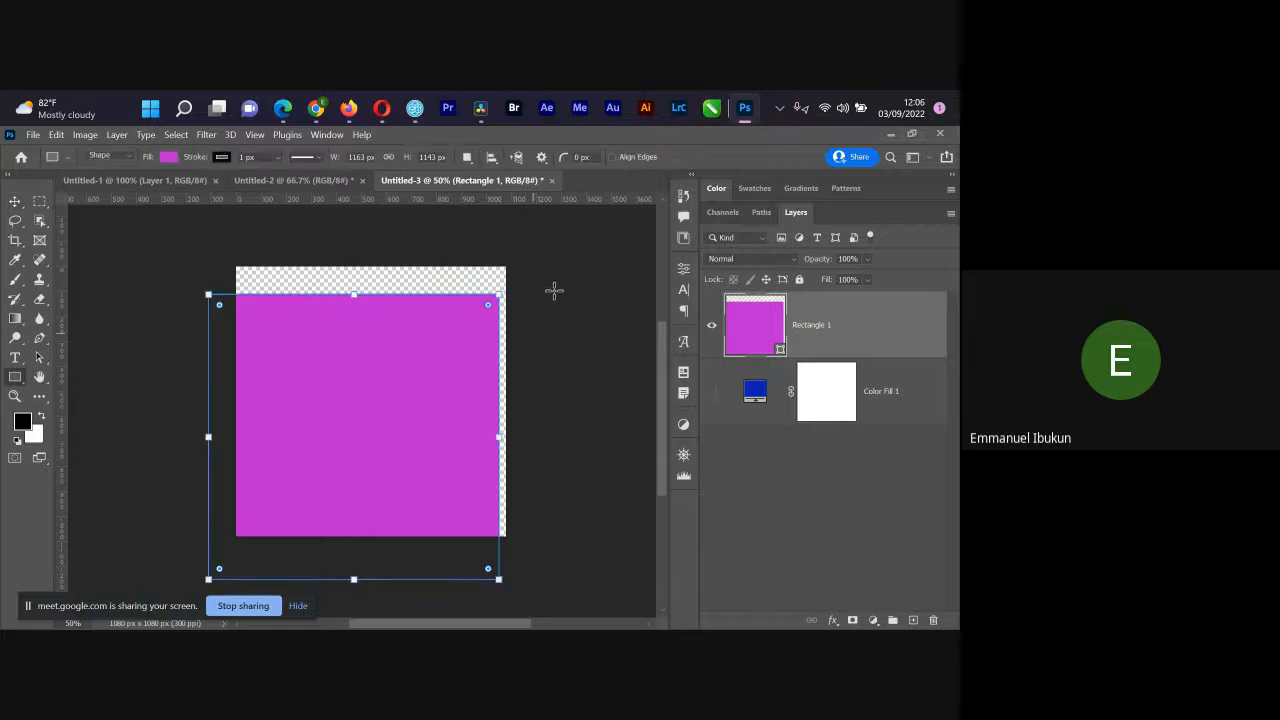
pyautogui.moveTo(374, 371); pyautogui.dragTo(474, 370)
pyautogui.click(636, 190)
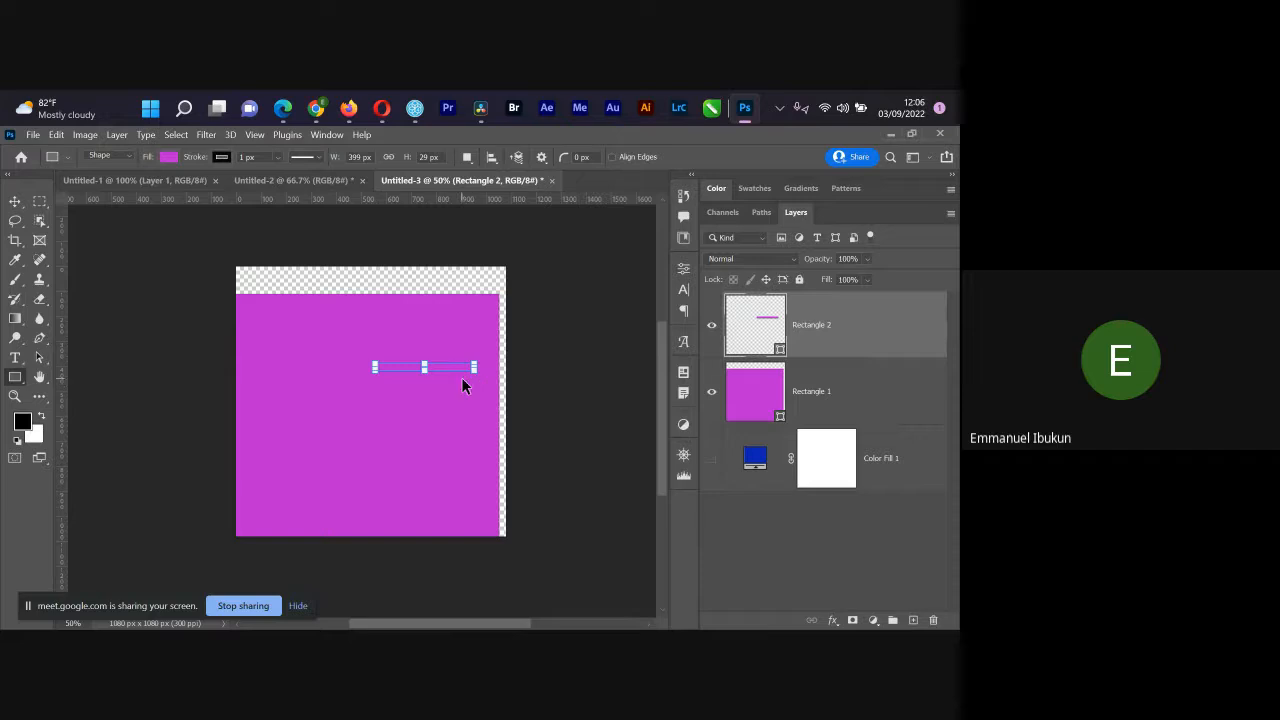
pyautogui.press('Delete')
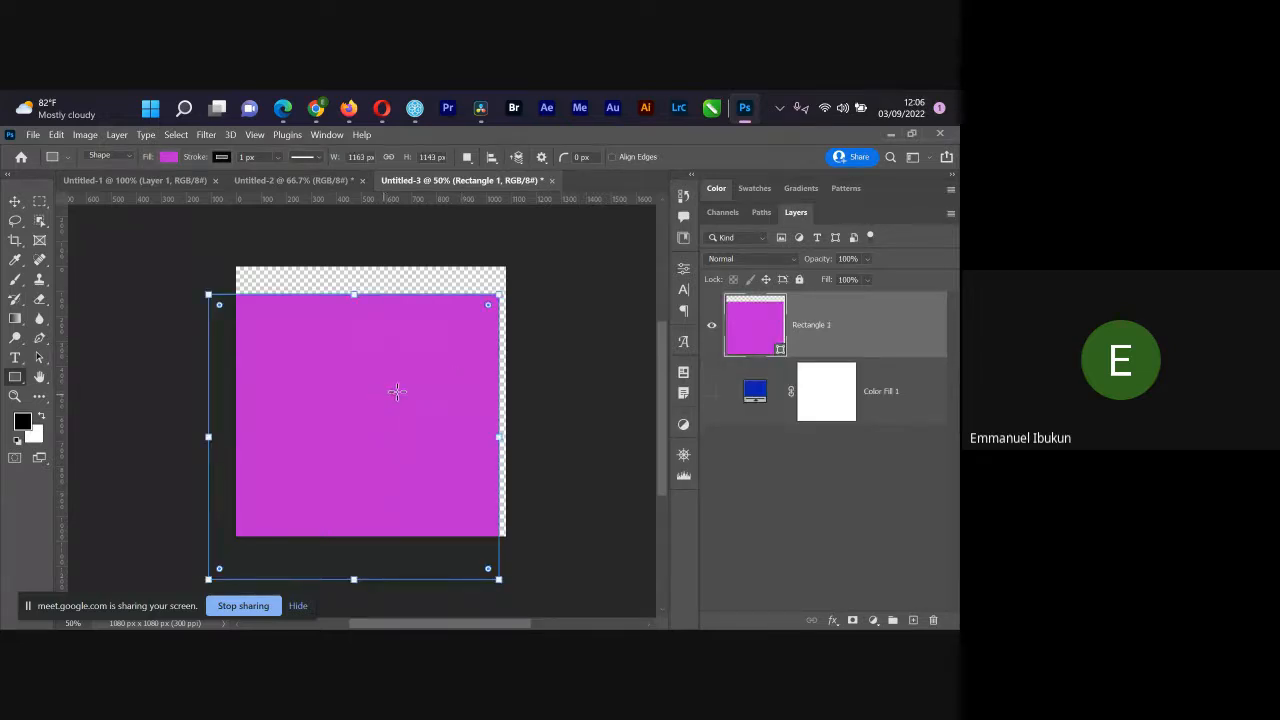
# Step: Draw two more test rectangles, about 718 x 623 px and 181 x 169 px, across the canvas edges and delete both
pyautogui.moveTo(428, 326); pyautogui.dragTo(605, 481)
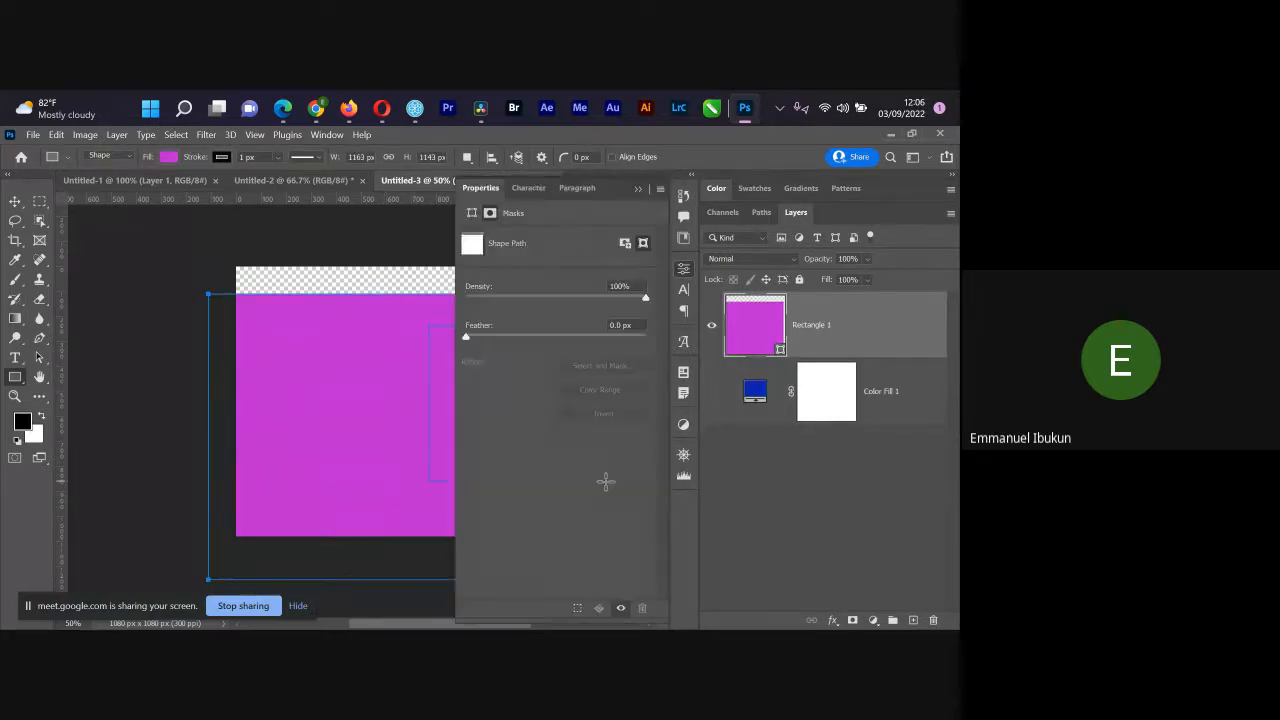
pyautogui.click(639, 189)
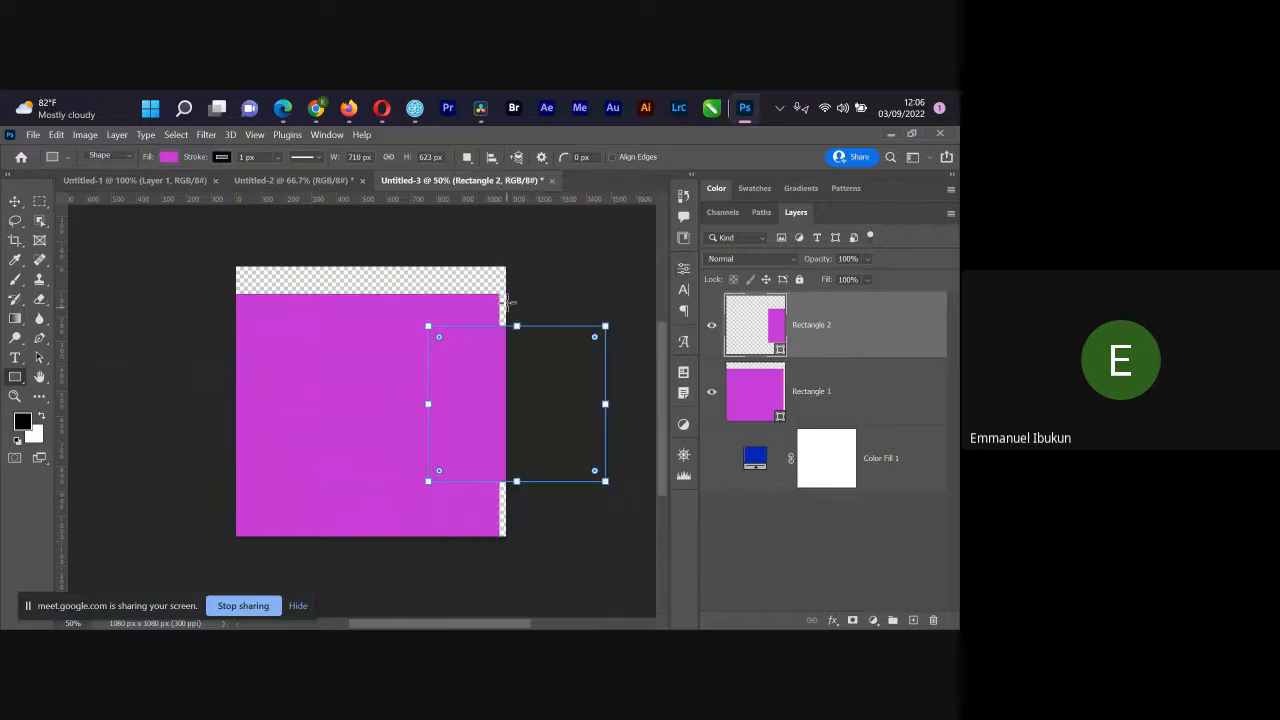
pyautogui.moveTo(507, 251); pyautogui.dragTo(462, 293)
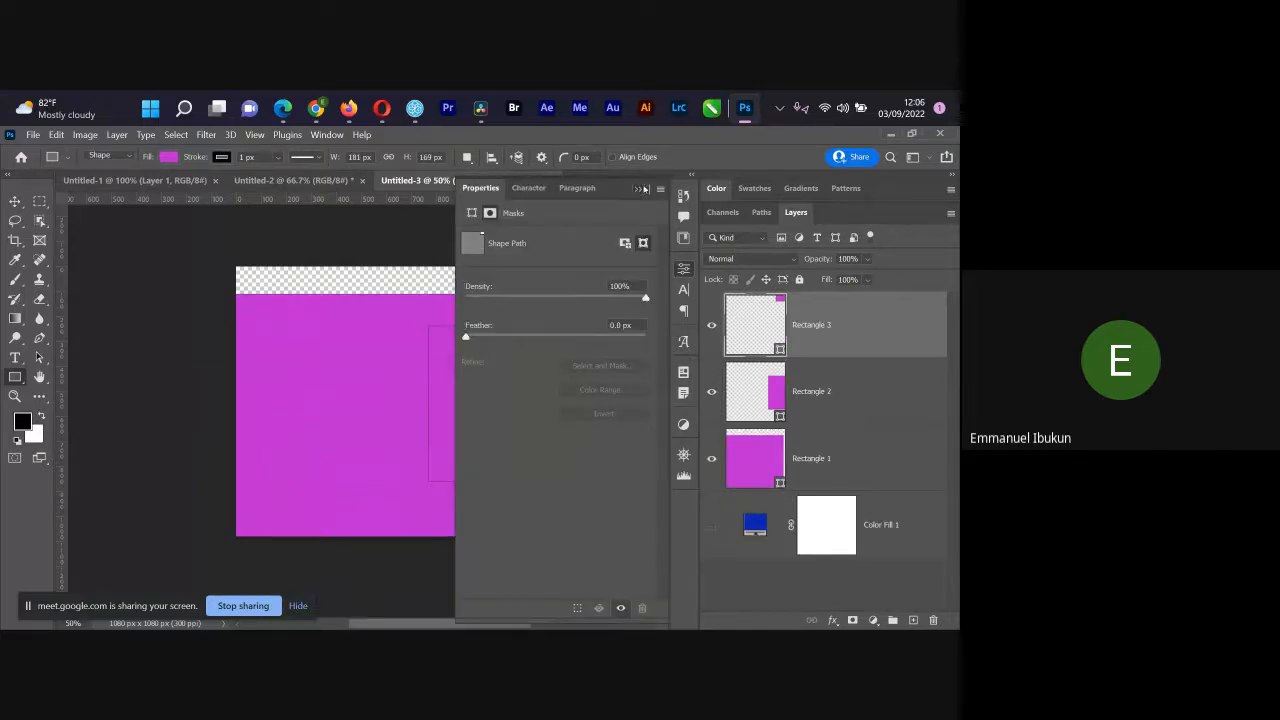
pyautogui.click(645, 188)
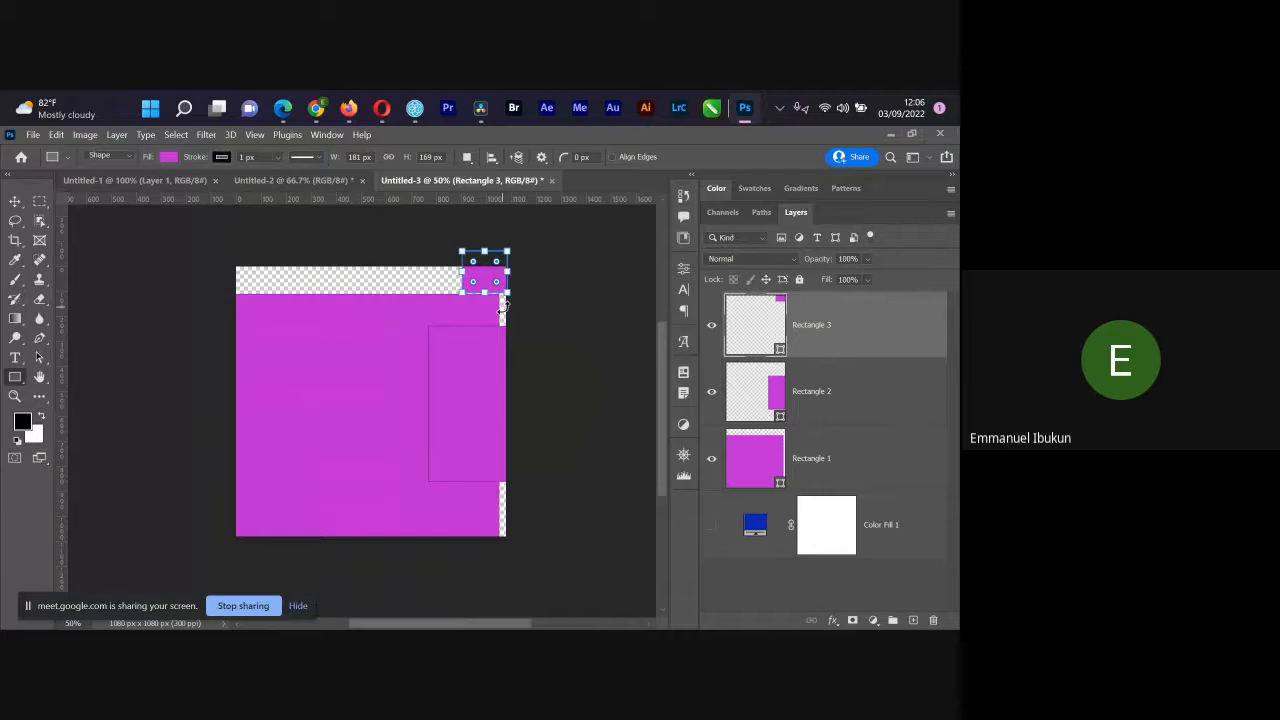
pyautogui.press('Delete')
pyautogui.press('Delete')
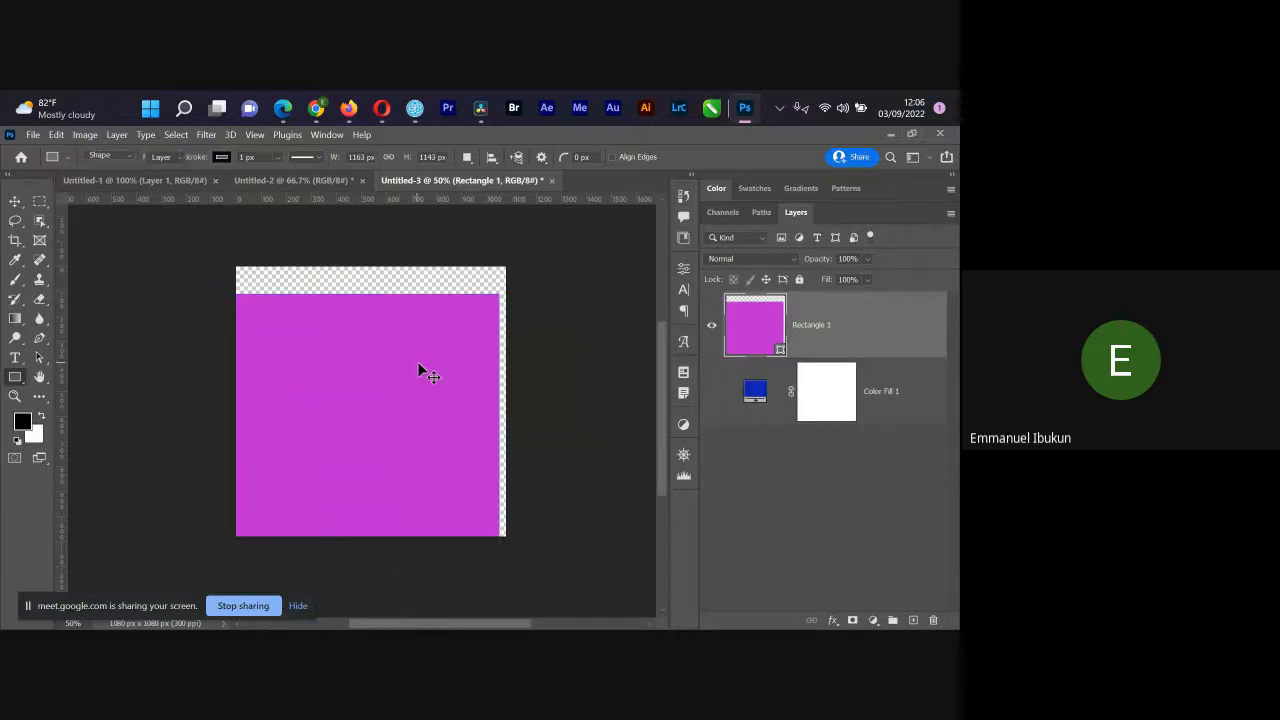
pyautogui.press('v')
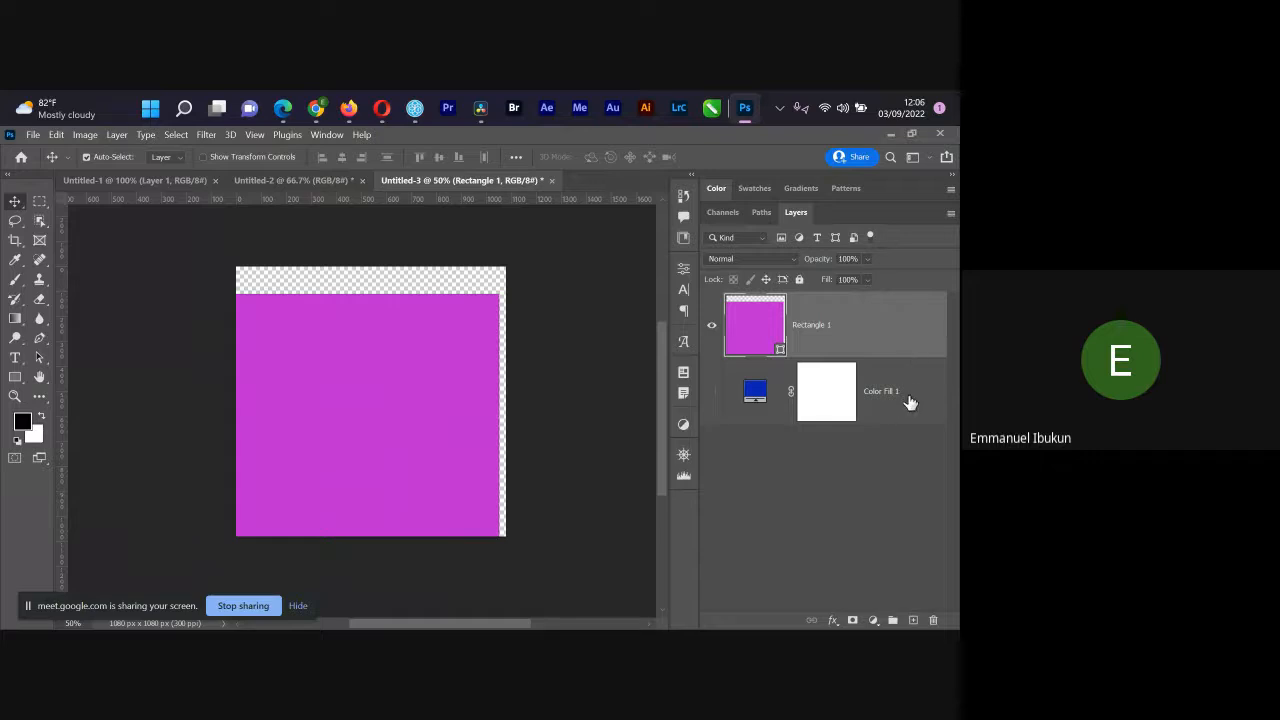
# Step: Change the fill color of the Rectangle 1 shape from its shape options to green 419b63
pyautogui.click(906, 394)
pyautogui.click(894, 322)
pyautogui.press('u')
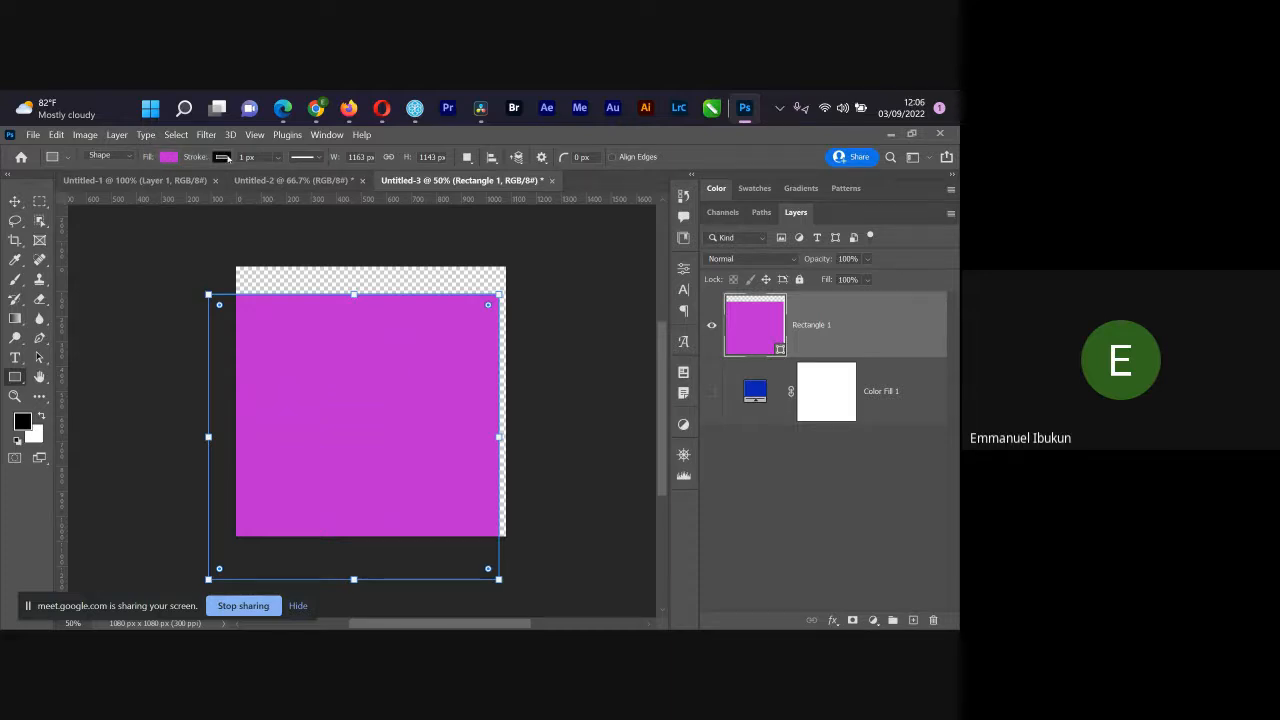
pyautogui.click(168, 157)
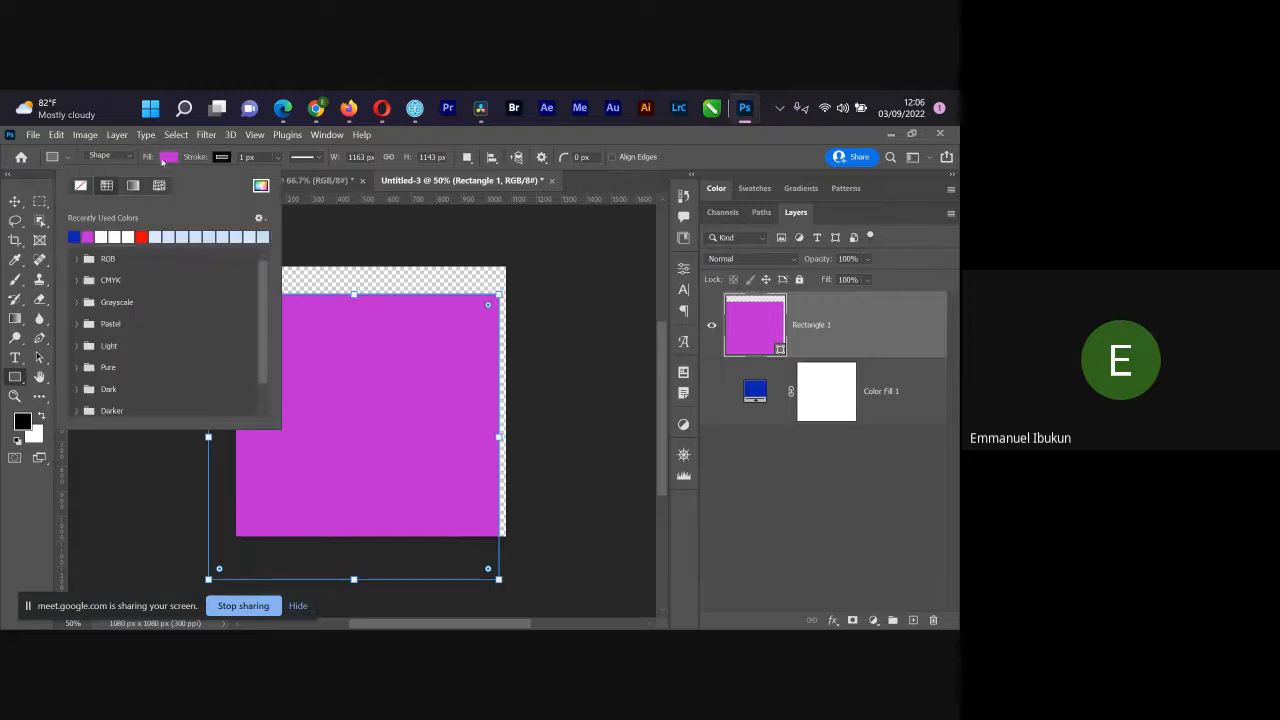
pyautogui.click(262, 189)
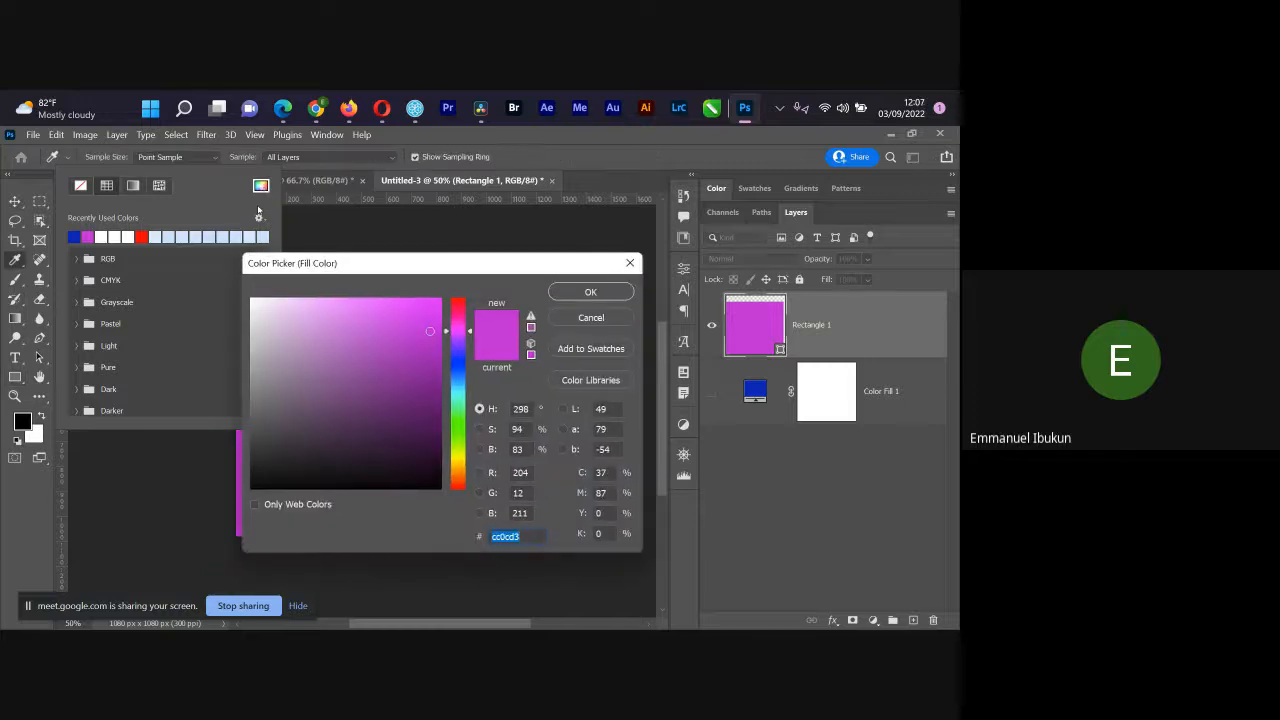
pyautogui.click(361, 373)
pyautogui.moveTo(459, 354); pyautogui.dragTo(460, 413)
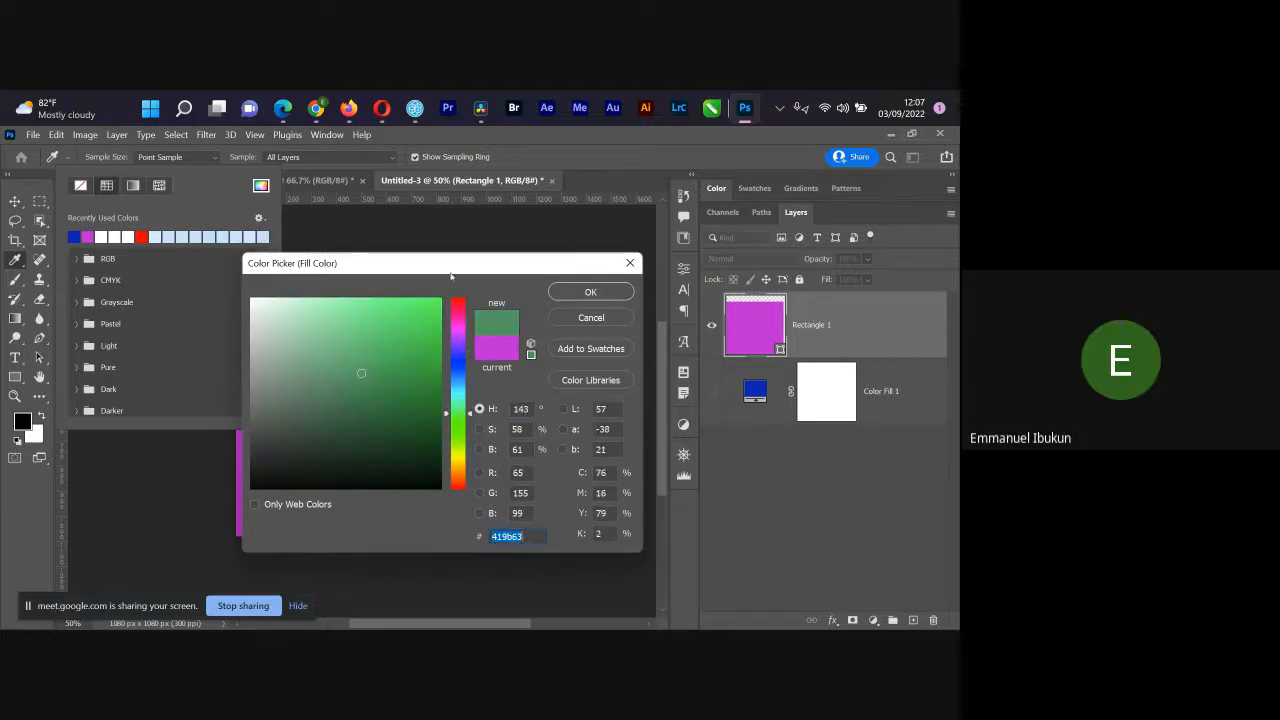
pyautogui.click(591, 293)
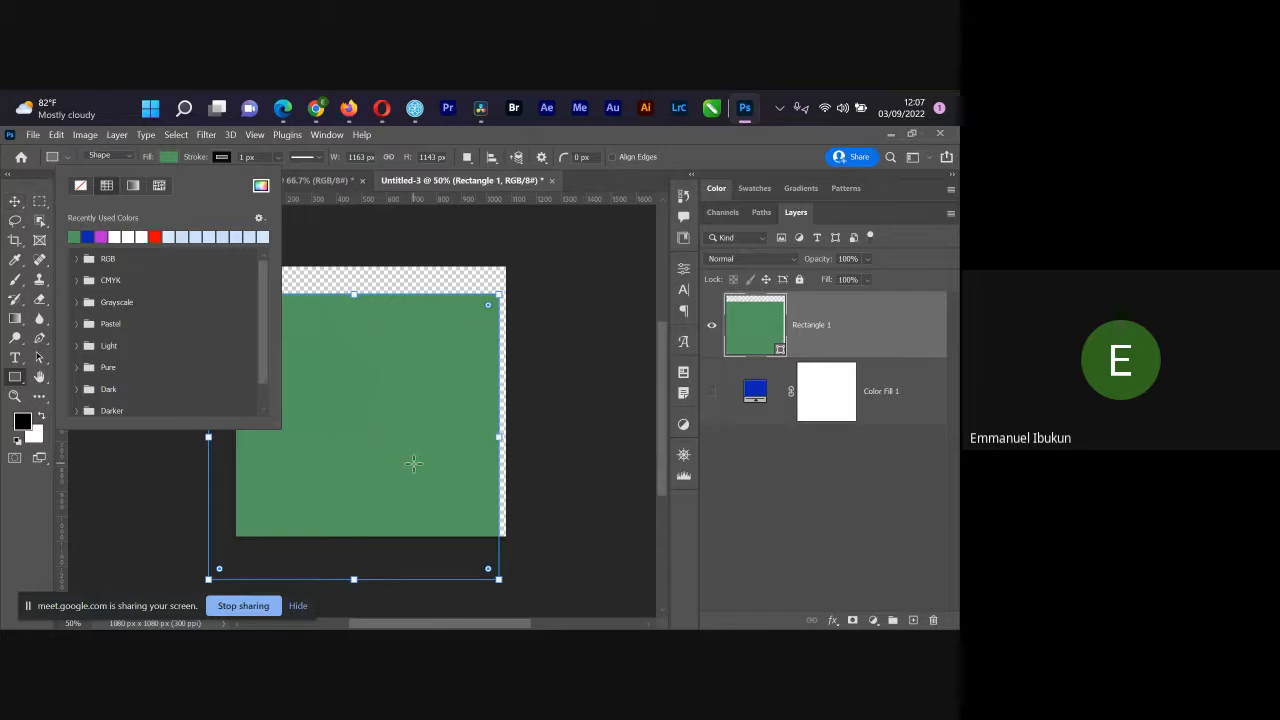
# Step: Move the green rectangle so it covers the whole canvas, aligned with the canvas's top-left corner
pyautogui.press('v')
pyautogui.moveTo(400, 445); pyautogui.dragTo(427, 425)
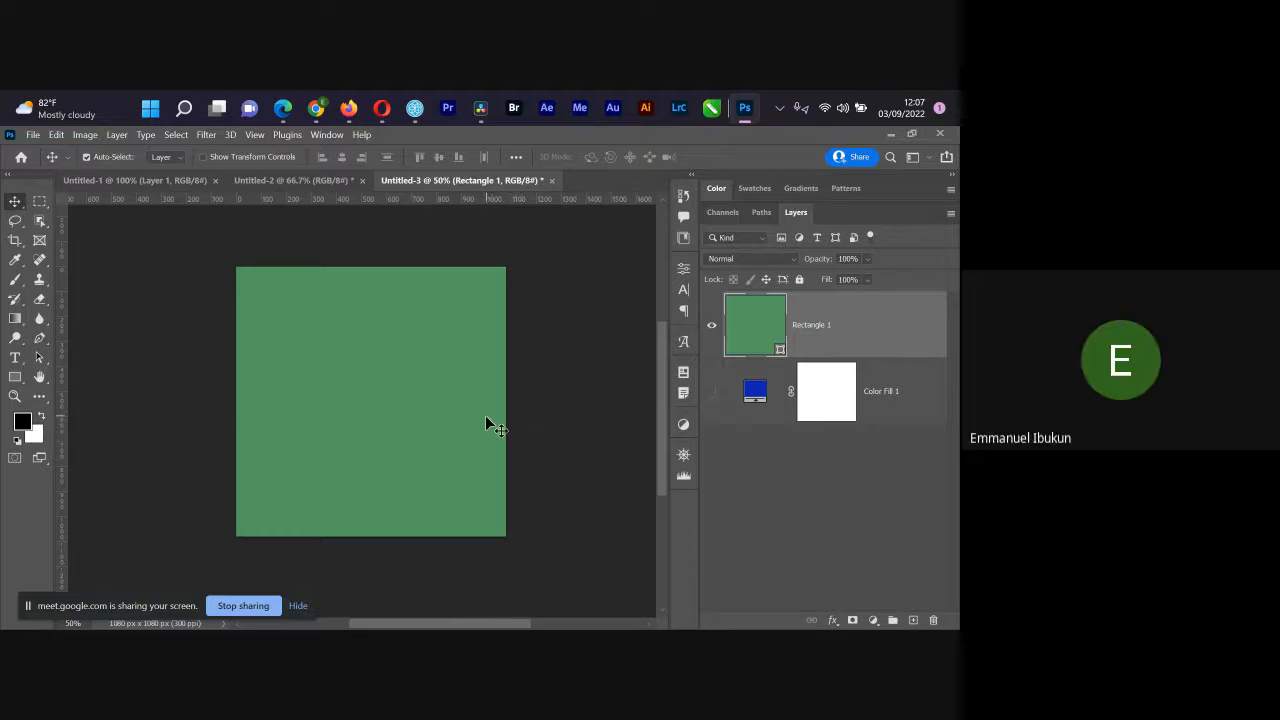
pyautogui.moveTo(422, 400); pyautogui.dragTo(383, 390)
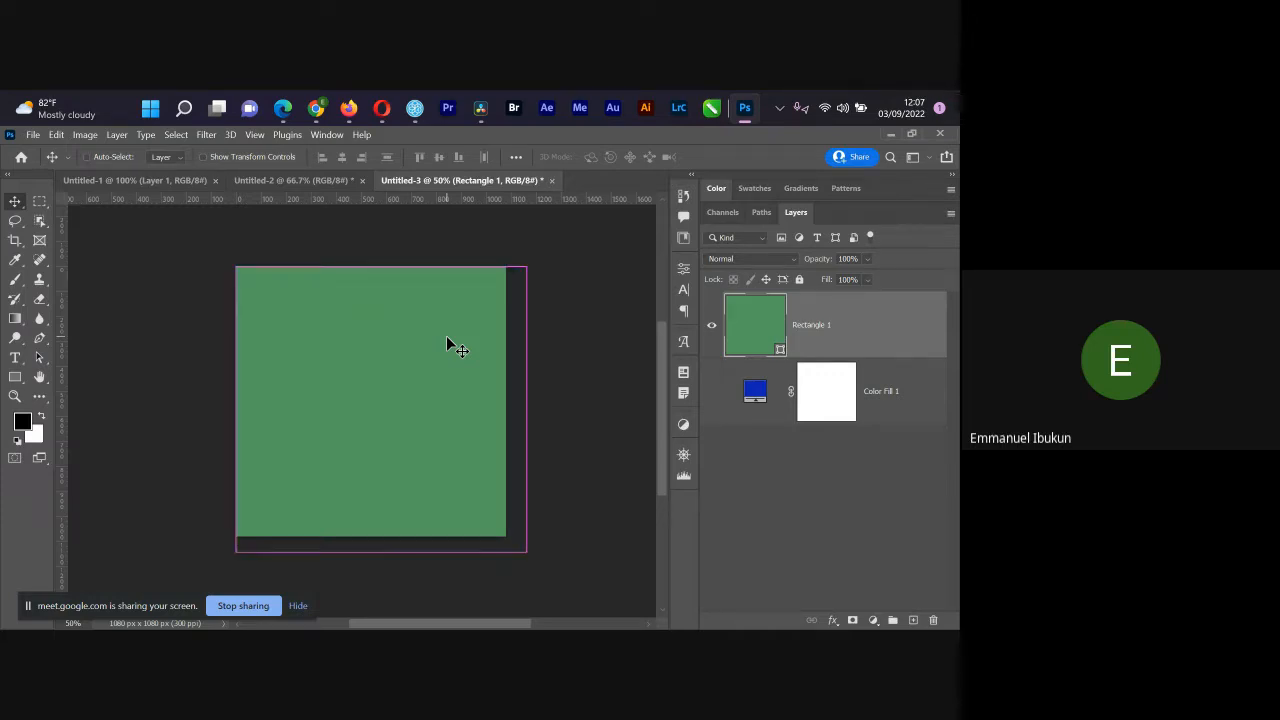
# Step: Create a 1080 x 1080 px, 300 ppi transparent document with Artboards enabled, and compare it with Untitled-3
pyautogui.hotkey('ctrl', 'n')
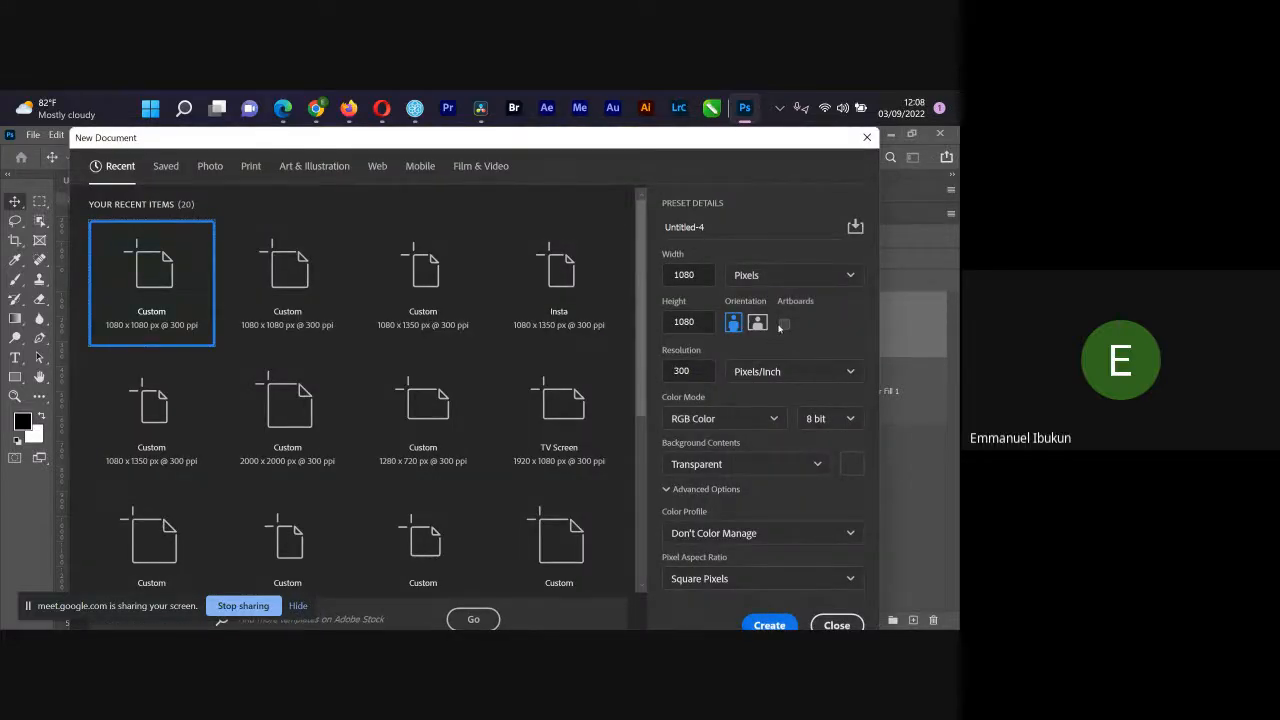
pyautogui.click(784, 324)
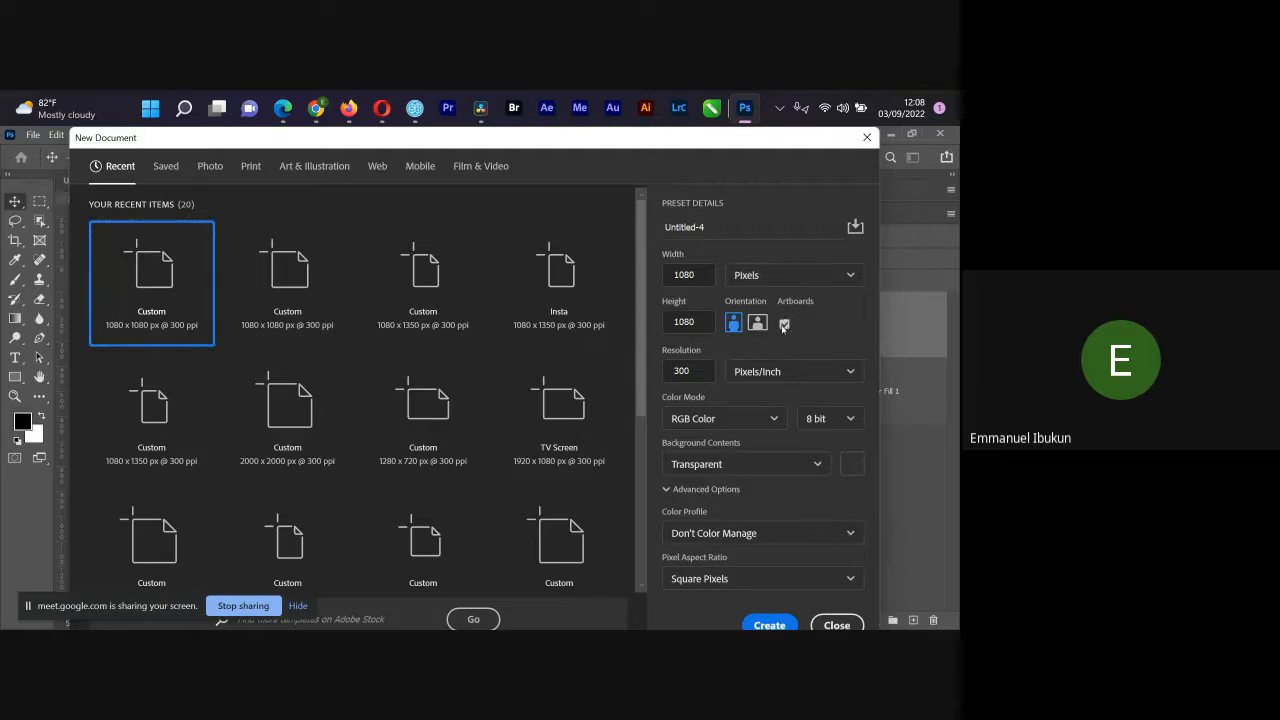
pyautogui.click(770, 623)
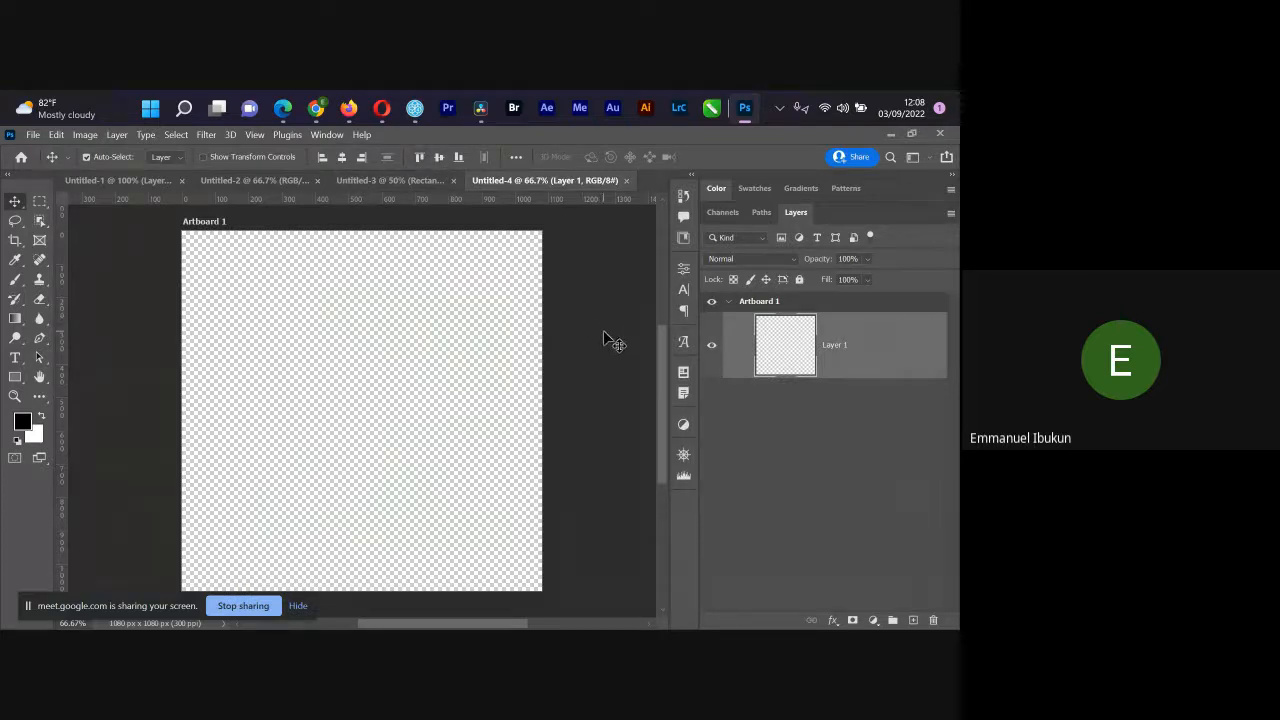
pyautogui.click(407, 183)
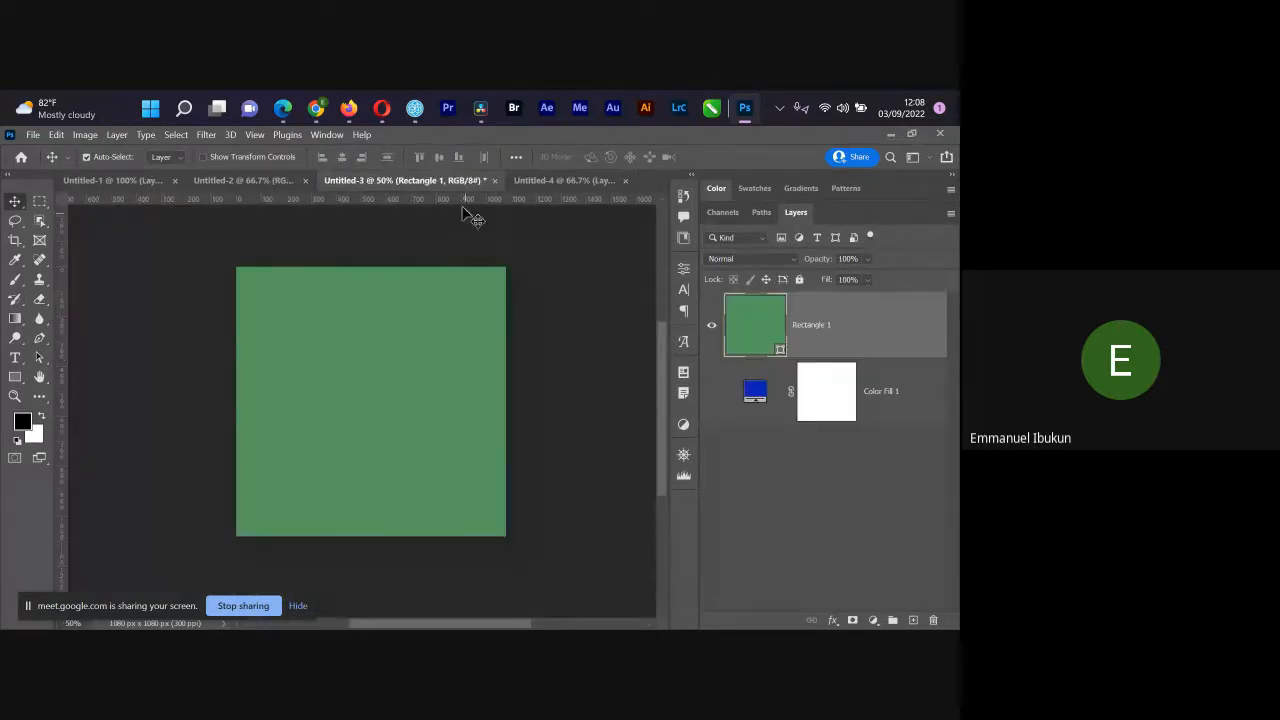
pyautogui.click(562, 181)
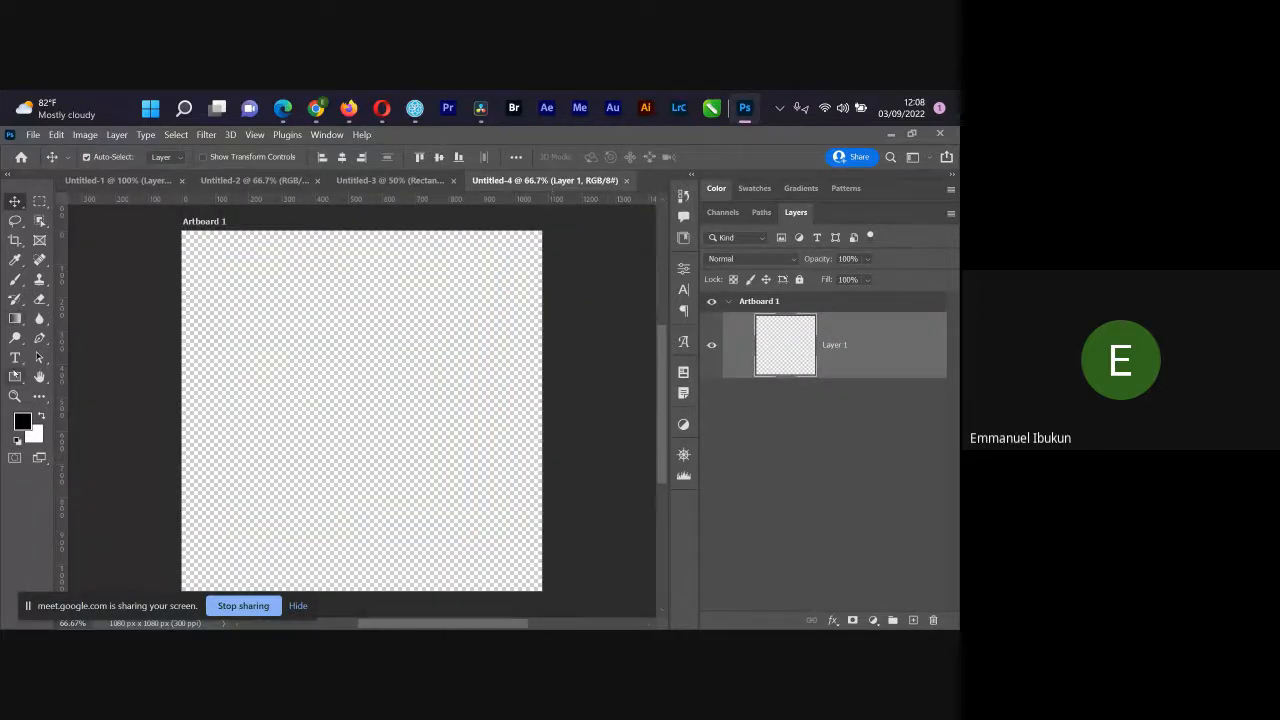
# Step: Draw a black rectangle about 472 x 462 px in the middle of Artboard 1 and undo it
pyautogui.click(15, 376)
pyautogui.moveTo(284, 340); pyautogui.dragTo(440, 492)
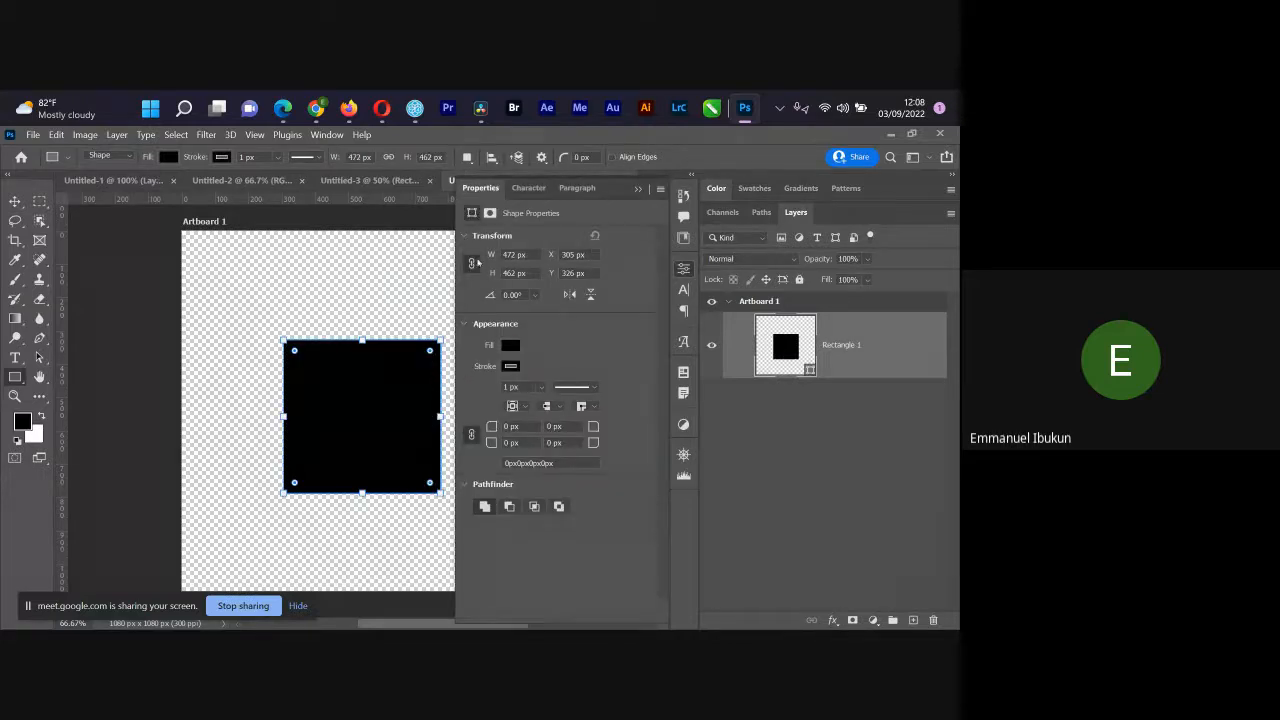
pyautogui.click(637, 189)
pyautogui.hotkey('ctrl', 'z')
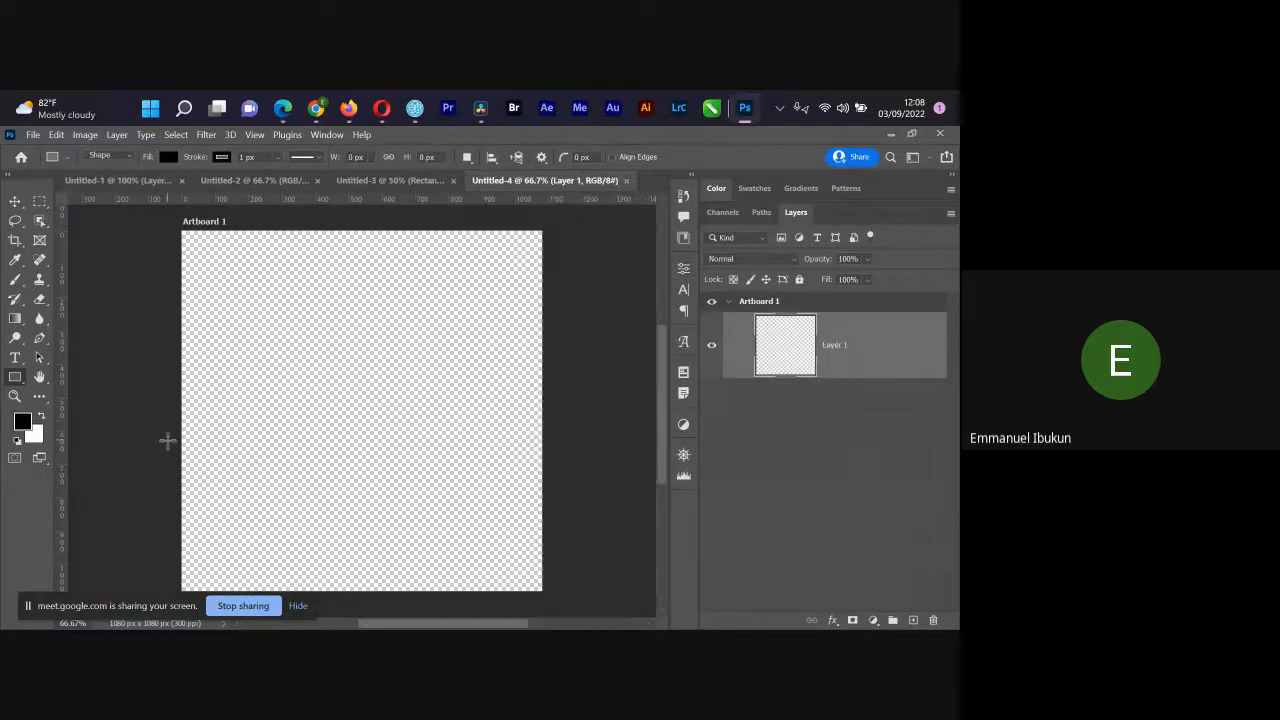
# Step: Add the vertical text "Rocky Robot" on Artboard 1 with the Vertical Type Tool, and undo it
pyautogui.press('t')
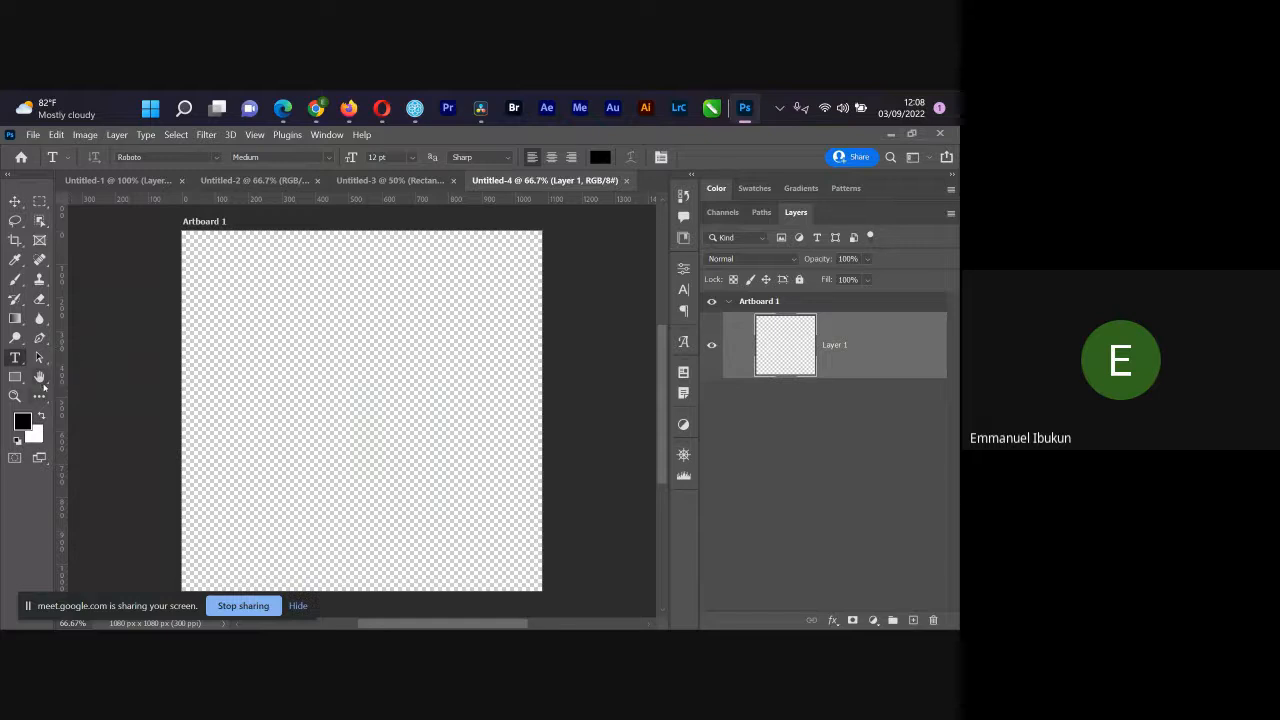
pyautogui.rightClick(22, 362)
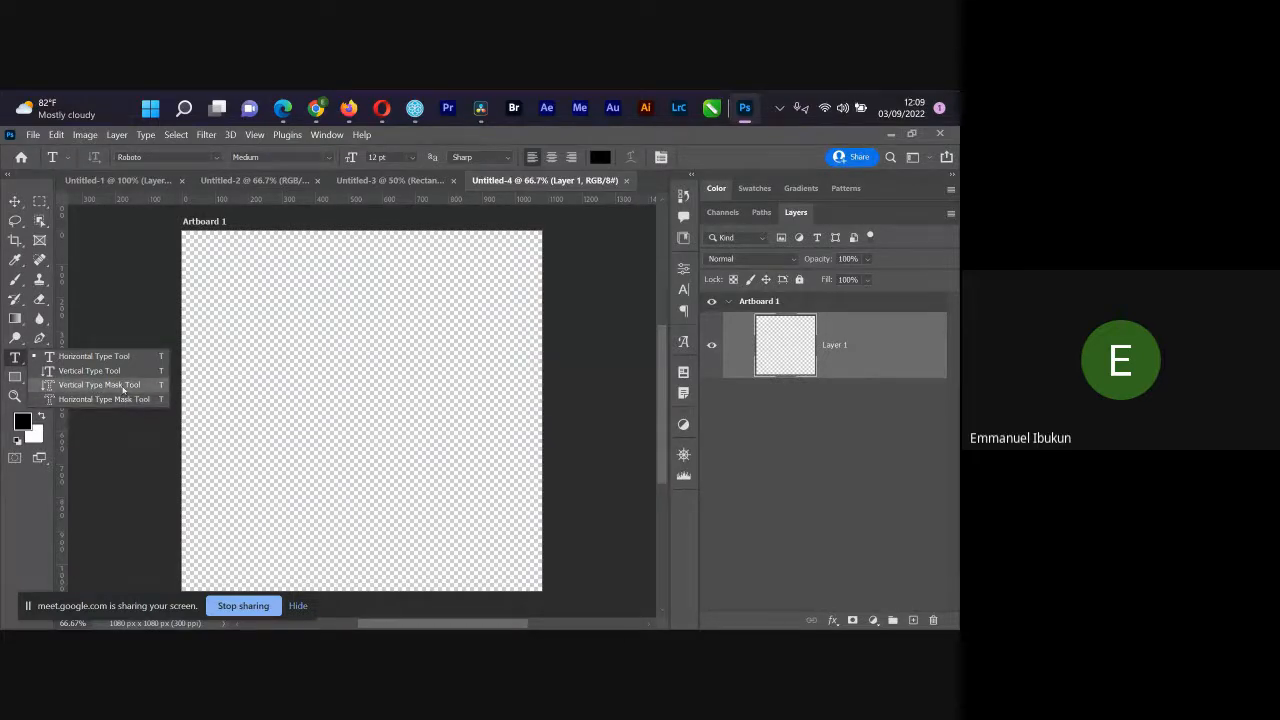
pyautogui.click(90, 371)
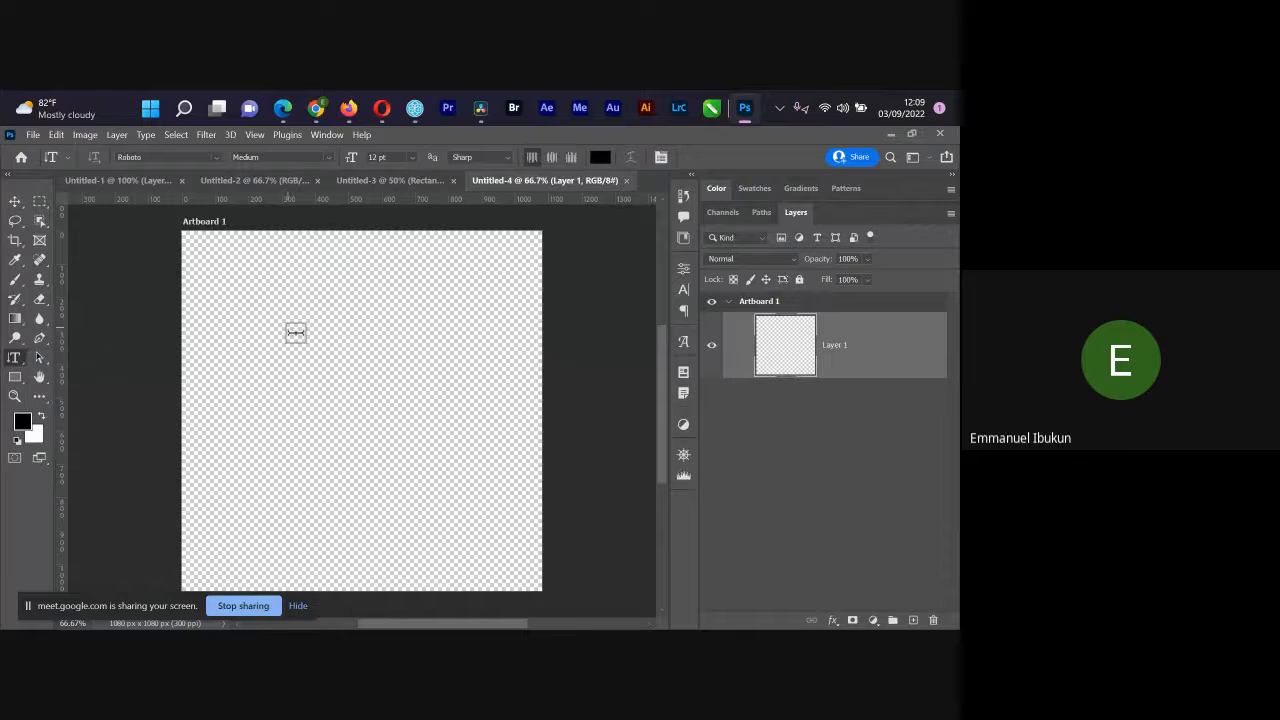
pyautogui.click(298, 292)
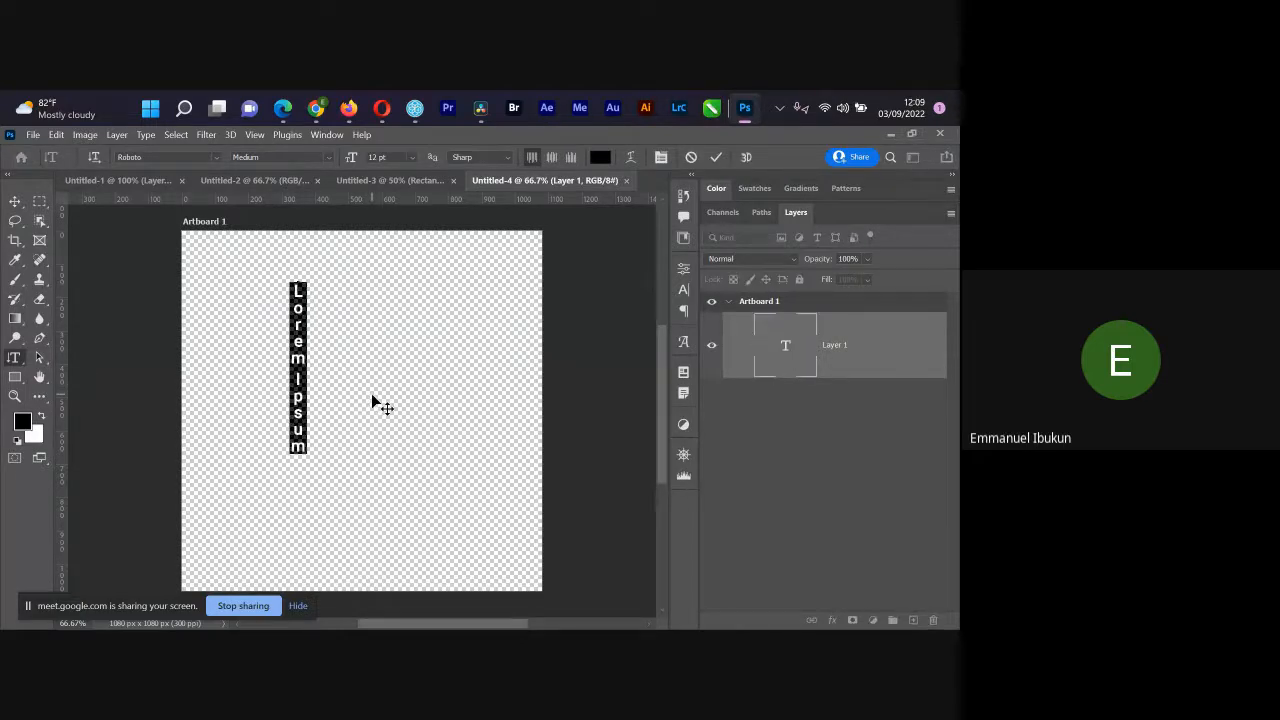
pyautogui.write('Ro')
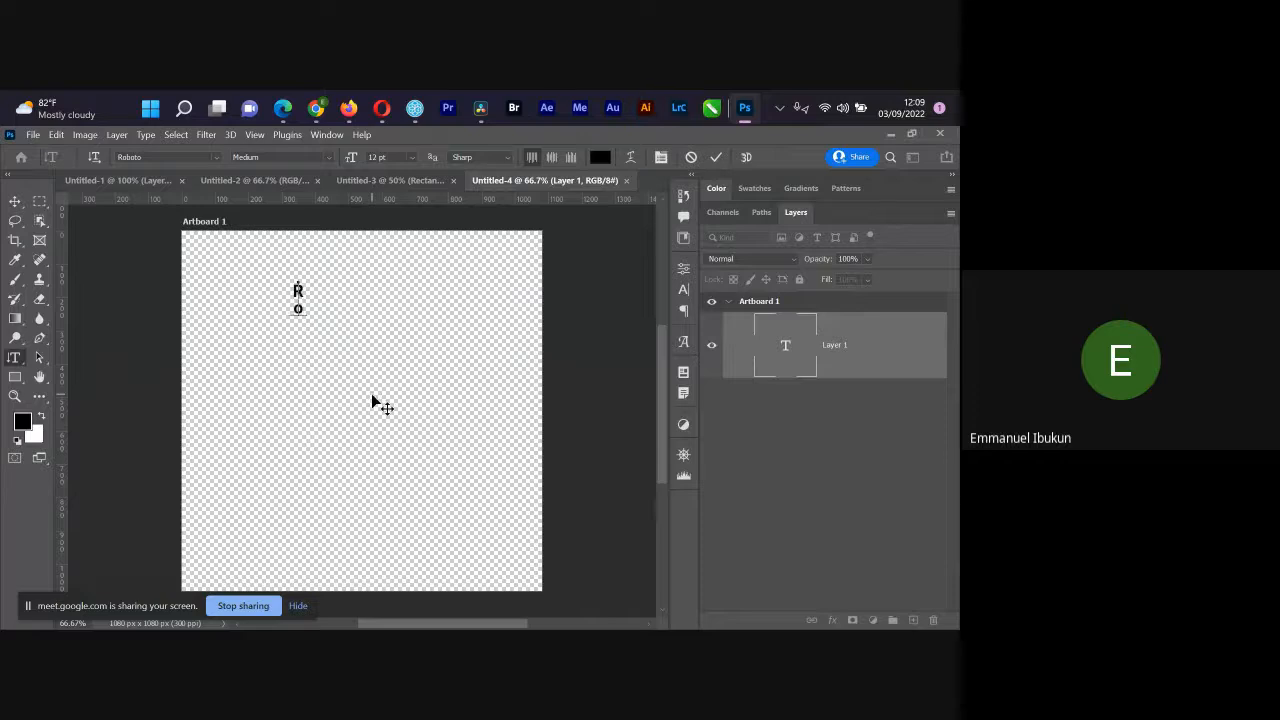
pyautogui.write('cky Robot')
pyautogui.click(373, 405)
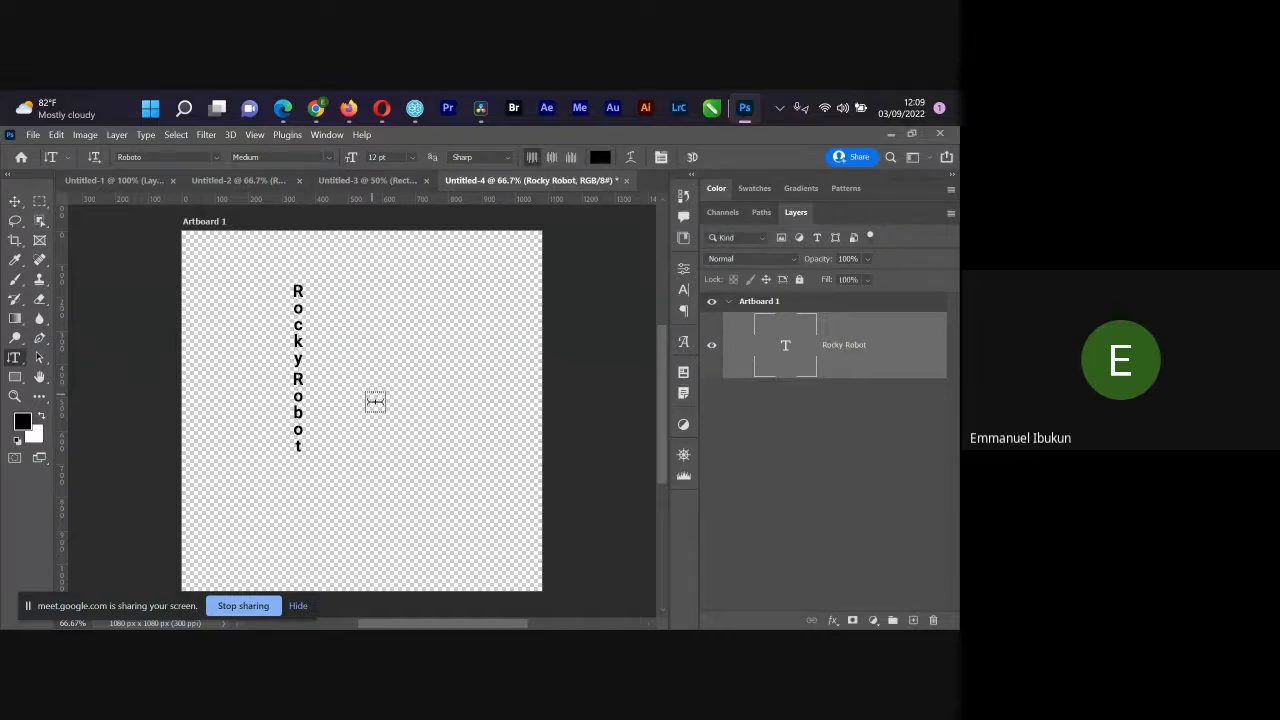
pyautogui.hotkey('ctrl', 'z')
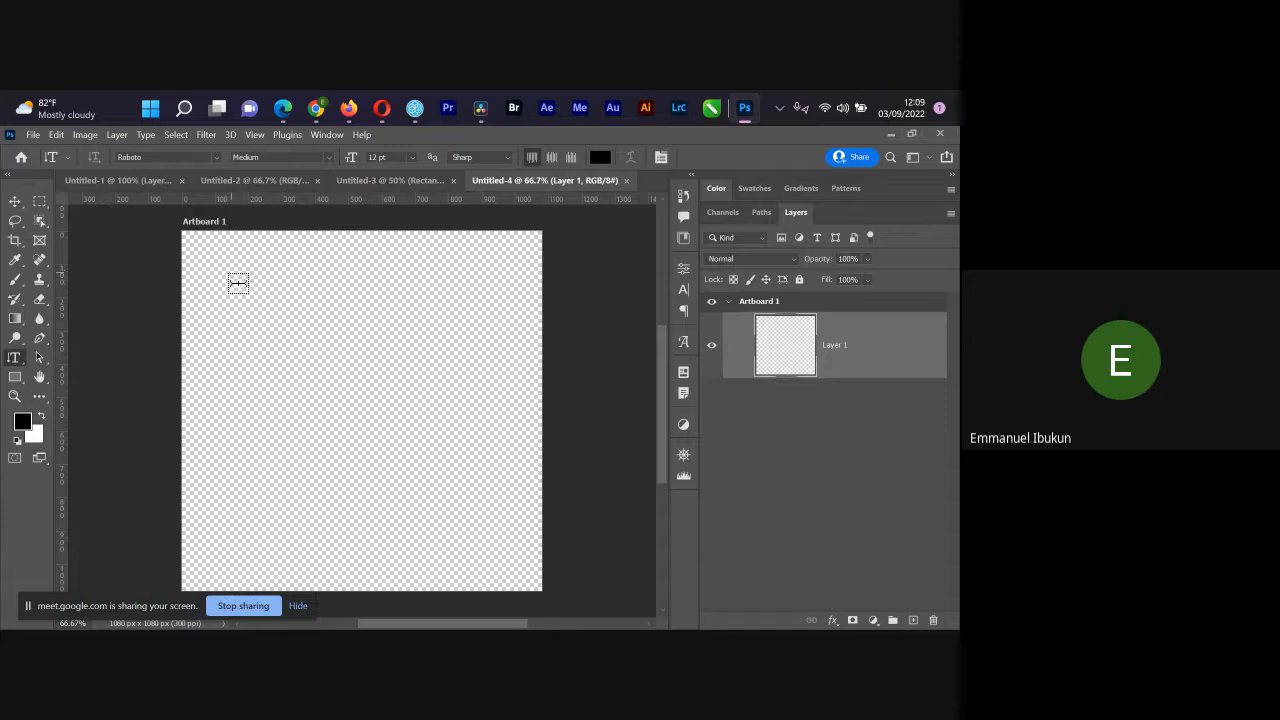
# Step: Add the vertical text "Rocky Robot" near the upper-left of Artboard 1 and move it just right of the artboard's center
pyautogui.click(249, 290)
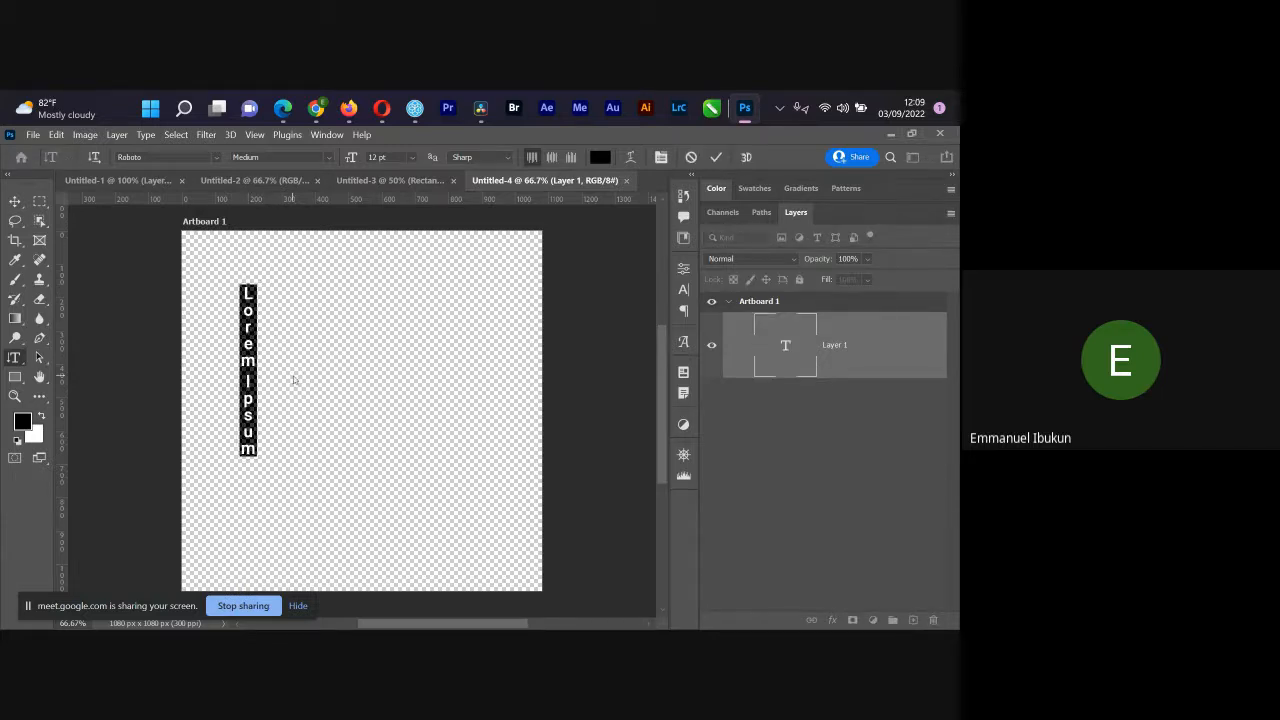
pyautogui.write('Rocky')
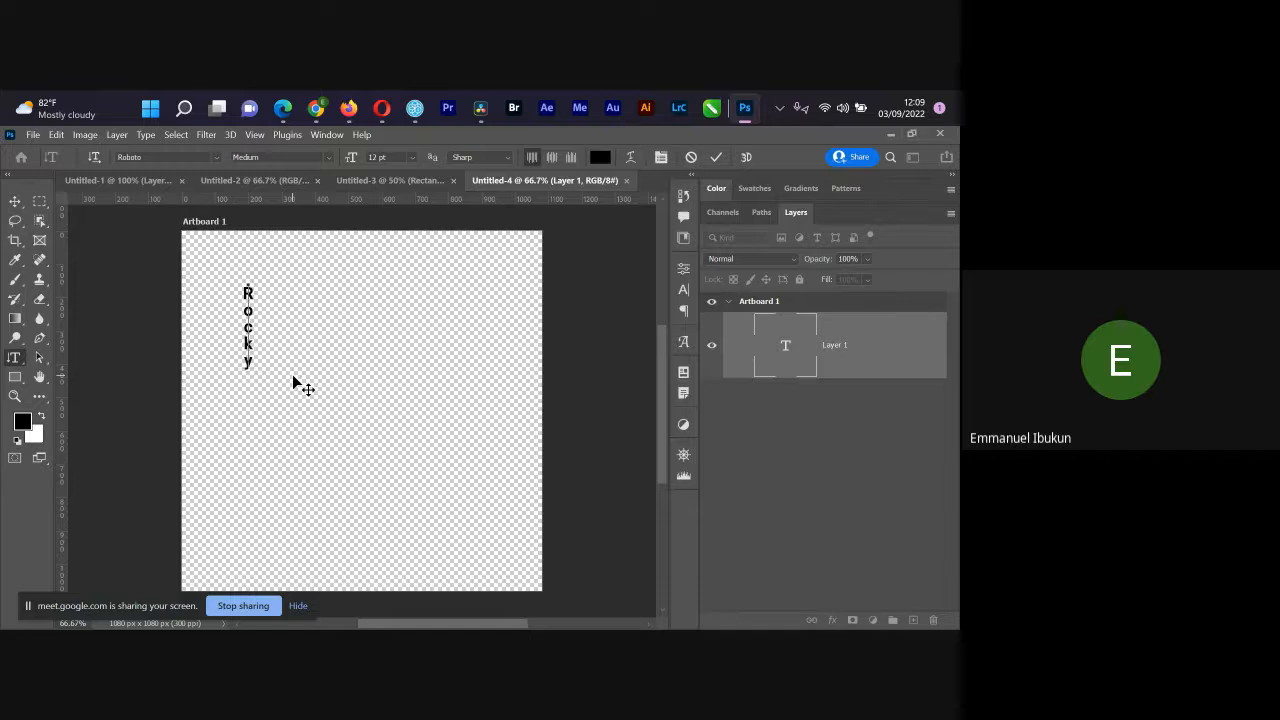
pyautogui.write('Robot')
pyautogui.press('ctrl')
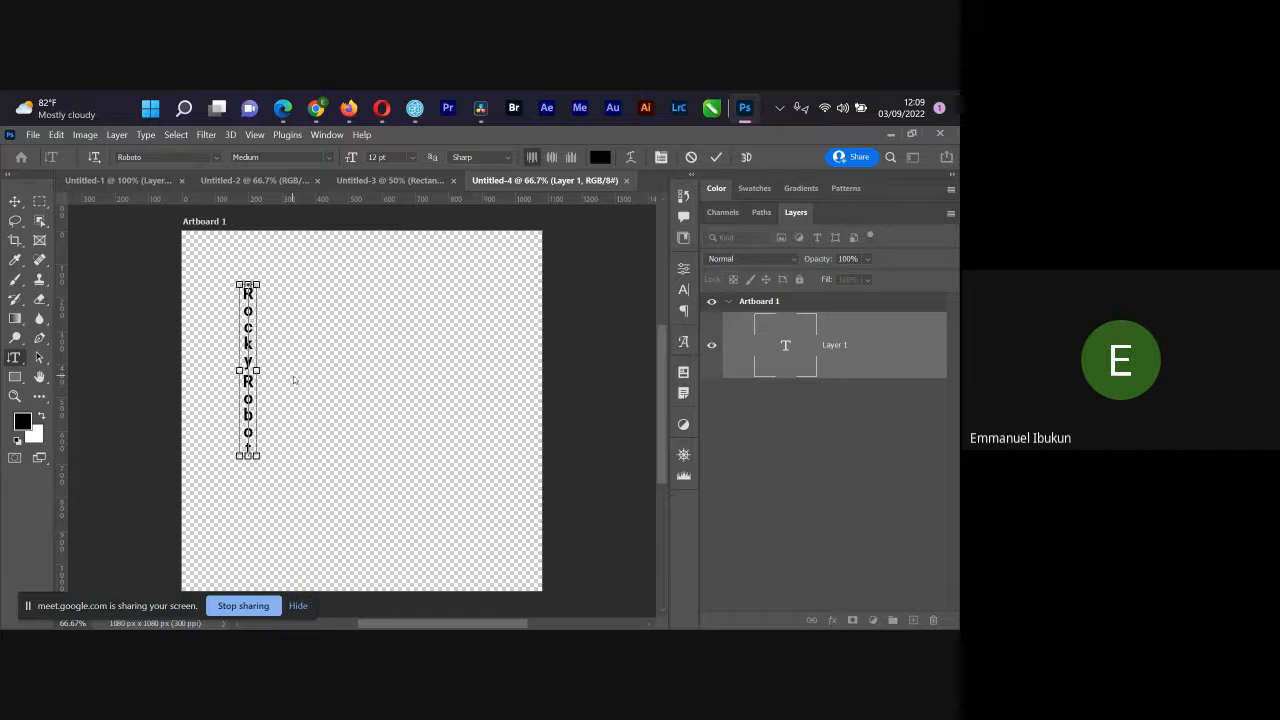
pyautogui.hotkey('ctrl', 'Return')
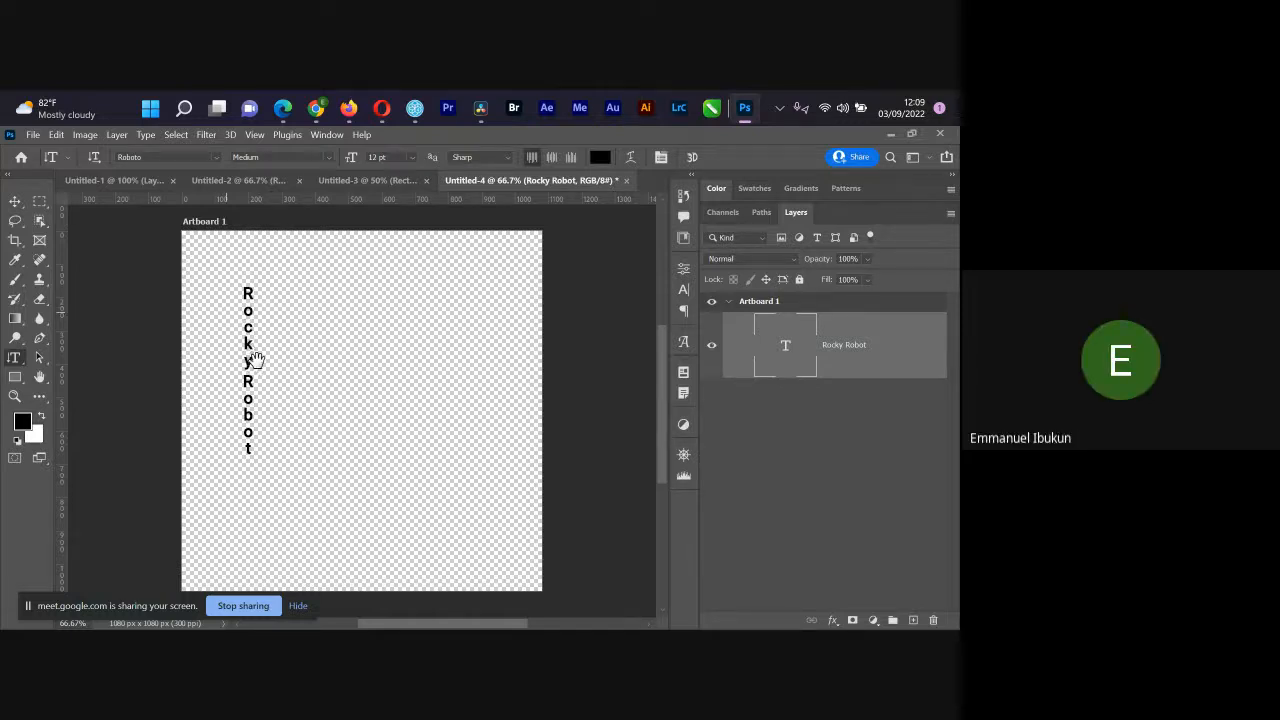
pyautogui.press('v')
pyautogui.moveTo(256, 358); pyautogui.dragTo(415, 383)
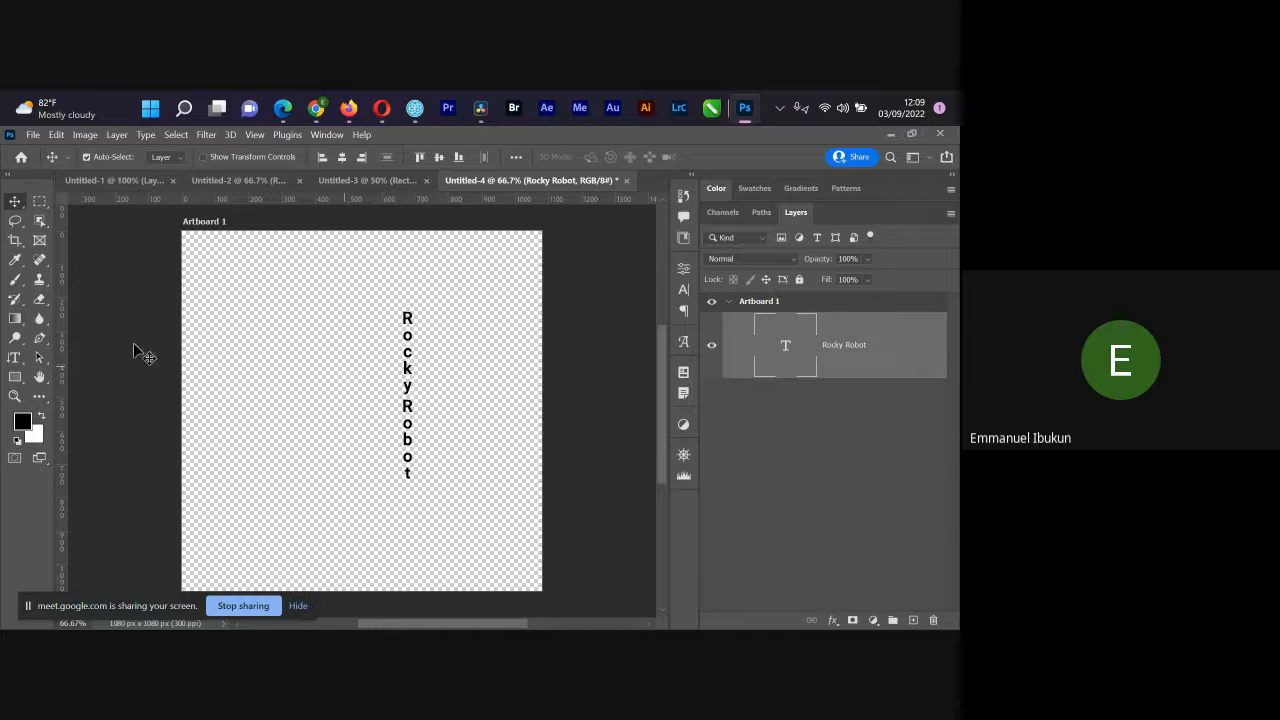
# Step: Add the text "The Magic Maker" to the left of "Rocky Robot" with the Horizontal Type Tool
pyautogui.click(14, 357)
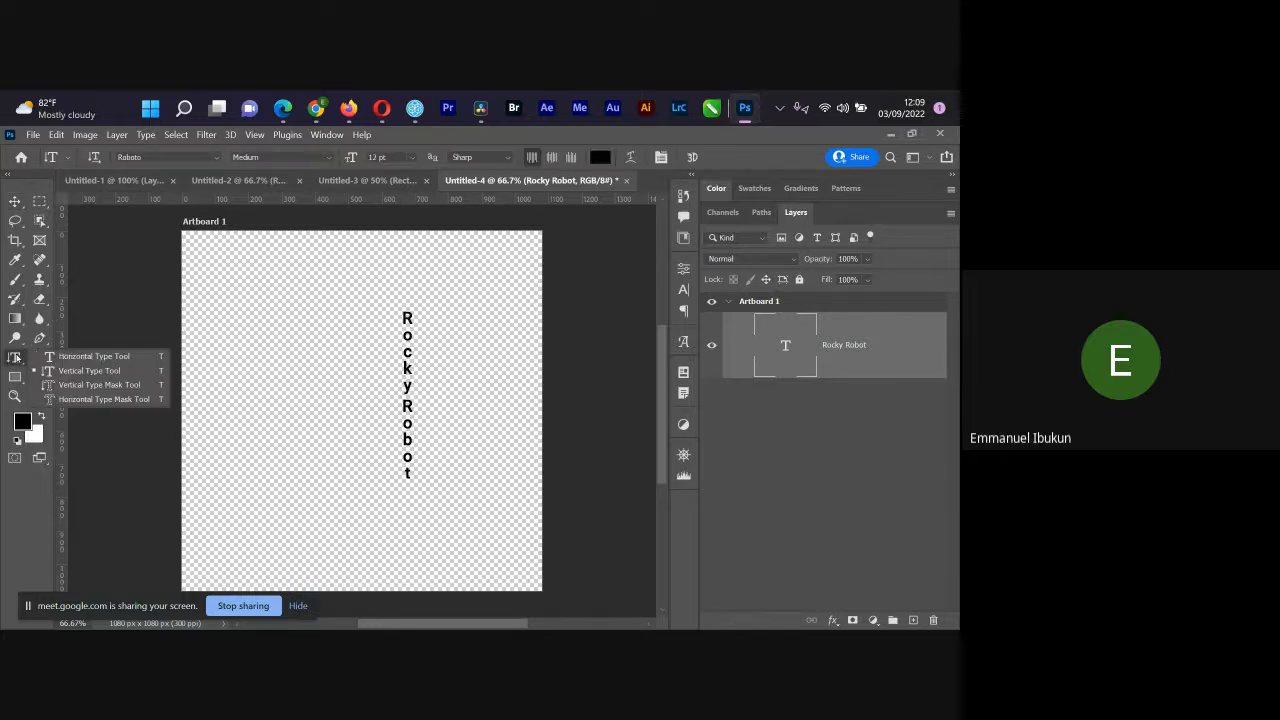
pyautogui.click(60, 357)
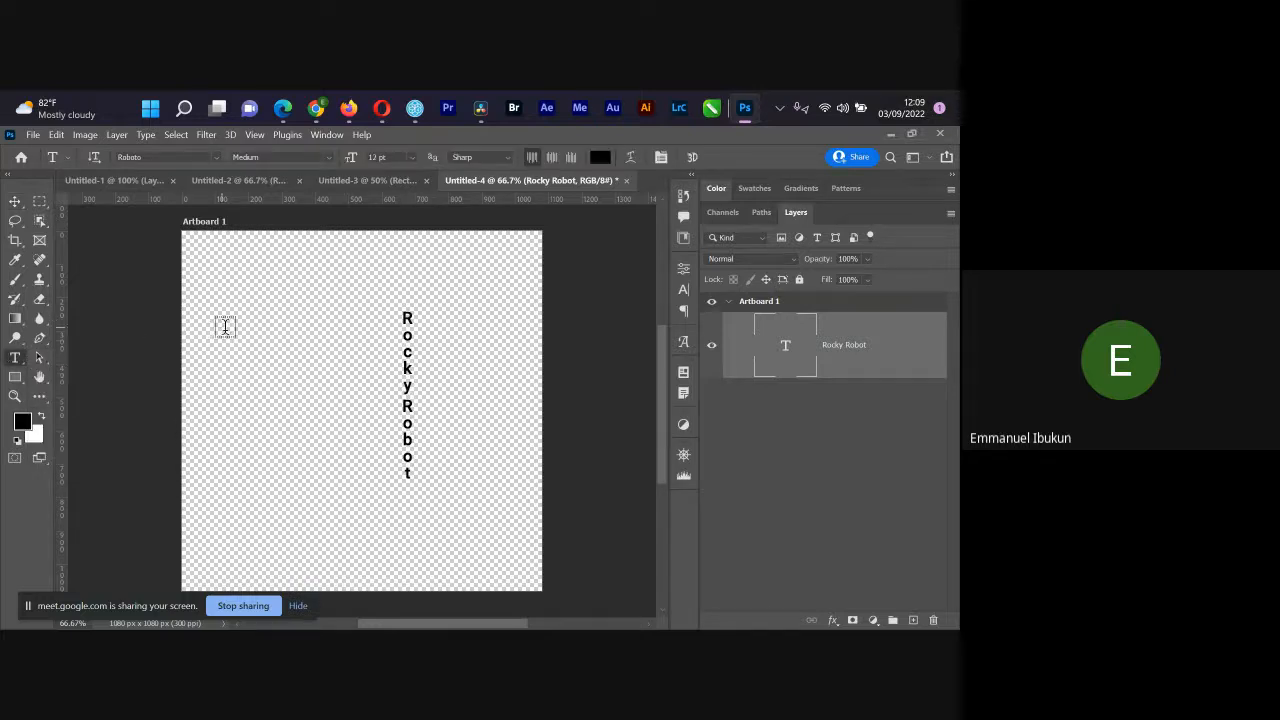
pyautogui.click(249, 341)
pyautogui.write('T')
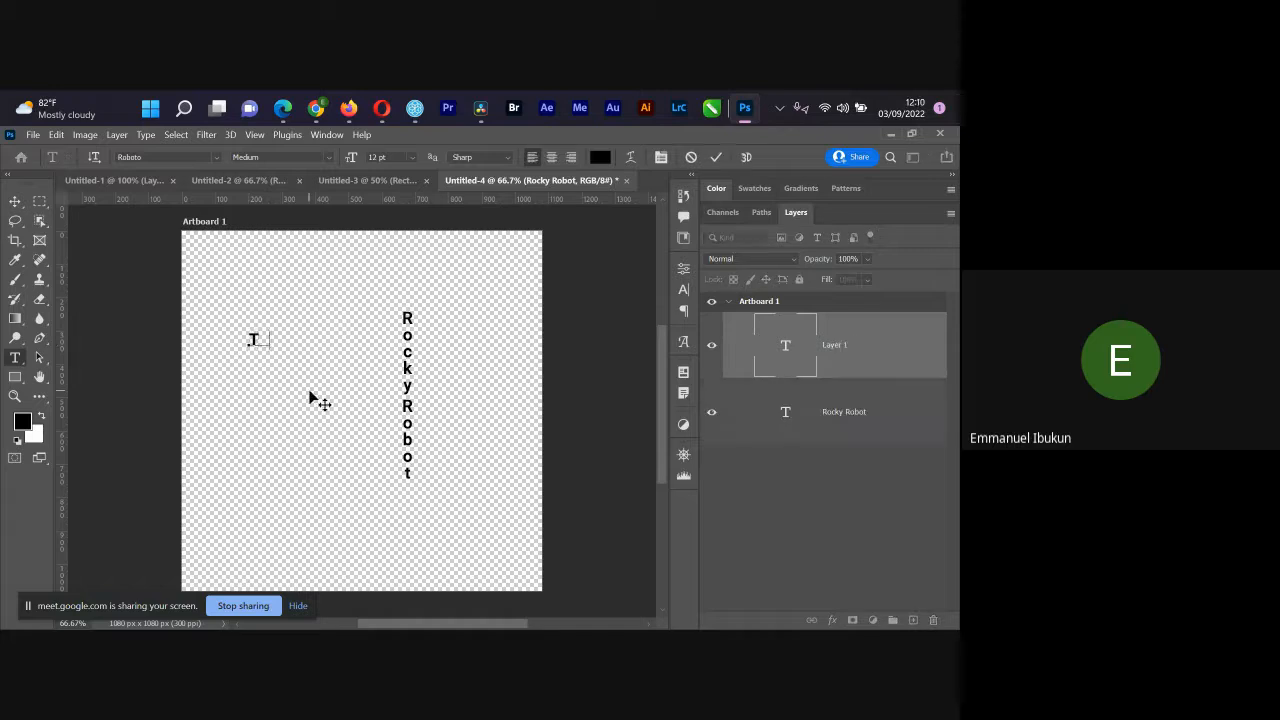
pyautogui.write('he Magic M')
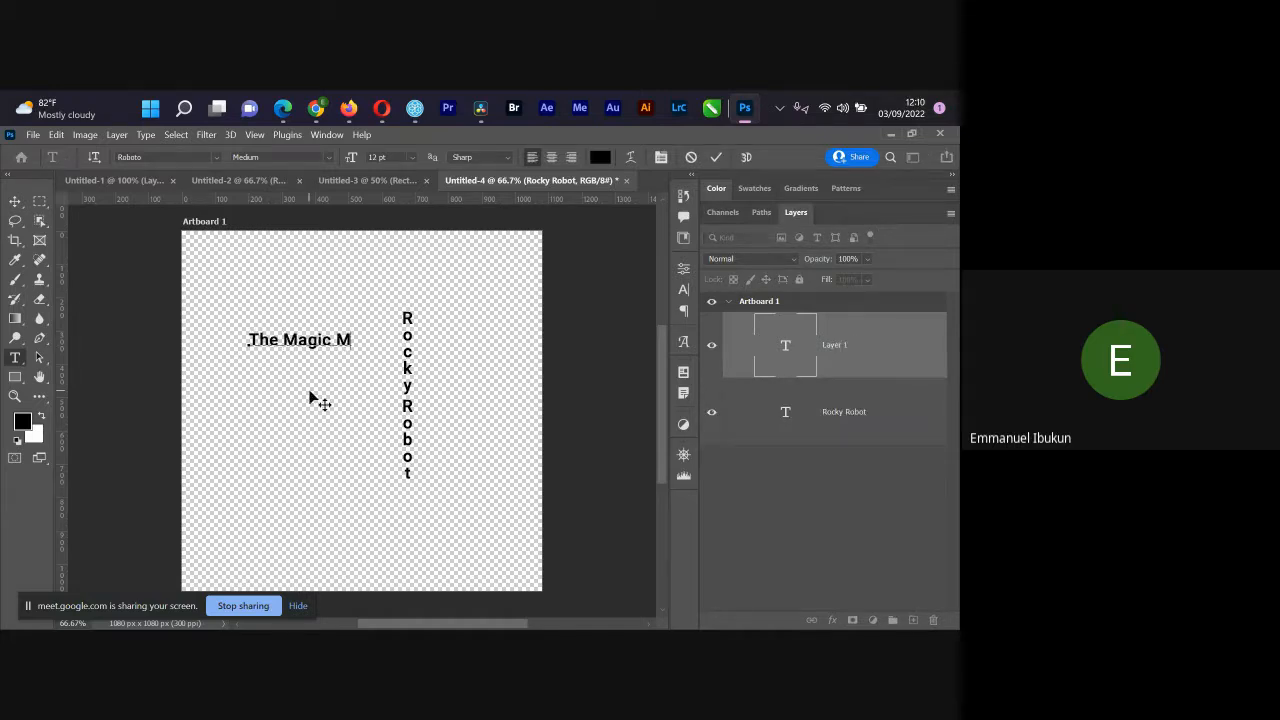
pyautogui.write('aker')
pyautogui.hotkey('ctrl', 'Return')
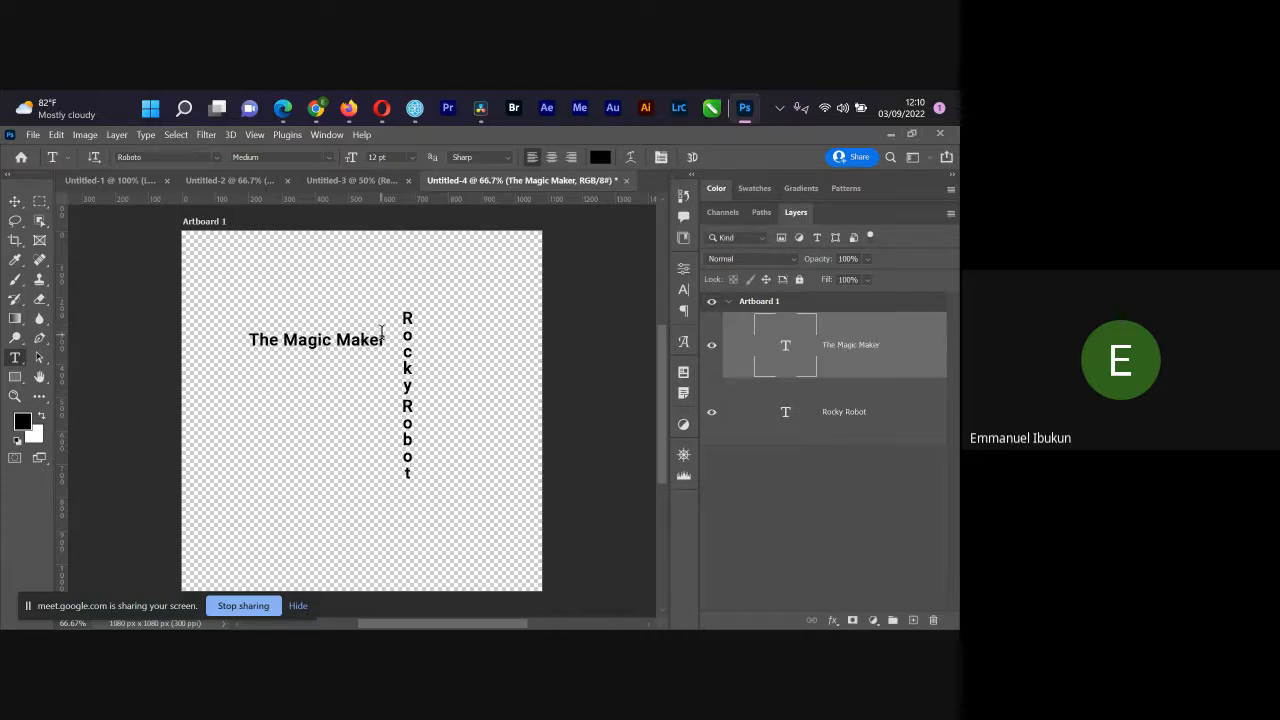
# Step: Reopen "The Magic Maker" for editing and add several lines of filler text below it
pyautogui.click(381, 332)
pyautogui.write('dsk')
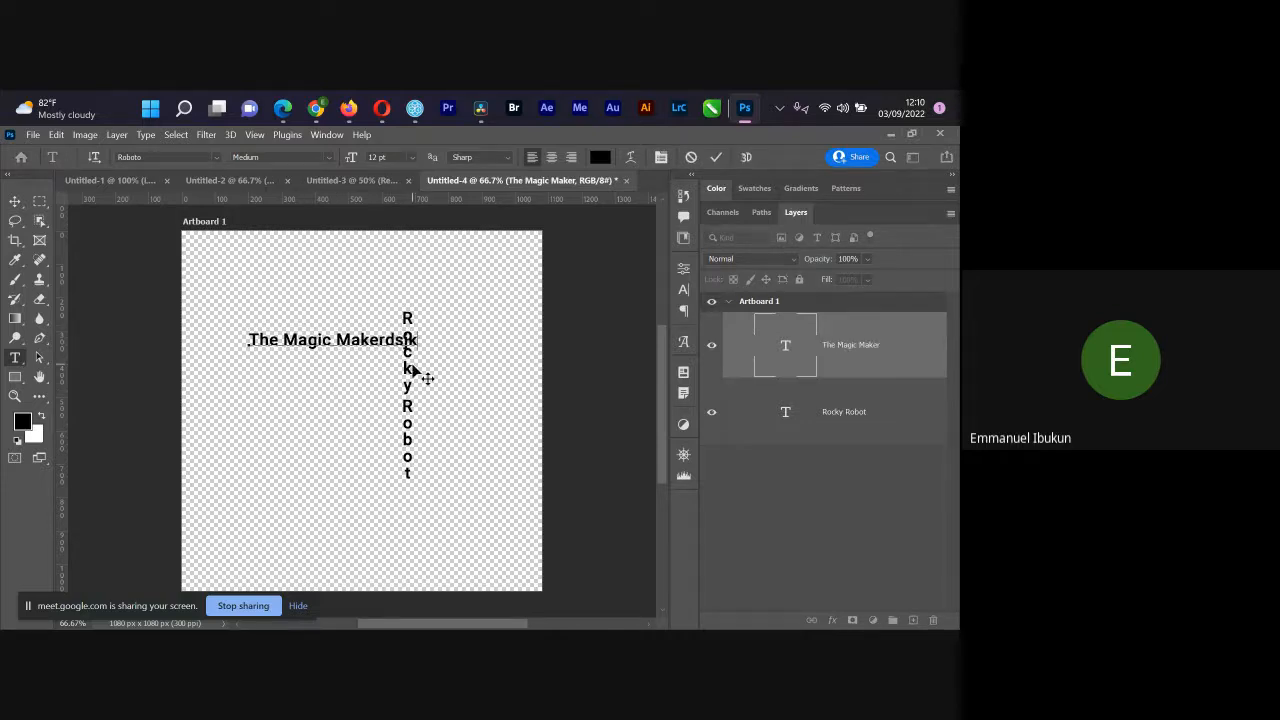
pyautogui.press('BackSpace')
pyautogui.press('BackSpace')
pyautogui.press('BackSpace')
pyautogui.press('Return')
pyautogui.write('ujfndnkj')
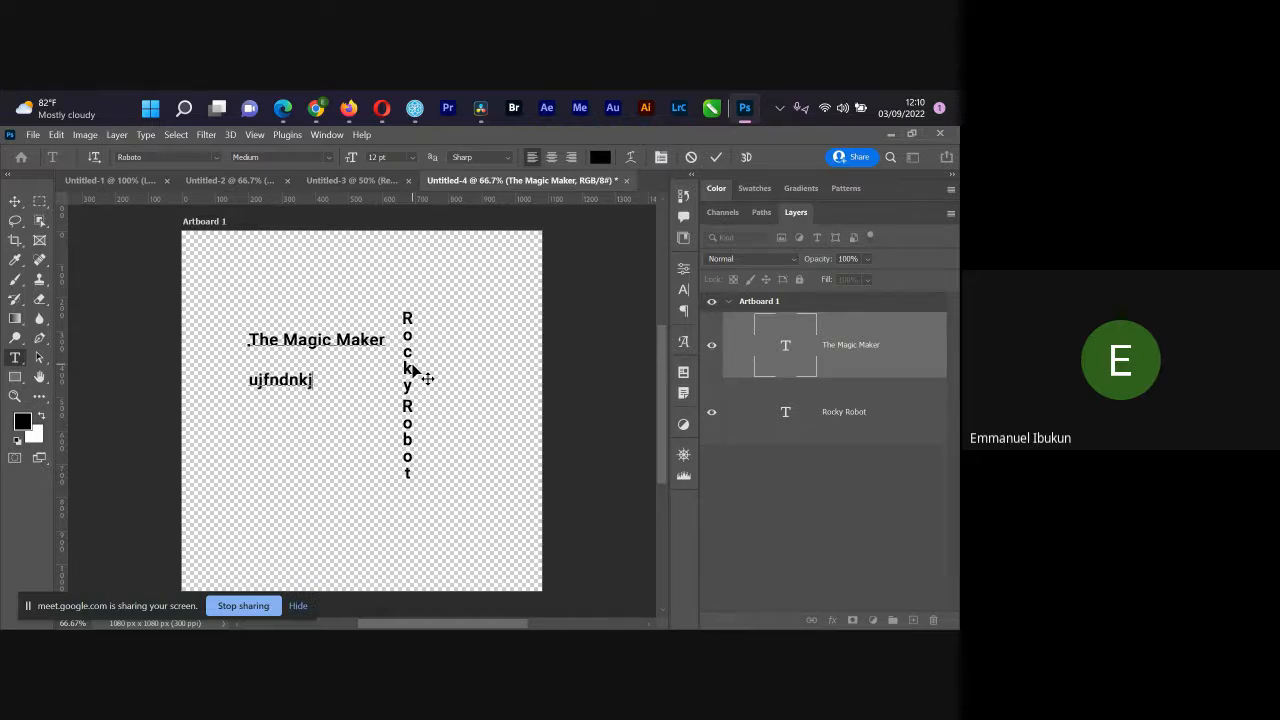
pyautogui.press('Return')
pyautogui.write('kjdfnnjdf')
pyautogui.write('njbdf')
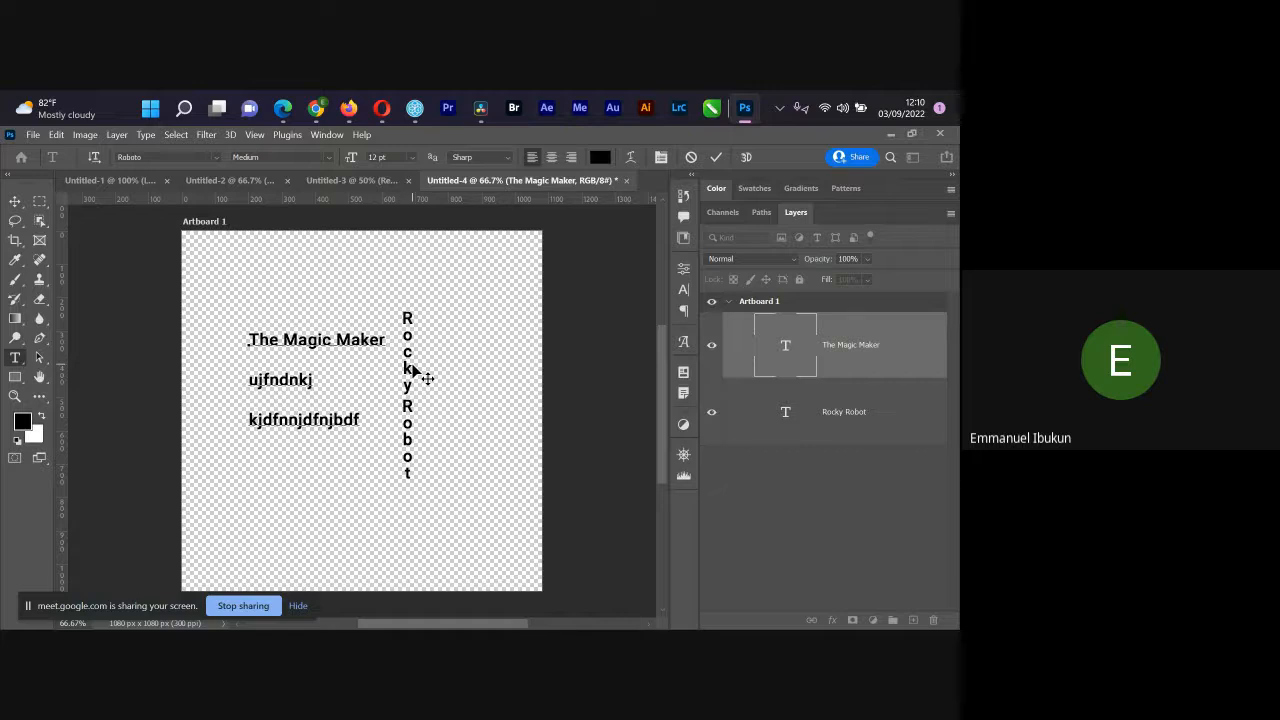
pyautogui.press('Return')
pyautogui.write('jnfdnijdf ')
pyautogui.write('kdnckjndk')
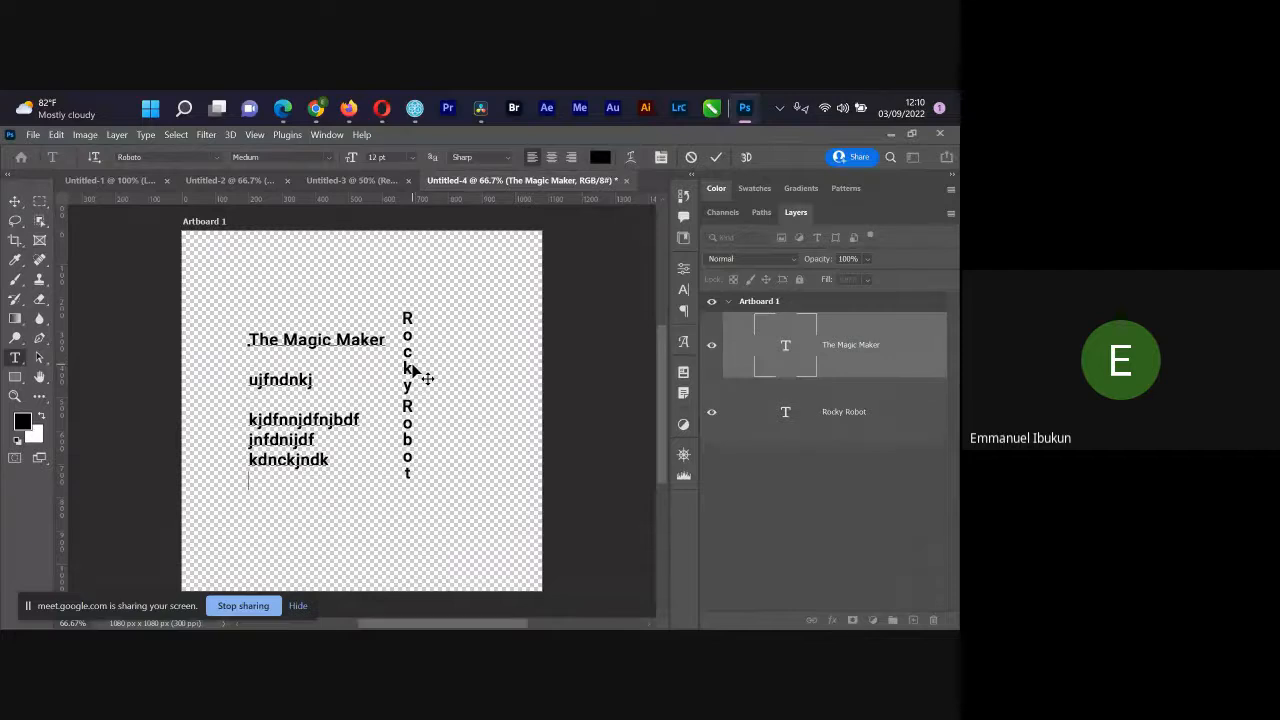
# Step: Delete all the filler lines below "The Magic Maker" and commit the text
pyautogui.press('BackSpace')
pyautogui.press('BackSpace')
pyautogui.press('BackSpace')
pyautogui.press('BackSpace')
pyautogui.press('BackSpace')
pyautogui.press('BackSpace')
pyautogui.press('BackSpace')
pyautogui.press('BackSpace')
pyautogui.press('BackSpace')
pyautogui.press('BackSpace')
pyautogui.press('BackSpace')
pyautogui.press('BackSpace')
pyautogui.press('BackSpace')
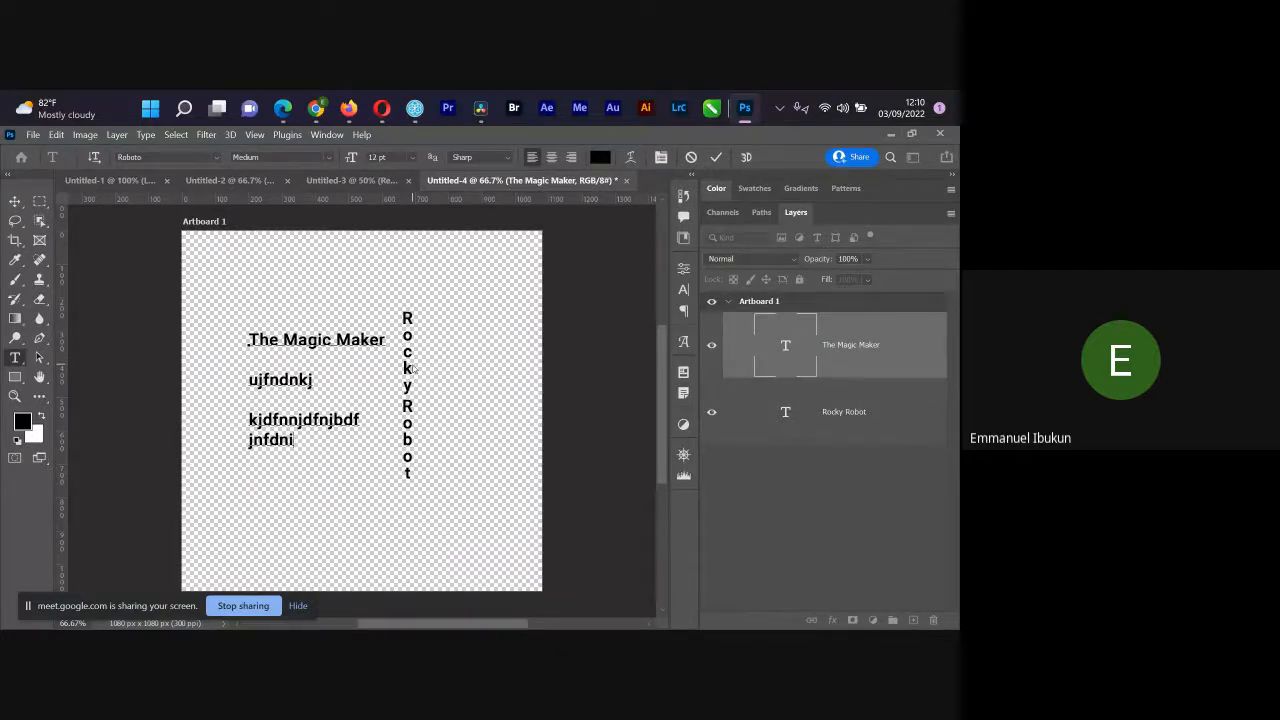
pyautogui.hotkey('shift', 'Up')
pyautogui.hotkey('shift', 'Up')
pyautogui.hotkey('shift', 'Up')
pyautogui.hotkey('shift', 'Up')
pyautogui.press('BackSpace')
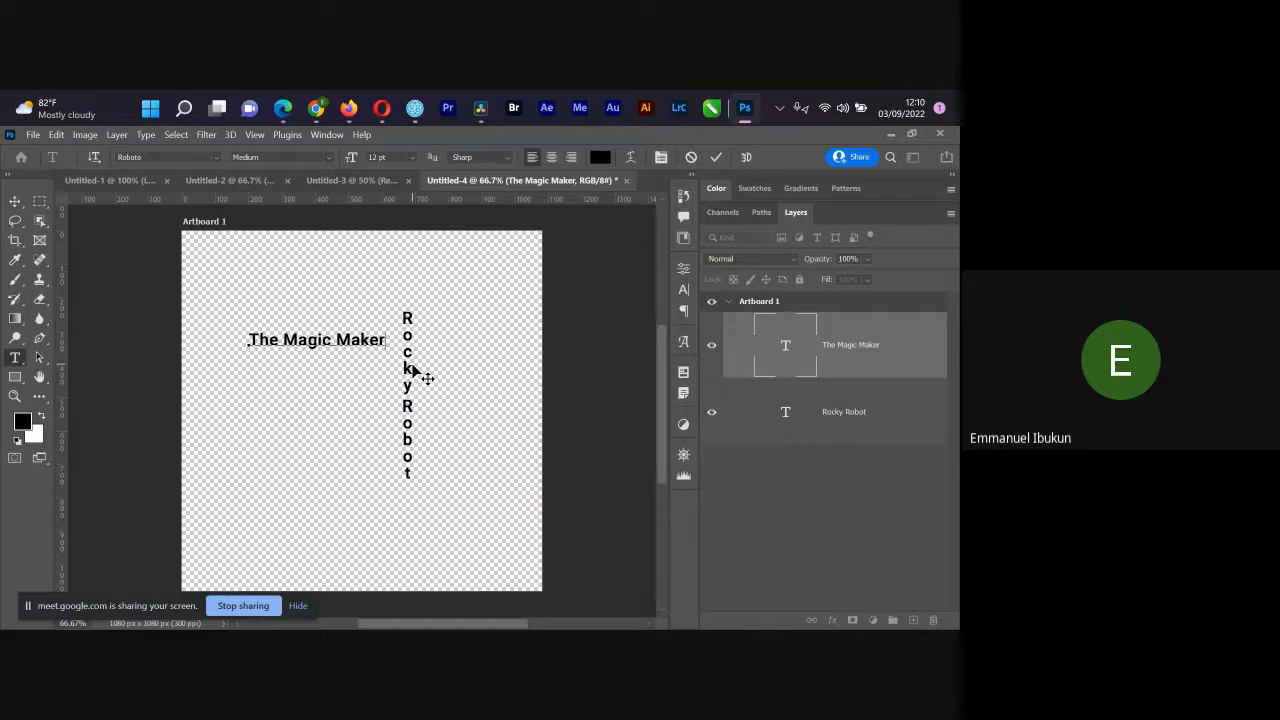
pyautogui.click(421, 373)
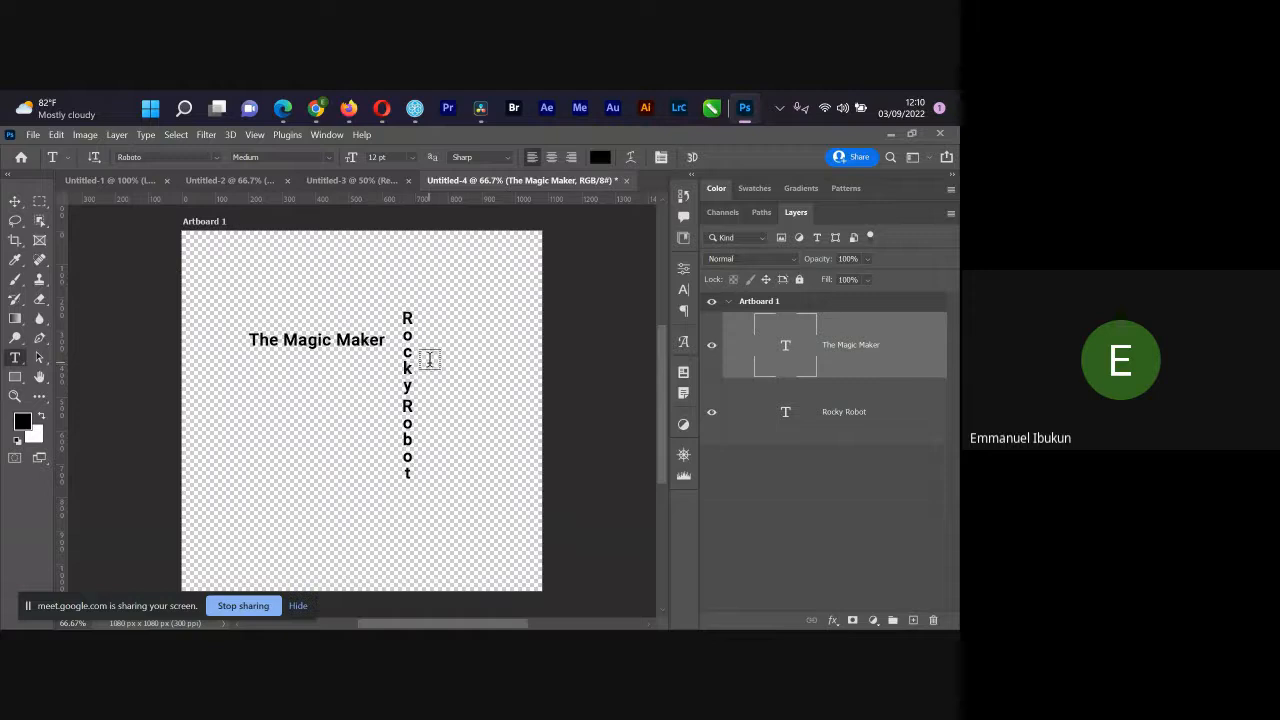
# Step: Arrange the two texts in an L shape, with "The Magic Maker" starting beside the last letter of "Rocky Robot"
pyautogui.press('v')
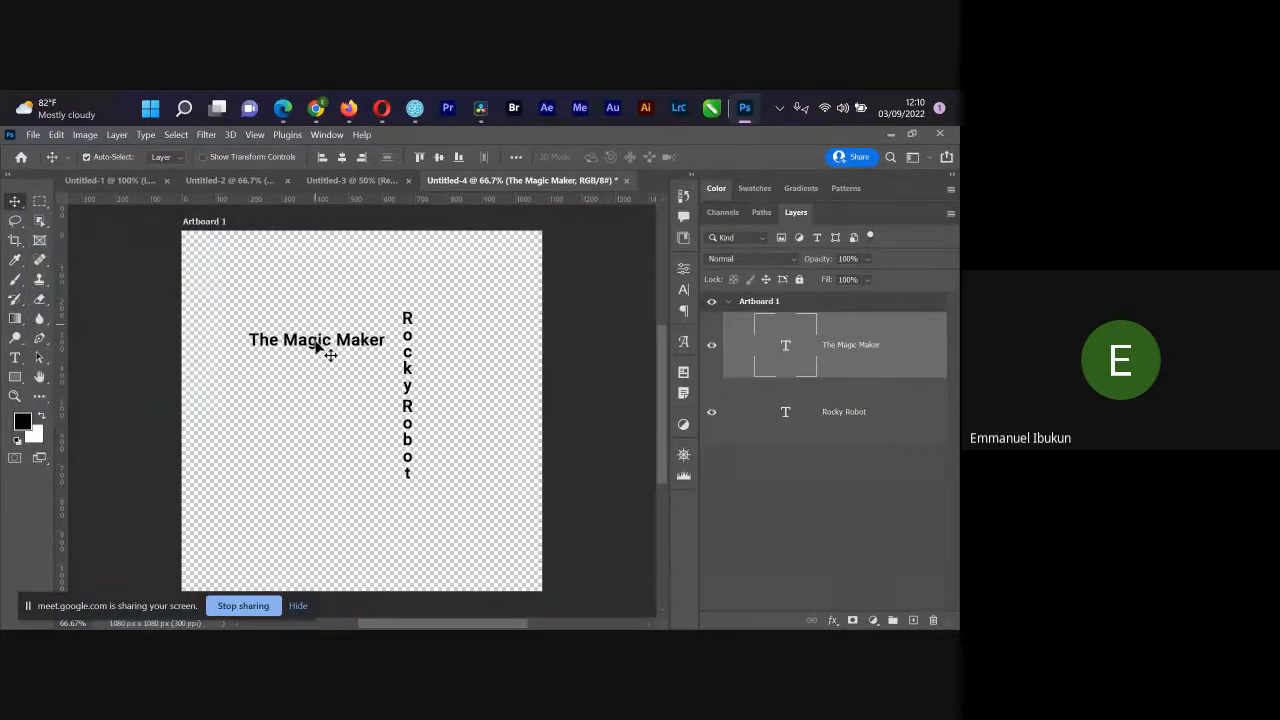
pyautogui.moveTo(316, 345); pyautogui.dragTo(482, 480)
pyautogui.click(409, 344)
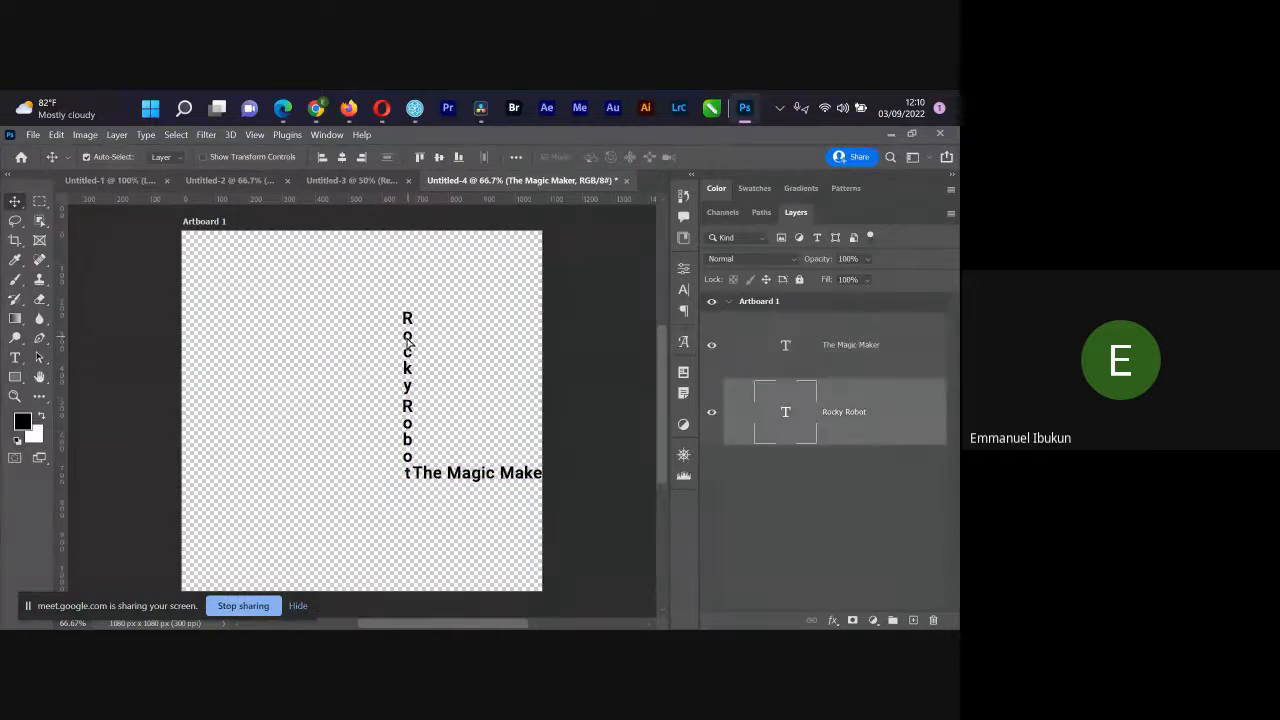
pyautogui.moveTo(409, 344); pyautogui.dragTo(274, 331)
pyautogui.moveTo(460, 481); pyautogui.dragTo(319, 460)
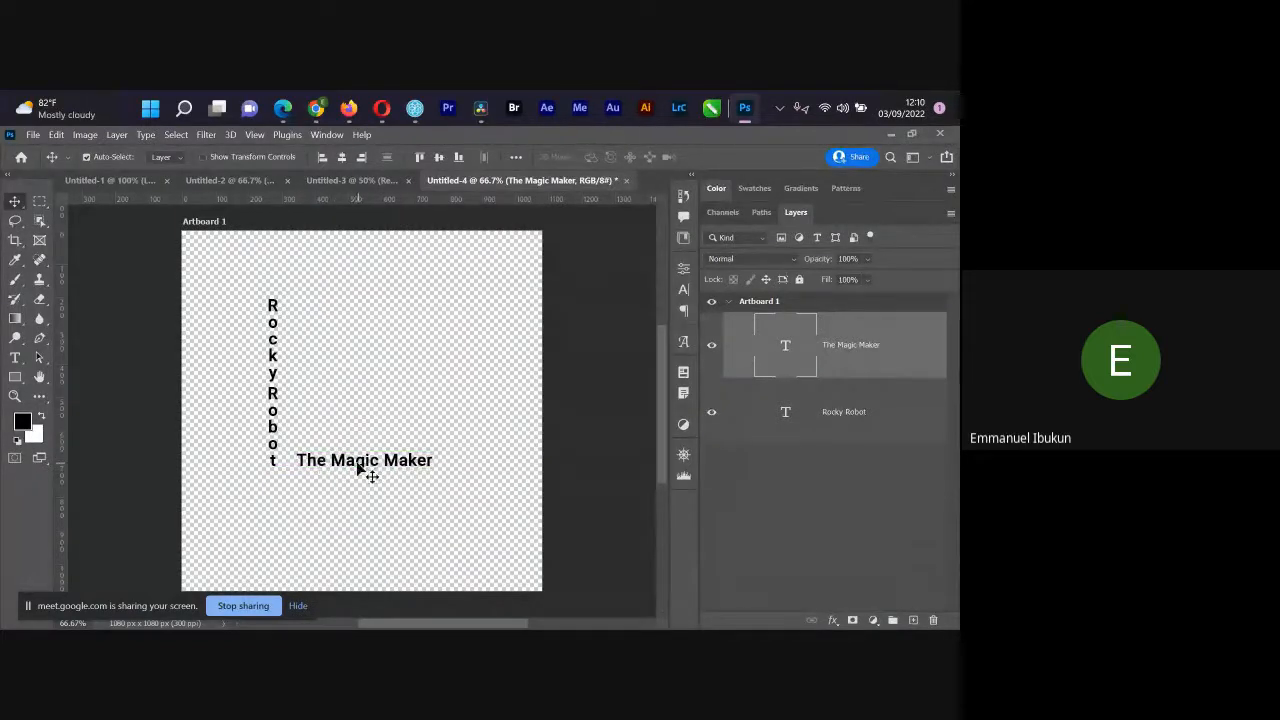
pyautogui.moveTo(351, 463); pyautogui.dragTo(343, 463)
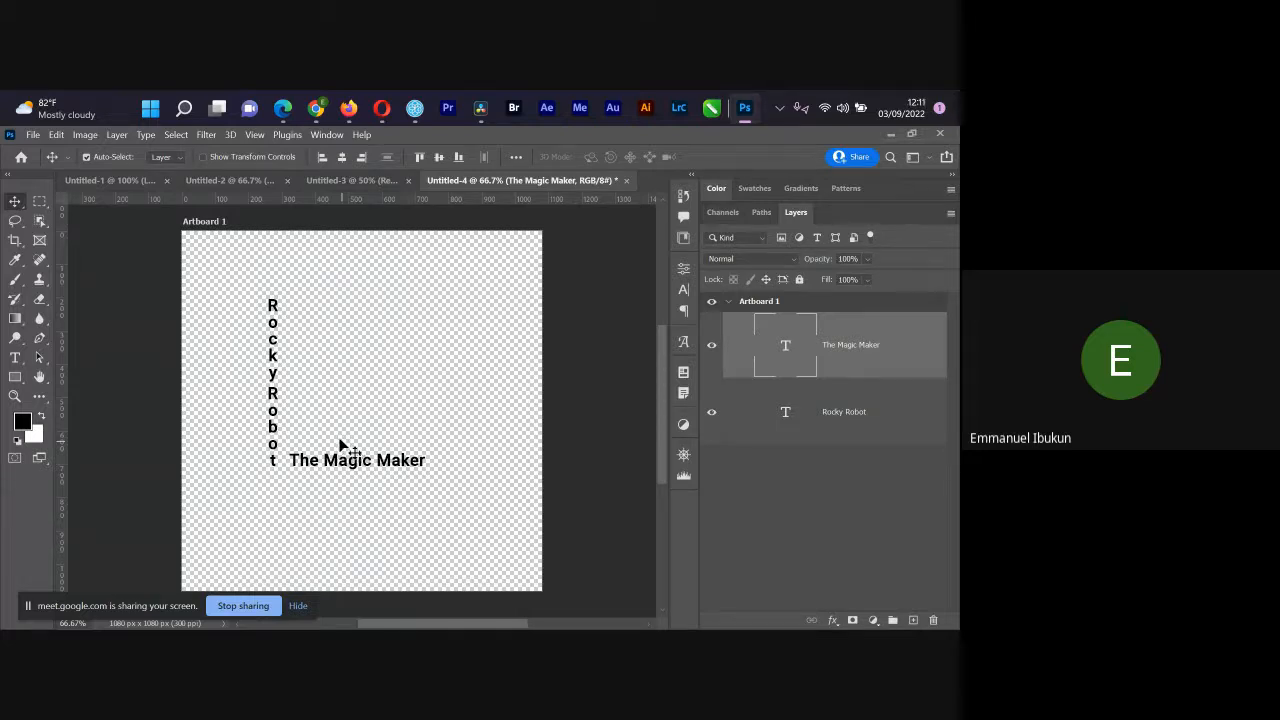
pyautogui.moveTo(281, 379)
pyautogui.mouseDown()
pyautogui.moveTo(274, 368)
pyautogui.moveTo(291, 376)
pyautogui.mouseUp()
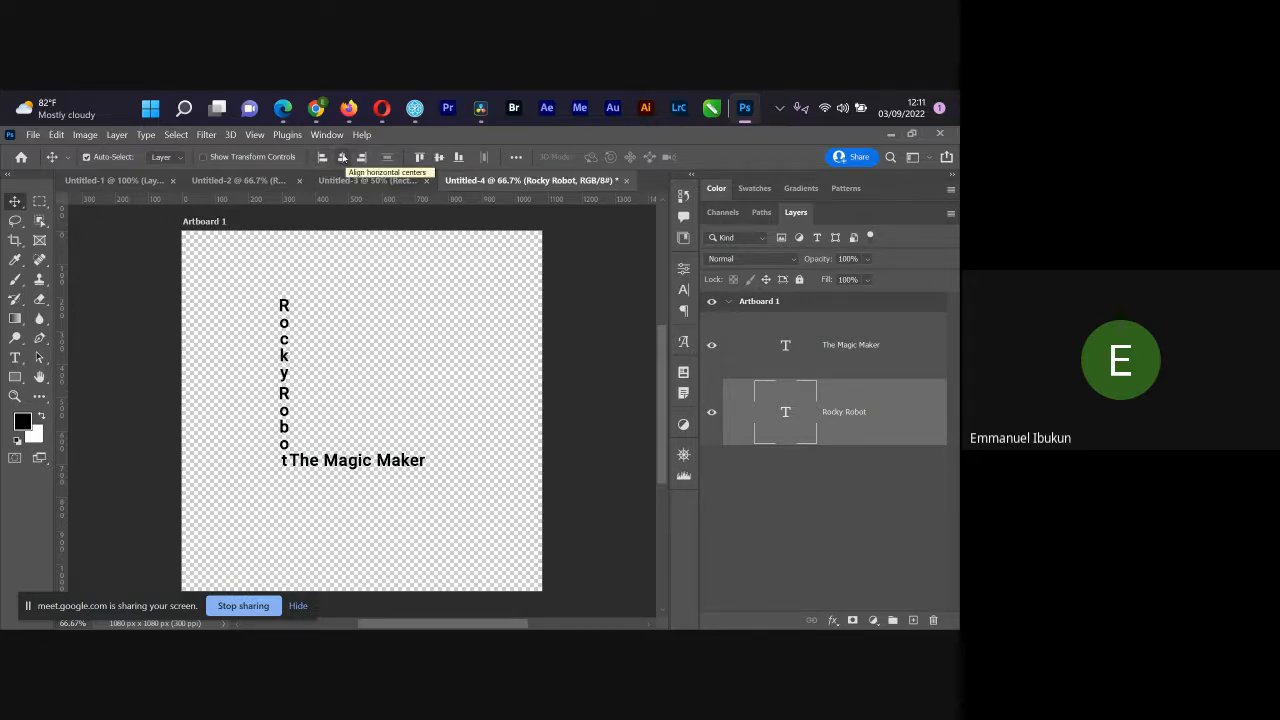
# Step: Center "Rocky Robot" horizontally on the artboard, shift it to the right, and align it with the artboard's bottom edge
pyautogui.click(342, 157)
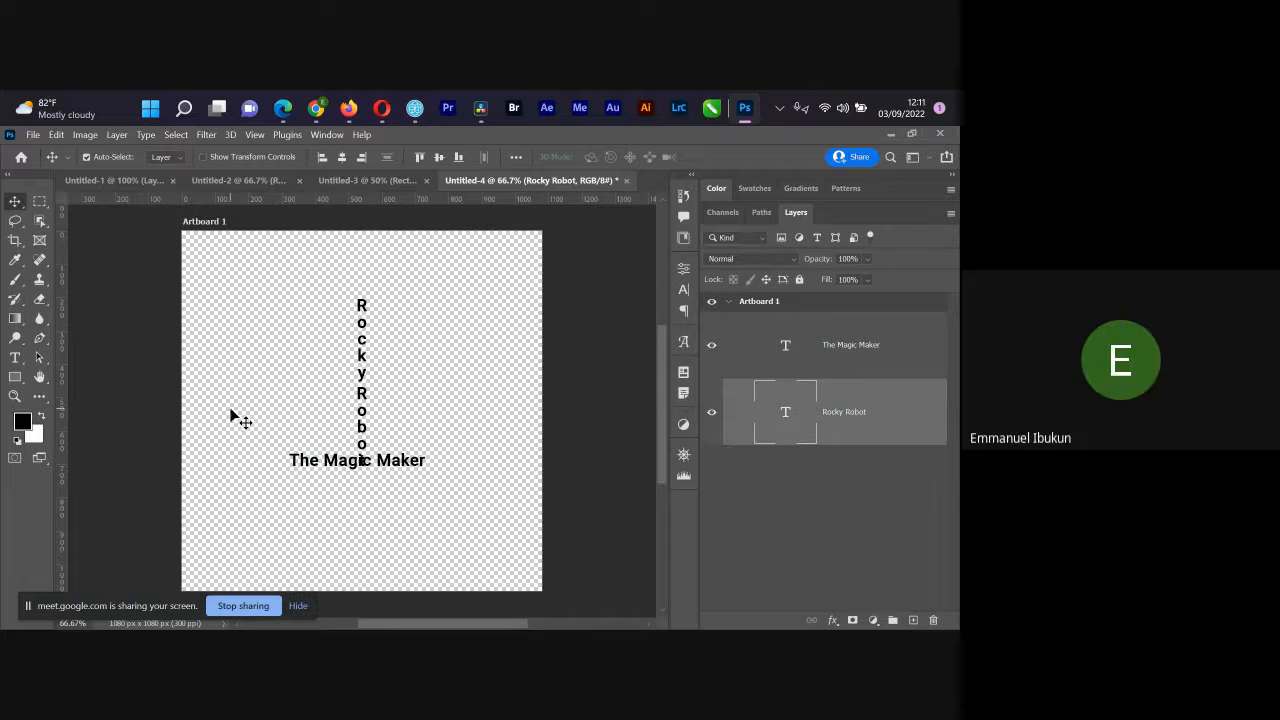
pyautogui.moveTo(371, 366); pyautogui.dragTo(414, 366)
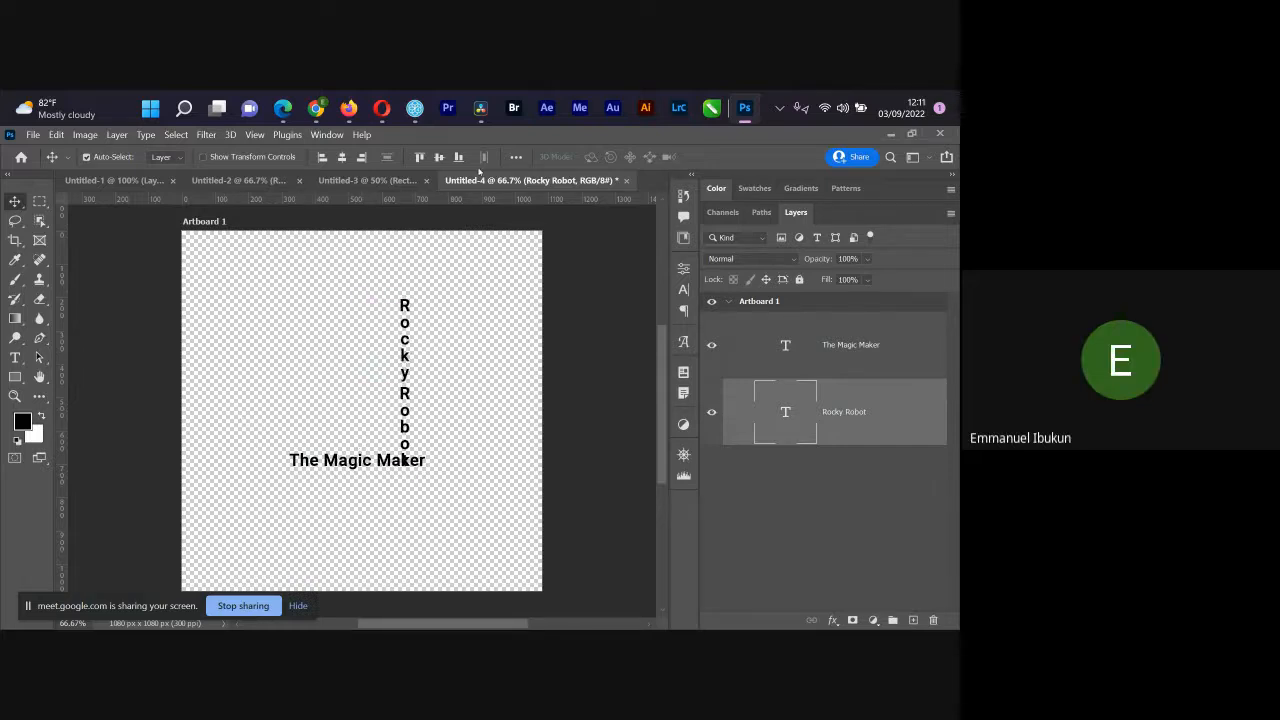
pyautogui.click(458, 157)
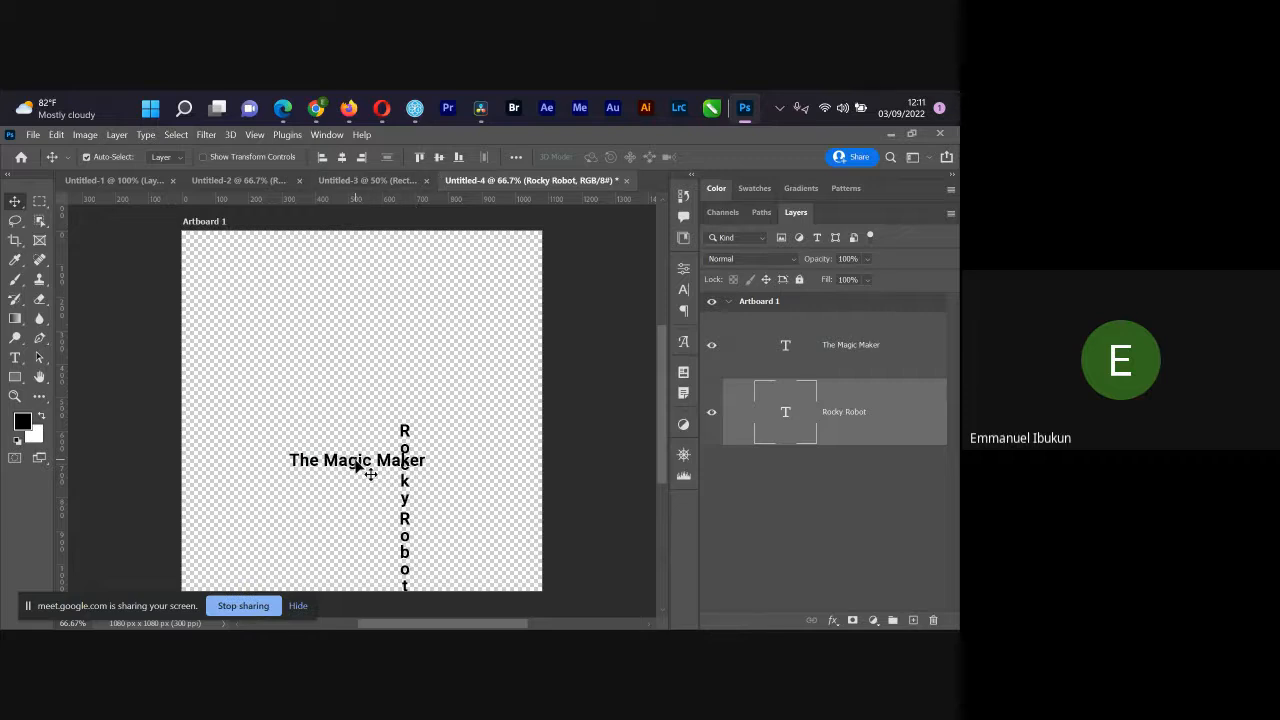
# Step: Move "The Magic Maker" above "Rocky Robot" and try different horizontal positions, ending left of the artboard's center
pyautogui.moveTo(358, 465); pyautogui.dragTo(424, 371)
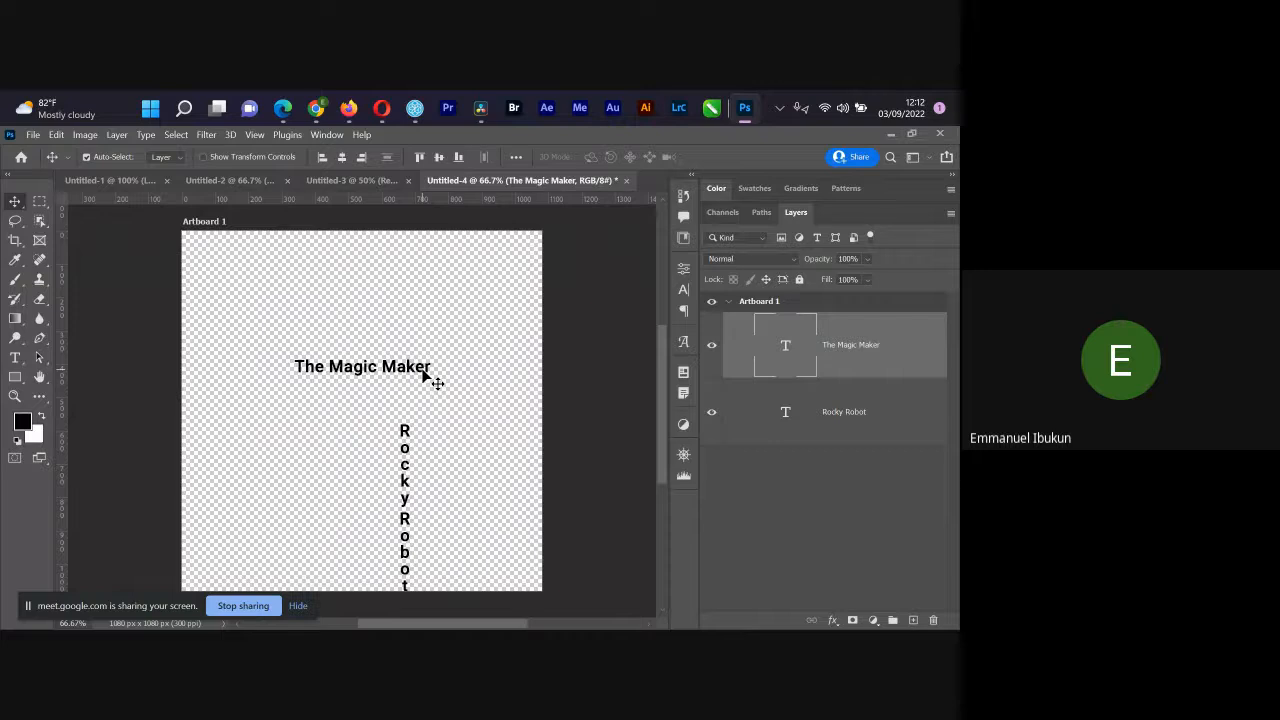
pyautogui.moveTo(406, 366); pyautogui.dragTo(628, 356)
pyautogui.moveTo(385, 370); pyautogui.dragTo(290, 395)
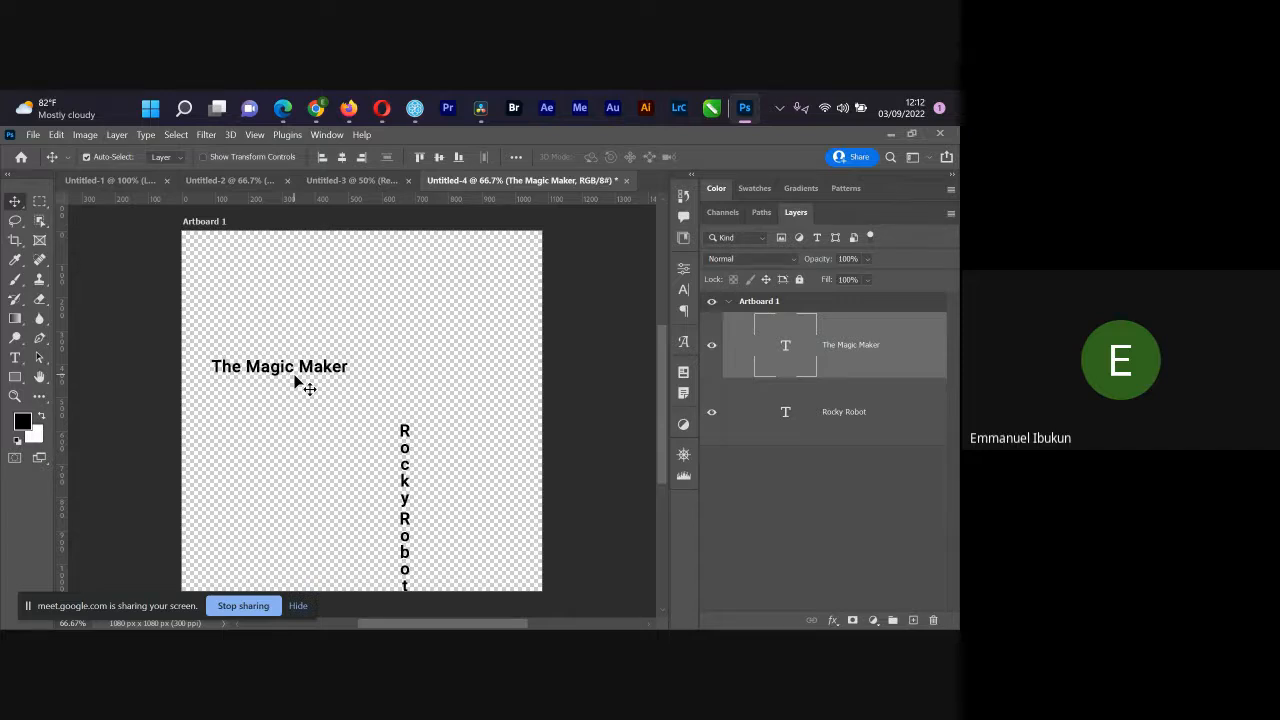
pyautogui.moveTo(295, 378); pyautogui.dragTo(331, 366)
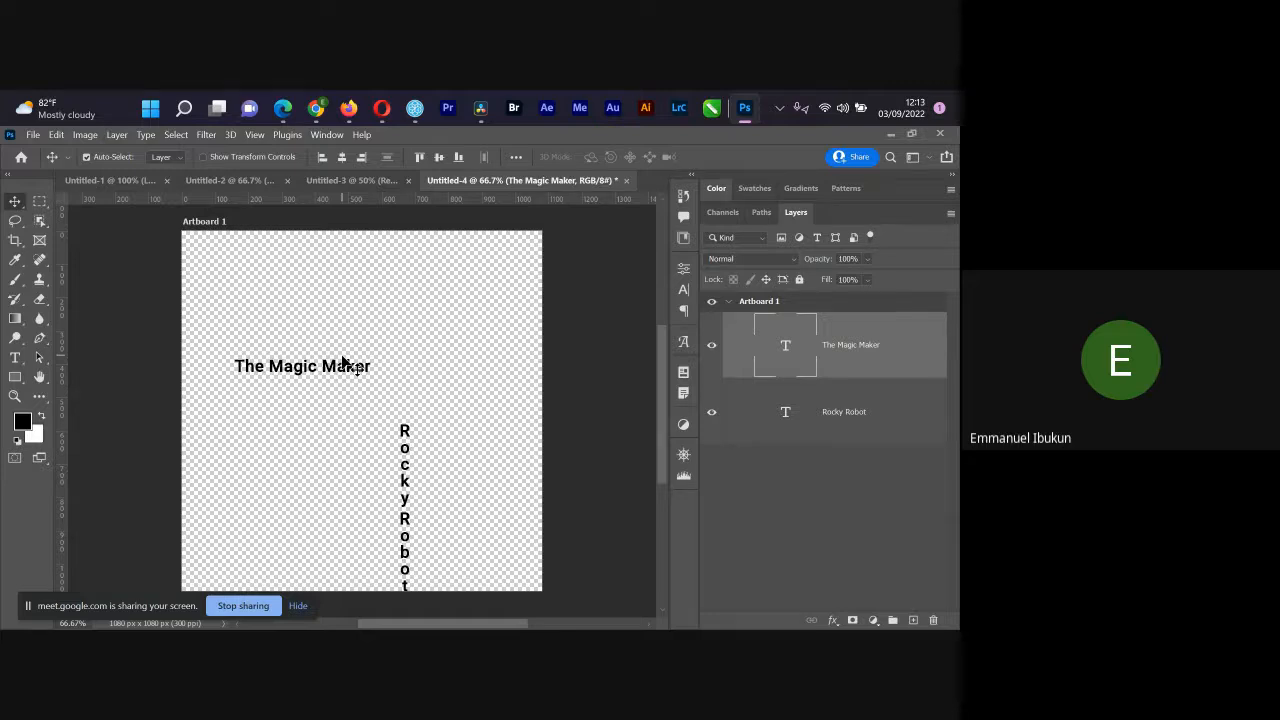
# Step: Align "The Magic Maker" with the artboard's top edge and horizontal center, and move it slightly down from the edge
pyautogui.moveTo(343, 372); pyautogui.dragTo(399, 254)
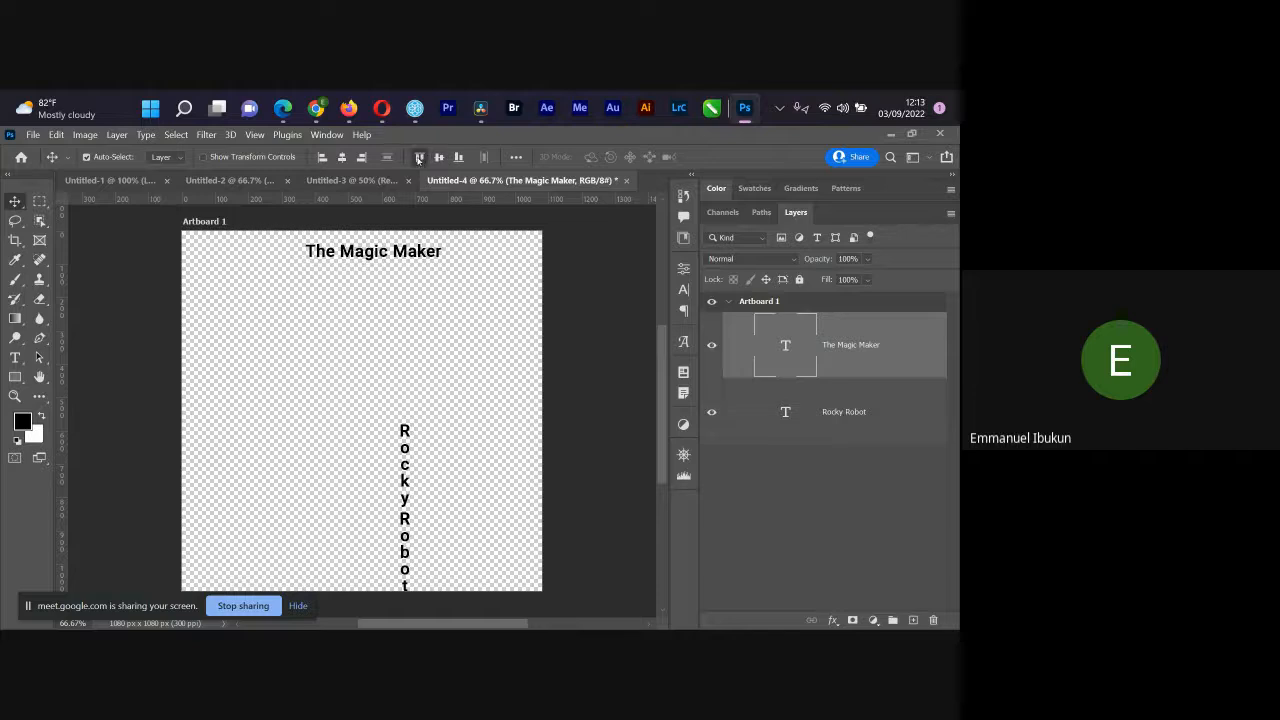
pyautogui.click(419, 157)
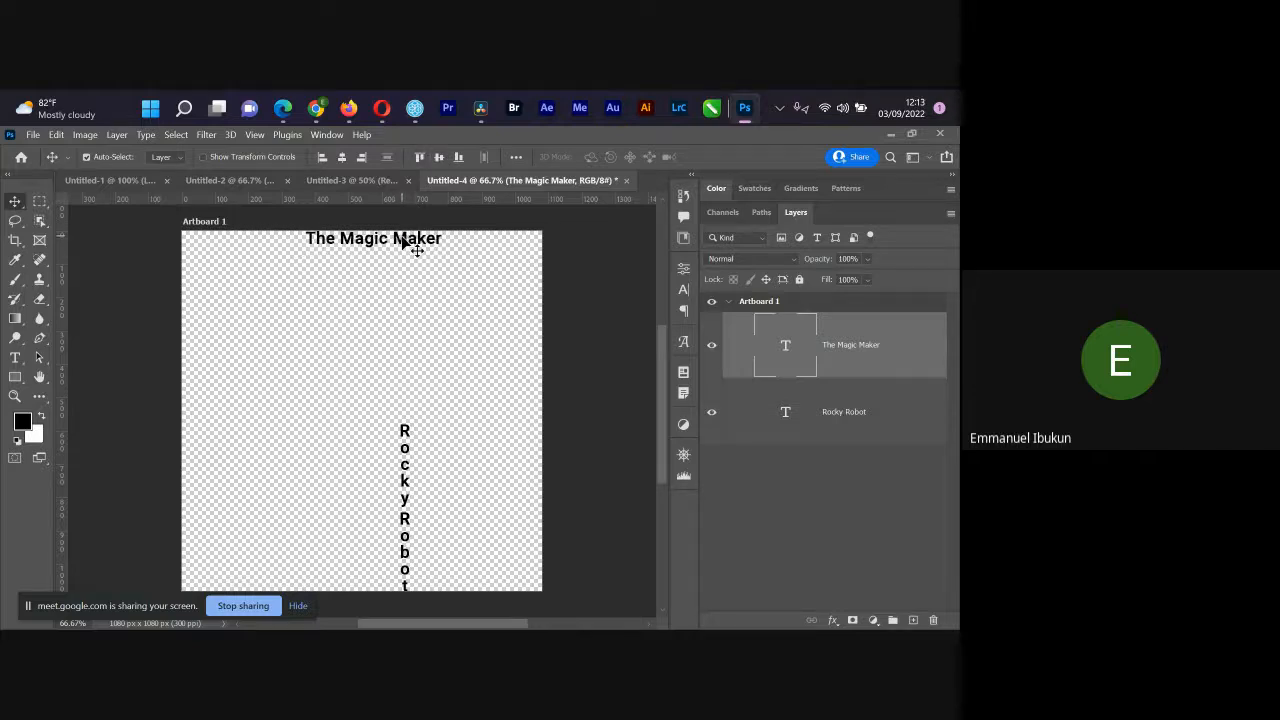
pyautogui.click(343, 158)
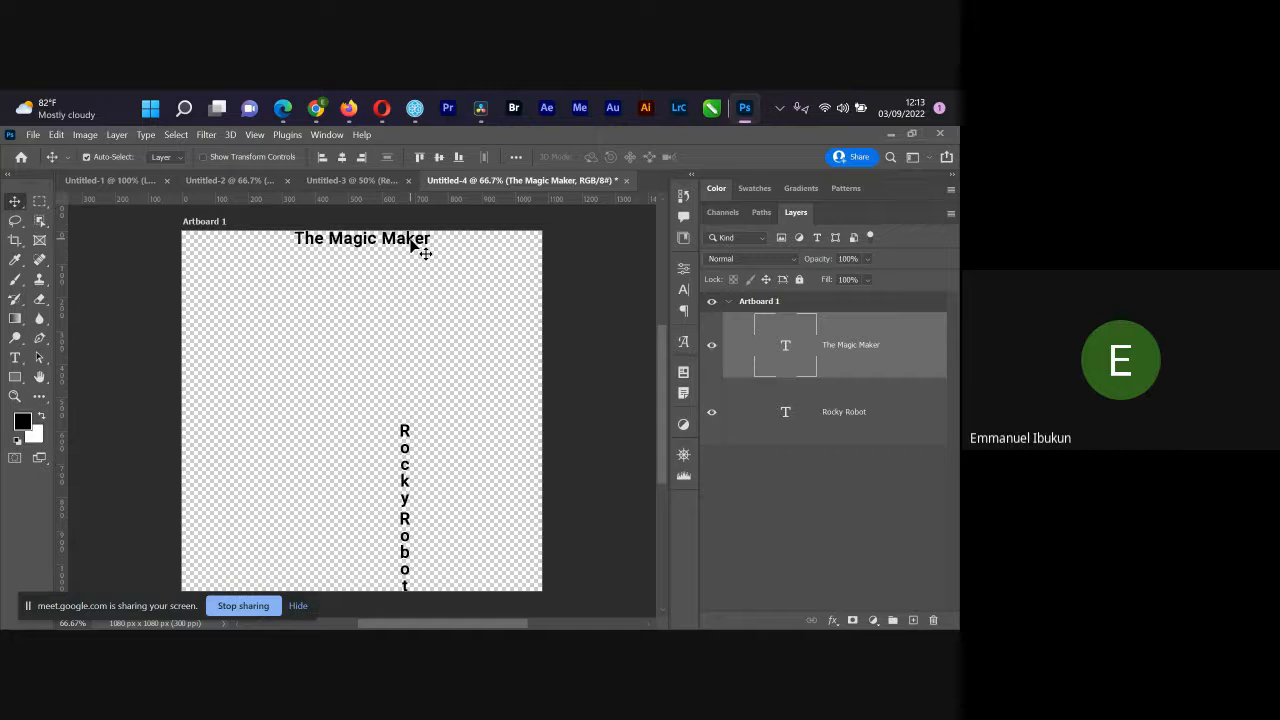
pyautogui.moveTo(419, 248); pyautogui.dragTo(421, 254)
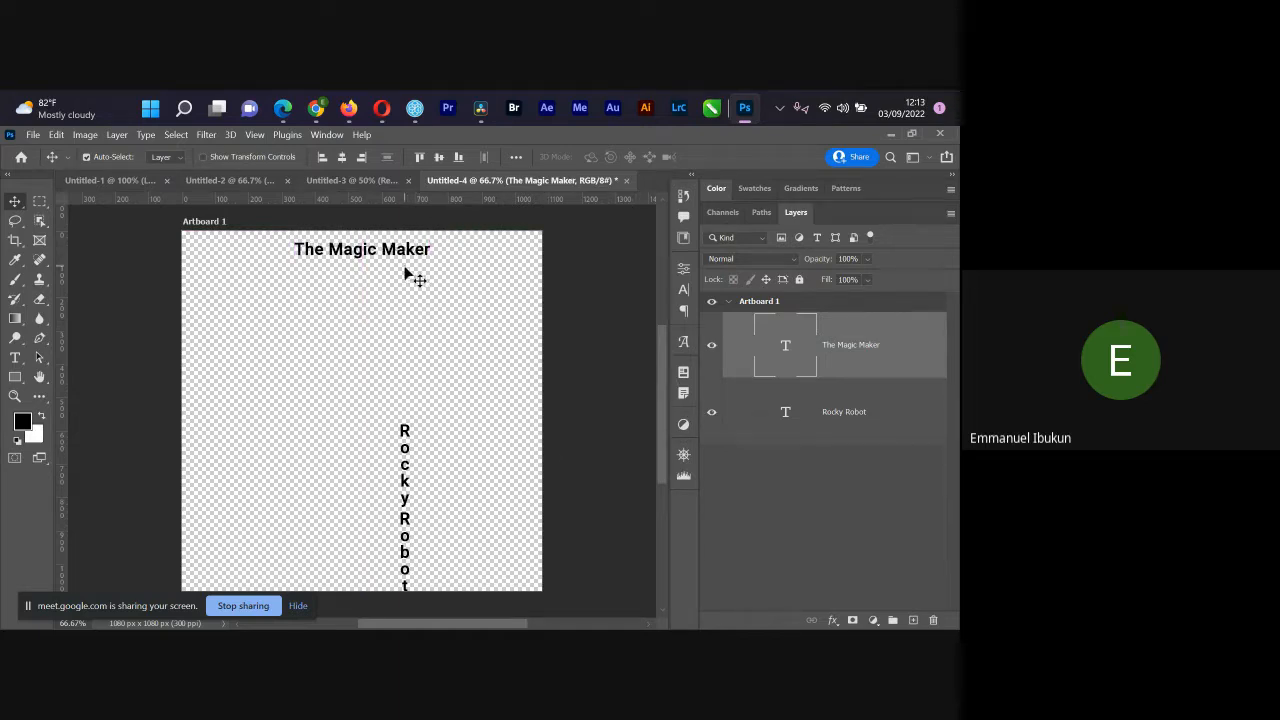
# Step: Add a white Solid Color fill layer to Artboard 1
pyautogui.click(798, 451)
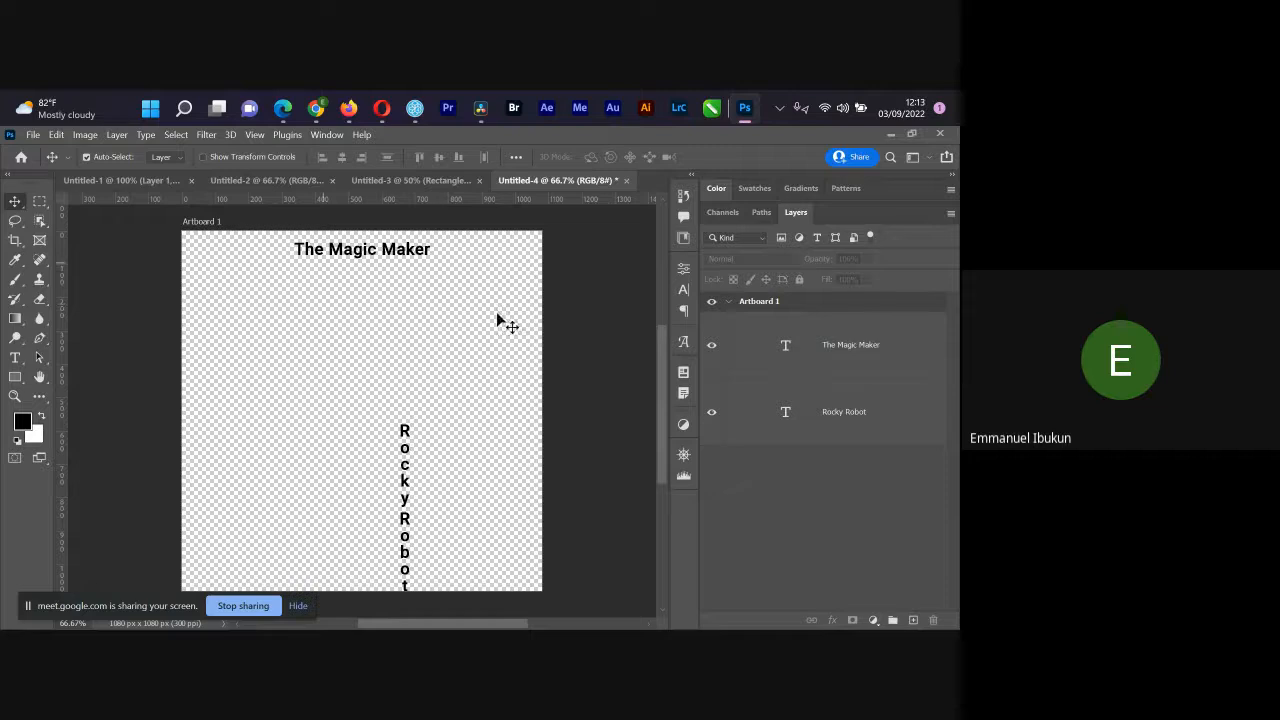
pyautogui.click(873, 620)
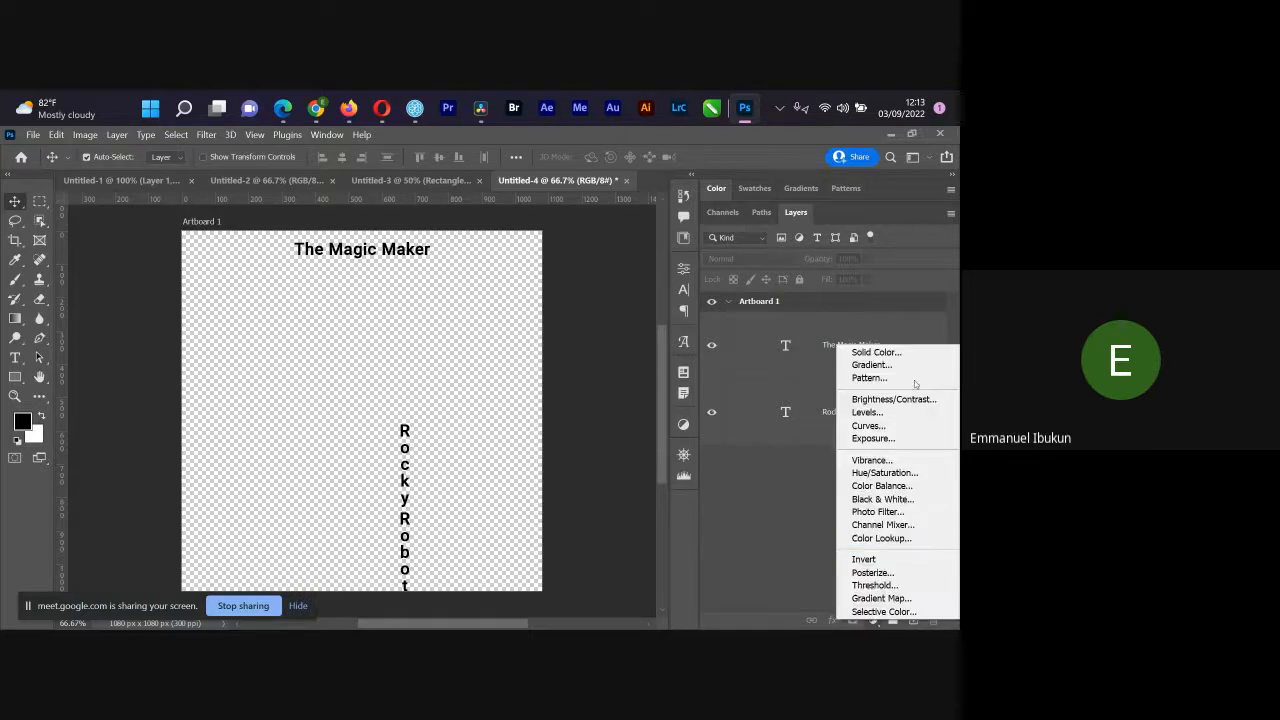
pyautogui.click(845, 351)
pyautogui.moveTo(346, 334); pyautogui.dragTo(234, 282)
pyautogui.click(590, 291)
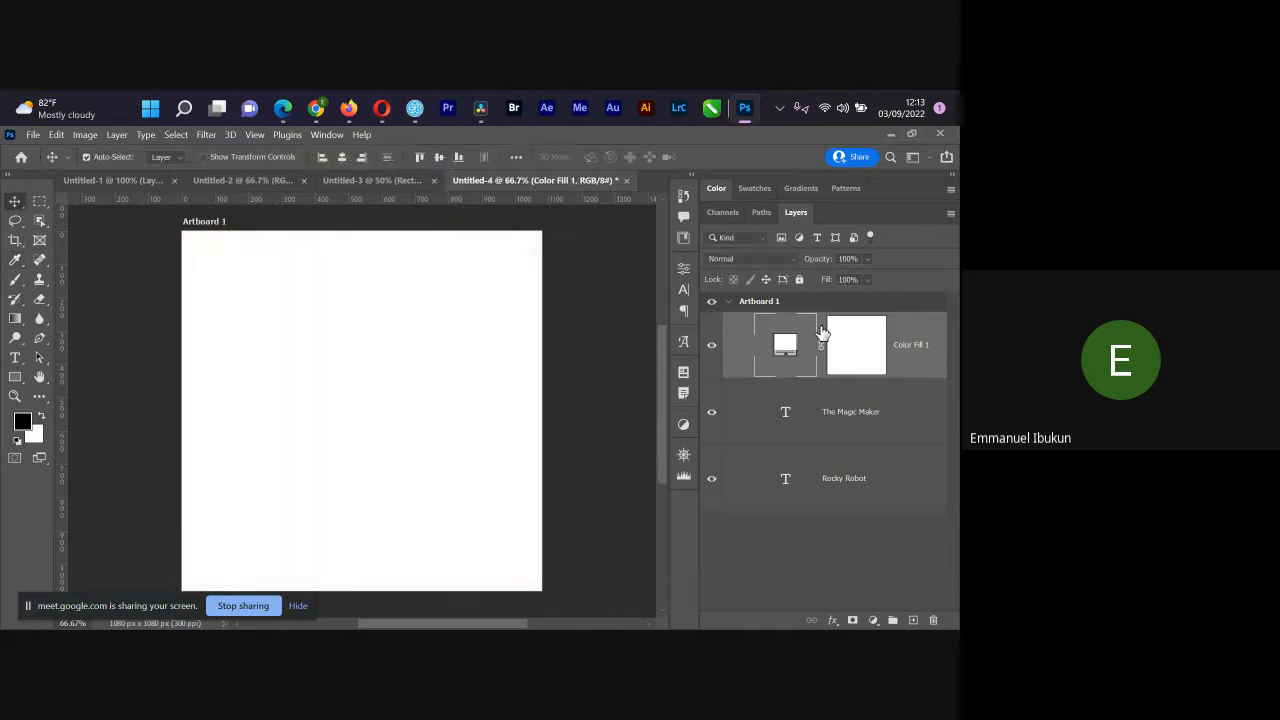
# Step: Place the white fill layer beneath both text layers, and reposition "Rocky Robot" near the center and "The Magic Maker" near the artboard's top edge
pyautogui.moveTo(785, 345); pyautogui.dragTo(781, 505)
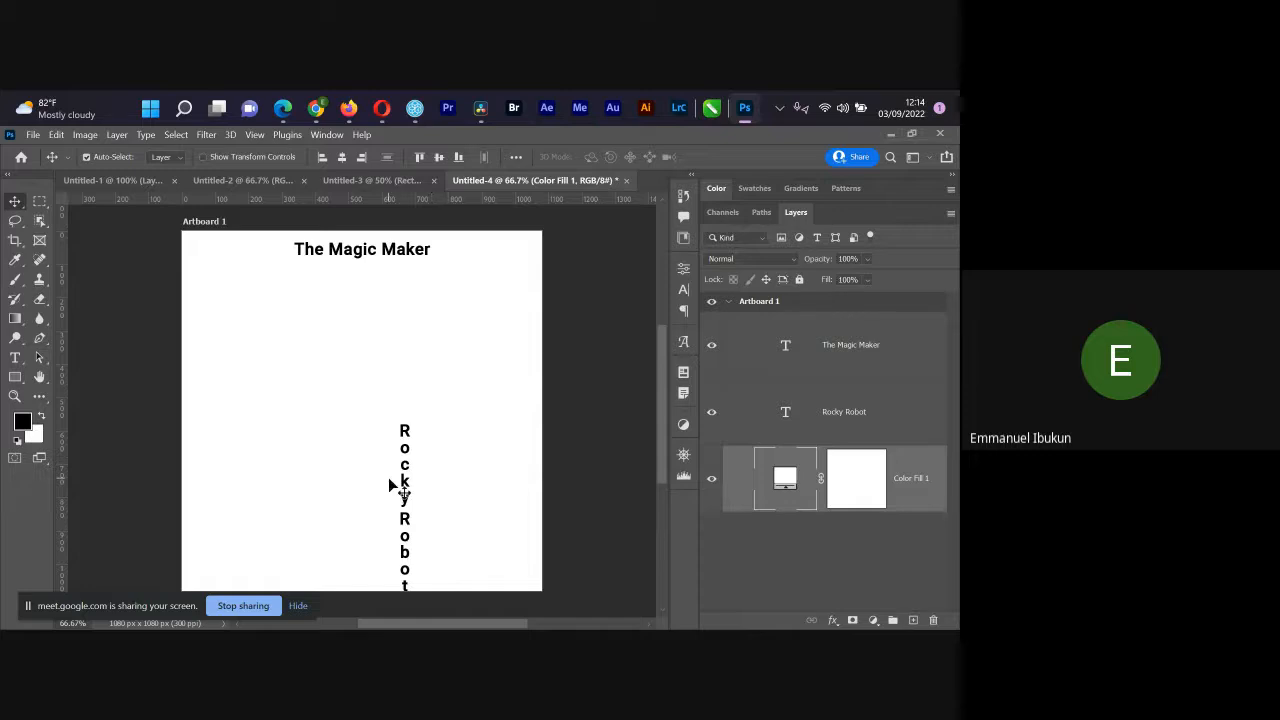
pyautogui.moveTo(404, 480); pyautogui.dragTo(366, 438)
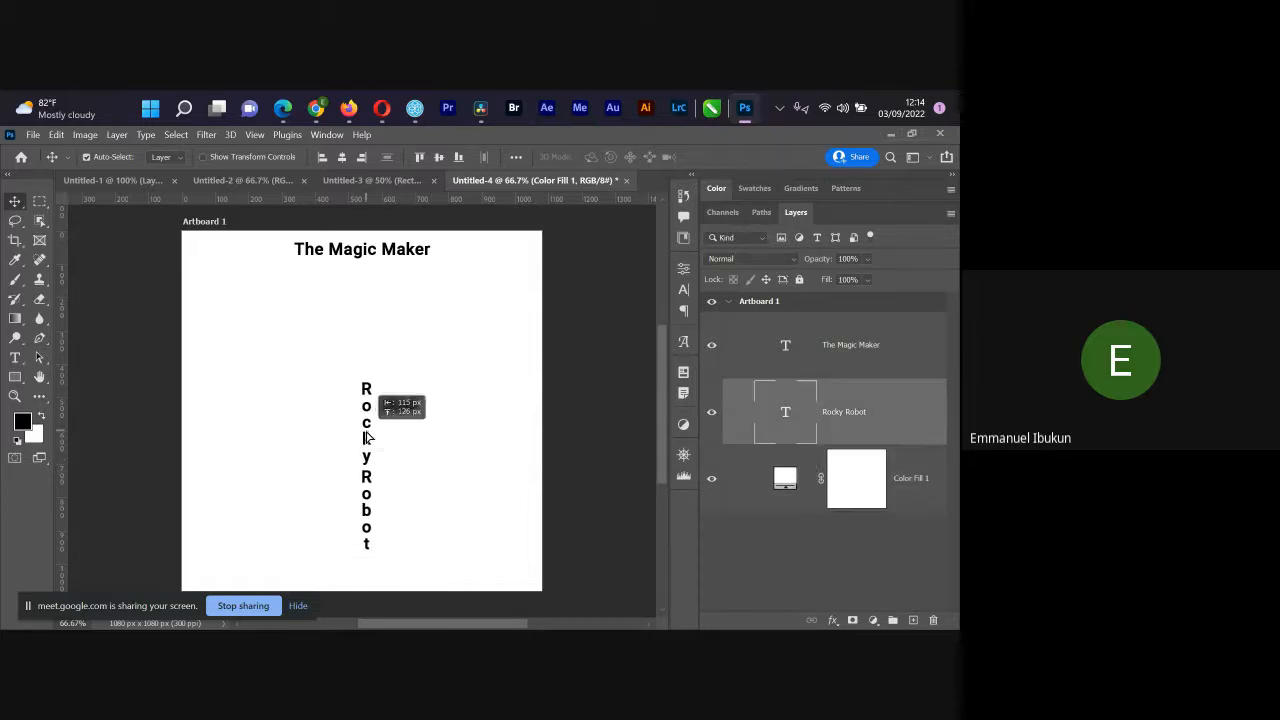
pyautogui.moveTo(366, 256); pyautogui.dragTo(360, 288)
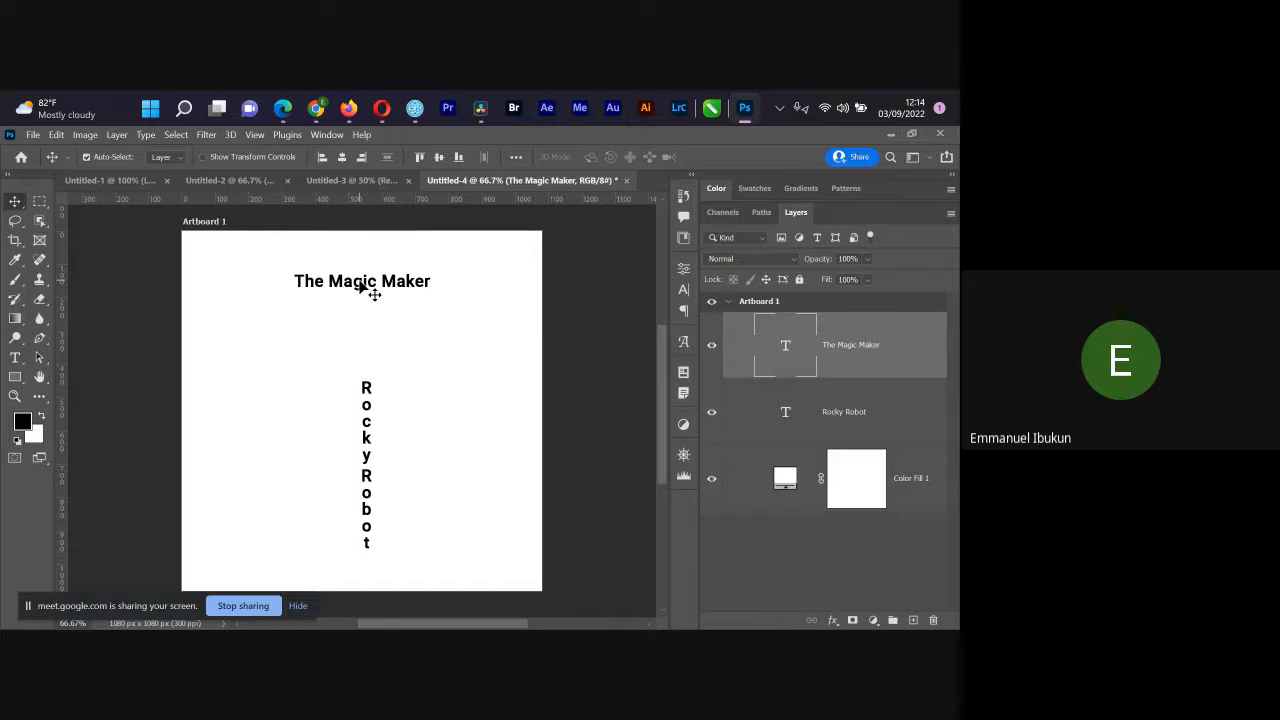
pyautogui.press('t')
pyautogui.press('v')
pyautogui.moveTo(363, 294); pyautogui.dragTo(354, 257)
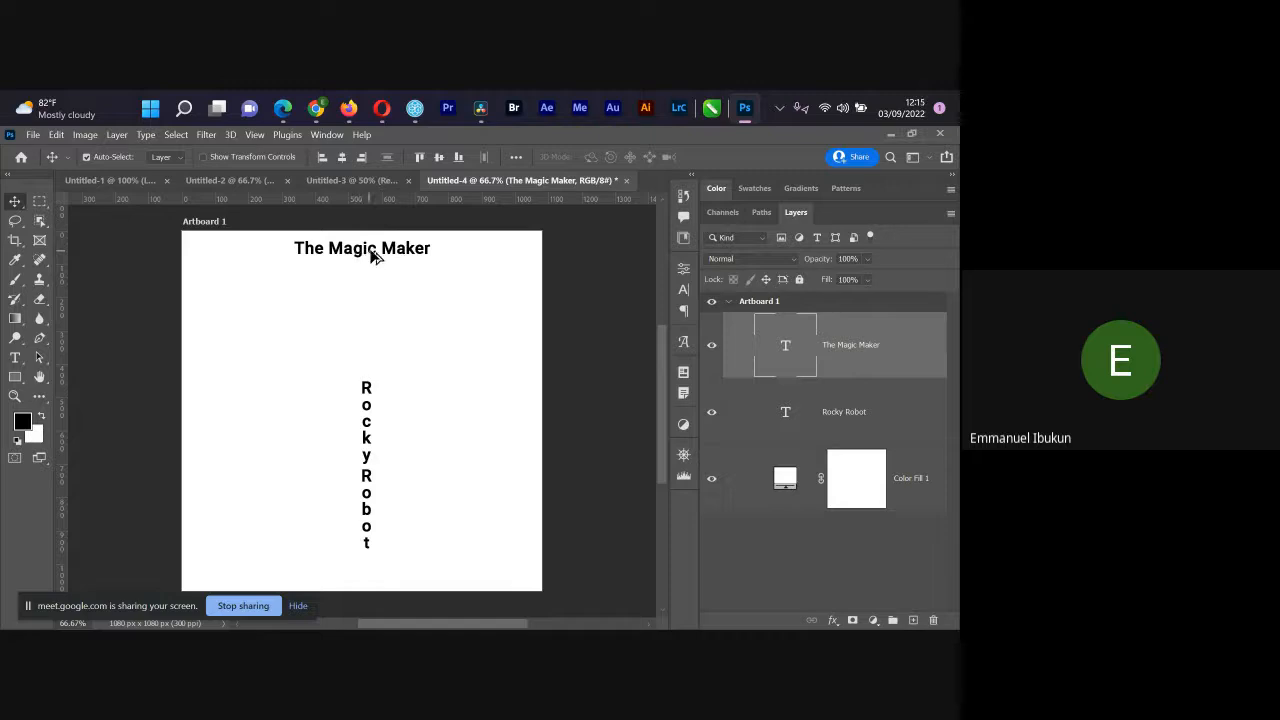
# Step: Duplicate "The Magic Maker" below and to the right of the original, and change the copy's text to "Ctrl '"
pyautogui.moveTo(377, 256); pyautogui.dragTo(451, 374)
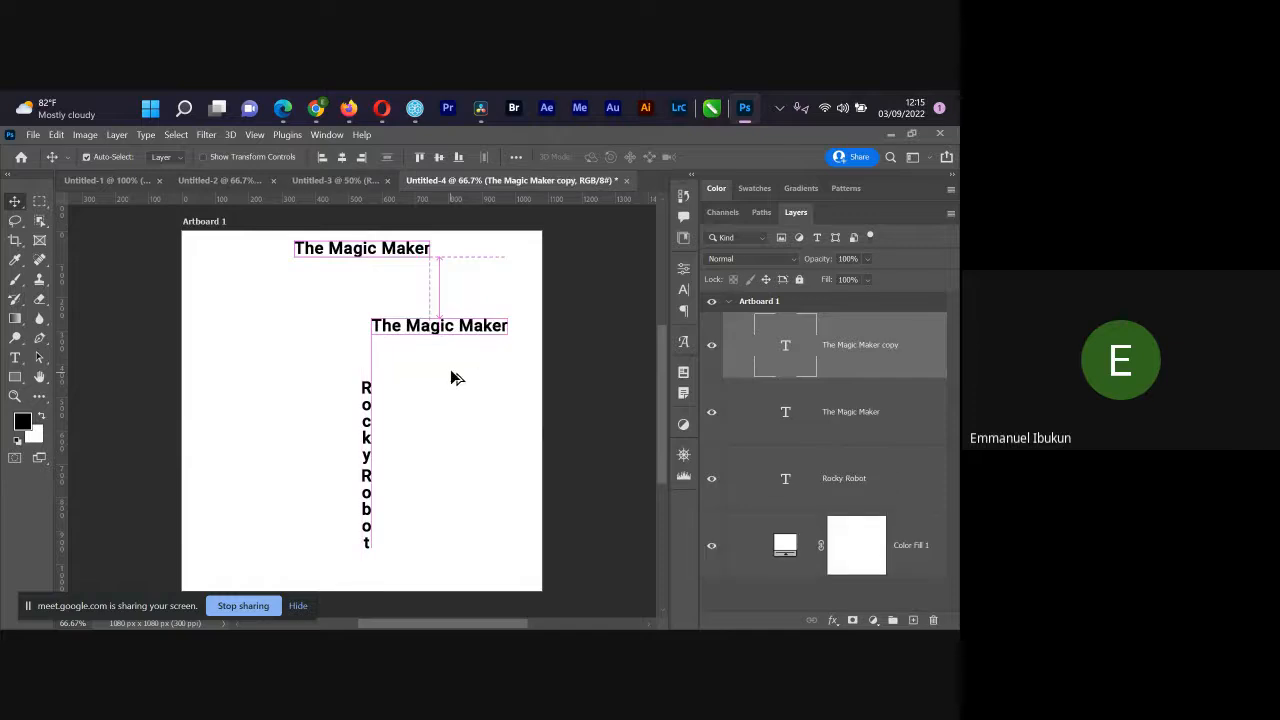
pyautogui.moveTo(463, 330); pyautogui.dragTo(466, 336)
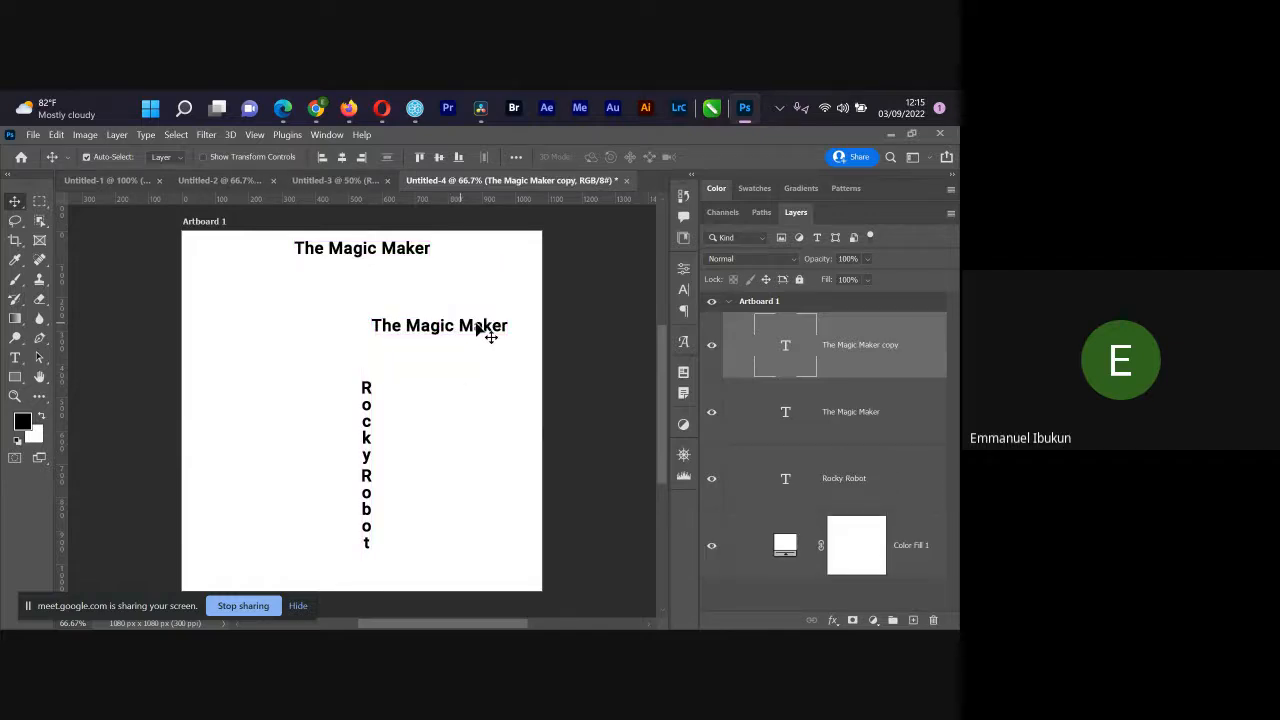
pyautogui.doubleClick(482, 330)
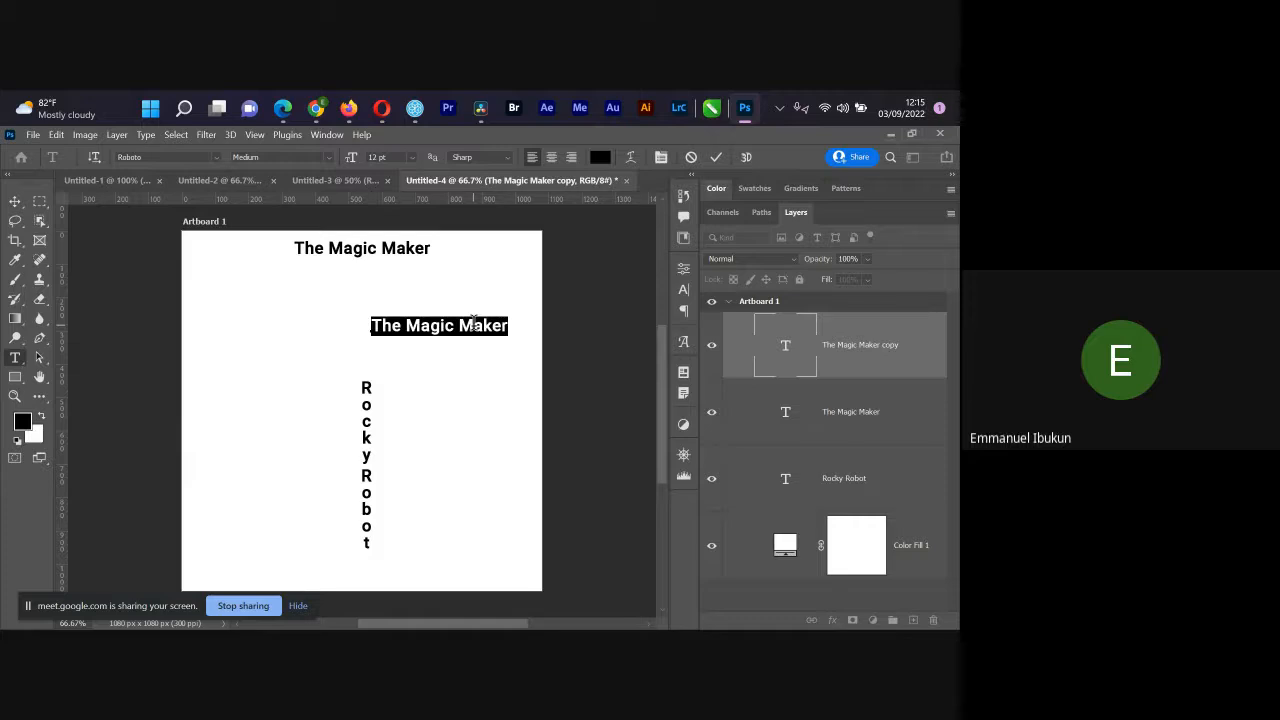
pyautogui.write('Ctrl')
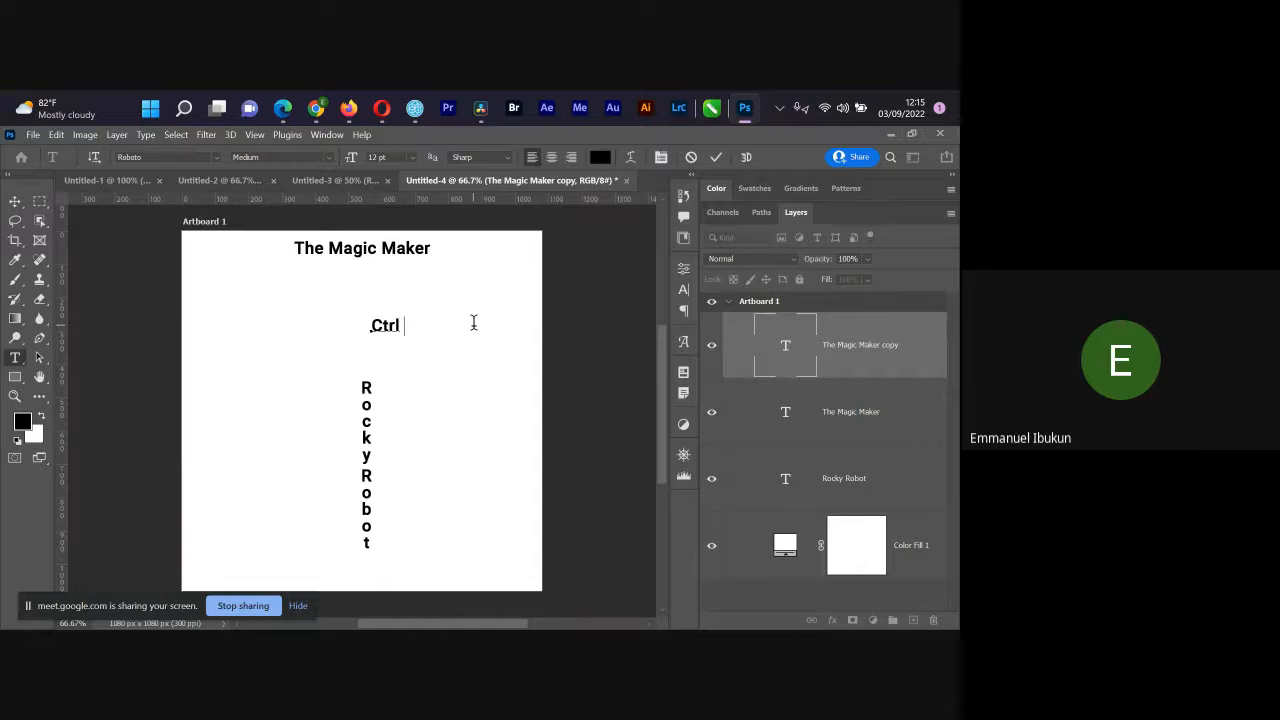
pyautogui.write(" '")
pyautogui.click(474, 322)
pyautogui.press('v')
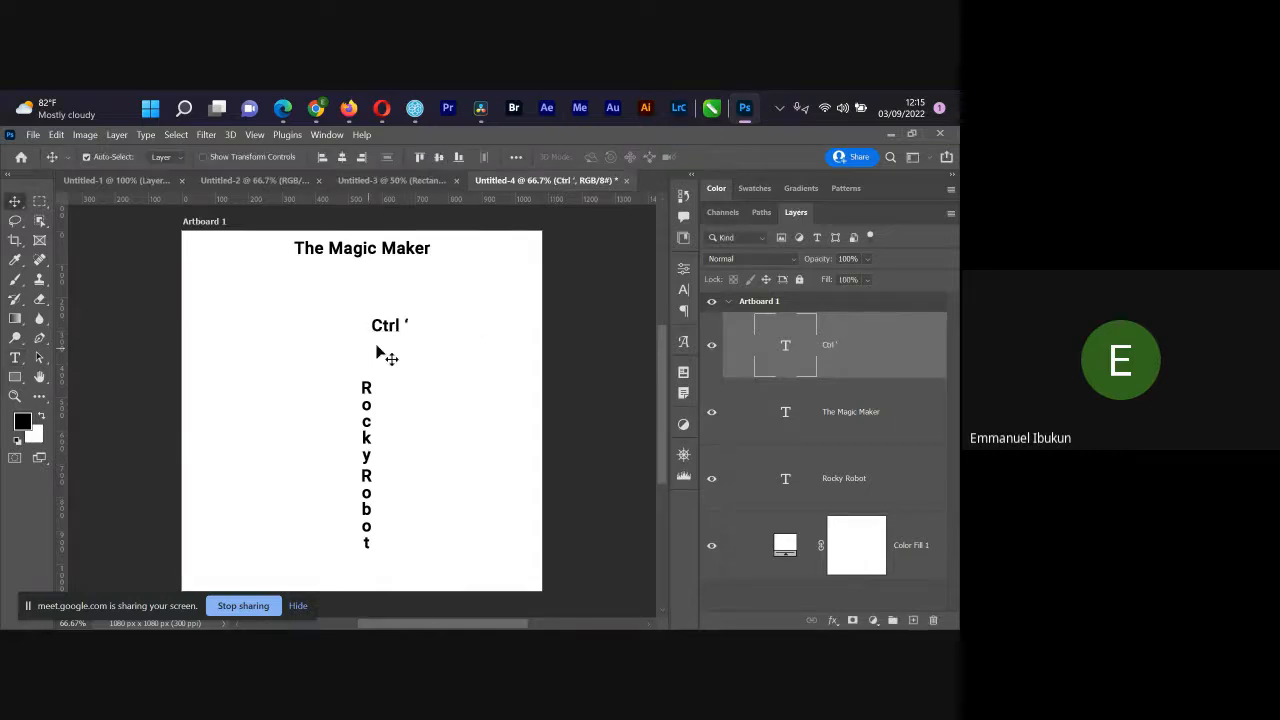
# Step: Move the "Ctrl '" text to the artboard's upper-left area and extend it to read "Ctrl ' -- Grid Activation"
pyautogui.moveTo(400, 326); pyautogui.dragTo(226, 281)
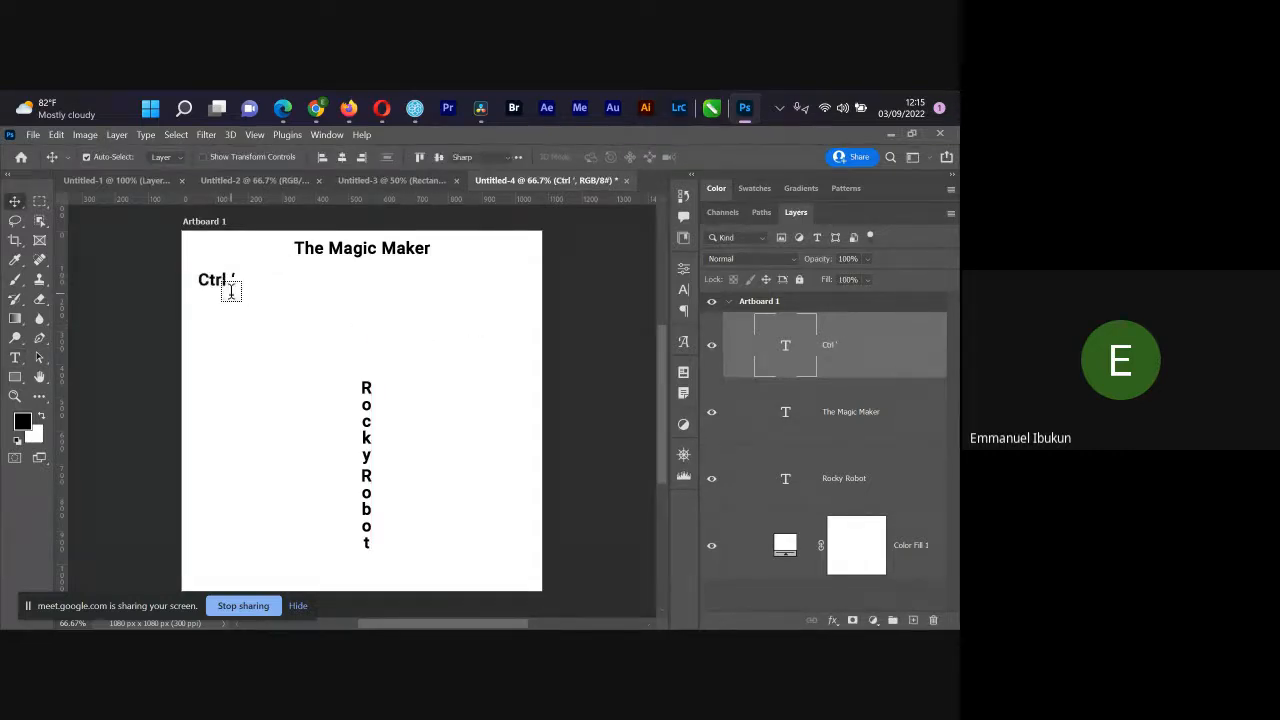
pyautogui.doubleClick(222, 281)
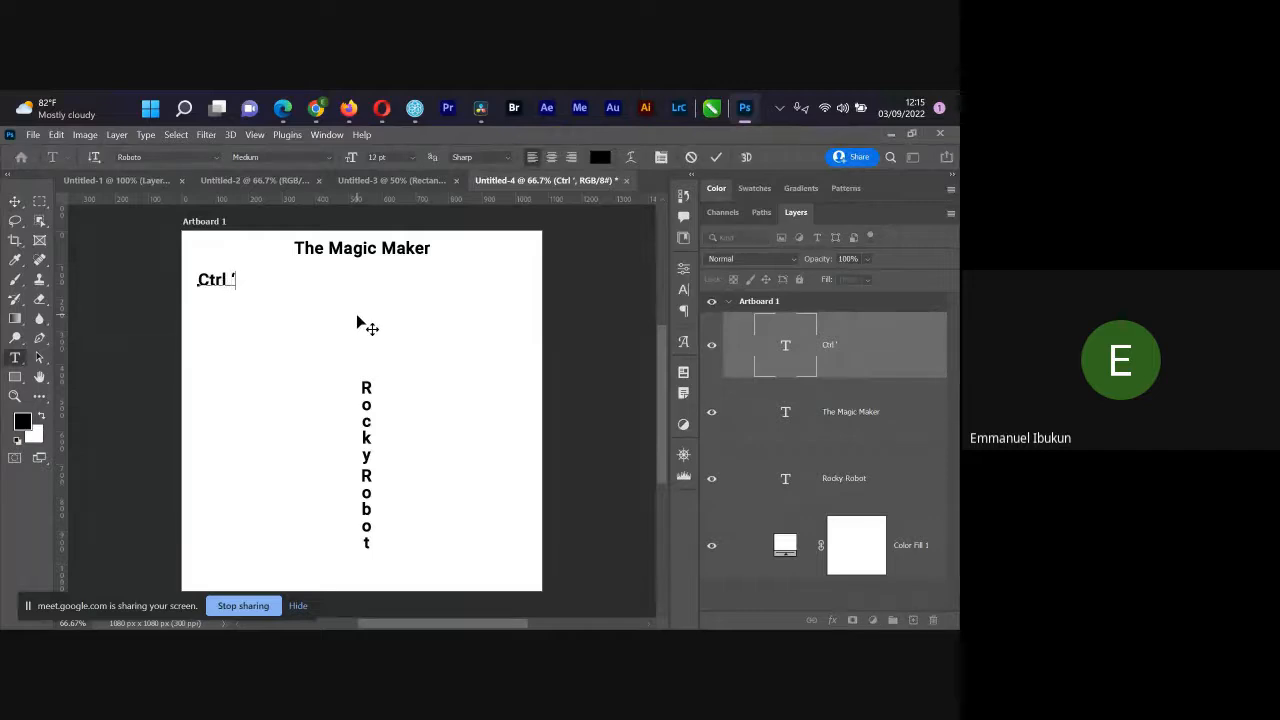
pyautogui.write('-- Grid Activation')
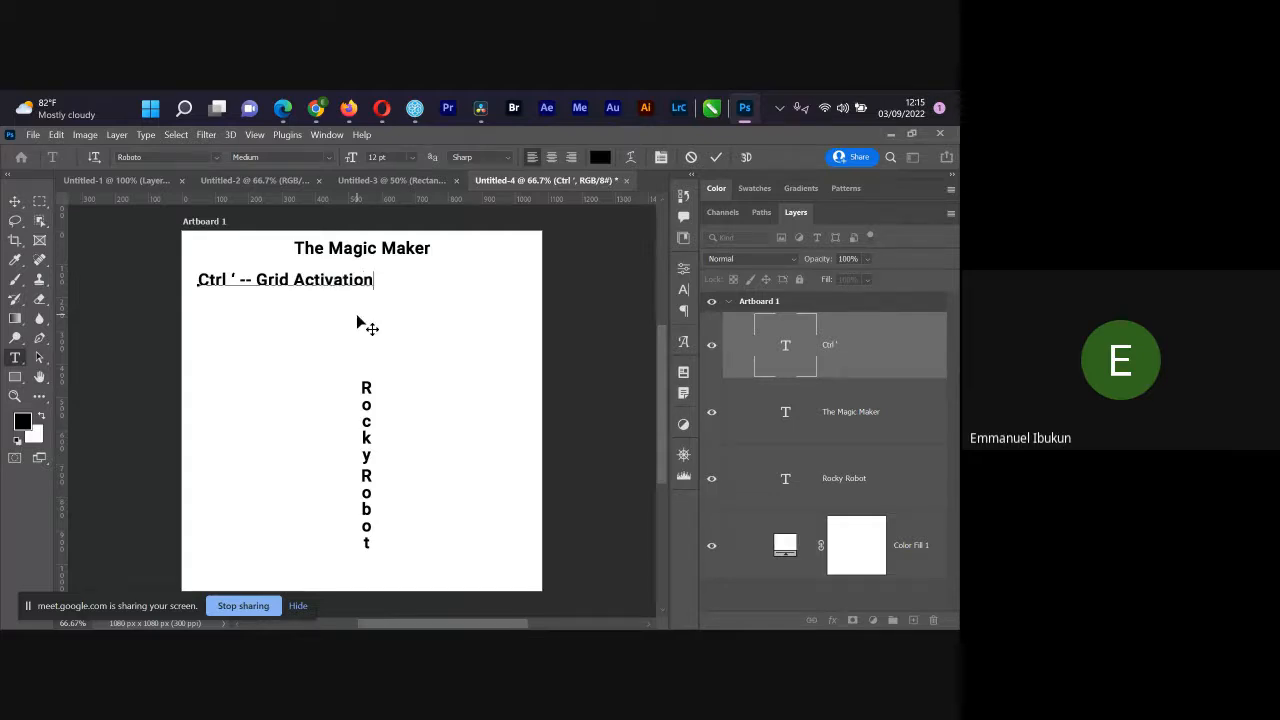
pyautogui.hotkey('ctrl', 'Return')
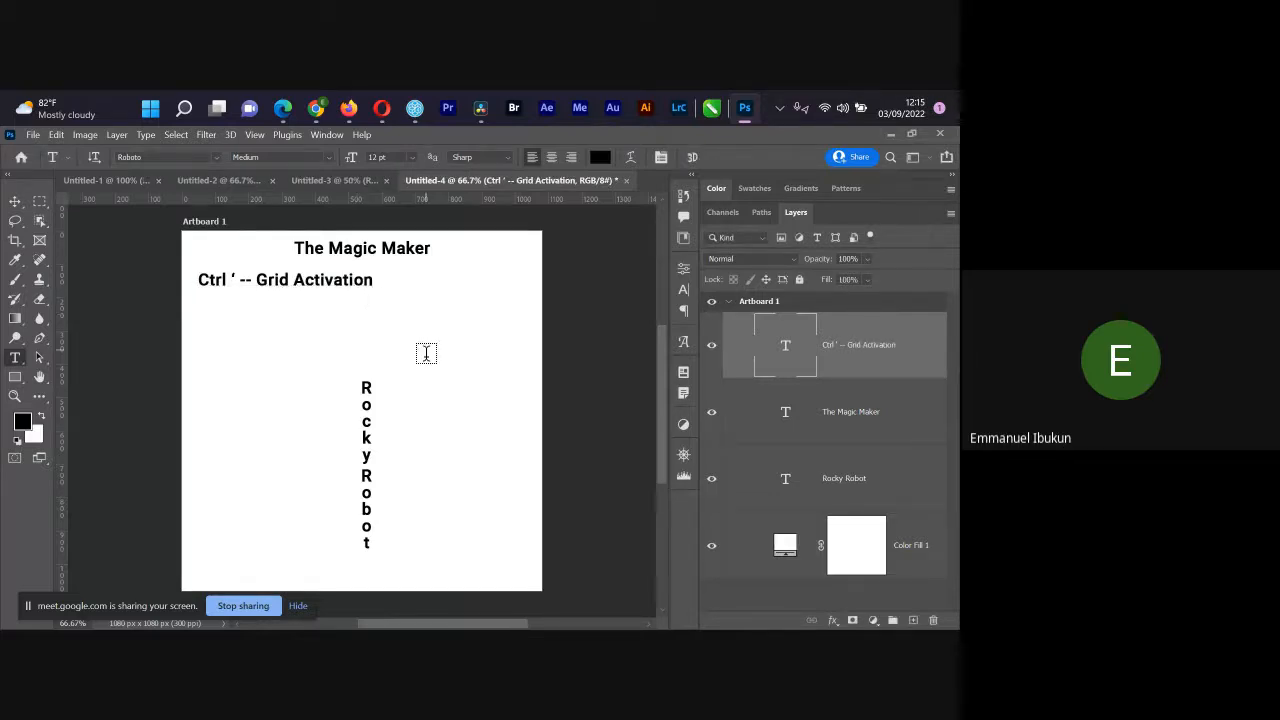
# Step: Show the grid and align the top of "The Magic Maker" letters precisely with a horizontal gridline
pyautogui.hotkey('ctrl', "'")
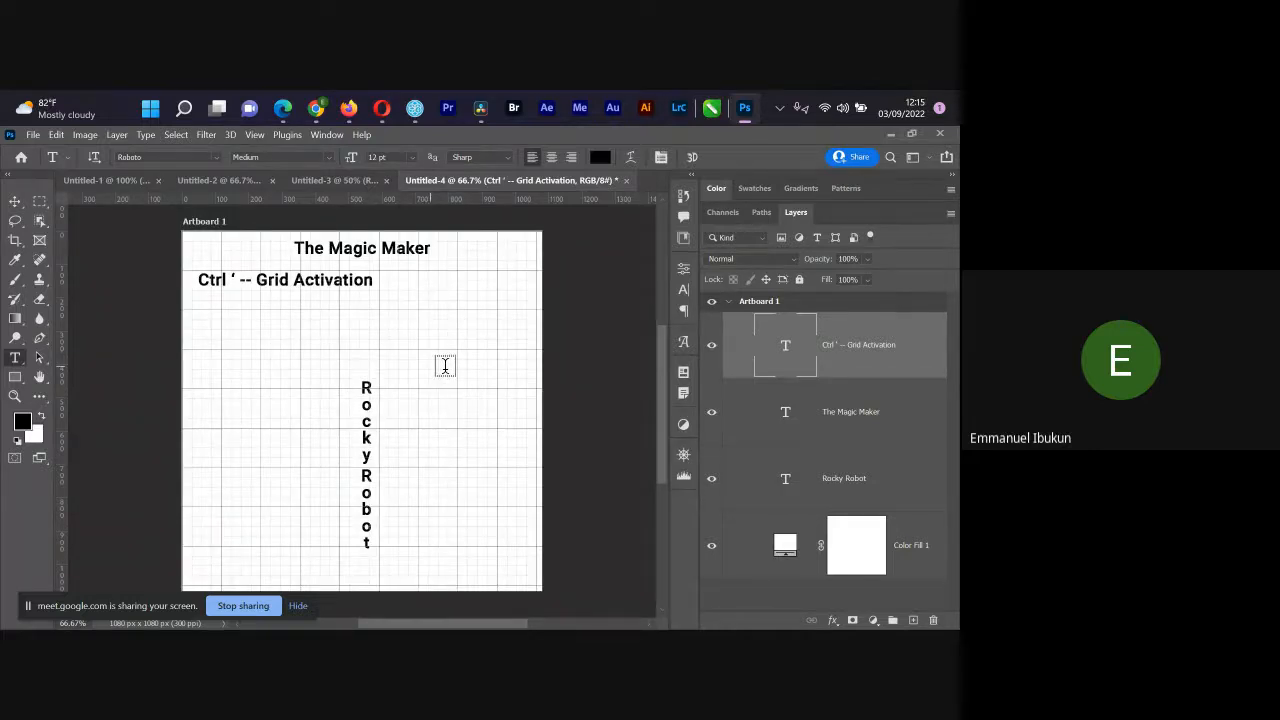
pyautogui.press('v')
pyautogui.moveTo(366, 256); pyautogui.dragTo(397, 270)
pyautogui.press('z')
pyautogui.press('v')
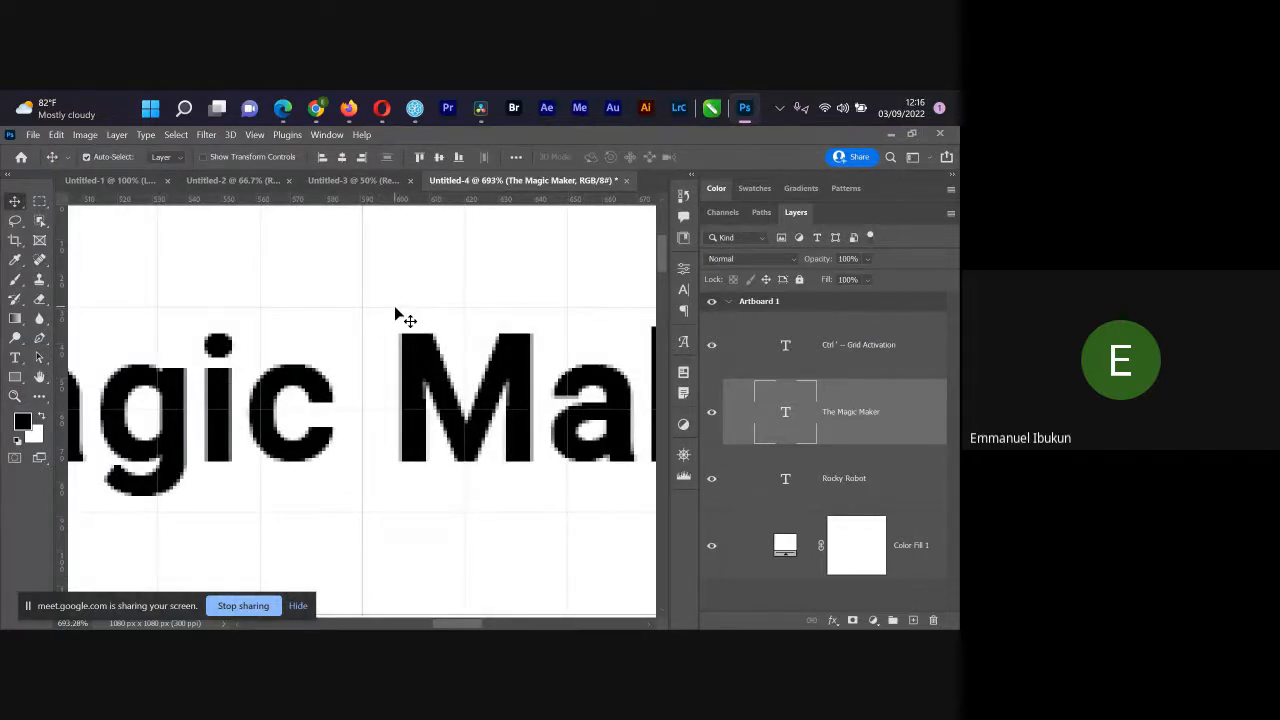
pyautogui.click(395, 308)
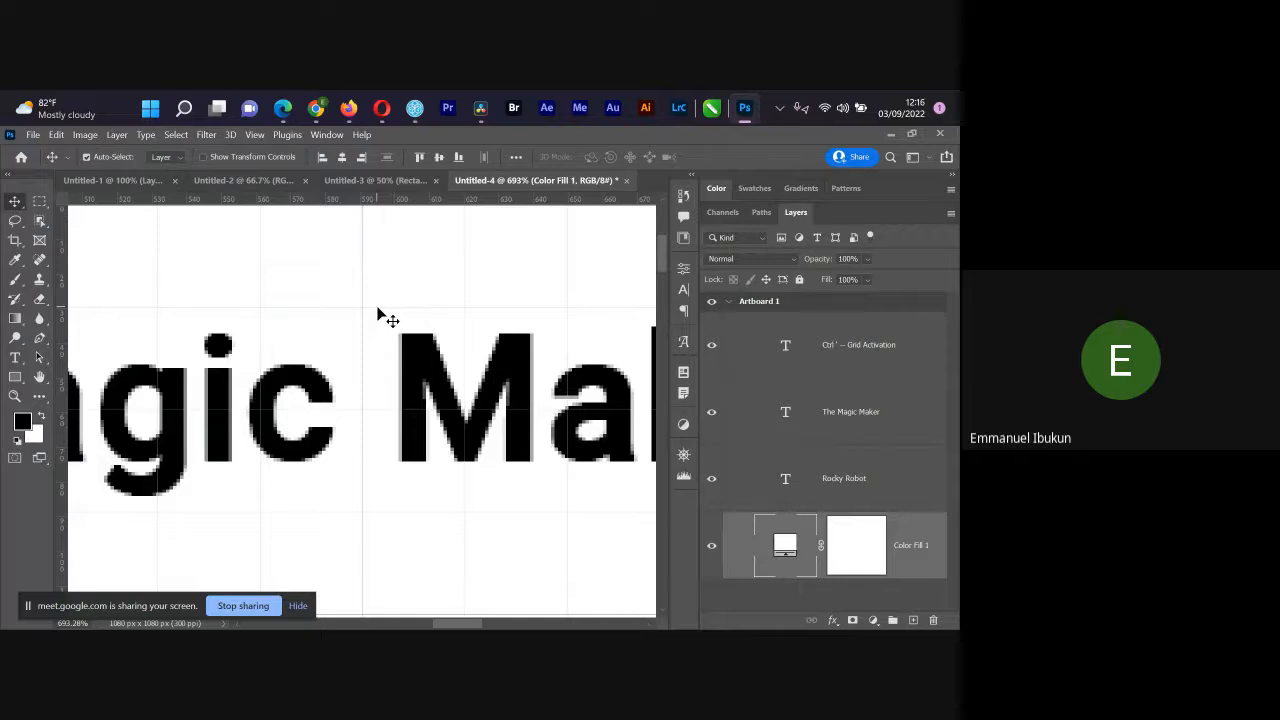
pyautogui.click(404, 352)
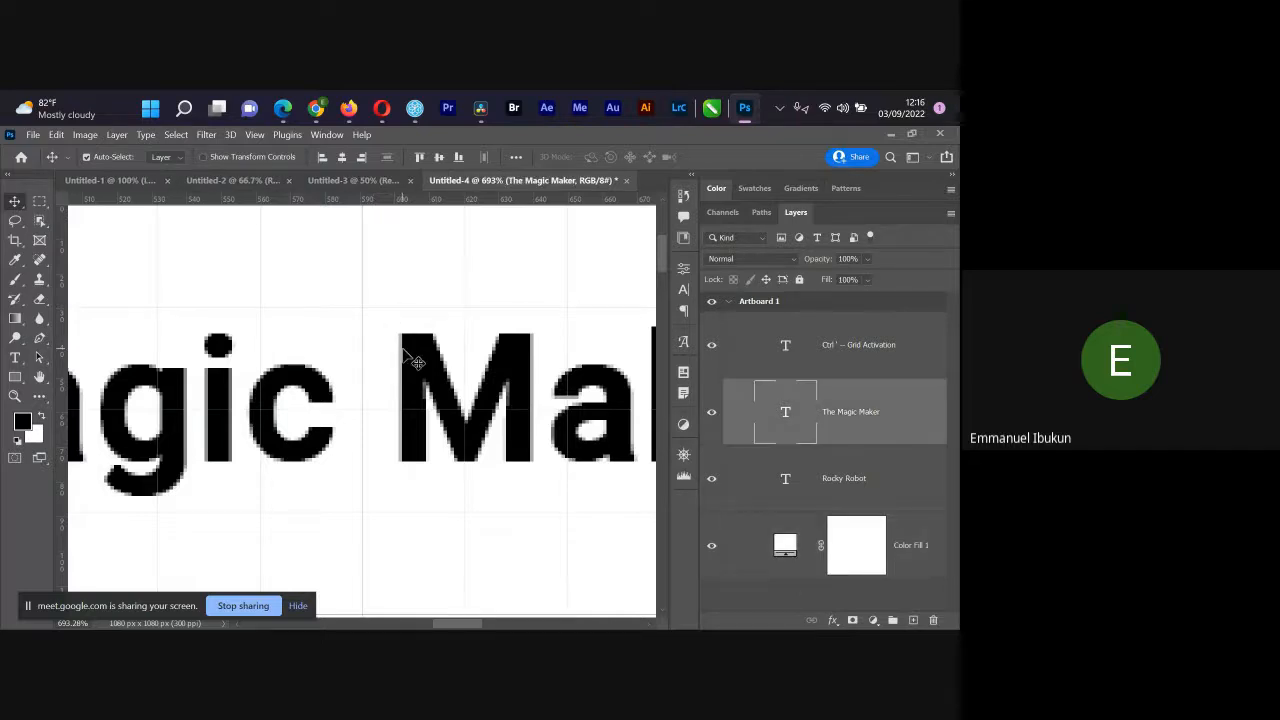
pyautogui.moveTo(403, 352); pyautogui.dragTo(405, 332)
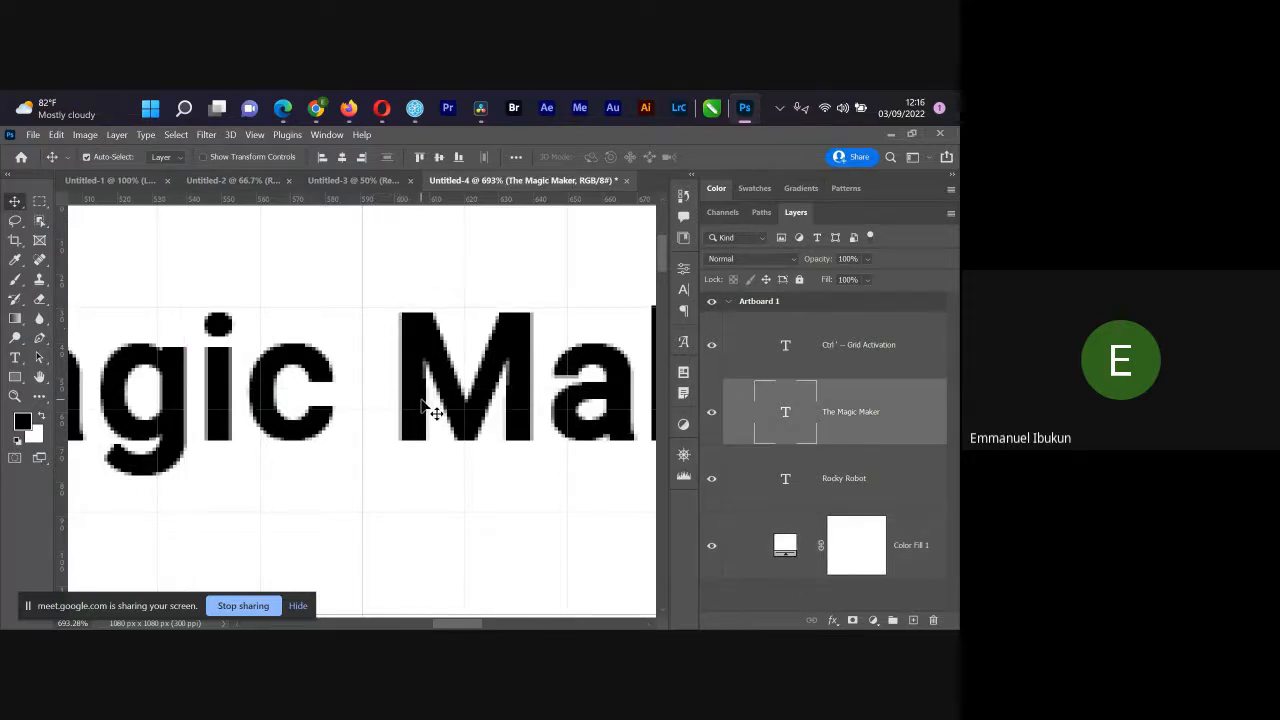
pyautogui.press('Up')
pyautogui.press('Up')
pyautogui.press('Down')
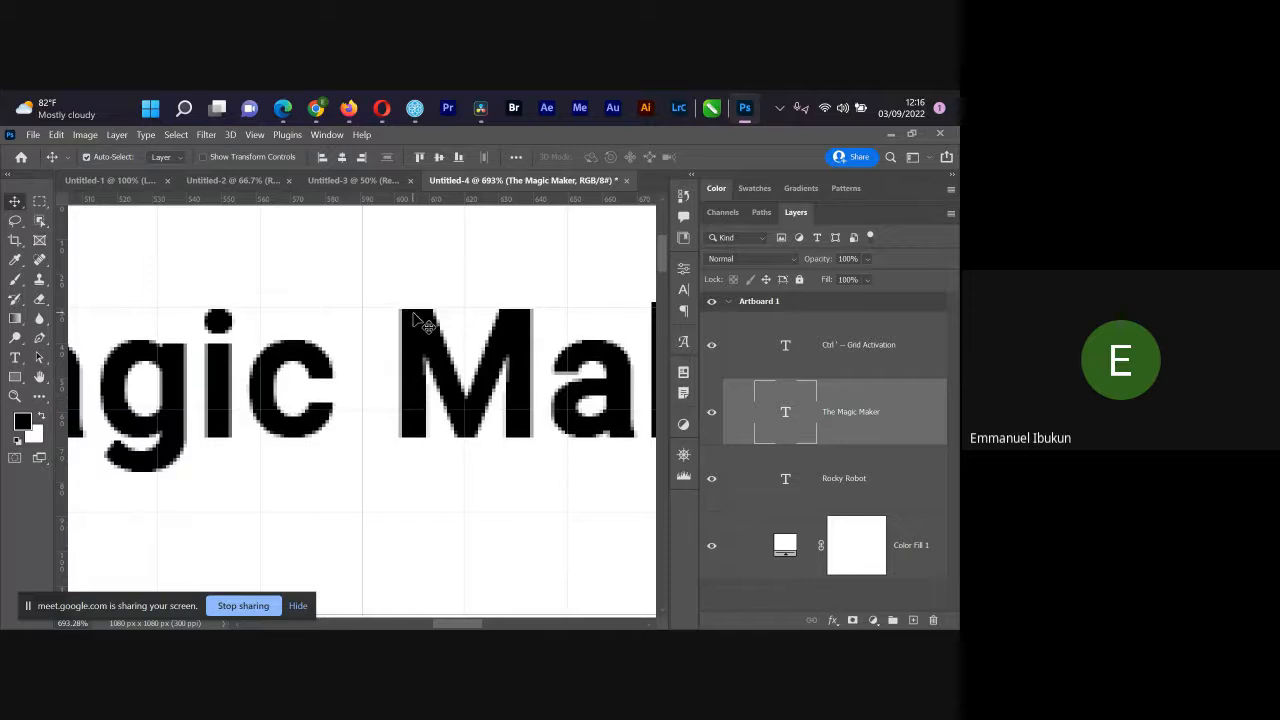
pyautogui.hotkey('ctrl', '0')
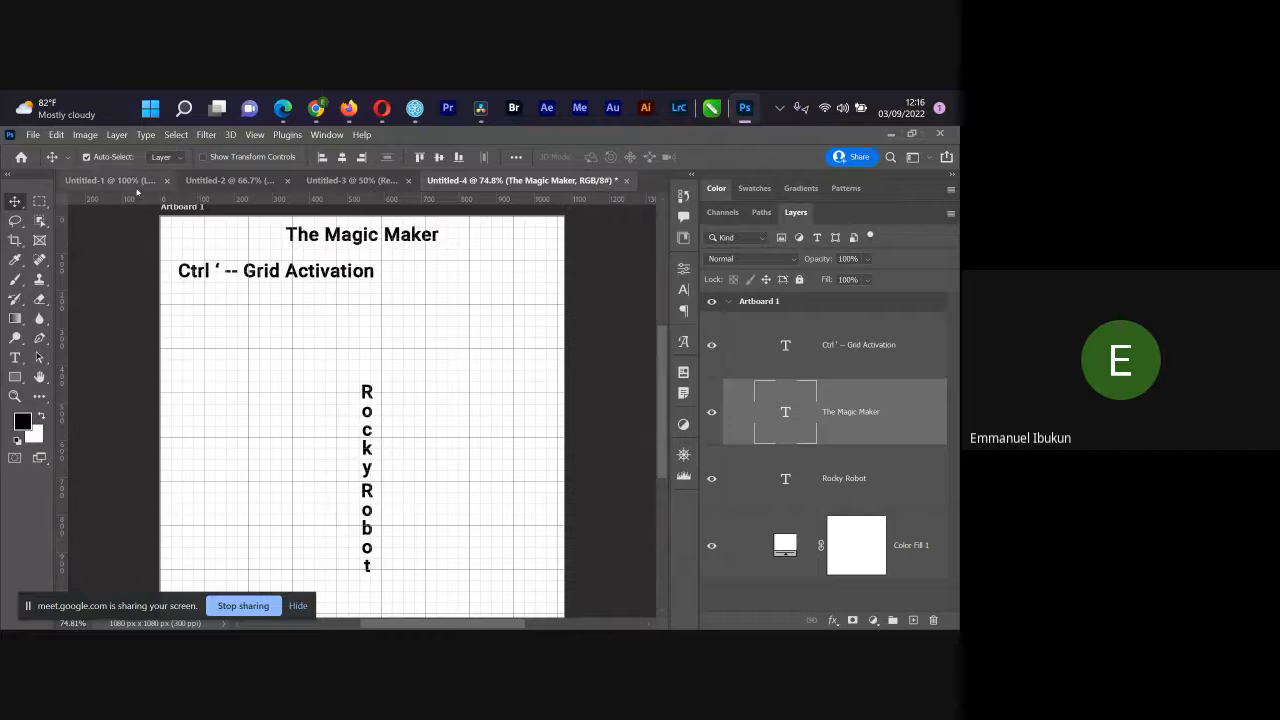
# Step: Hide and reshow the rulers, and place a horizontal guide near the artboard's top edge and a vertical guide near its left edge
pyautogui.hotkey('ctrl', 'r')
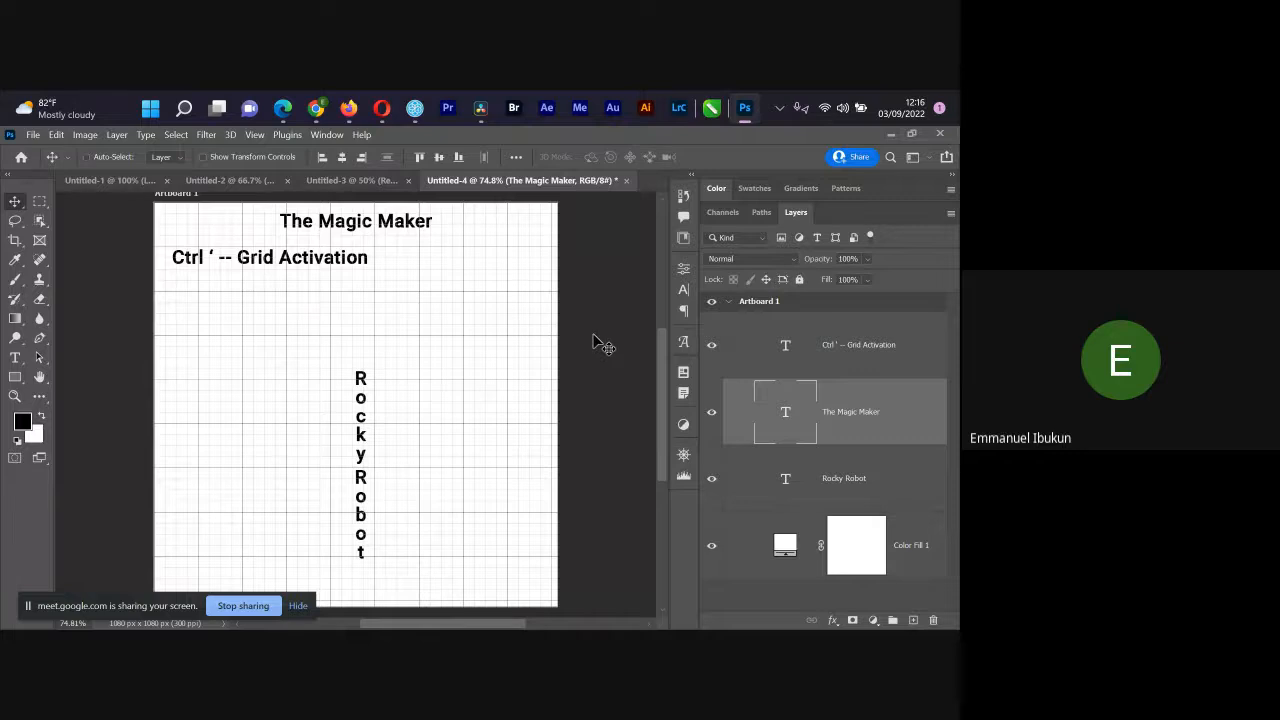
pyautogui.hotkey('ctrl', 'r')
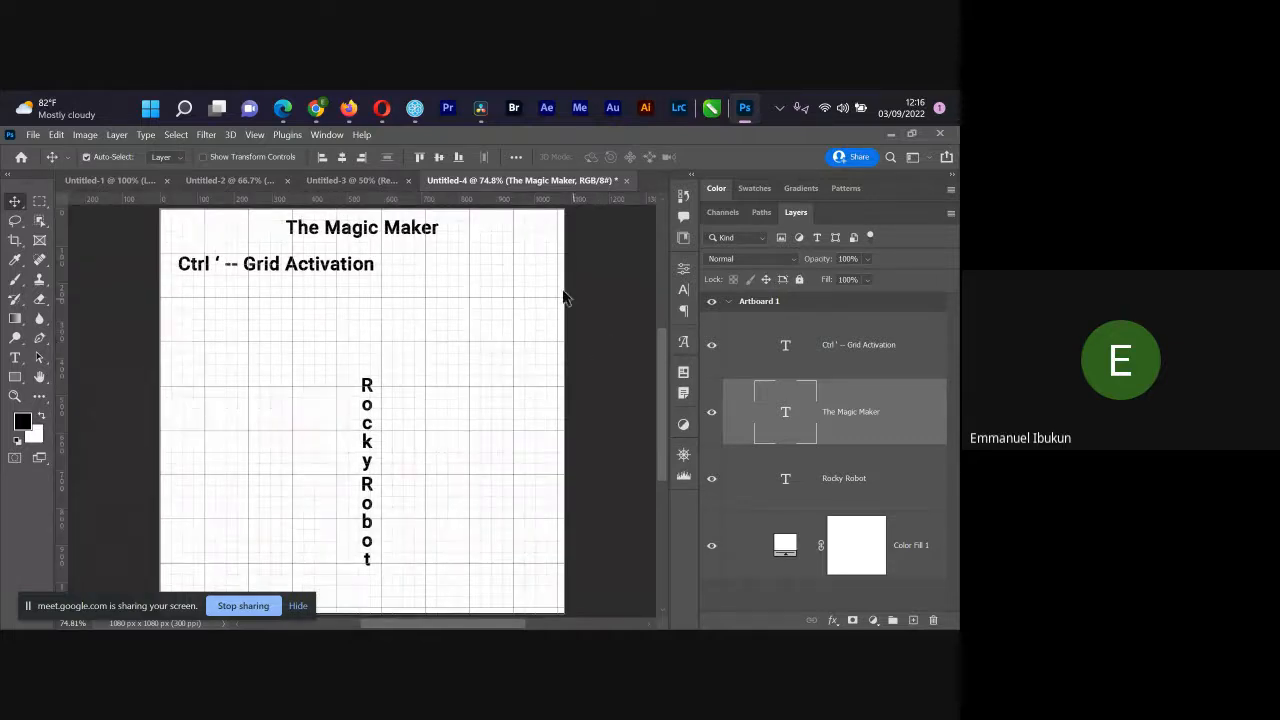
pyautogui.press('z')
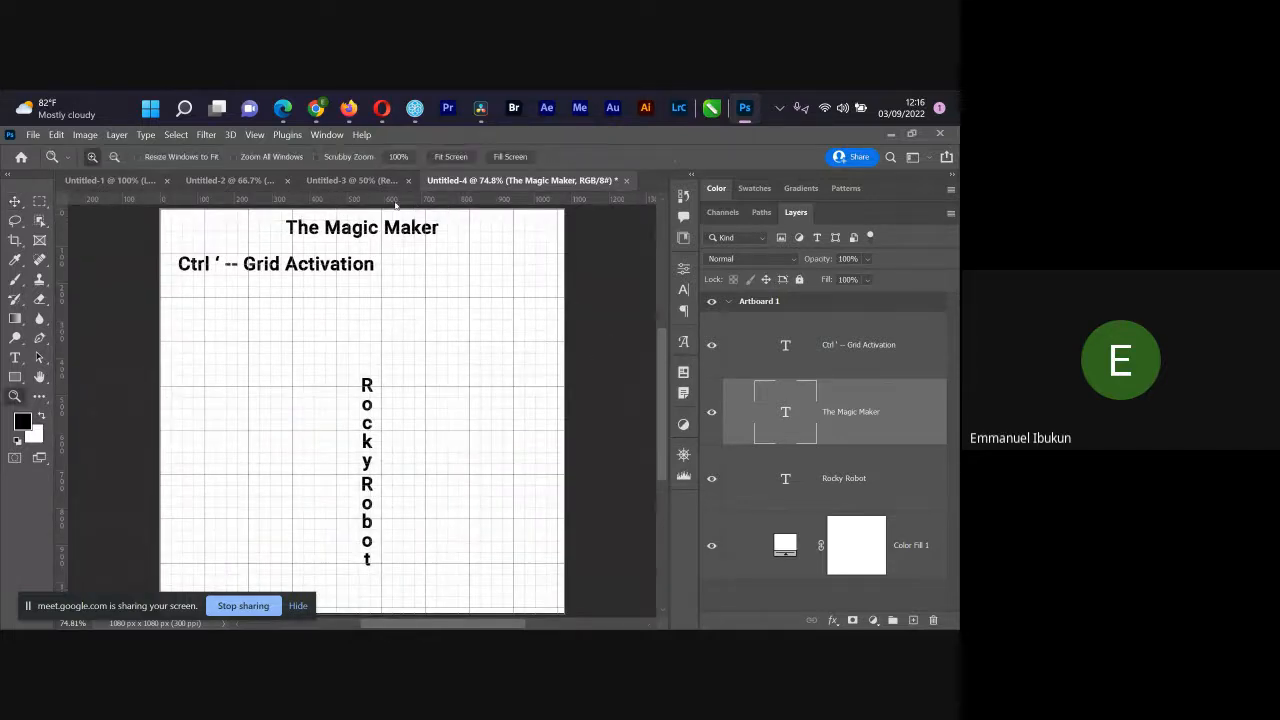
pyautogui.click(383, 220)
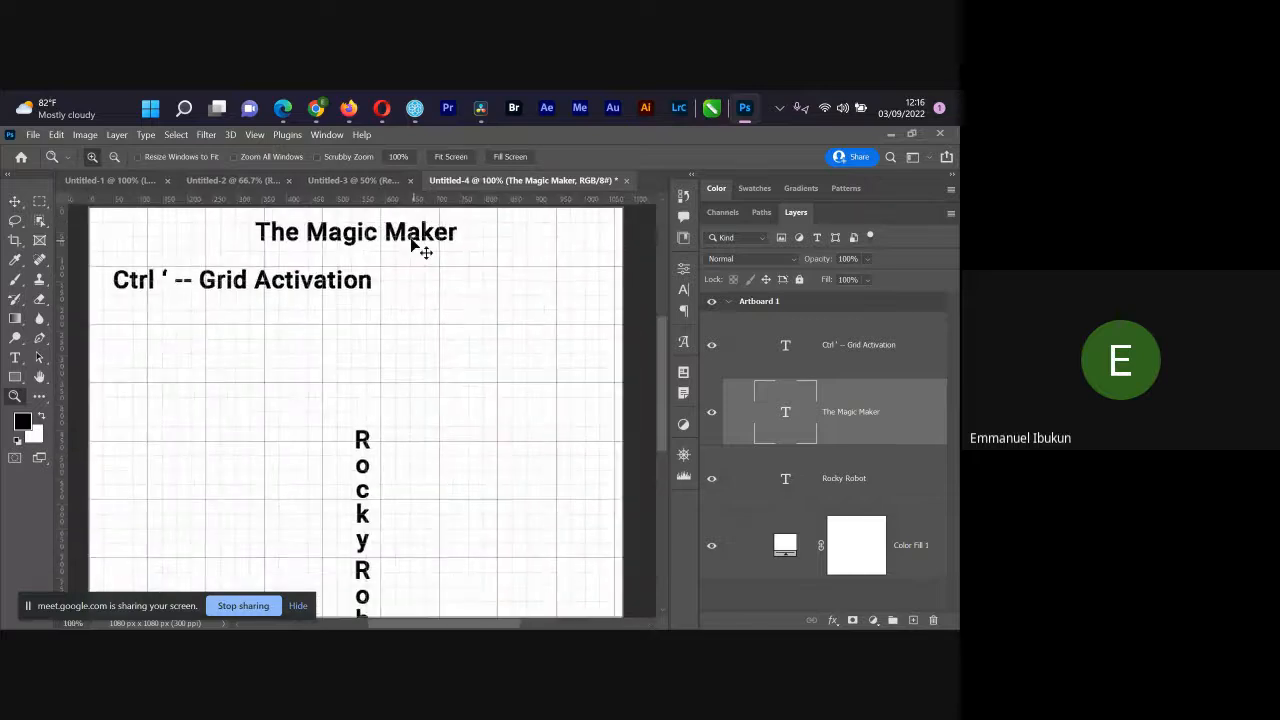
pyautogui.hotkey('ctrl', '-')
pyautogui.press('v')
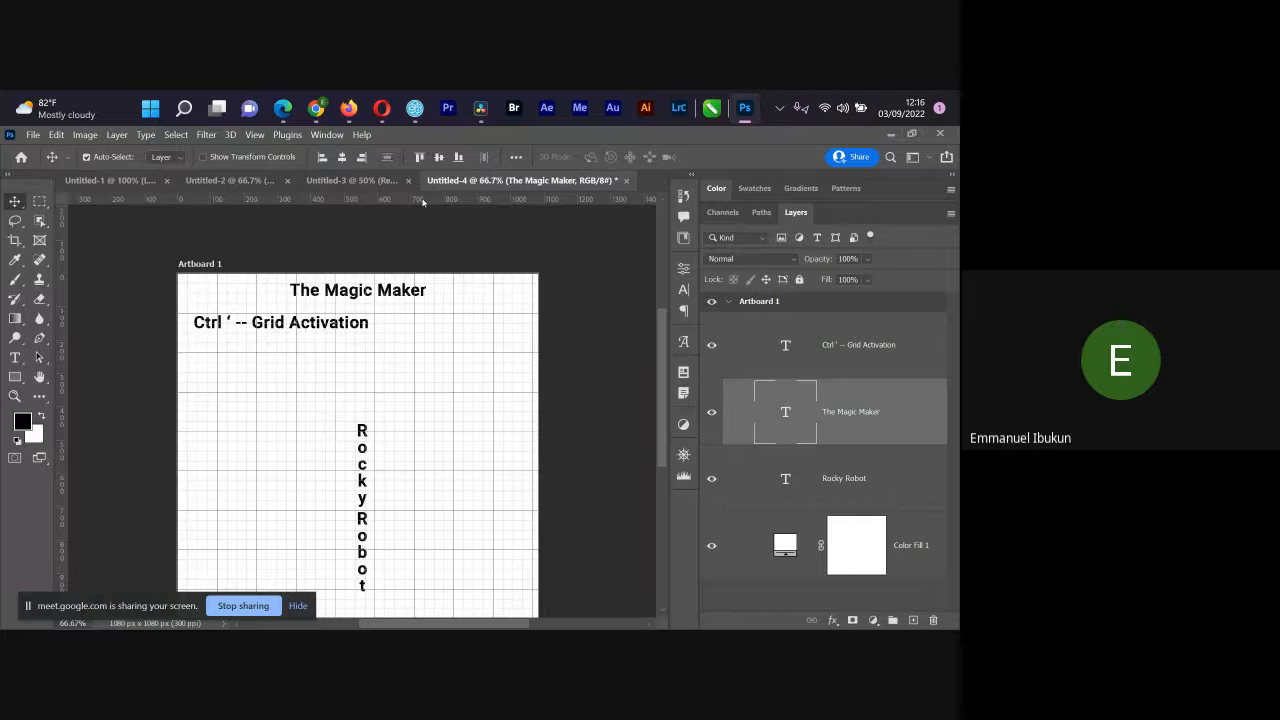
pyautogui.moveTo(422, 202); pyautogui.dragTo(428, 278)
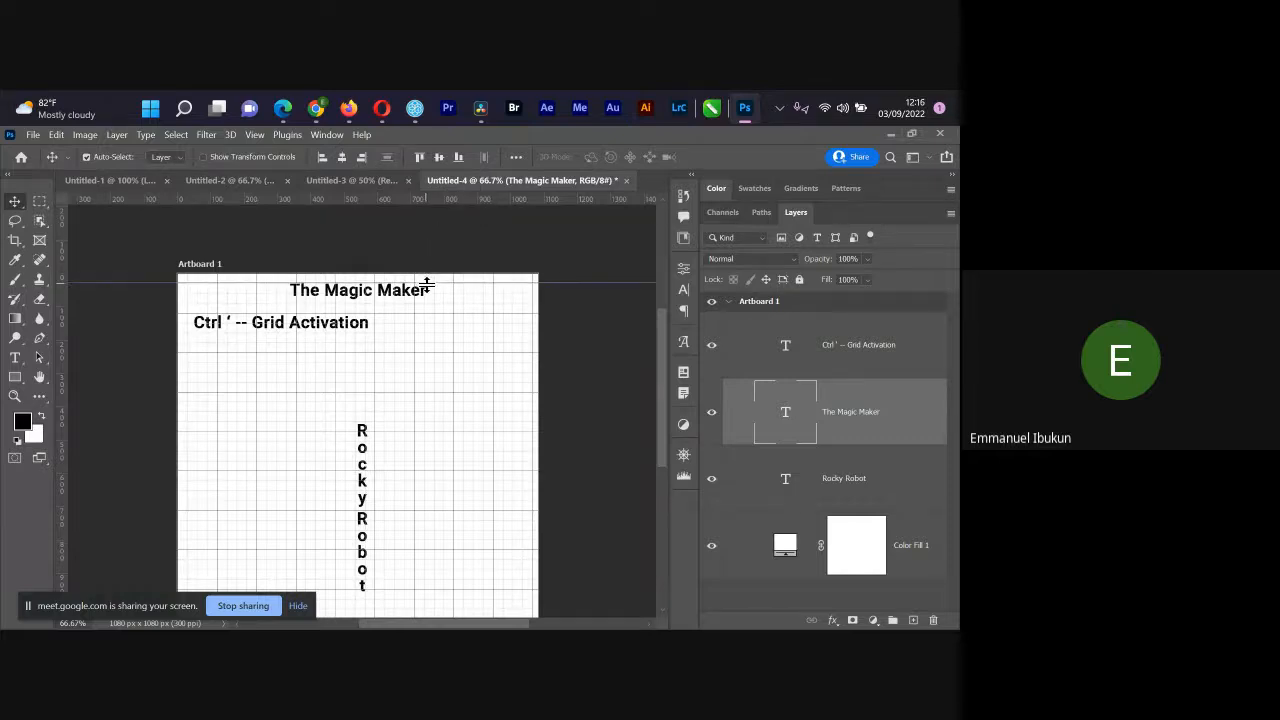
pyautogui.moveTo(61, 456); pyautogui.dragTo(197, 457)
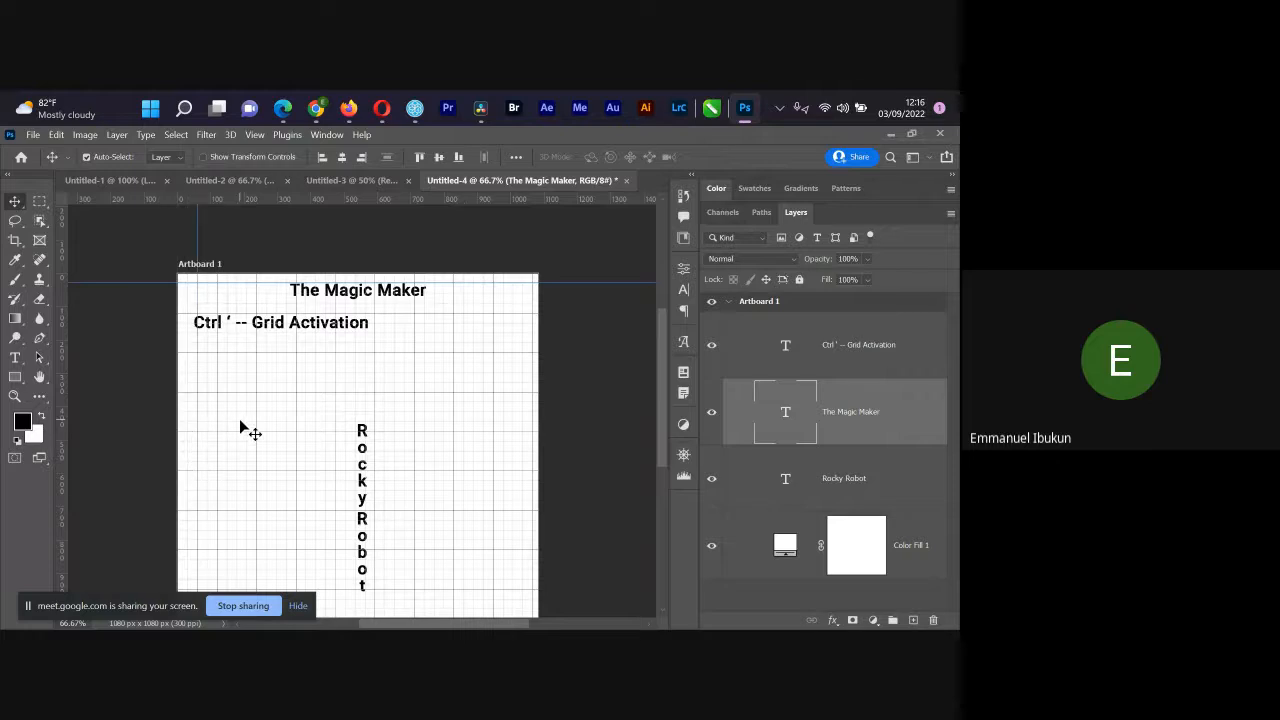
pyautogui.hotkey('alt', 'Tab')
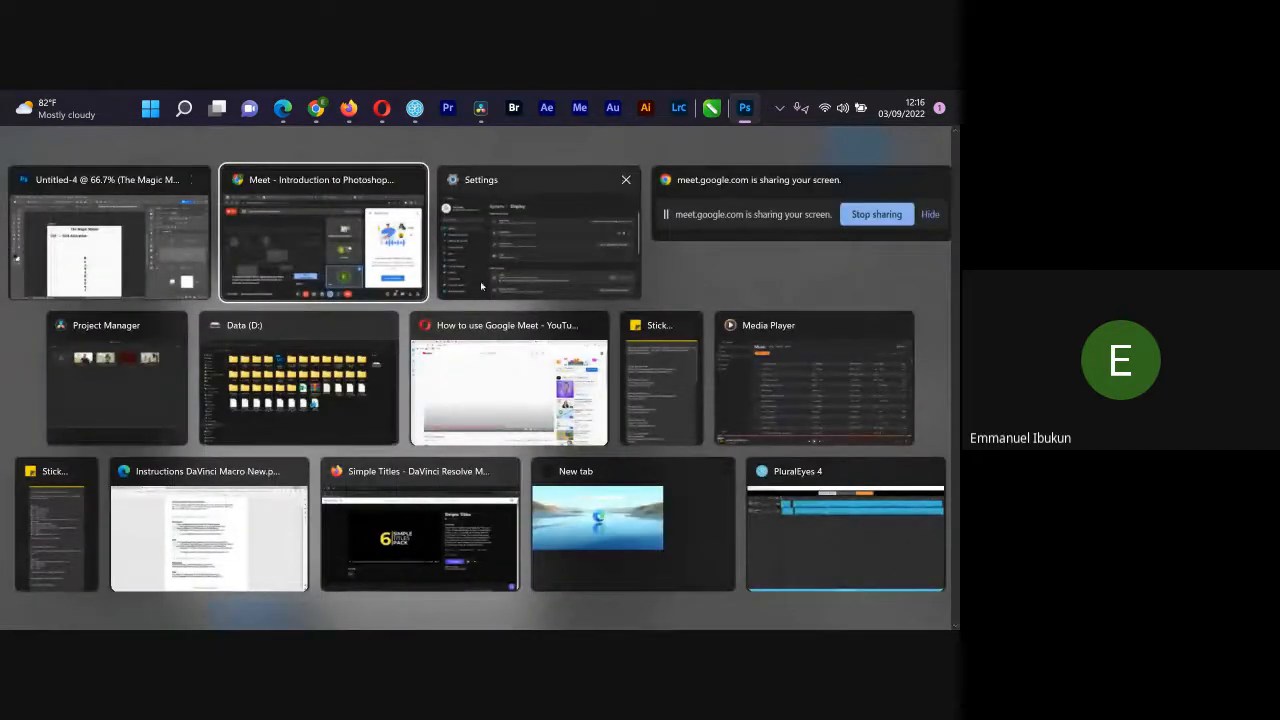
pyautogui.click(136, 278)
pyautogui.hotkey('alt', 'Tab')
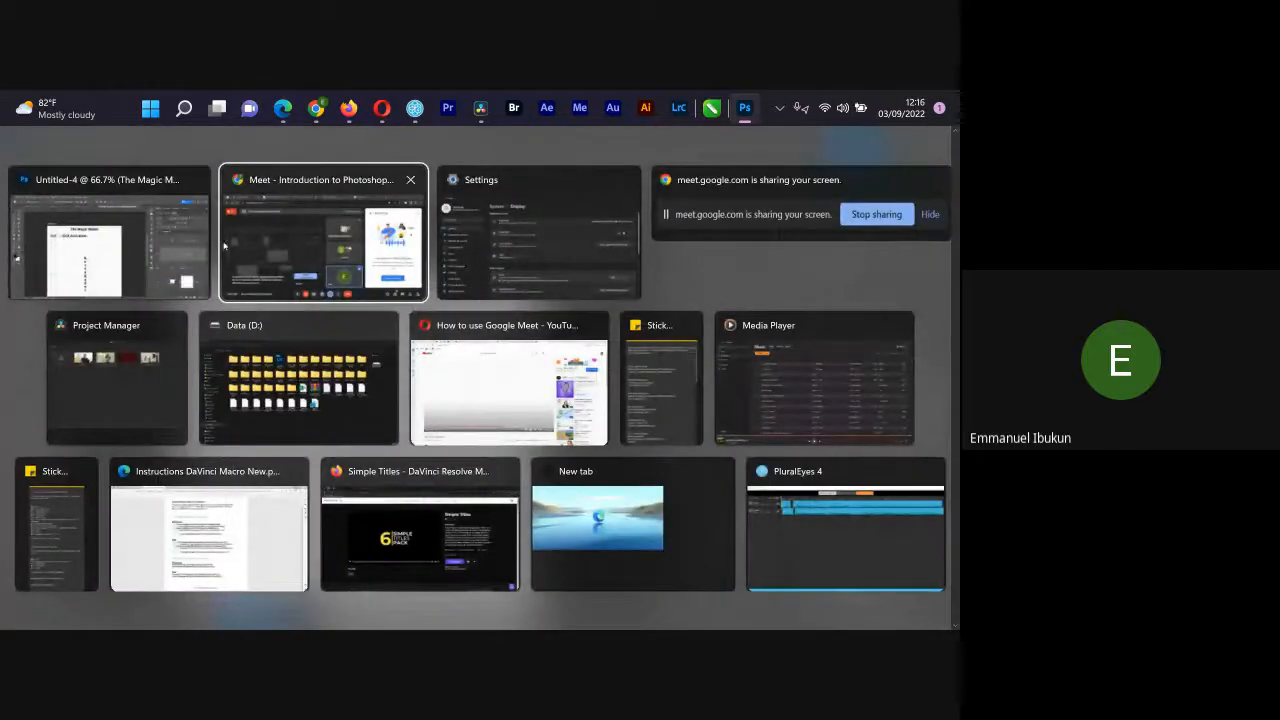
pyautogui.click(186, 243)
# Step: Open a maximized File Explorer window and go to the Data (D:) drive
pyautogui.press('super+e')
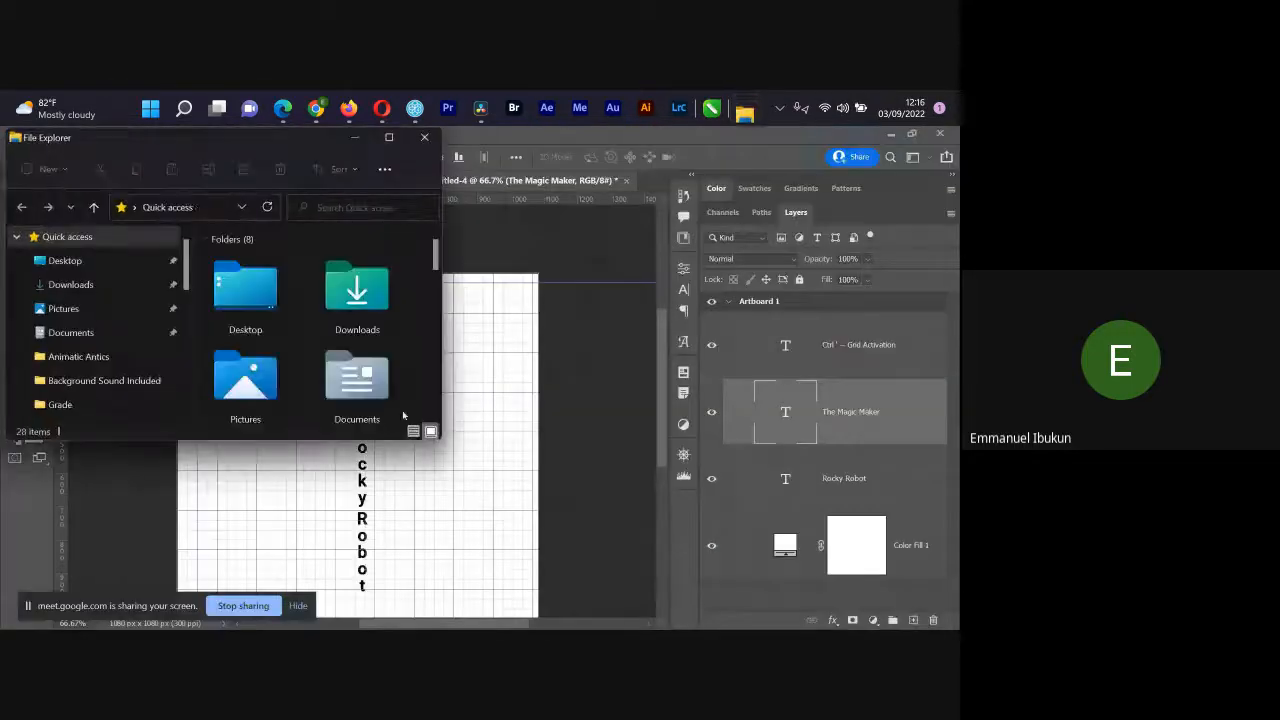
pyautogui.click(389, 137)
pyautogui.scroll(-1, 121, 521)
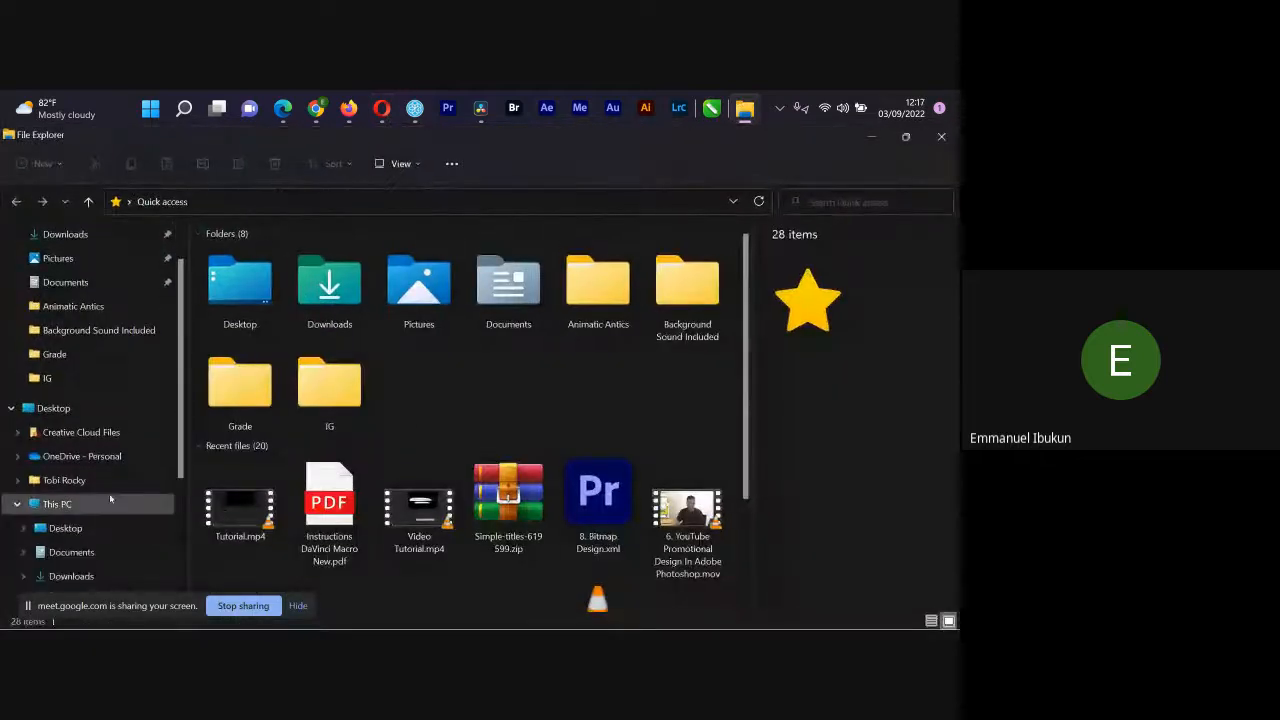
pyautogui.scroll(-4, 102, 513)
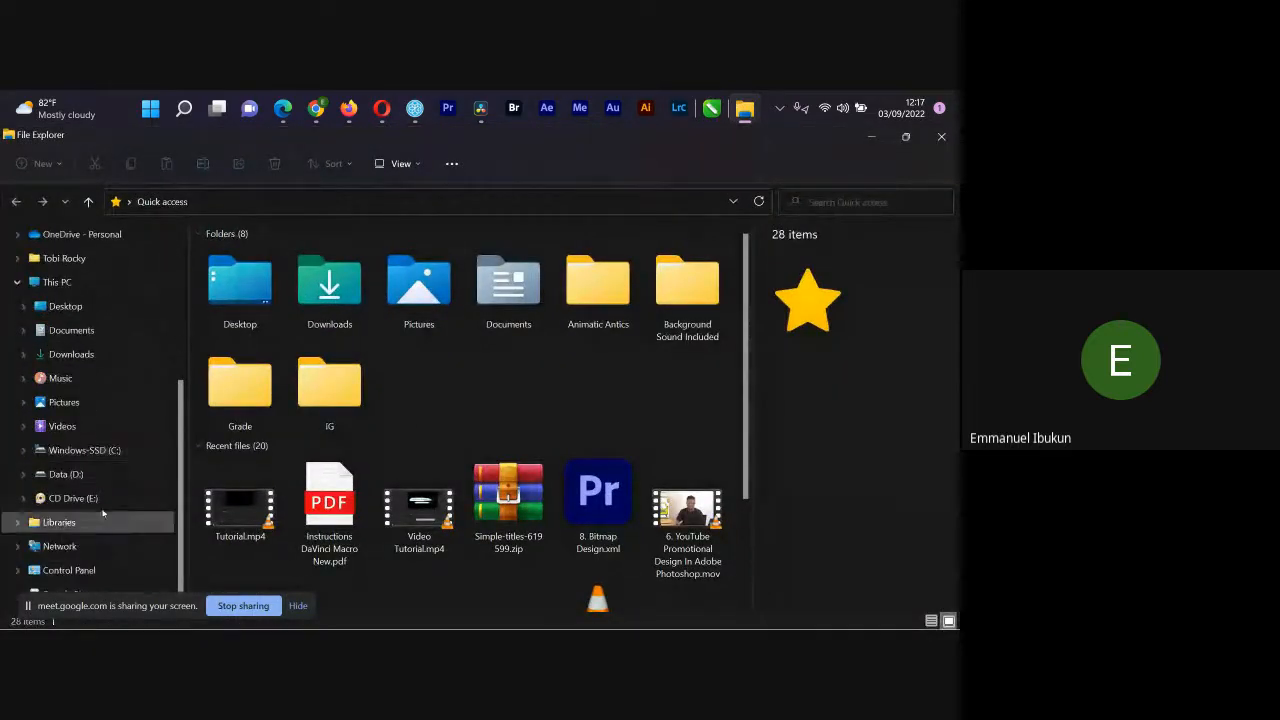
pyautogui.click(95, 475)
# Step: Open the Opera Download folder on the Data drive and its Omo Pastor subfolder
pyautogui.click(412, 414)
pyautogui.press('o')
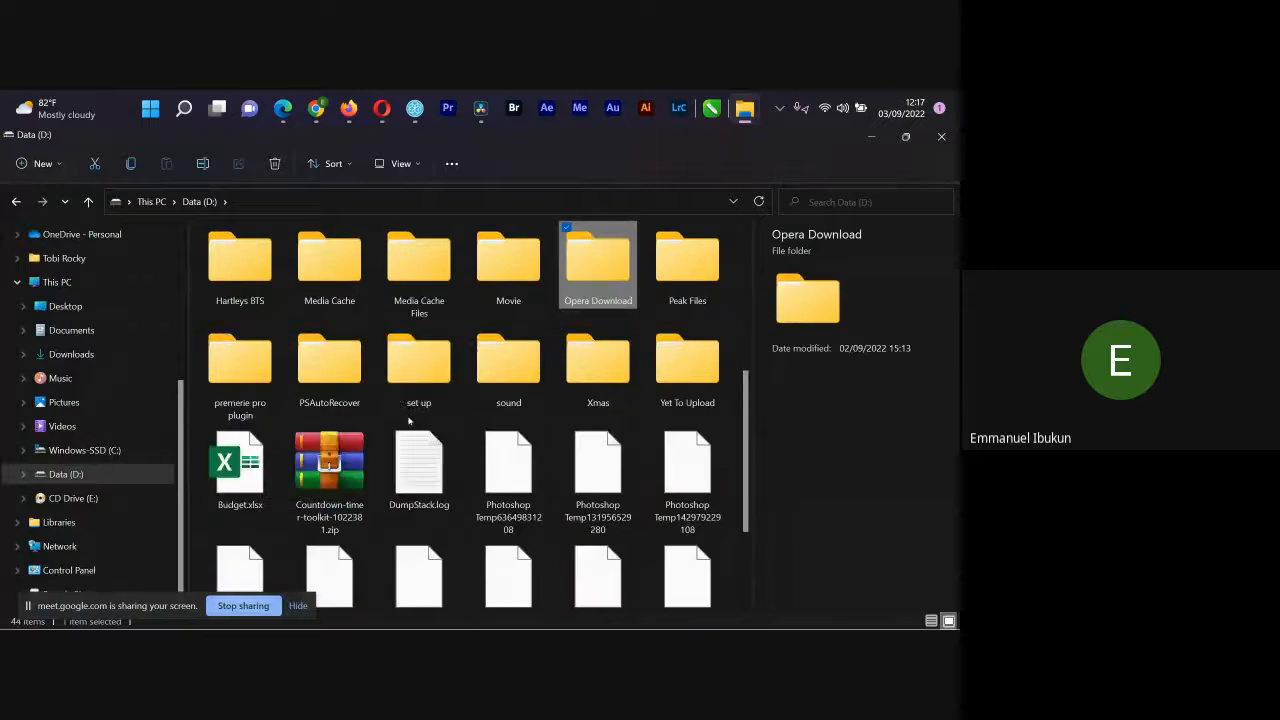
pyautogui.press('Return')
pyautogui.click(403, 339)
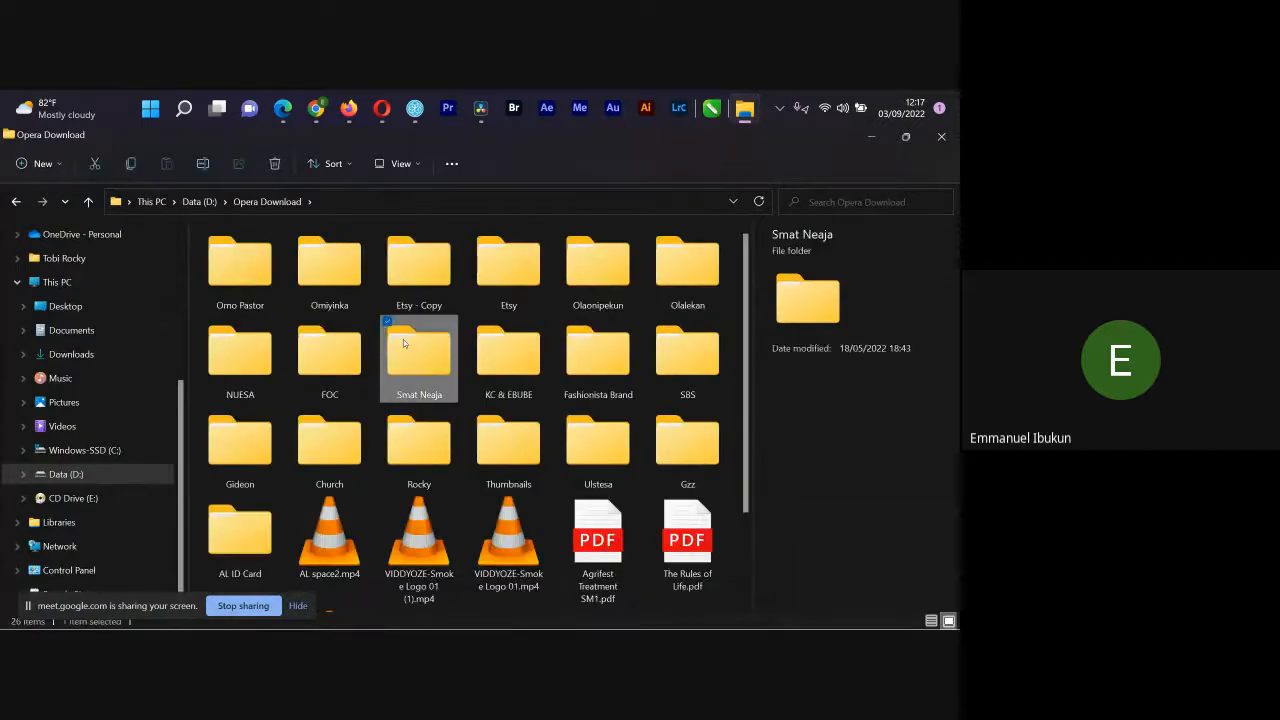
pyautogui.doubleClick(264, 279)
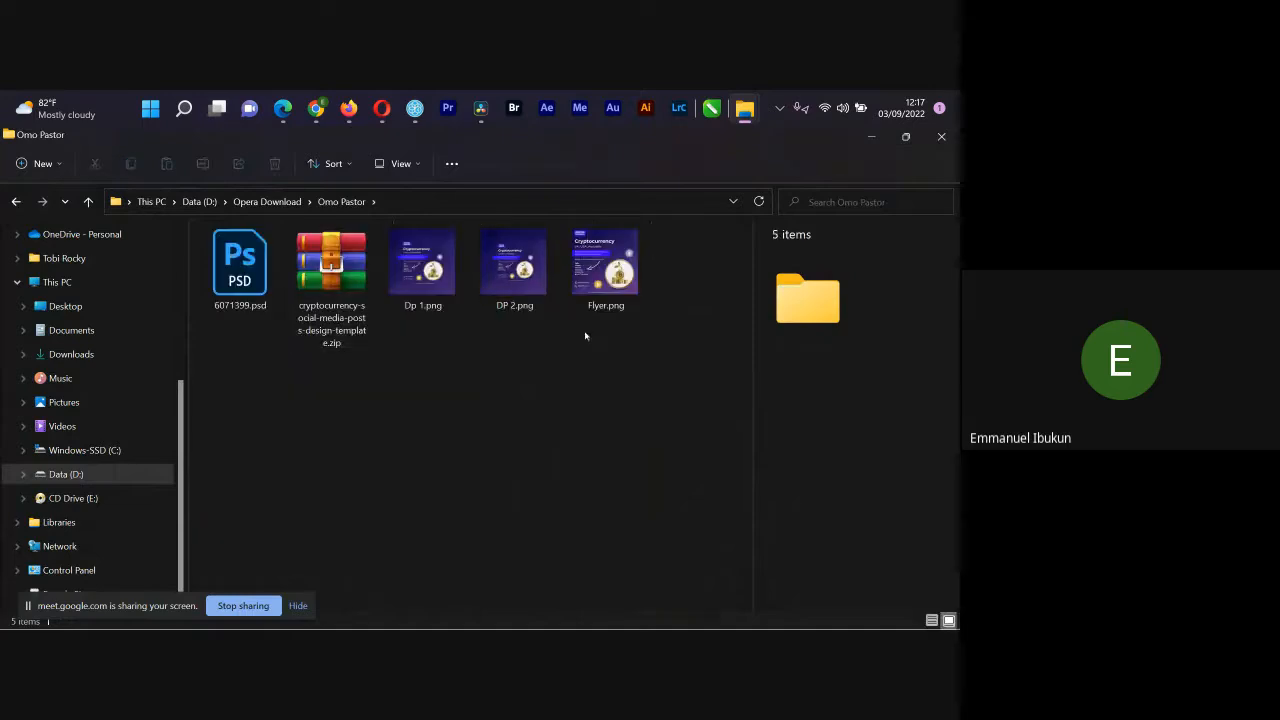
# Step: Preview Flyer.png from the Omo Pastor folder and open it as a document in Photoshop
pyautogui.doubleClick(605, 268)
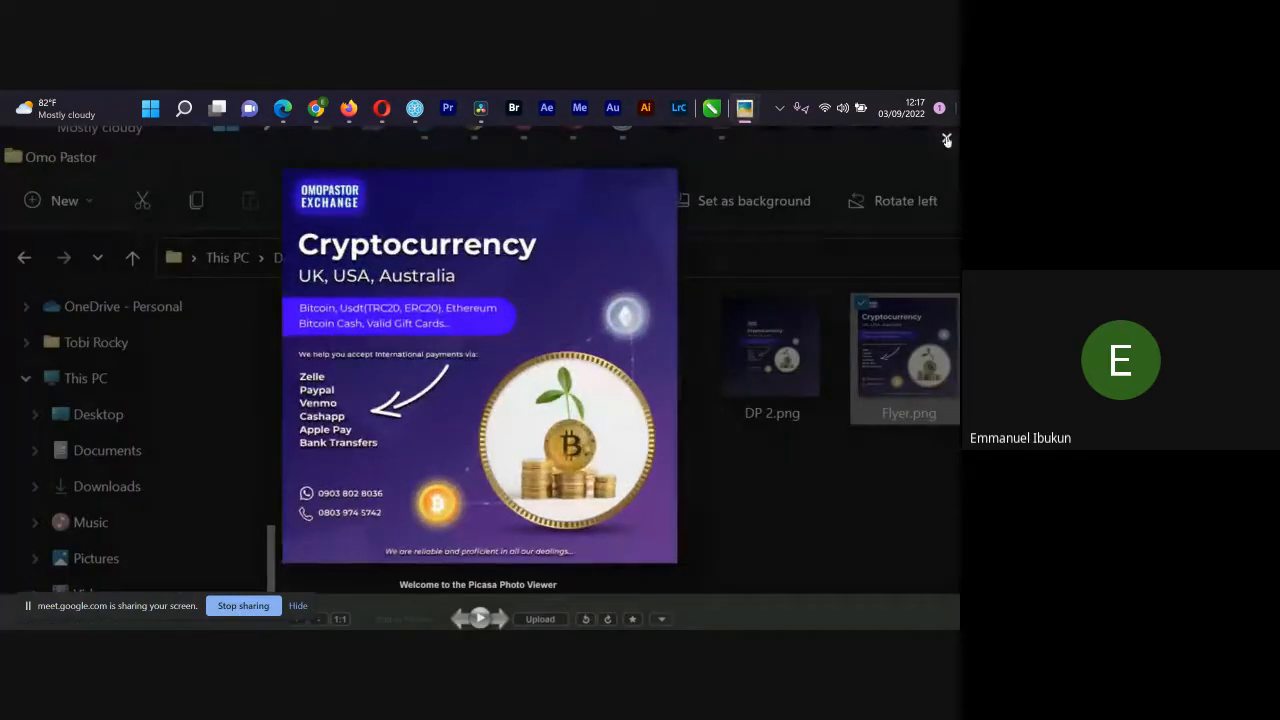
pyautogui.click(946, 140)
pyautogui.moveTo(605, 268); pyautogui.dragTo(656, 185)
pyautogui.hotkey('alt', 'Tab')
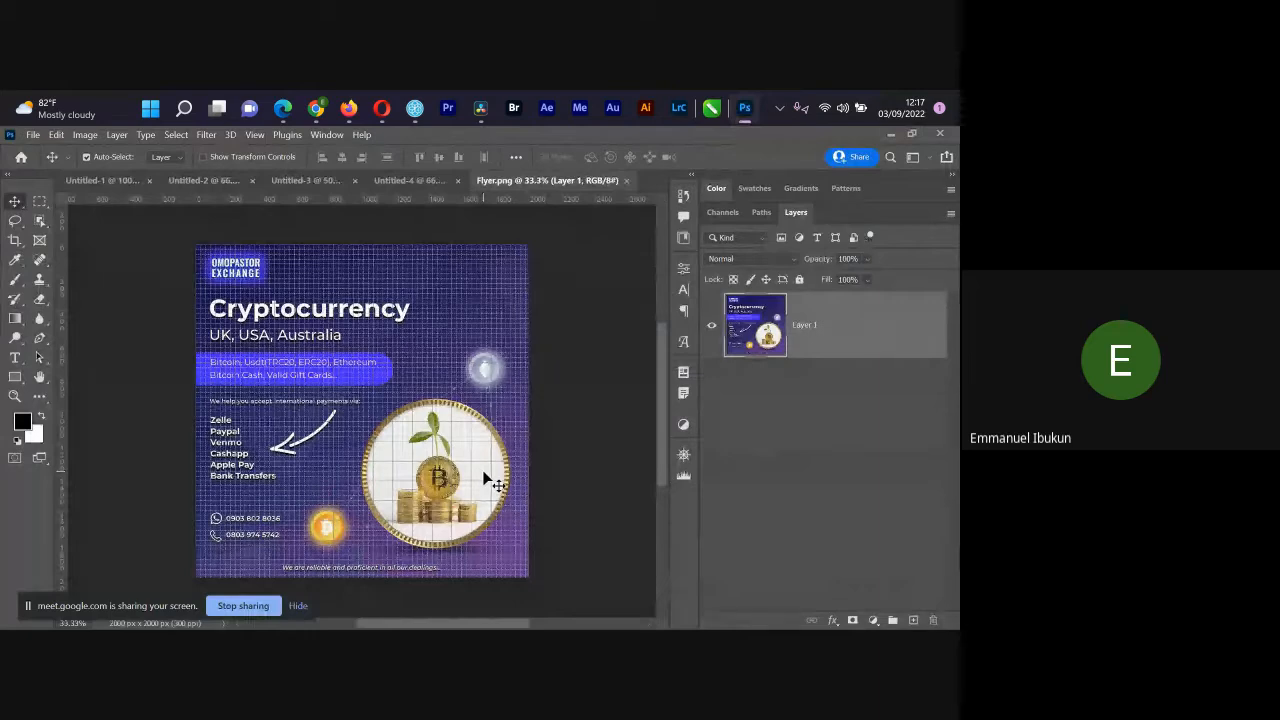
# Step: Hide the grid over the flyer and show it again
pyautogui.hotkey('ctrl', 'a')
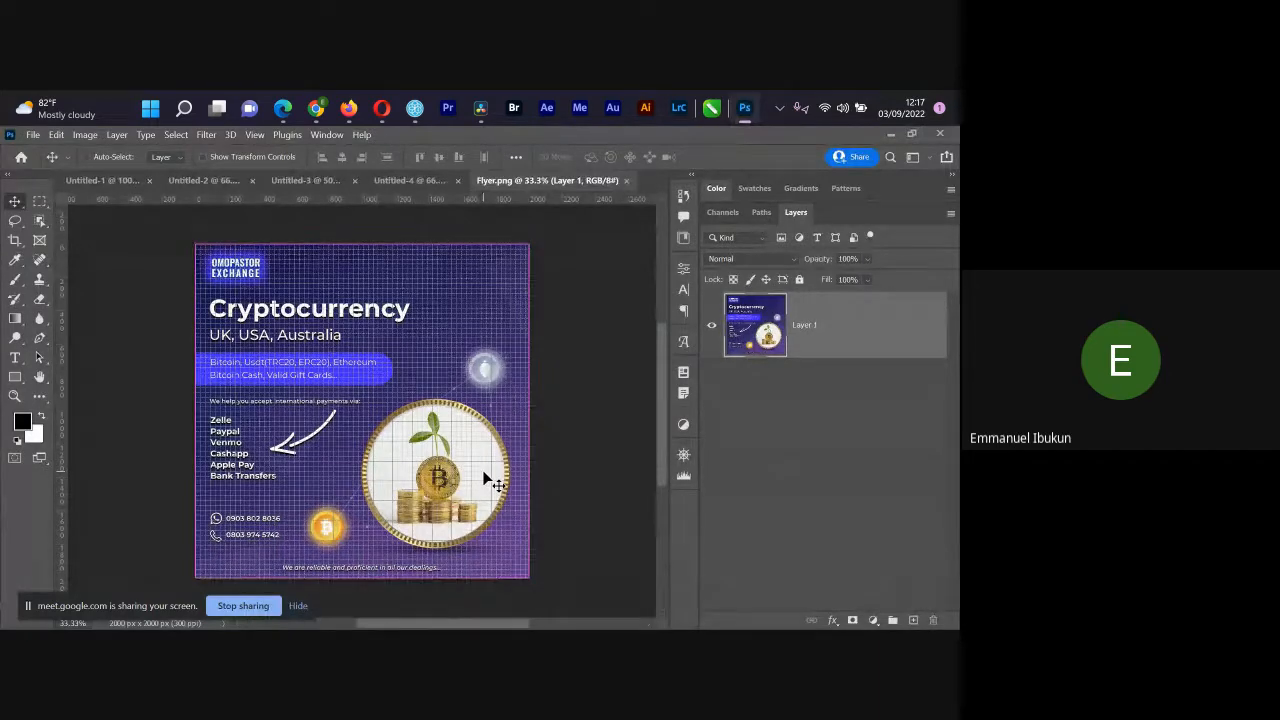
pyautogui.press("ctrl+'")
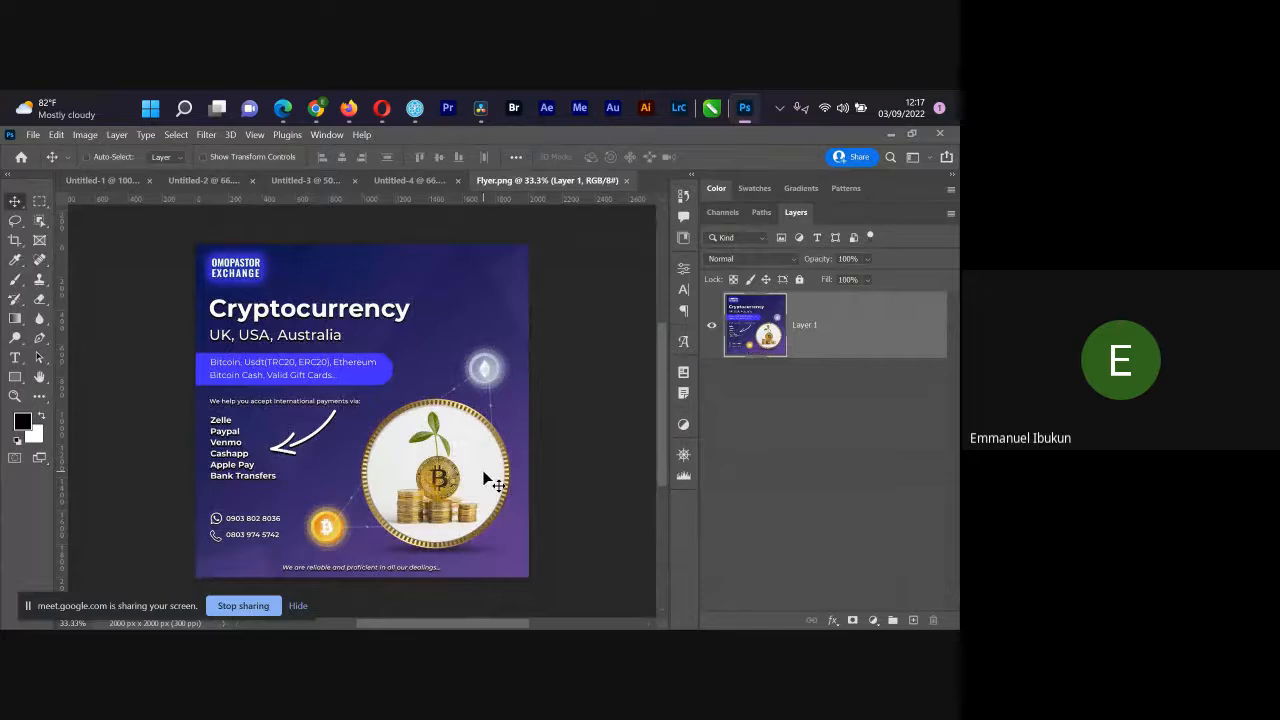
pyautogui.hotkey('ctrl', "'")
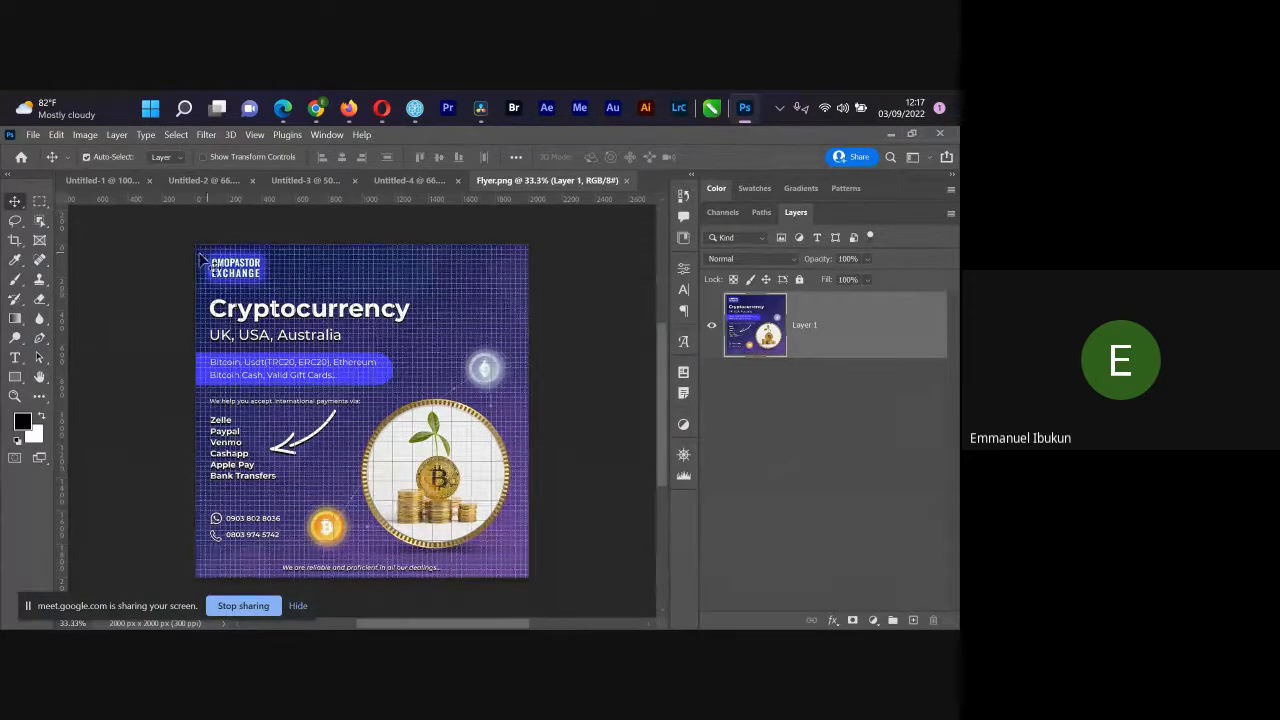
# Step: Place vertical guides at the flyer text's left edge and near the right edge, and horizontal guides near the top and through the bottom tagline
pyautogui.moveTo(63, 458); pyautogui.dragTo(210, 488)
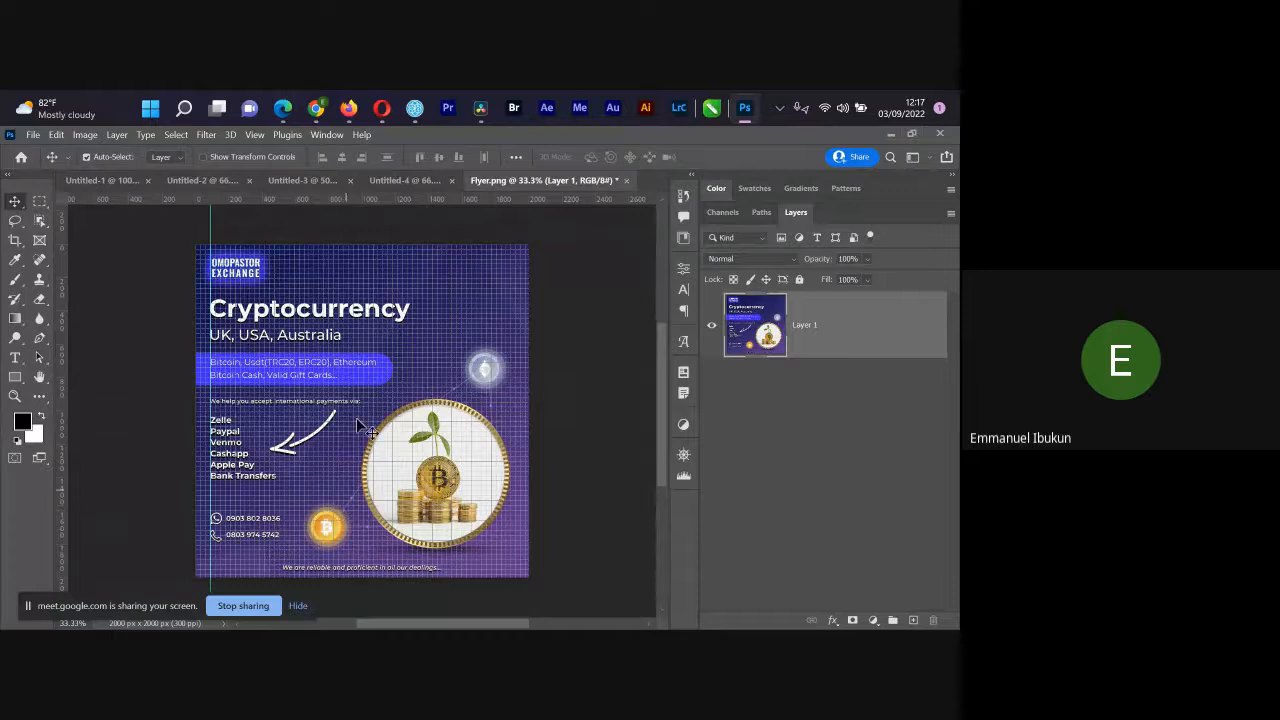
pyautogui.moveTo(363, 199); pyautogui.dragTo(440, 569)
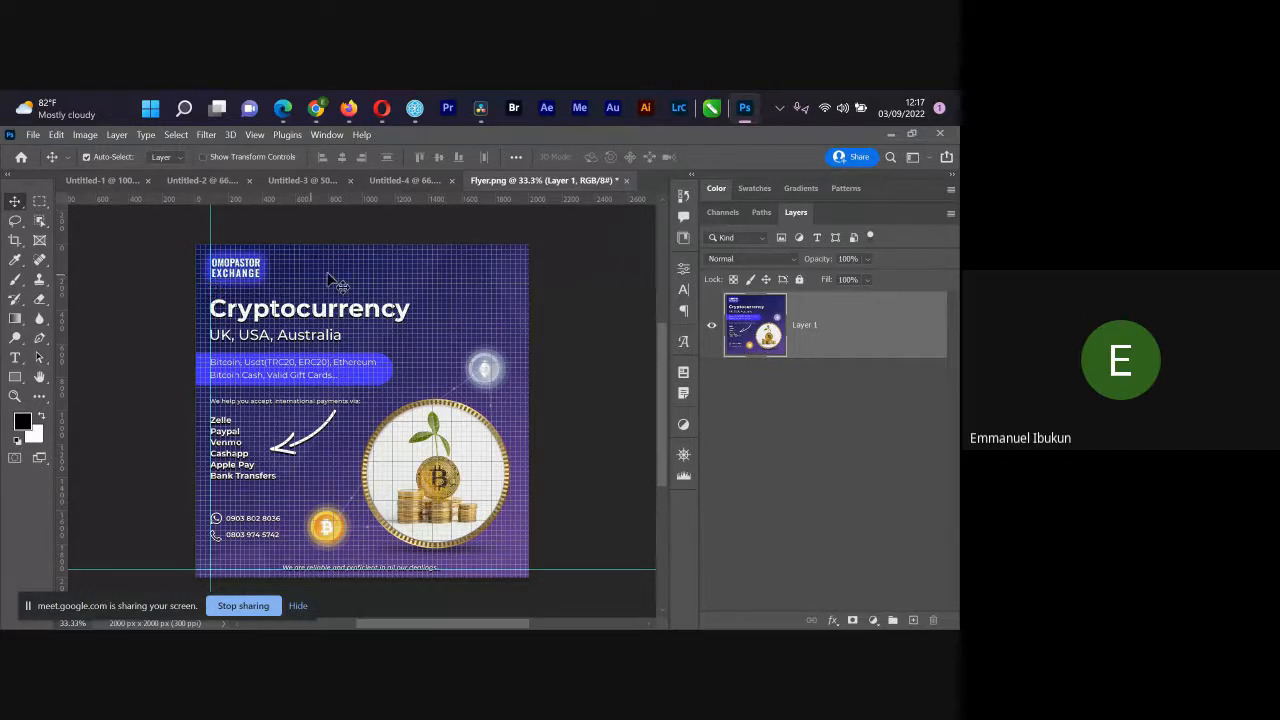
pyautogui.moveTo(361, 201); pyautogui.dragTo(352, 253)
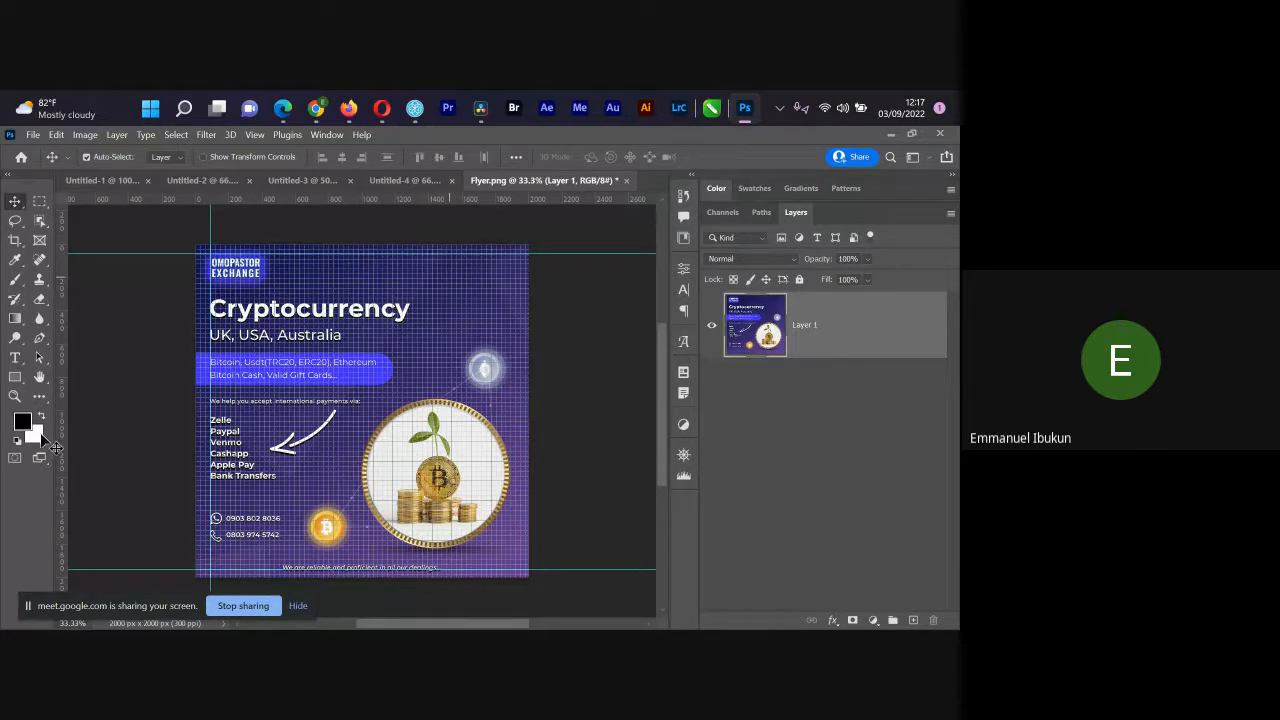
pyautogui.moveTo(70, 448); pyautogui.dragTo(520, 498)
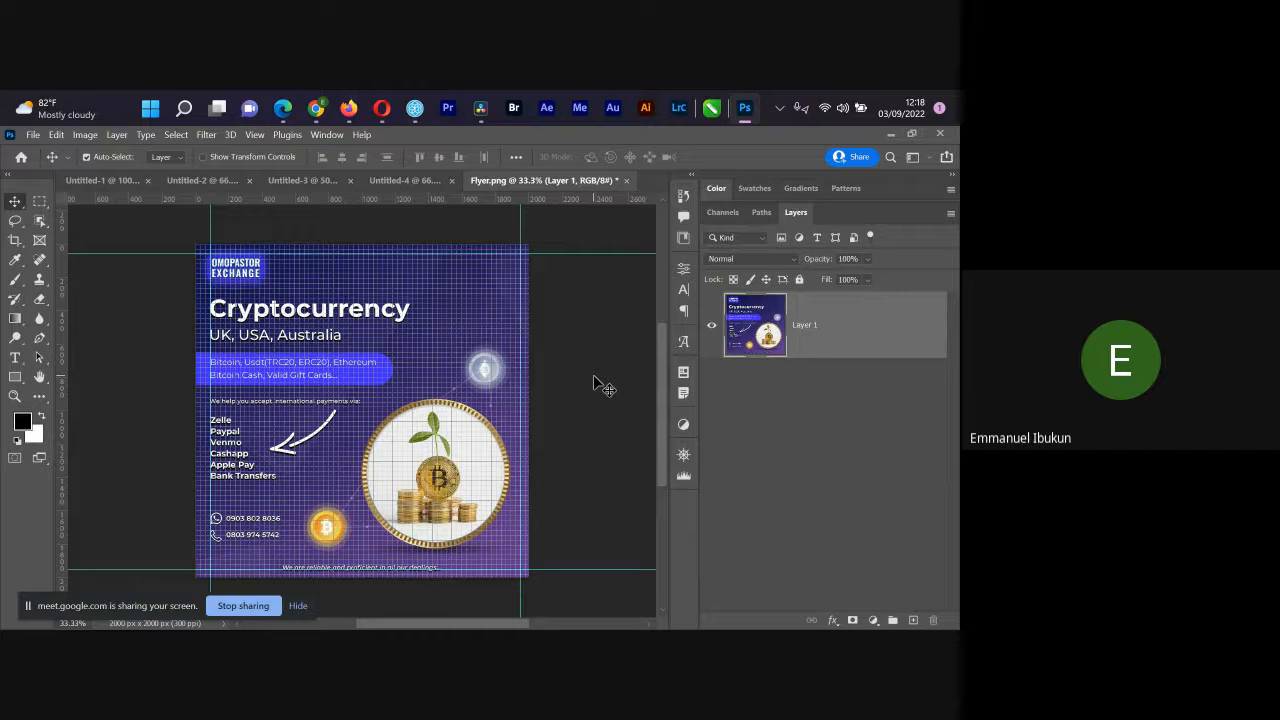
# Step: Open the recent file 6071399.psd from the Omo Pastor folder, hide Post 1 copy, show the Post 1 group and turn the grid off
pyautogui.click(33, 134)
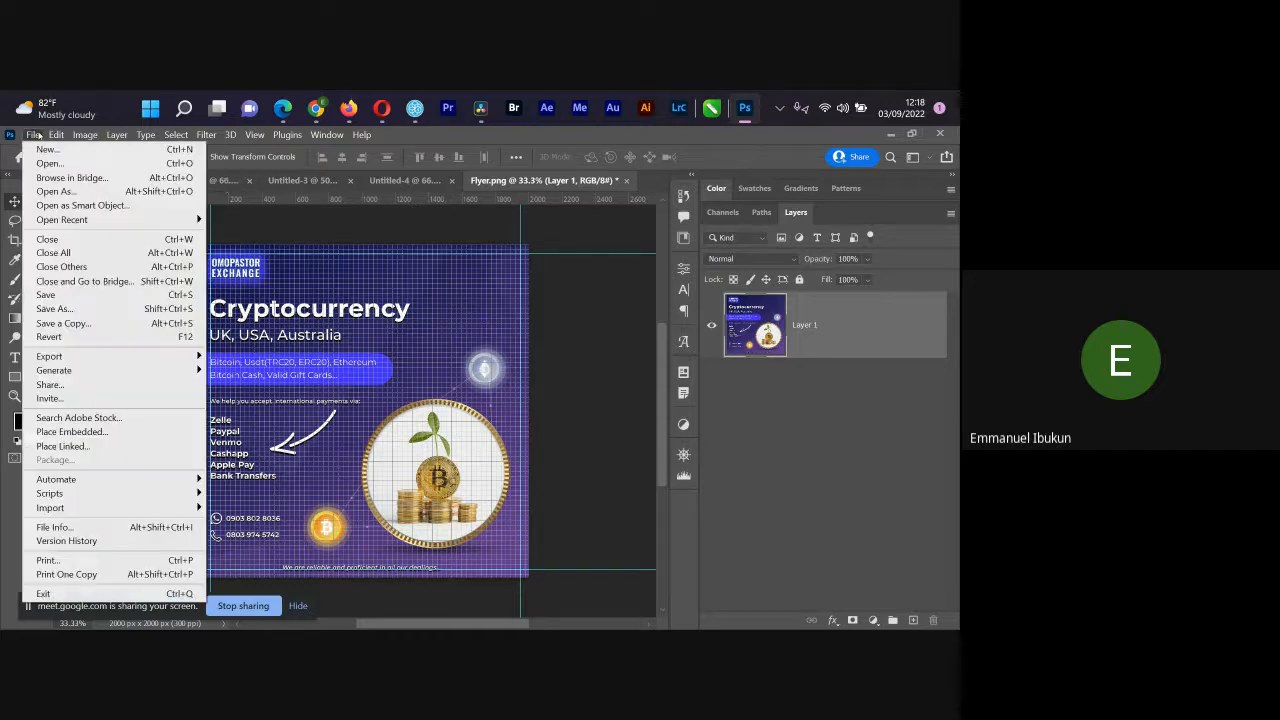
pyautogui.moveTo(99, 222)
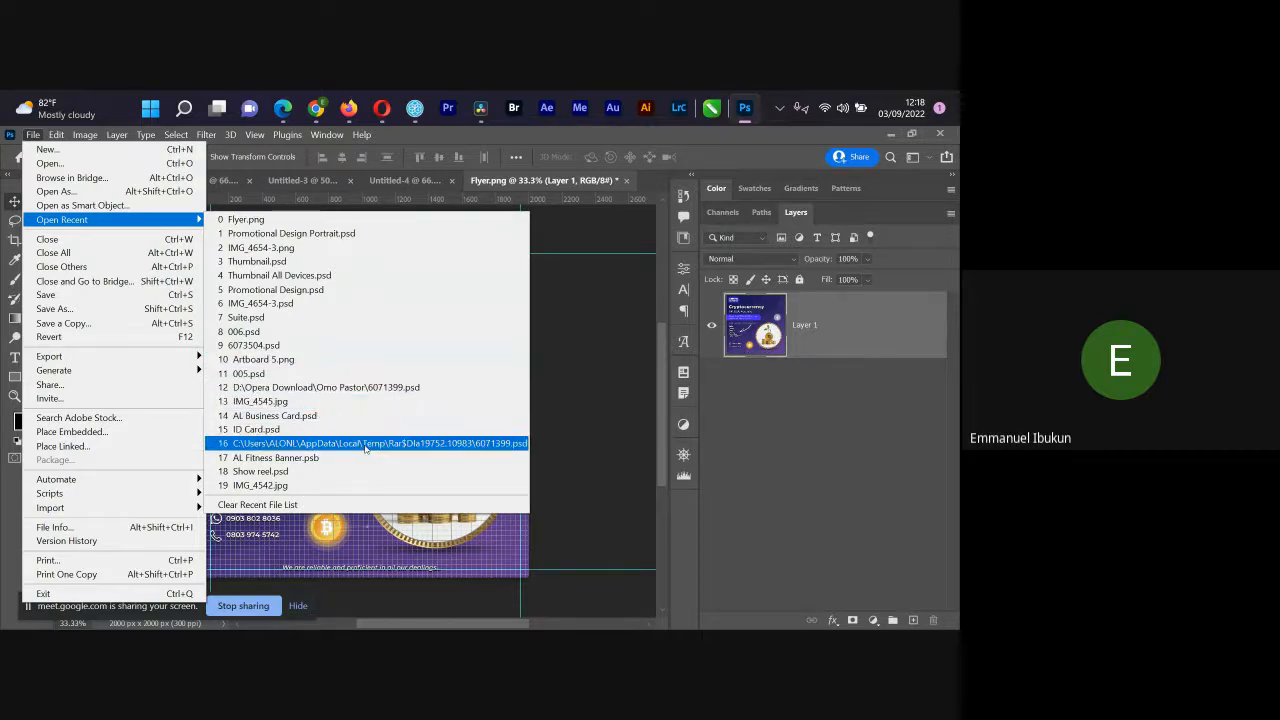
pyautogui.click(374, 390)
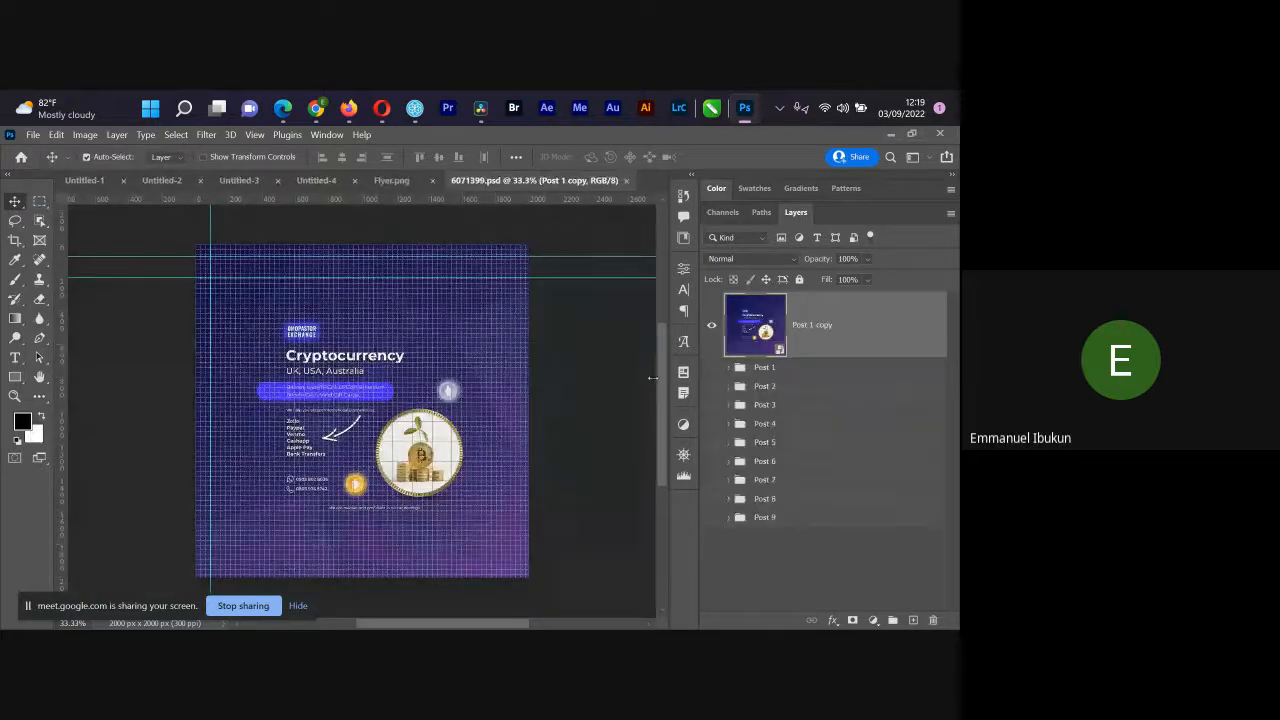
pyautogui.click(712, 325)
pyautogui.click(712, 367)
pyautogui.hotkey('ctrl', "'")
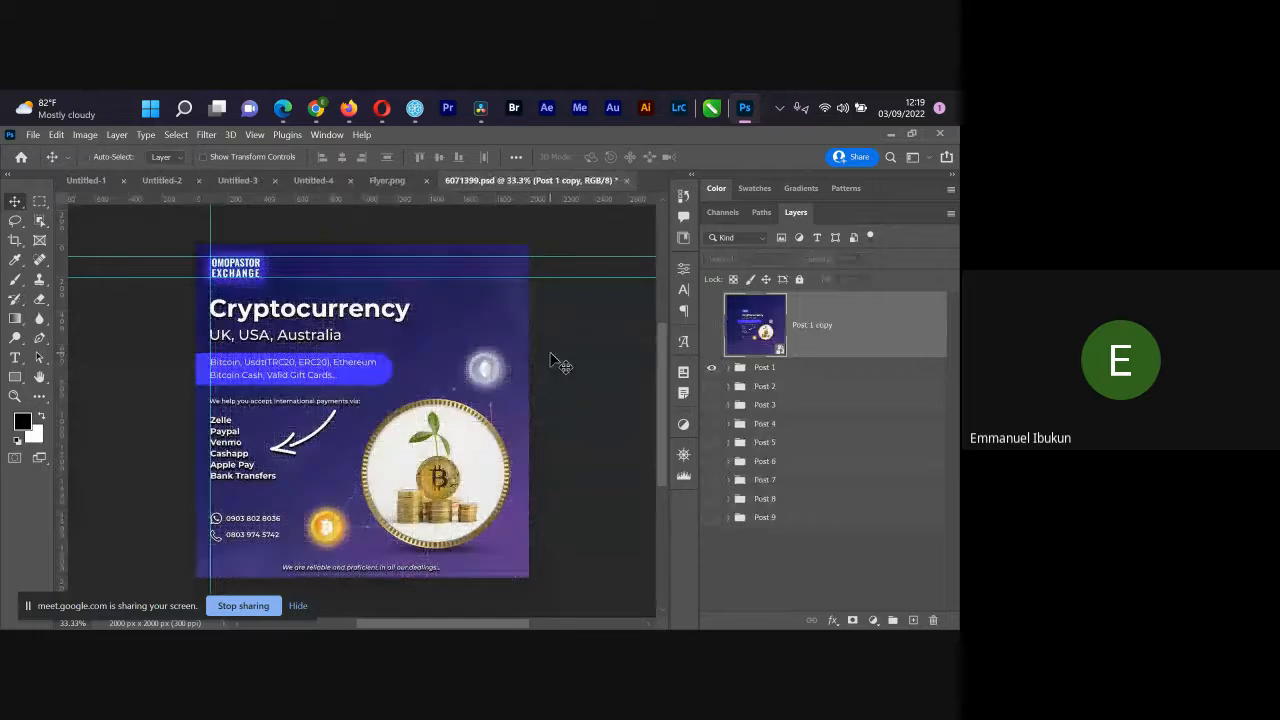
# Step: Move the payment methods list left past the vertical guide, and compare the design with Flyer.png before returning to 6071399.psd
pyautogui.click(237, 455)
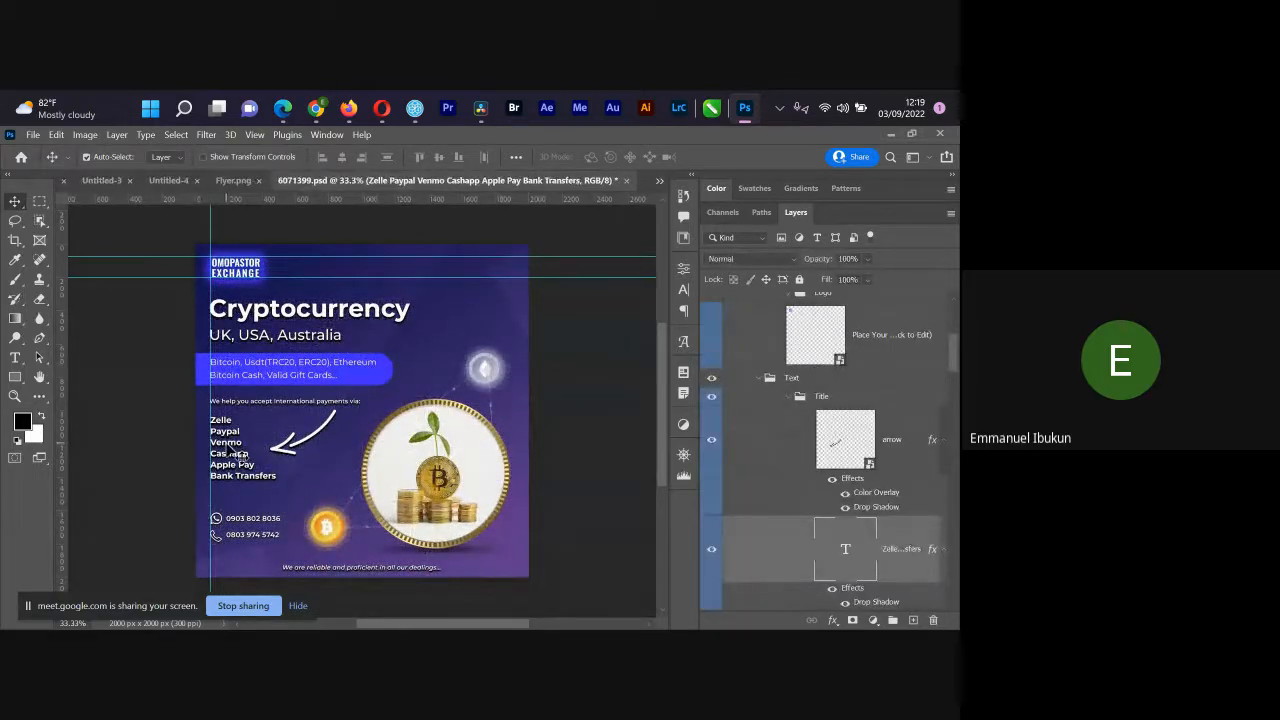
pyautogui.moveTo(230, 450); pyautogui.dragTo(214, 452)
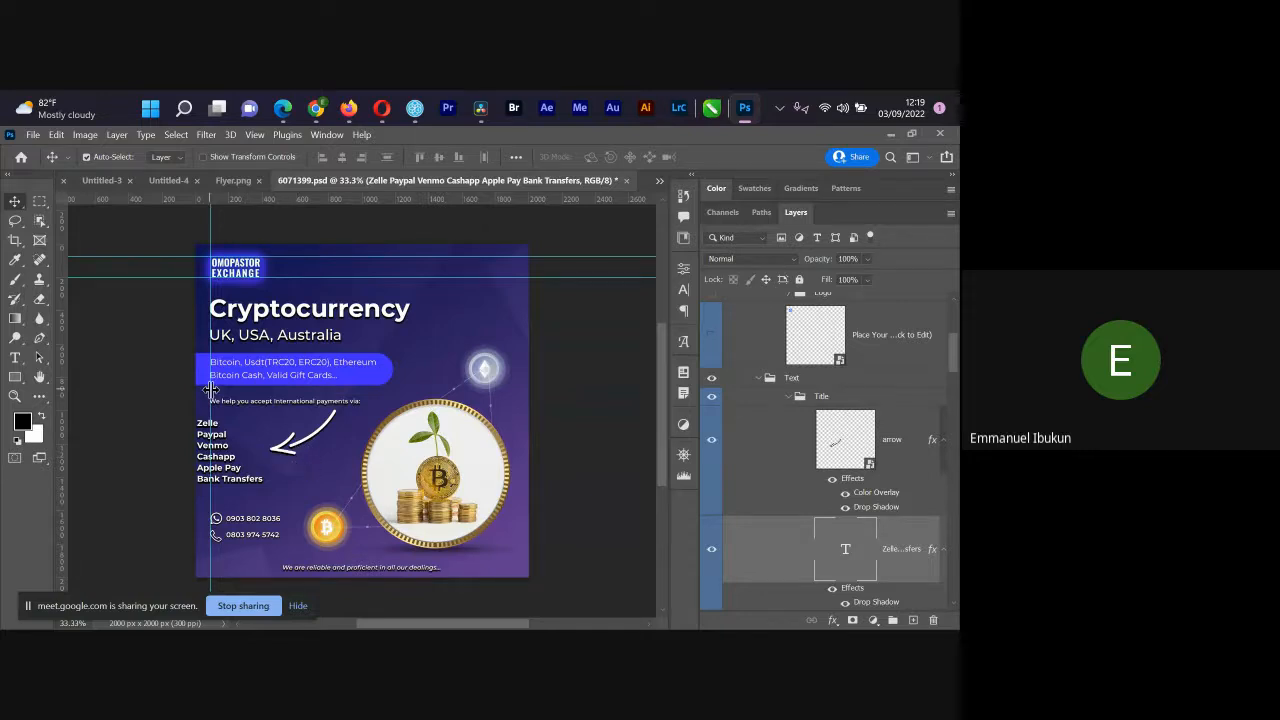
pyautogui.moveTo(64, 468); pyautogui.dragTo(28, 488)
pyautogui.click(248, 180)
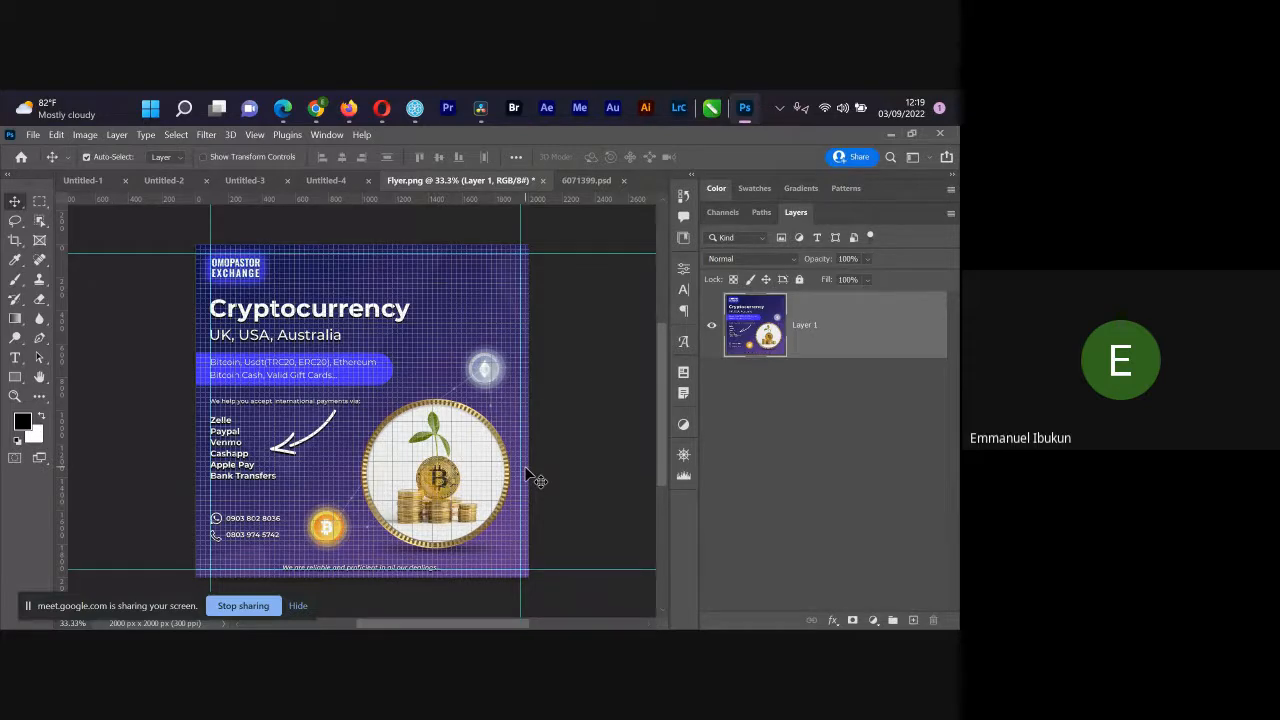
pyautogui.click(598, 181)
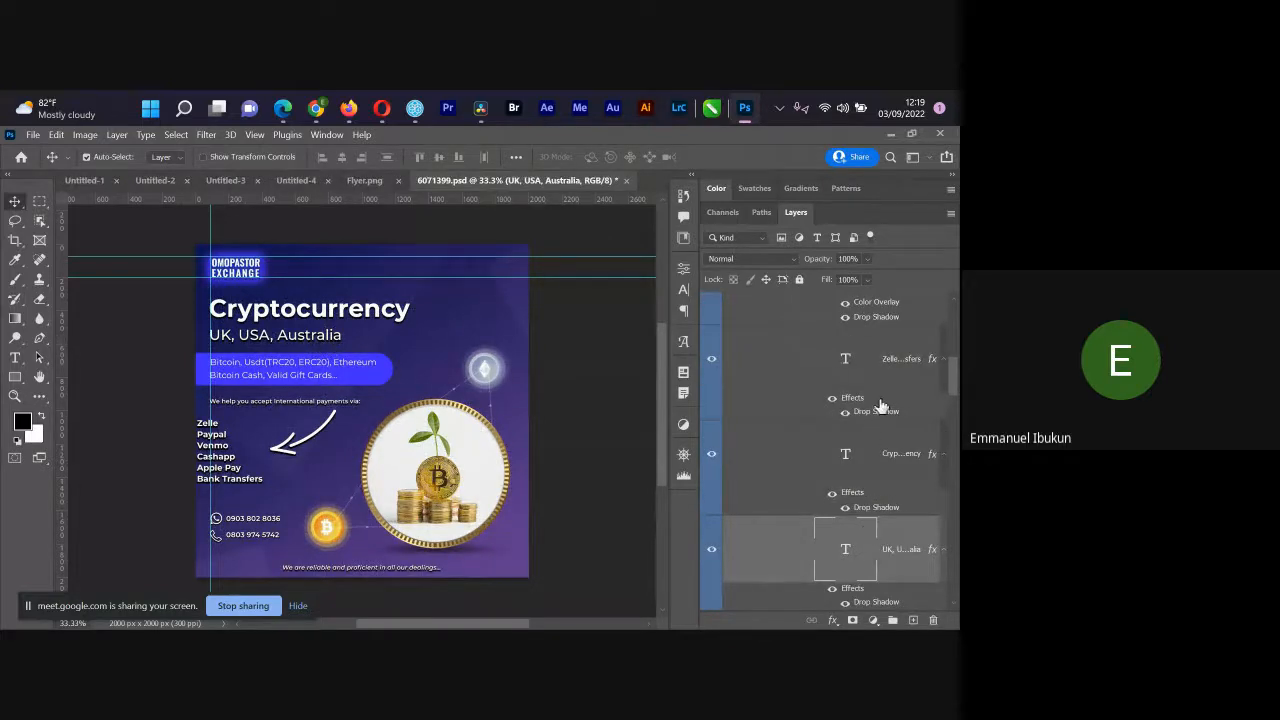
# Step: Examine the Post 1 layer structure, from the contact text and coin image layers through the text, design and background groups
pyautogui.click(265, 528)
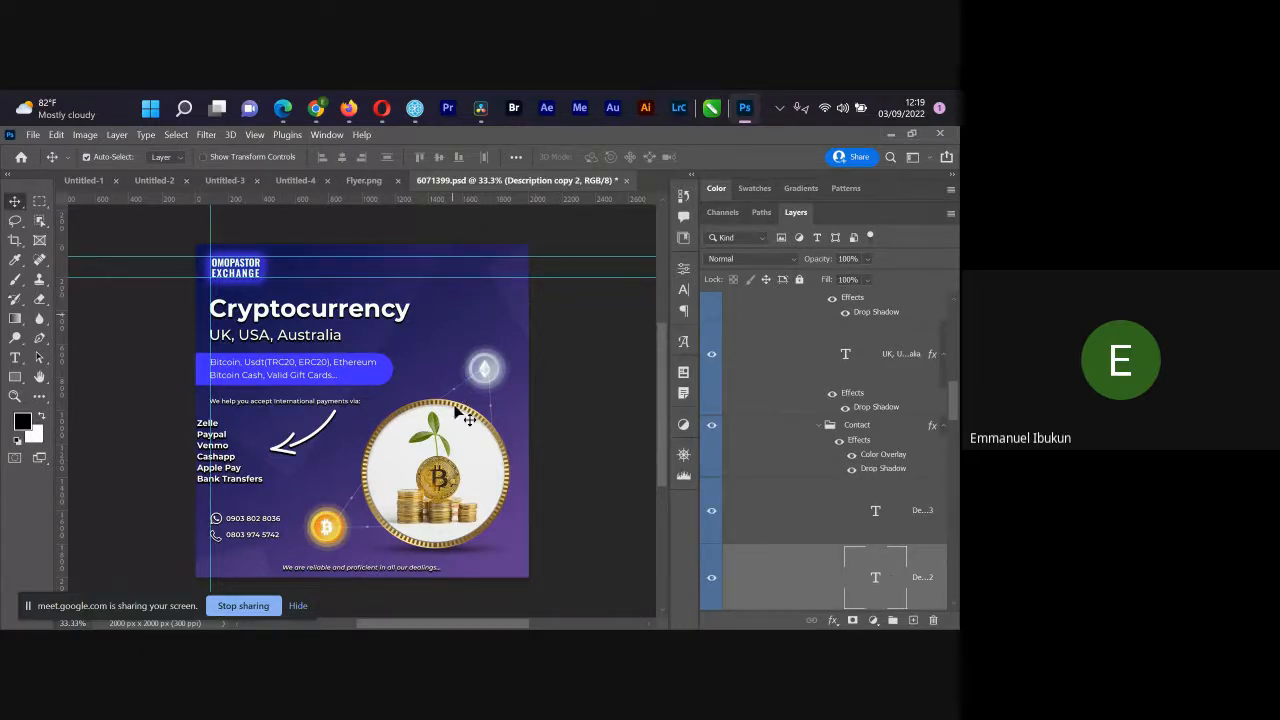
pyautogui.click(445, 474)
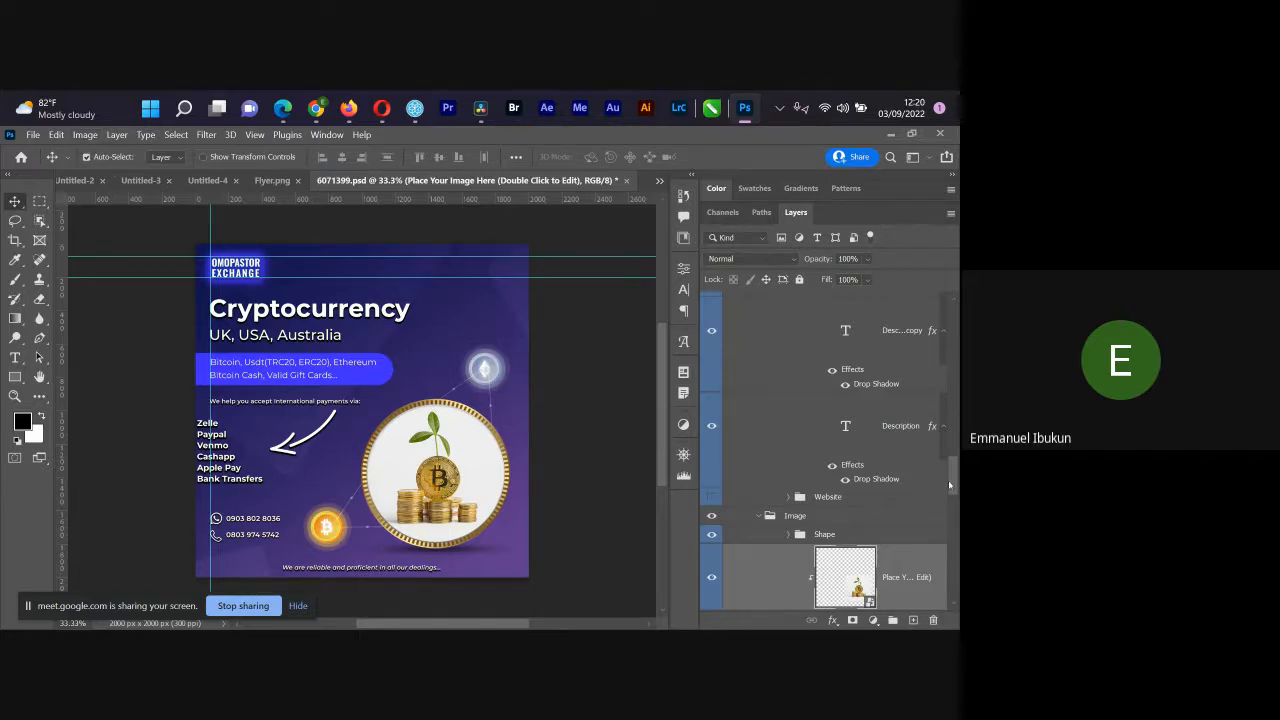
pyautogui.scroll(10, 948, 480)
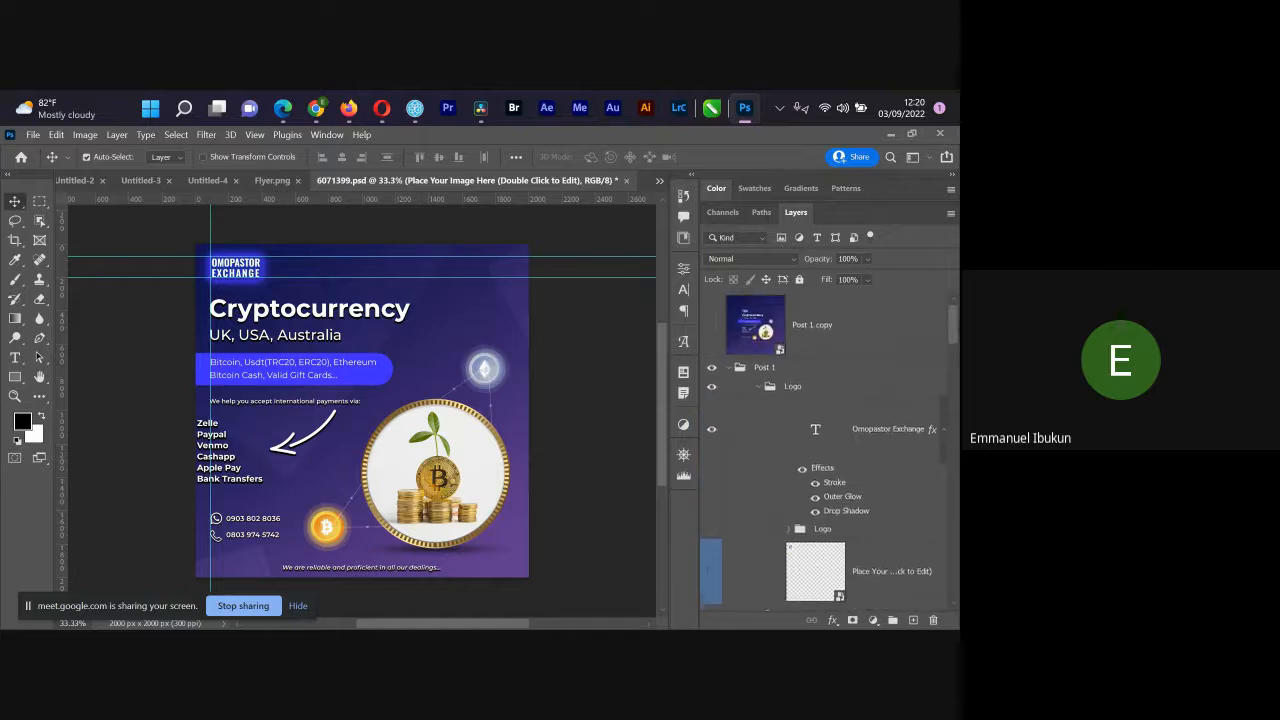
pyautogui.scroll(-10, 828, 450)
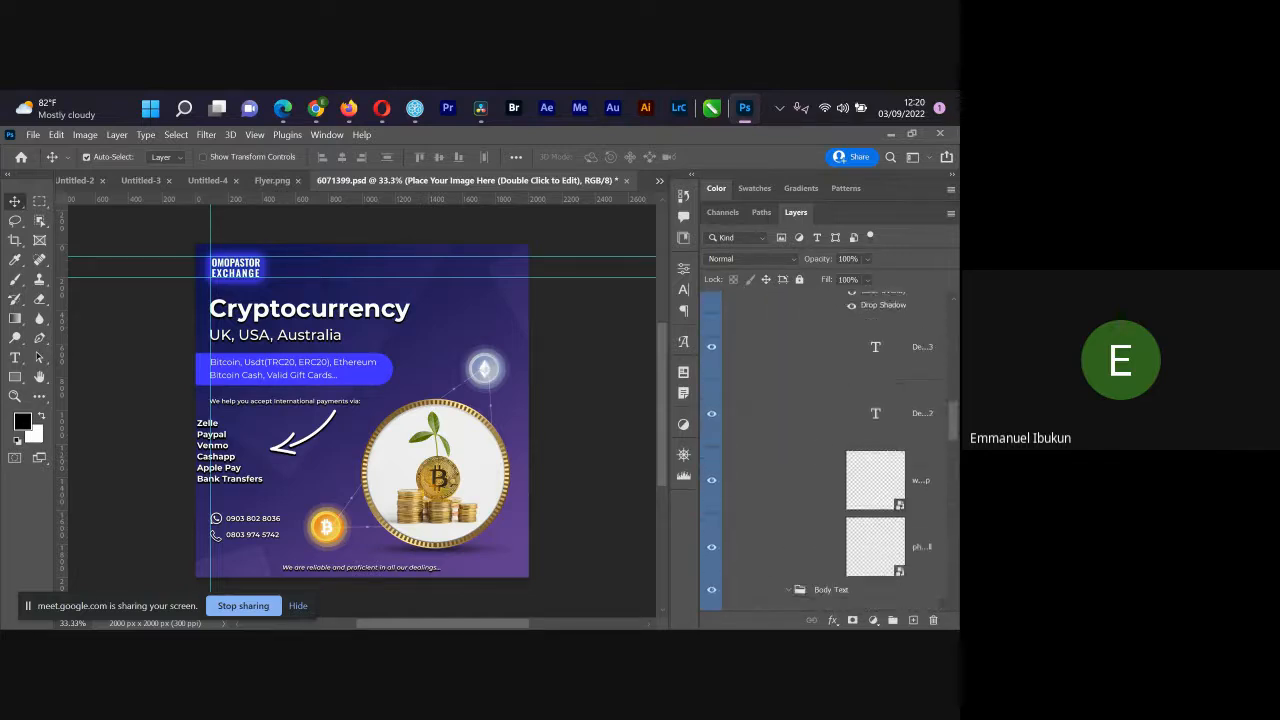
pyautogui.scroll(-10, 958, 530)
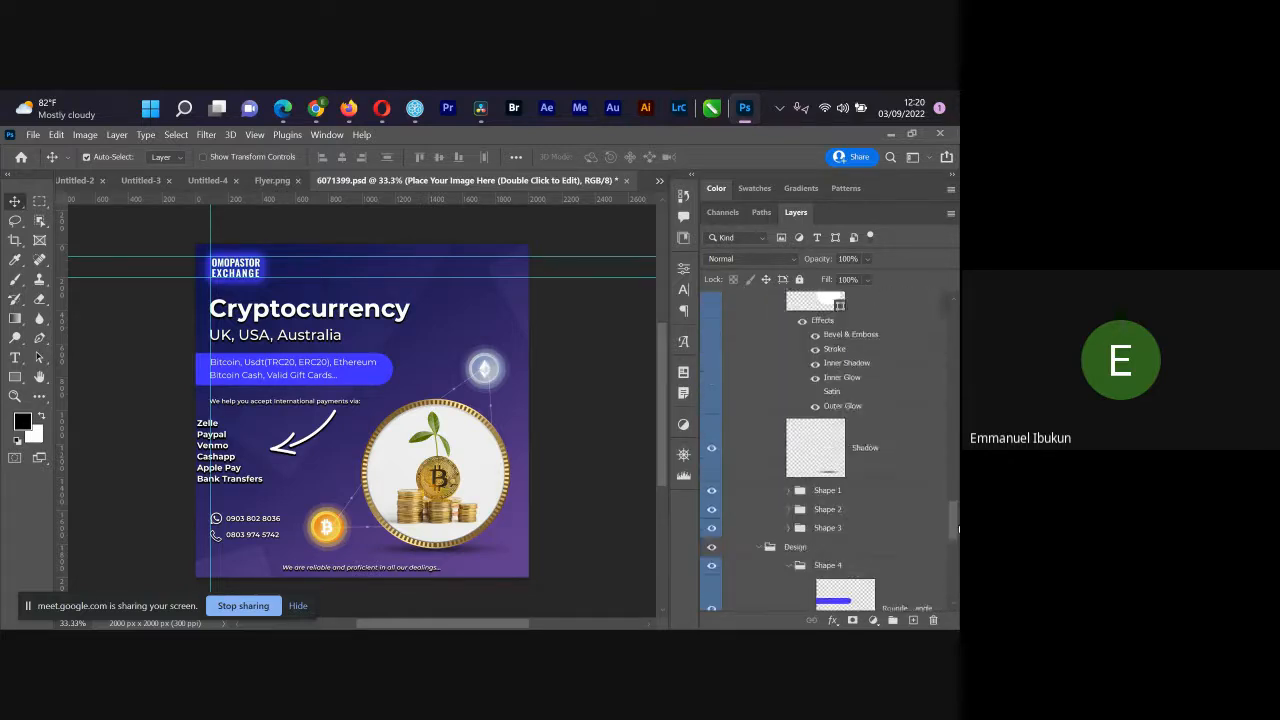
pyautogui.scroll(-10, 958, 530)
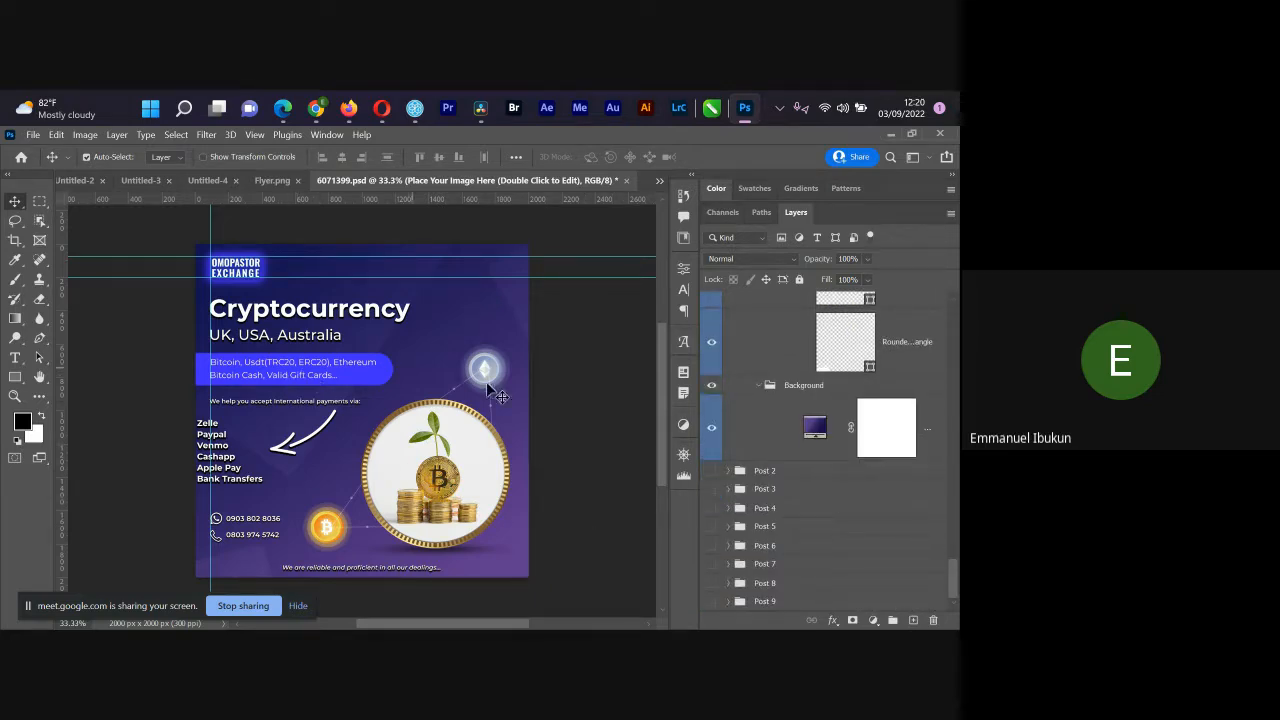
pyautogui.scroll(5, 940, 500)
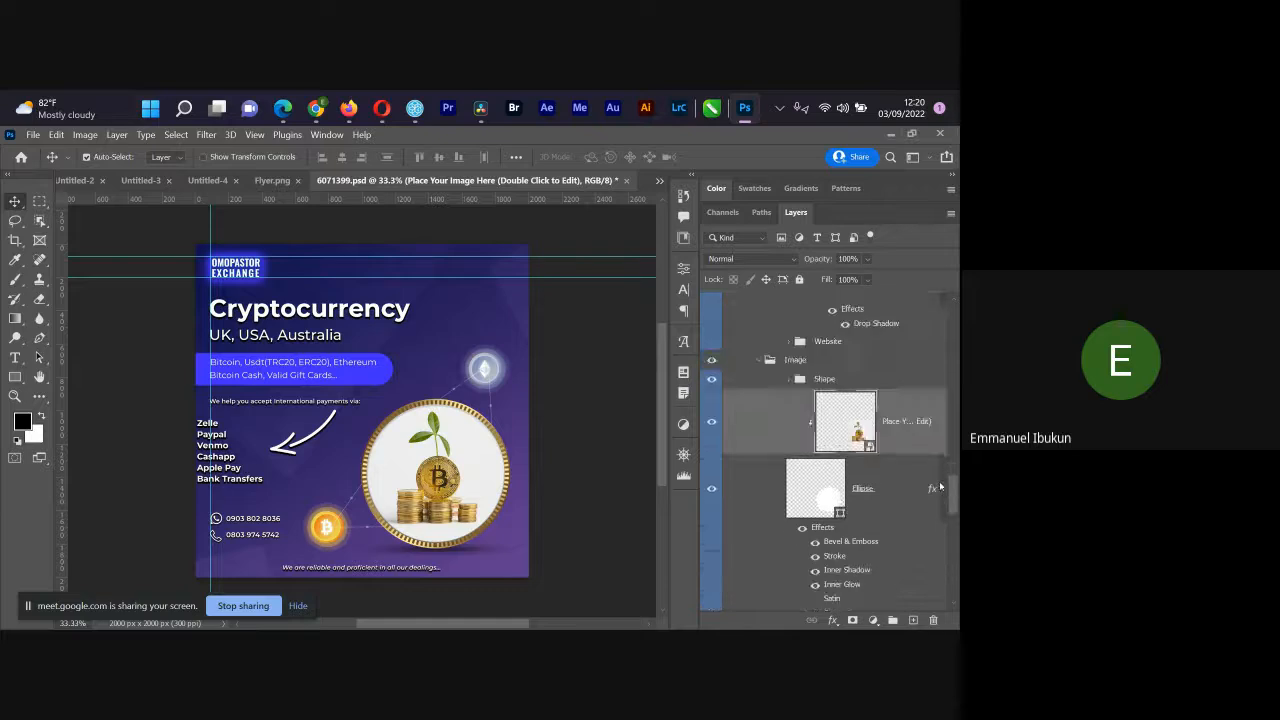
pyautogui.scroll(5, 940, 487)
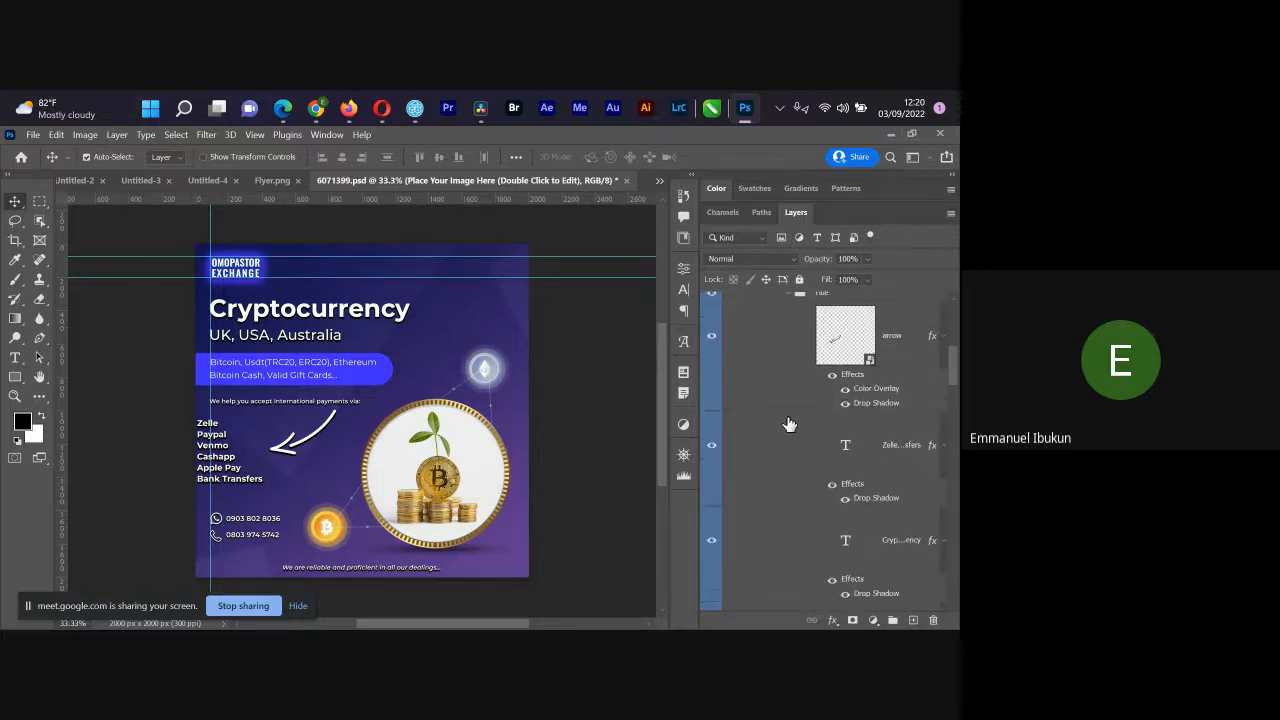
pyautogui.scroll(-2, 880, 500)
# Step: Append ", Nigeria" to the "UK, USA, Australia" text layer
pyautogui.click(895, 550)
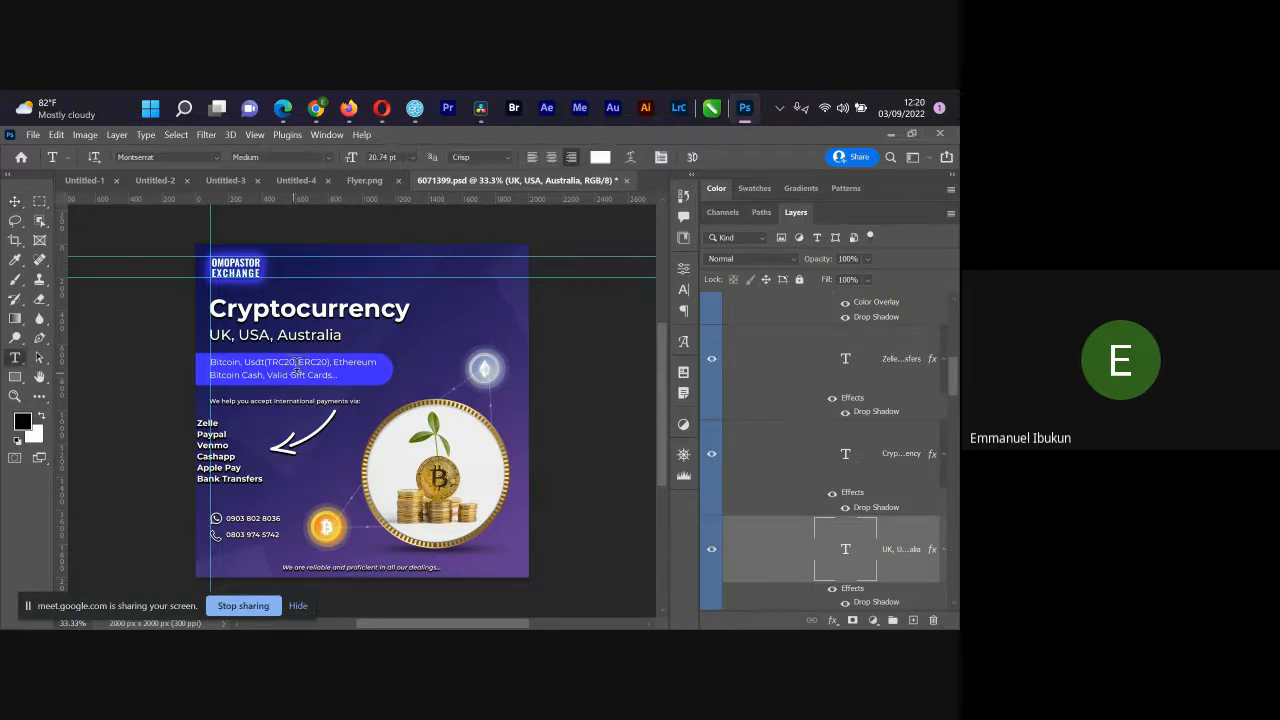
pyautogui.press('t')
pyautogui.click(340, 335)
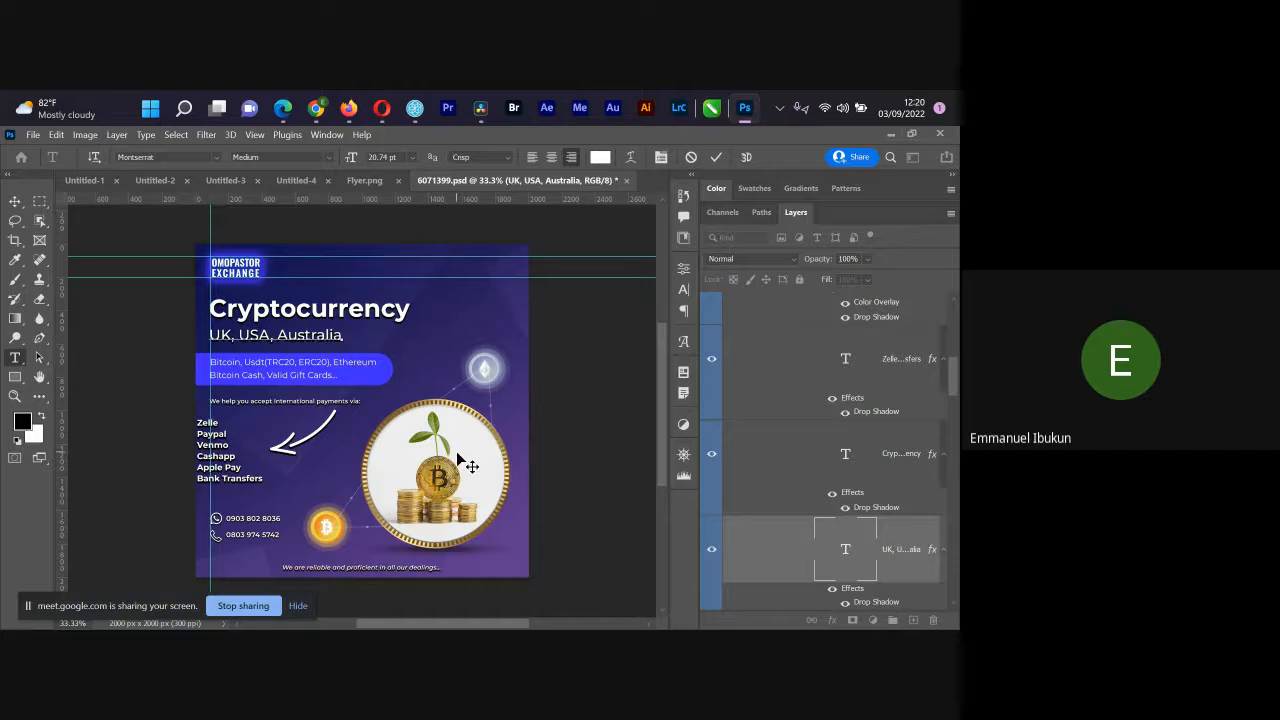
pyautogui.write(', Ni')
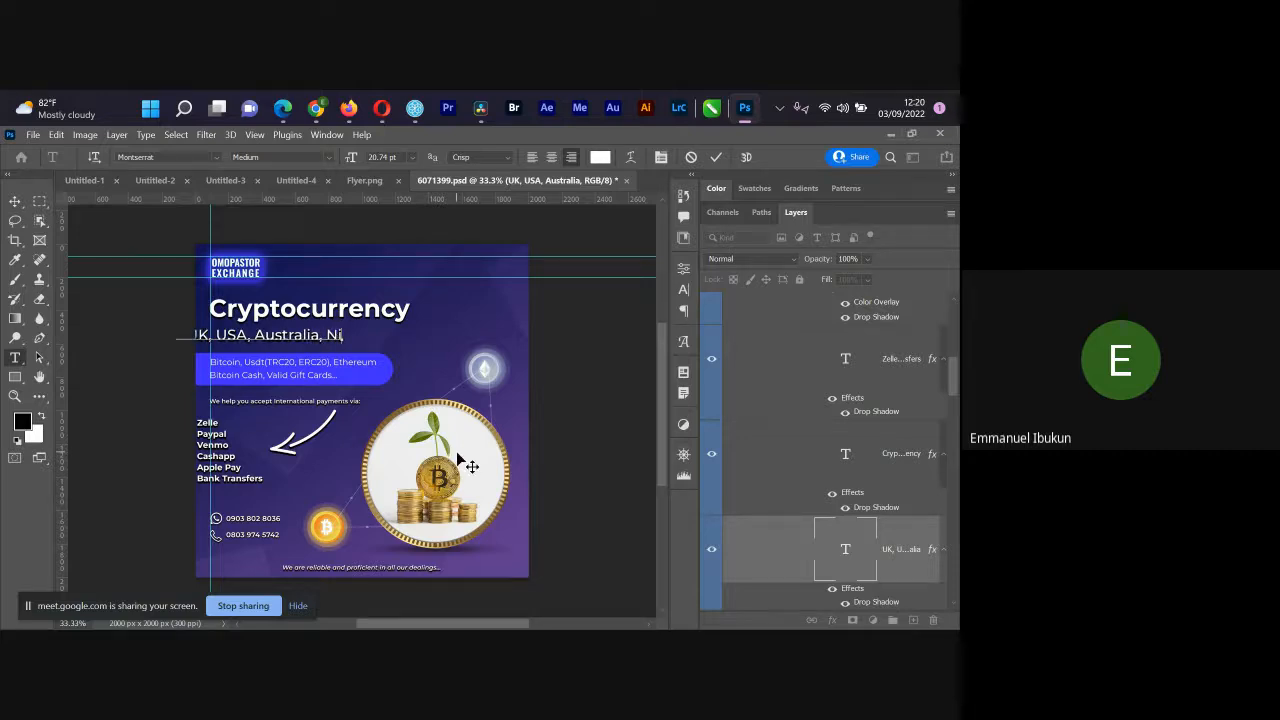
pyautogui.write('gea')
pyautogui.press('BackSpace')
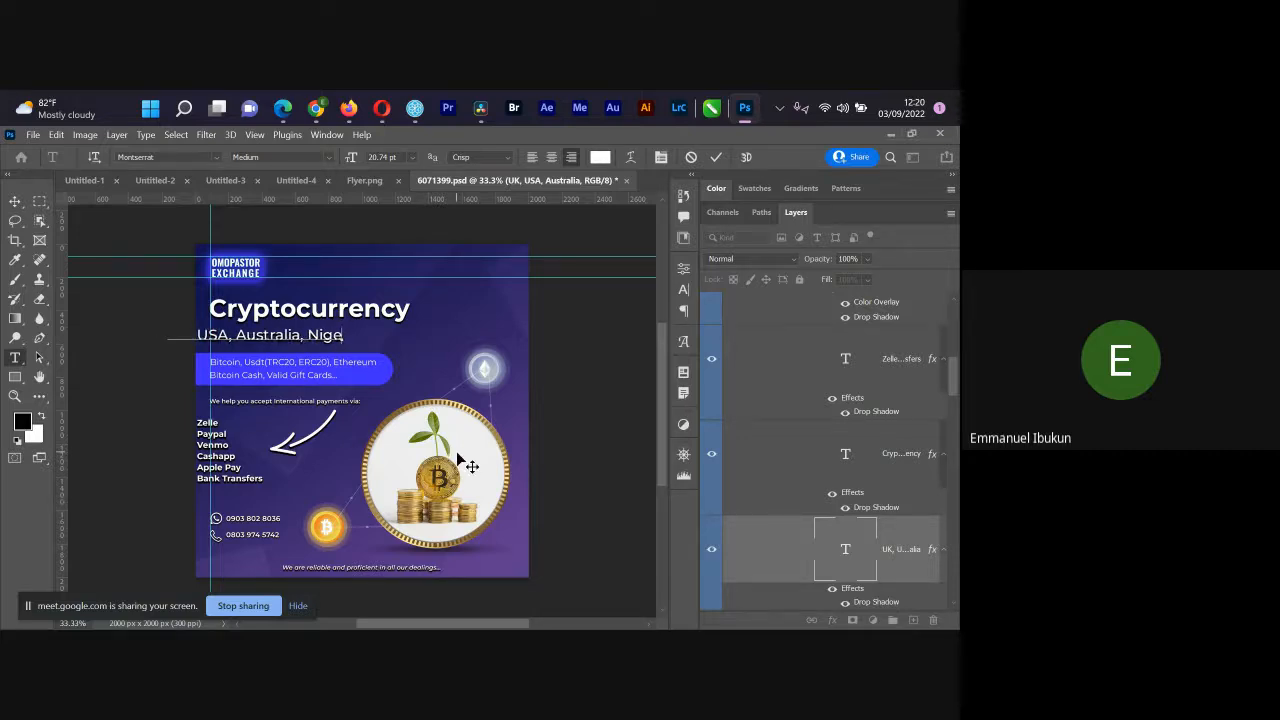
pyautogui.write('ria')
pyautogui.hotkey('ctrl', 'Return')
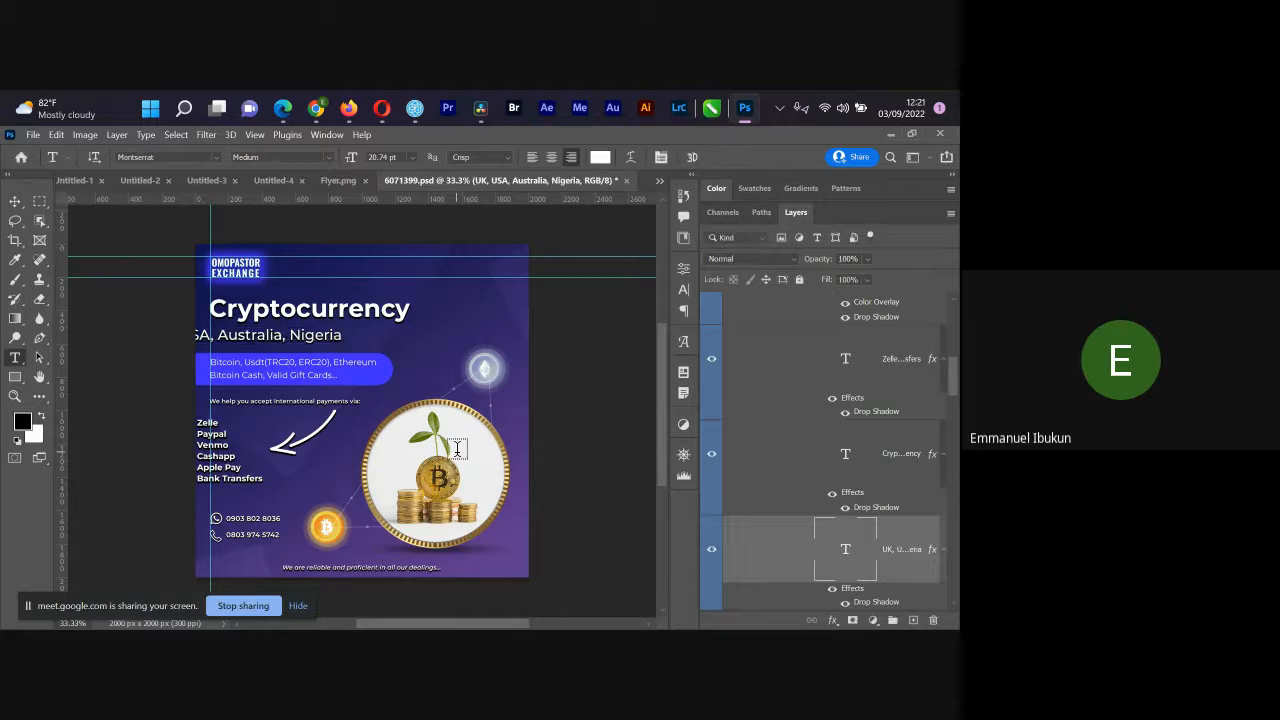
# Step: Move the extended country text right to align with the vertical guide, and undo the move and the text addition
pyautogui.press('v')
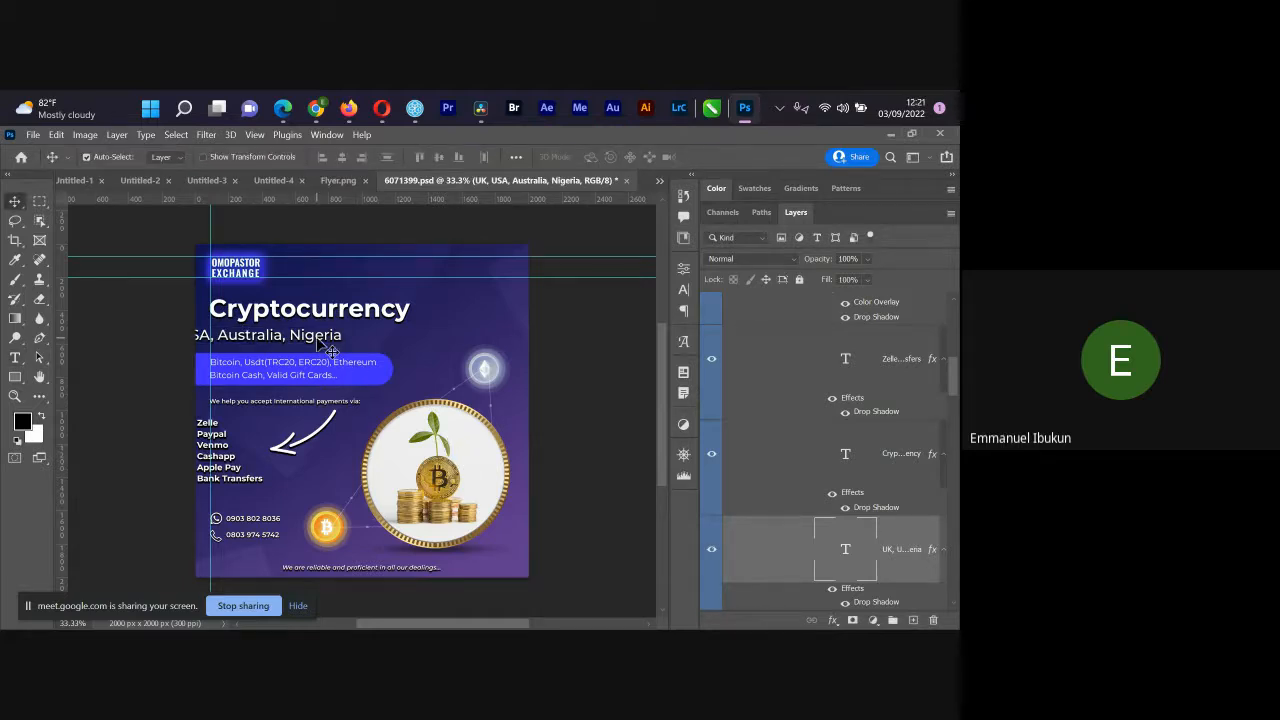
pyautogui.moveTo(325, 346); pyautogui.dragTo(378, 343)
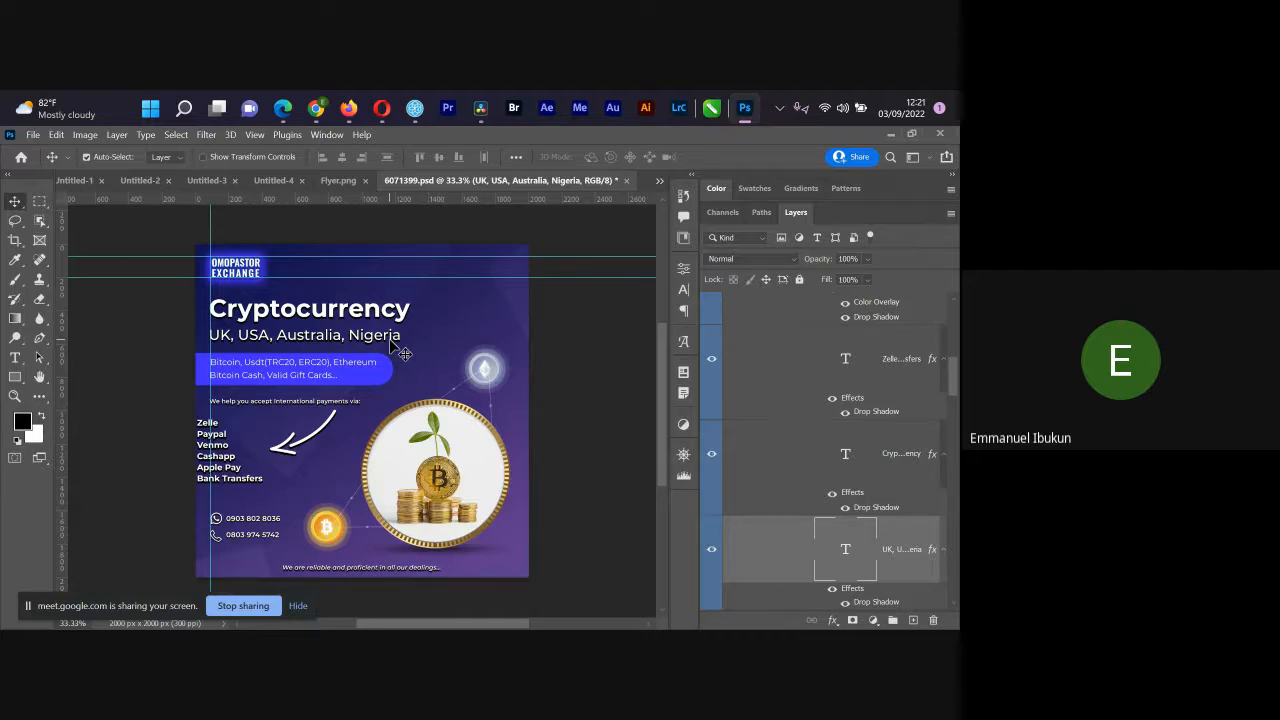
pyautogui.hotkey('ctrl', 'z')
pyautogui.hotkey('ctrl', 'z')
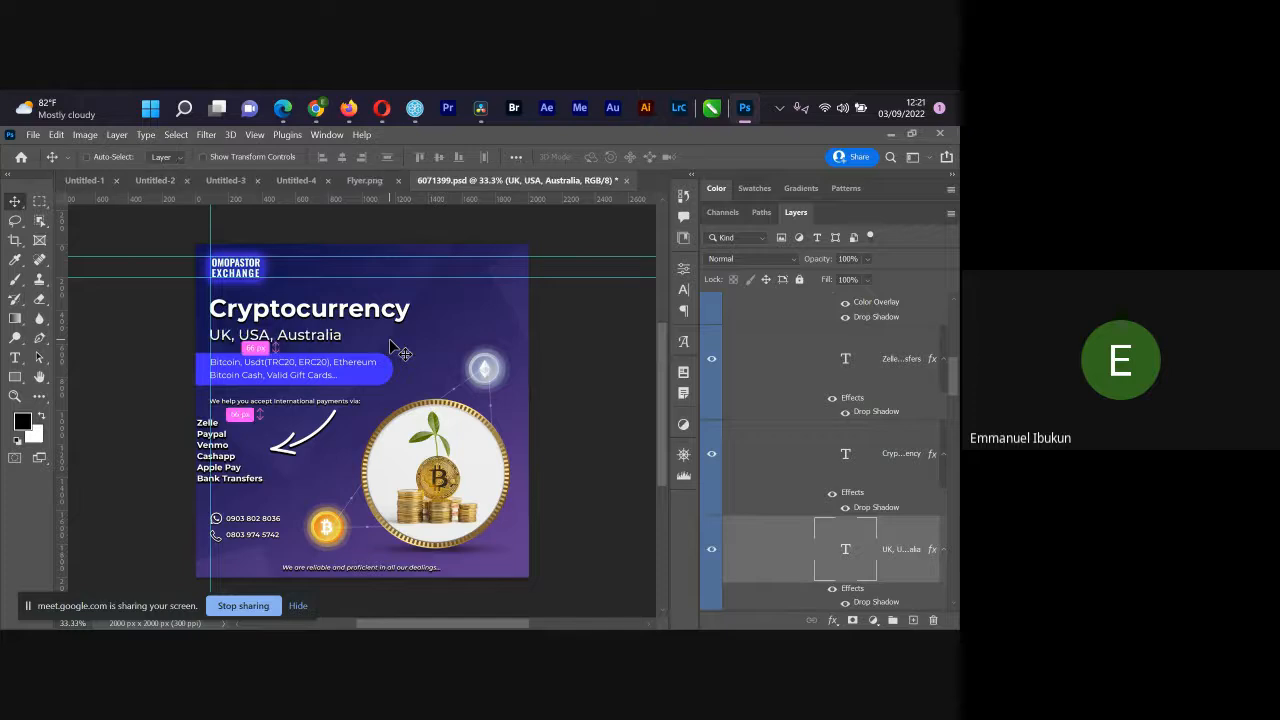
# Step: Close the 6071399.psd and Flyer.png documents without saving their changes
pyautogui.click(626, 181)
pyautogui.click(523, 341)
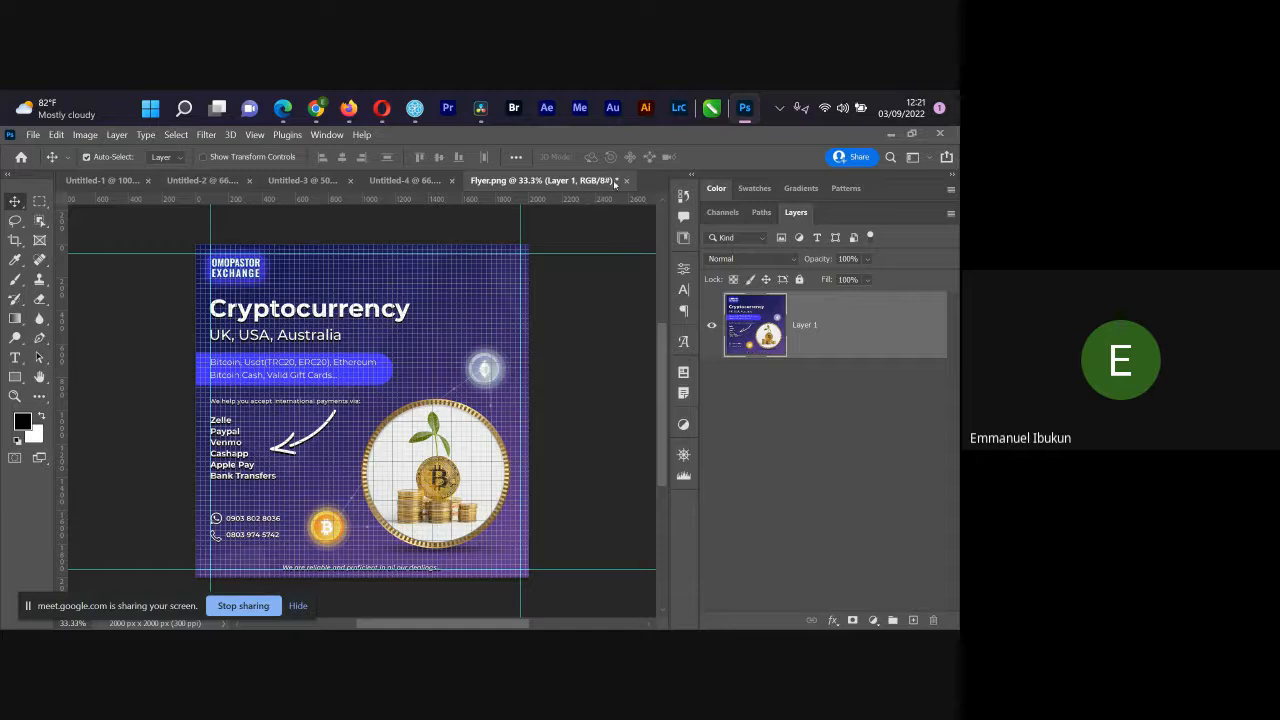
pyautogui.click(626, 181)
pyautogui.click(523, 341)
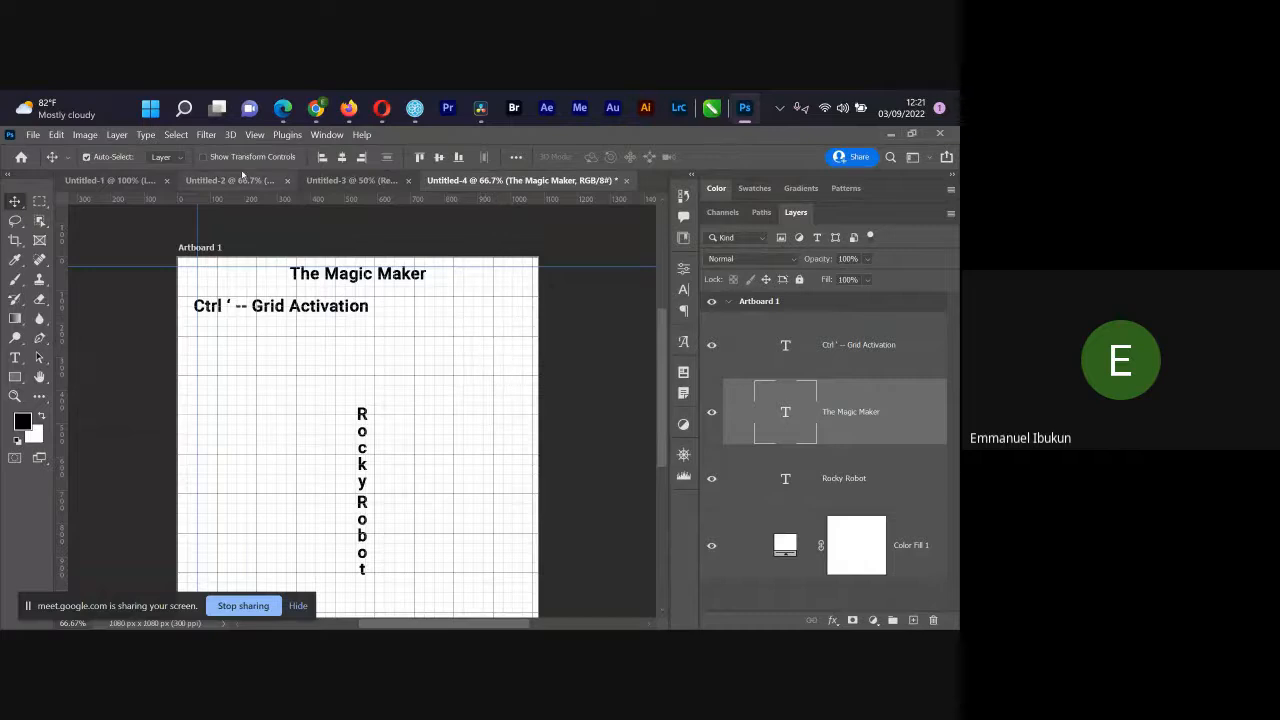
# Step: Examine the full list of editing commands, from Undo through Color Settings, Keyboard Shortcuts, Menus and Toolbar
pyautogui.click(56, 134)
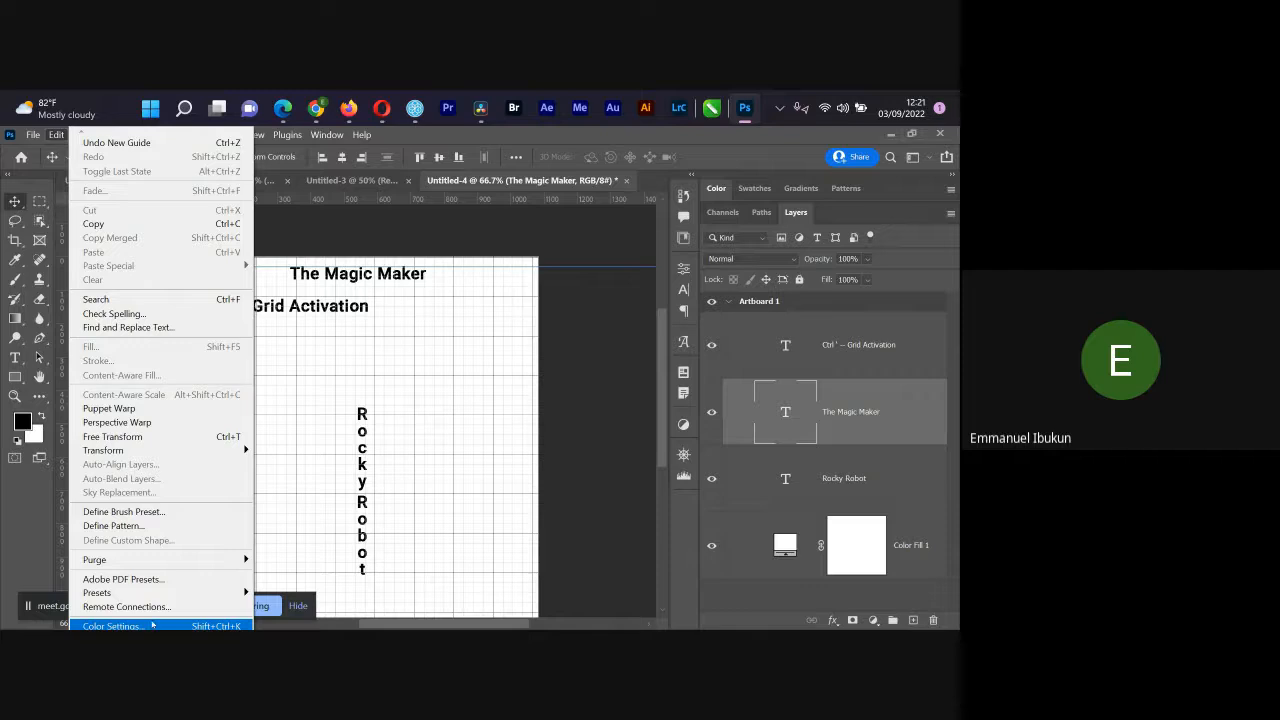
pyautogui.moveTo(172, 455)
pyautogui.moveTo(205, 592)
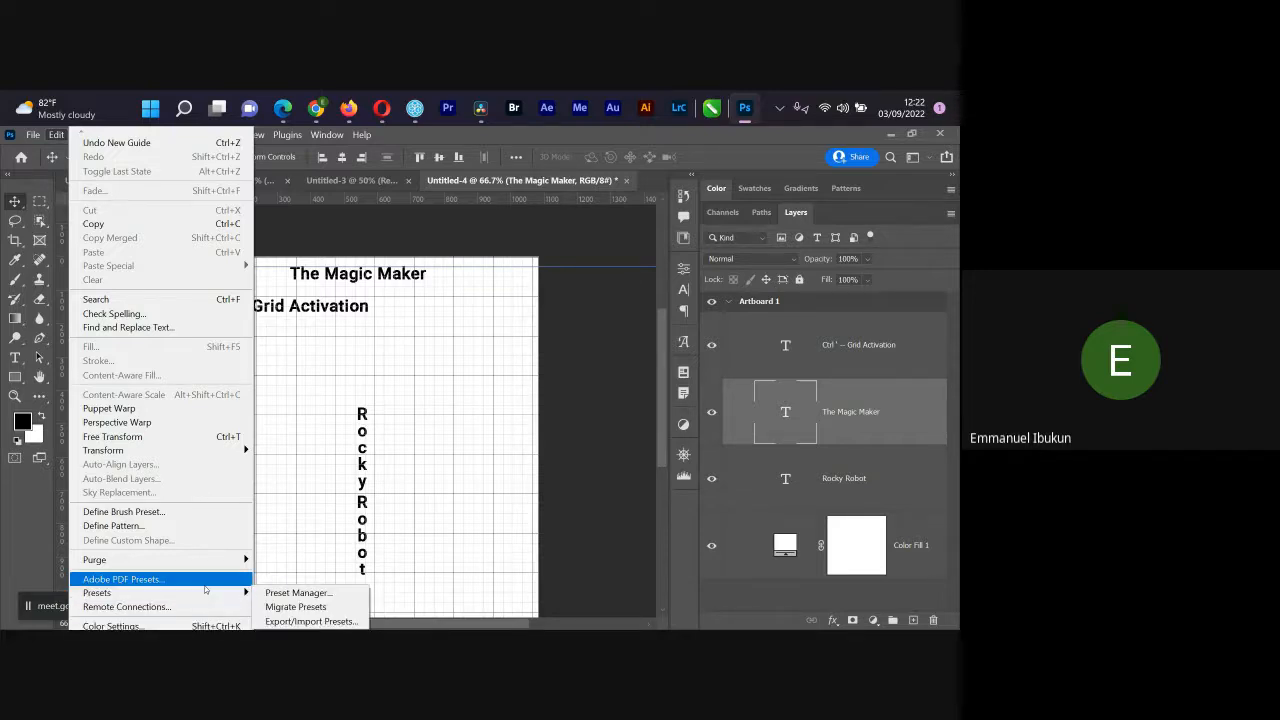
pyautogui.moveTo(208, 566)
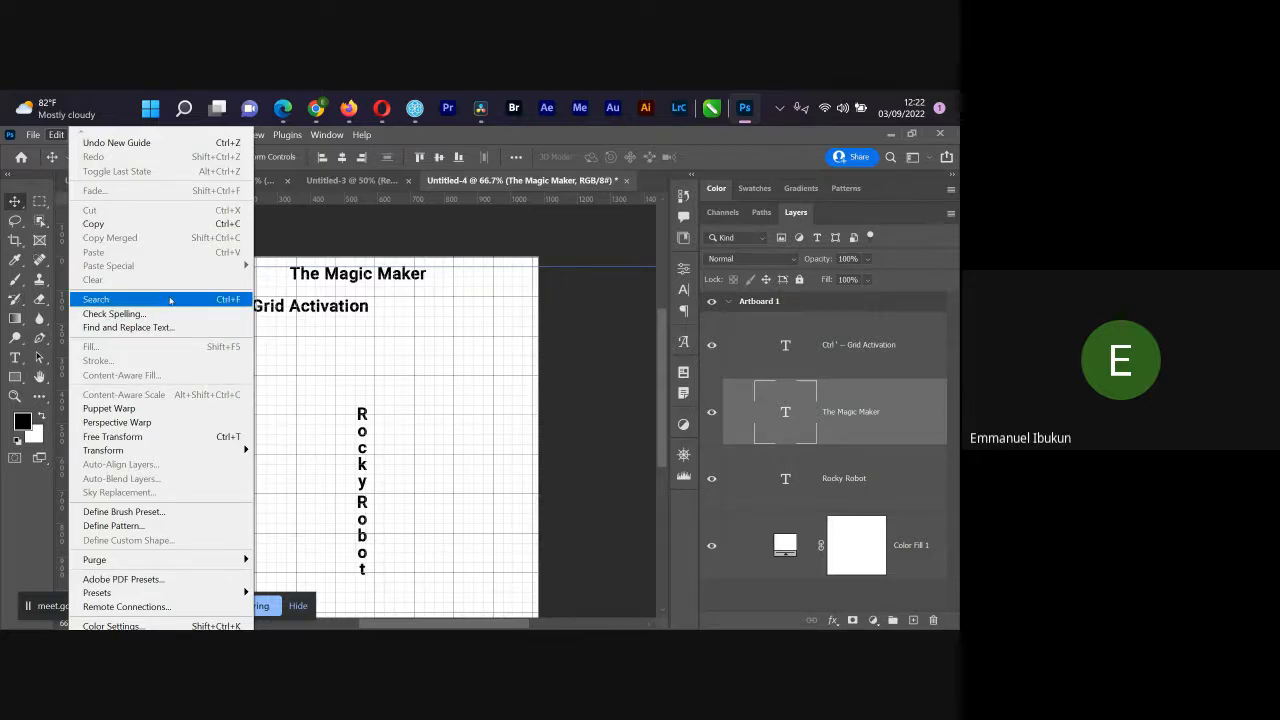
pyautogui.press('Down')
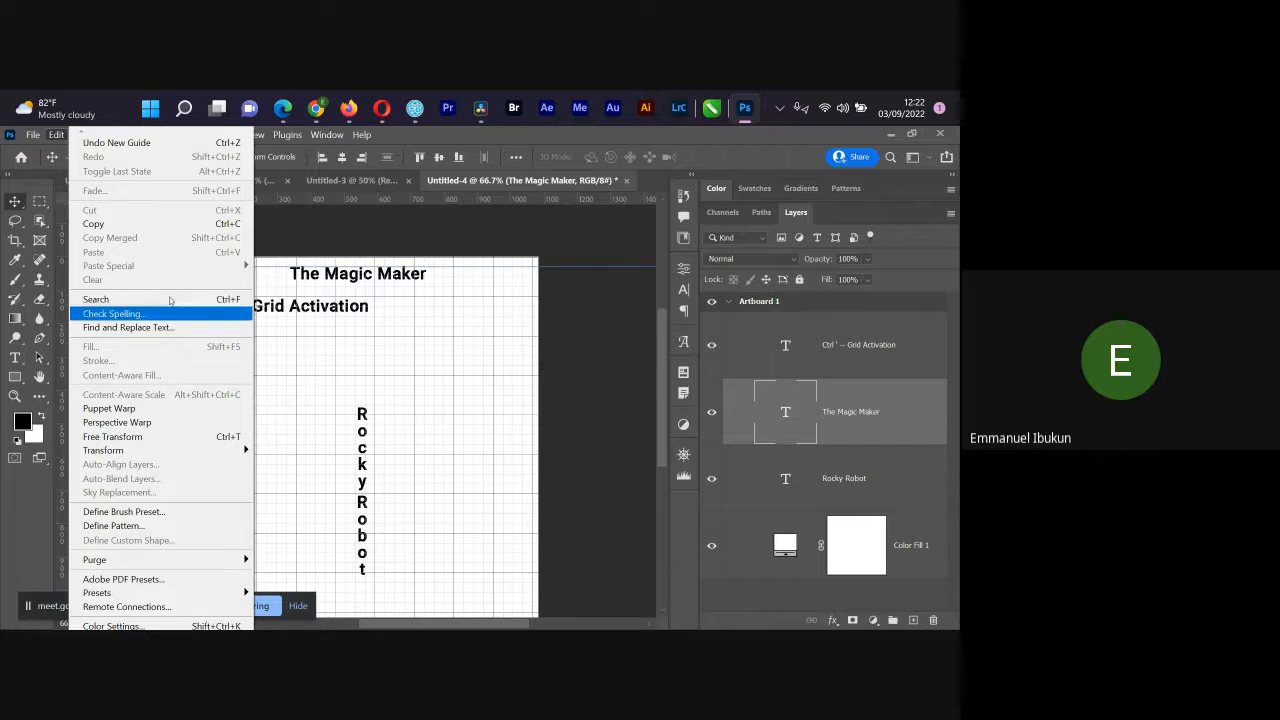
pyautogui.press('Down')
pyautogui.press('Up')
pyautogui.press('Down')
pyautogui.press('Down')
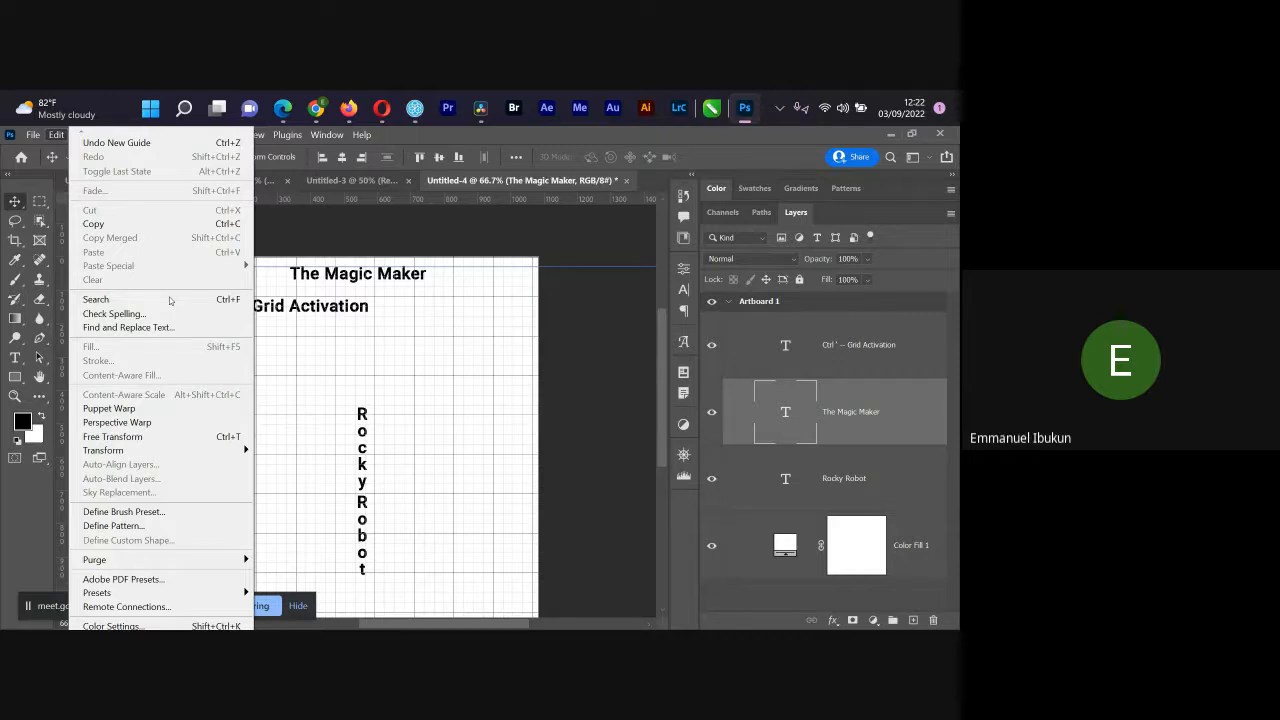
pyautogui.press('Down')
pyautogui.press('Down')
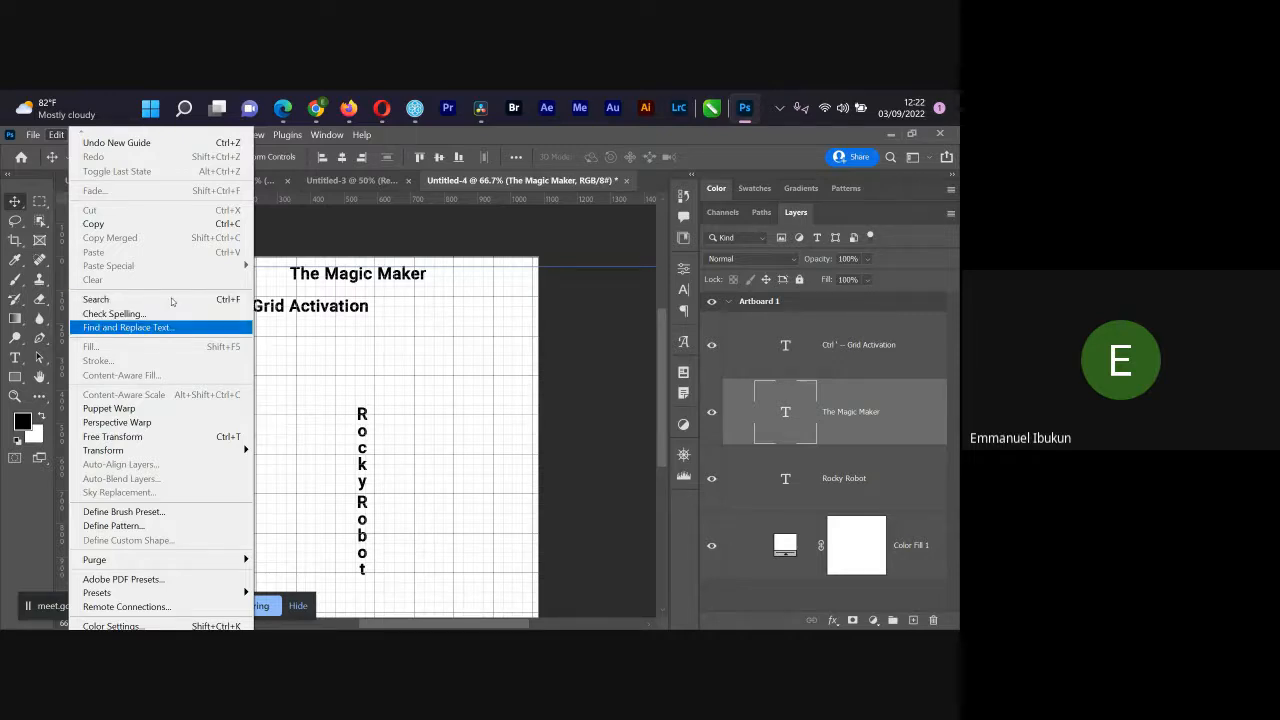
pyautogui.press('Up')
pyautogui.press('Up')
pyautogui.press('Down')
pyautogui.press('Down')
pyautogui.press('Up')
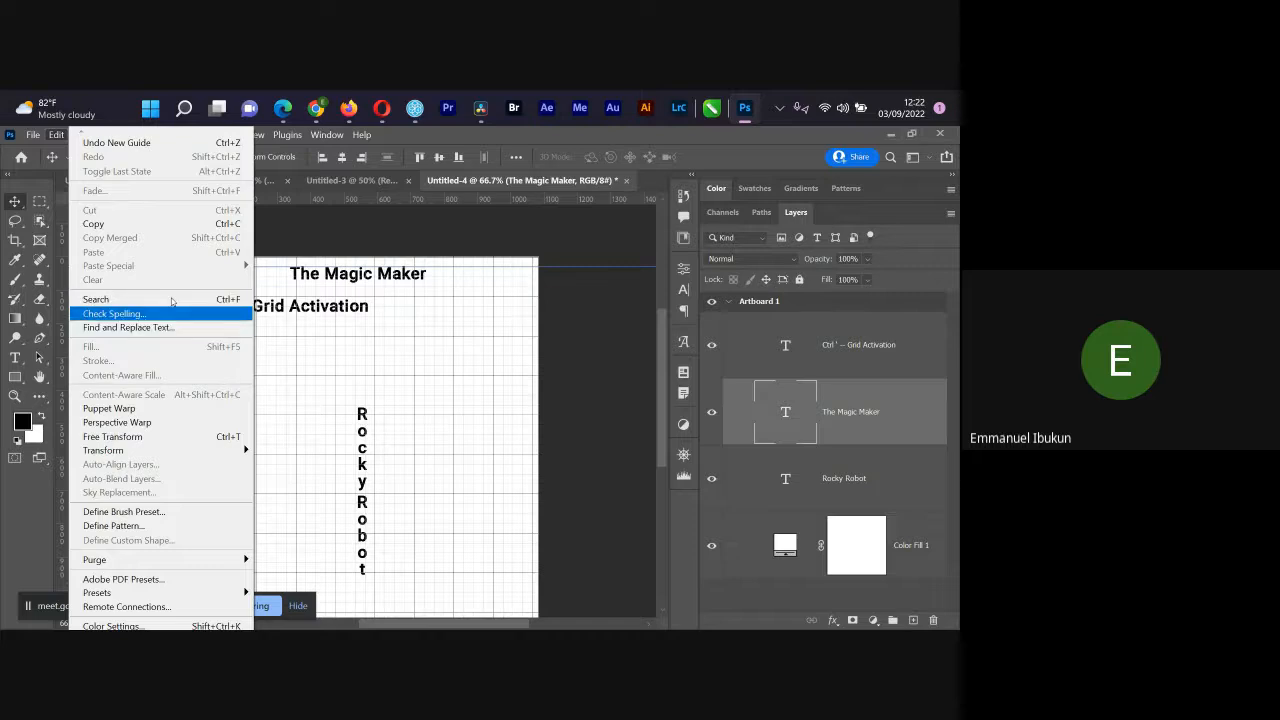
pyautogui.press('Down')
pyautogui.press('Up')
pyautogui.press('Down')
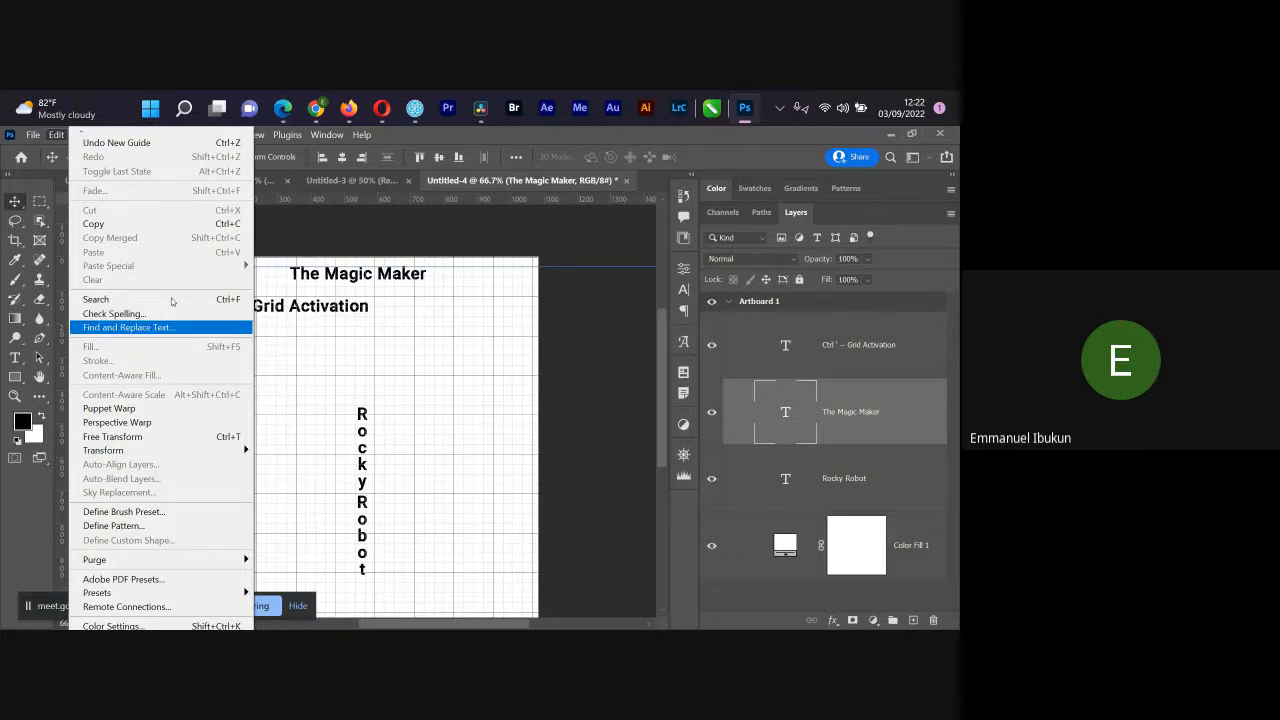
pyautogui.press('Up')
pyautogui.press('Down')
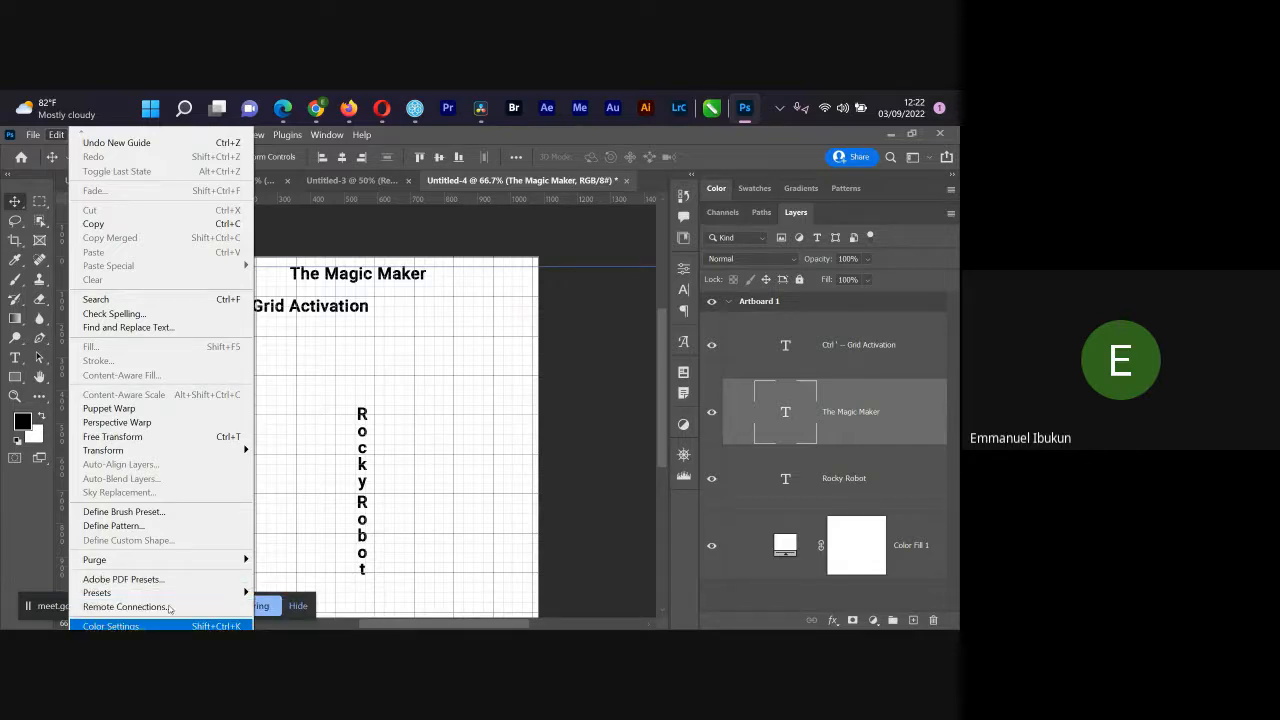
pyautogui.scroll(-3, 169, 608)
pyautogui.scroll(-2, 169, 608)
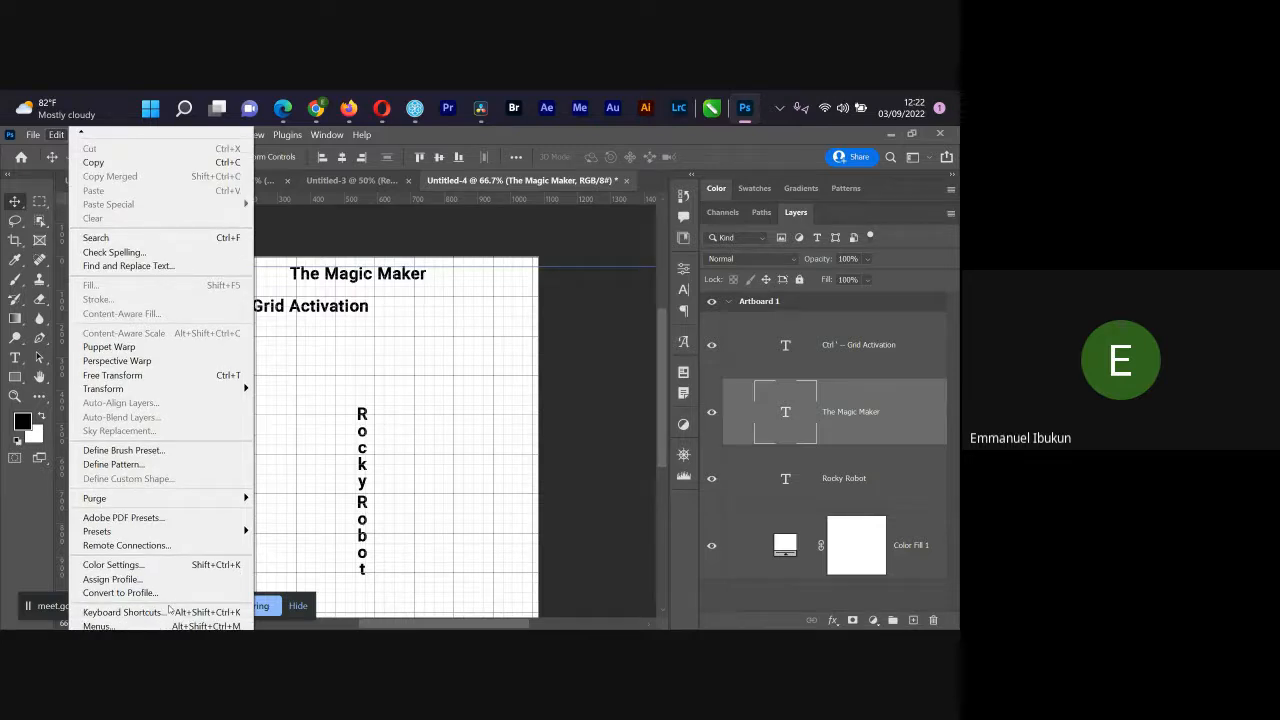
pyautogui.scroll(-1, 169, 608)
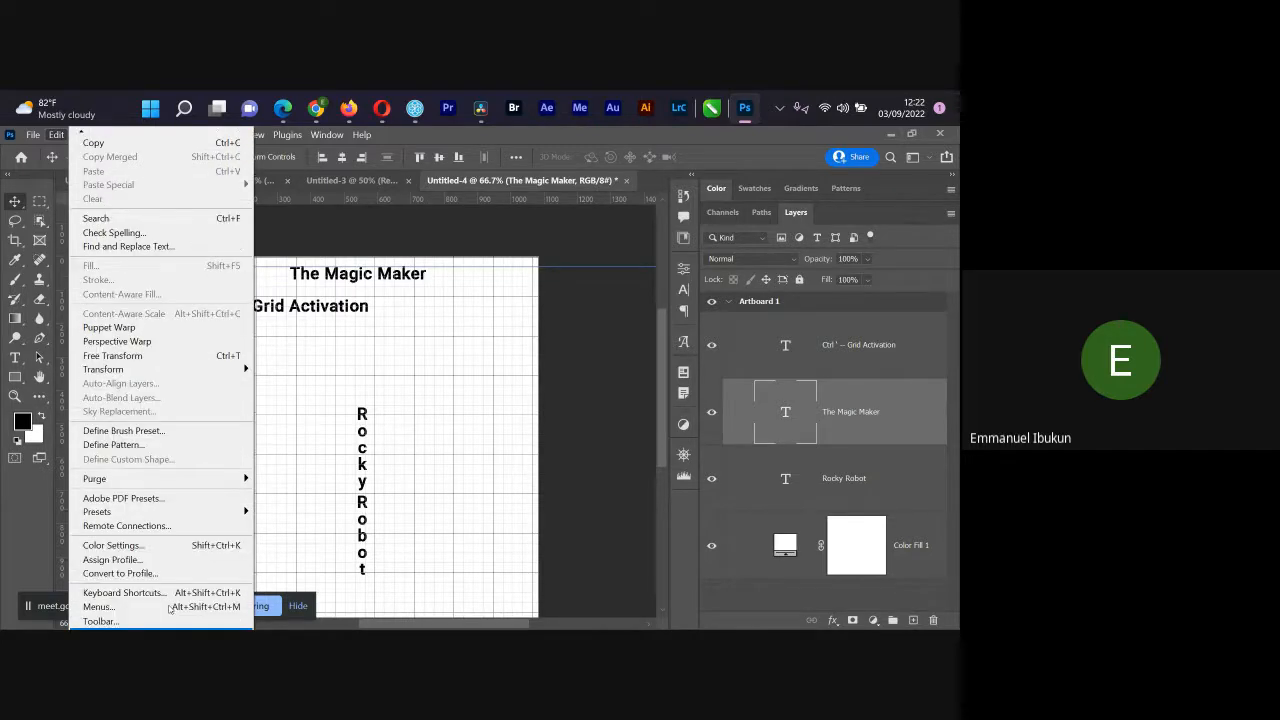
pyautogui.scroll(5, 169, 608)
pyautogui.scroll(-5, 169, 608)
pyautogui.scroll(4, 169, 608)
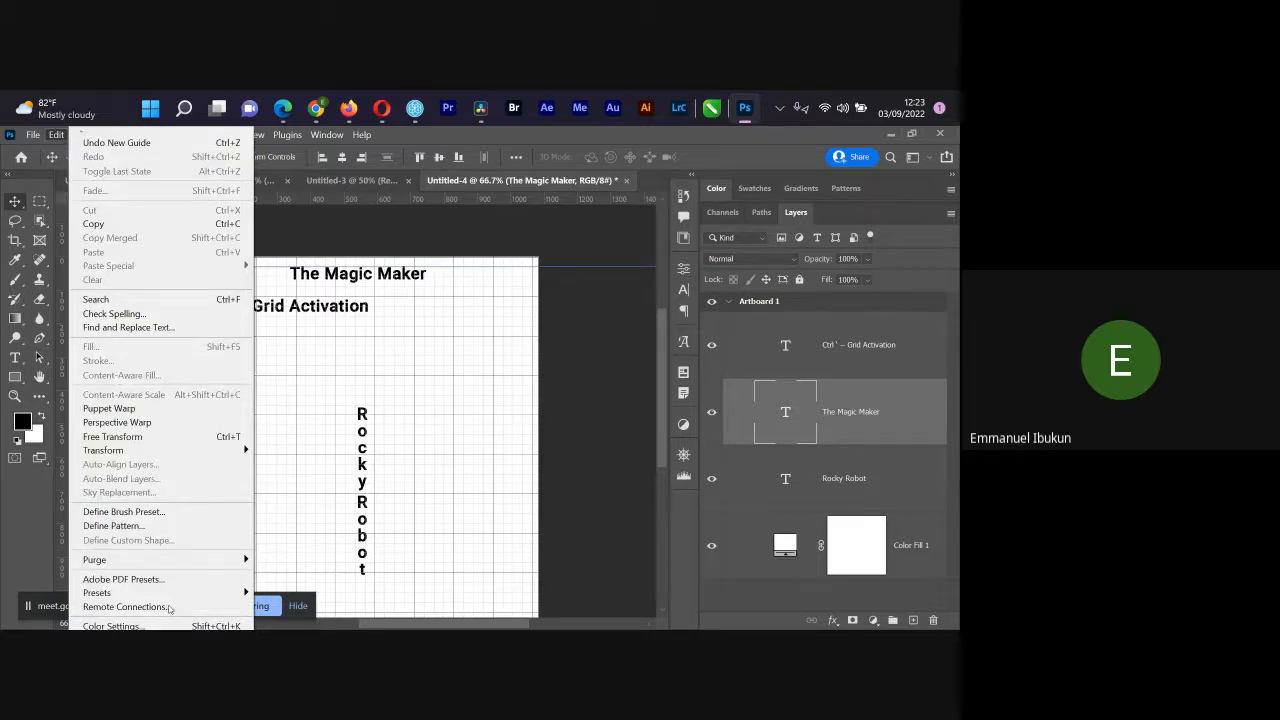
# Step: Switch to the Windows display settings, moving the DaVinci Resolve window aside, and set the display scale to 100%
pyautogui.press('super+d')
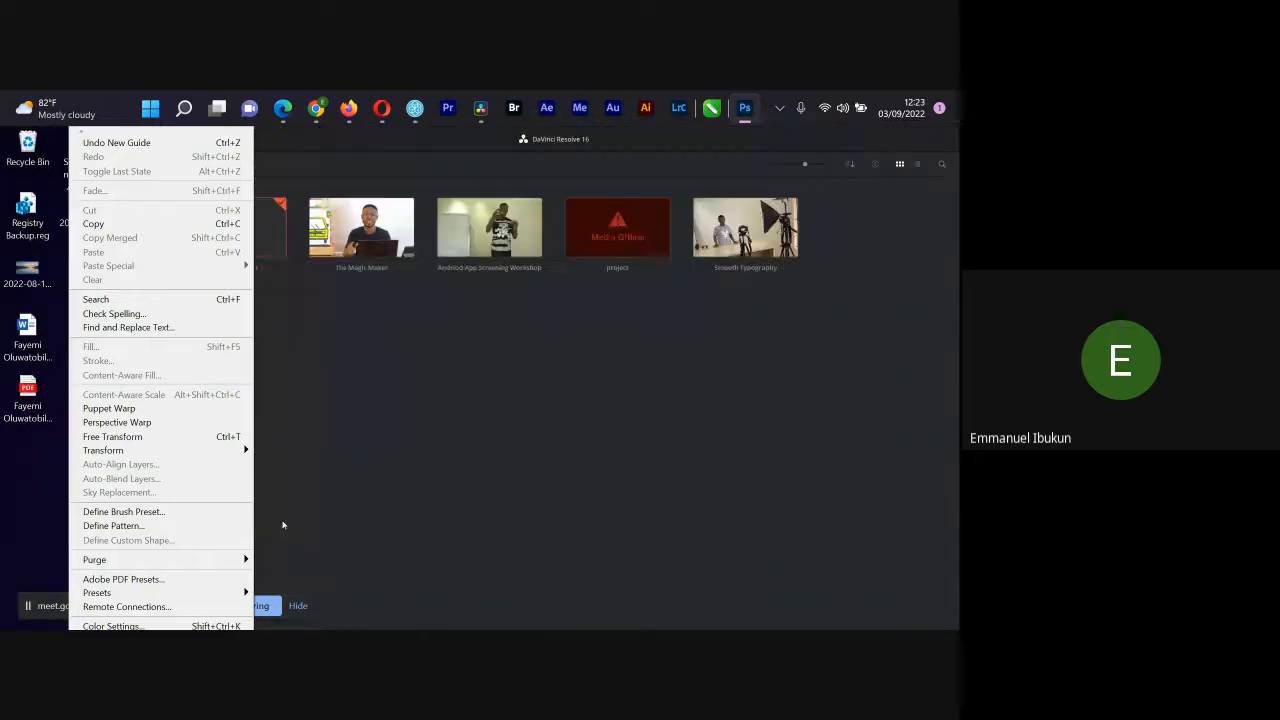
pyautogui.click(842, 124)
pyautogui.moveTo(838, 137); pyautogui.dragTo(373, 331)
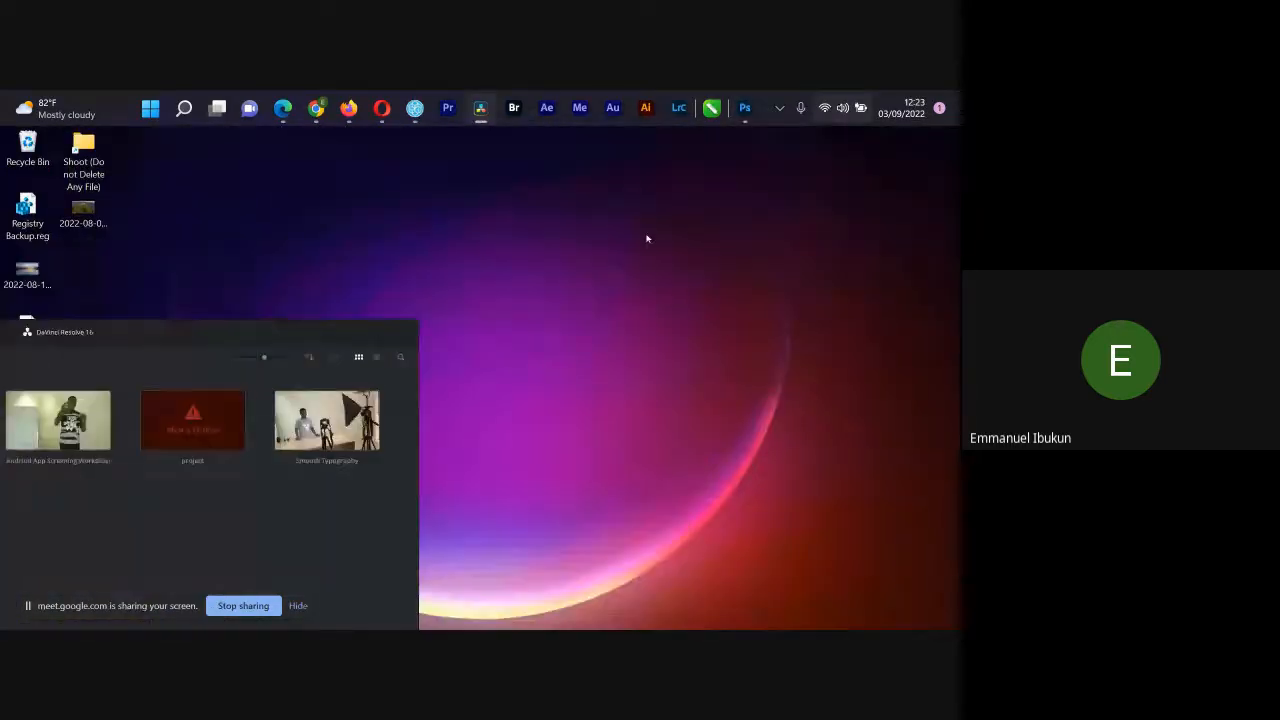
pyautogui.click(650, 238)
pyautogui.rightClick(652, 240)
pyautogui.click(720, 408)
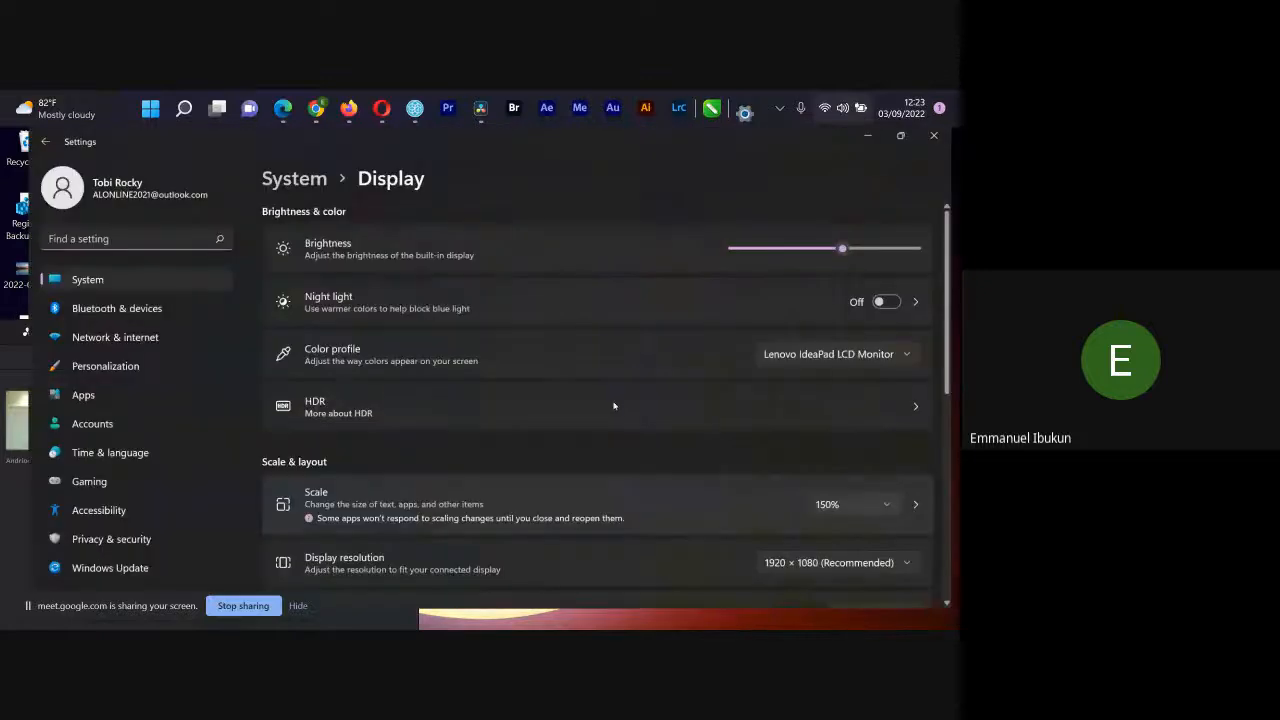
pyautogui.click(880, 521)
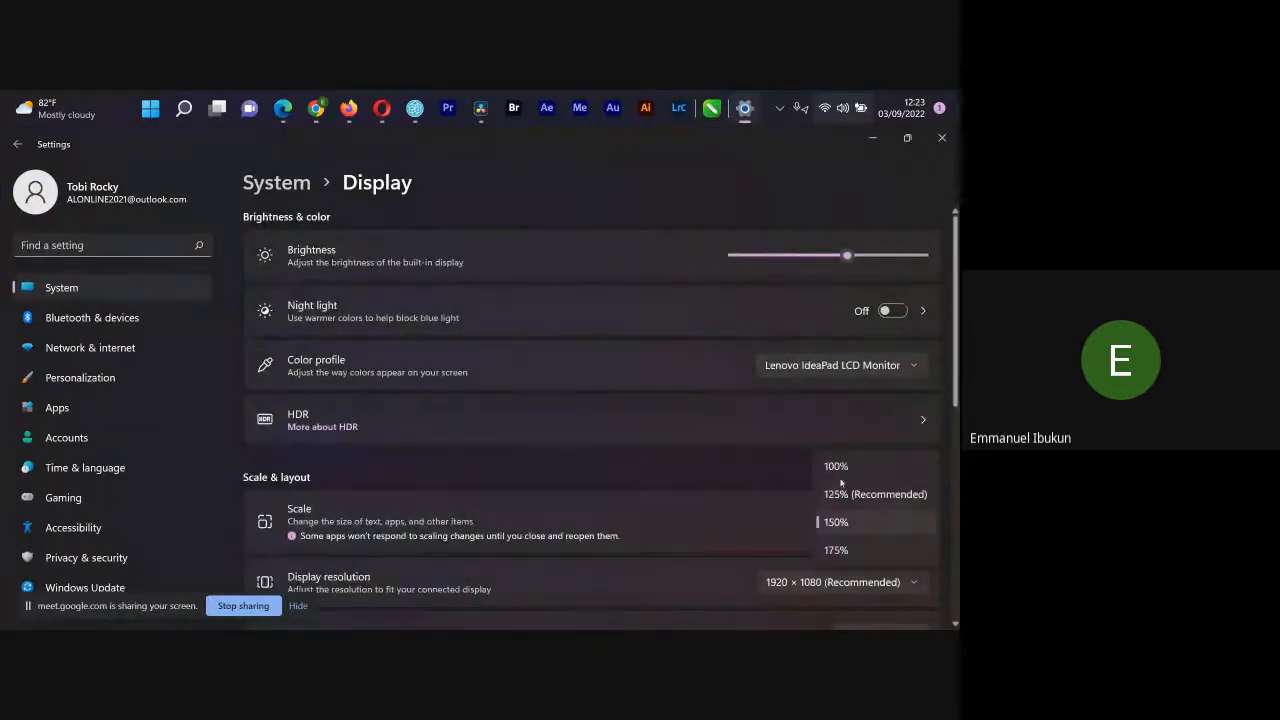
pyautogui.click(836, 466)
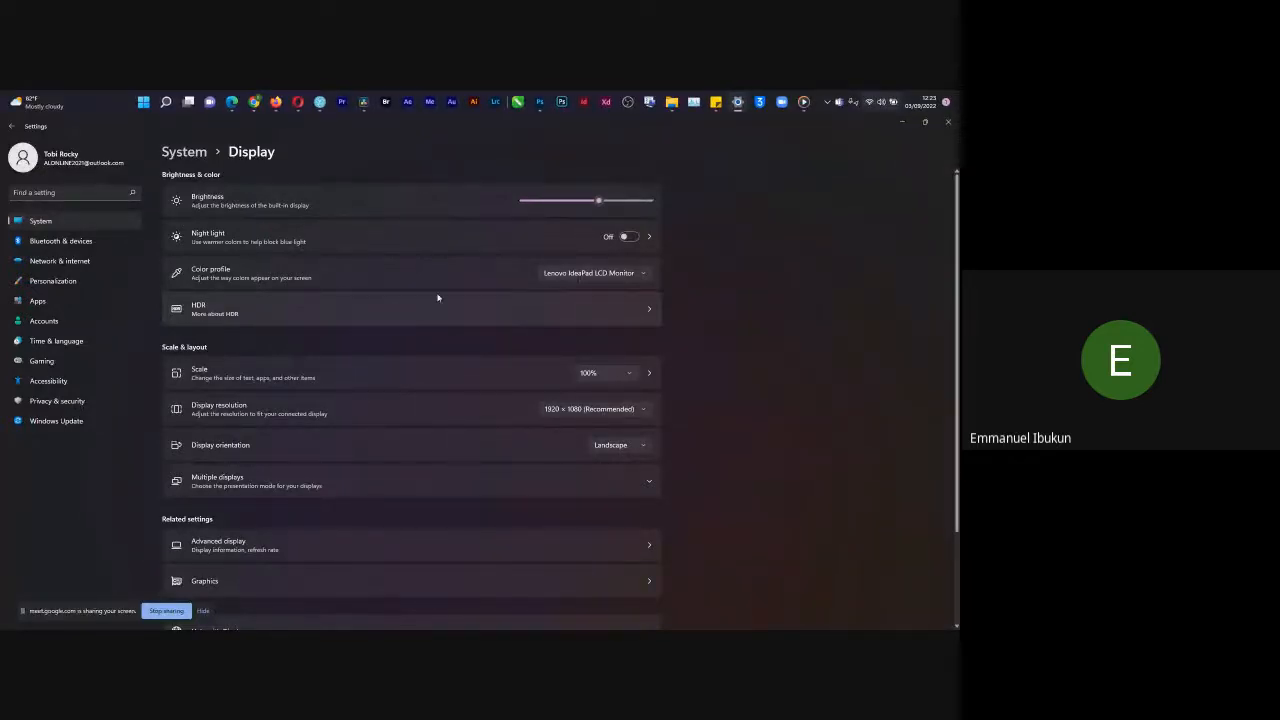
# Step: Switch back to Photoshop and view the complete list of editing commands down to Preferences
pyautogui.click(541, 104)
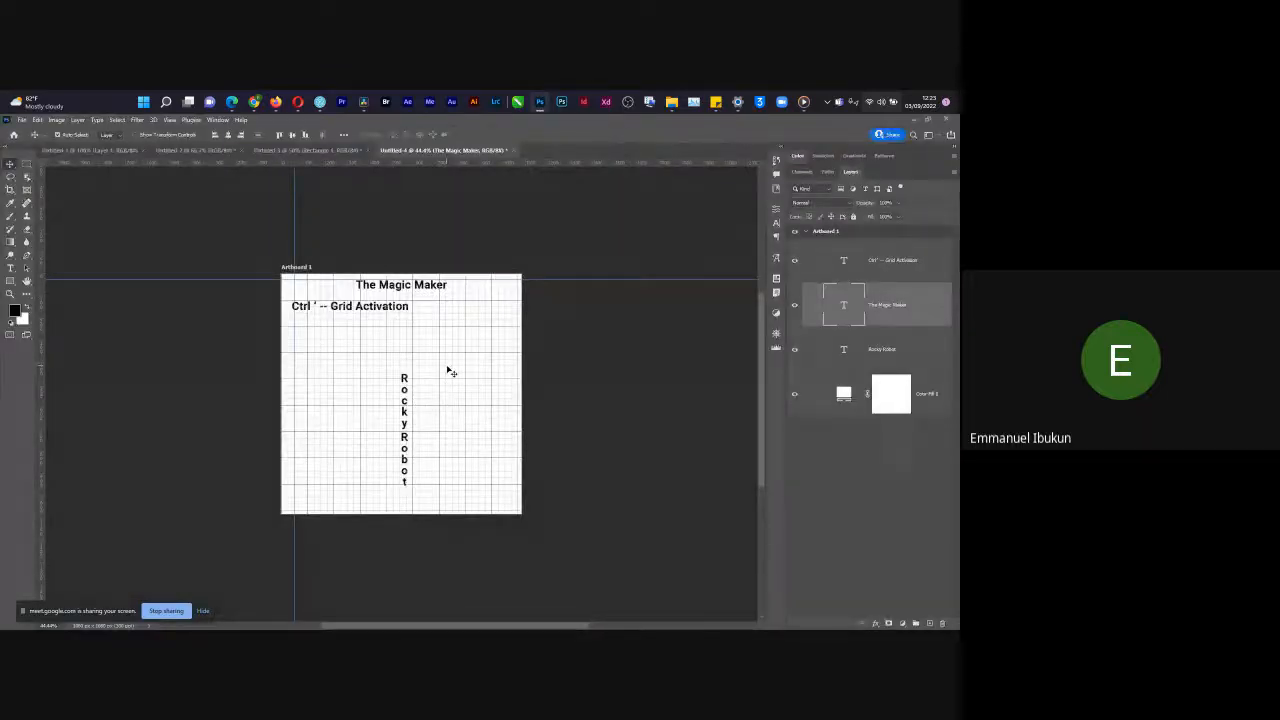
pyautogui.click(37, 119)
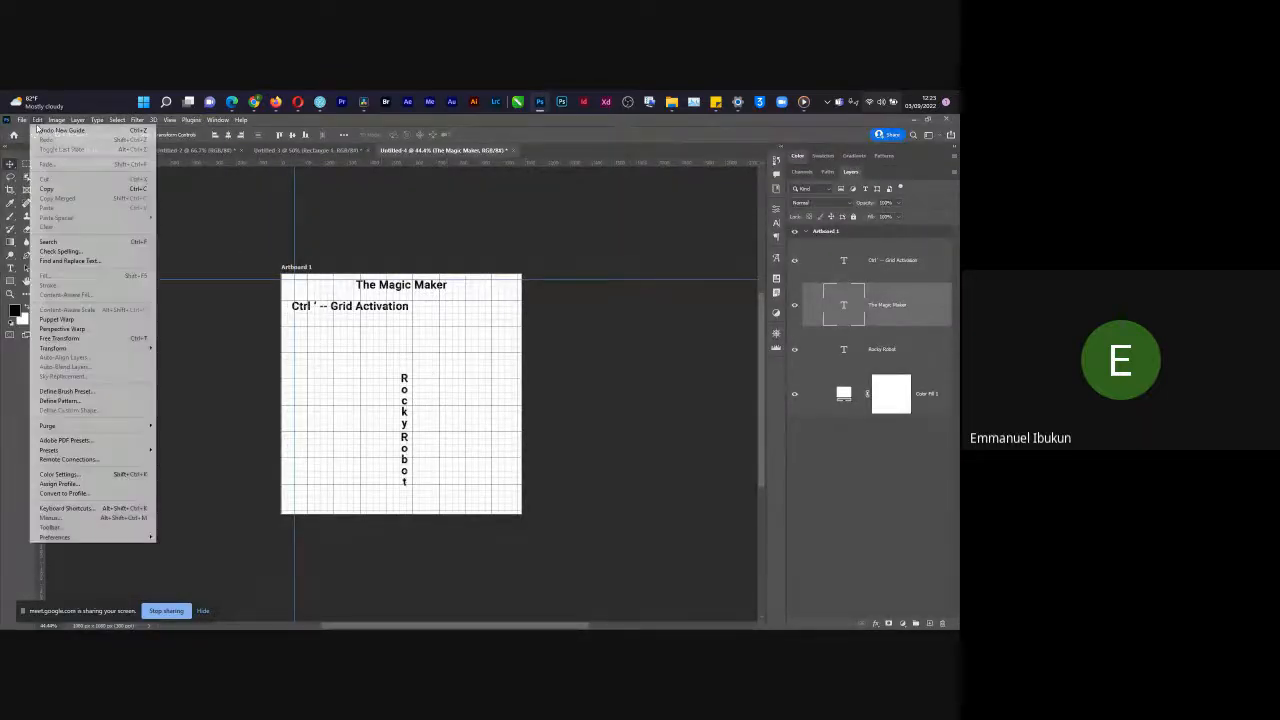
pyautogui.moveTo(60, 538)
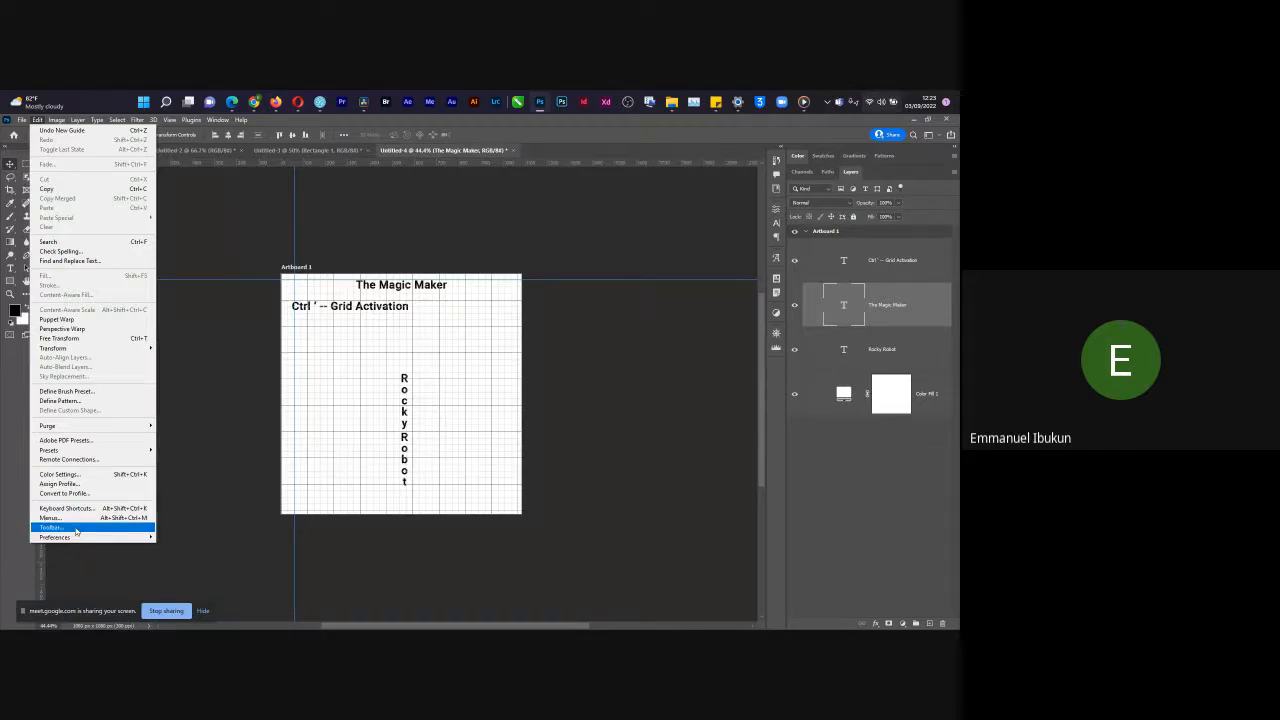
# Step: Switch to the Windows display settings and set the display scale to 150%
pyautogui.press('super+m')
pyautogui.press('super+d')
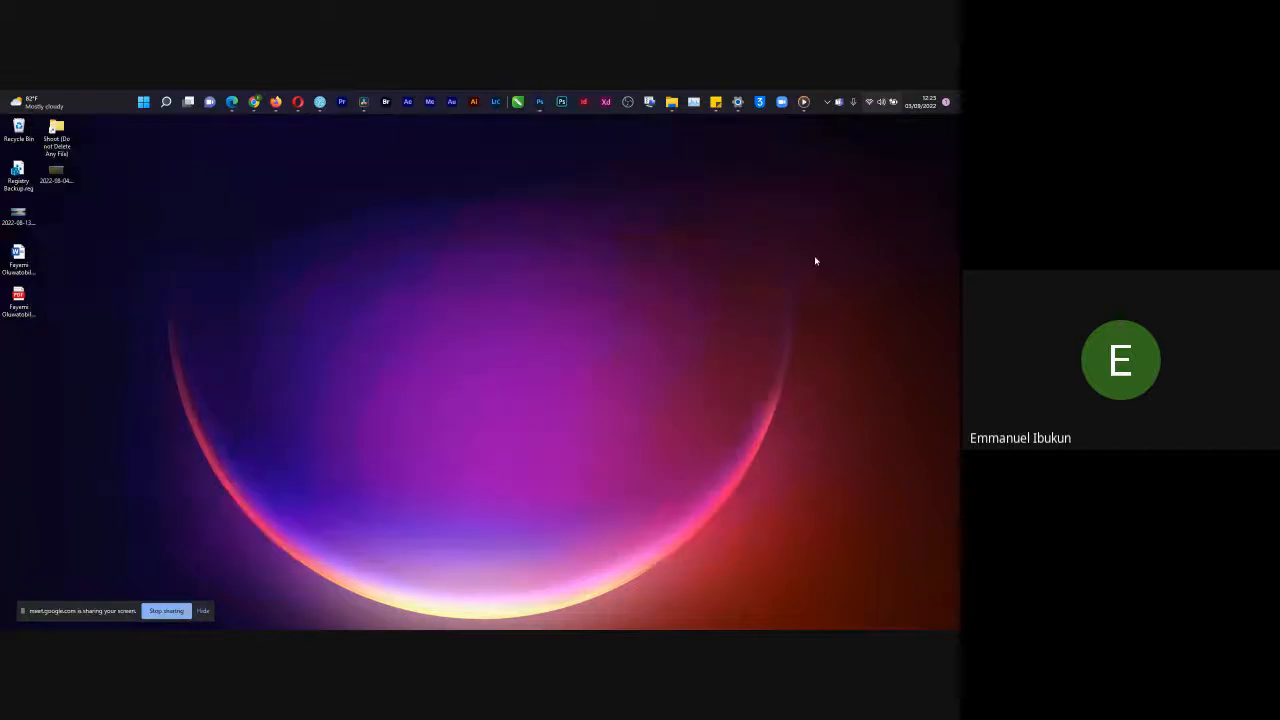
pyautogui.rightClick(814, 260)
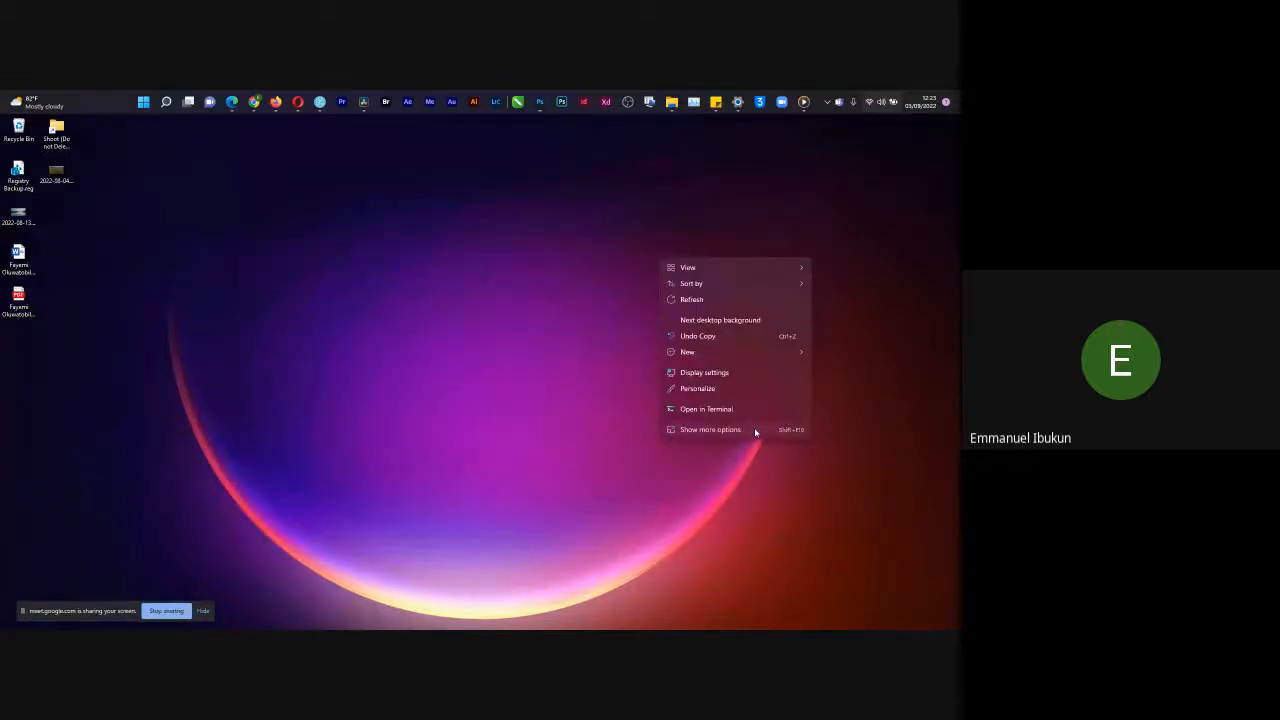
pyautogui.click(750, 375)
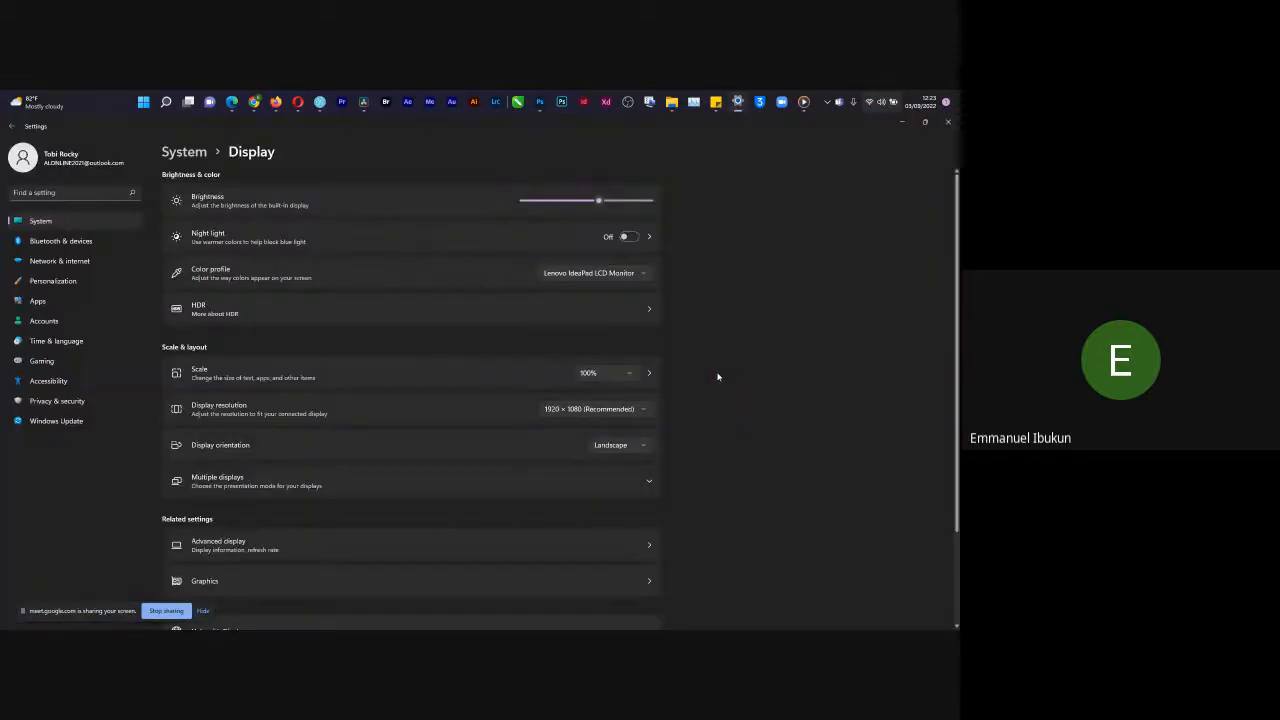
pyautogui.click(600, 374)
pyautogui.click(606, 413)
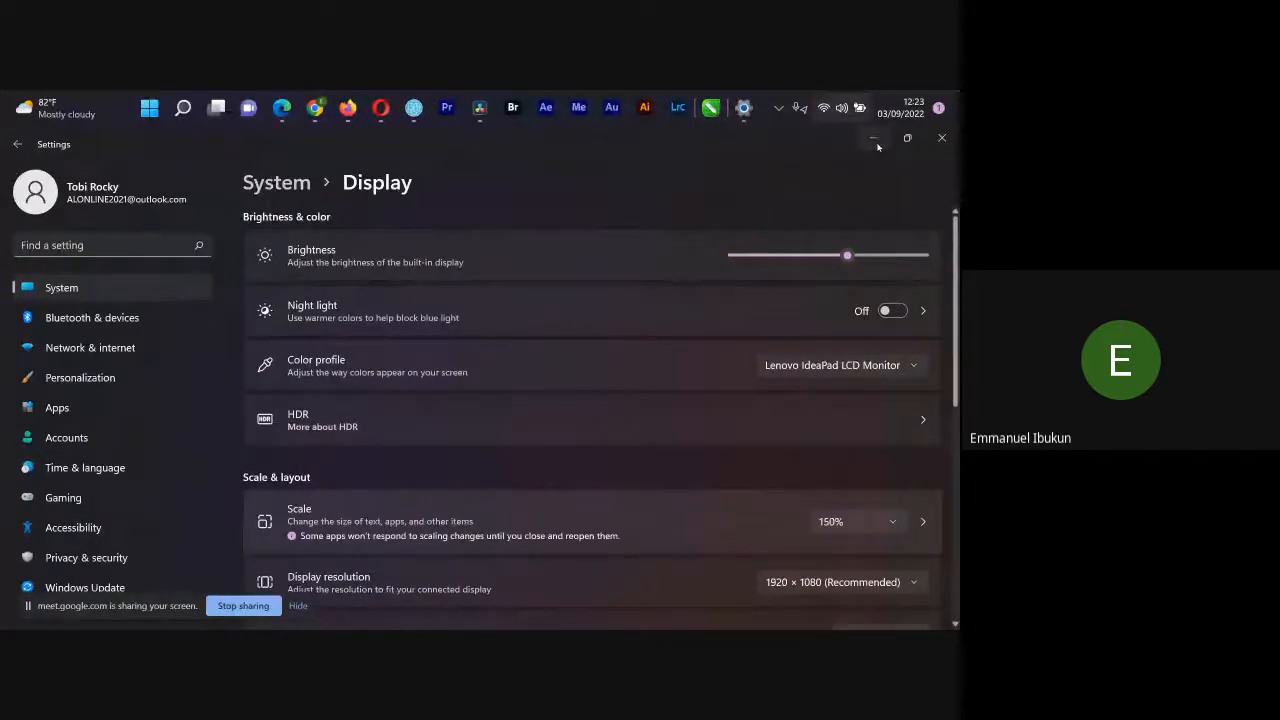
# Step: Minimize the Settings window and close the DaVinci Resolve project window
pyautogui.click(872, 137)
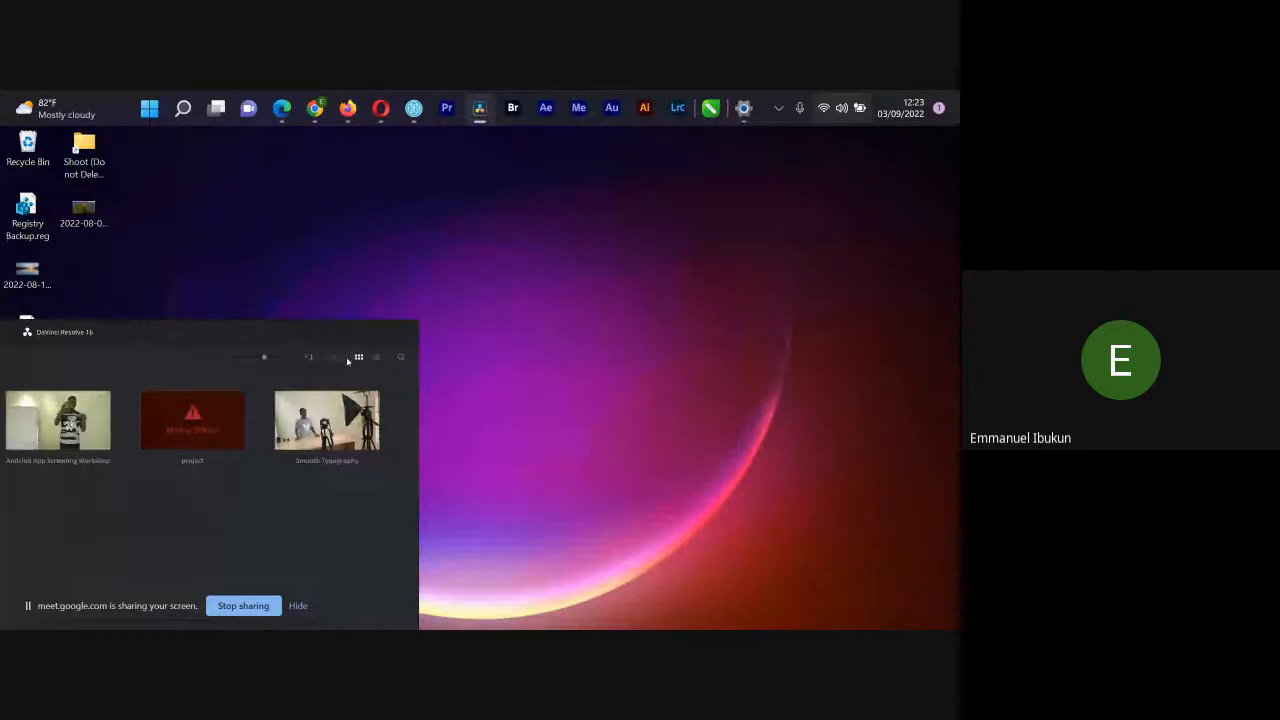
pyautogui.moveTo(341, 336); pyautogui.dragTo(652, 161)
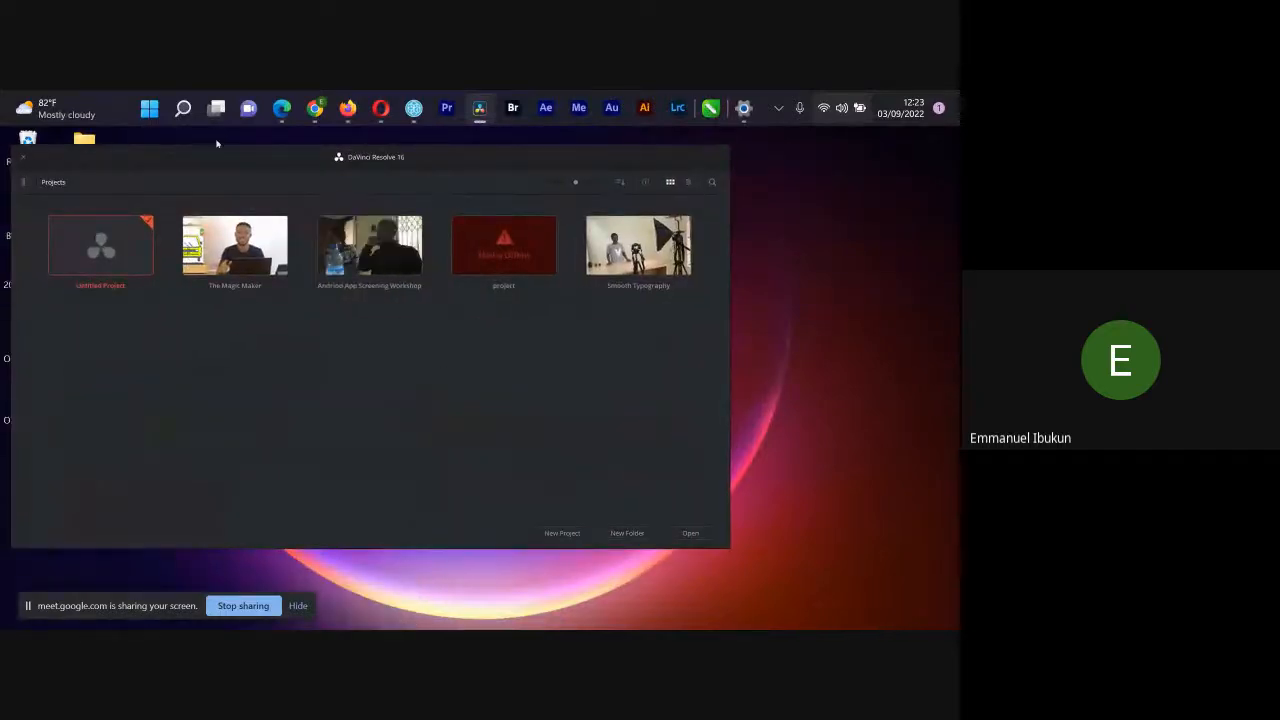
pyautogui.moveTo(196, 161); pyautogui.dragTo(224, 172)
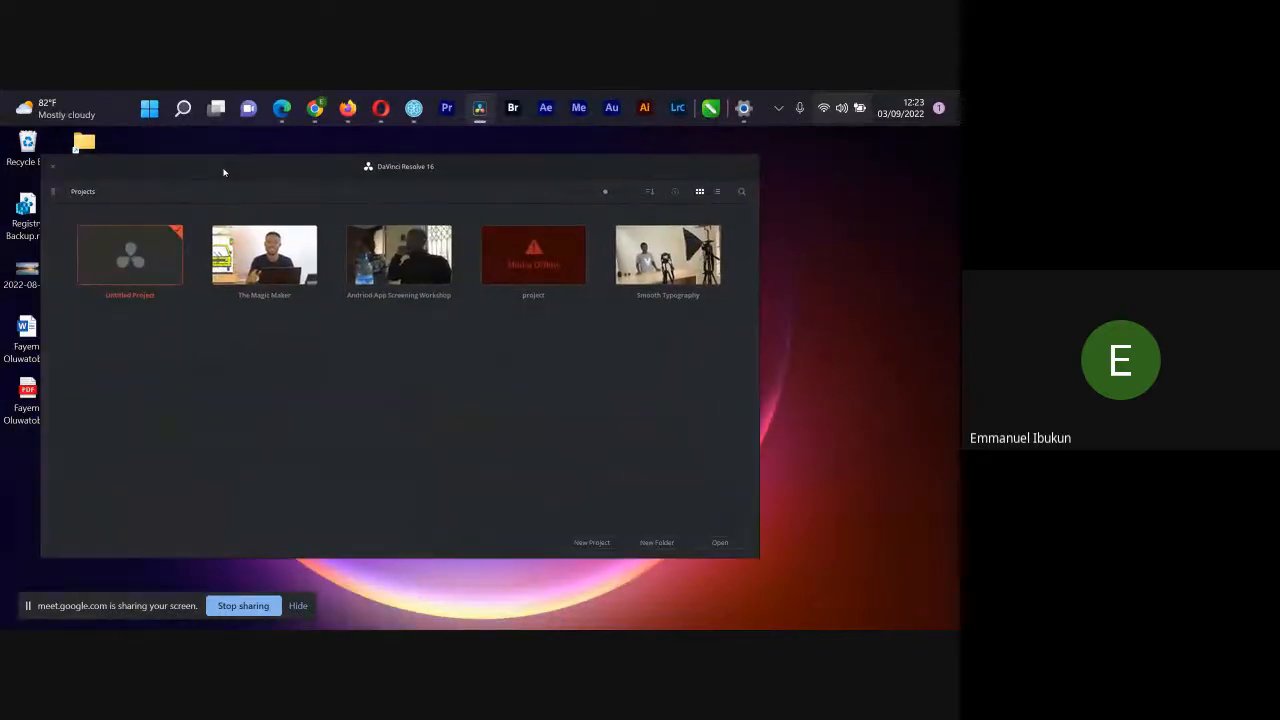
pyautogui.click(50, 166)
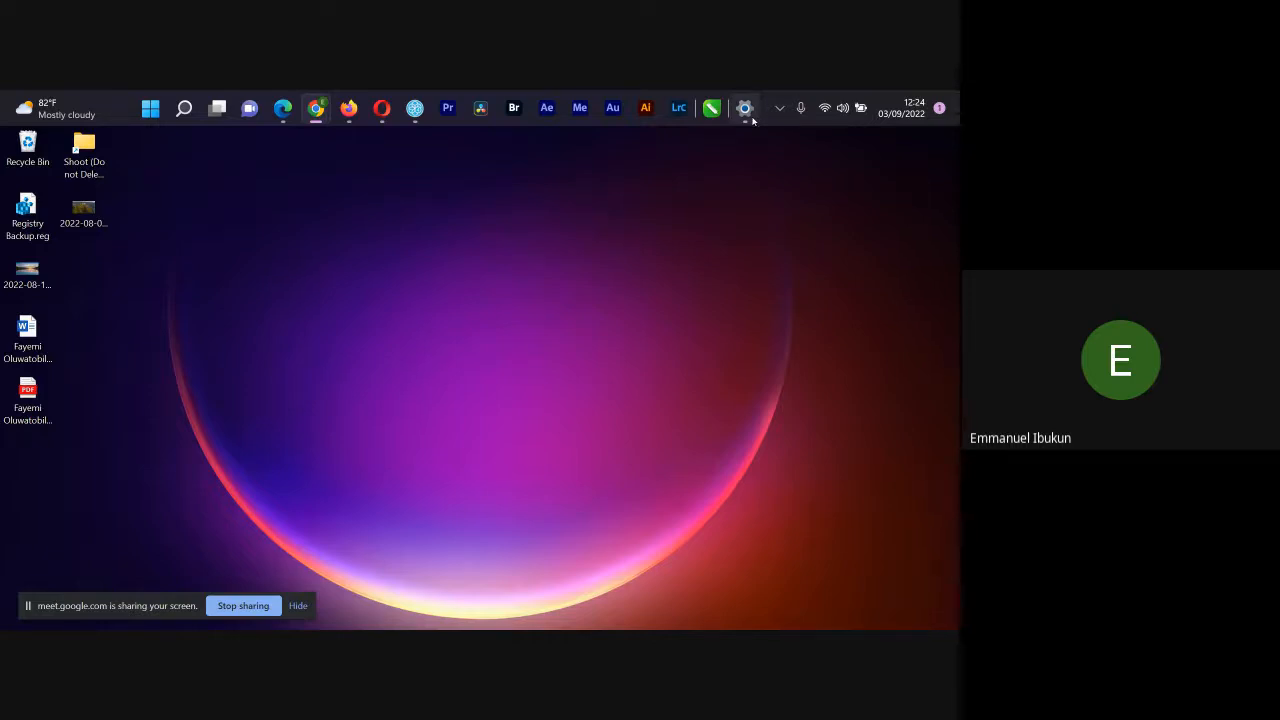
# Step: Switch back to the Untitled-4 document in Photoshop and shift the "Ctrl ' -- Grid Activation" text slightly to the right
pyautogui.click(217, 108)
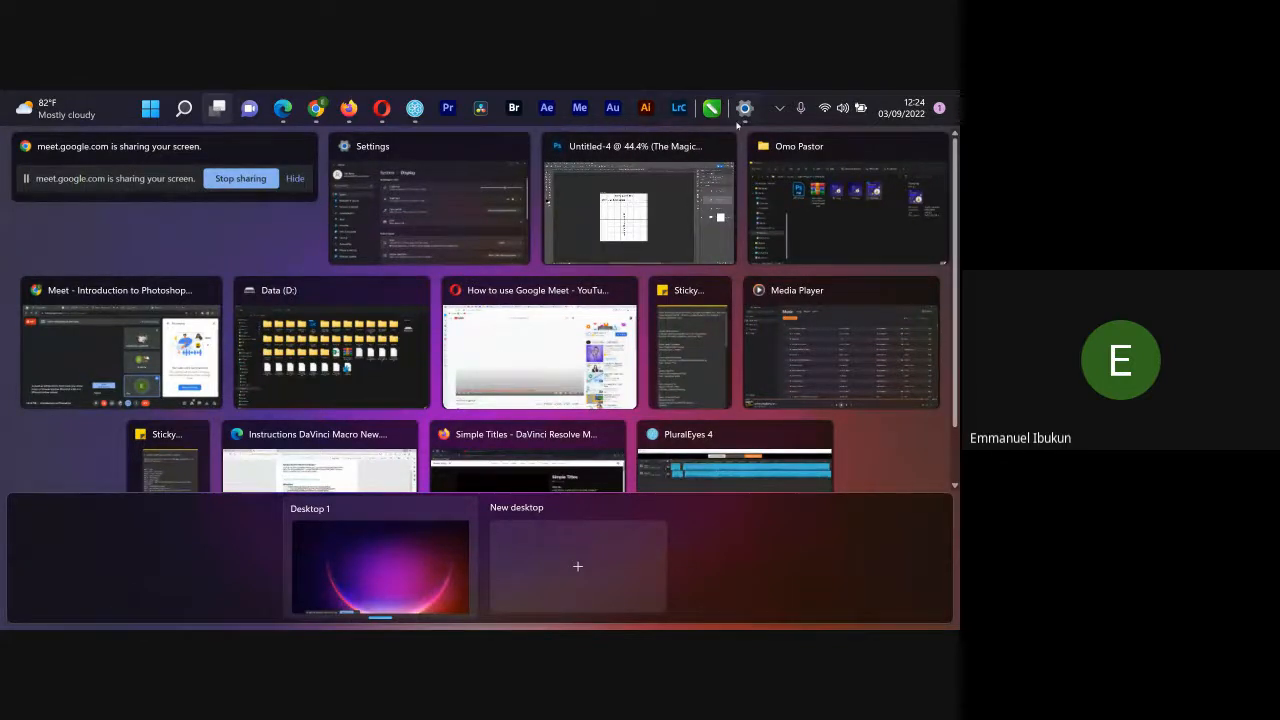
pyautogui.scroll(-2, 684, 414)
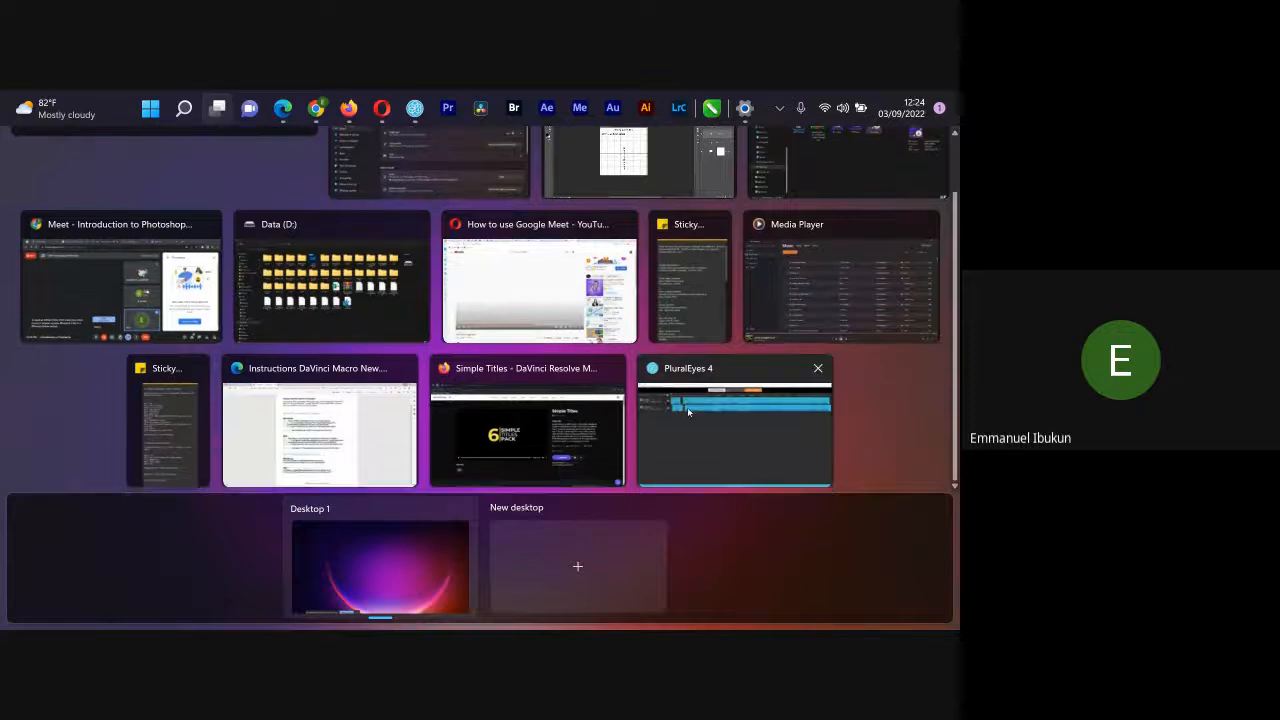
pyautogui.scroll(2, 687, 407)
pyautogui.scroll(-2, 514, 304)
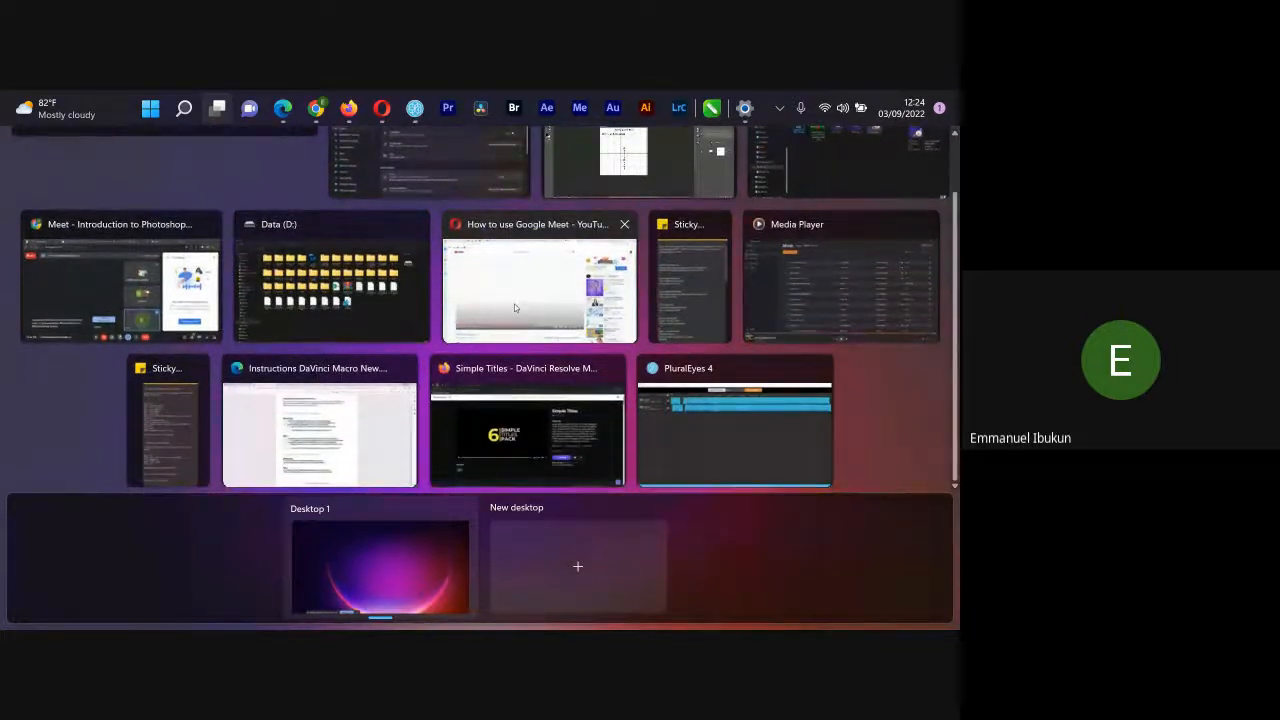
pyautogui.scroll(2, 514, 304)
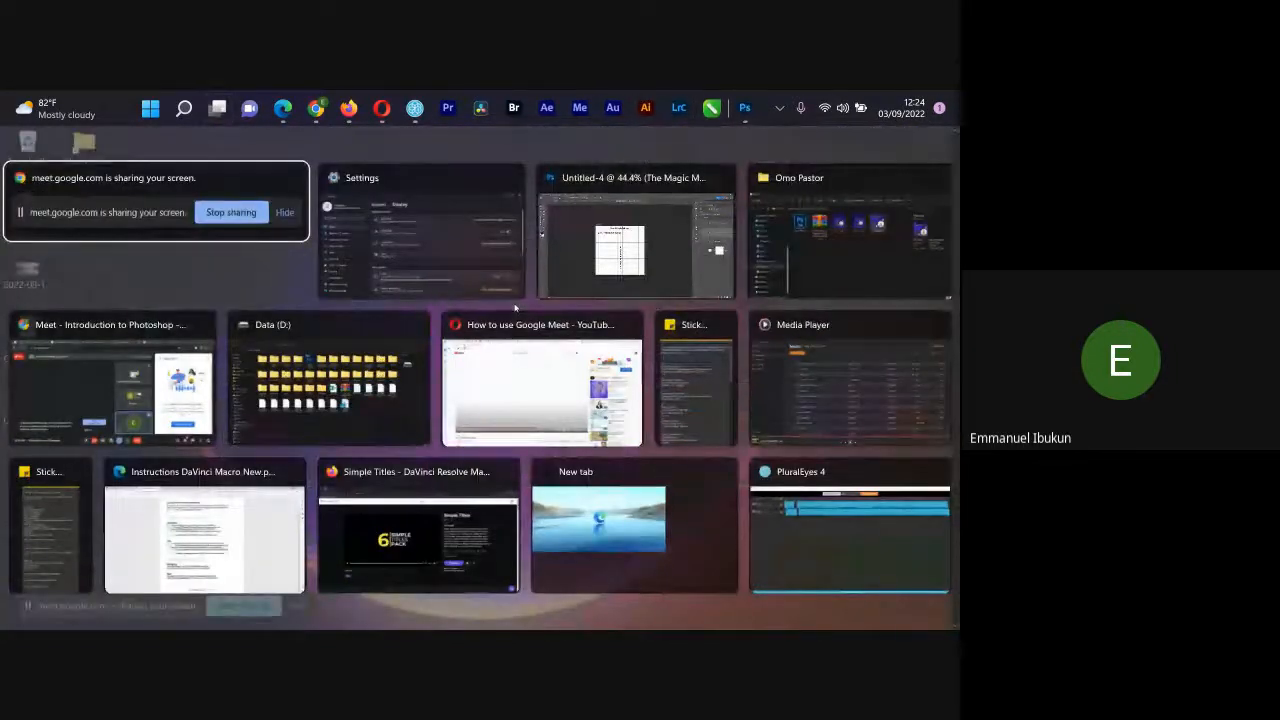
pyautogui.press('Right')
pyautogui.press('Right')
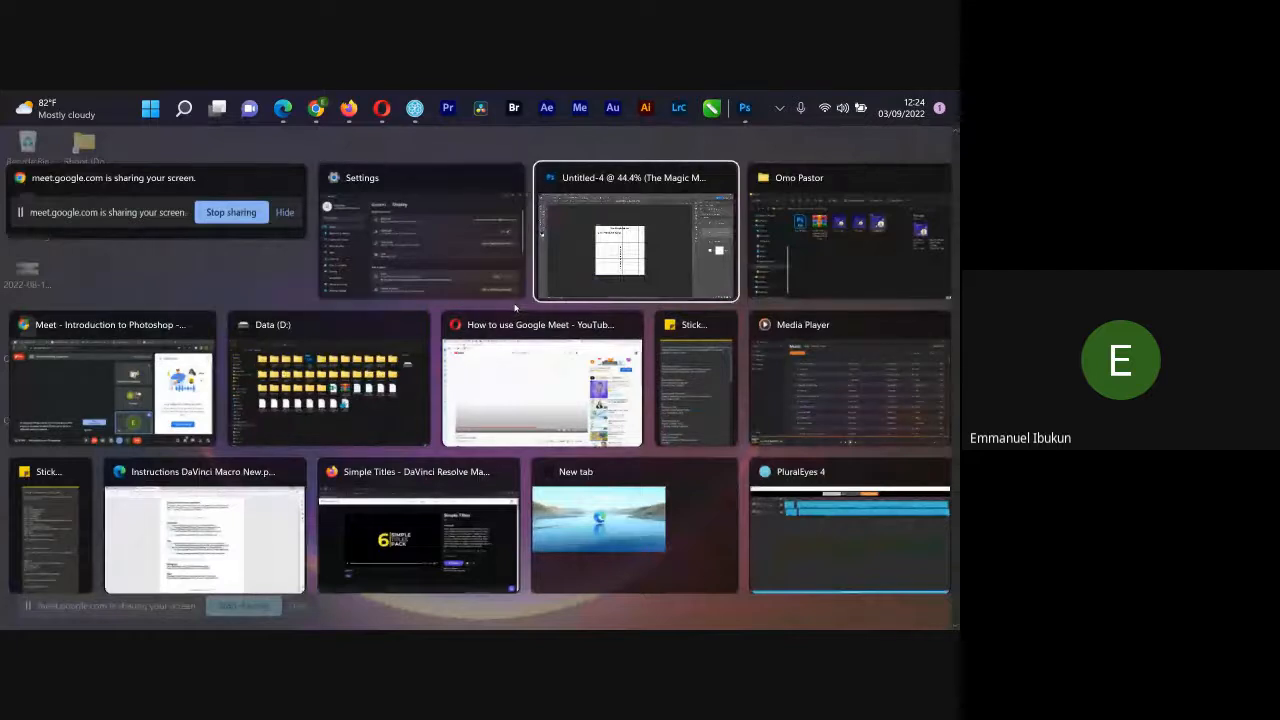
pyautogui.press('Return')
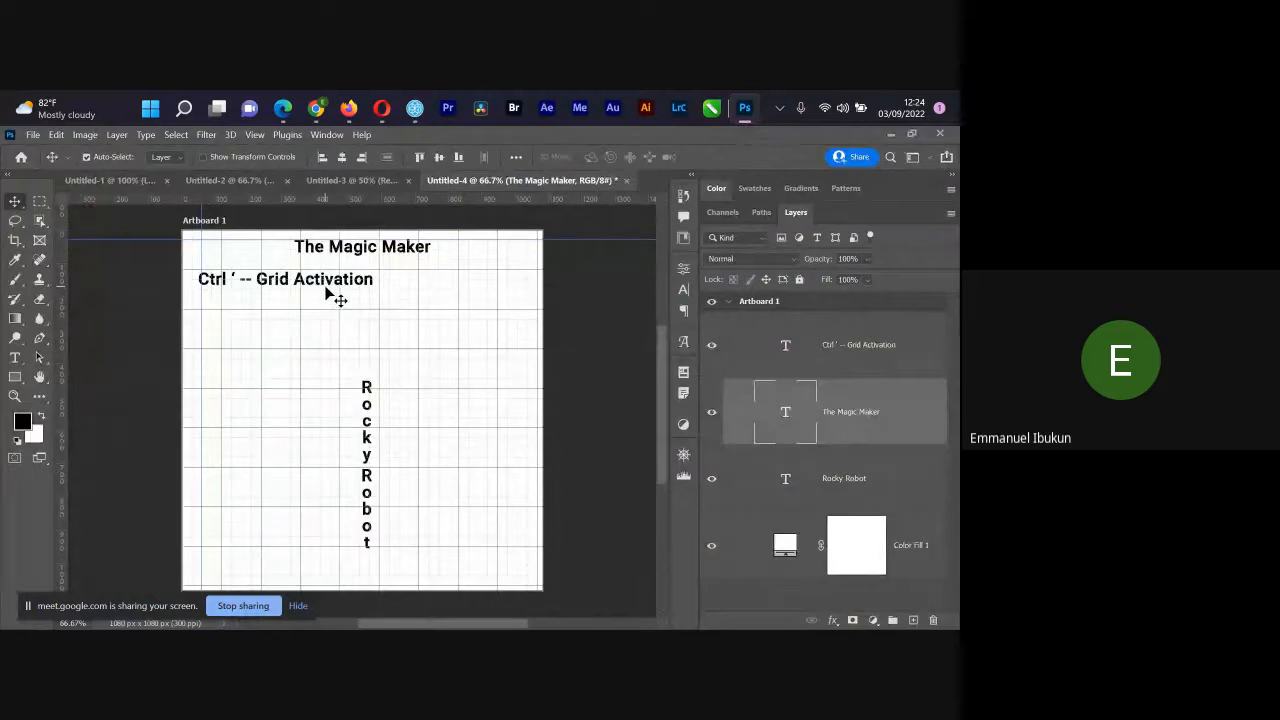
pyautogui.moveTo(329, 284); pyautogui.dragTo(334, 285)
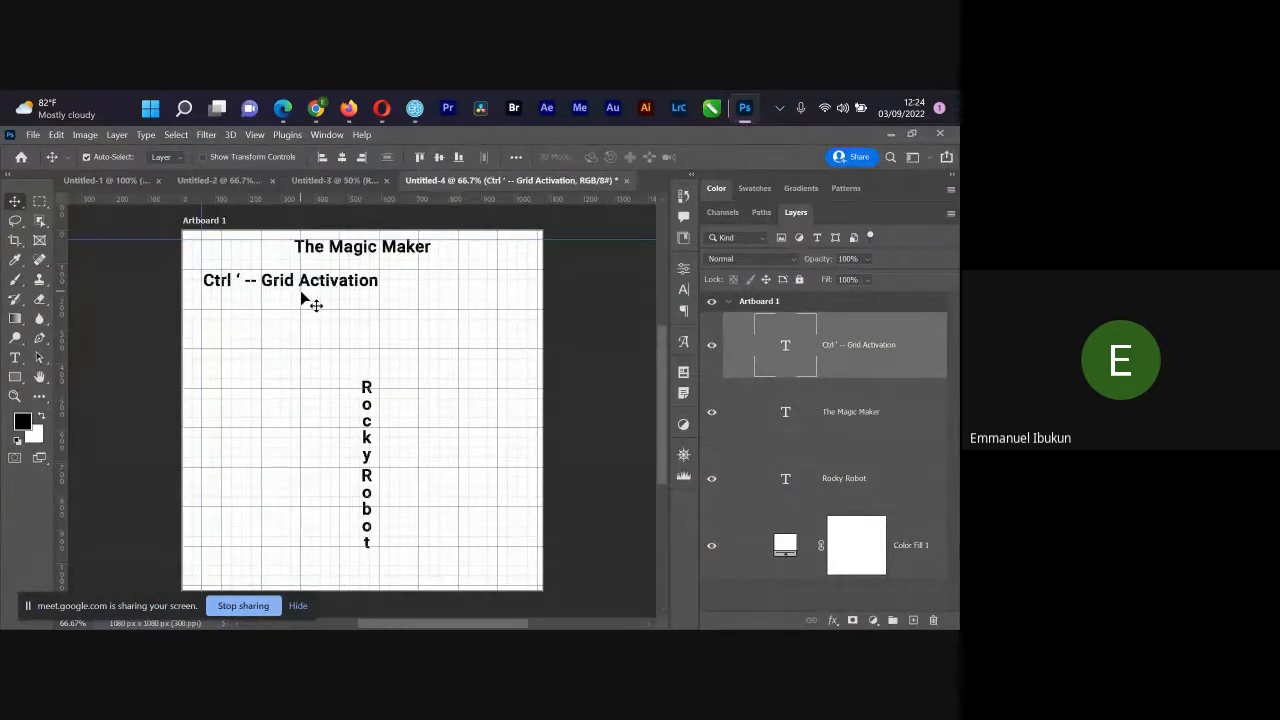
# Step: Toggle the artboard's guides and the layout grid off and back on several times
pyautogui.hotkey('ctrl', ';')
pyautogui.hotkey('ctrl', ';')
pyautogui.hotkey('ctrl', ';')
pyautogui.hotkey('ctrl', ';')
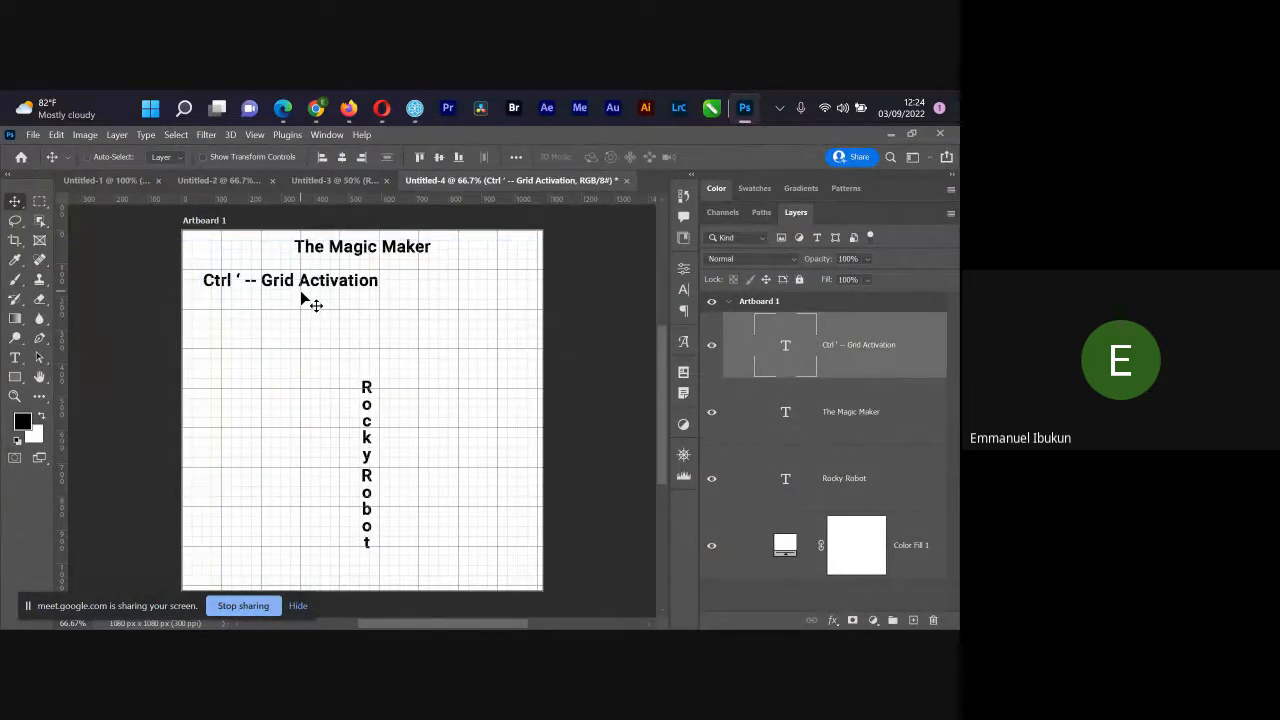
pyautogui.press("ctrl+'")
pyautogui.press("ctrl+'")
pyautogui.press("ctrl+'")
pyautogui.press("ctrl+'")
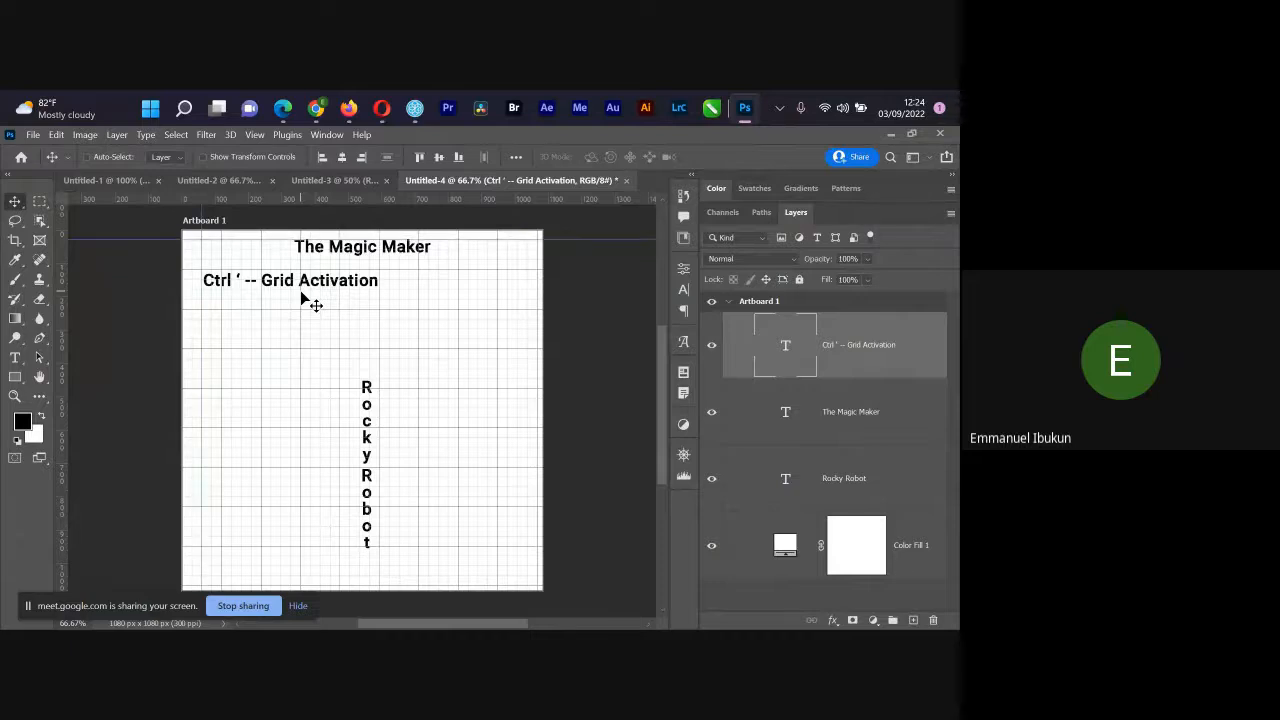
pyautogui.press("ctrl+'")
pyautogui.press("ctrl+'")
pyautogui.press("ctrl+'")
pyautogui.press("ctrl+'")
pyautogui.press("ctrl+'")
pyautogui.press("ctrl+'")
# Step: Duplicate the "Ctrl ' -- Grid Activation" text directly below the original and change the copy to "Ctrl ; -- Grid Activation"
pyautogui.moveTo(300, 290); pyautogui.dragTo(300, 317)
pyautogui.doubleClick(245, 306)
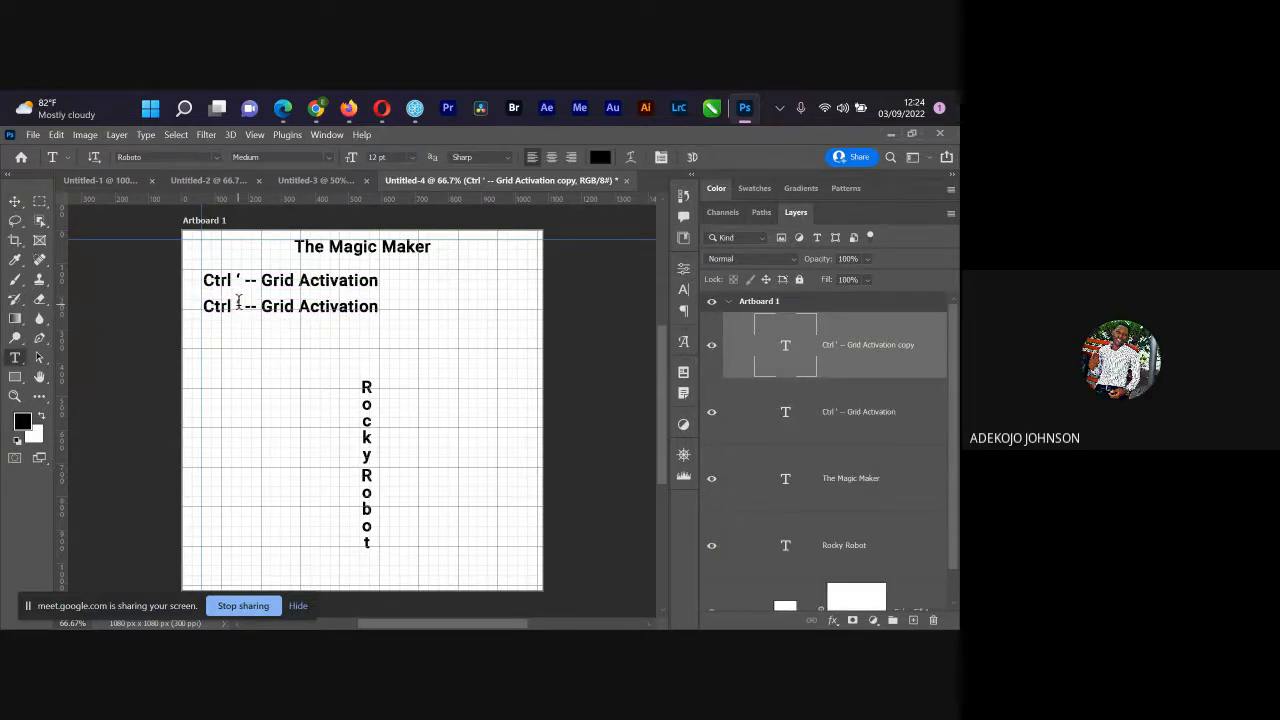
pyautogui.press('BackSpace')
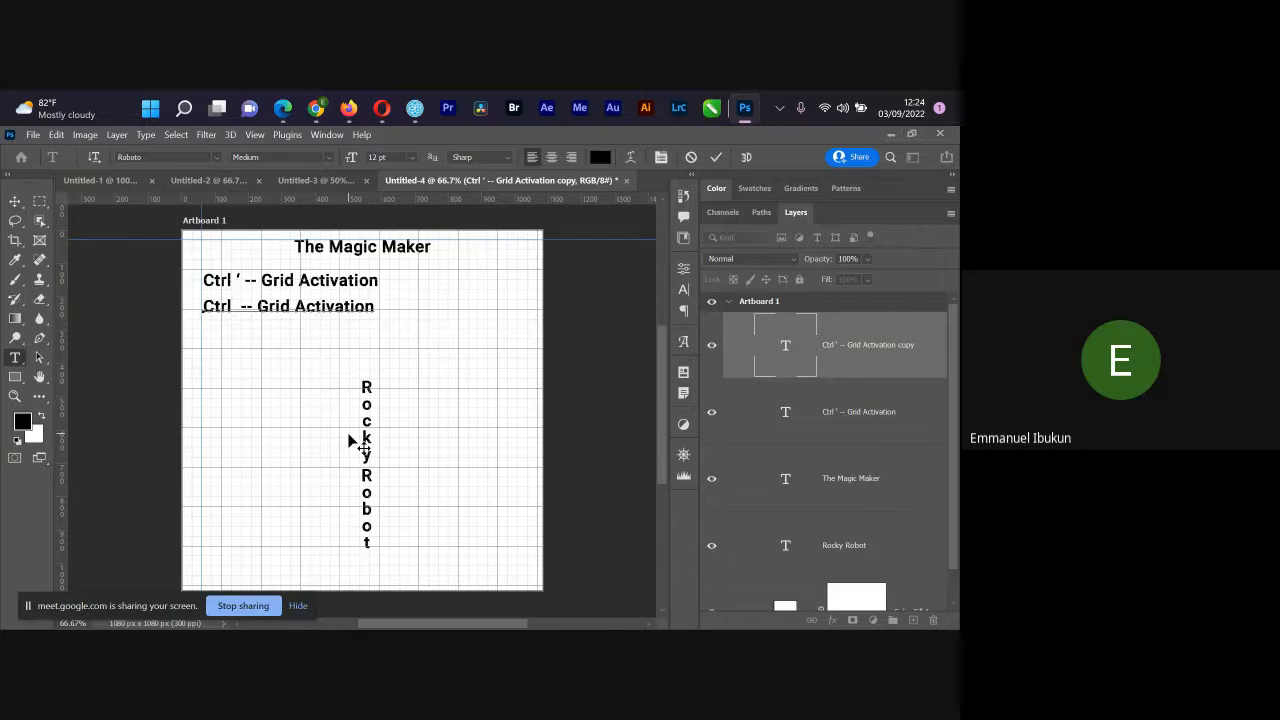
pyautogui.write(';')
pyautogui.hotkey('ctrl', 'Return')
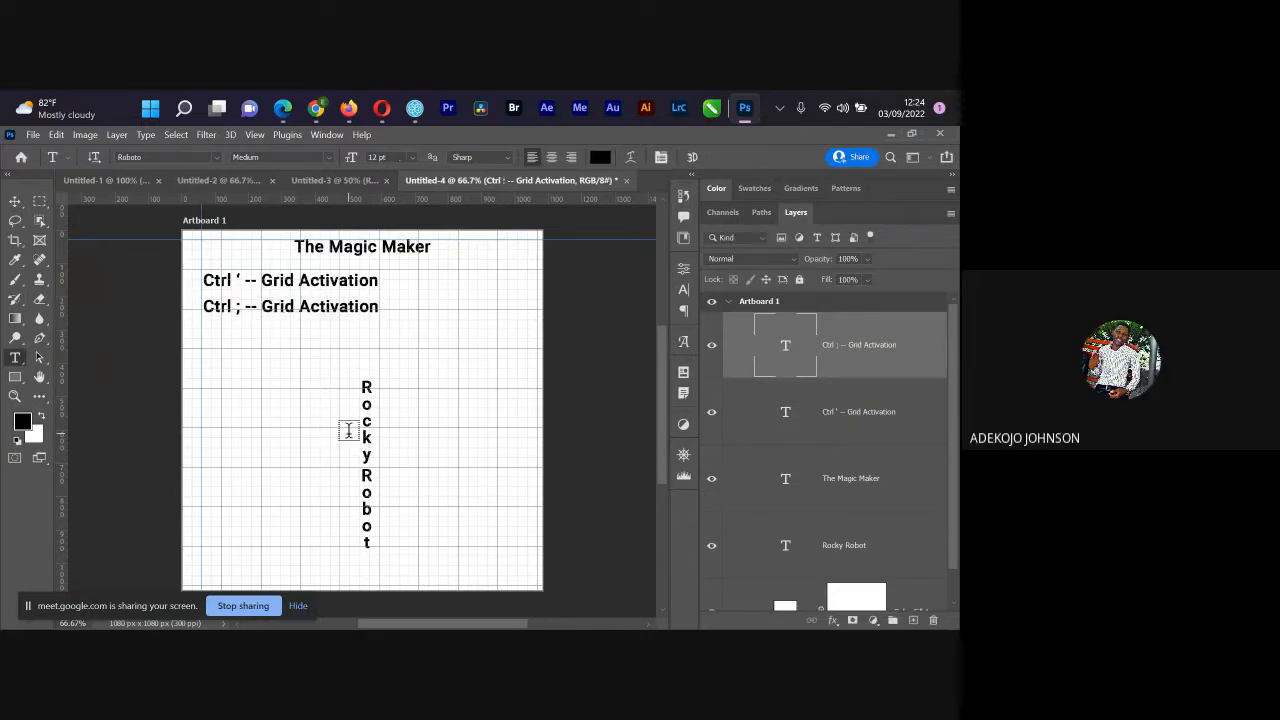
# Step: Add a colon after the semicolon in the duplicated text line
pyautogui.click(246, 308)
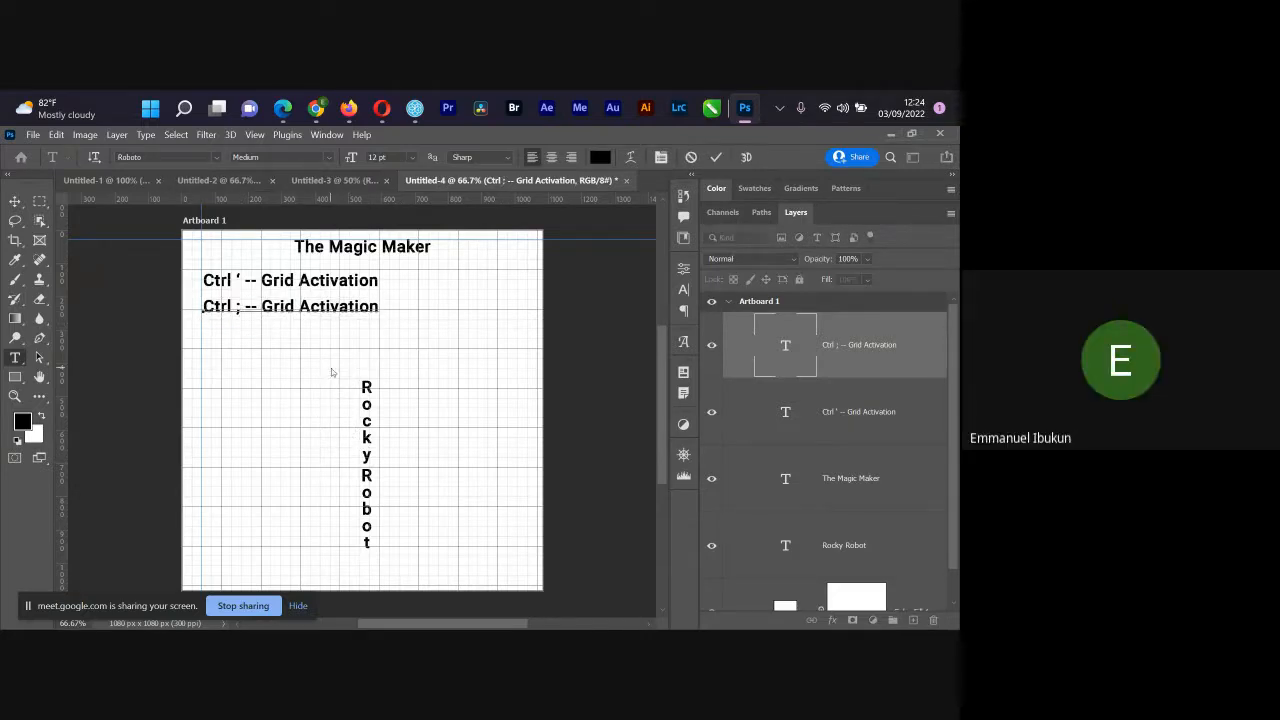
pyautogui.write(';')
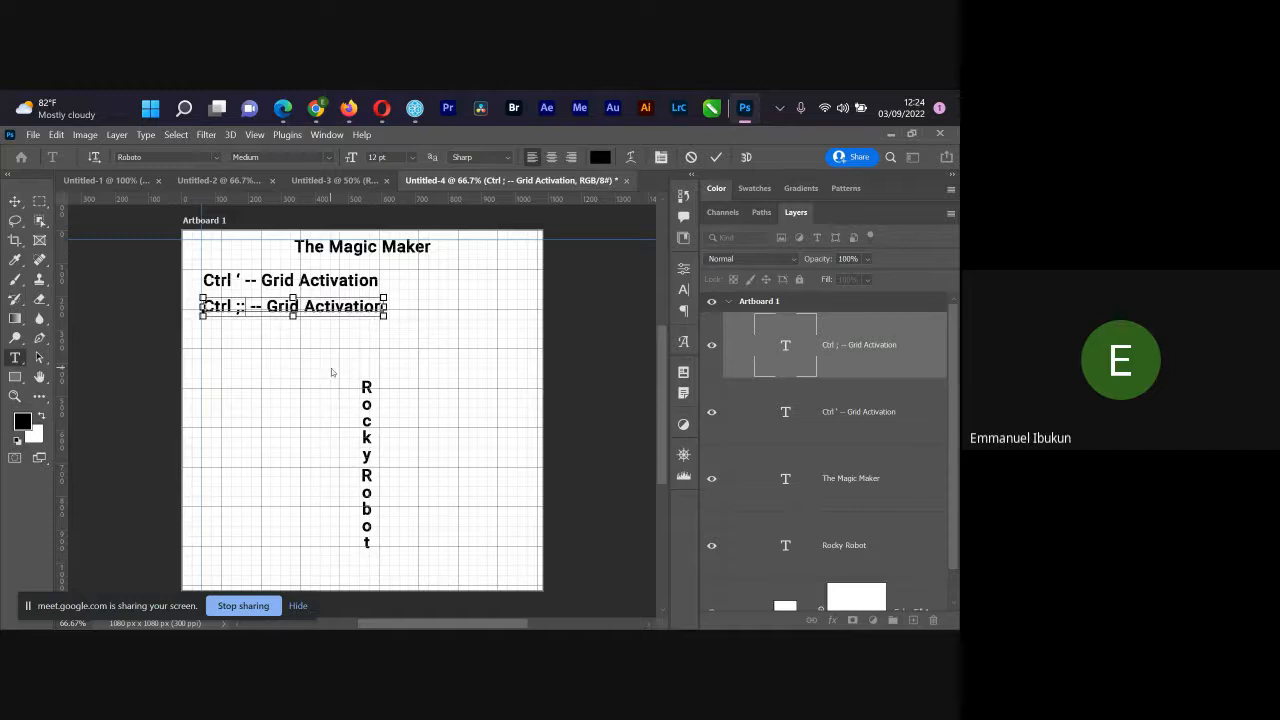
pyautogui.hotkey('ctrl', 'Return')
# Step: Hide the grid and correct the duplicated line to read "Ctrl ; -- Grid Activation"
pyautogui.hotkey('ctrl', "'")
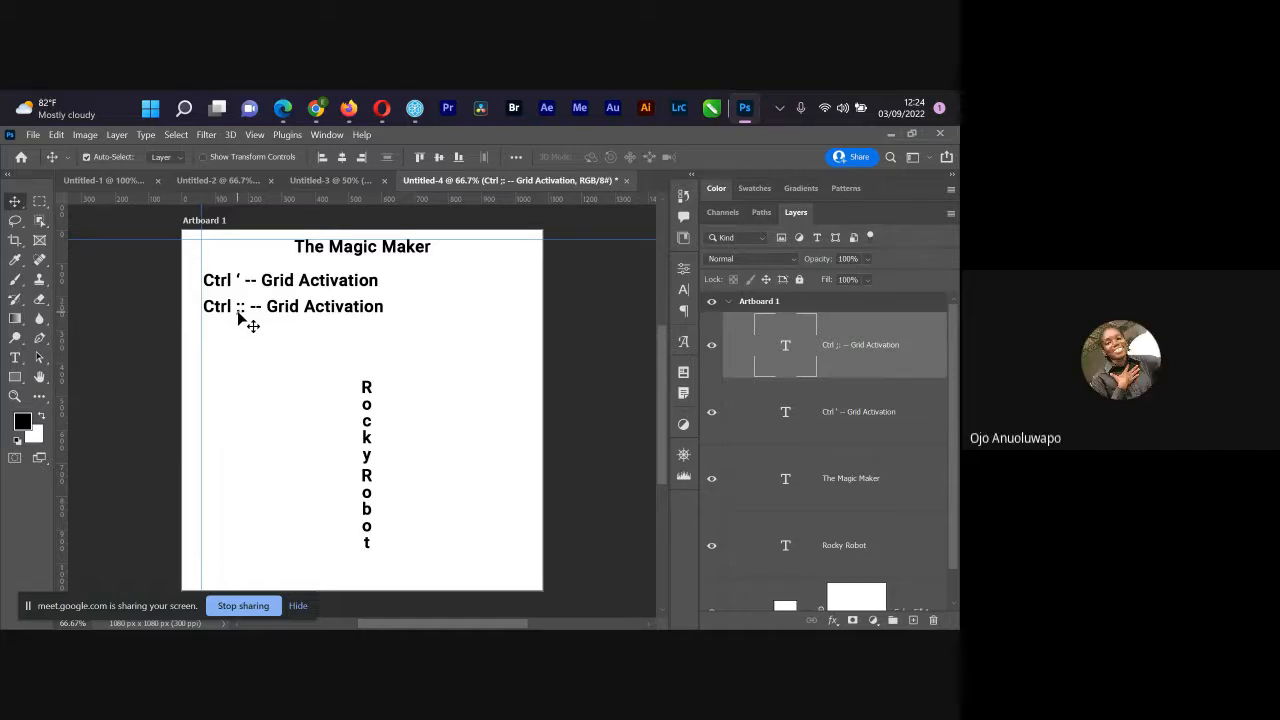
pyautogui.press('t')
pyautogui.moveTo(239, 307); pyautogui.dragTo(255, 310)
pyautogui.write(';')
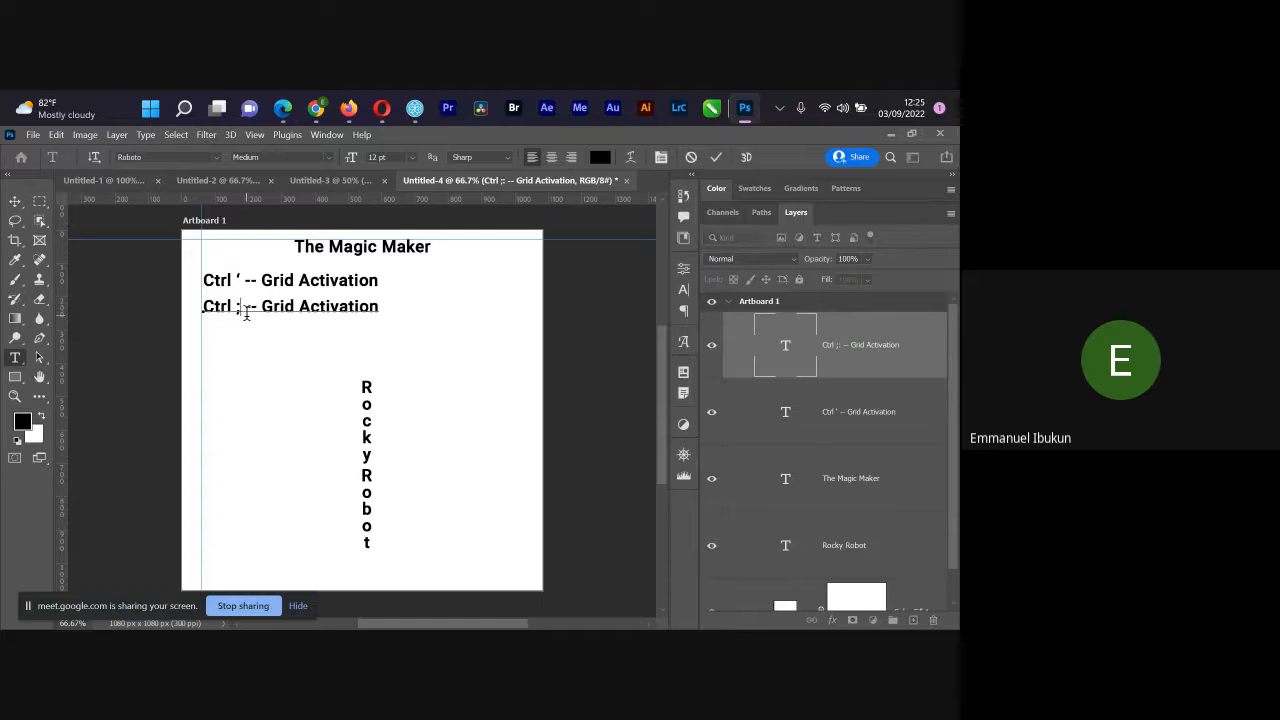
pyautogui.hotkey('ctrl', 'Return')
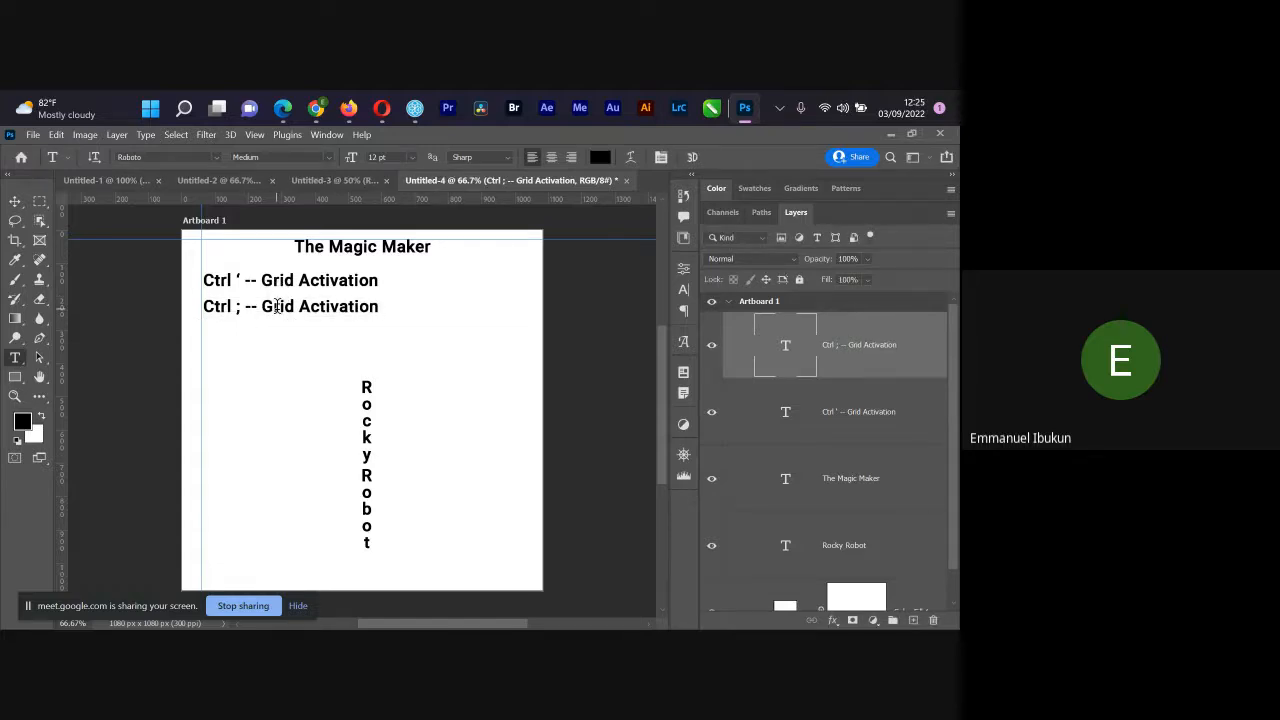
# Step: Change the lower line to "Ctrl ; -- Guides Activation" and the upper line to "Ctrl ' -- Grids Activation"
pyautogui.doubleClick(278, 307)
pyautogui.write('Guide')
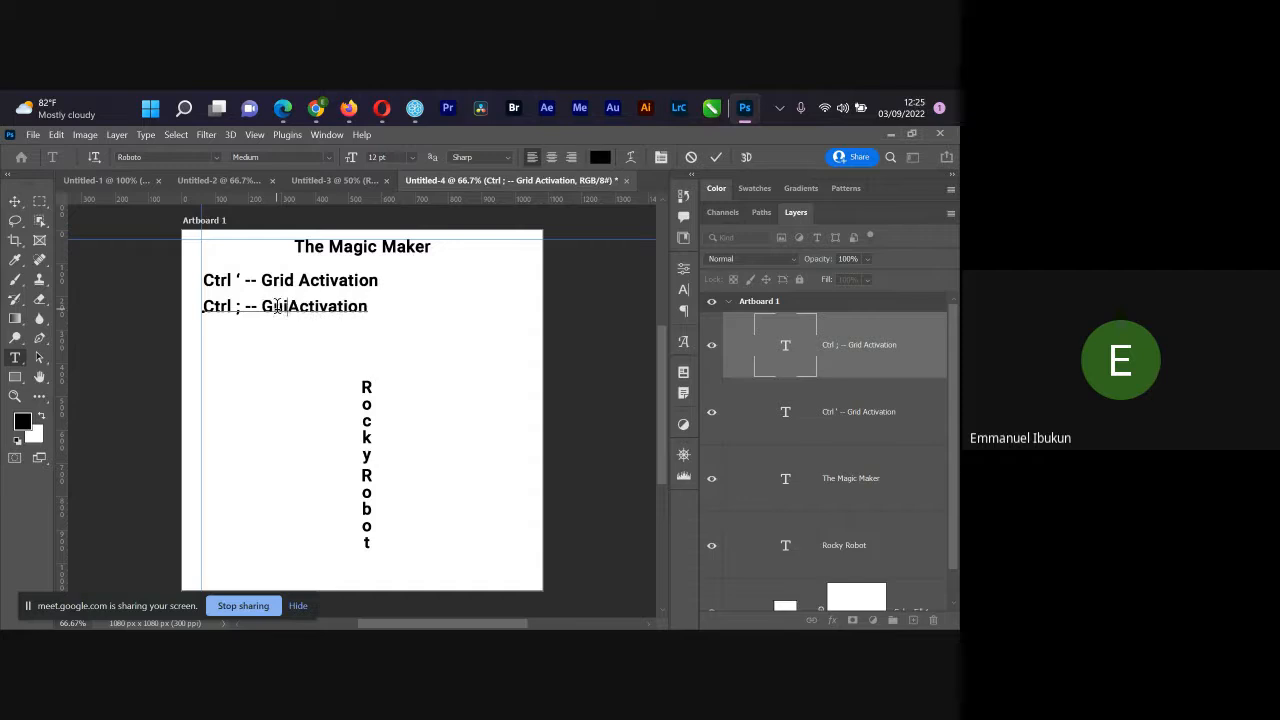
pyautogui.write('s')
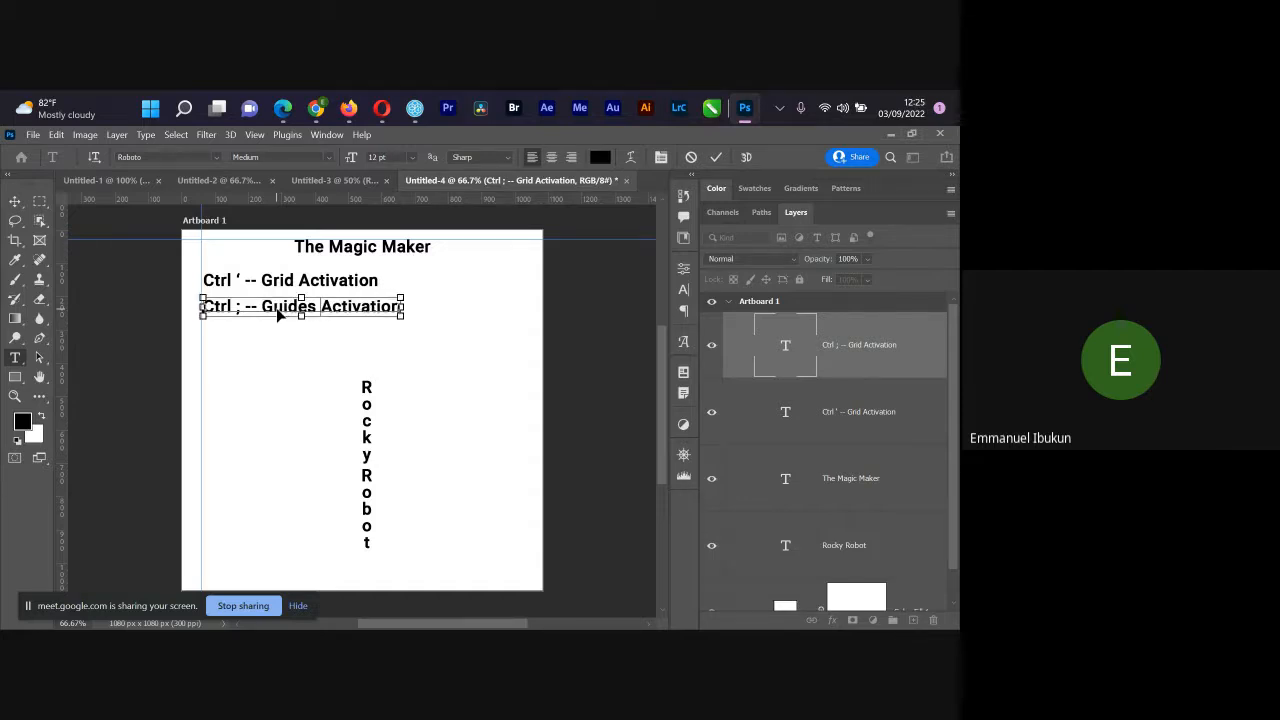
pyautogui.hotkey('ctrl', 'Return')
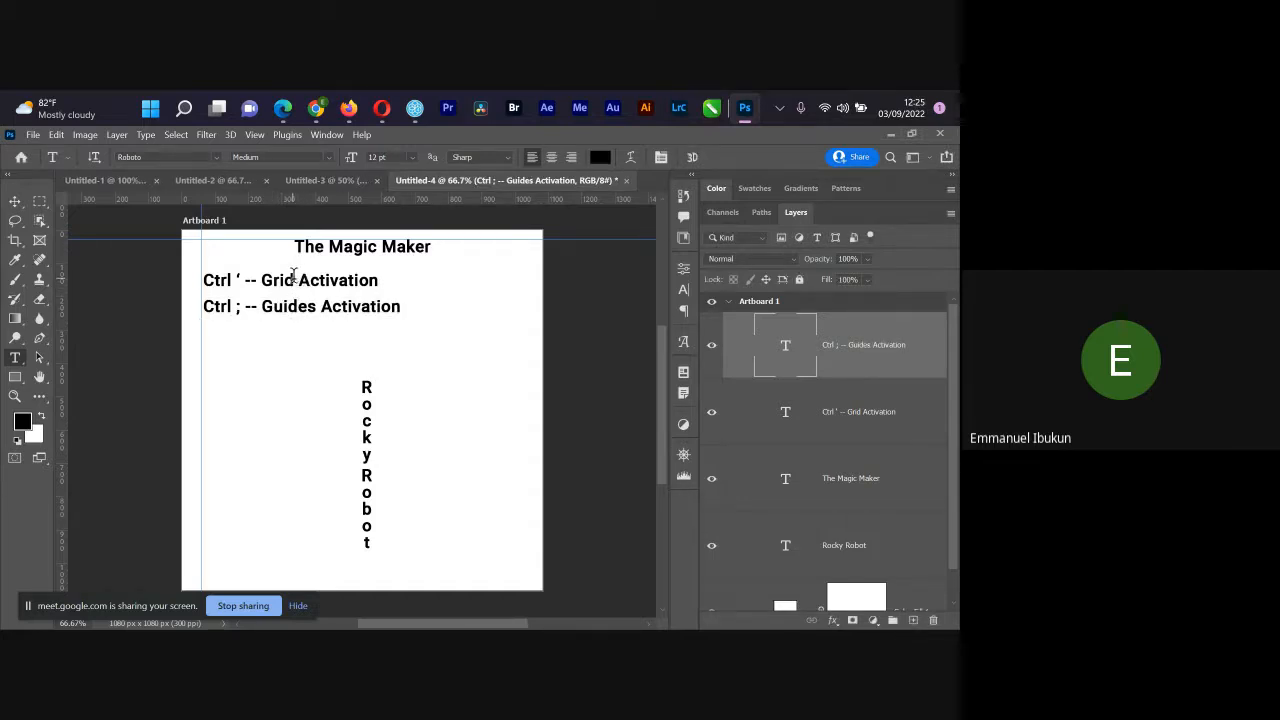
pyautogui.click(302, 281)
pyautogui.write('s')
pyautogui.hotkey('ctrl', 'Return')
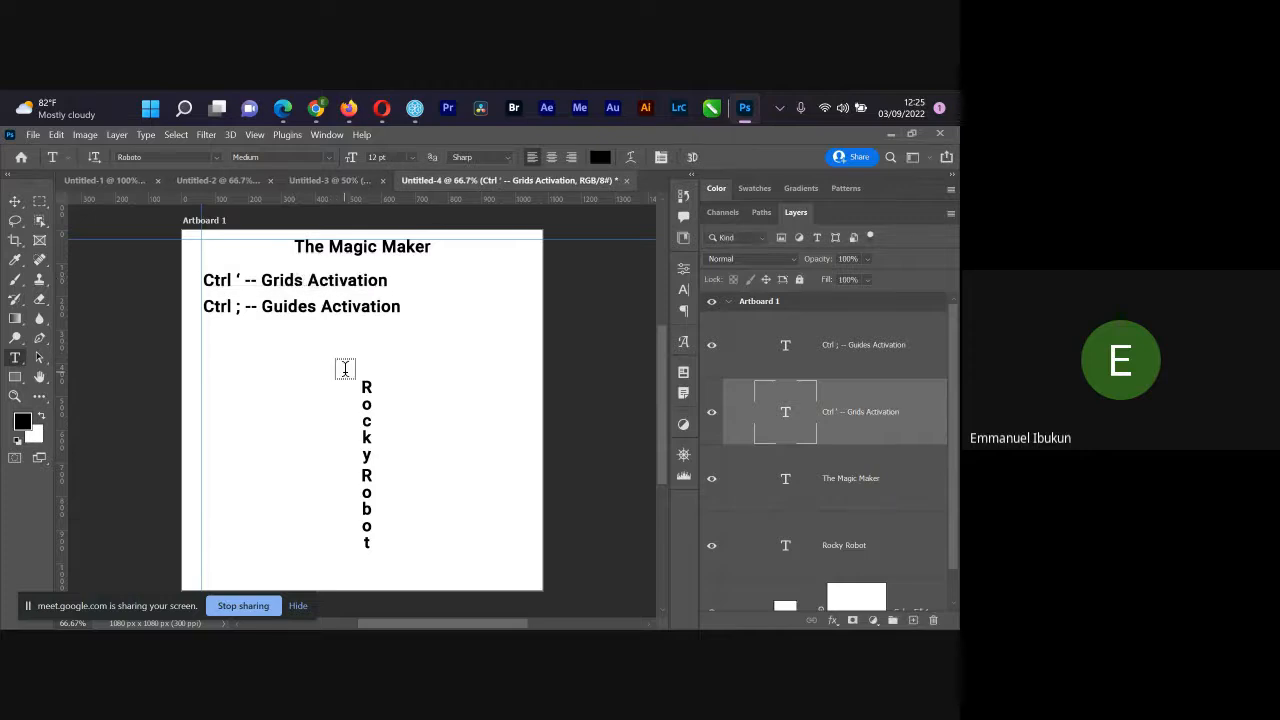
# Step: Place a "Lorem Ipsum" placeholder text just above the vertical "Rocky Robot" text and show the grid
pyautogui.hotkey('ctrl', ';')
pyautogui.click(345, 369)
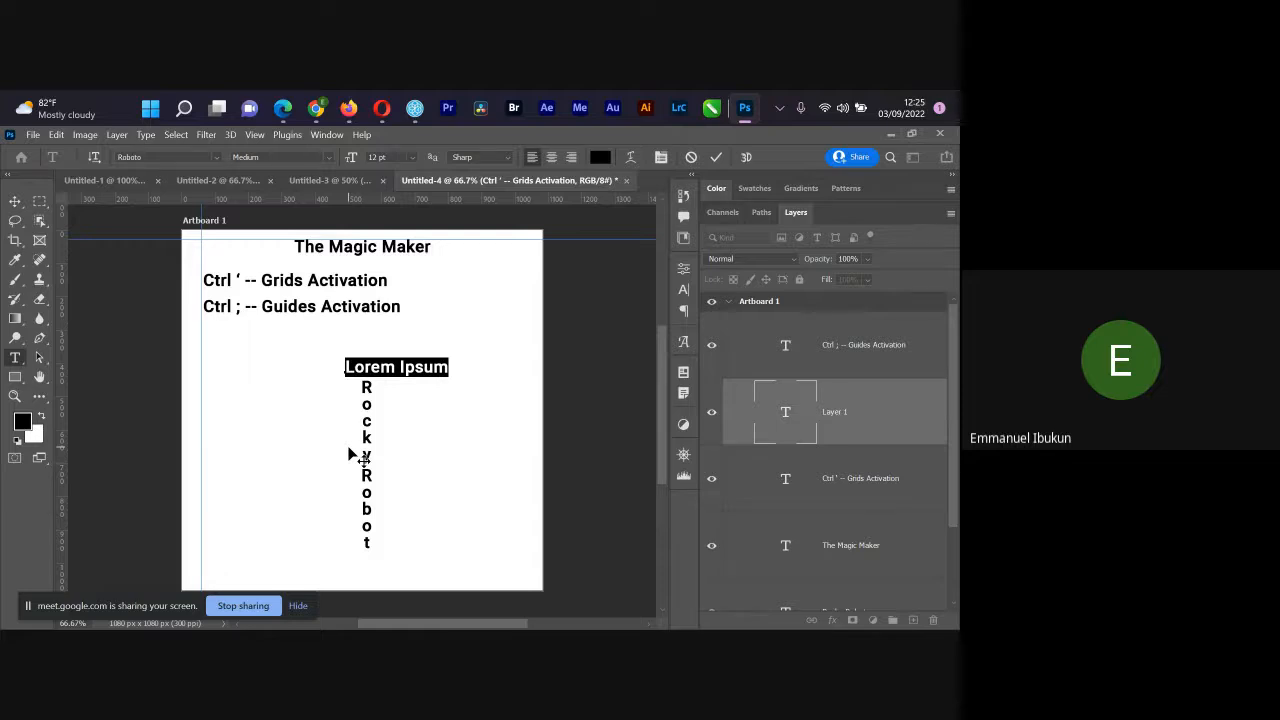
pyautogui.hotkey('ctrl', 'Return')
pyautogui.press('v')
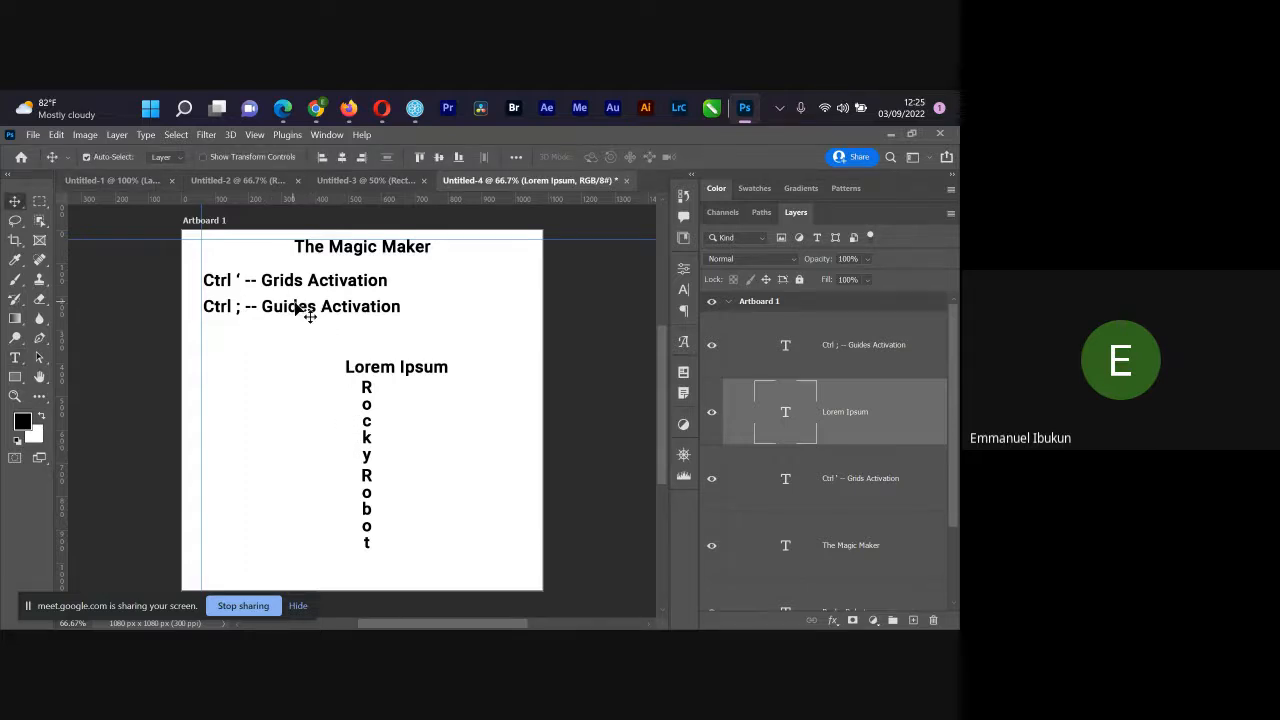
pyautogui.hotkey('ctrl', "'")
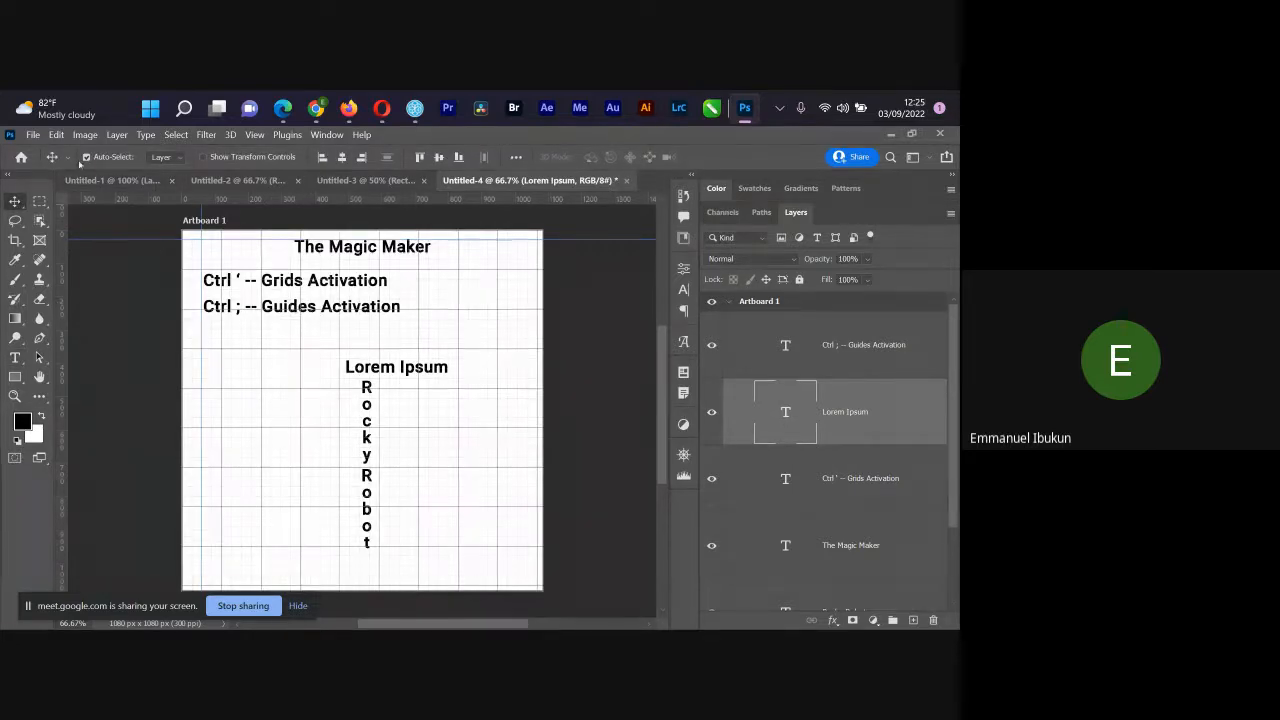
# Step: Open the Guides, Grid & Slices preferences
pyautogui.click(85, 135)
pyautogui.click(62, 137)
pyautogui.click(60, 137)
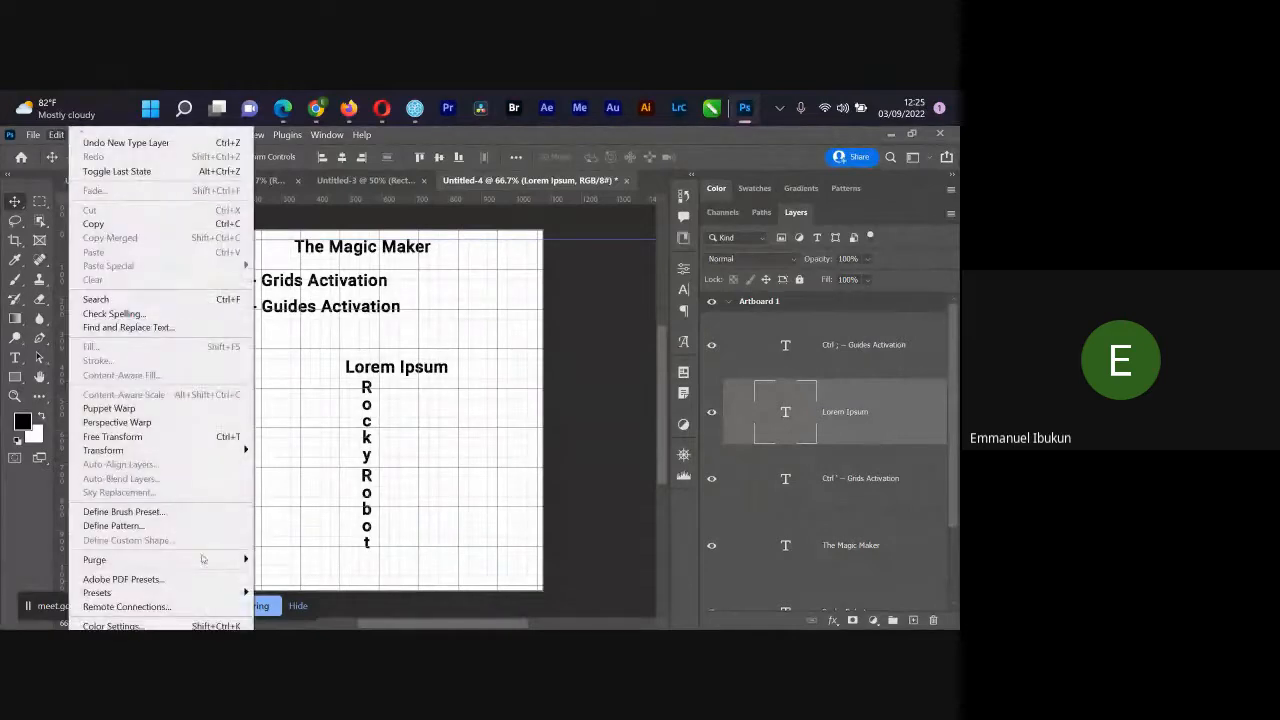
pyautogui.moveTo(207, 590)
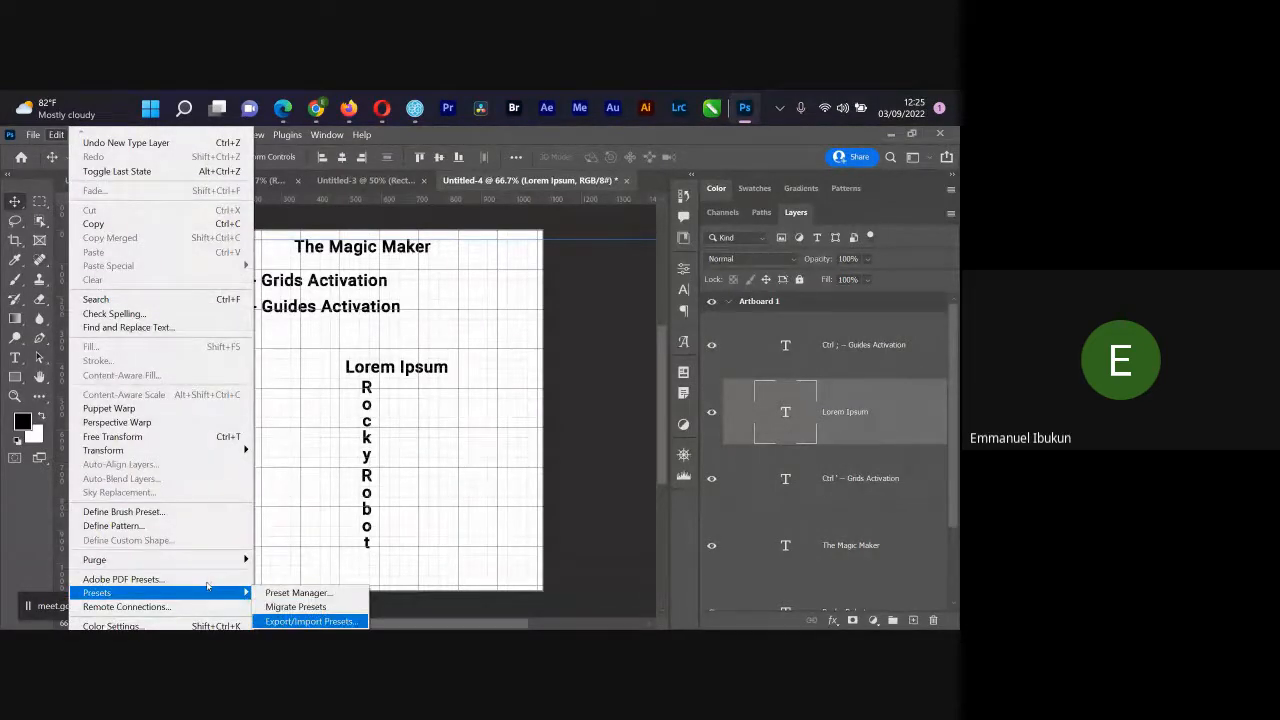
pyautogui.press('Left')
pyautogui.press('Left')
pyautogui.press('Right')
pyautogui.press('Down')
pyautogui.press('Down')
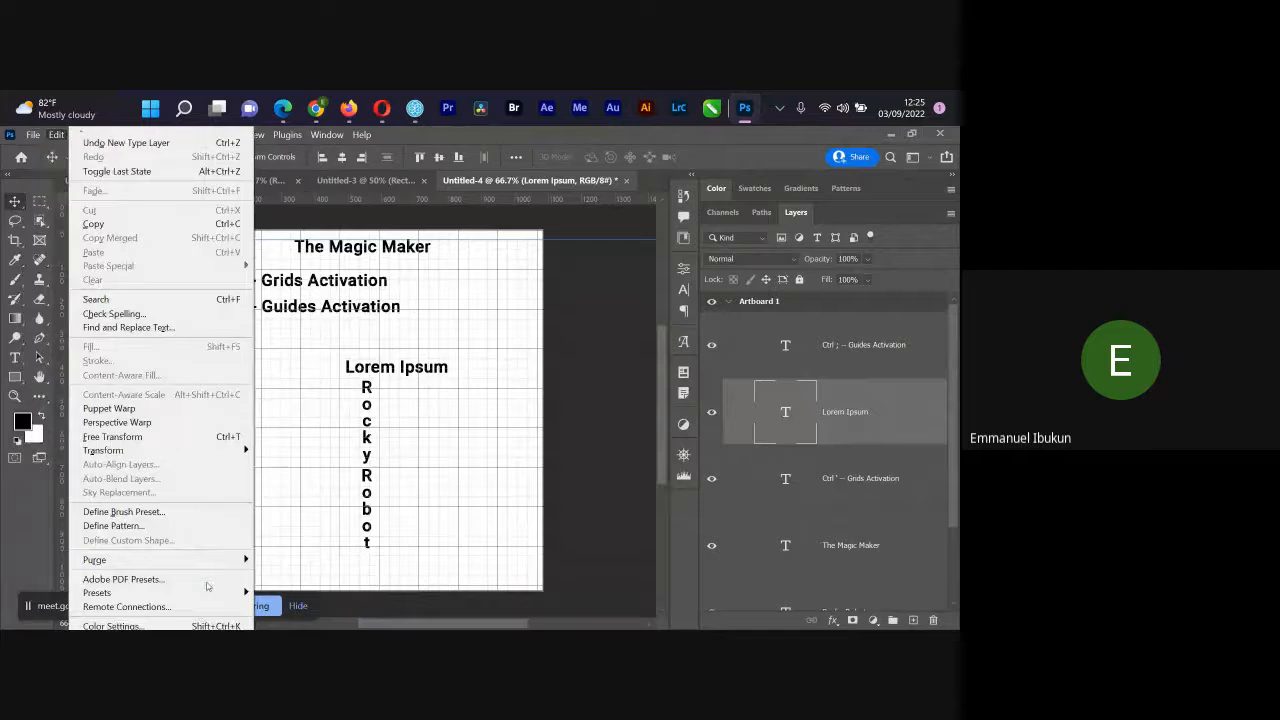
pyautogui.press('Up')
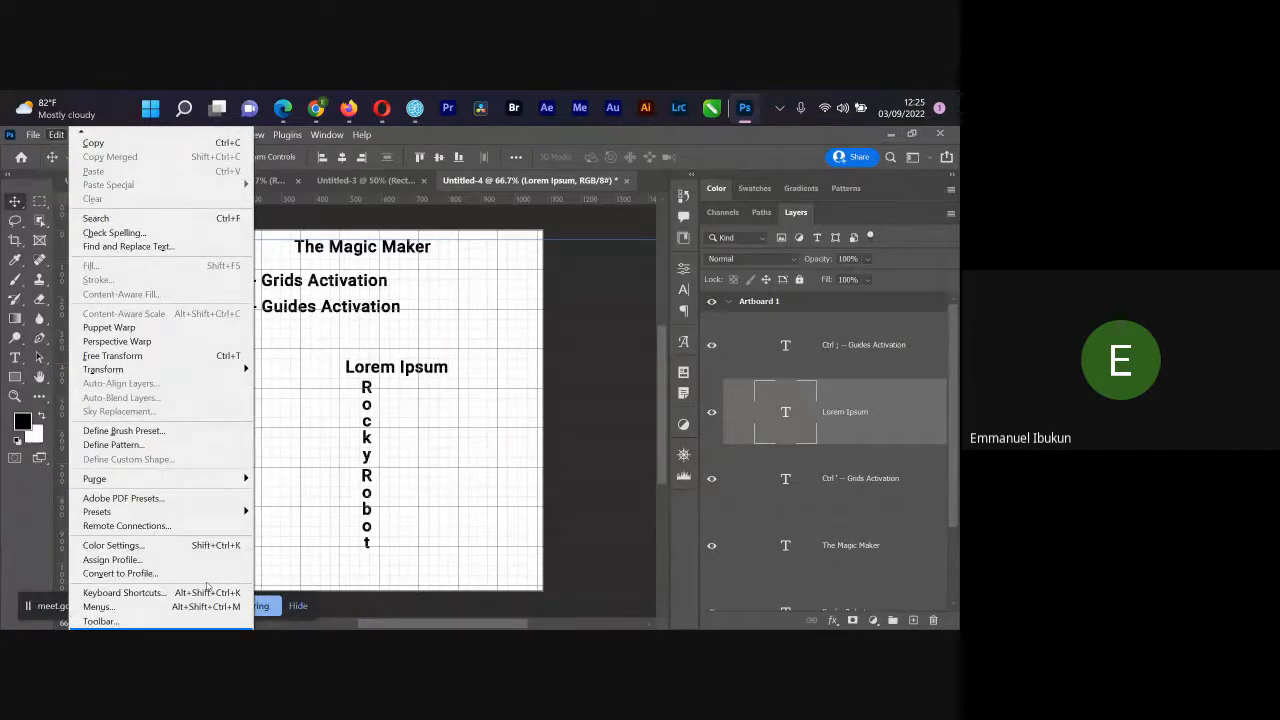
pyautogui.press('Right')
pyautogui.press('Down')
pyautogui.press('Down')
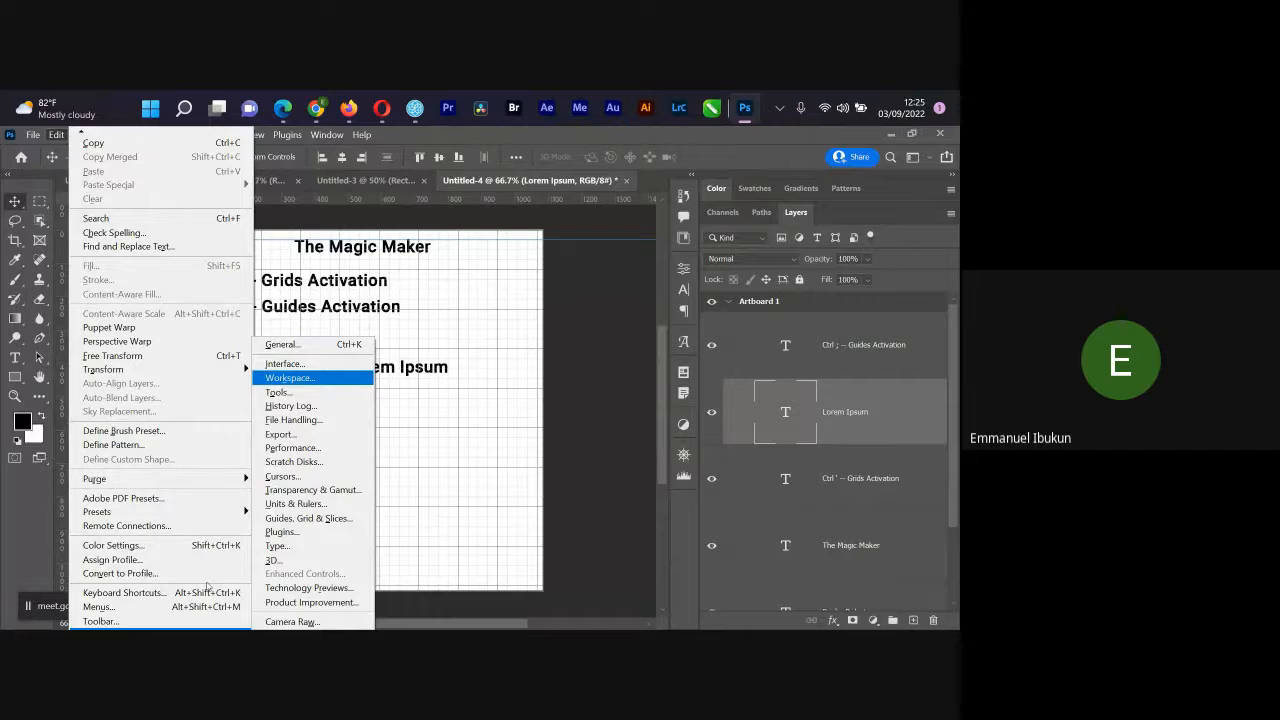
pyautogui.press('Down')
pyautogui.press('Down')
pyautogui.press('Down')
pyautogui.press('Down')
pyautogui.press('Down')
pyautogui.press('Down')
pyautogui.press('Down')
pyautogui.press('Down')
pyautogui.press('Down')
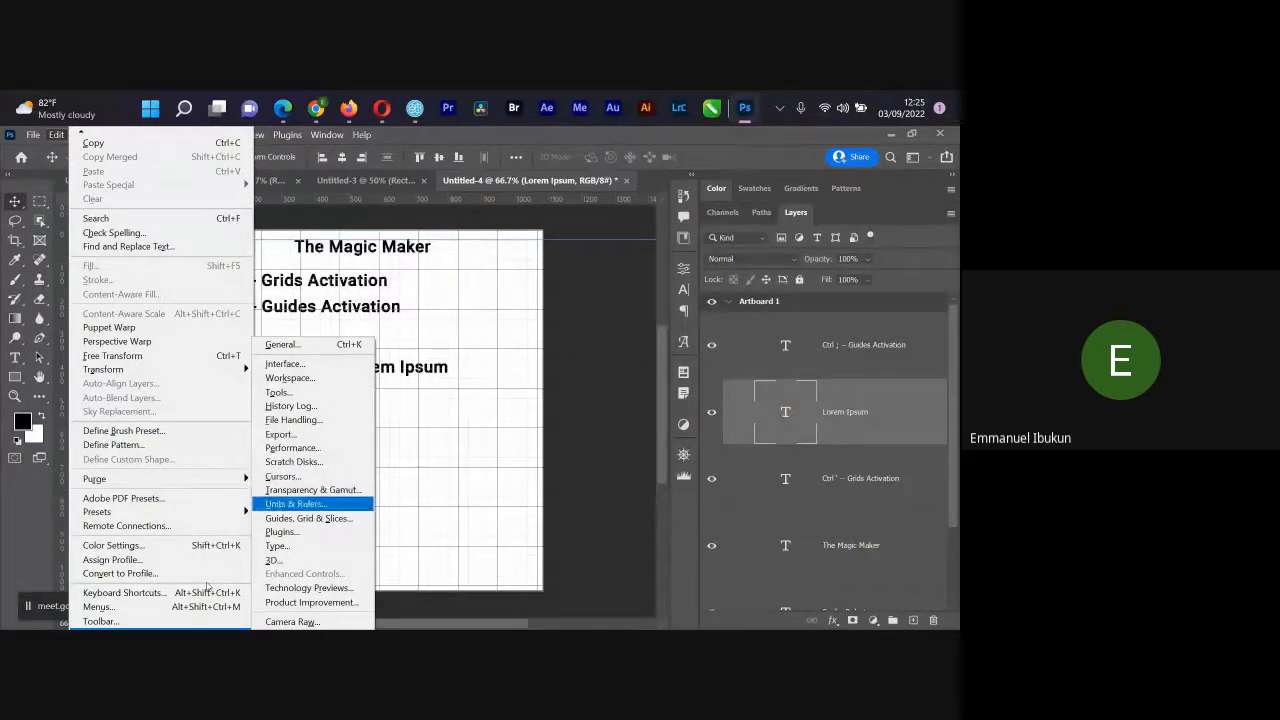
pyautogui.press('Down')
pyautogui.press('Return')
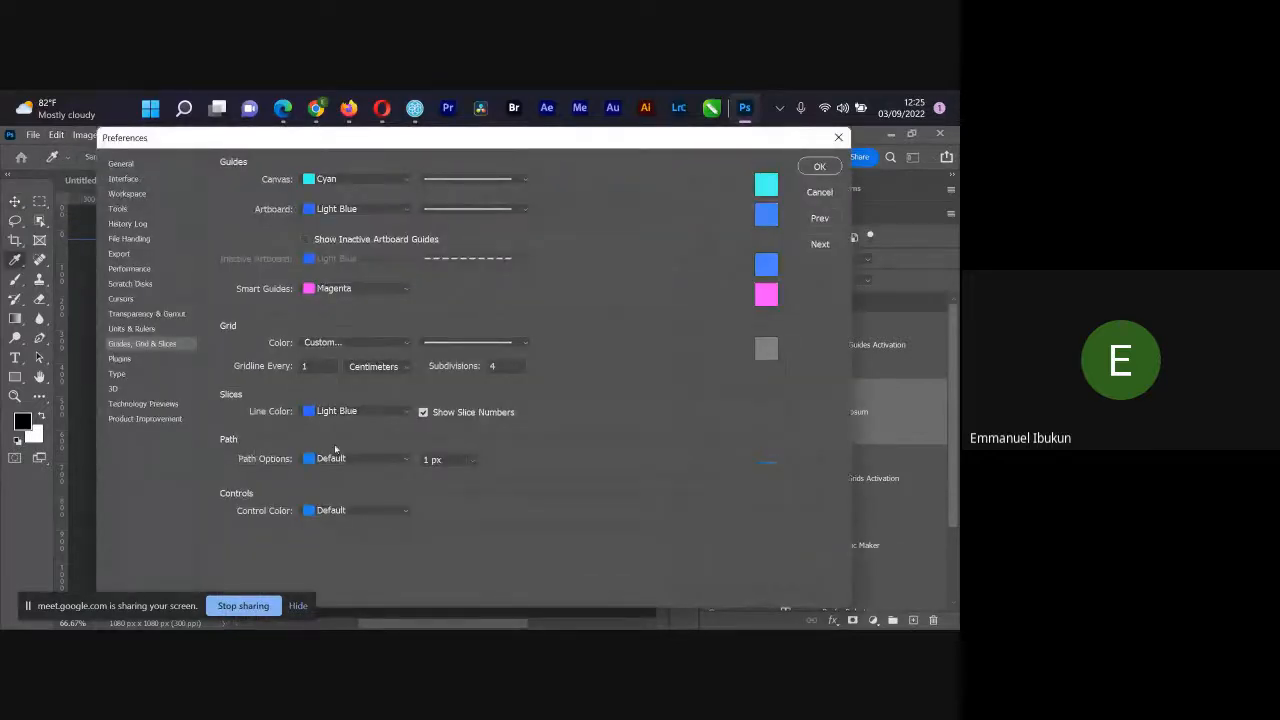
# Step: Move the Preferences dialog aside so the artboard shows, set the grid subdivisions to 72 and apply the change
pyautogui.click(348, 107)
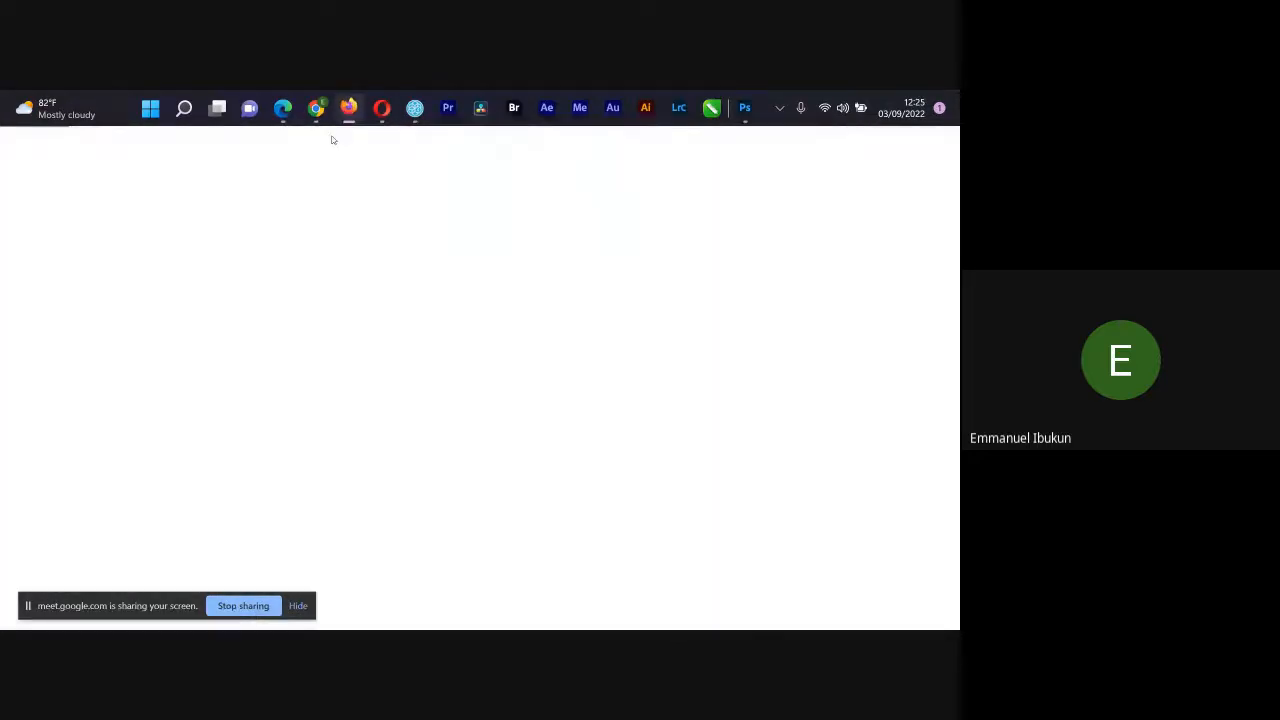
pyautogui.click(348, 107)
pyautogui.moveTo(395, 144); pyautogui.dragTo(733, 154)
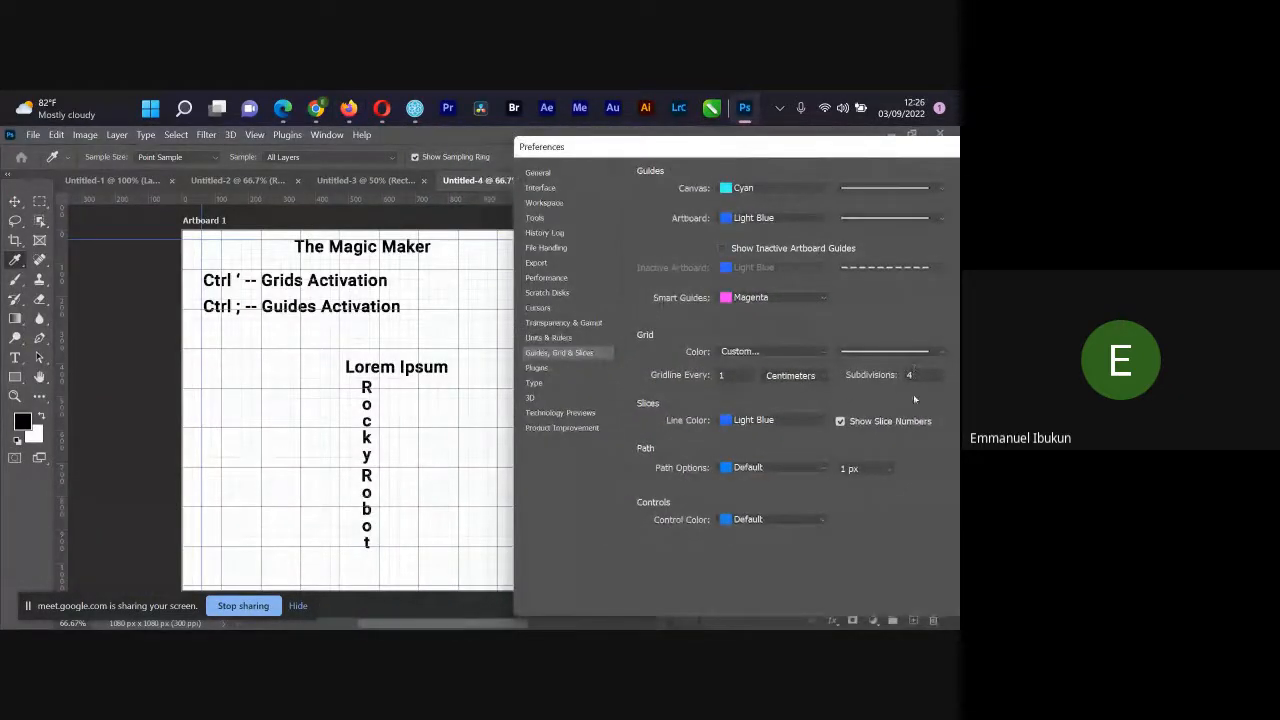
pyautogui.moveTo(914, 374); pyautogui.dragTo(883, 383)
pyautogui.write('6')
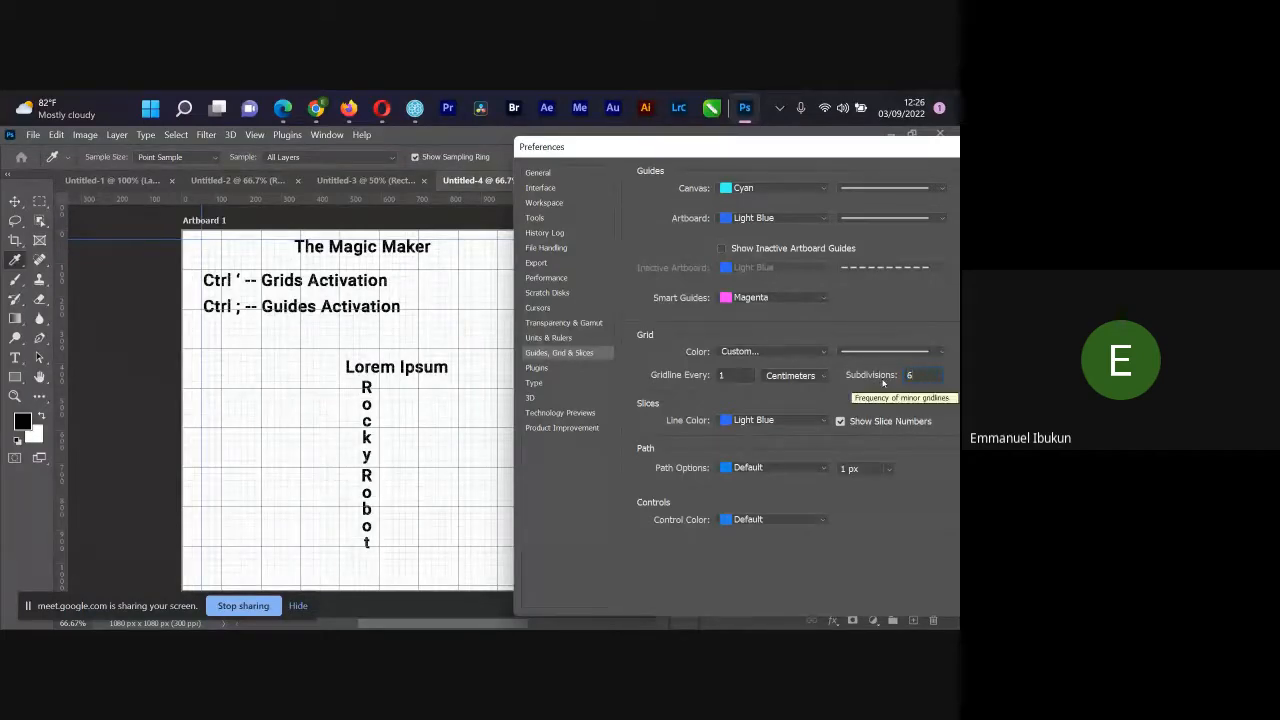
pyautogui.press('BackSpace')
pyautogui.write('72')
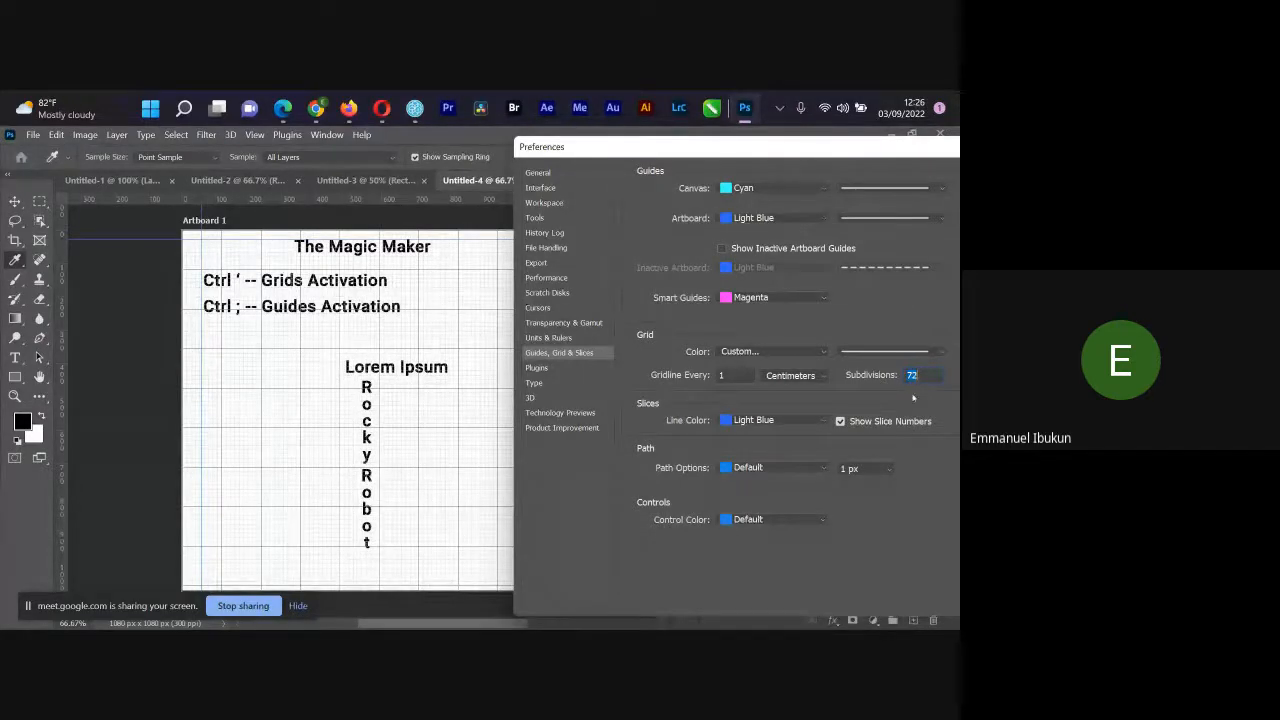
pyautogui.press('Return')
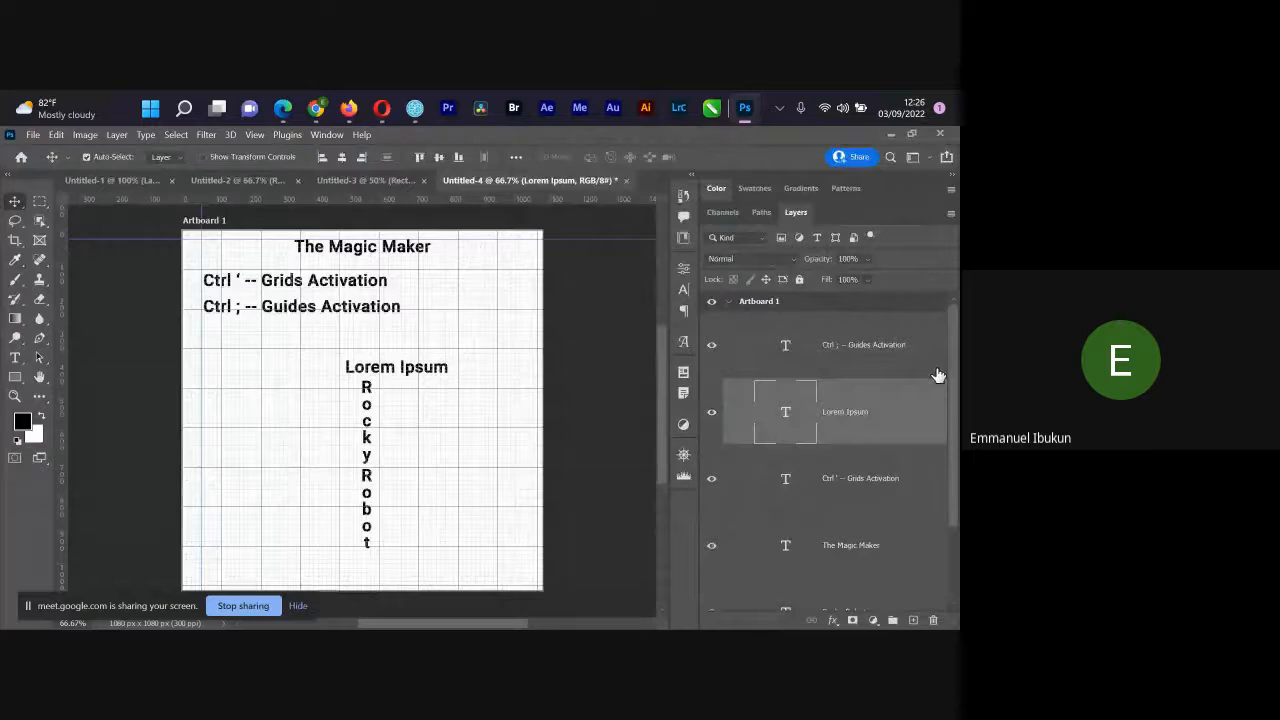
# Step: Reopen the Guides, Grid & Slices preferences to adjust the grid again
pyautogui.click(56, 134)
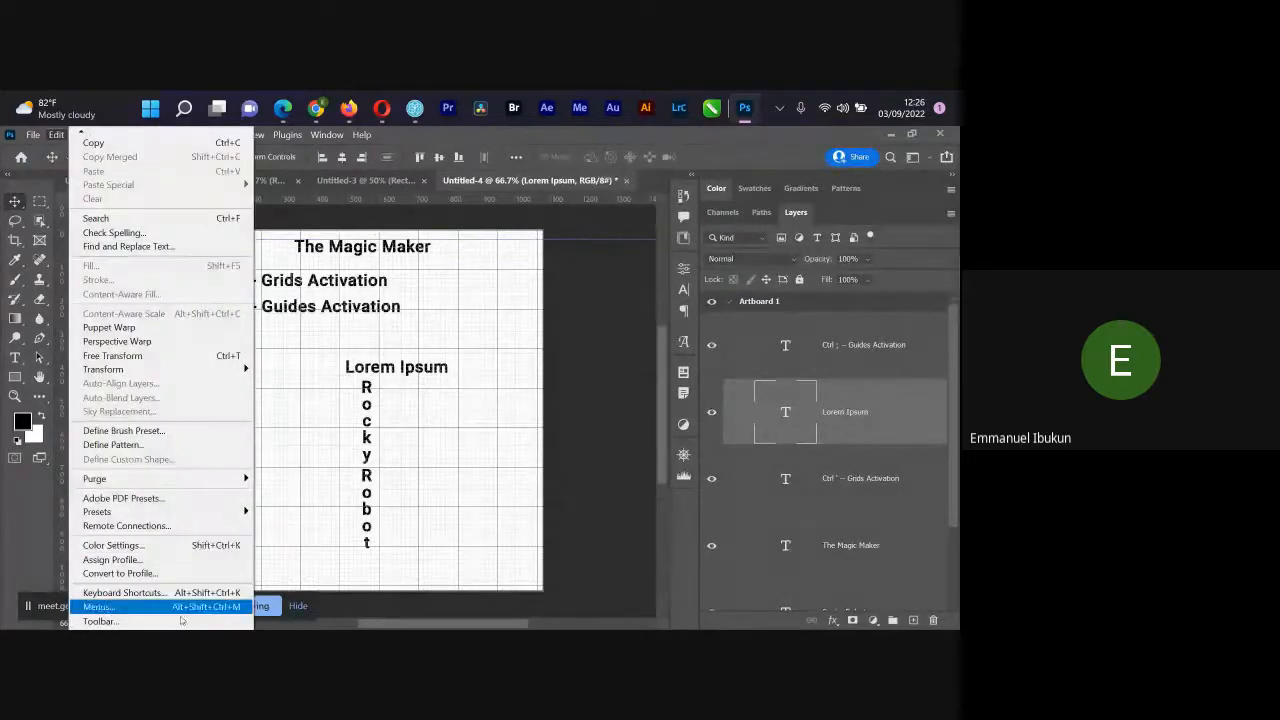
pyautogui.scroll(2, 187, 625)
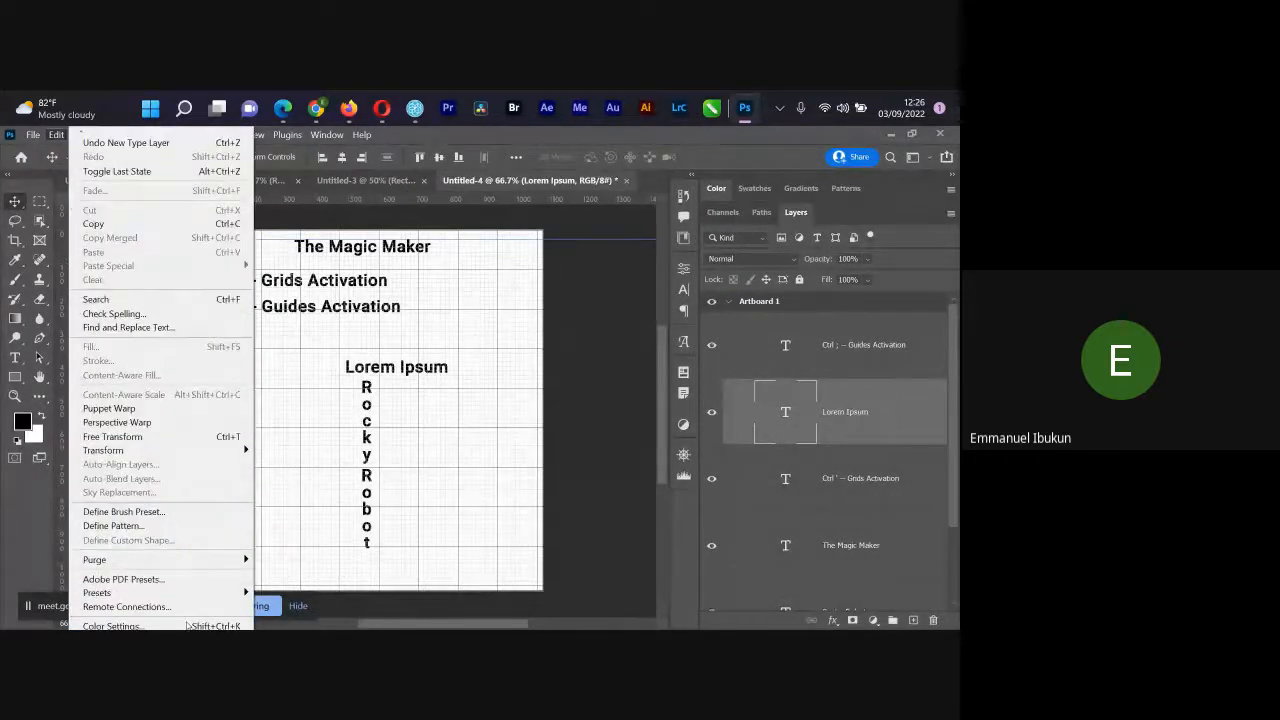
pyautogui.scroll(-2, 187, 625)
pyautogui.press('Right')
pyautogui.press('Down')
pyautogui.press('Down')
pyautogui.press('Down')
pyautogui.press('Down')
pyautogui.press('Down')
pyautogui.press('Down')
pyautogui.press('Down')
pyautogui.press('Down')
pyautogui.press('Down')
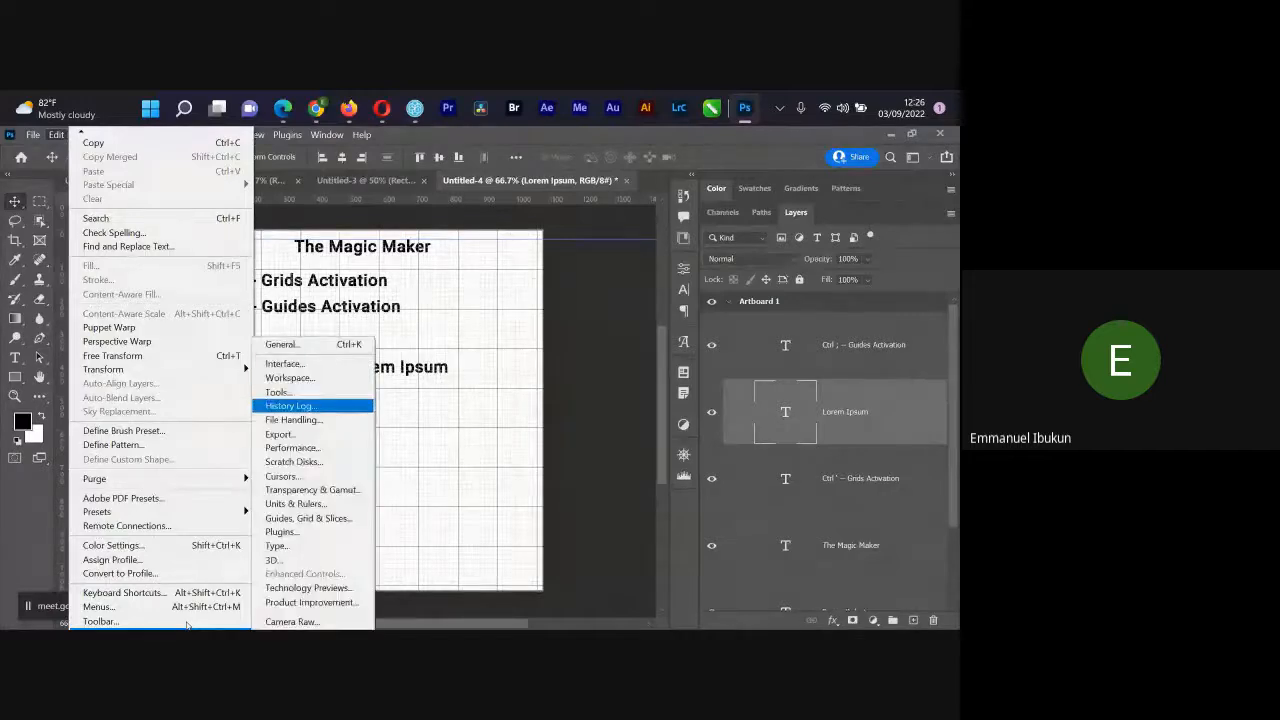
pyautogui.press('Down')
pyautogui.press('Down')
pyautogui.press('Down')
pyautogui.press('Return')
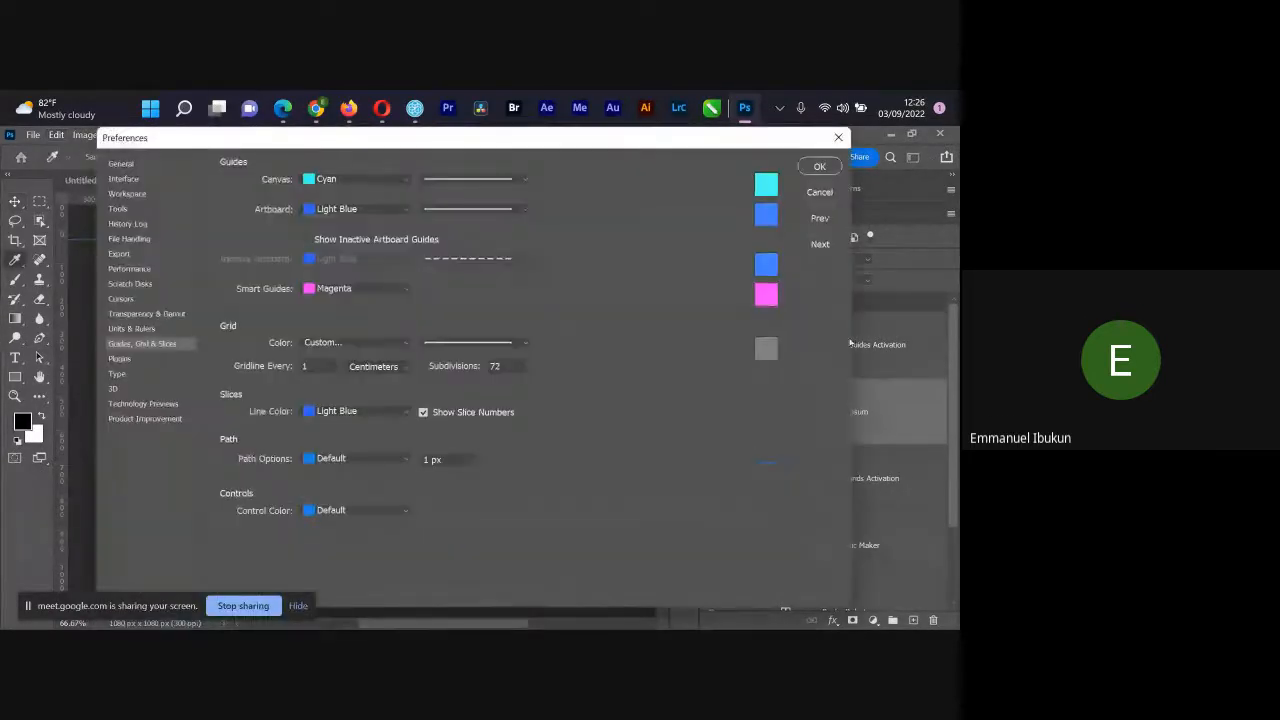
# Step: With the Preferences dialog moved off the artboard, set the grid subdivisions to 4 and a gridline every 5 centimeters
pyautogui.moveTo(498, 138); pyautogui.dragTo(946, 162)
pyautogui.moveTo(955, 388); pyautogui.dragTo(928, 390)
pyautogui.write('4')
pyautogui.doubleClick(757, 388)
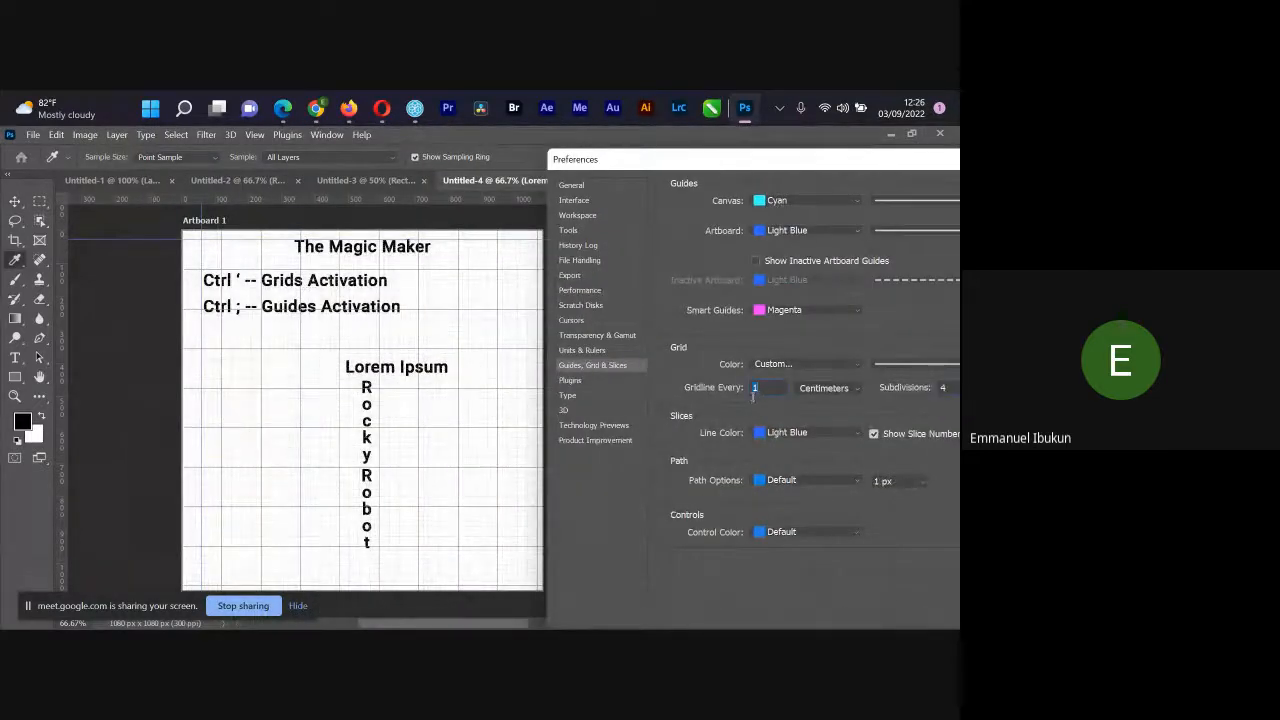
pyautogui.write('5')
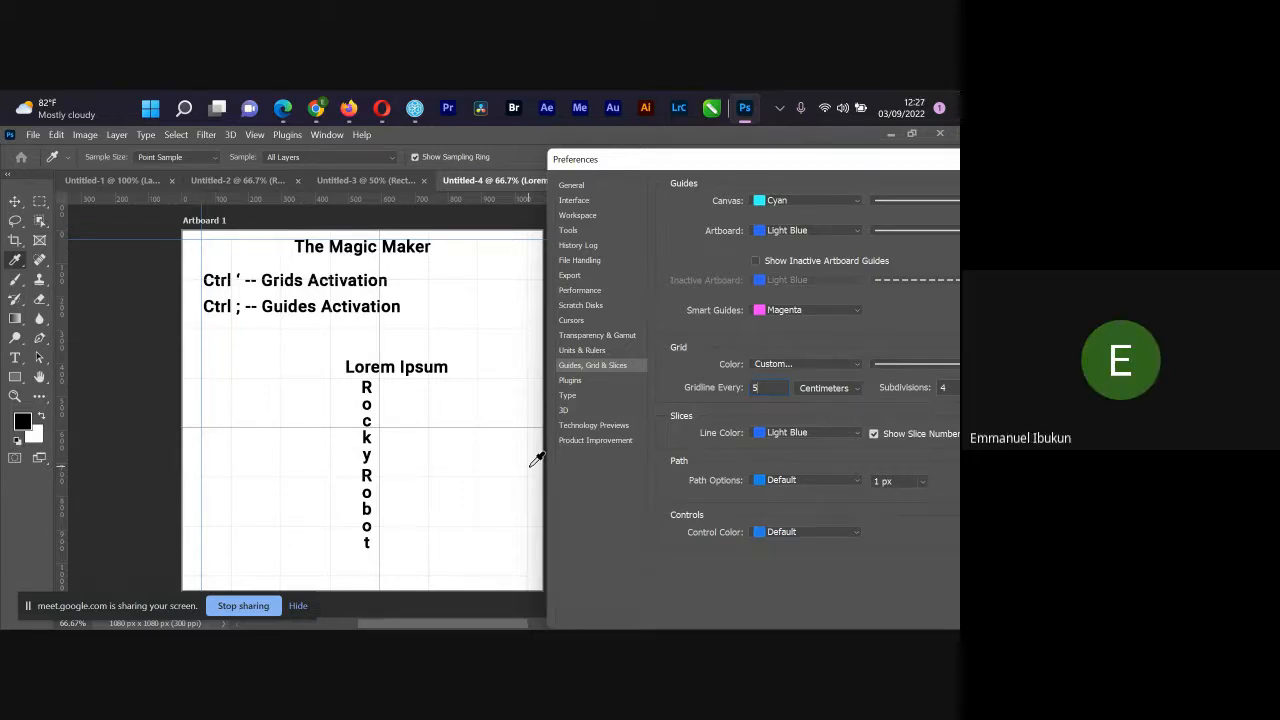
pyautogui.hotkey('ctrl', '+')
pyautogui.hotkey('ctrl', '+')
pyautogui.hotkey('ctrl', '+')
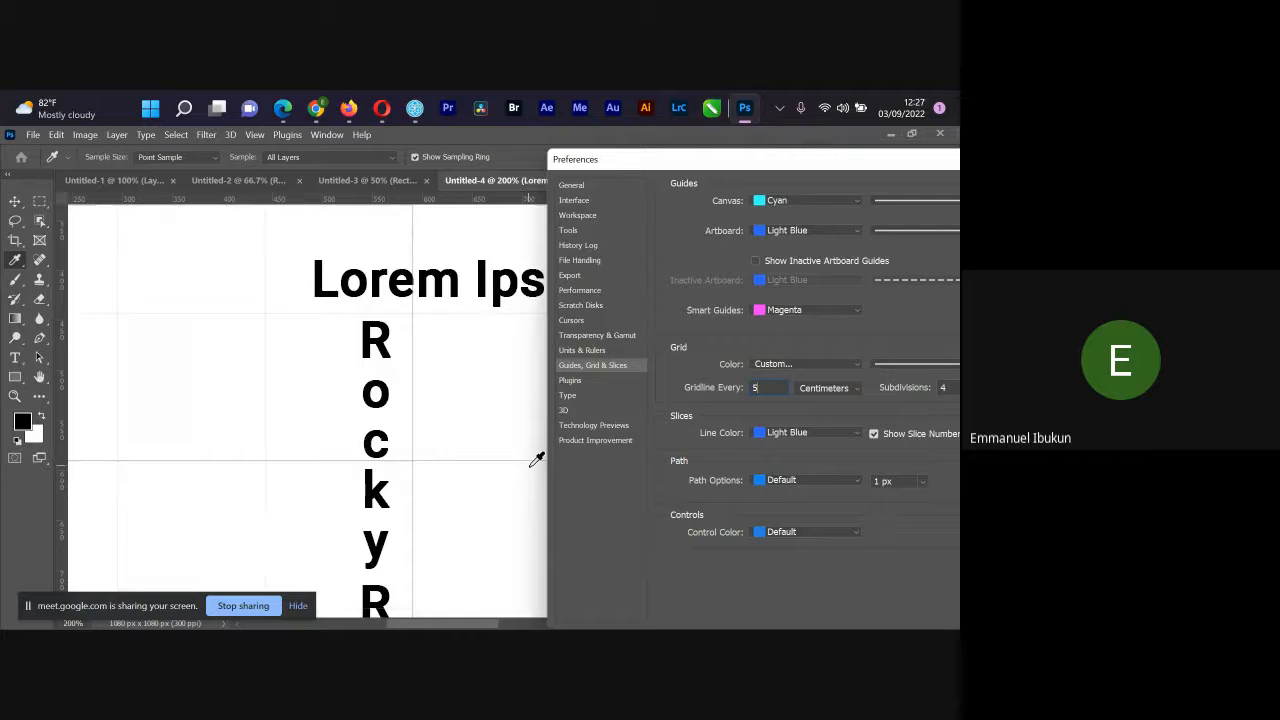
# Step: Set the grid preferences to a gridline every 1 centimeter, with the whole artboard in view
pyautogui.hotkey('ctrl', '-')
pyautogui.hotkey('ctrl', '-')
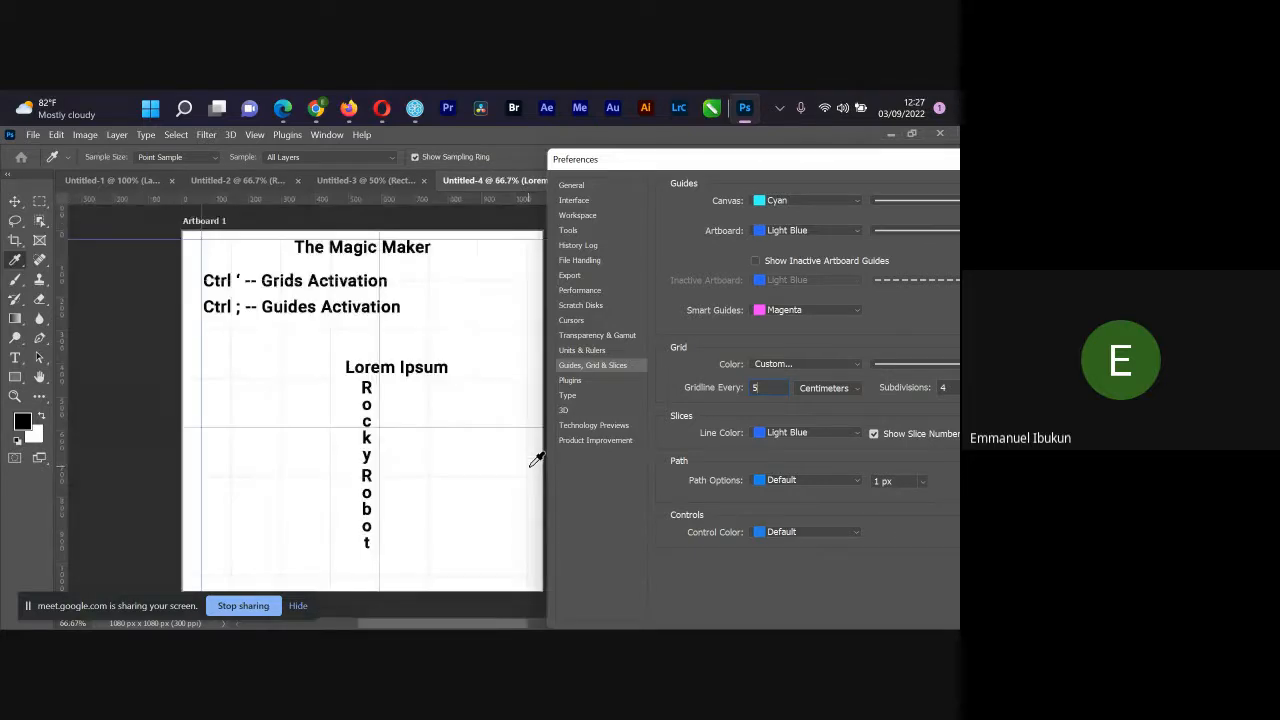
pyautogui.hscroll(2, 449, 409)
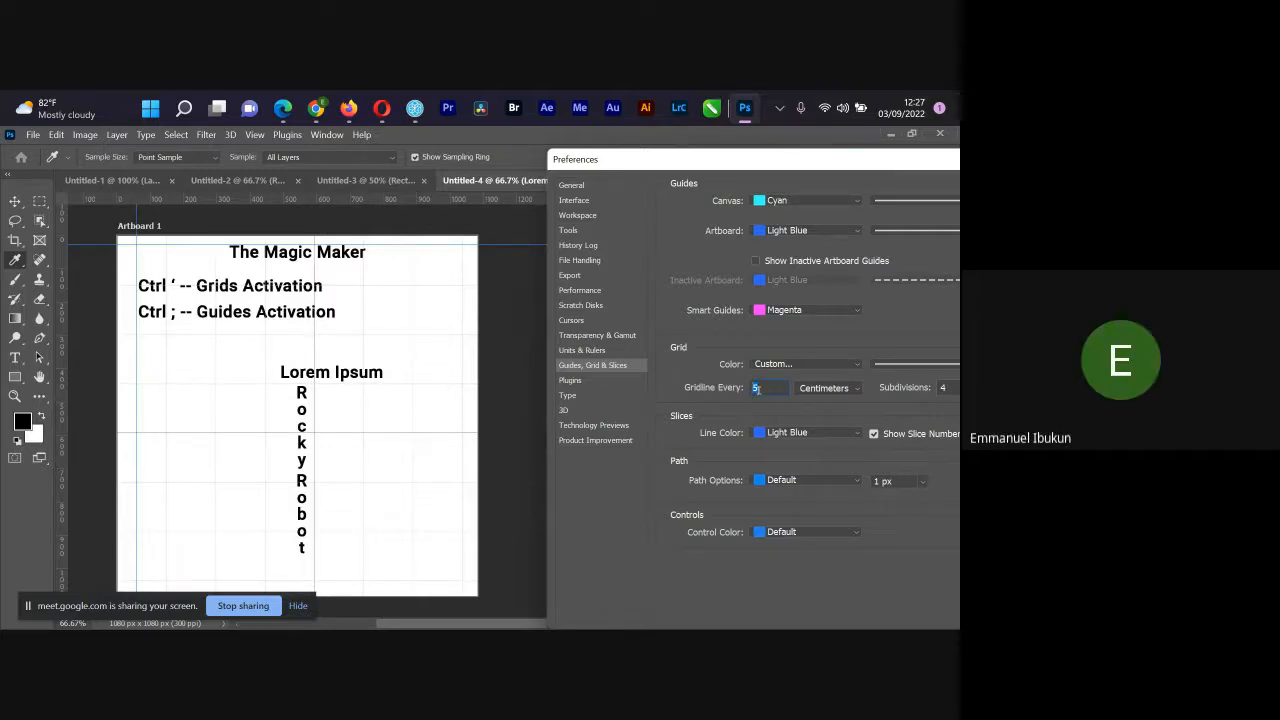
pyautogui.write('1')
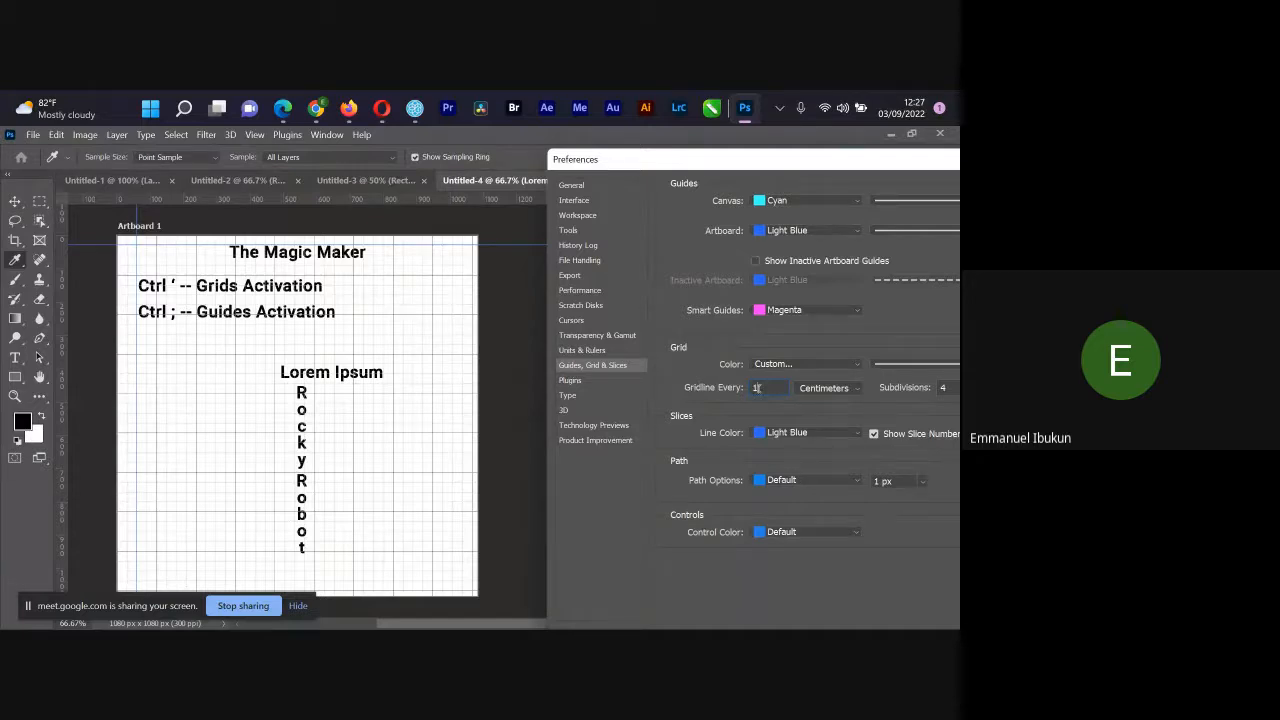
# Step: Switch to the Opera browser and open the rockyrobotdesigns Instagram profile from the address suggestions
pyautogui.click(358, 100)
pyautogui.click(360, 98)
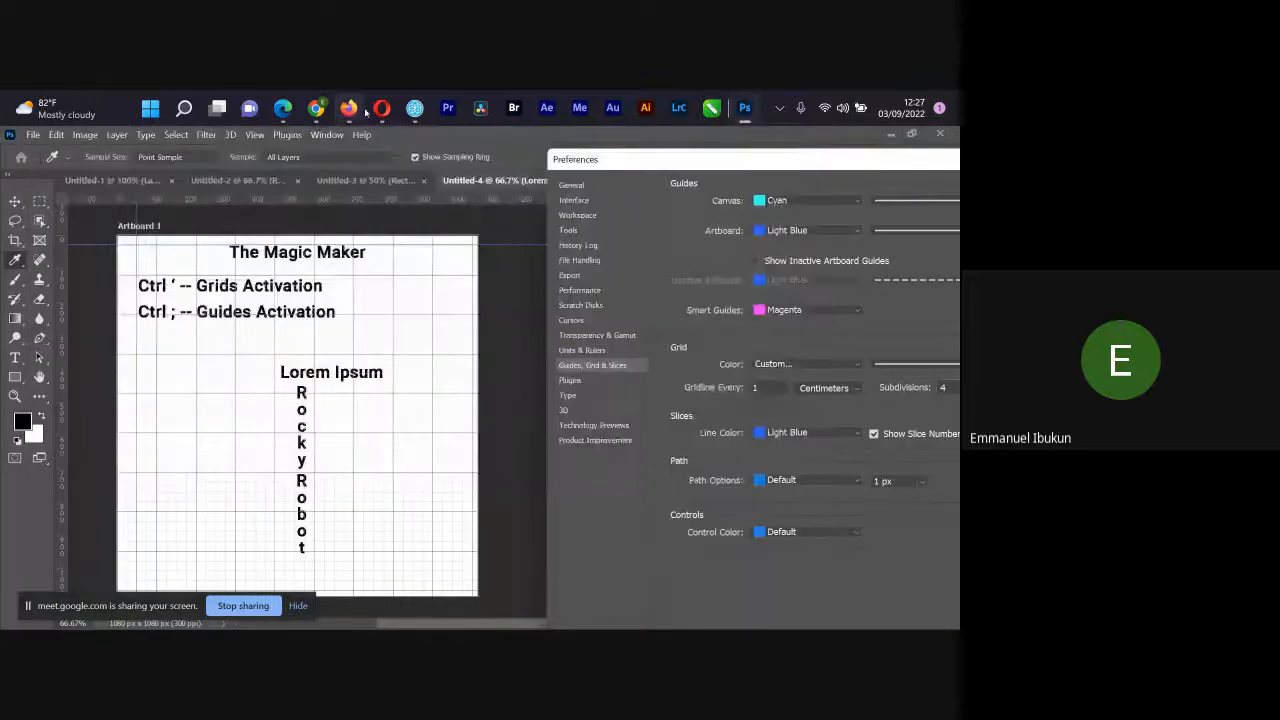
pyautogui.click(351, 104)
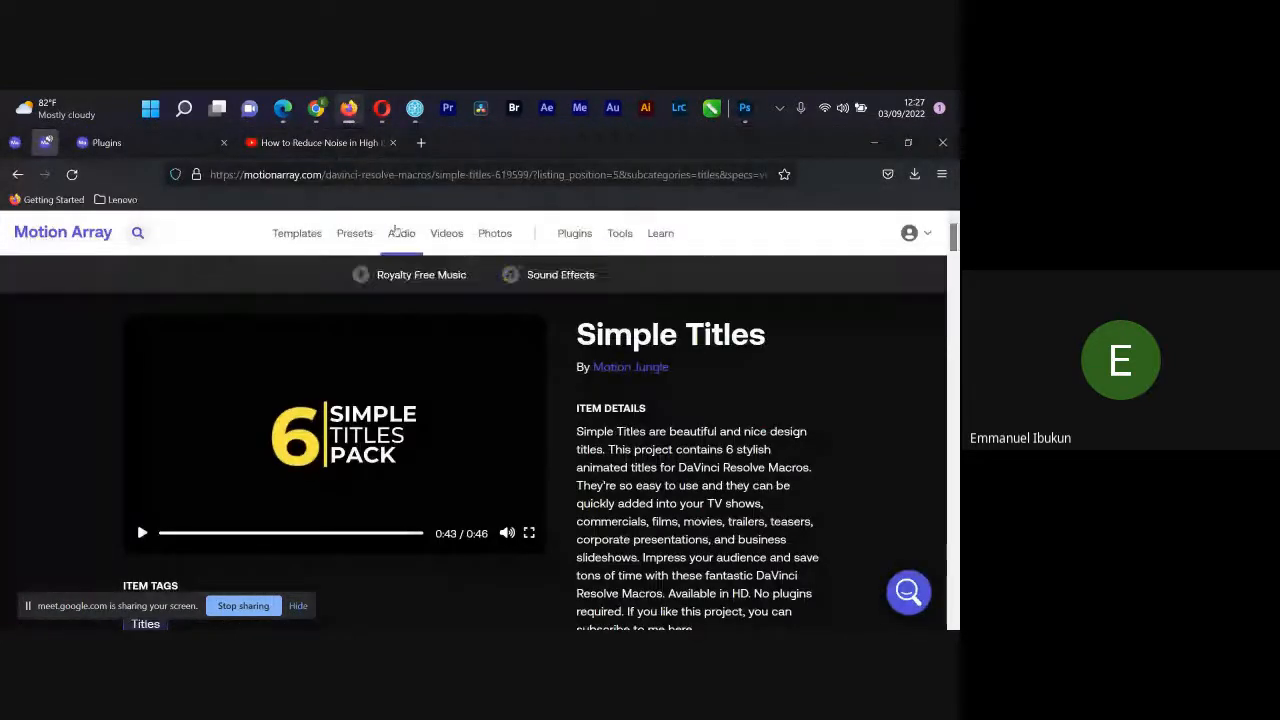
pyautogui.click(381, 107)
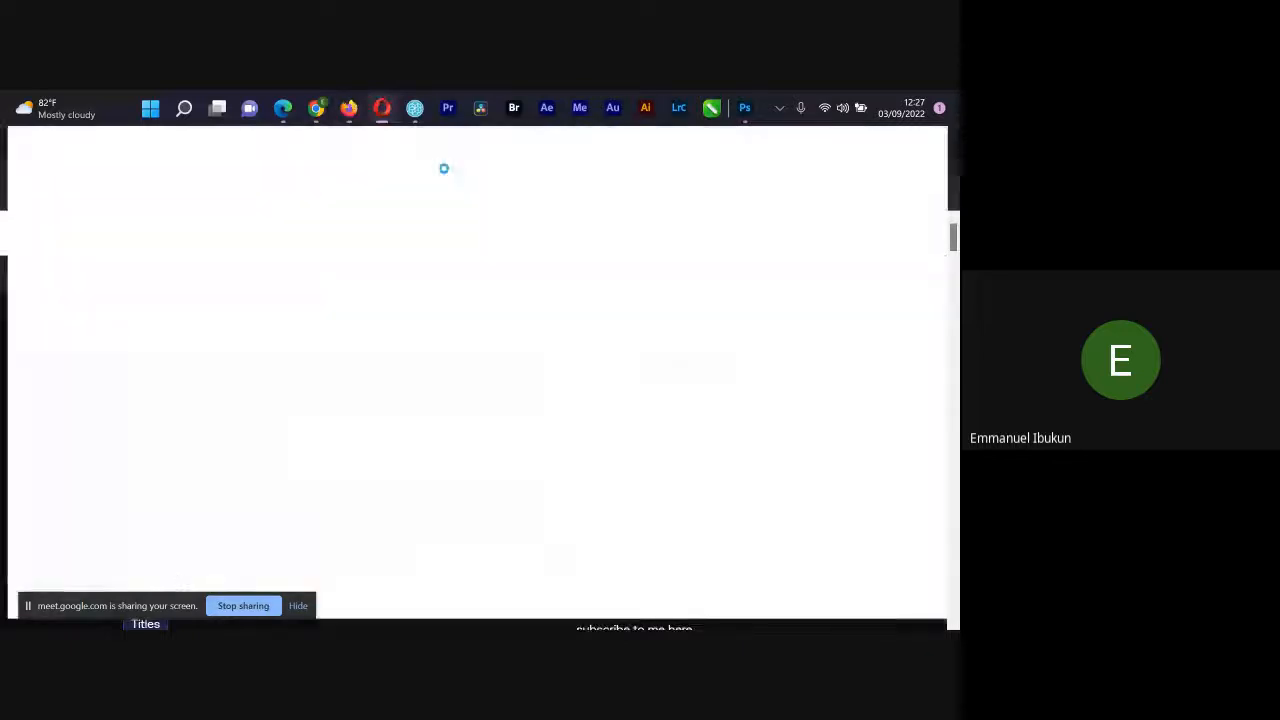
pyautogui.click(644, 166)
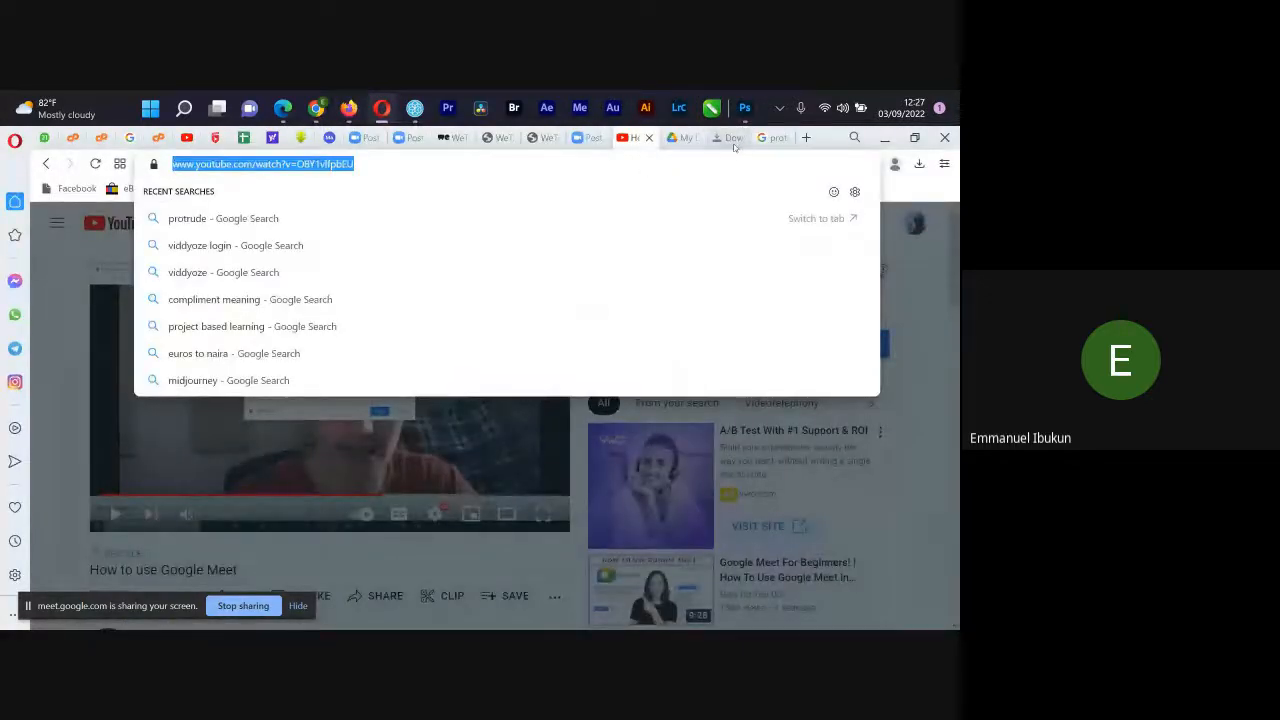
pyautogui.click(728, 137)
pyautogui.click(684, 163)
pyautogui.write('r')
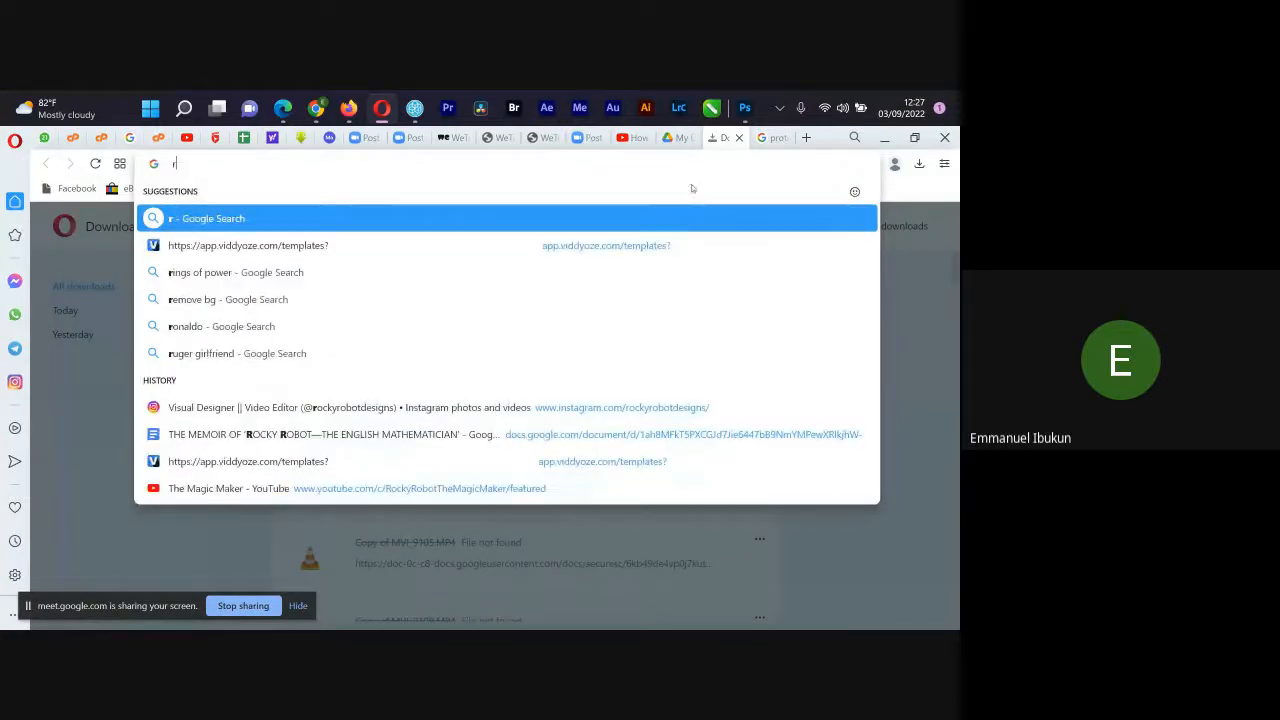
pyautogui.click(617, 414)
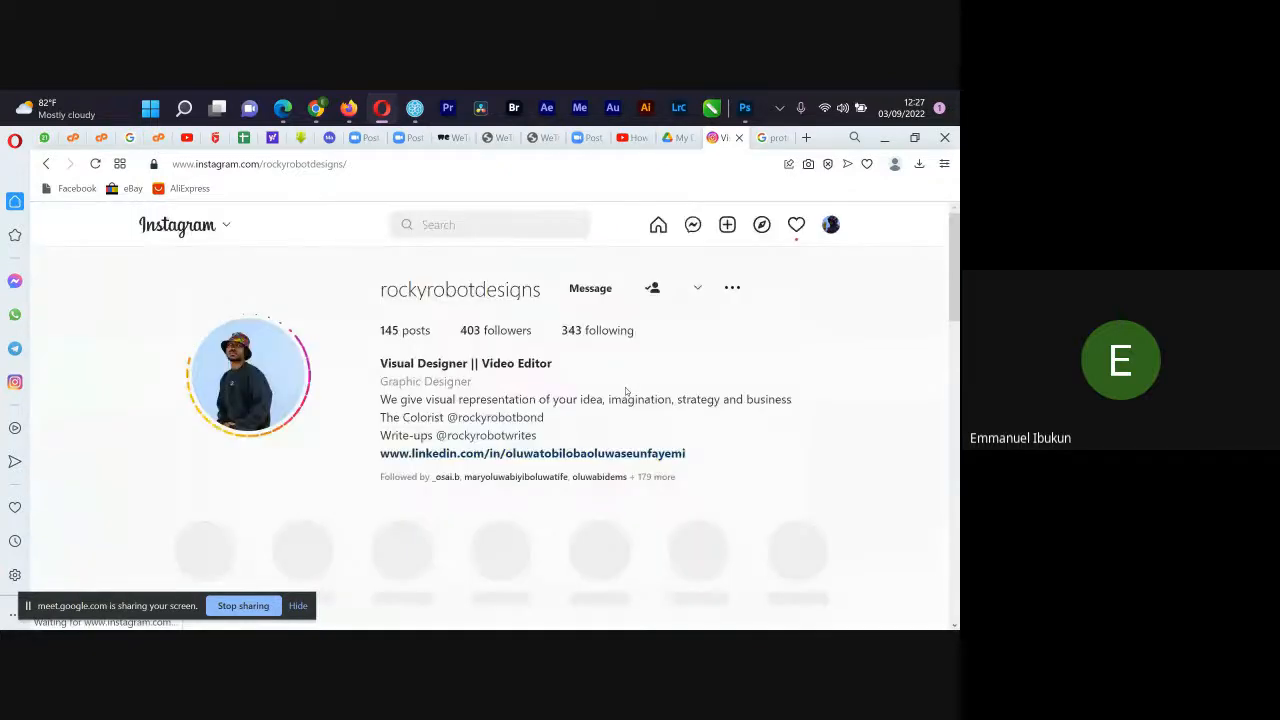
# Step: View the newest The Magic Maker post on the profile with the screen-sharing notice moved out of the way, and close the post
pyautogui.scroll(-3, 507, 352)
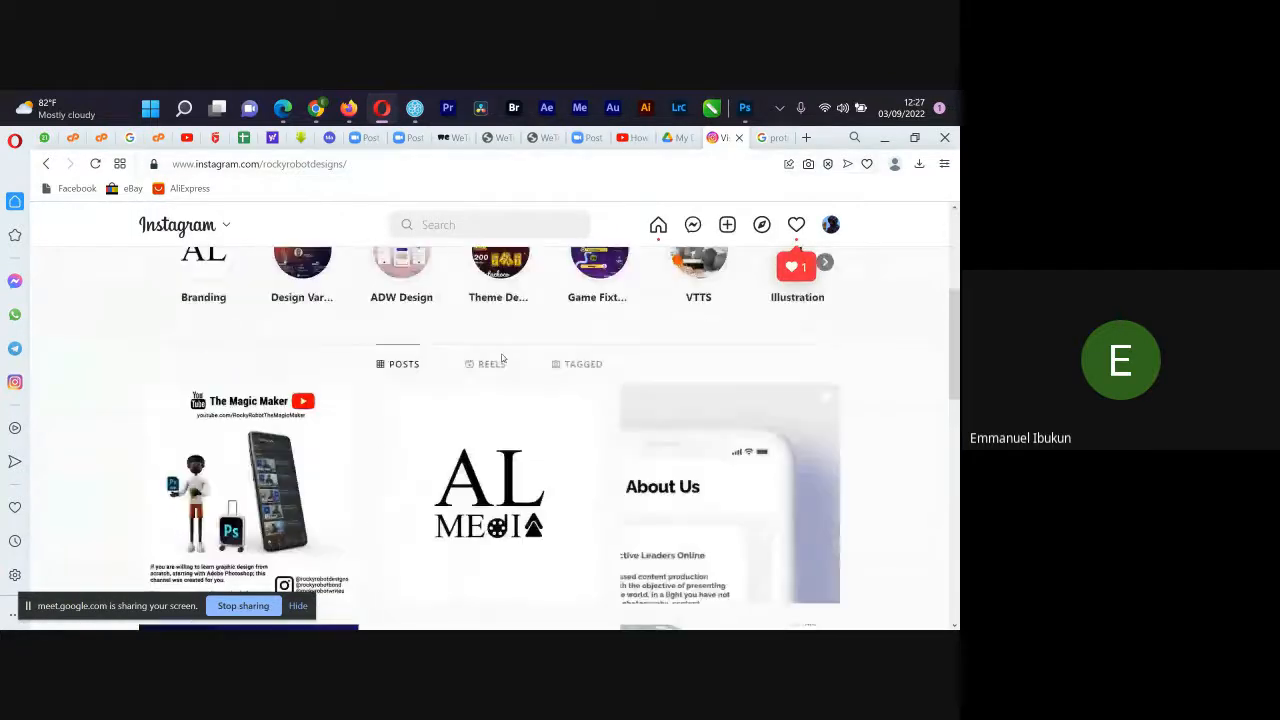
pyautogui.scroll(-3, 486, 360)
pyautogui.scroll(3, 437, 420)
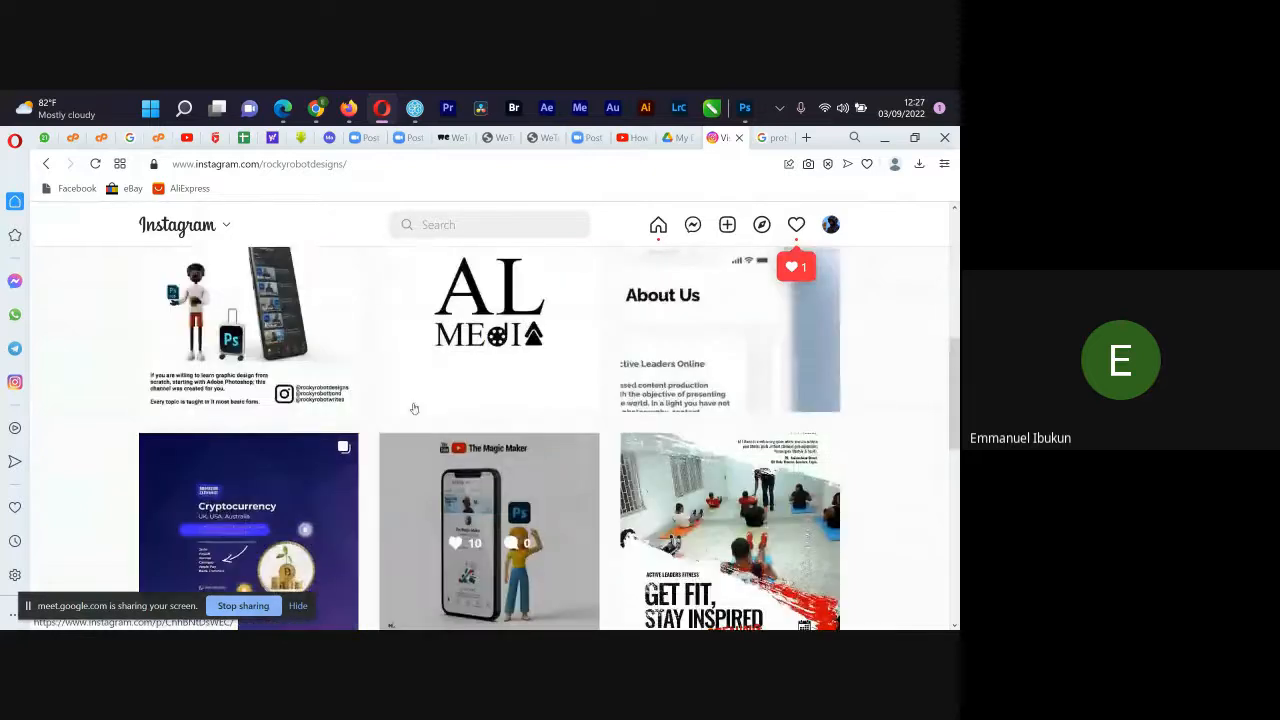
pyautogui.click(340, 430)
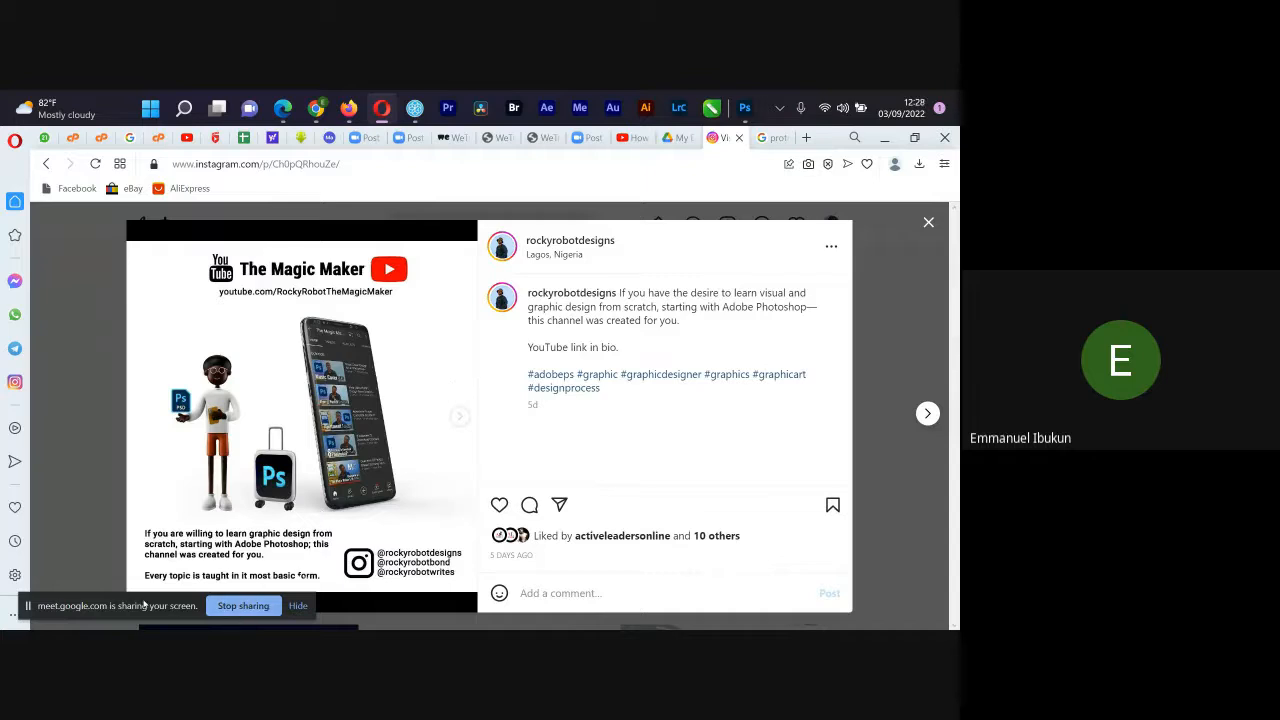
pyautogui.moveTo(144, 602); pyautogui.dragTo(161, 630)
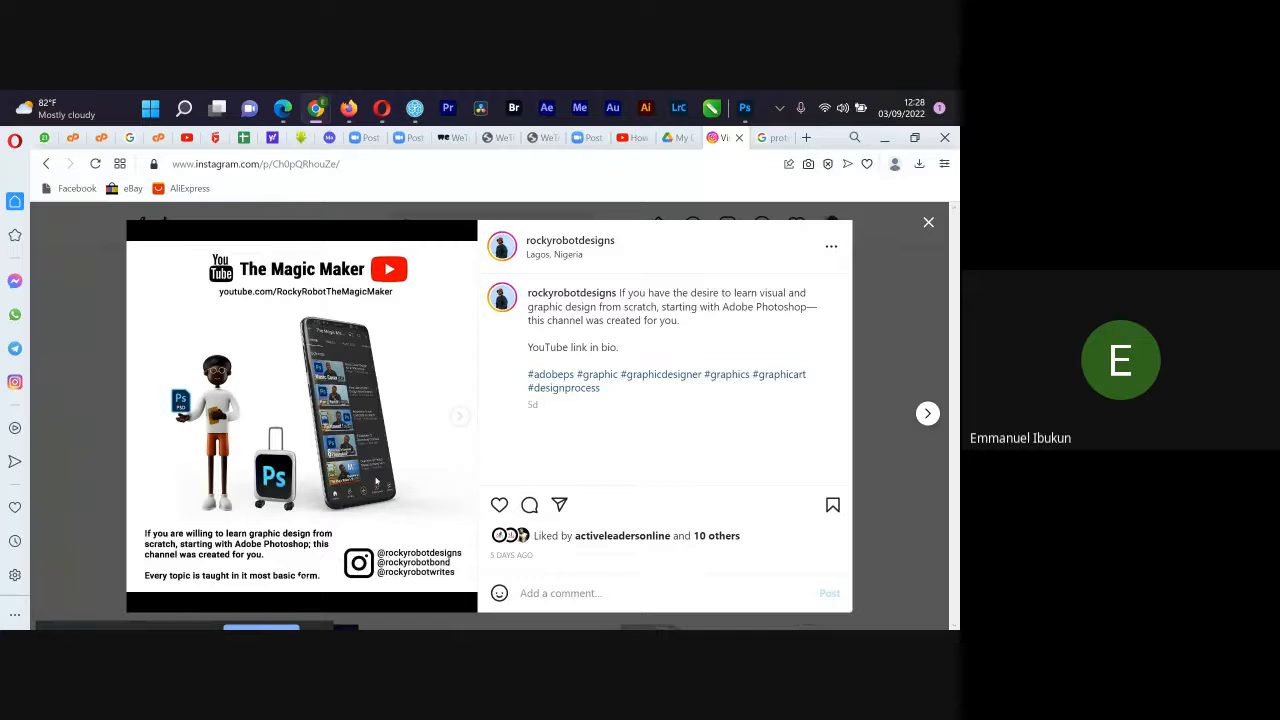
pyautogui.click(931, 222)
# Step: Look through the logo variations in the AL Media post forward and back to the first one, and close the post
pyautogui.scroll(-3, 724, 458)
pyautogui.scroll(3, 724, 458)
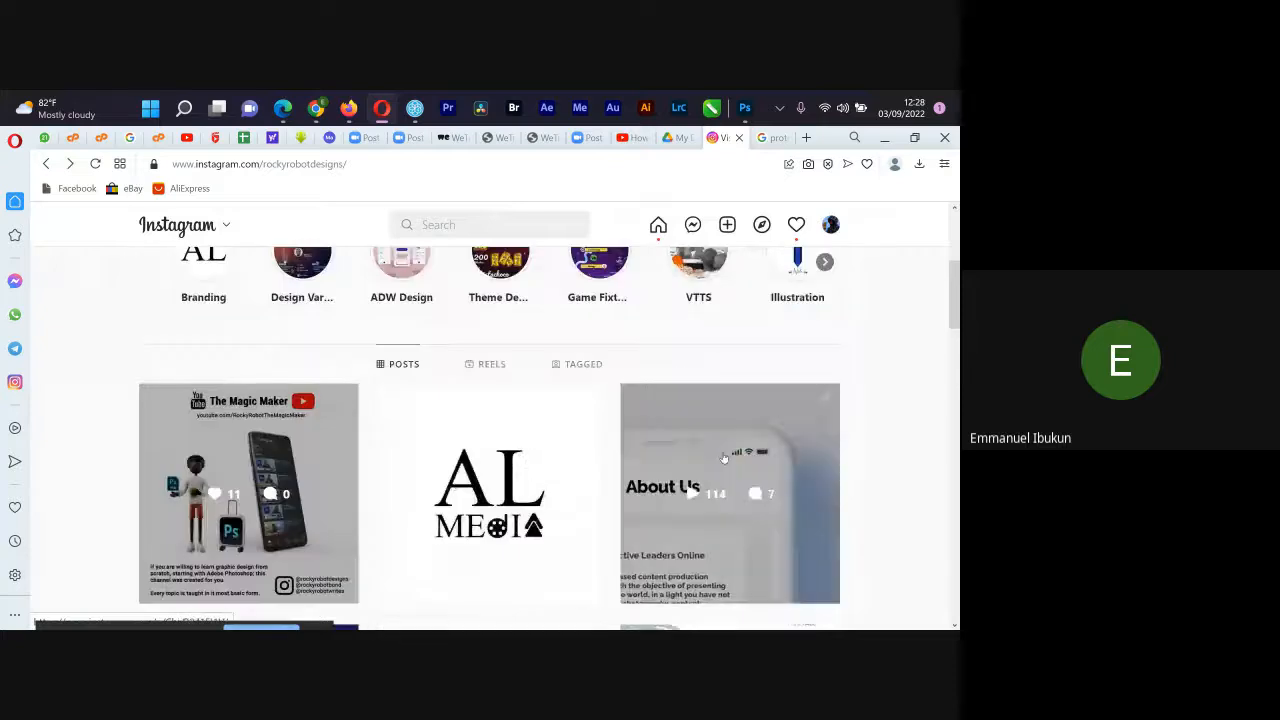
pyautogui.click(503, 525)
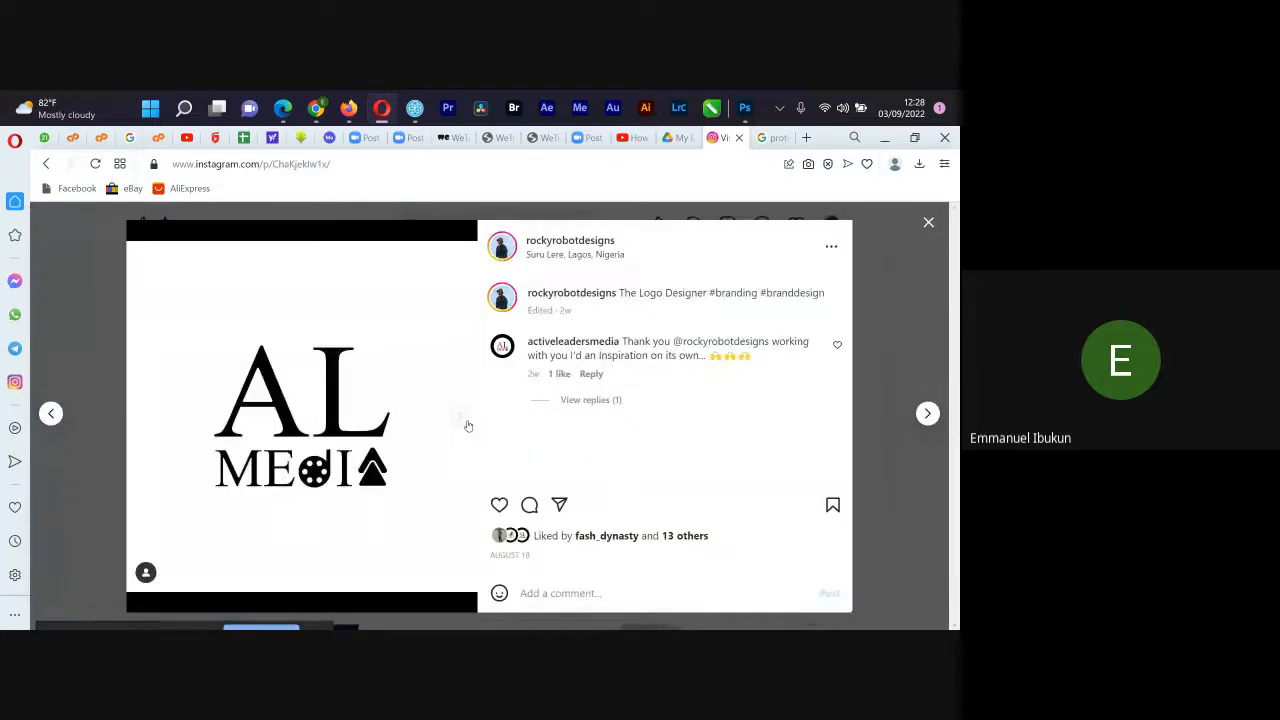
pyautogui.click(463, 424)
pyautogui.click(464, 425)
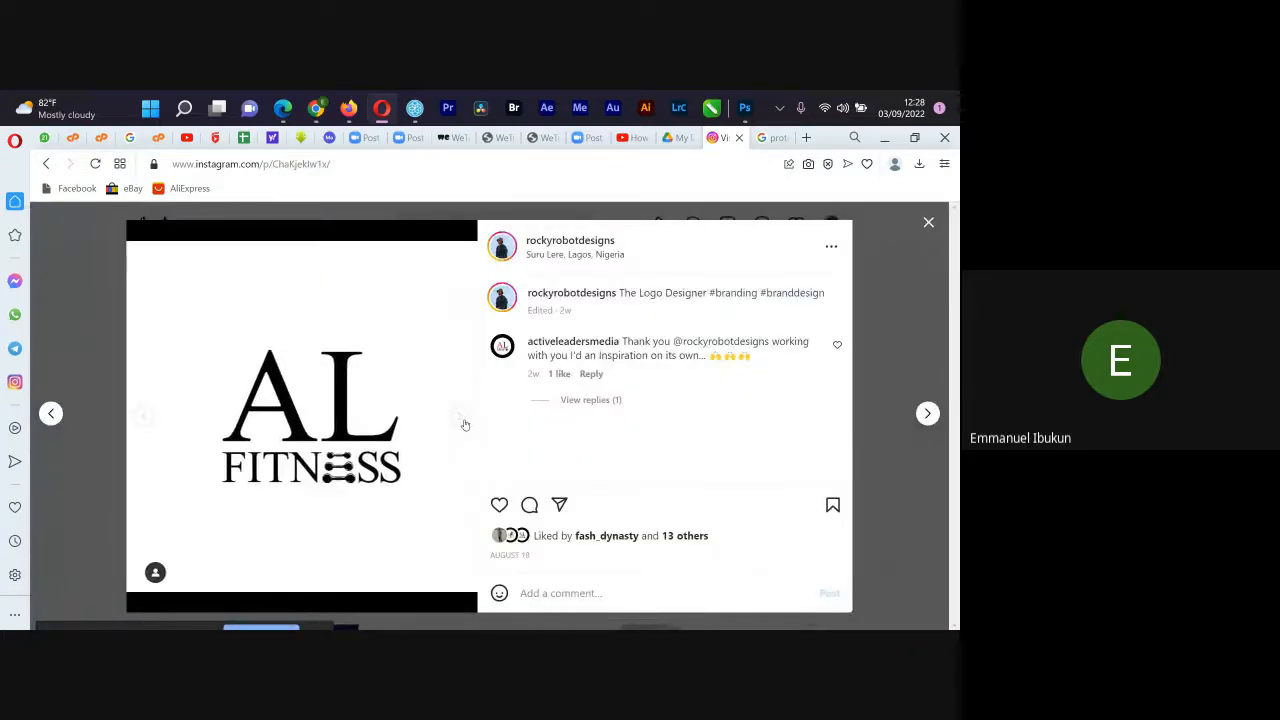
pyautogui.click(464, 425)
pyautogui.click(464, 425)
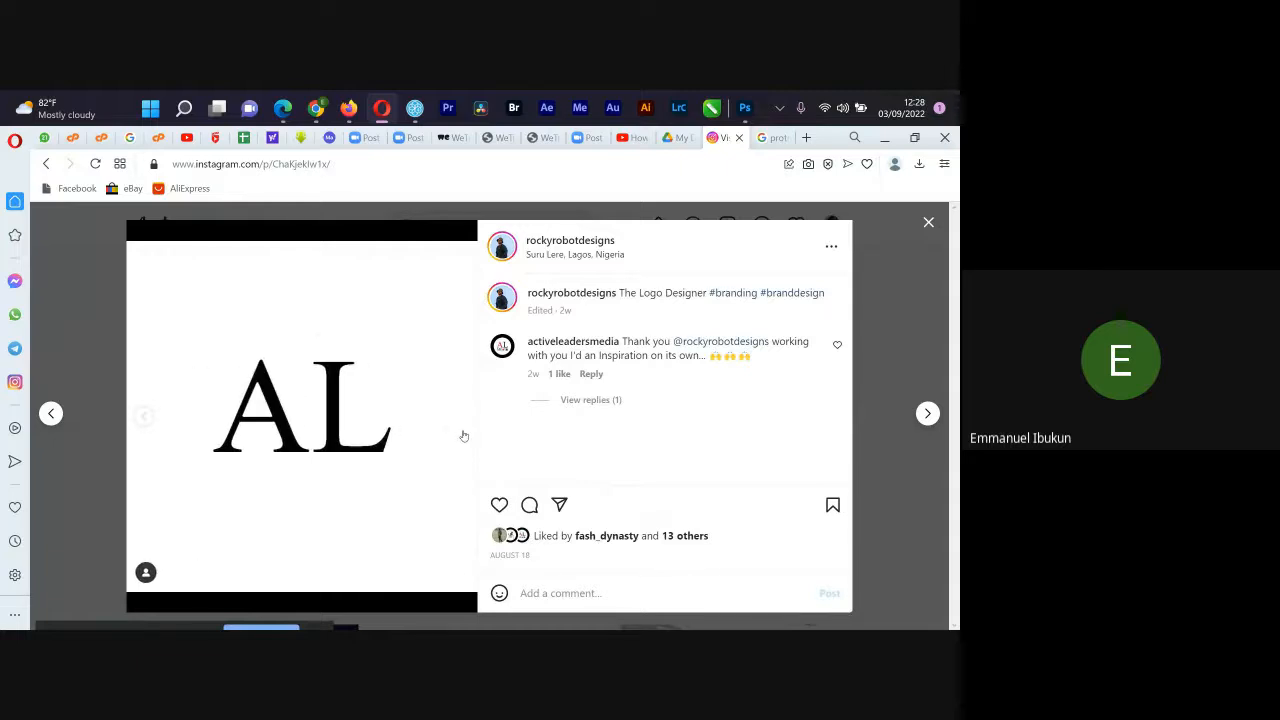
pyautogui.click(144, 421)
pyautogui.click(144, 421)
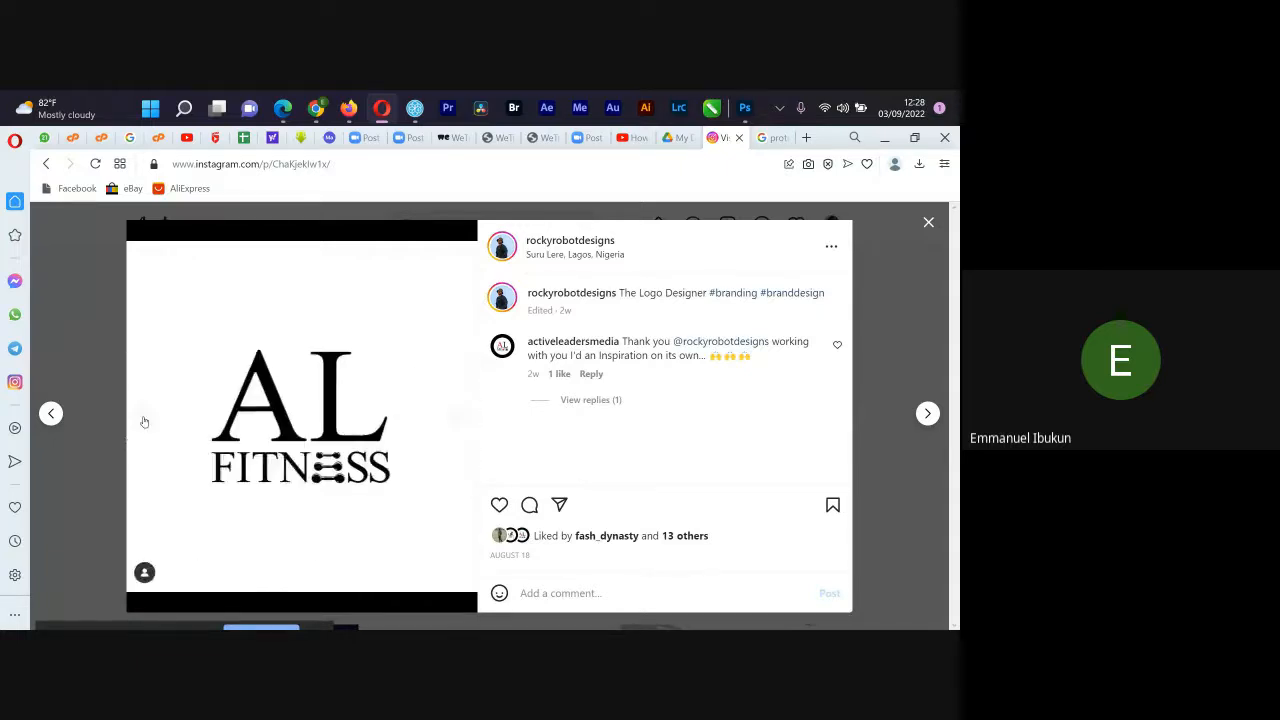
pyautogui.click(144, 421)
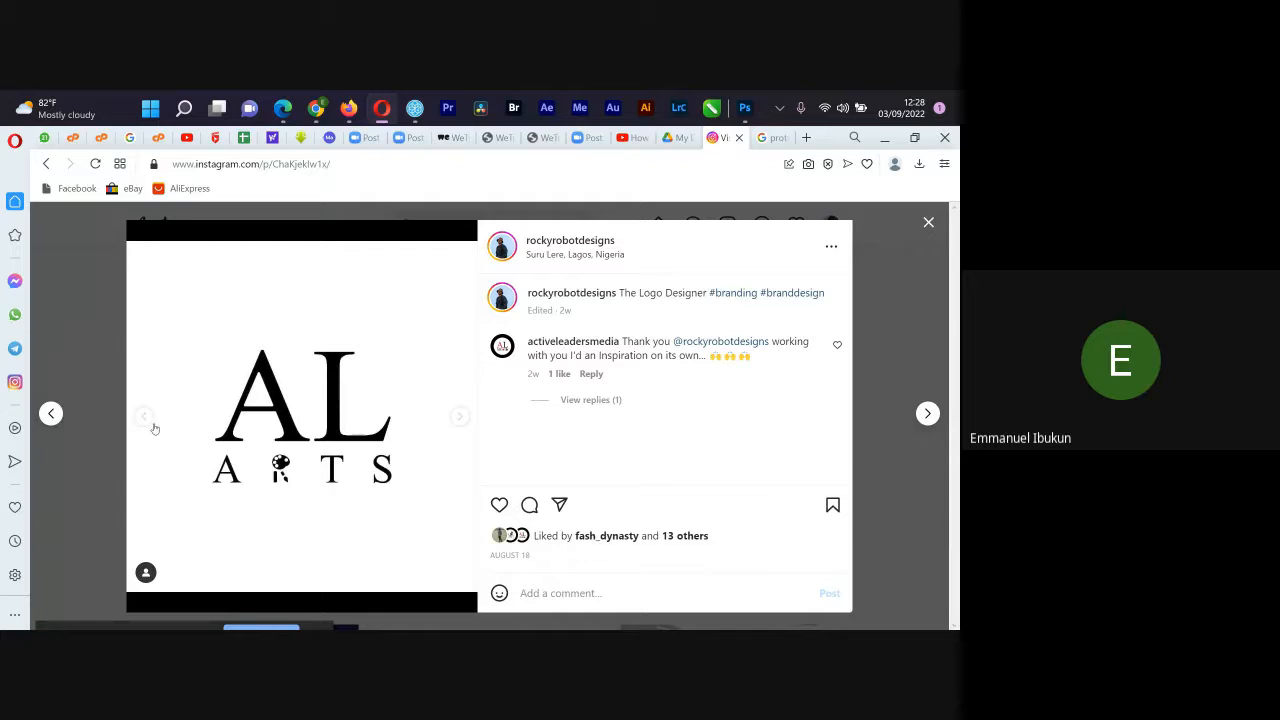
pyautogui.click(150, 422)
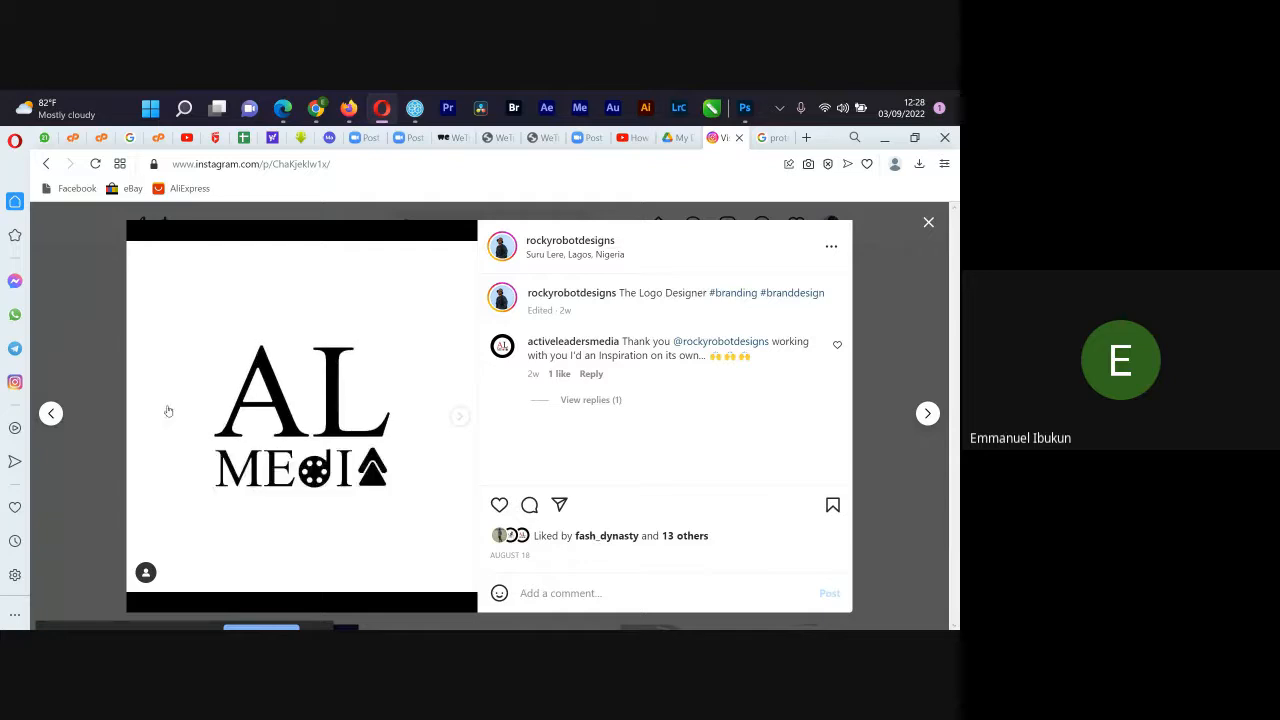
pyautogui.click(929, 223)
# Step: View the "Get Fit, Stay Inspired" fitness poster post and its second slide, and close it
pyautogui.scroll(-5, 538, 455)
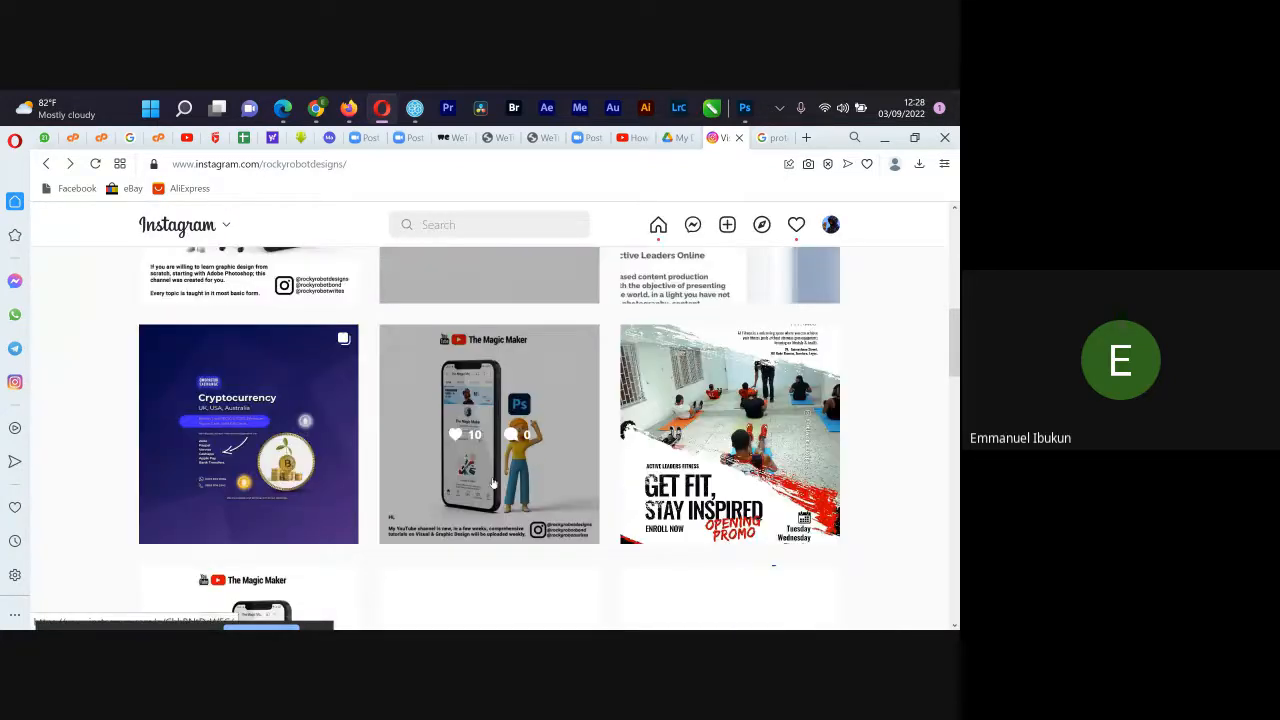
pyautogui.click(771, 490)
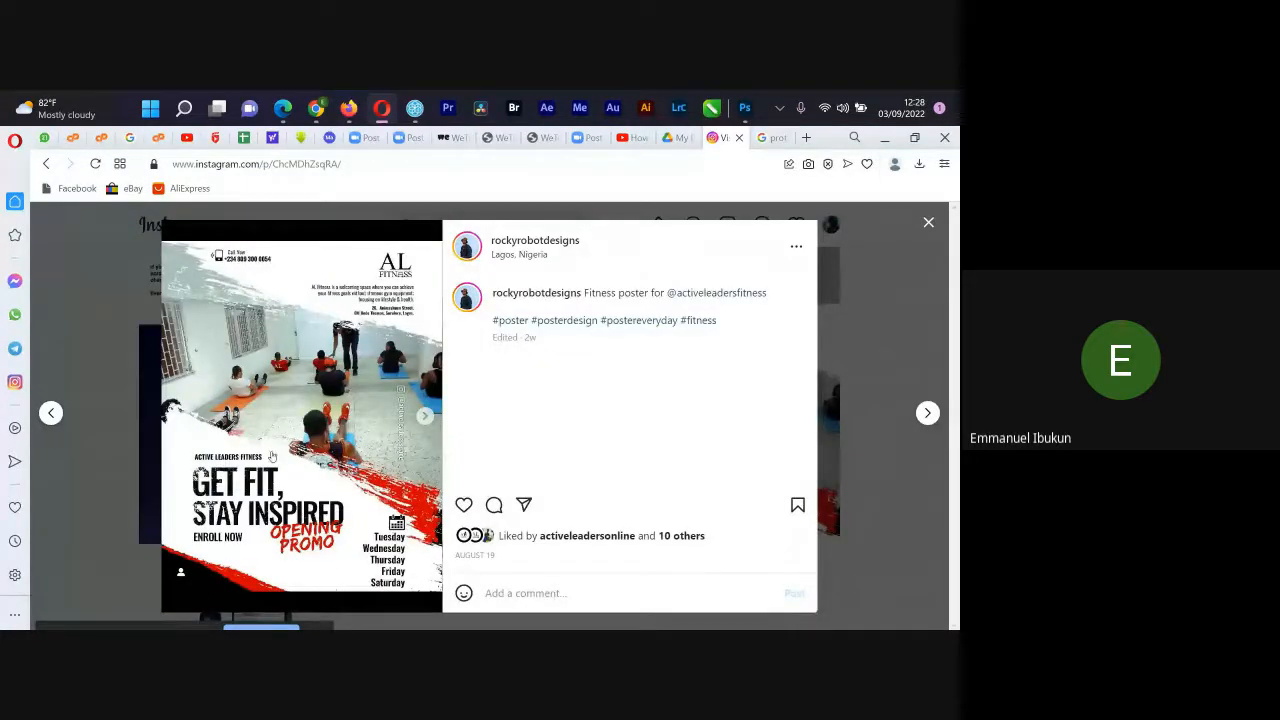
pyautogui.click(425, 418)
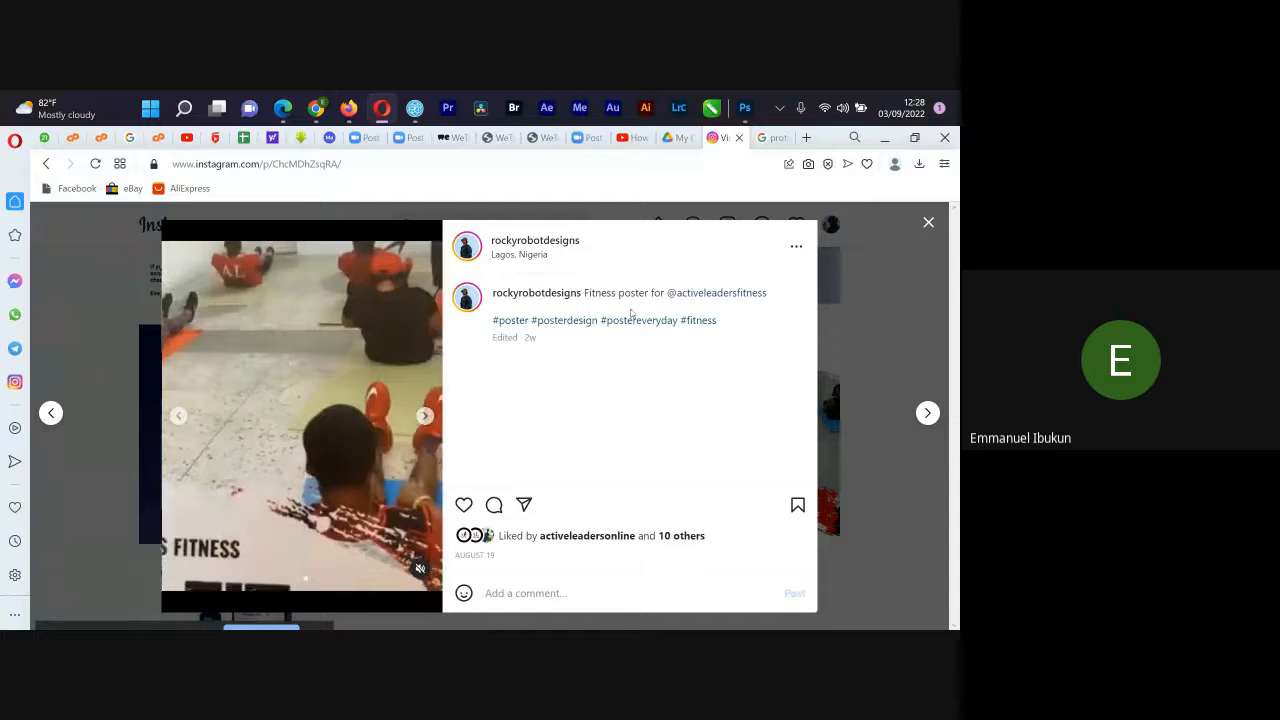
pyautogui.click(924, 225)
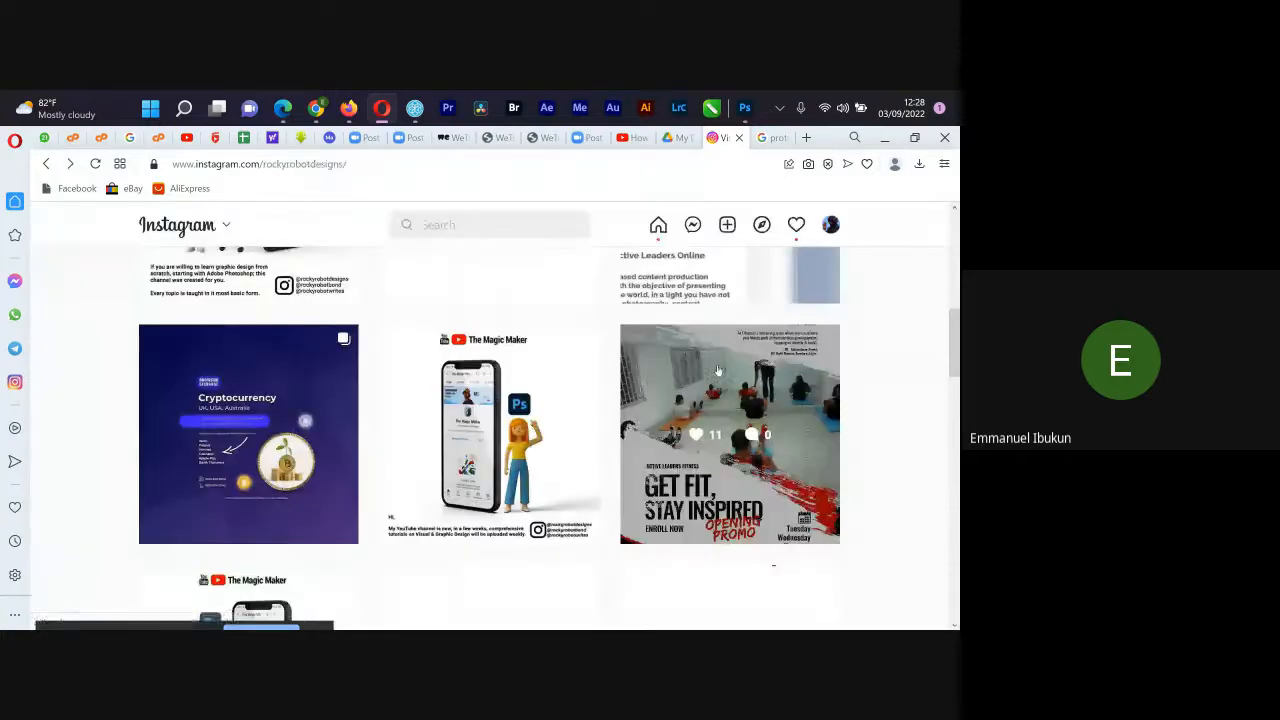
# Step: View the Magic the Maker logo post farther down the profile and close it
pyautogui.scroll(-3, 644, 432)
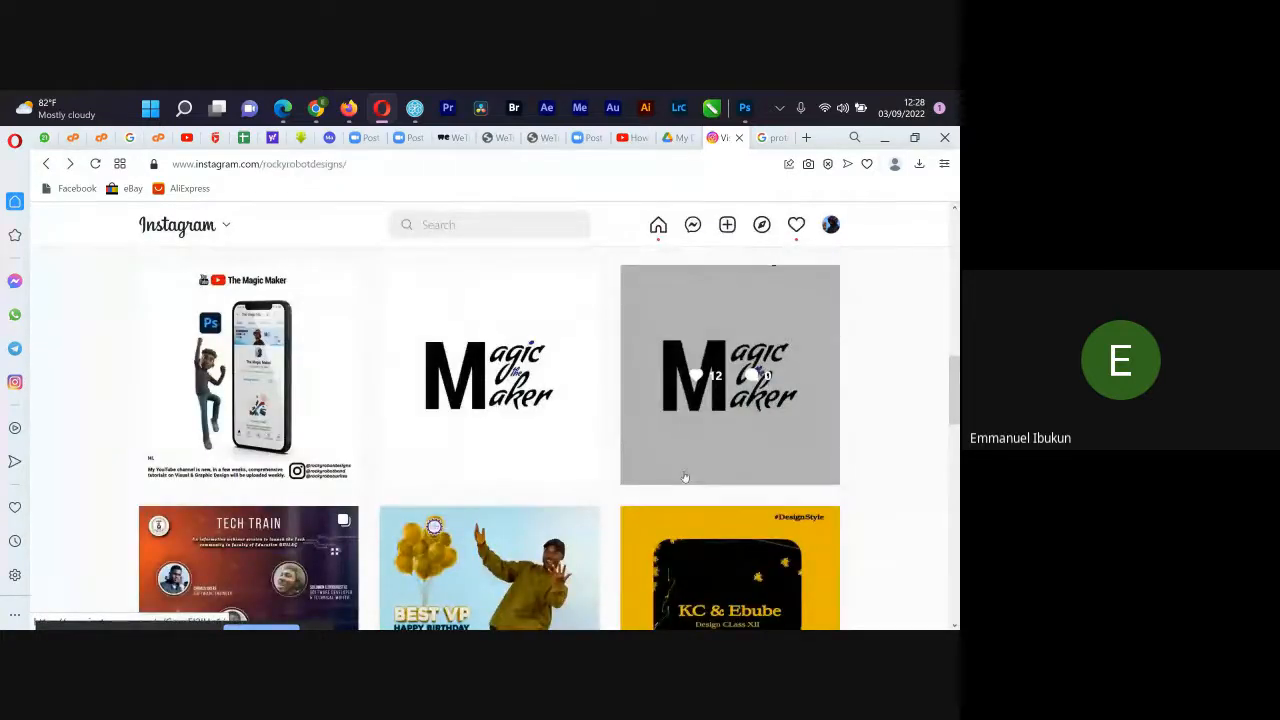
pyautogui.click(385, 389)
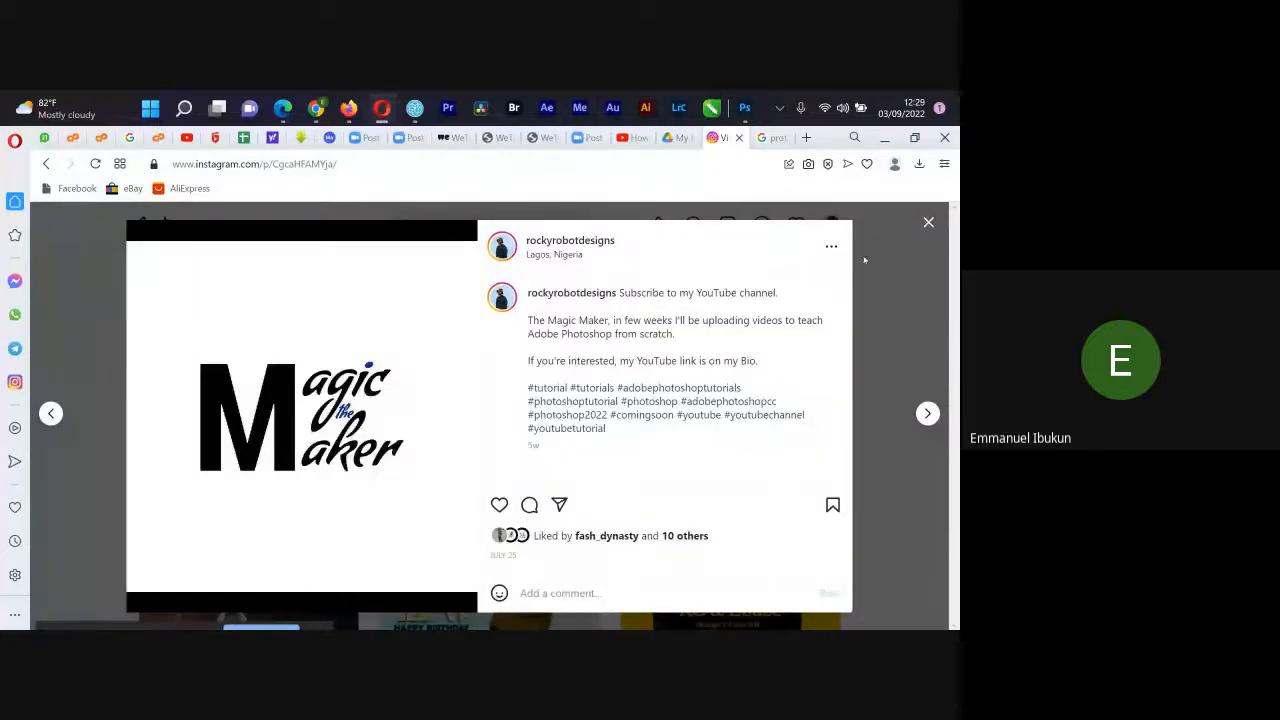
pyautogui.click(929, 223)
# Step: View the "Fashion Sale" hoodie poster and the "We Are A Tech. School" poster in turn, closing each post
pyautogui.scroll(-3, 510, 380)
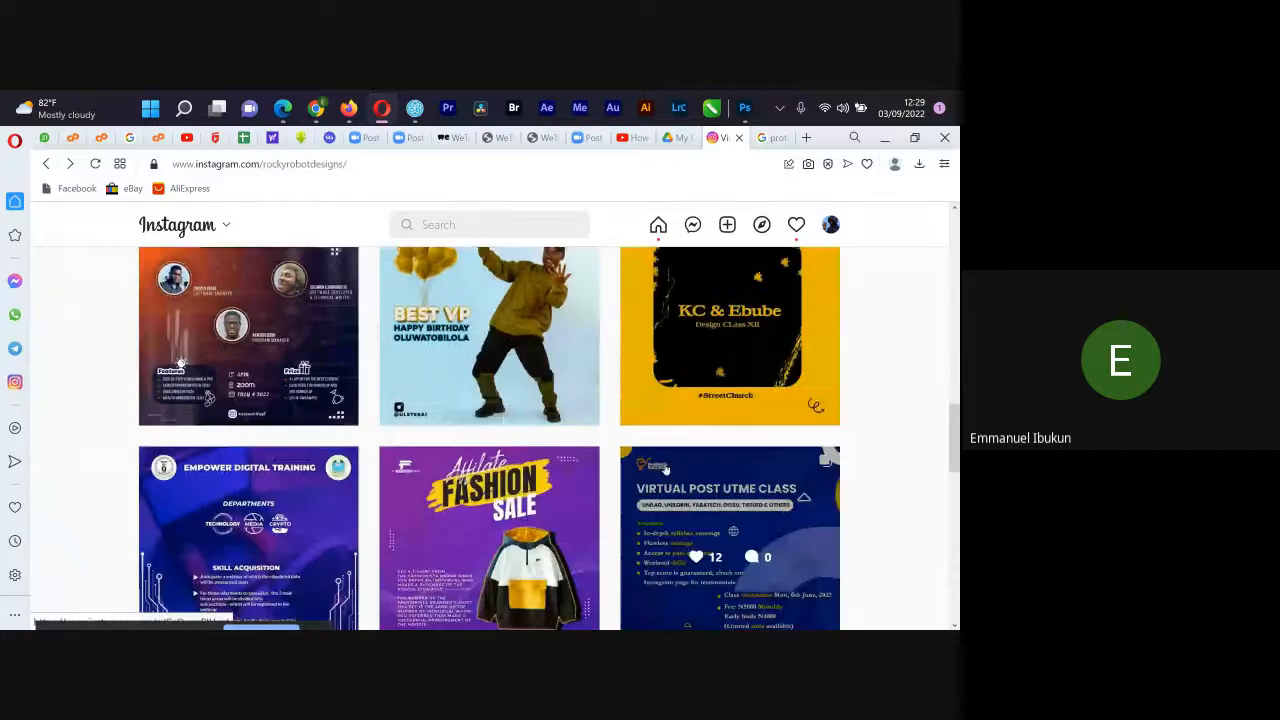
pyautogui.scroll(-3, 666, 469)
pyautogui.click(410, 461)
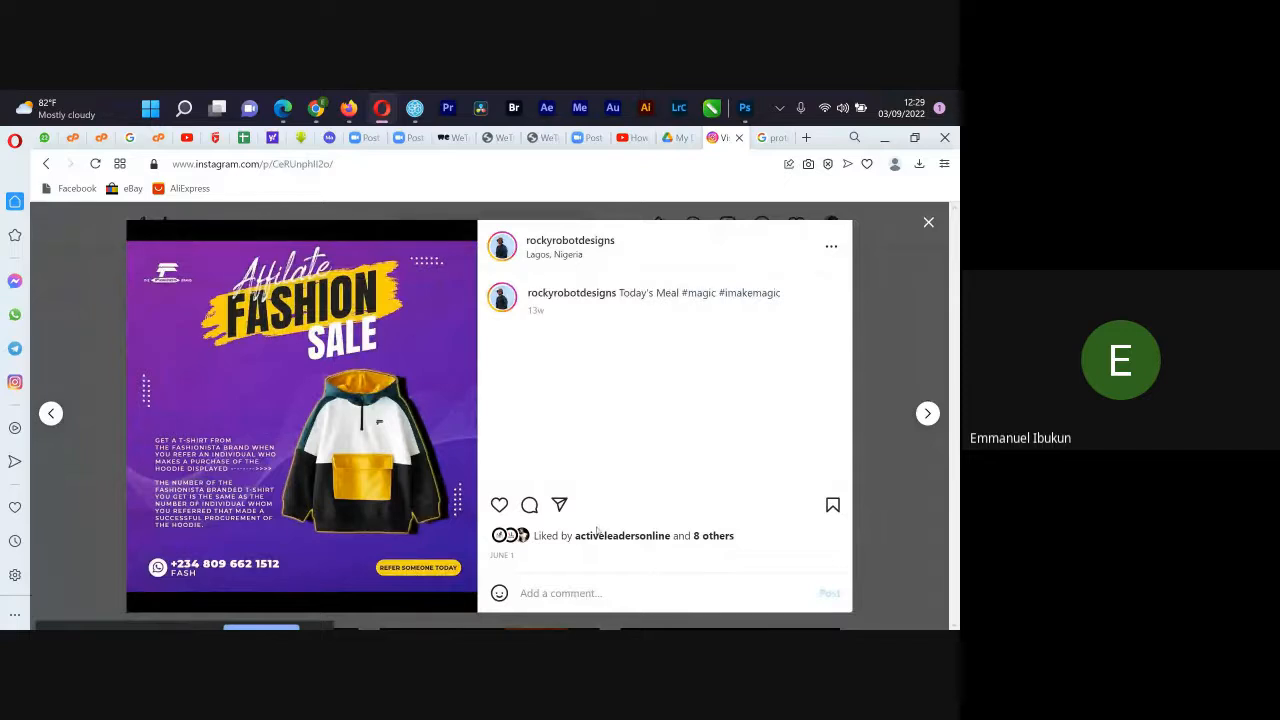
pyautogui.click(928, 222)
pyautogui.click(486, 506)
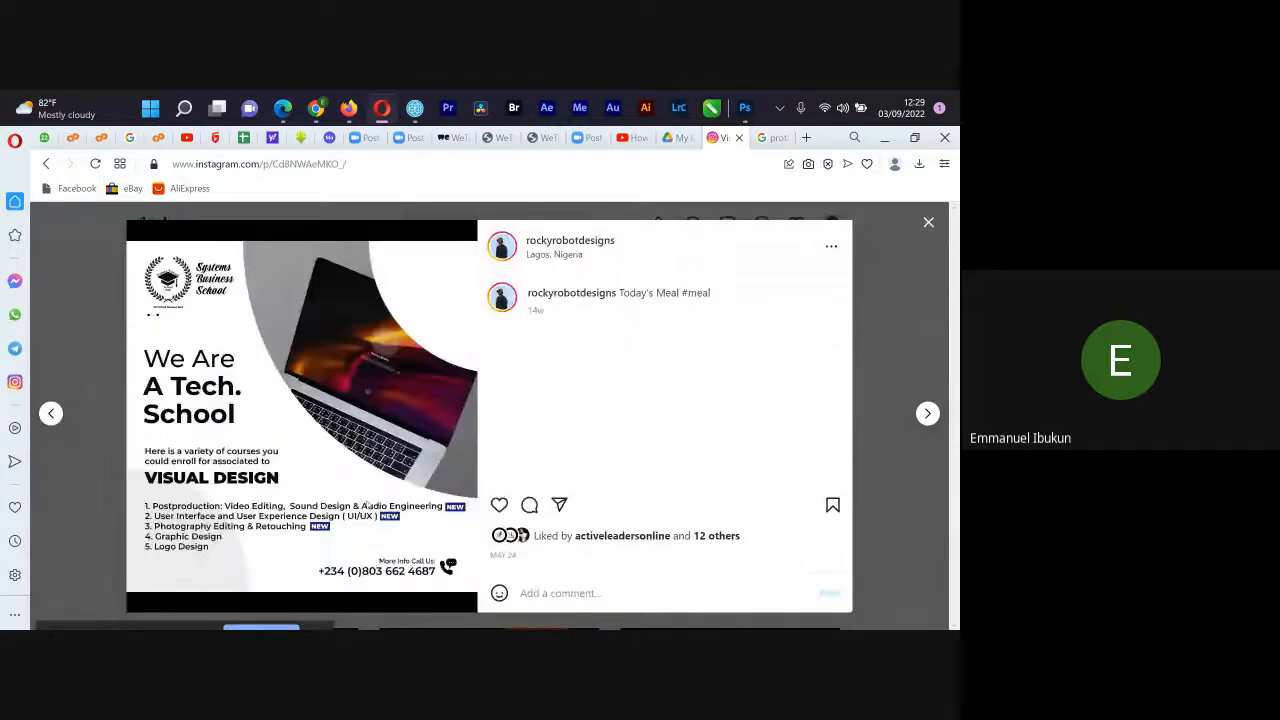
pyautogui.click(929, 224)
# Step: View the Certificate of Achievement design among the older posts and close it
pyautogui.scroll(-10, 631, 402)
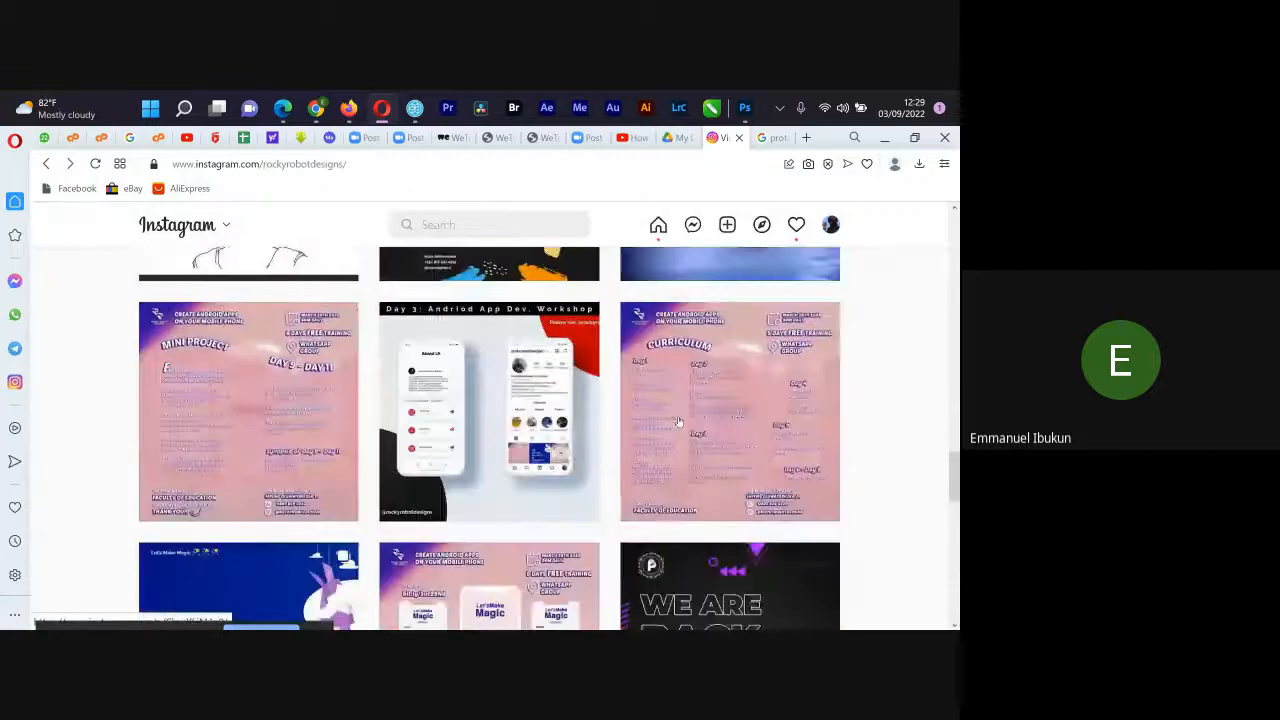
pyautogui.scroll(-5, 684, 426)
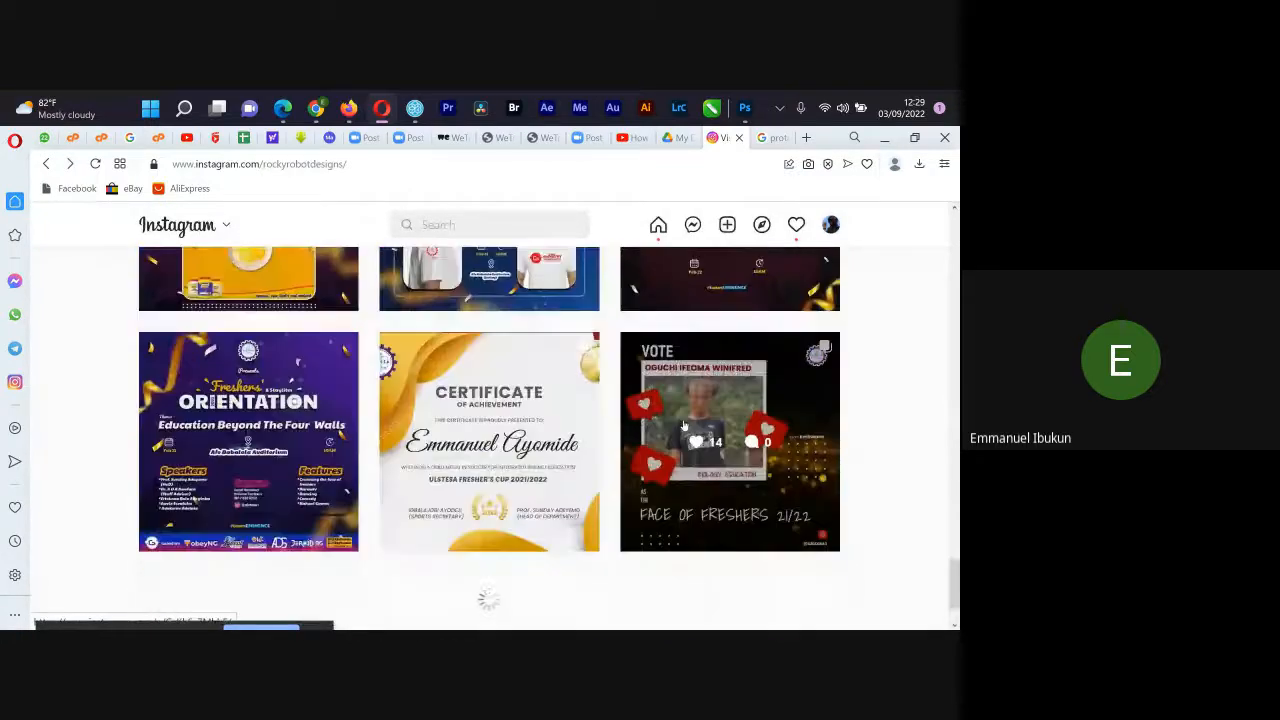
pyautogui.click(509, 445)
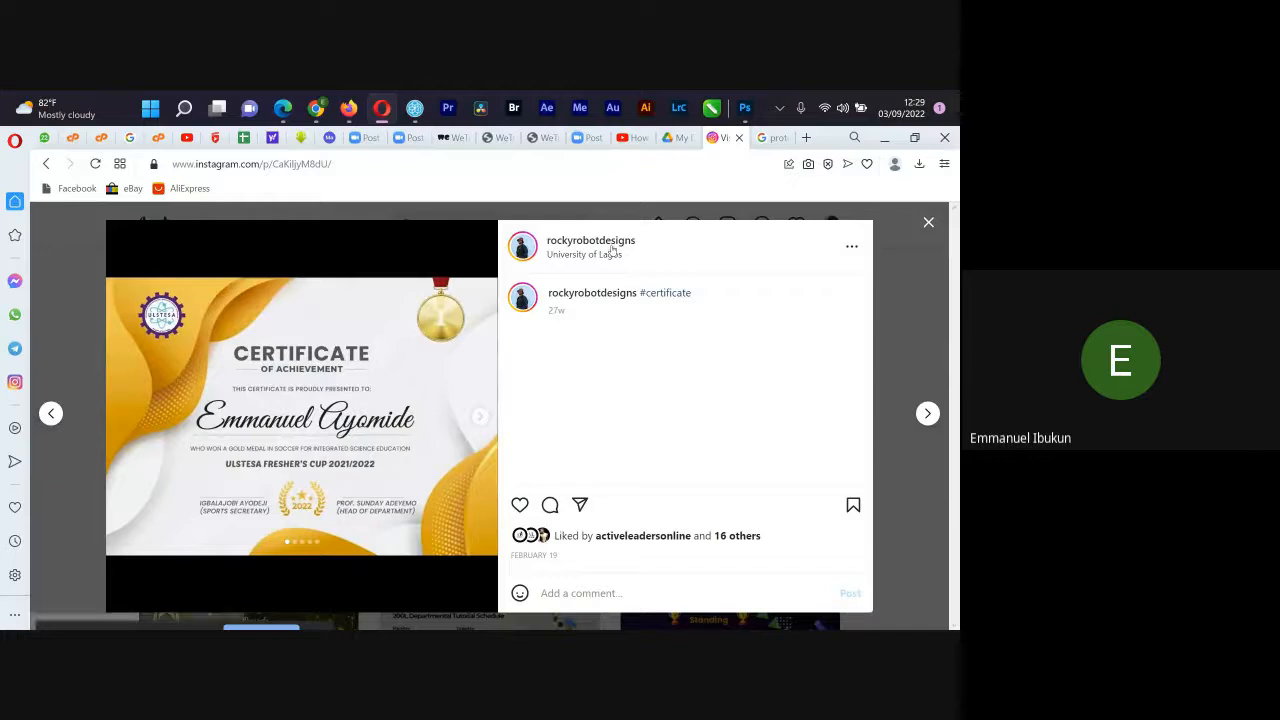
pyautogui.click(929, 222)
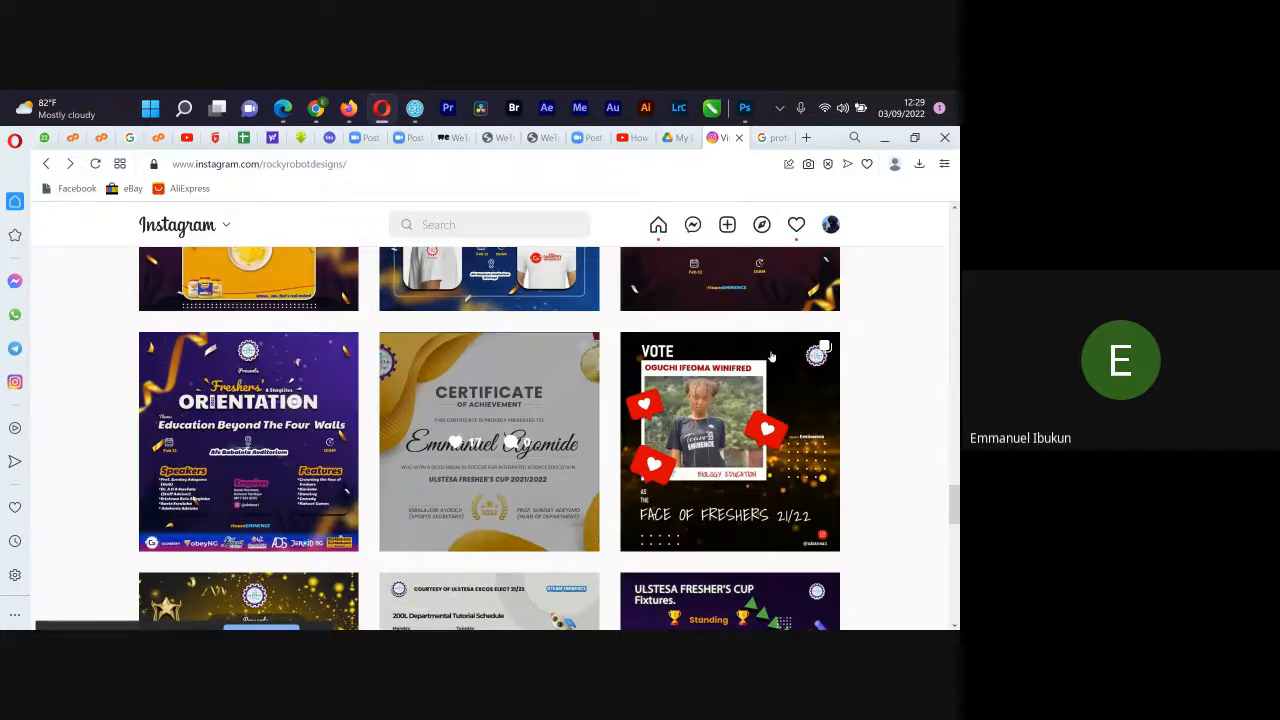
# Step: View the slides of the "ULSTESA Fresher's Cup Fixtures" post, from the Basket Ball final to the C.O.D fixtures, and close it
pyautogui.scroll(-5, 771, 356)
pyautogui.click(330, 400)
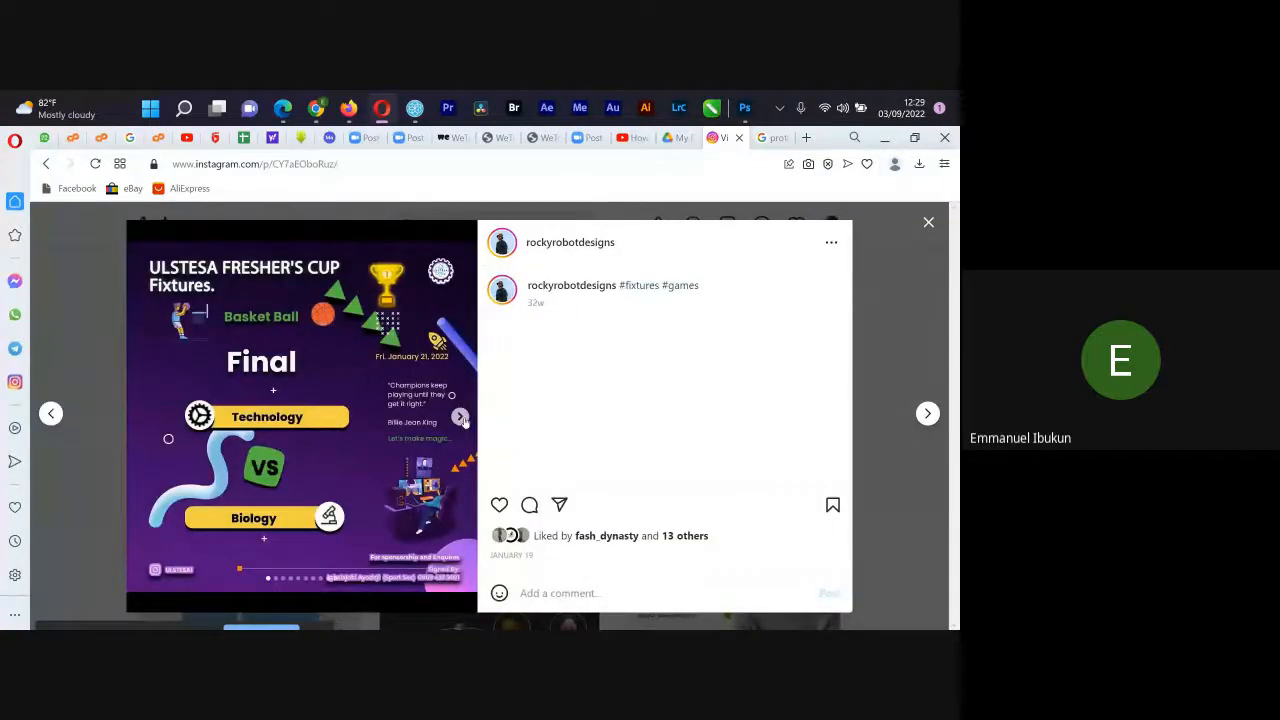
pyautogui.click(462, 419)
pyautogui.click(462, 419)
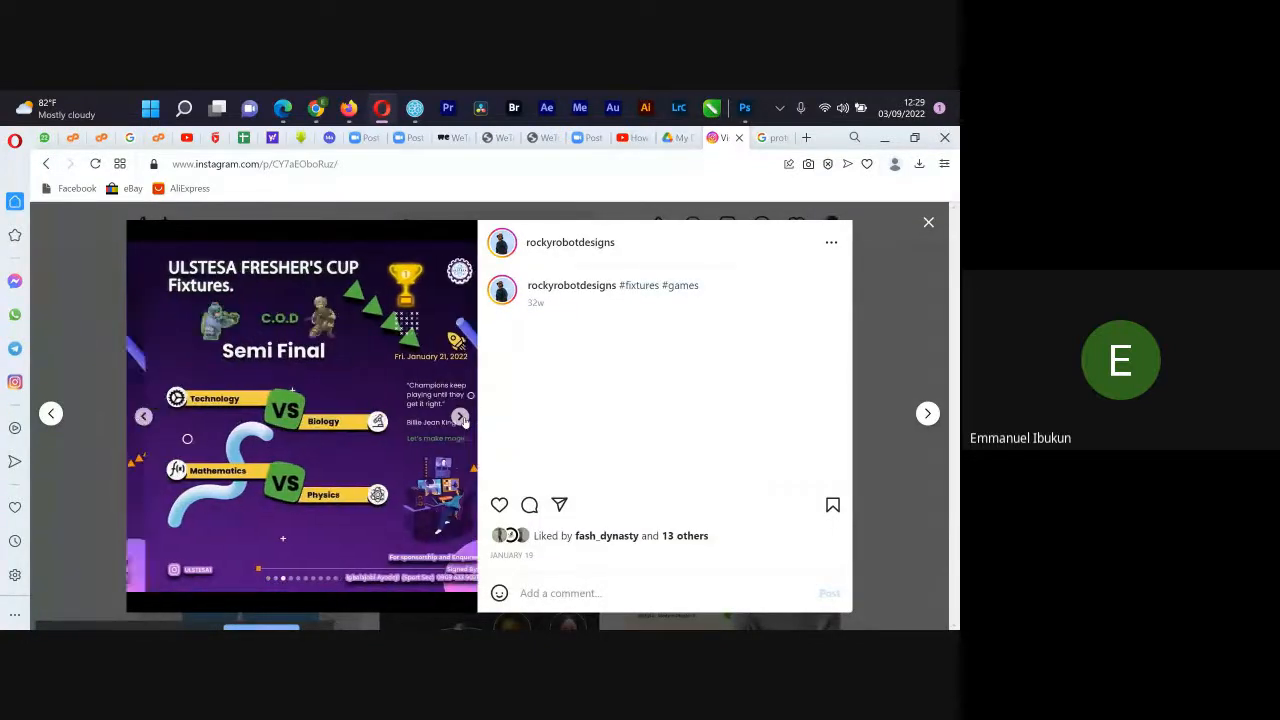
pyautogui.click(462, 419)
pyautogui.click(462, 419)
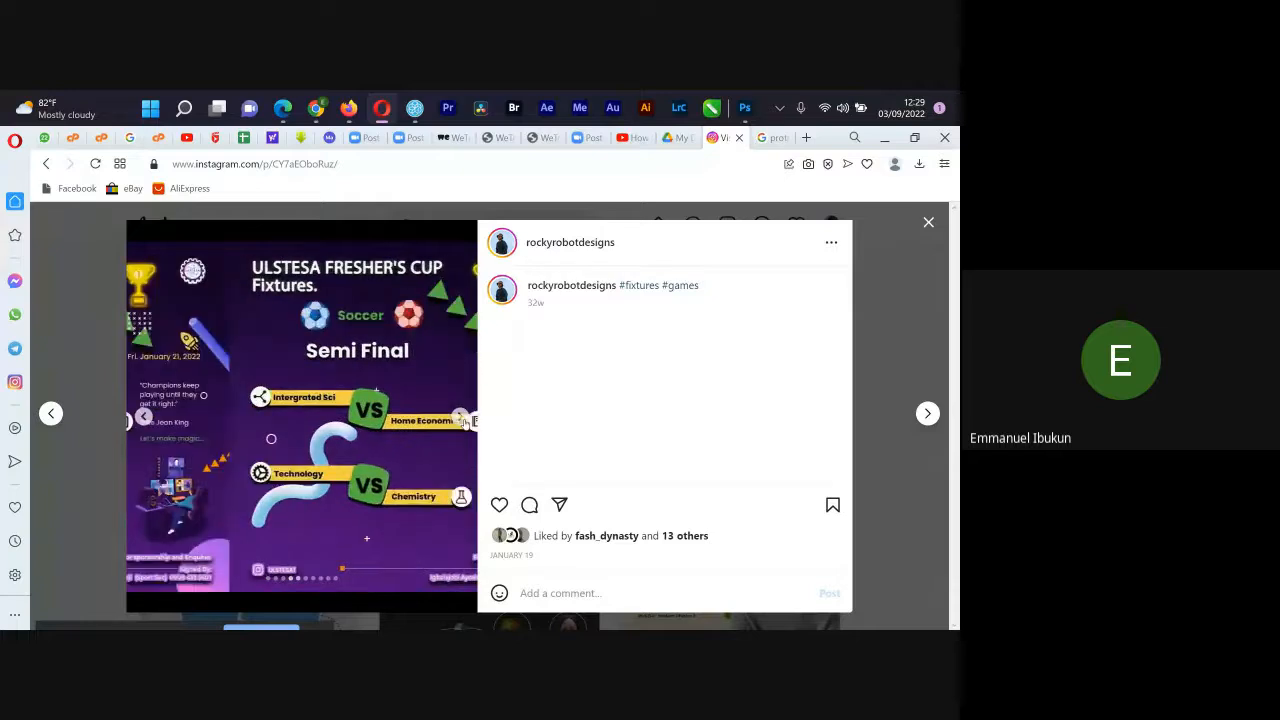
pyautogui.click(462, 419)
pyautogui.click(462, 419)
pyautogui.click(462, 419)
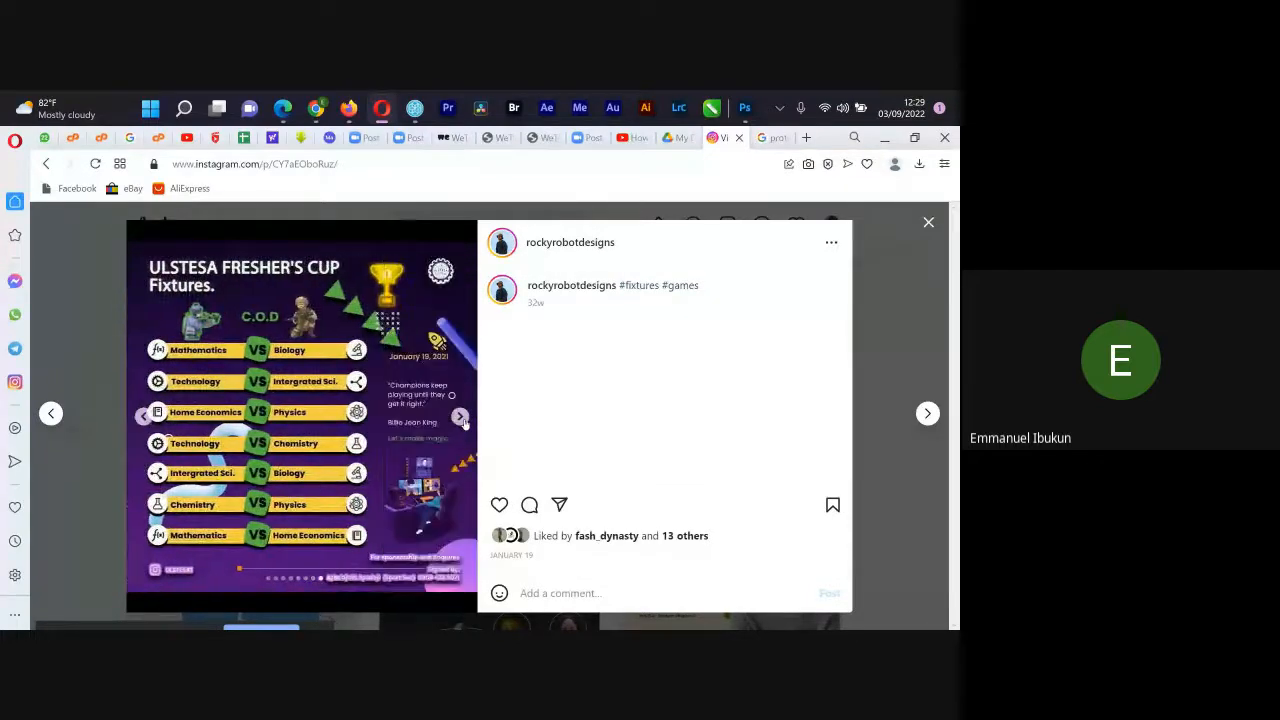
pyautogui.click(929, 224)
# Step: View the Connect 20 party flyer dated Sat 11 Dec among the older posts and close it
pyautogui.scroll(-3, 738, 411)
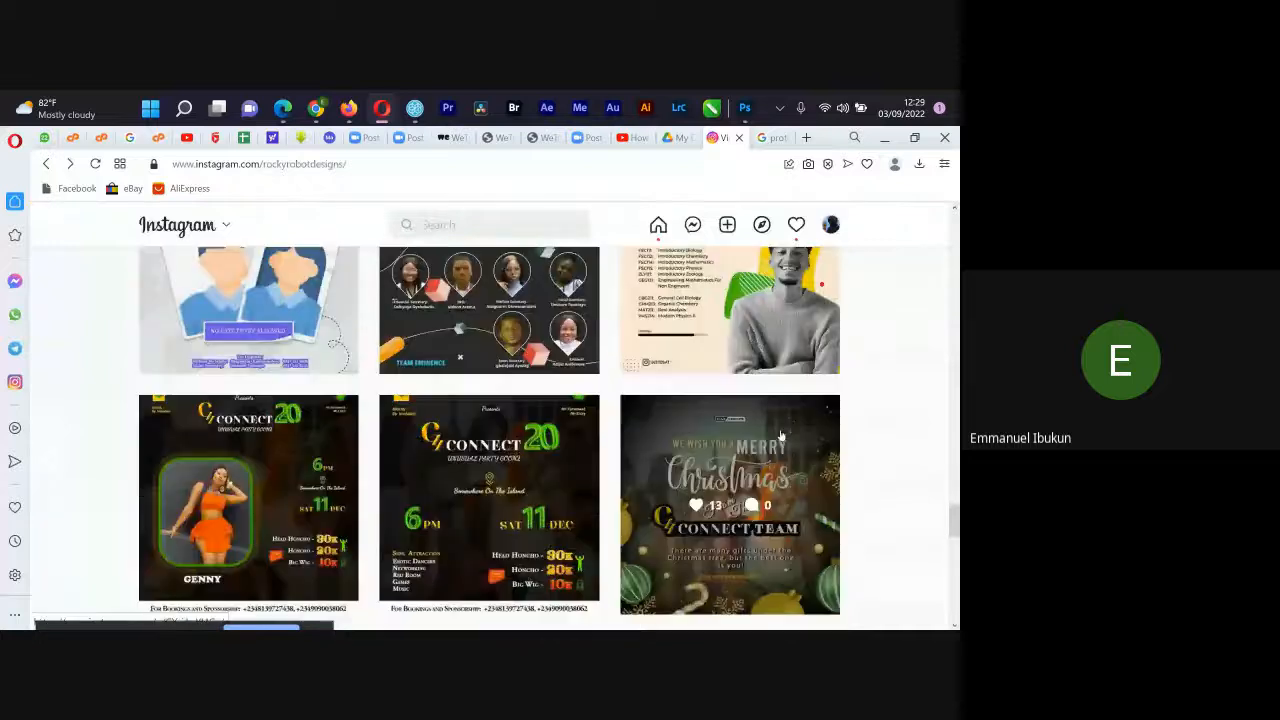
pyautogui.scroll(3, 738, 411)
pyautogui.scroll(-5, 567, 432)
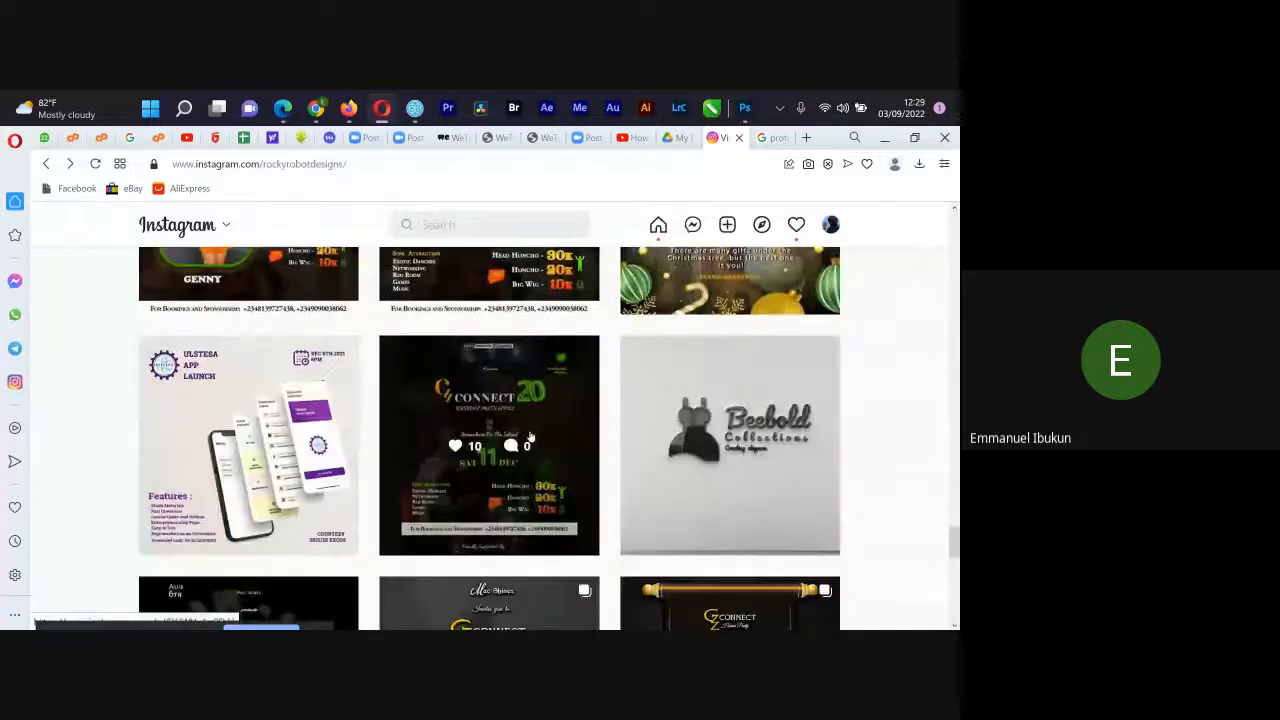
pyautogui.click(567, 432)
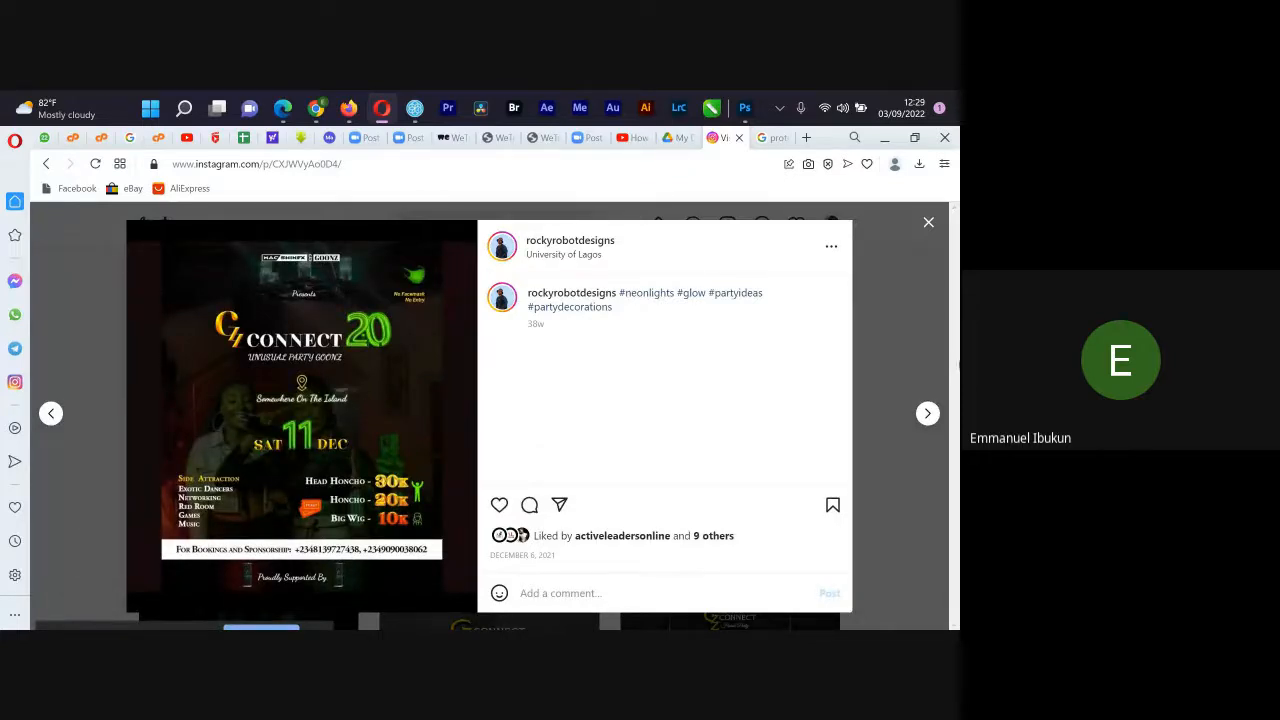
pyautogui.click(928, 223)
# Step: Search Instagram for "rockyrobo" and open the rockyrobotwrites profile
pyautogui.scroll(-5, 787, 379)
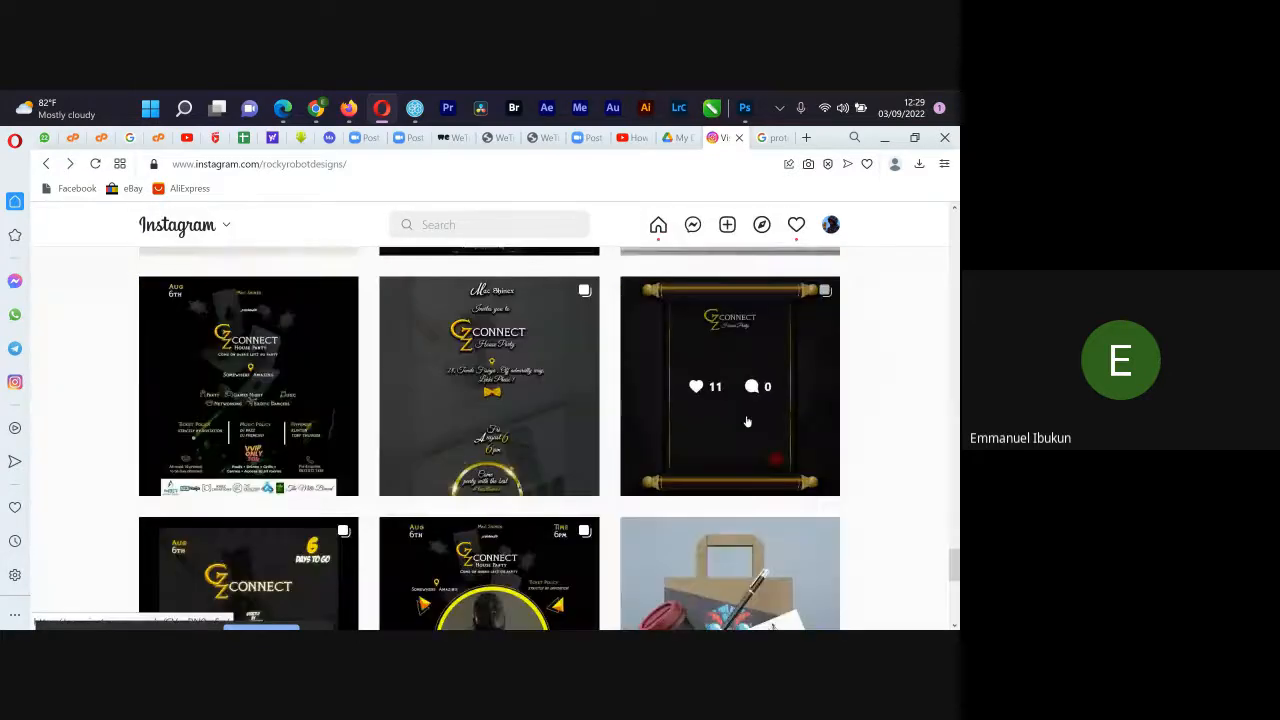
pyautogui.scroll(-5, 747, 421)
pyautogui.click(488, 222)
pyautogui.write('ro')
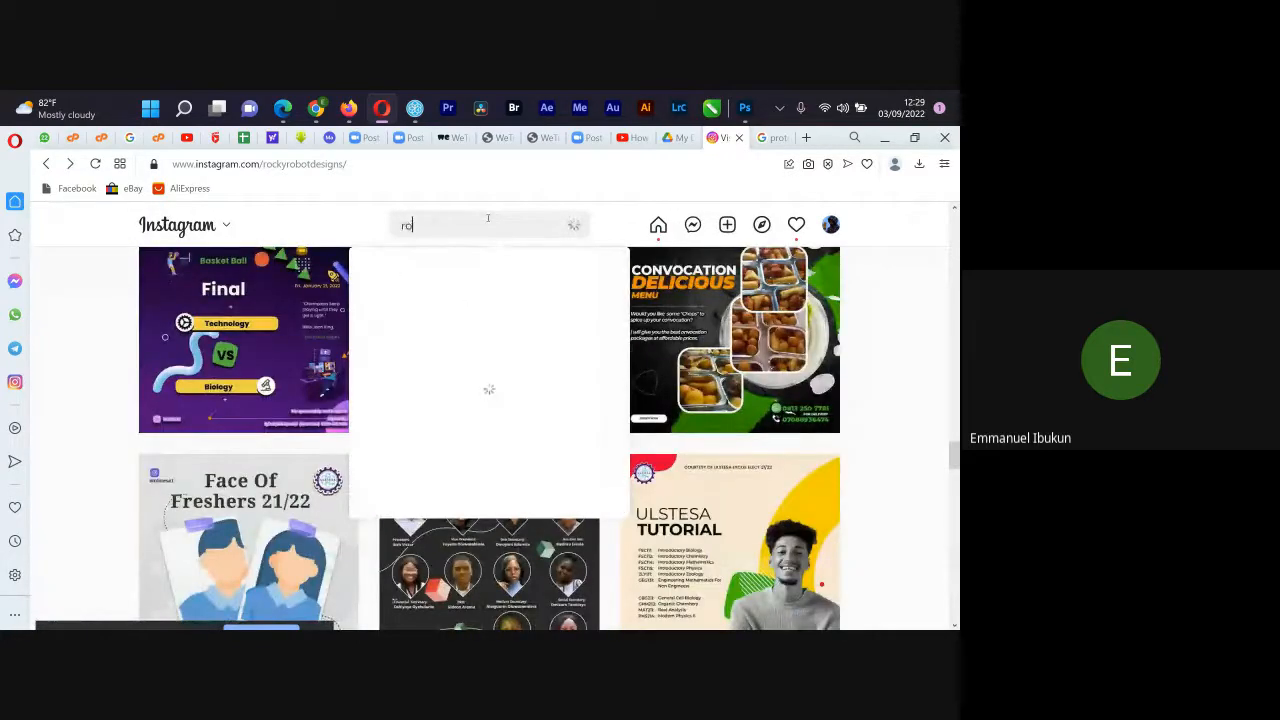
pyautogui.write('ckuy=')
pyautogui.press('BackSpace')
pyautogui.press('BackSpace')
pyautogui.press('BackSpace')
pyautogui.write('yro')
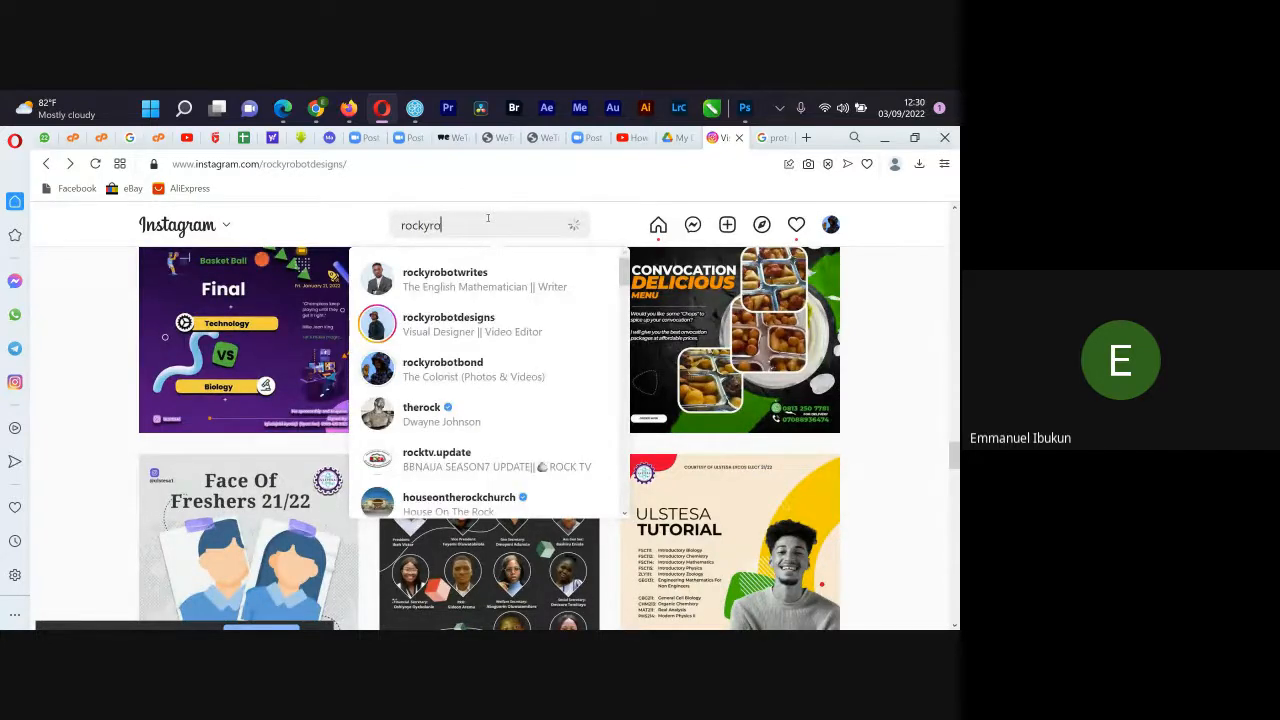
pyautogui.write('bo')
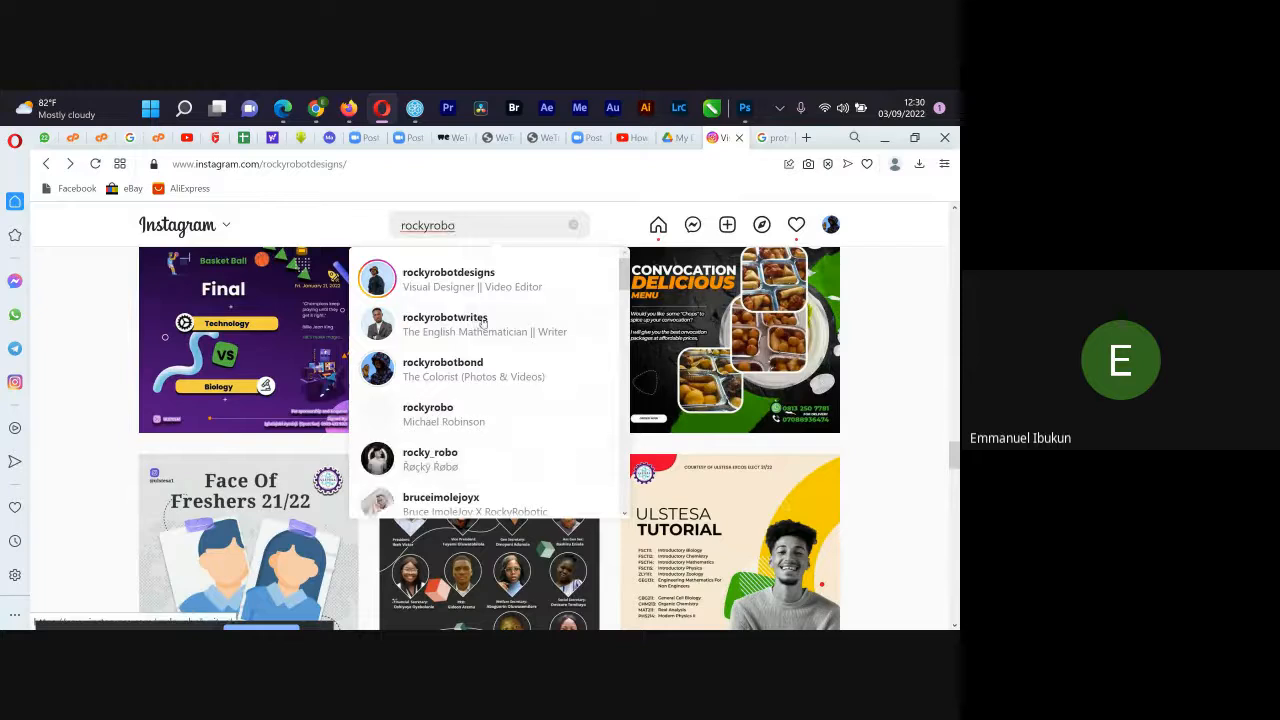
pyautogui.click(482, 321)
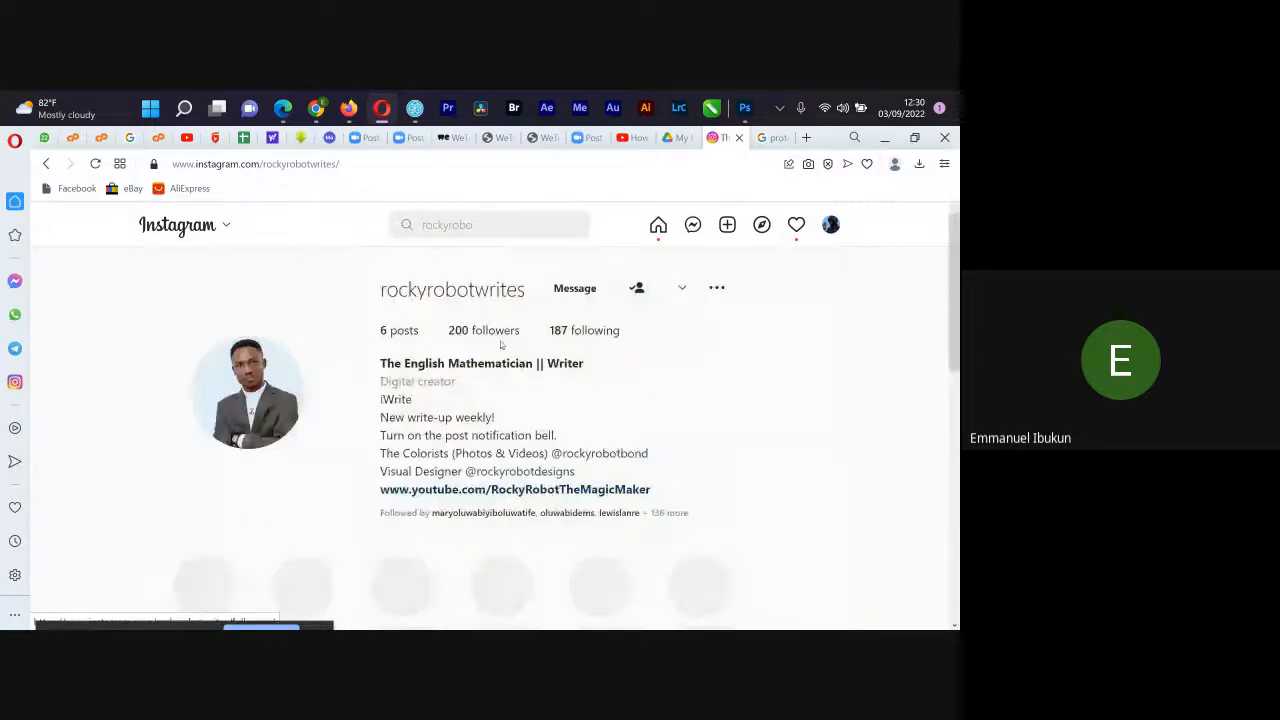
# Step: Open the "Keep Yourself Going" post on the rockyrobotwrites profile and view its slides from 01/09 to 04/09
pyautogui.scroll(-3, 791, 403)
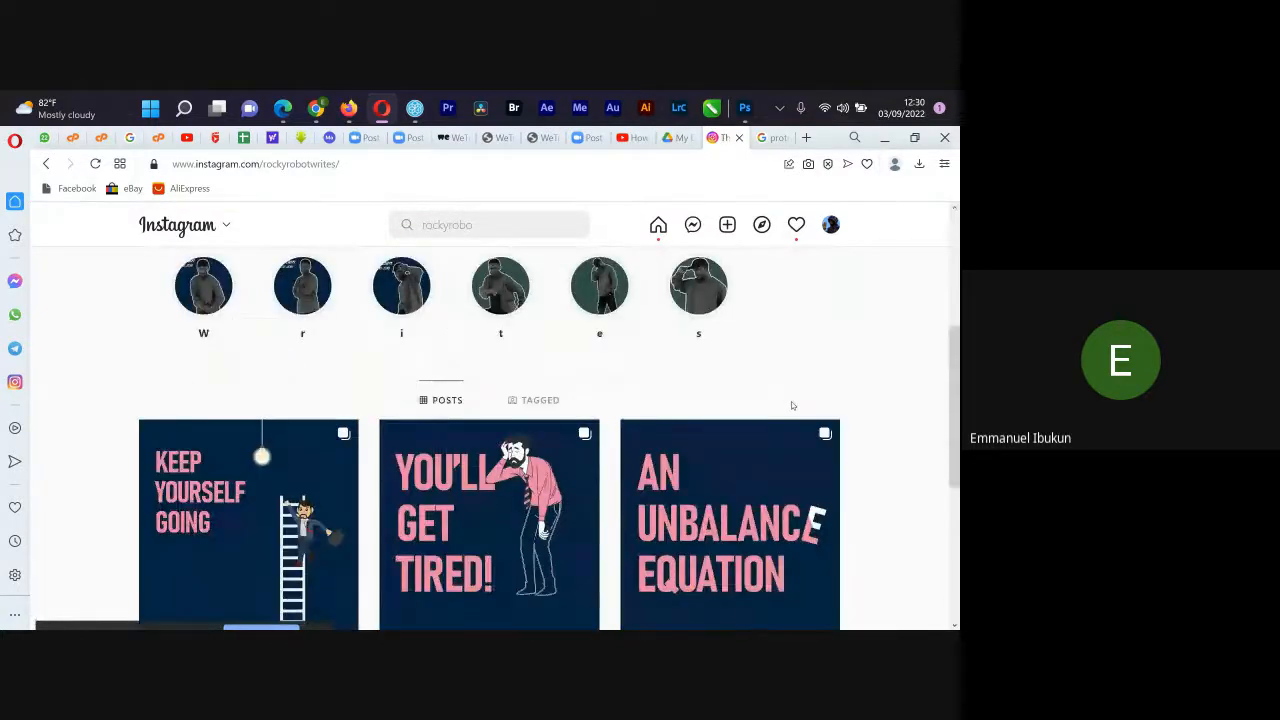
pyautogui.click(269, 578)
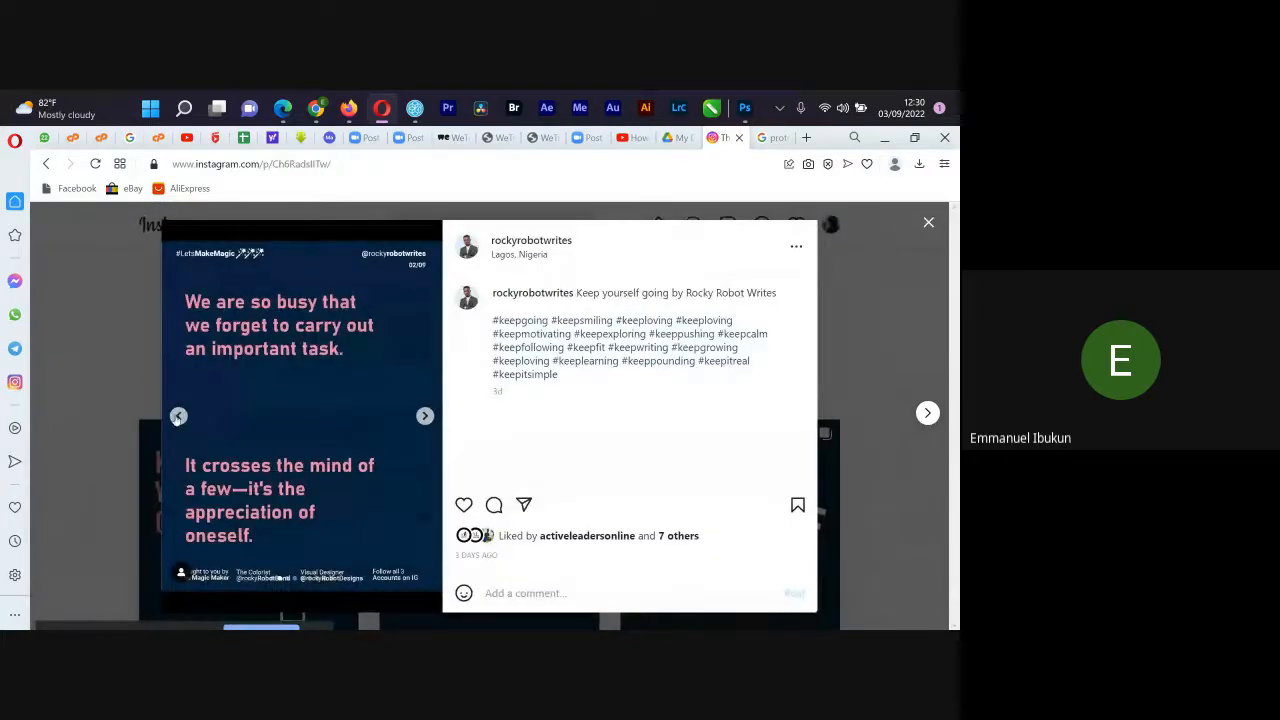
pyautogui.click(178, 415)
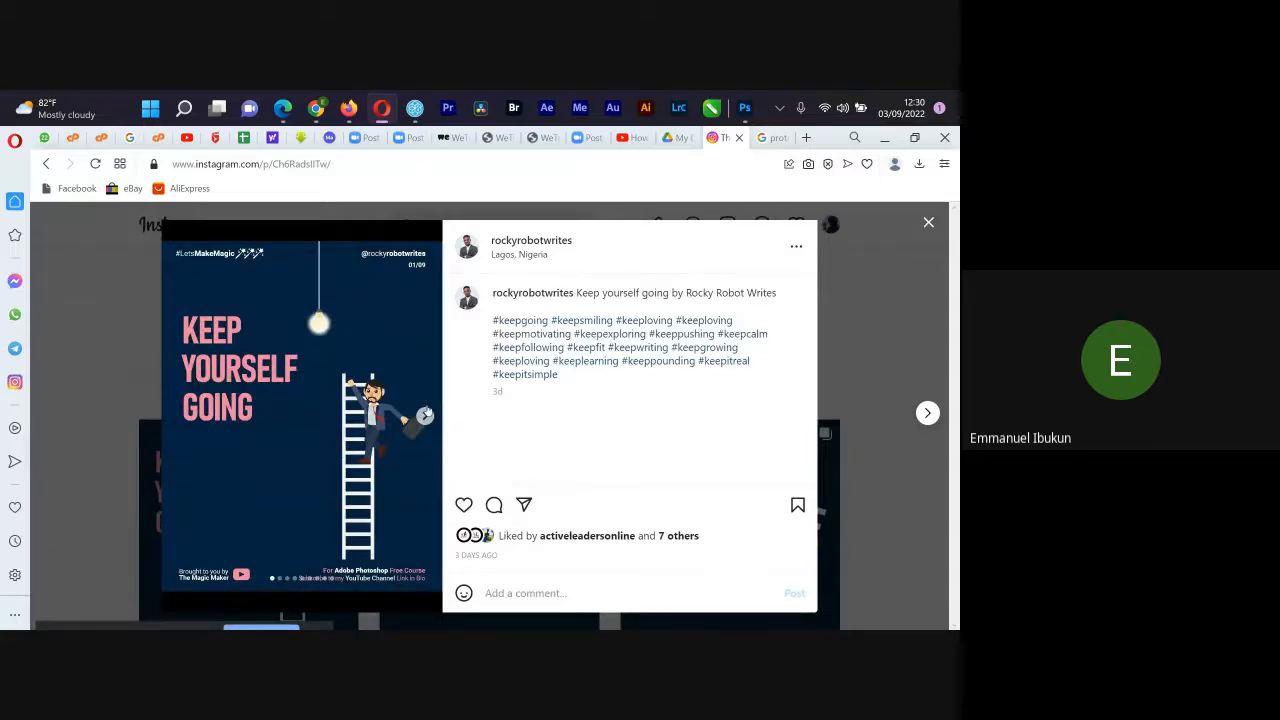
pyautogui.click(425, 414)
pyautogui.click(425, 414)
pyautogui.click(425, 414)
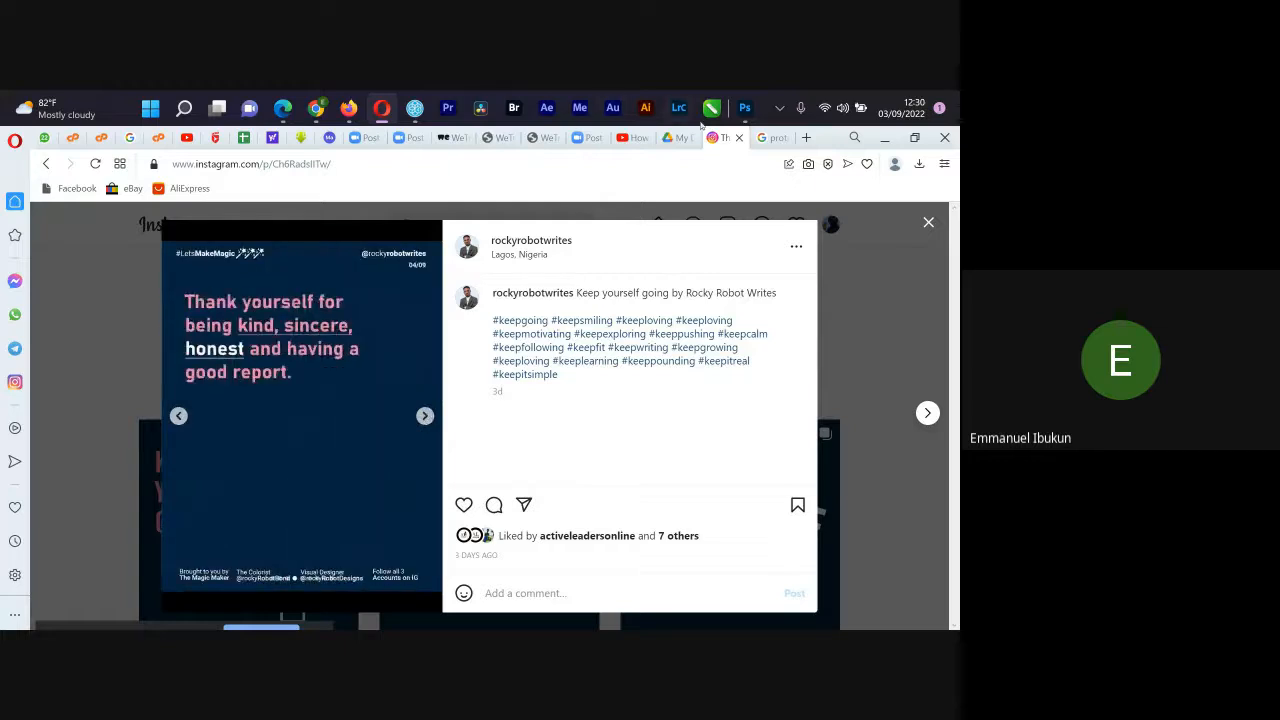
# Step: Switch to Photoshop and close the Preferences dialog
pyautogui.click(744, 108)
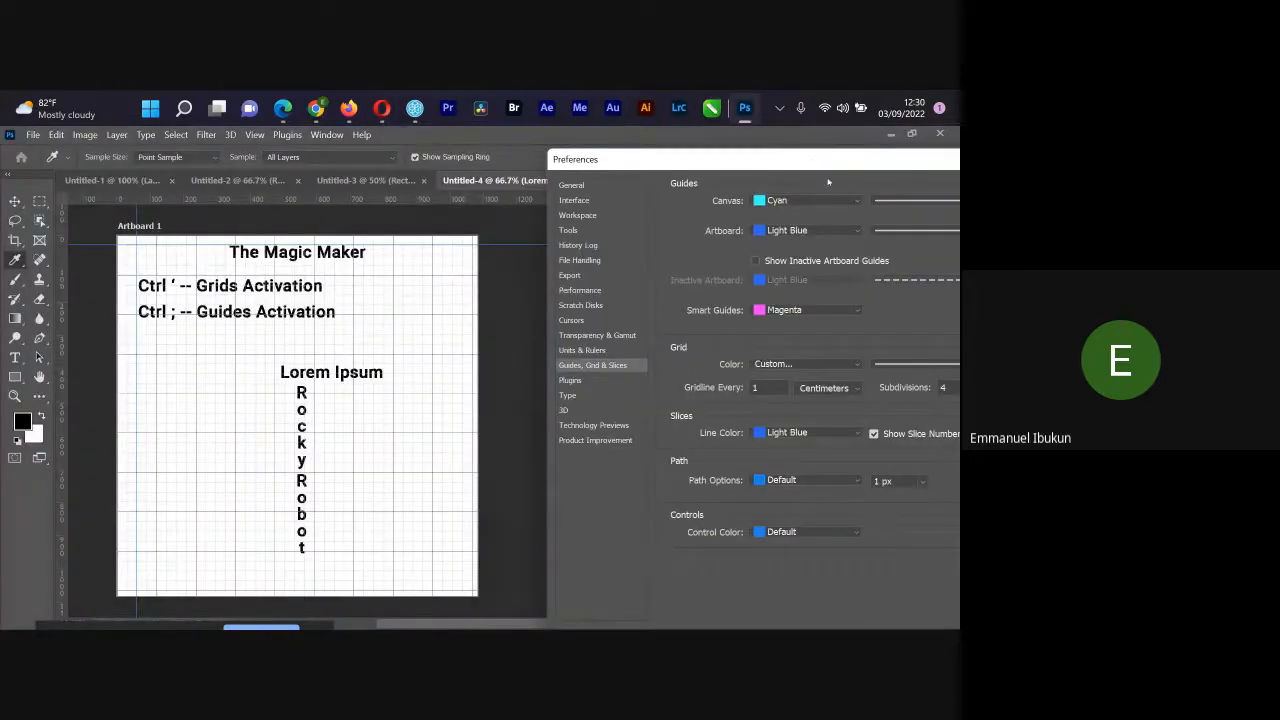
pyautogui.click(910, 238)
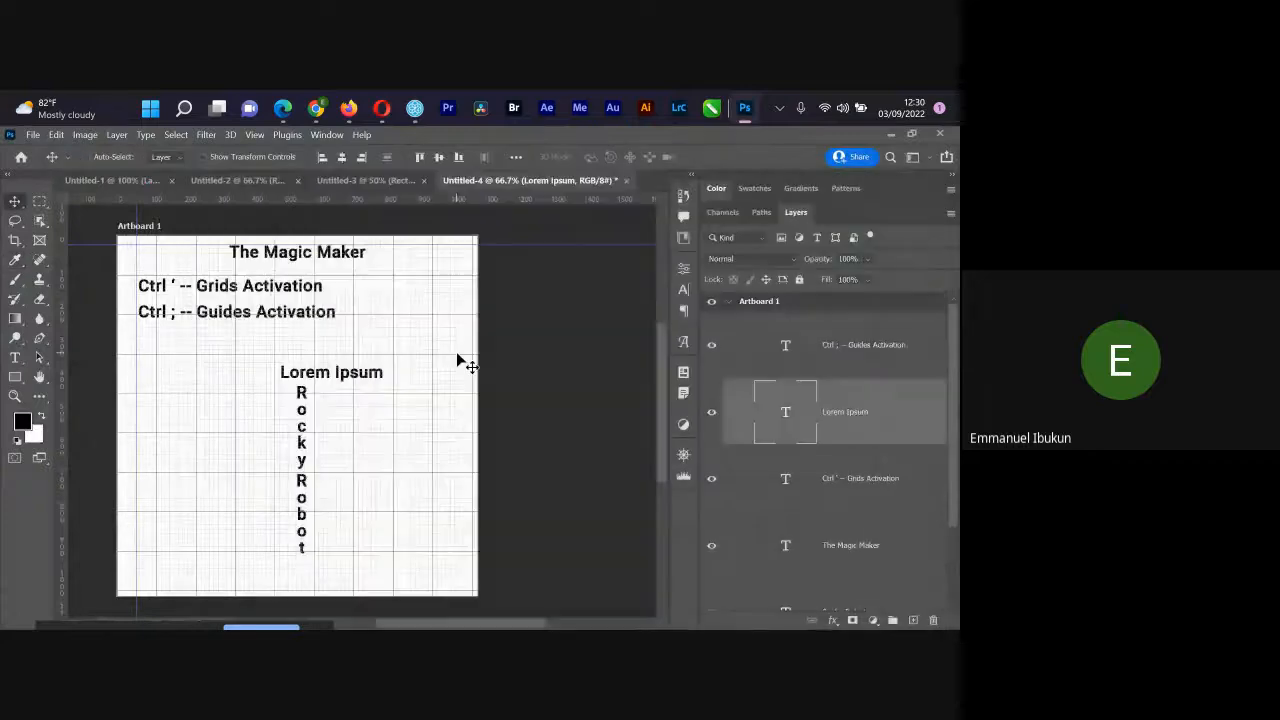
pyautogui.hotkey('ctrl', 'n')
pyautogui.press('Escape')
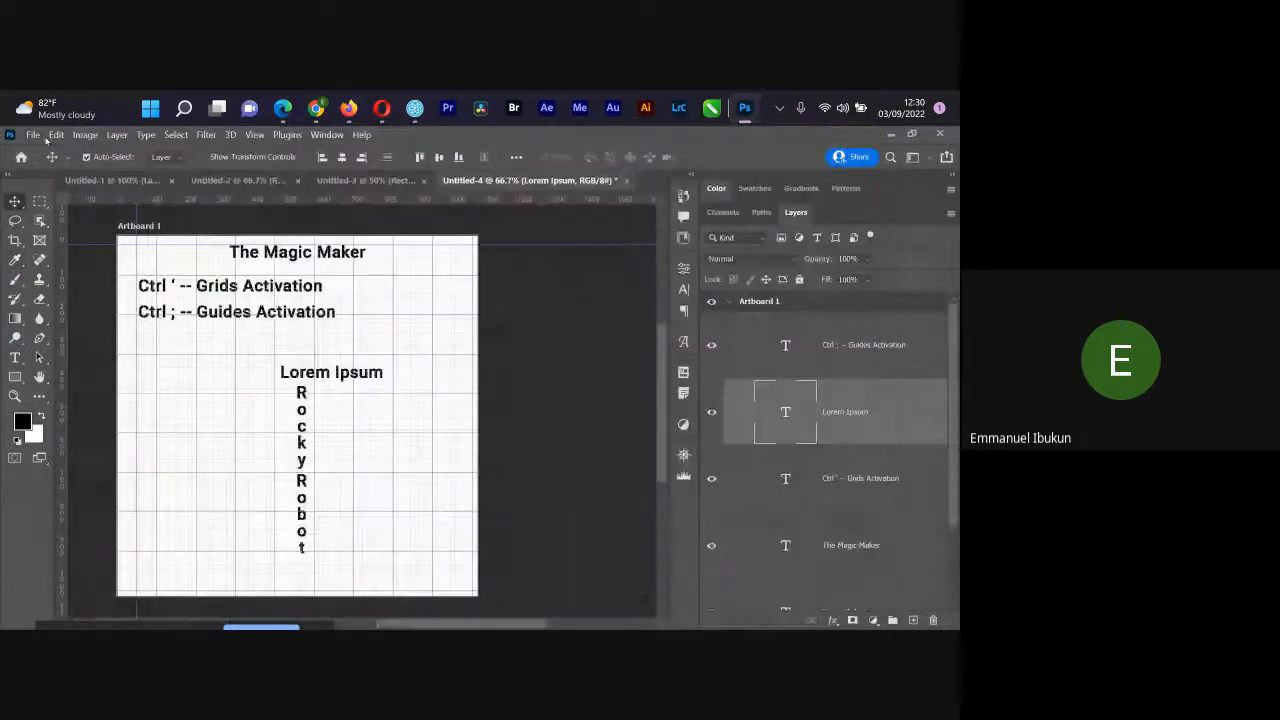
# Step: Open the recent file 006.psd and hide its grid and guides
pyautogui.click(34, 134)
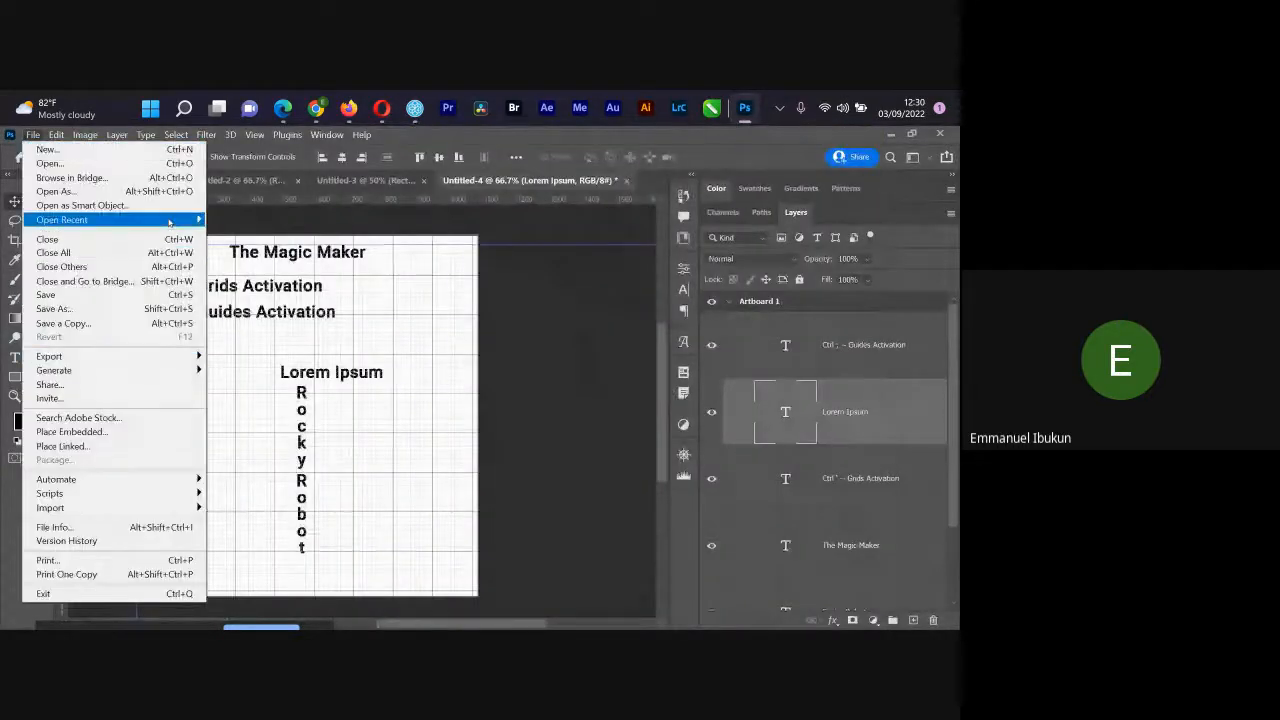
pyautogui.moveTo(170, 222)
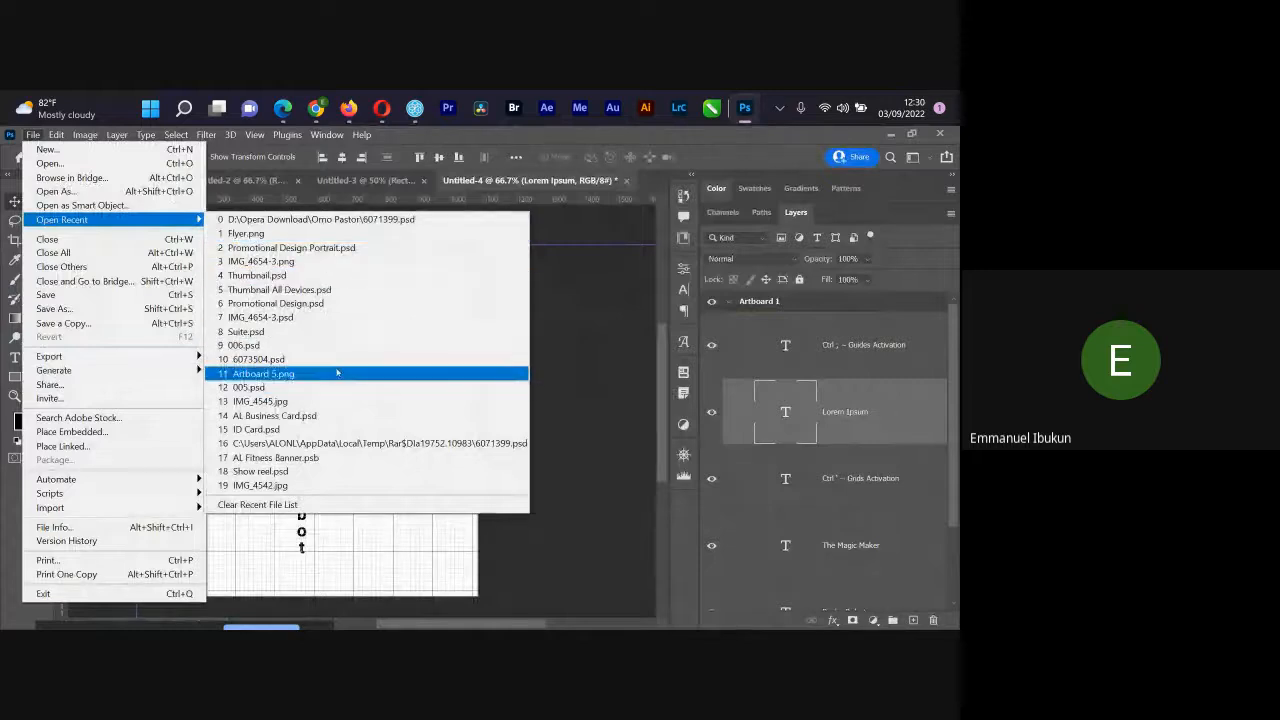
pyautogui.click(300, 345)
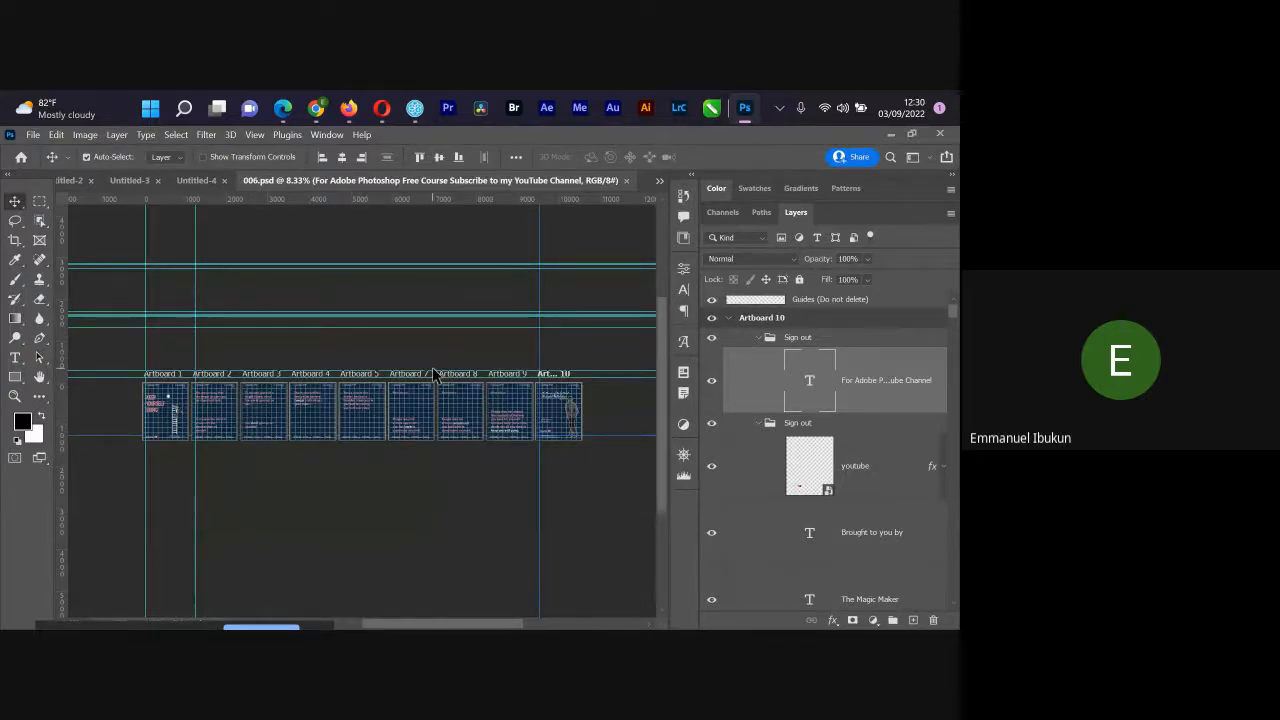
pyautogui.hotkey('ctrl', 'h')
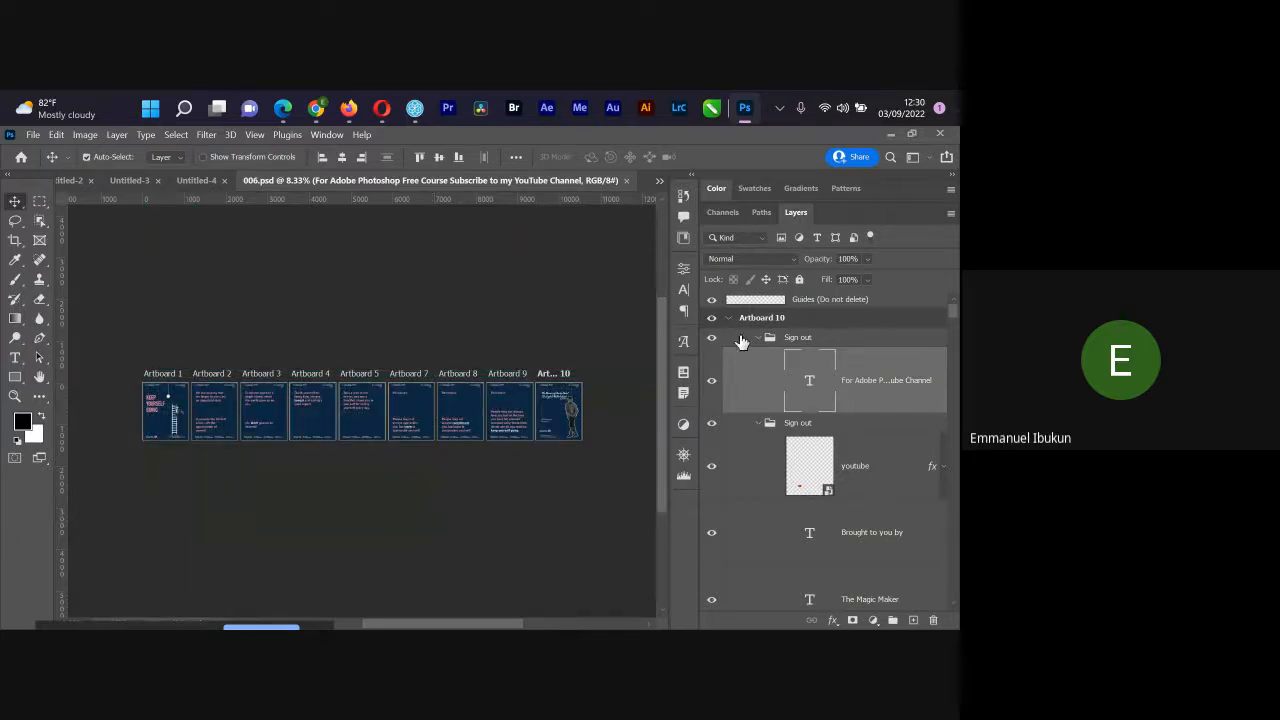
# Step: Fit Artboard 1 of 006.psd in the view and look across the neighbouring slide artboards up to 07/09
pyautogui.click(174, 420)
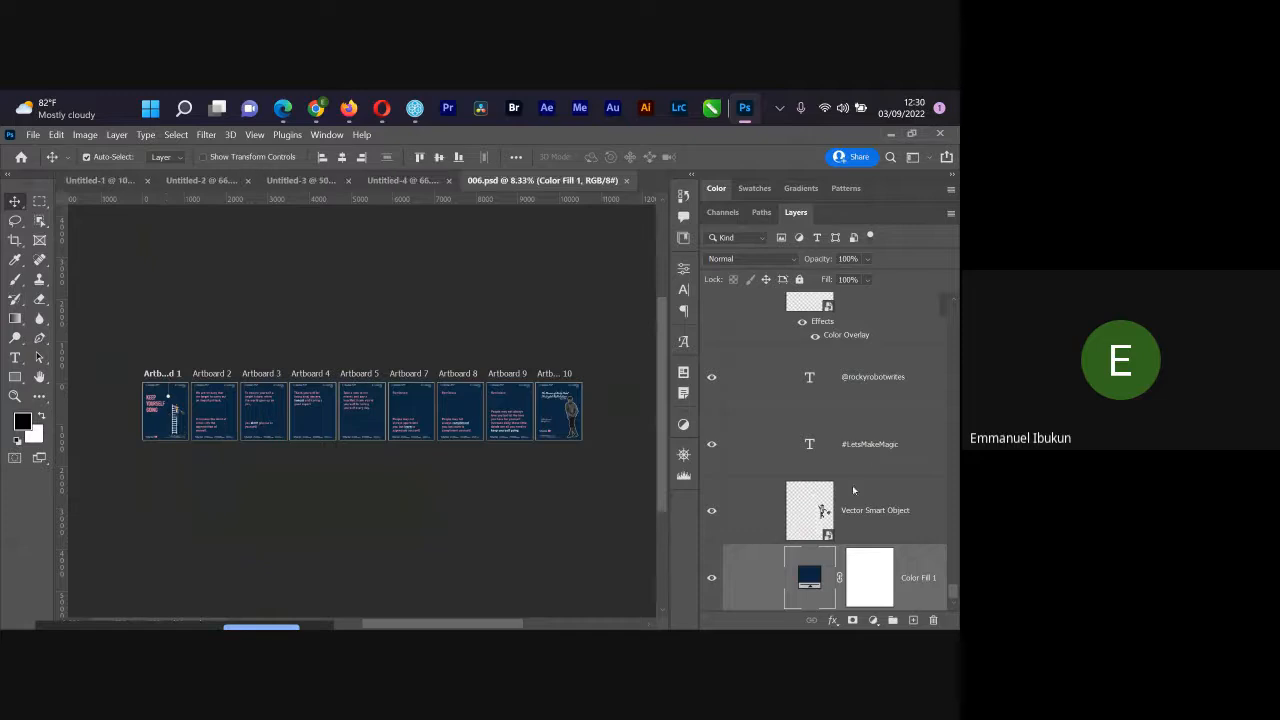
pyautogui.scroll(10, 866, 430)
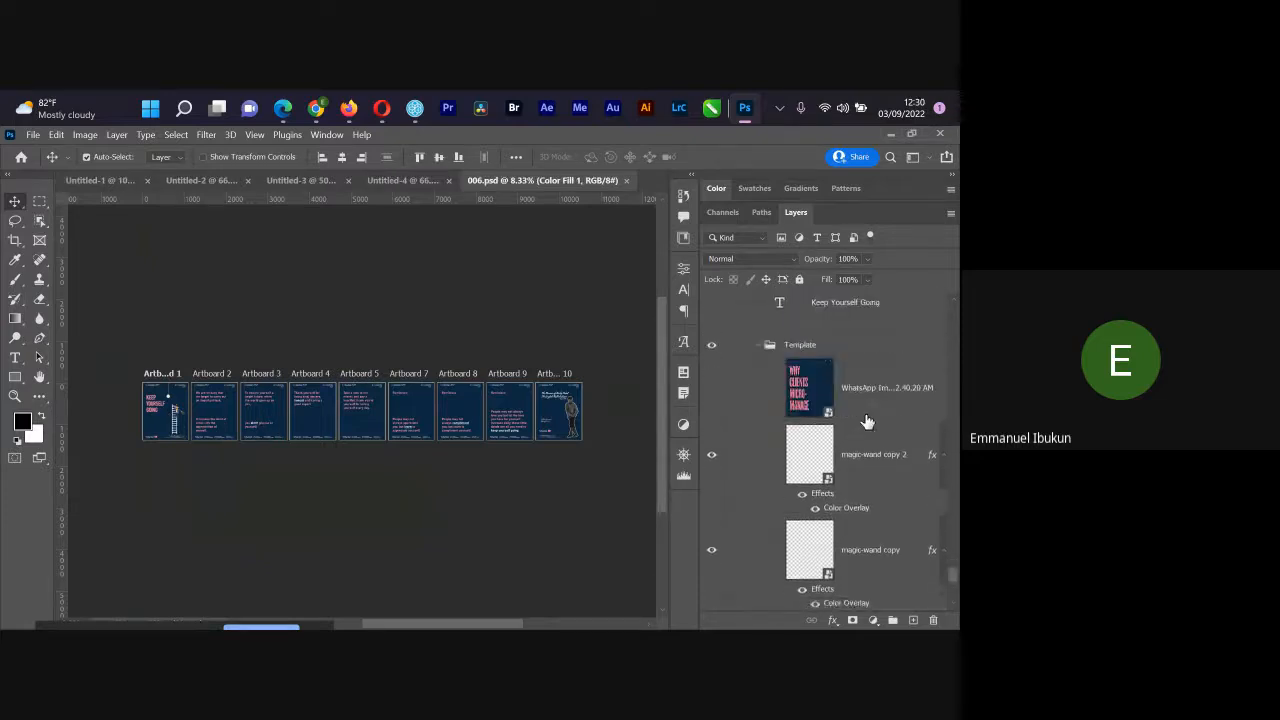
pyautogui.scroll(4, 867, 421)
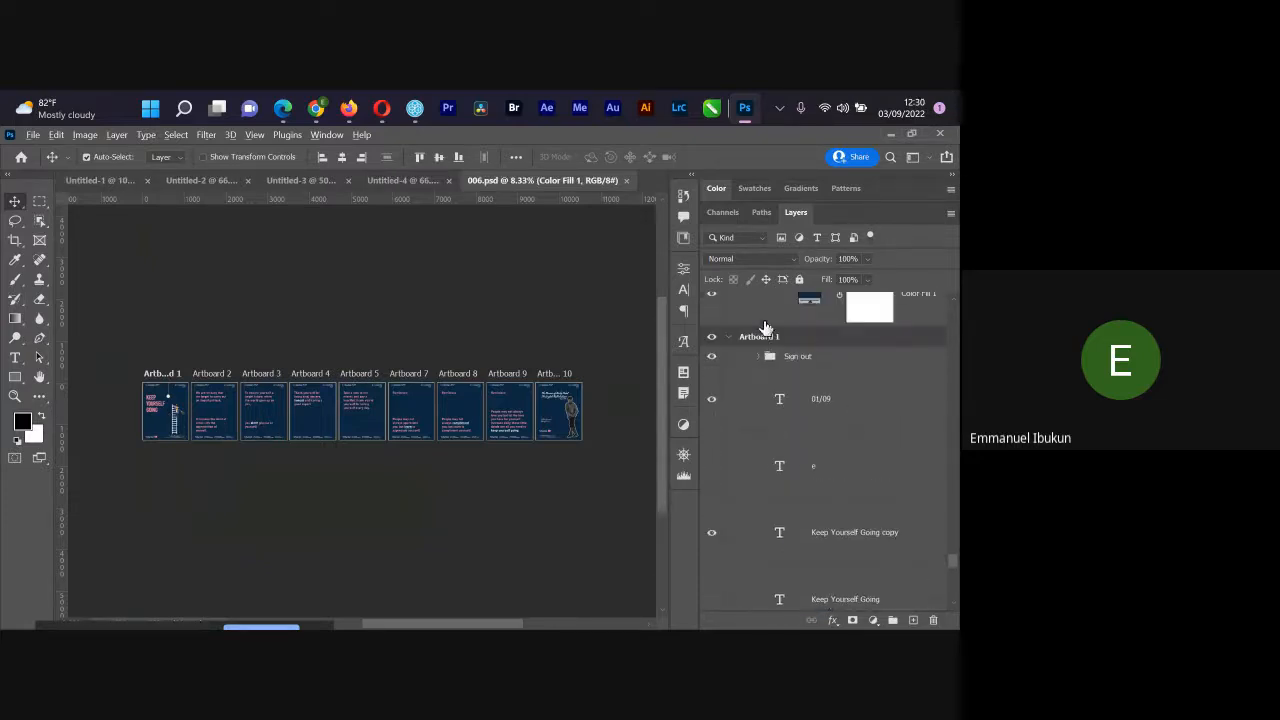
pyautogui.keyDown('alt'); pyautogui.click(761, 336); pyautogui.keyUp('alt')
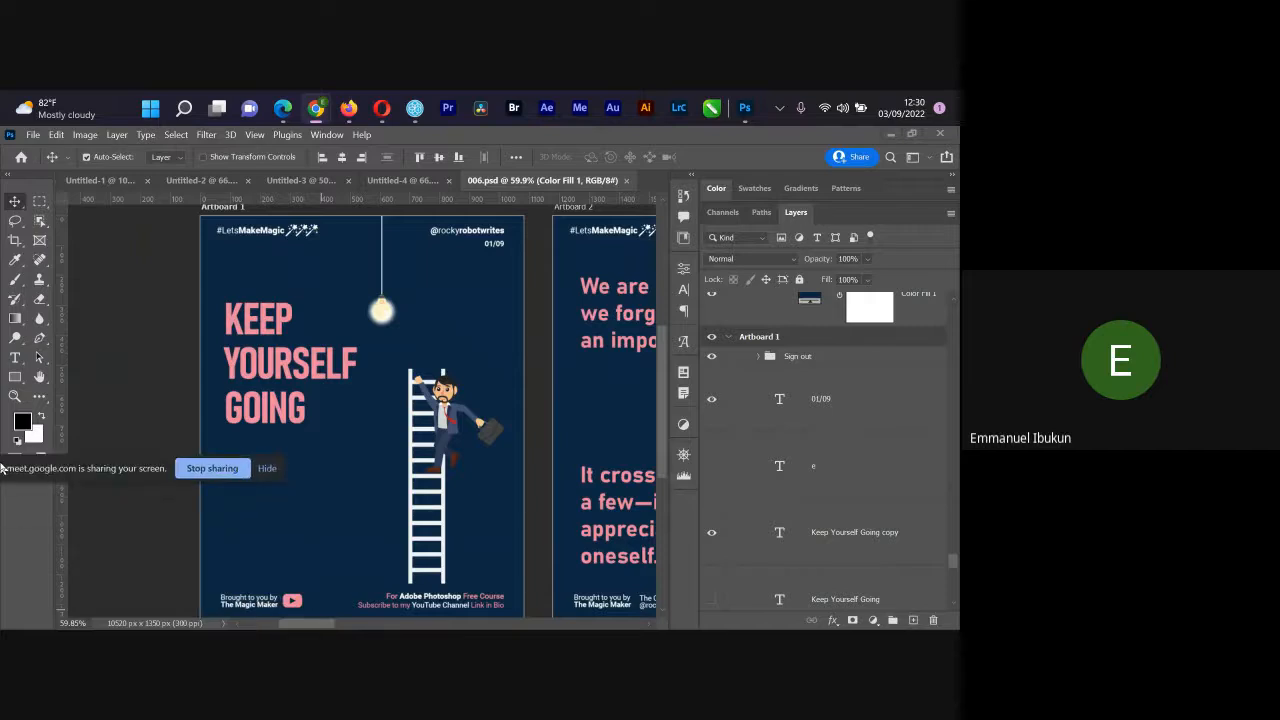
pyautogui.moveTo(324, 627); pyautogui.dragTo(520, 627)
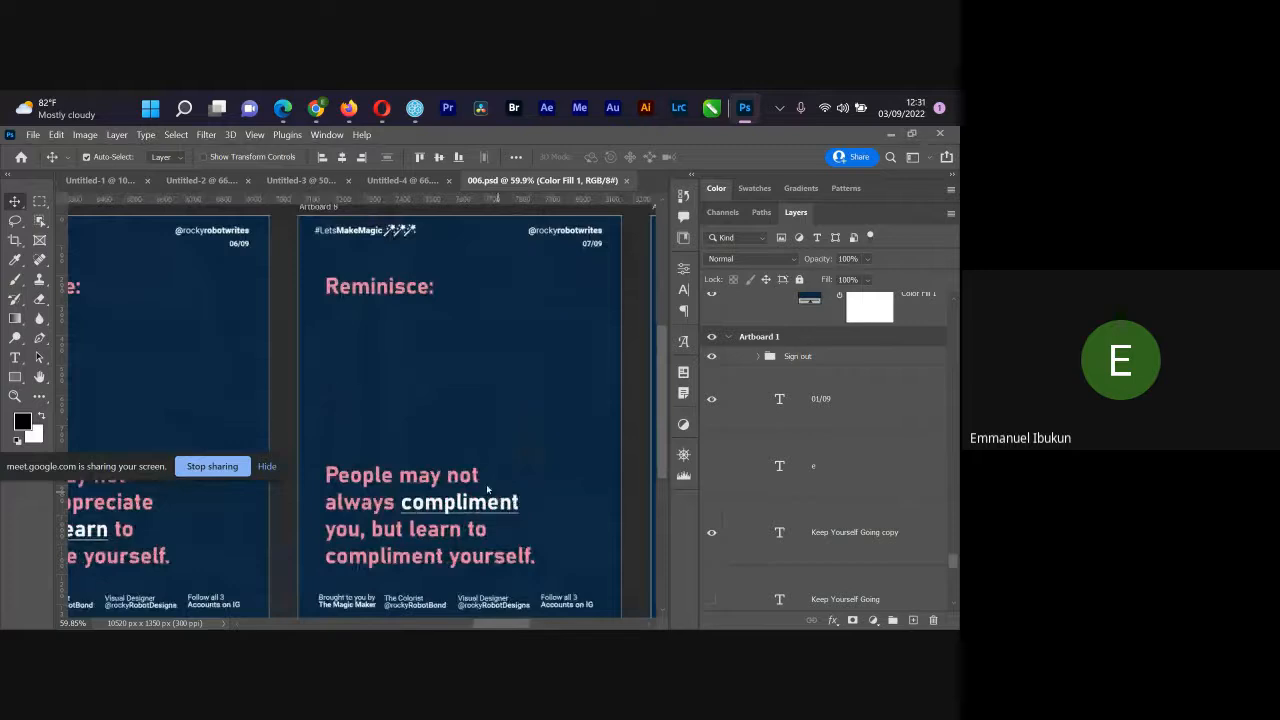
# Step: Switch back to Opera, view slides 01/09 to 05/09 of the "Keep Yourself Going" post, close it and look over the profile's remaining posts
pyautogui.hotkey('alt', 'Tab')
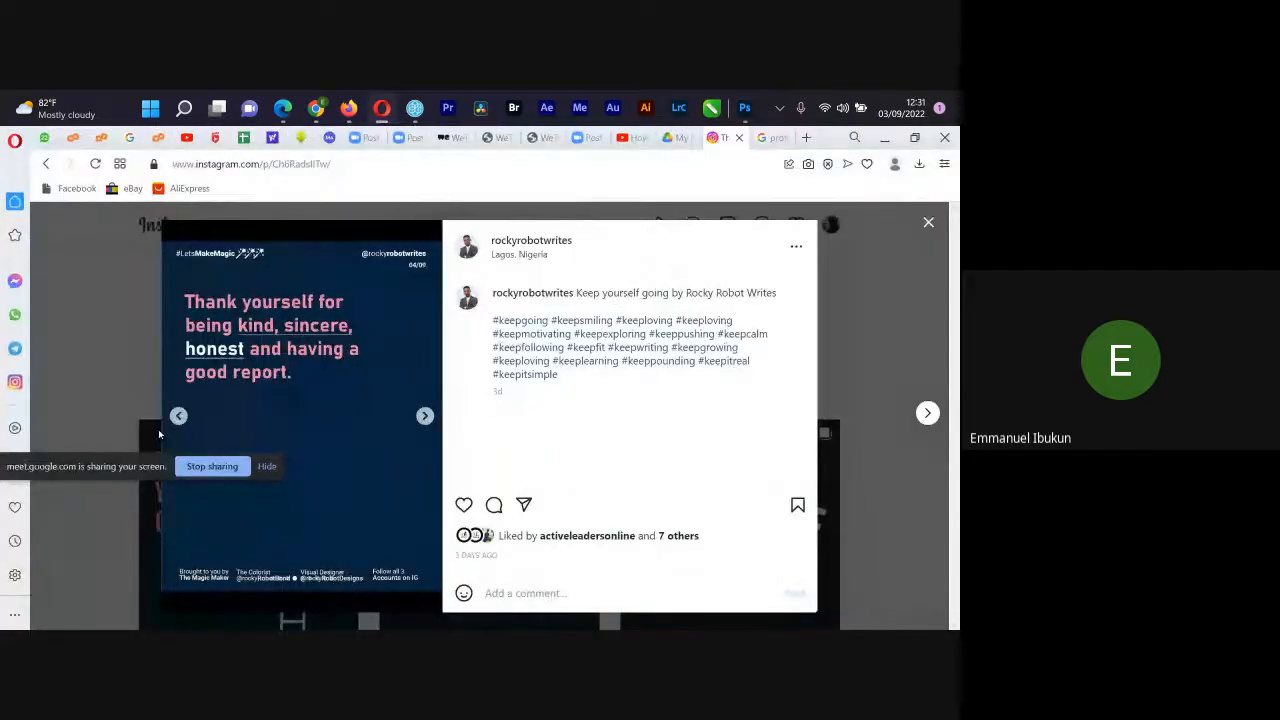
pyautogui.click(178, 418)
pyautogui.click(178, 418)
pyautogui.click(178, 418)
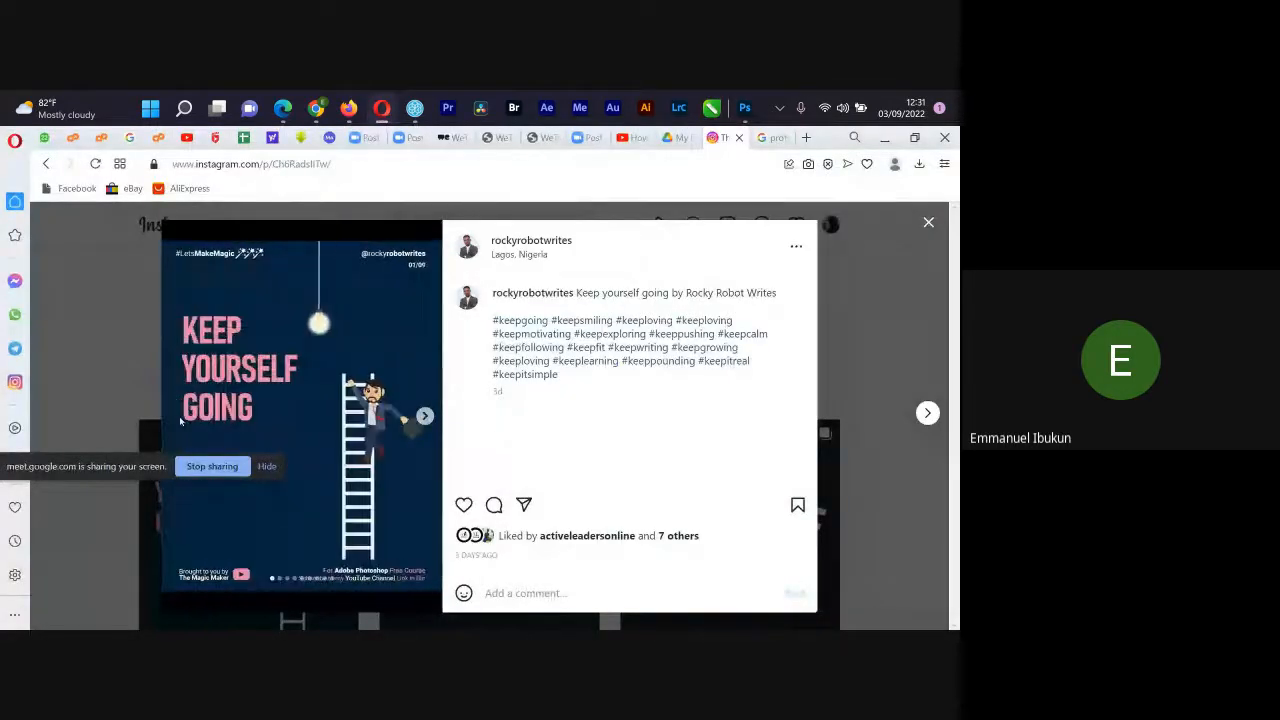
pyautogui.click(424, 416)
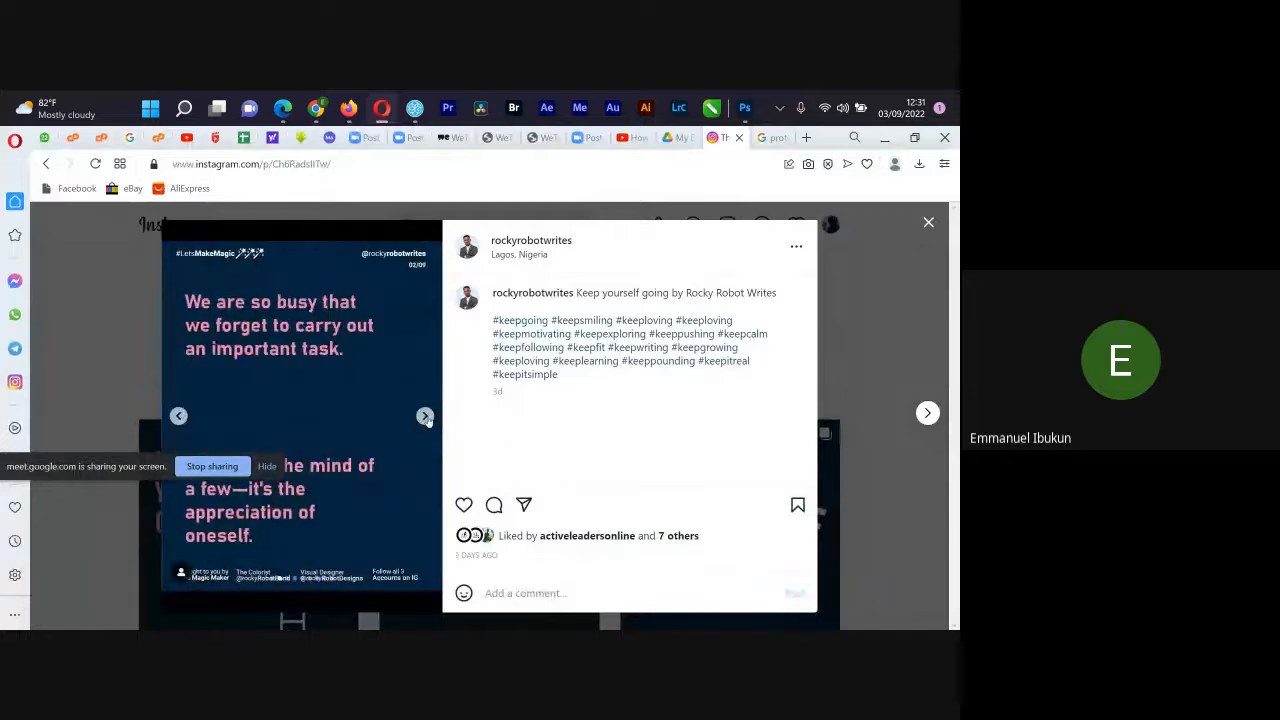
pyautogui.click(428, 416)
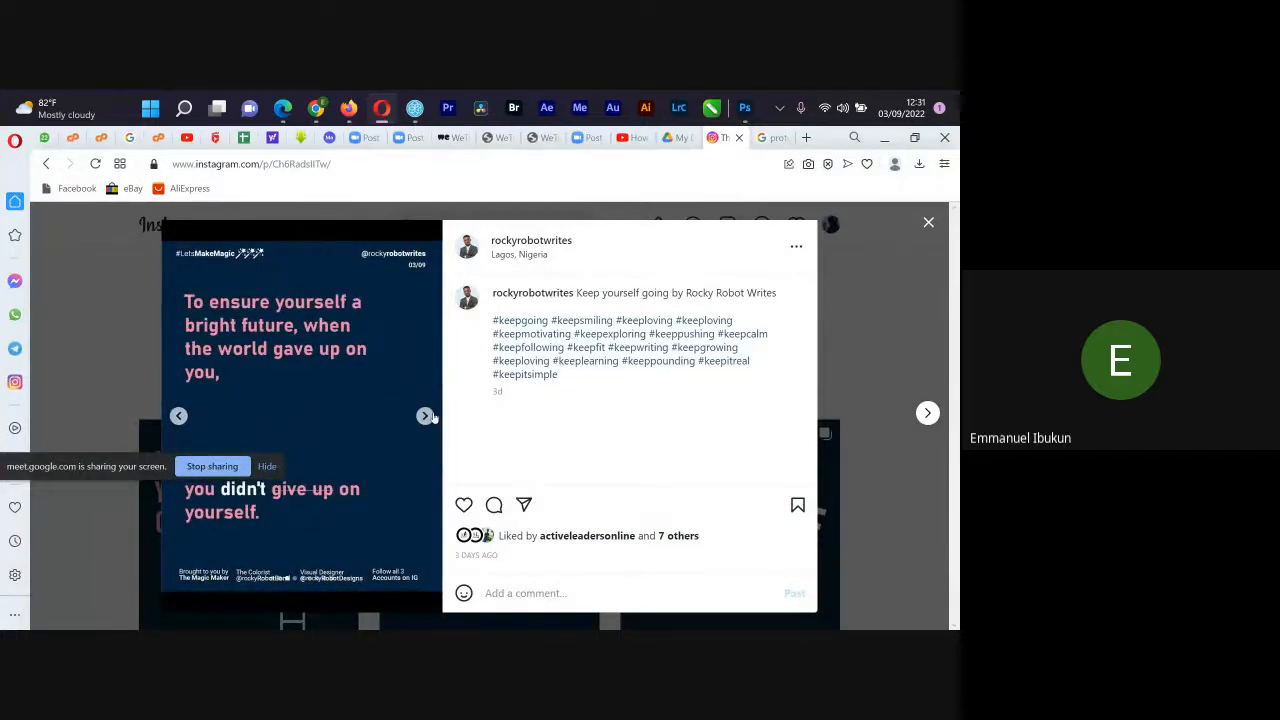
pyautogui.click(428, 416)
pyautogui.click(428, 416)
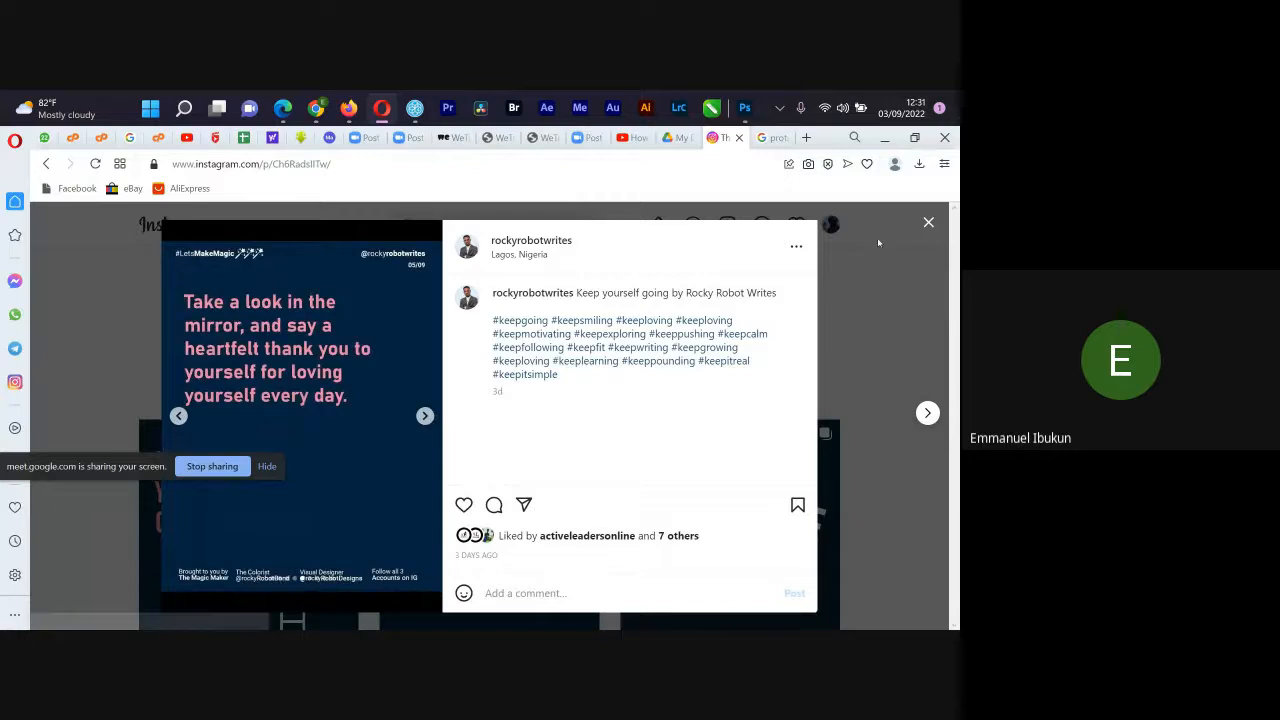
pyautogui.click(928, 222)
pyautogui.scroll(-4, 652, 535)
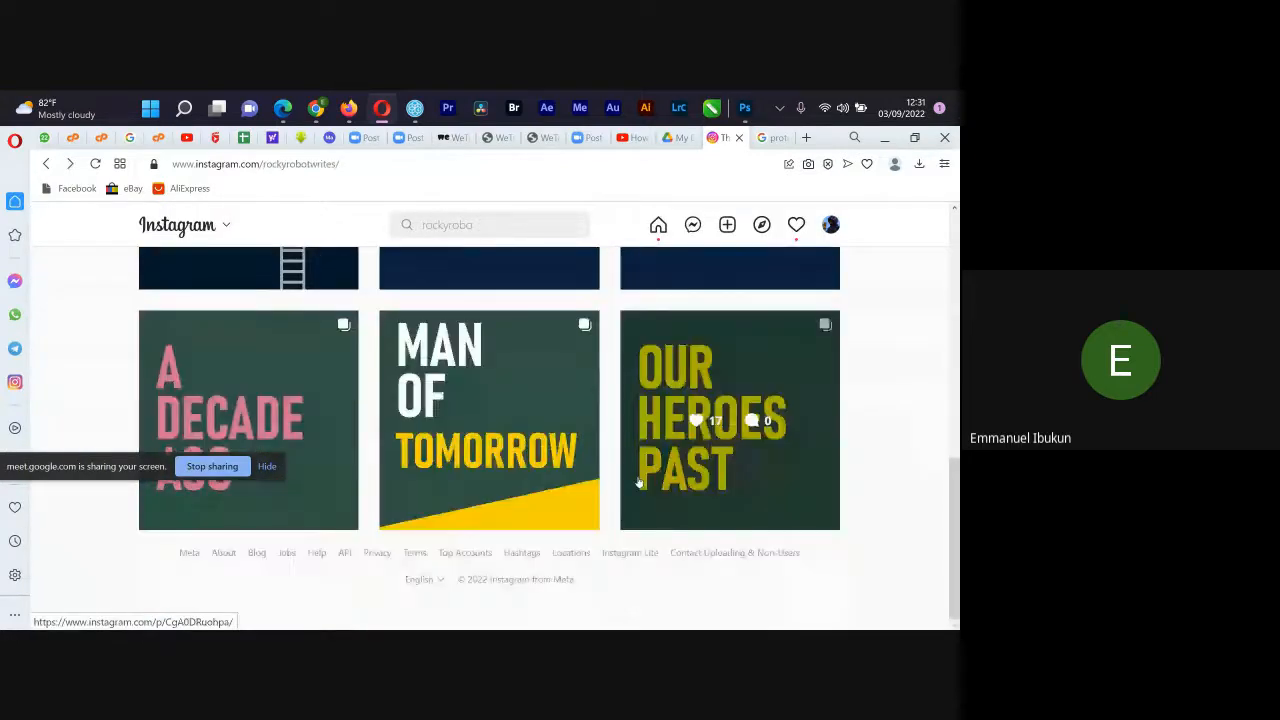
pyautogui.scroll(6, 570, 290)
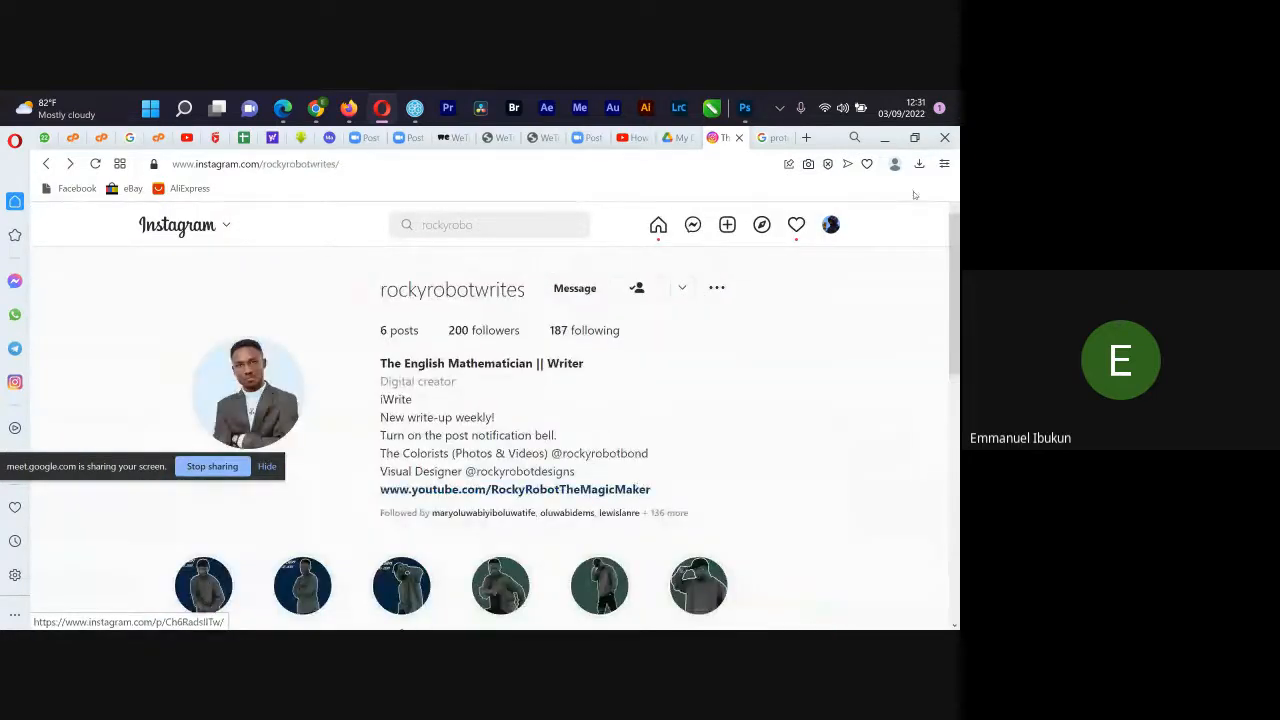
# Step: Return to Photoshop, close 006.psd and bring up the Untitled-3 document
pyautogui.click(884, 138)
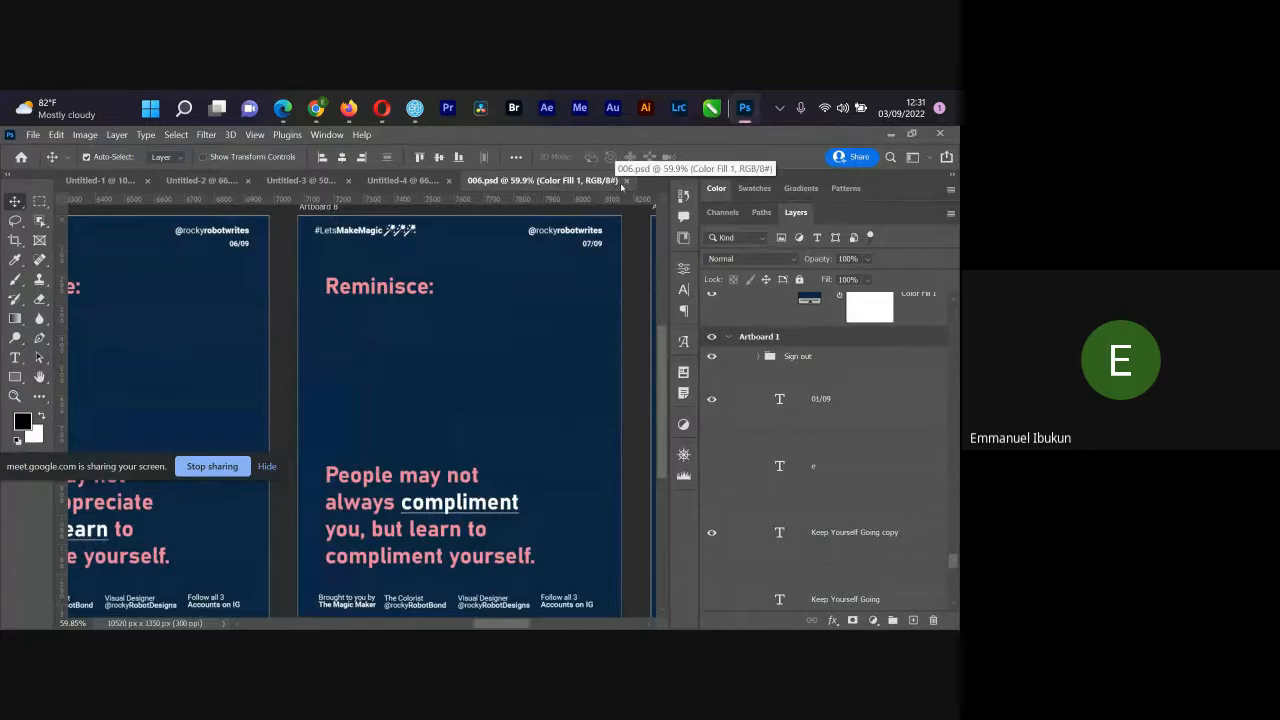
pyautogui.click(625, 181)
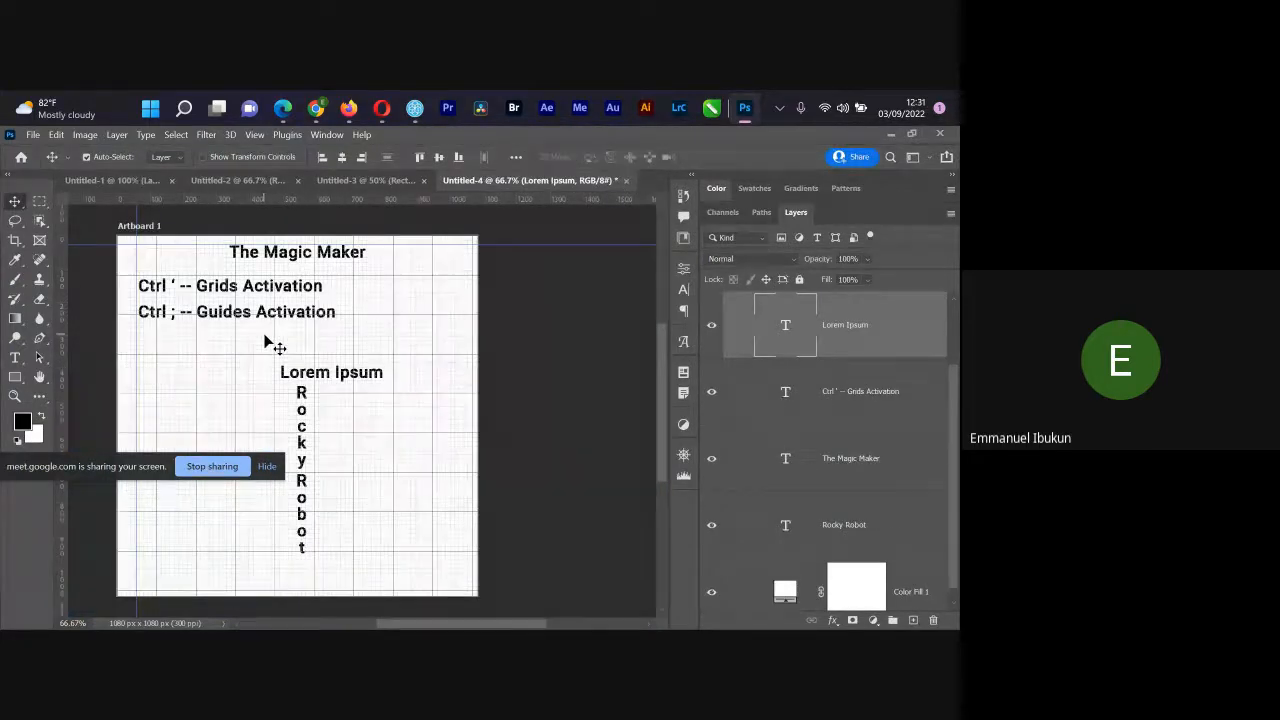
pyautogui.click(380, 180)
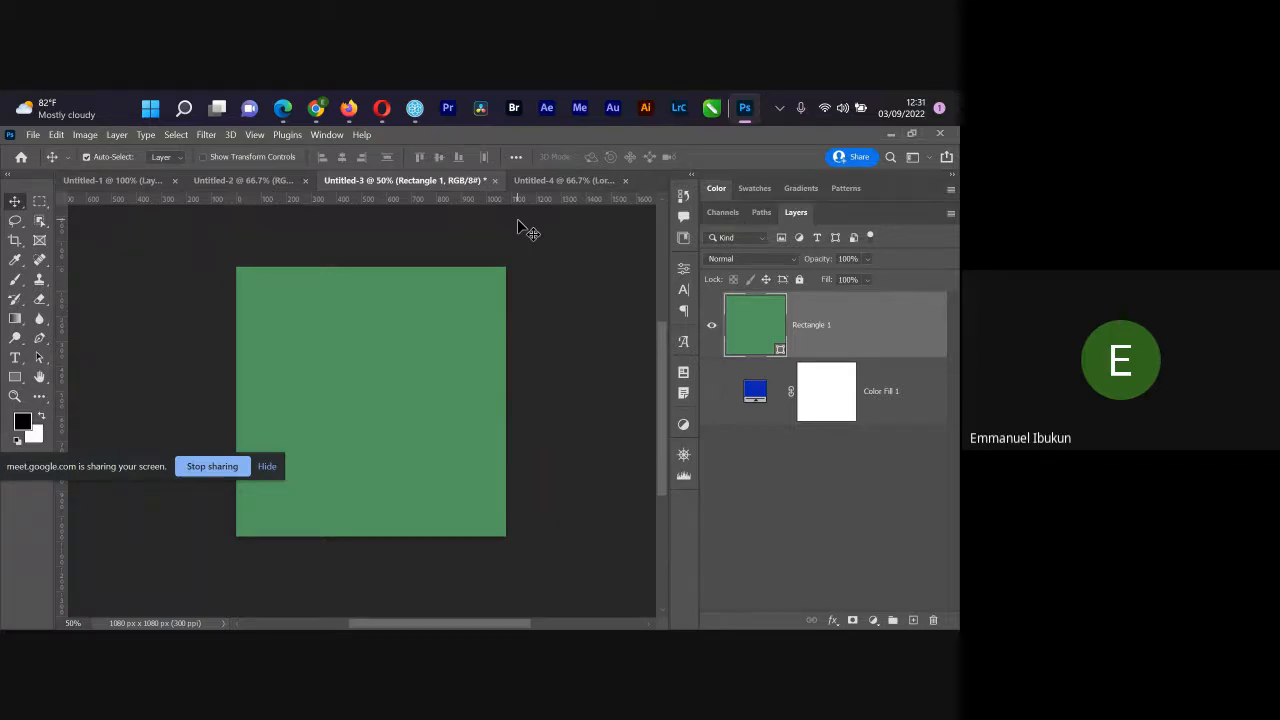
# Step: Switch to Opera, view the "You'll Get Tired!" post's slides through 07/07, close it and return to Photoshop
pyautogui.hotkey('alt', 'Tab')
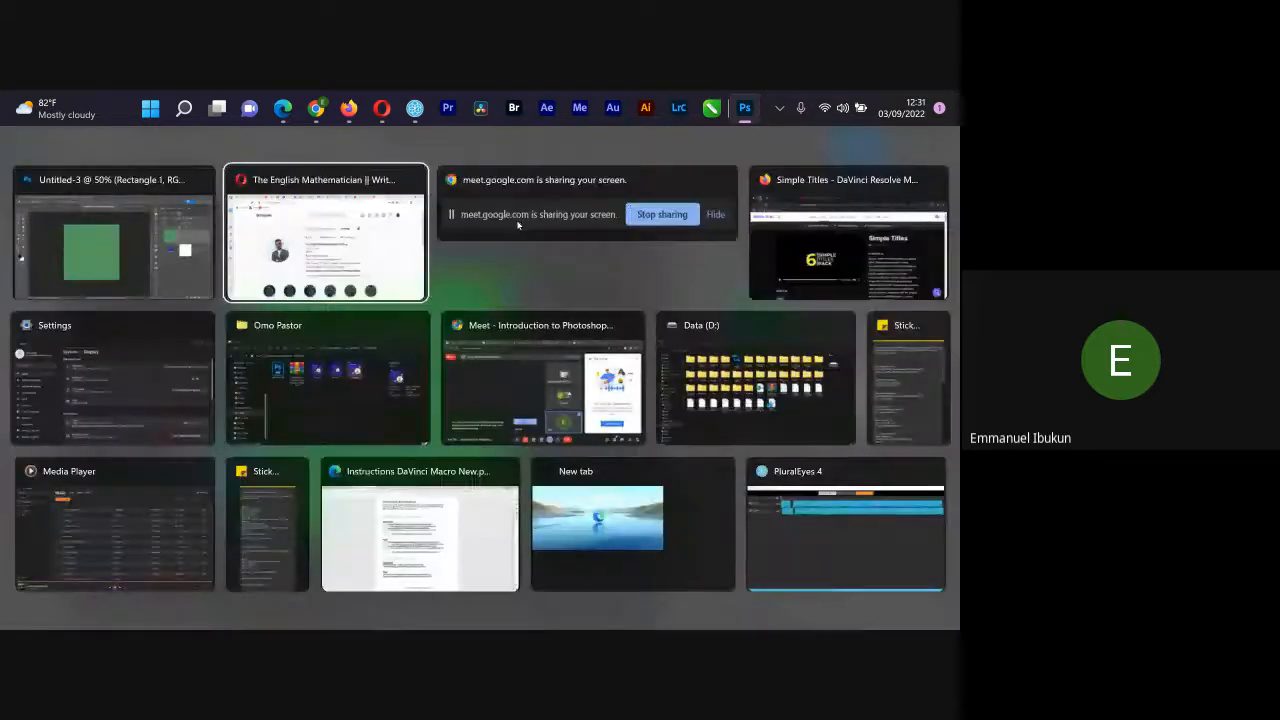
pyautogui.click(358, 244)
pyautogui.scroll(-6, 330, 480)
pyautogui.scroll(3, 260, 490)
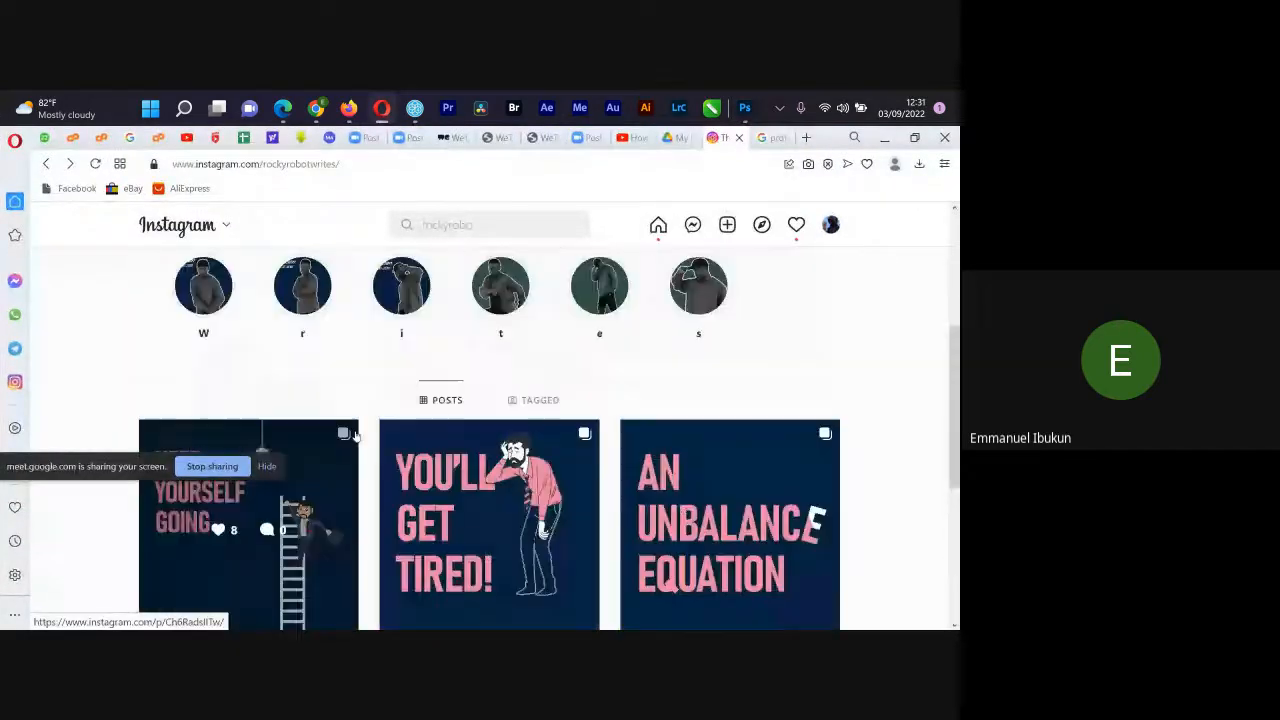
pyautogui.click(484, 500)
pyautogui.click(425, 416)
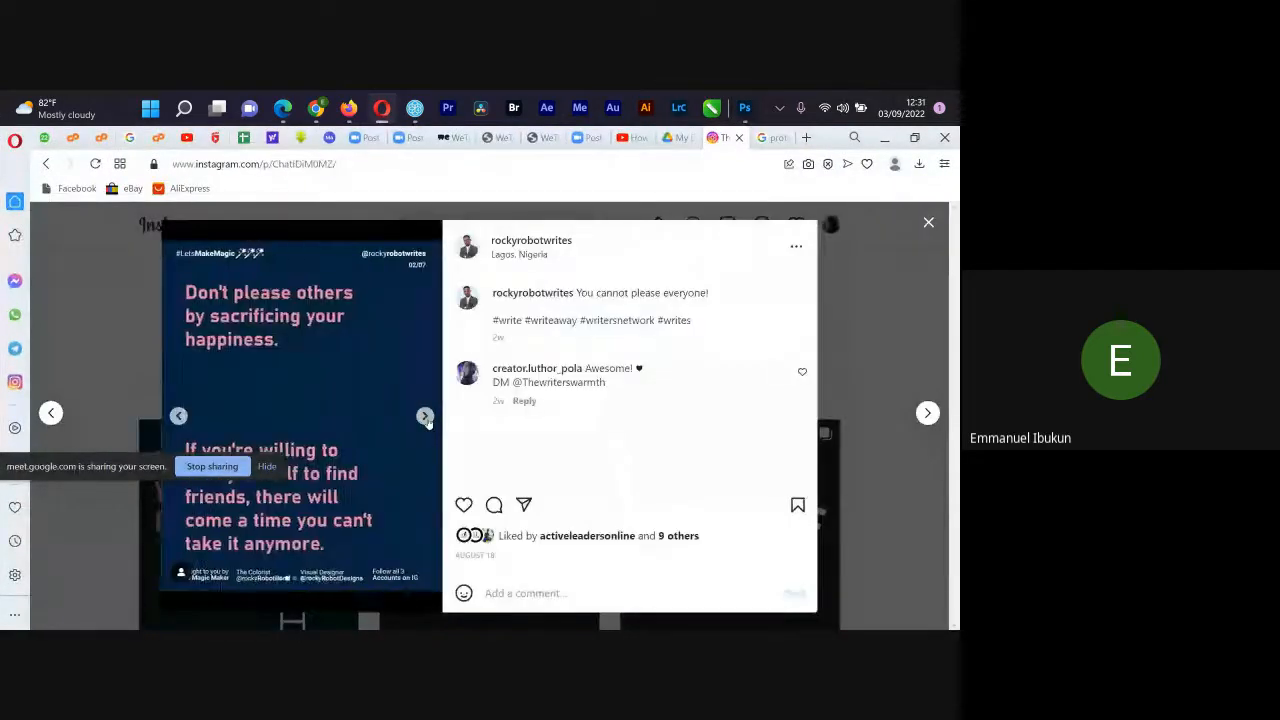
pyautogui.click(425, 416)
pyautogui.click(425, 416)
pyautogui.click(425, 416)
pyautogui.click(425, 416)
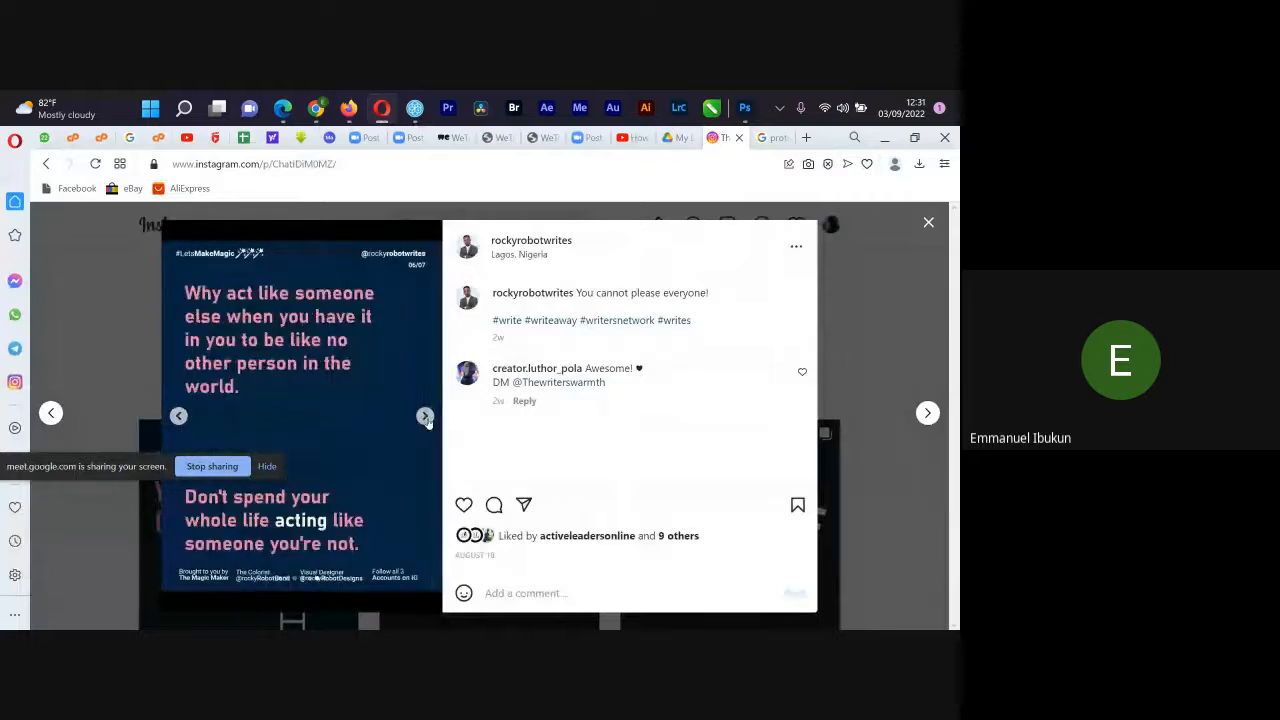
pyautogui.click(425, 416)
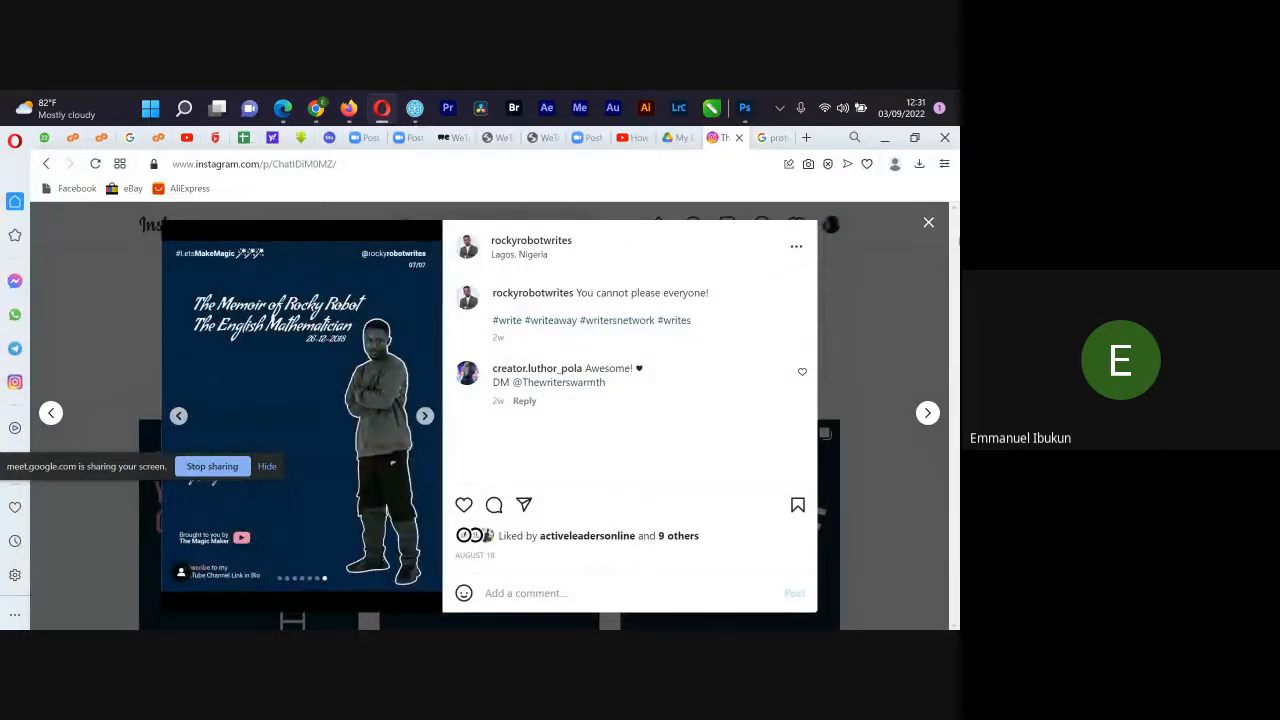
pyautogui.click(929, 224)
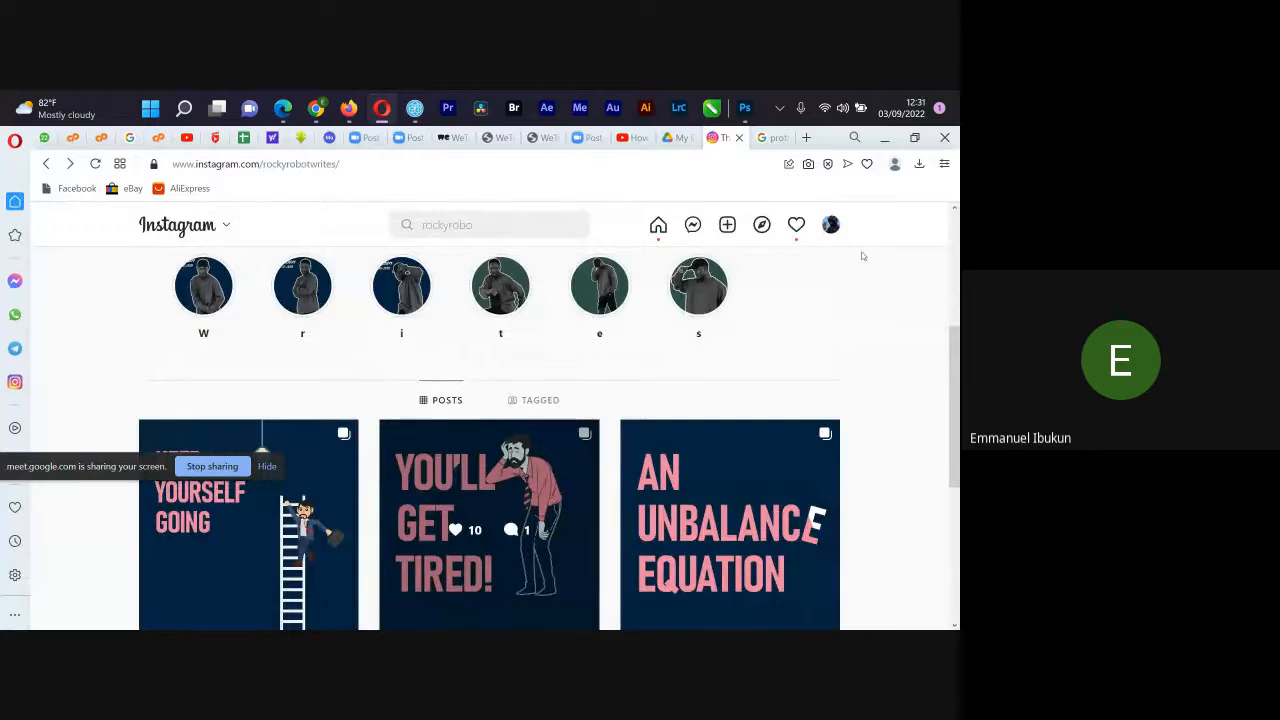
pyautogui.click(885, 137)
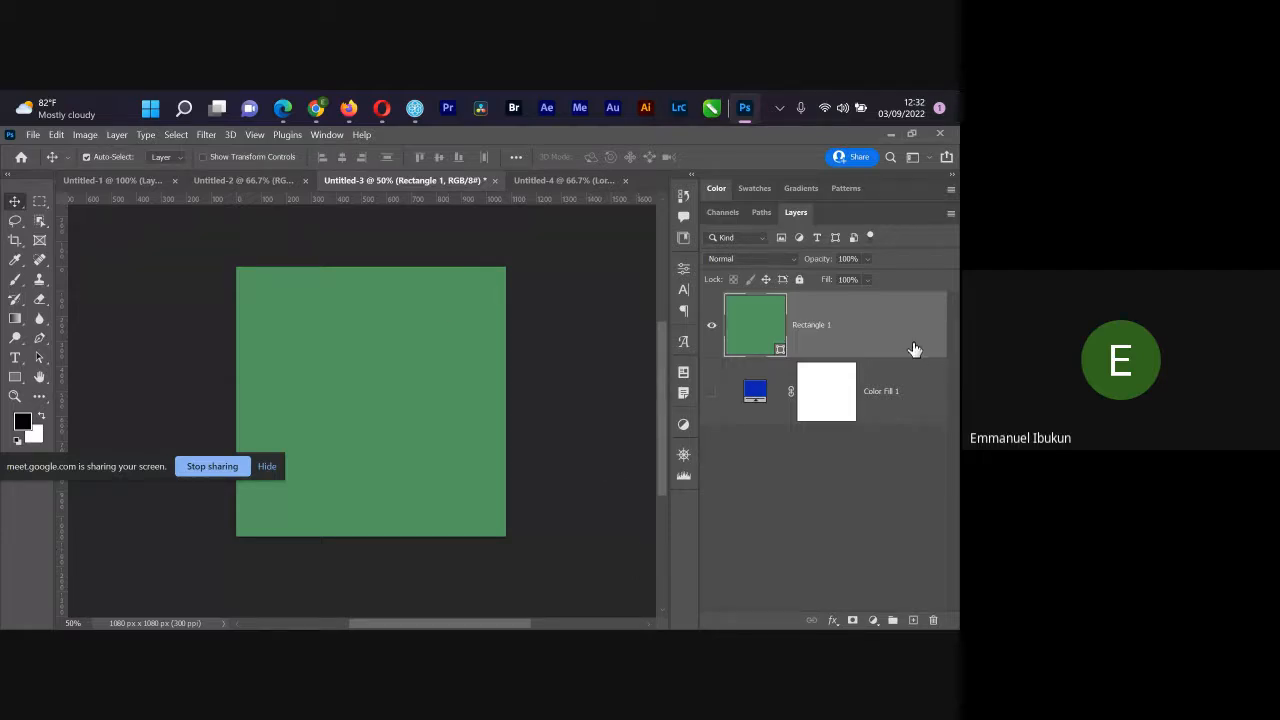
# Step: Add a linear Color to Transparent gradient fill layer above Rectangle 1 at 90° and 100% scale, previewing the Noise gradient type before discarding it
pyautogui.click(875, 620)
pyautogui.click(797, 509)
pyautogui.click(873, 620)
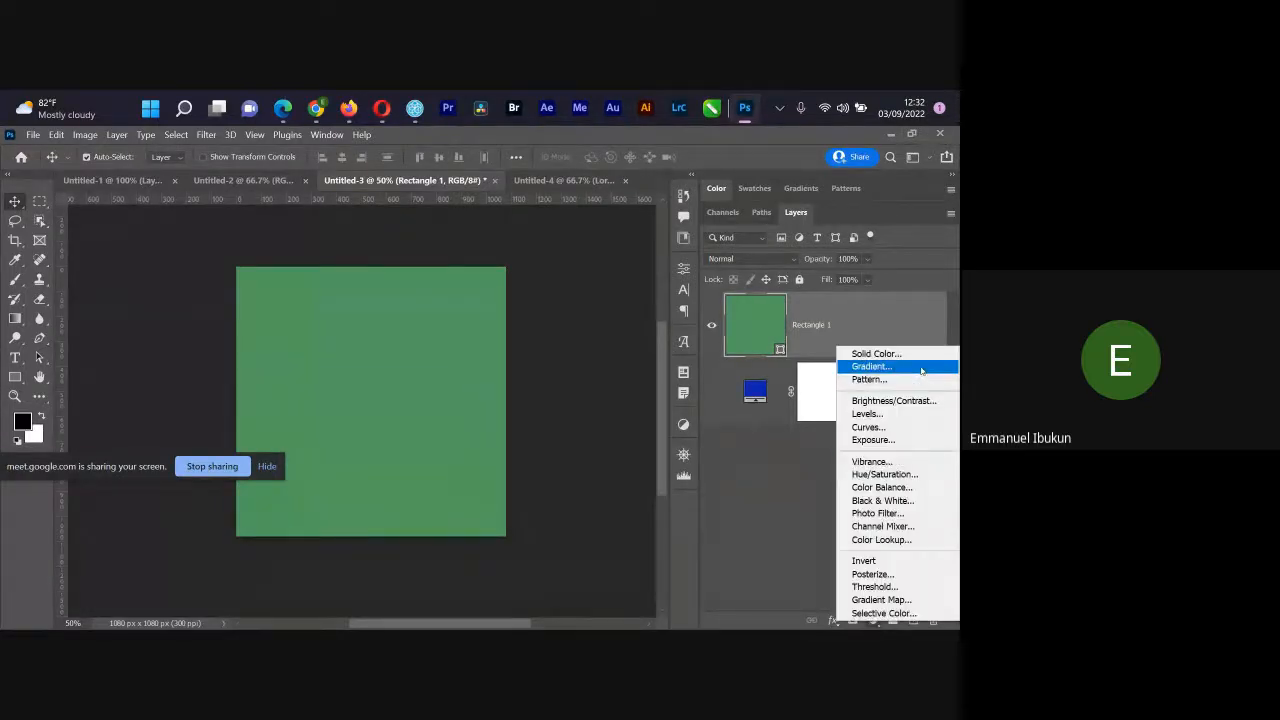
pyautogui.click(921, 369)
pyautogui.click(763, 236)
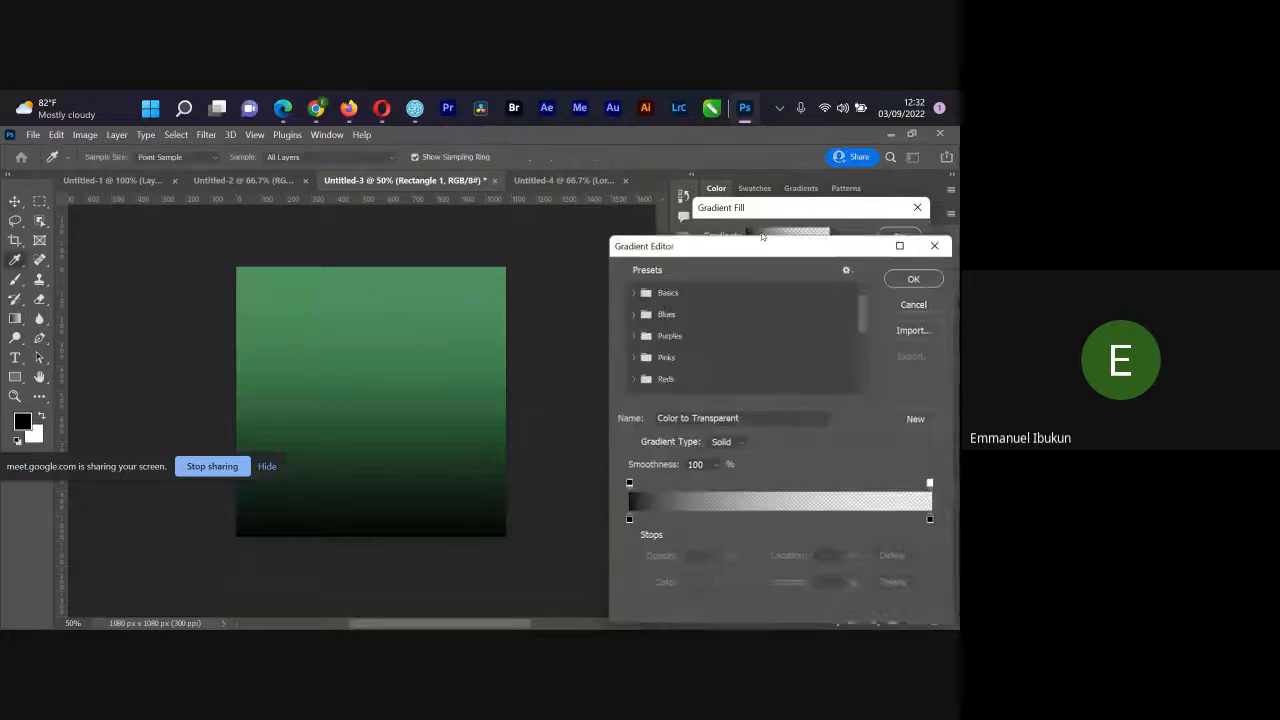
pyautogui.click(727, 442)
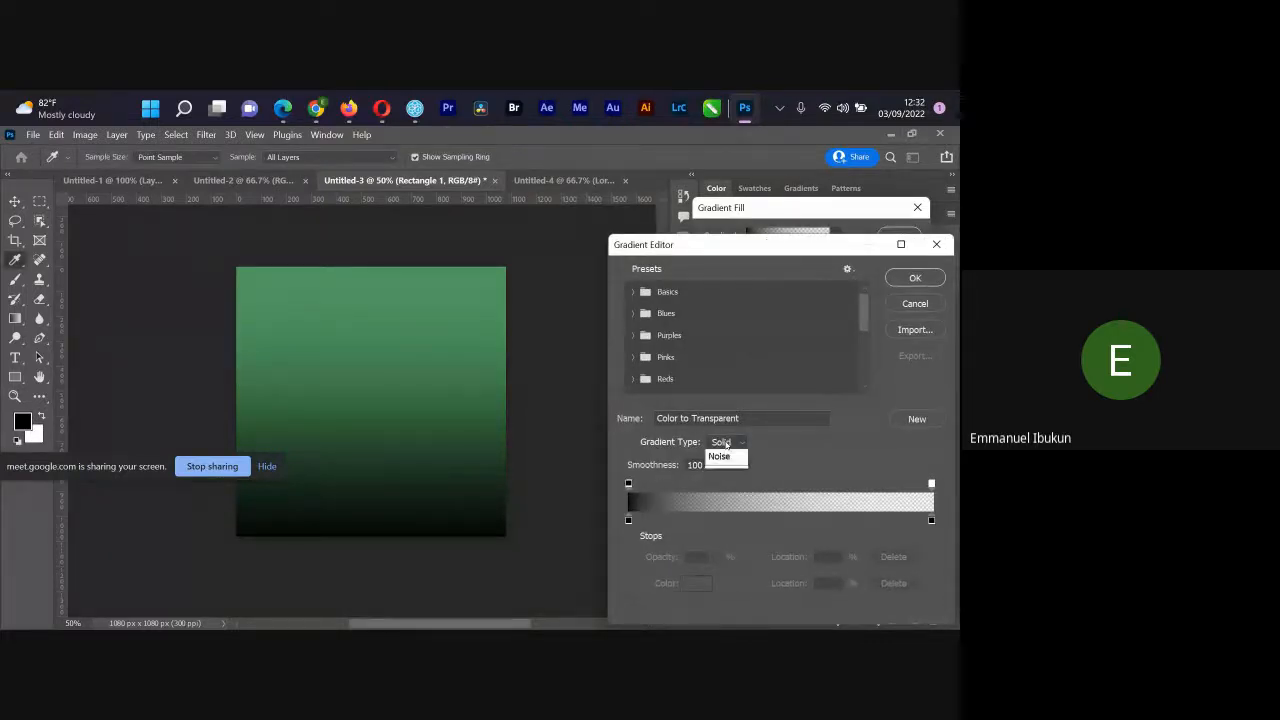
pyautogui.click(730, 462)
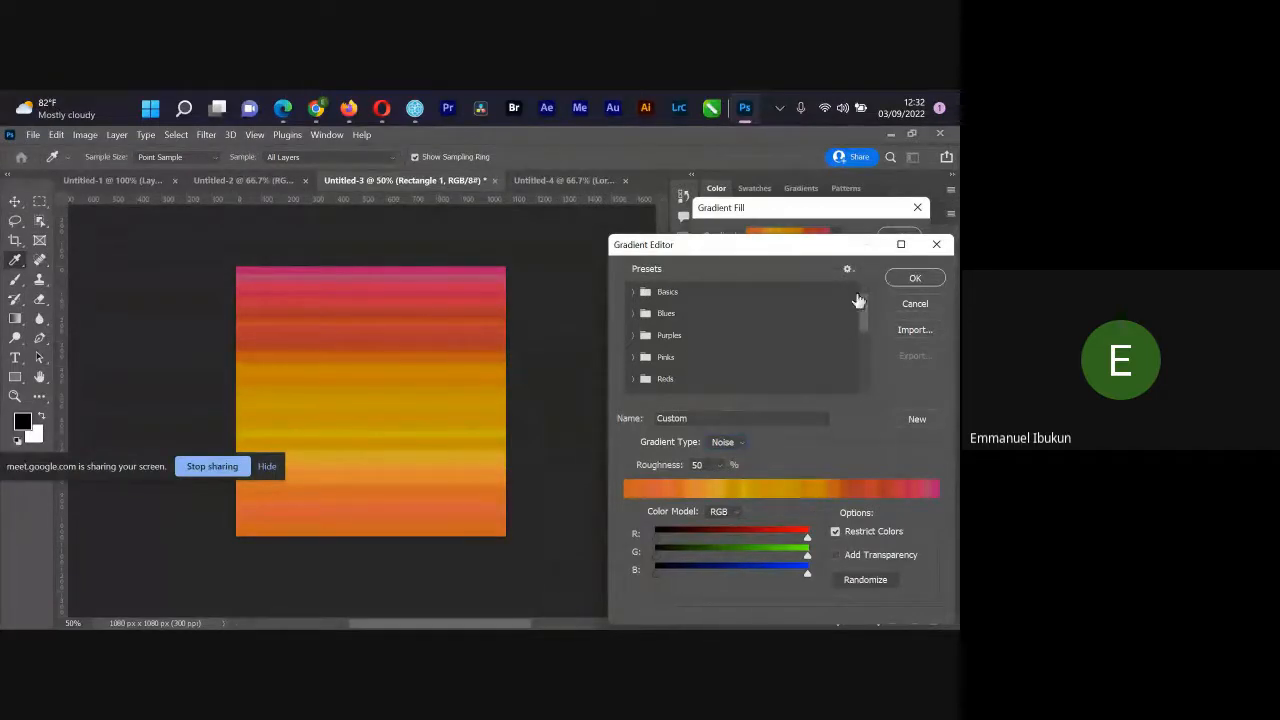
pyautogui.click(912, 304)
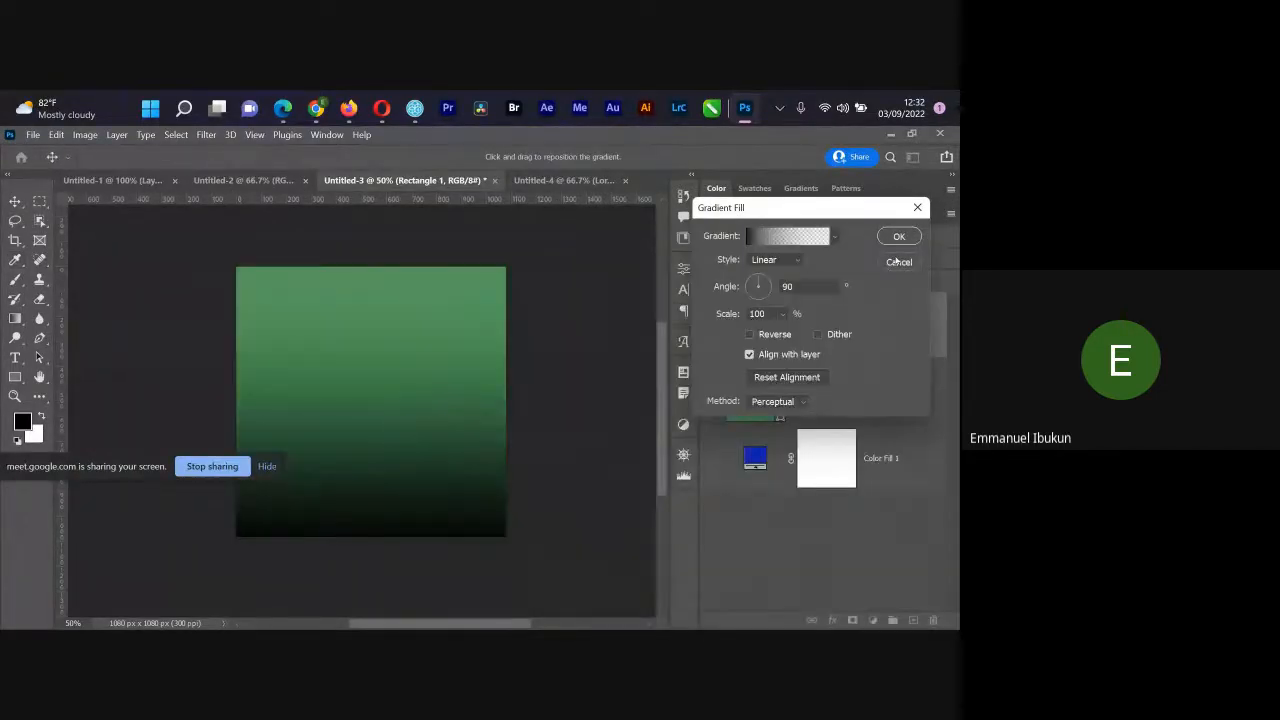
pyautogui.press('Return')
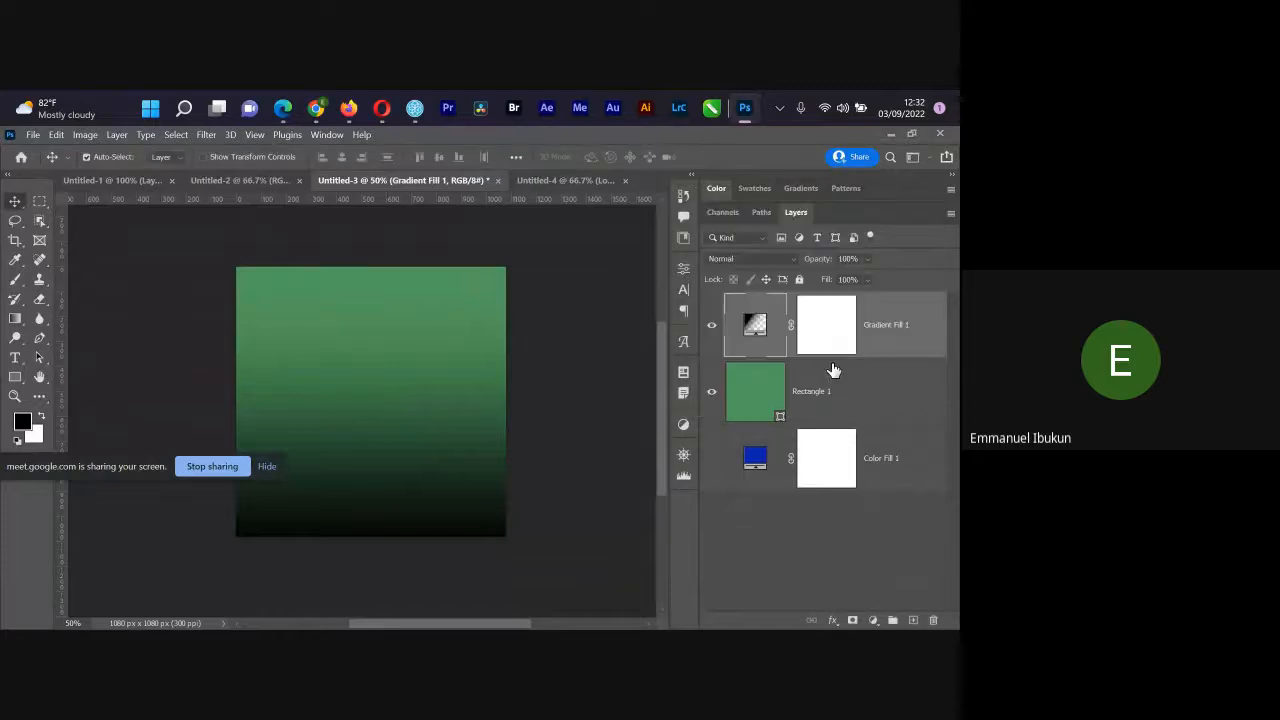
# Step: Try a gradient angle of 156.63° on the Gradient Fill 1 layer
pyautogui.doubleClick(763, 323)
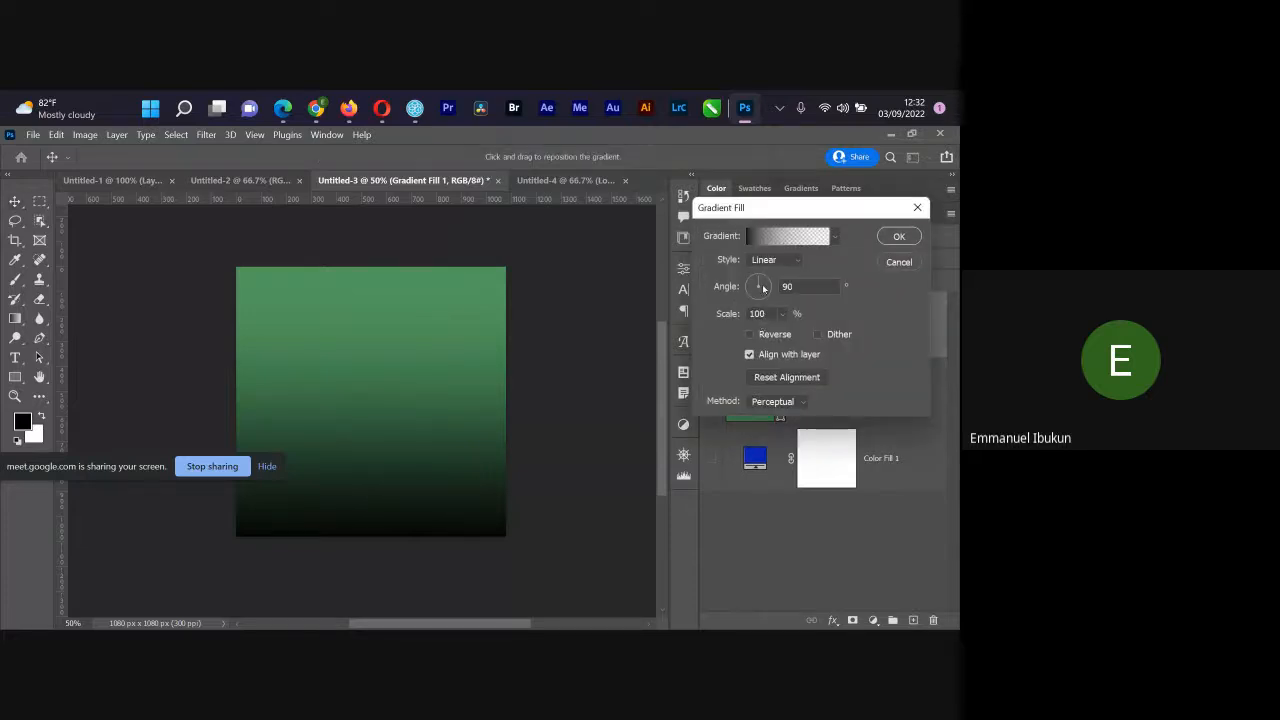
pyautogui.click(763, 288)
pyautogui.moveTo(762, 294); pyautogui.dragTo(756, 287)
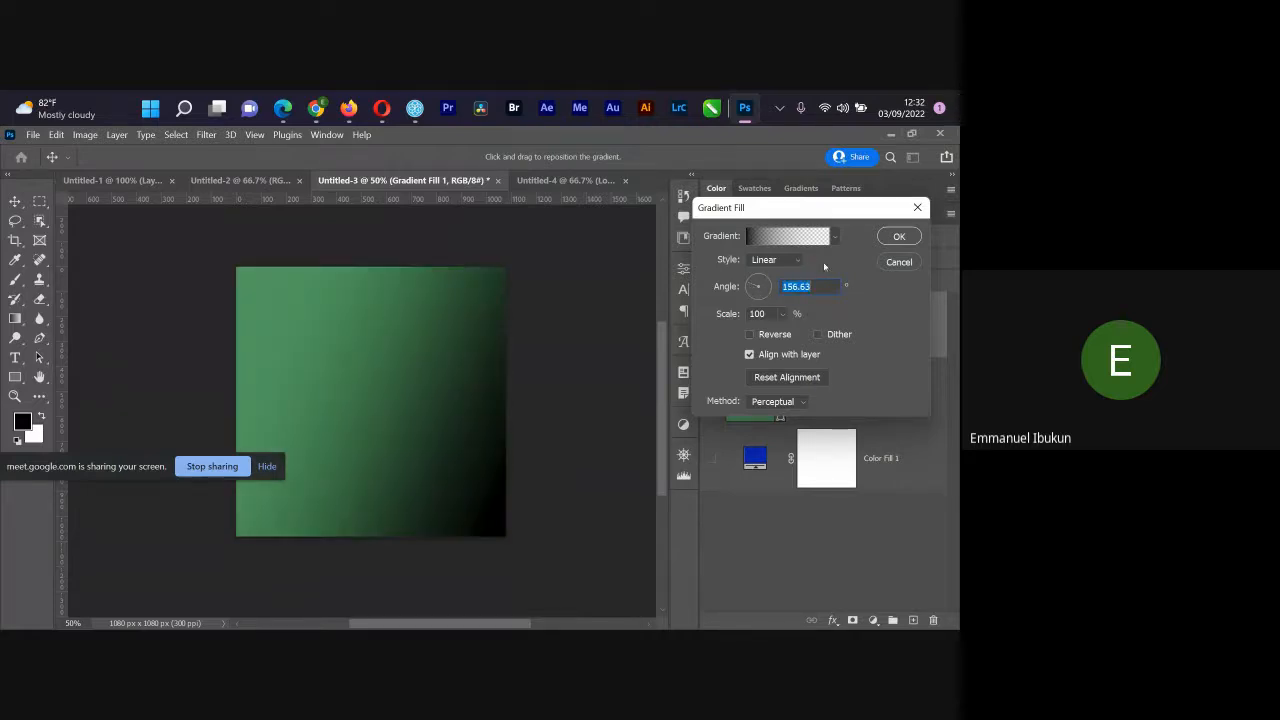
pyautogui.click(899, 262)
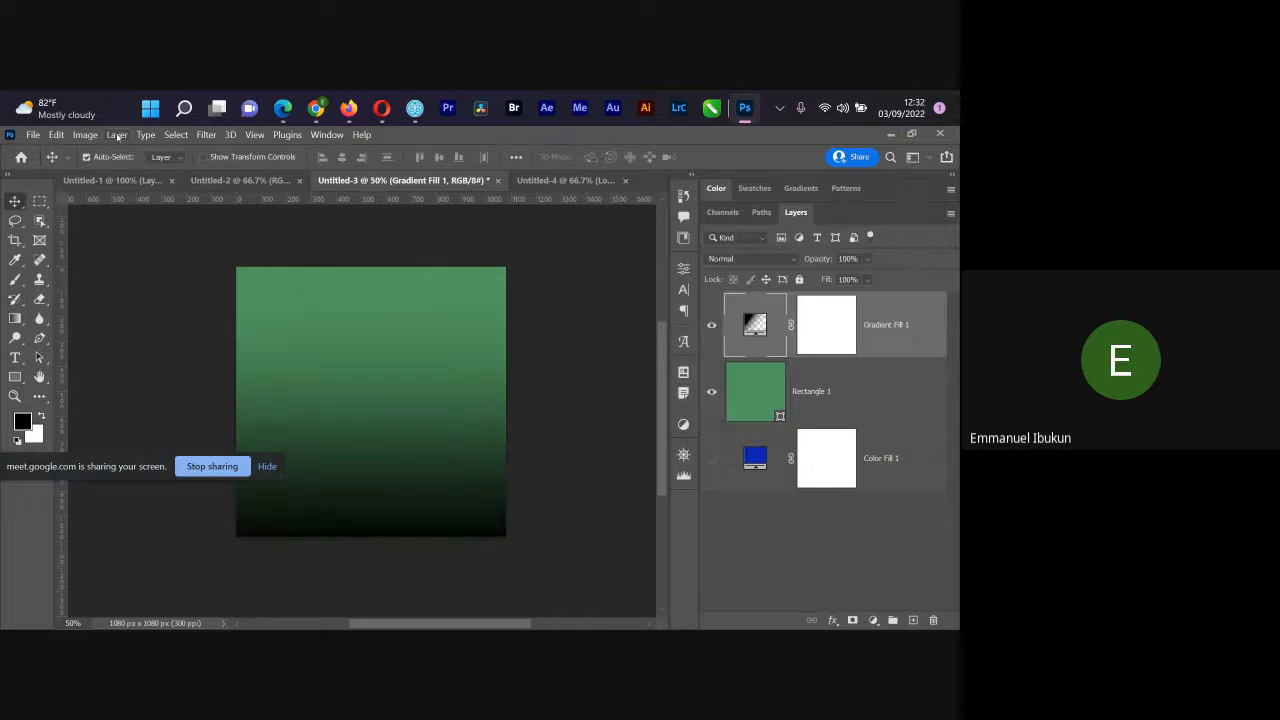
# Step: Check the recent files, then switch to File Explorer and open "1. Overview Of Project Based Lessons.png" from the Thumbnails folder in YouTube Playlist on D:
pyautogui.click(32, 135)
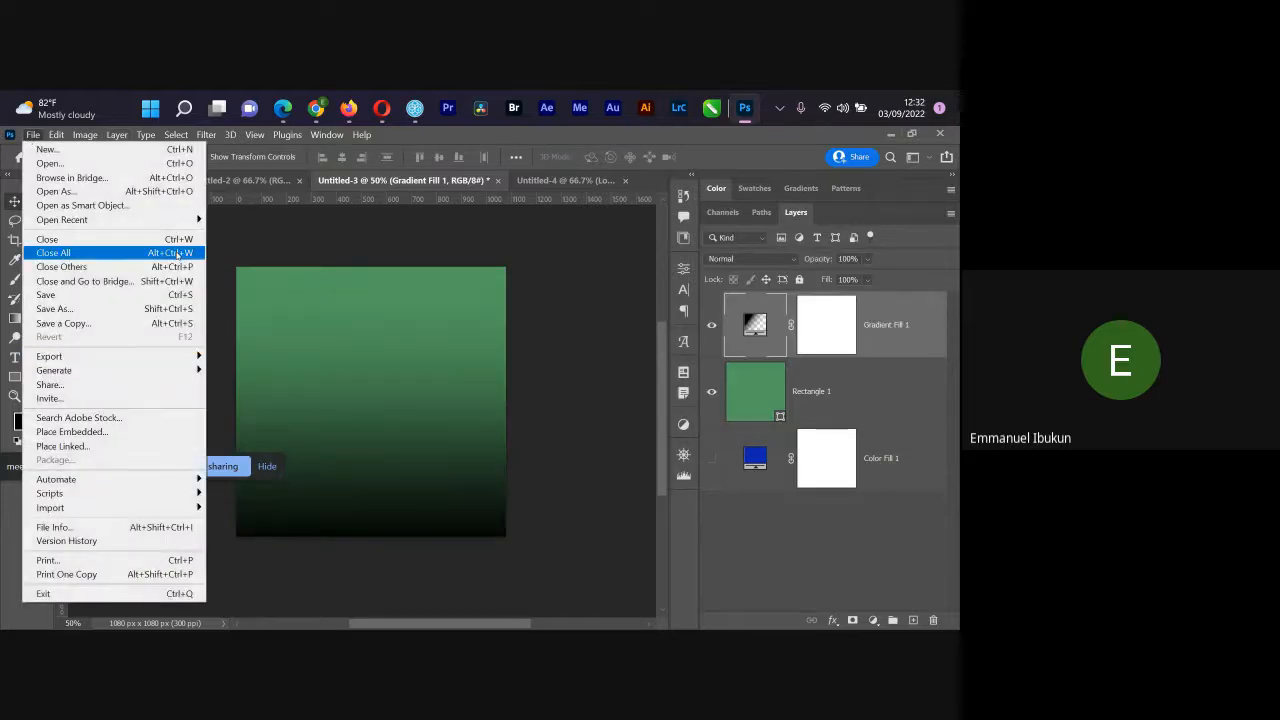
pyautogui.moveTo(188, 221)
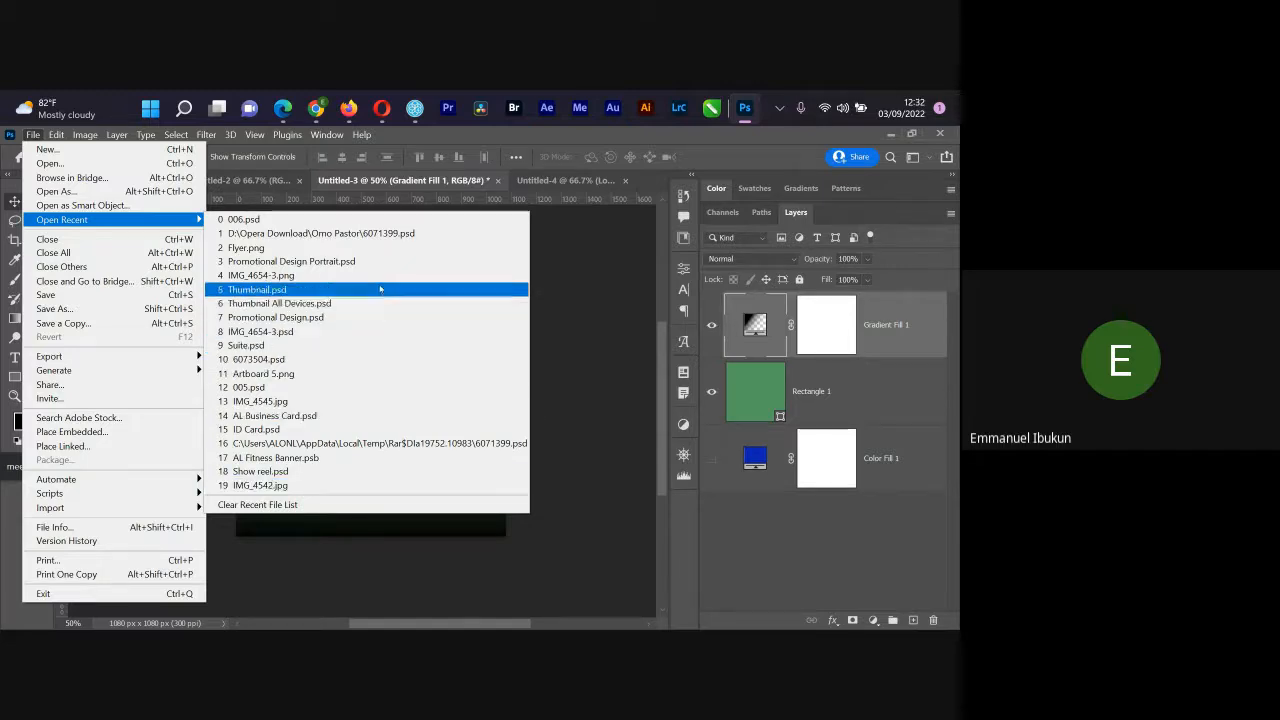
pyautogui.hotkey('alt', 'Tab')
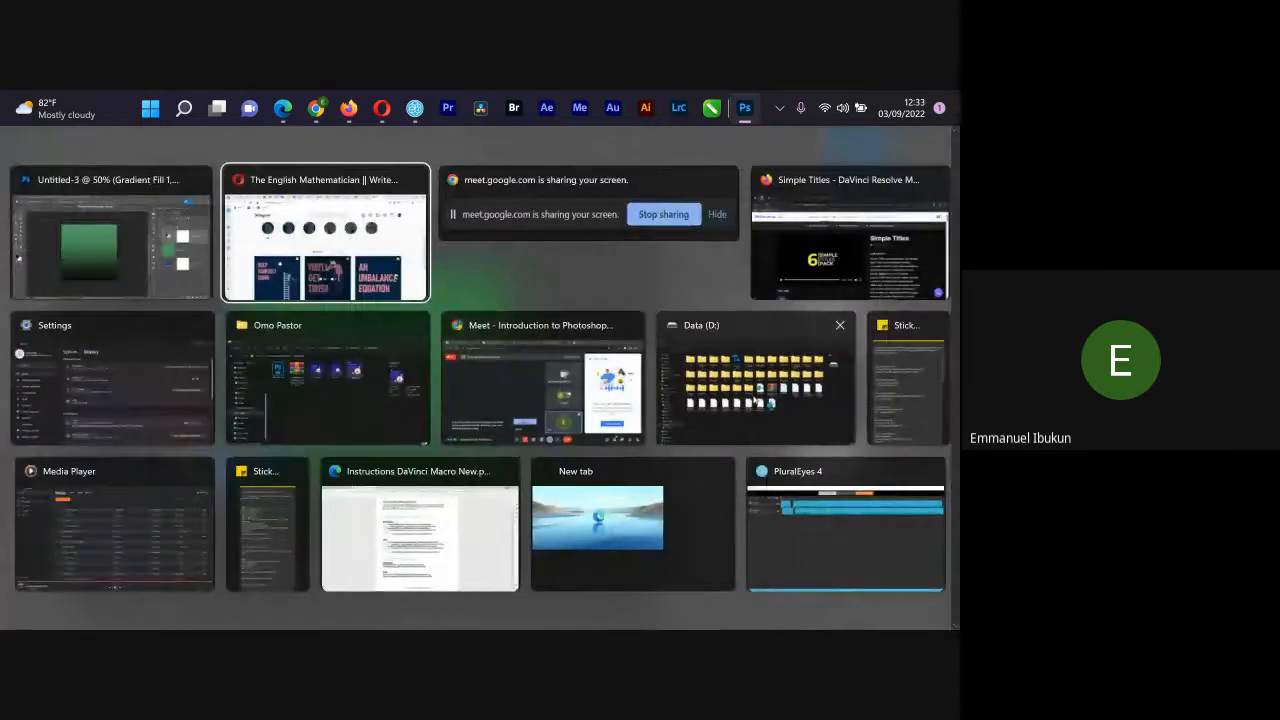
pyautogui.click(755, 398)
pyautogui.doubleClick(437, 530)
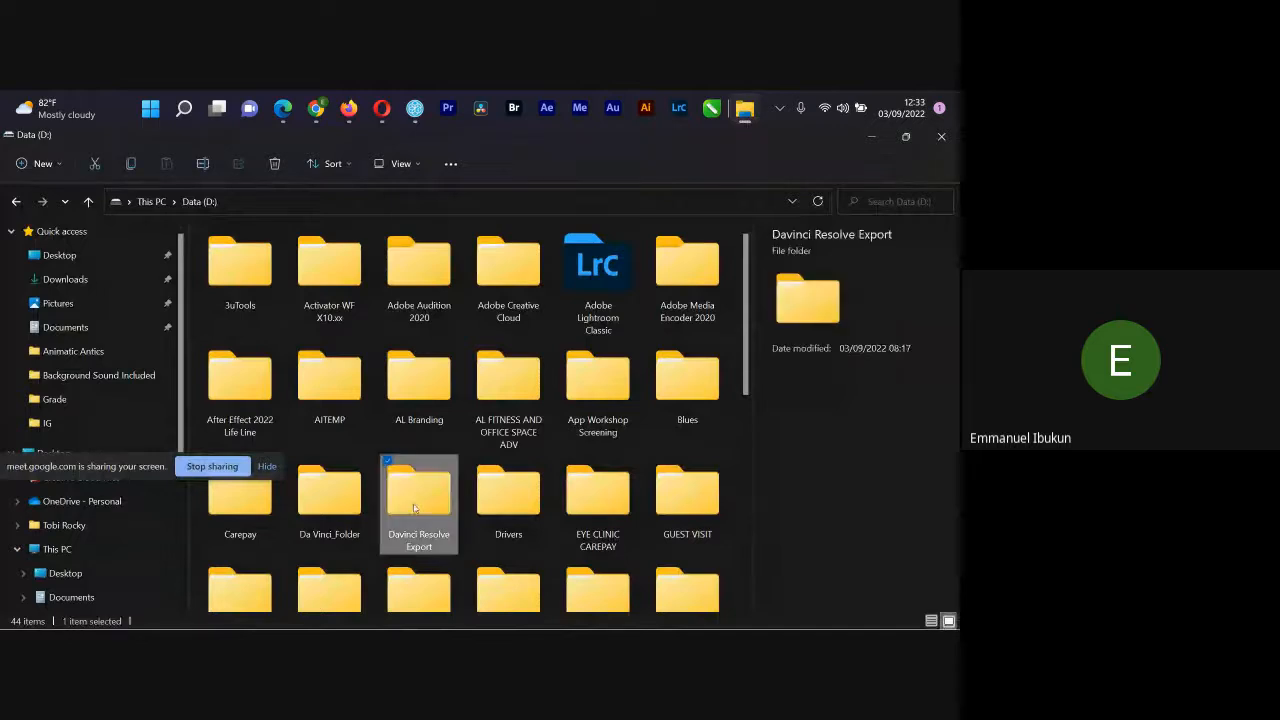
pyautogui.doubleClick(321, 298)
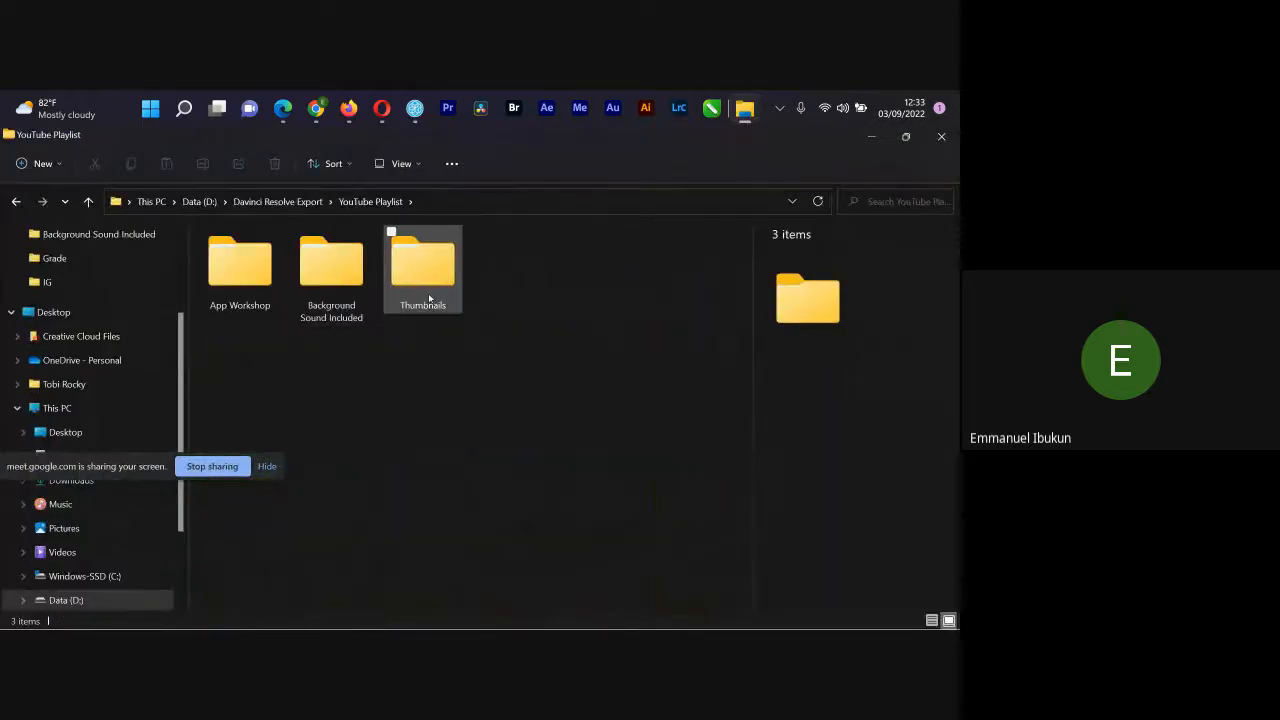
pyautogui.doubleClick(423, 262)
pyautogui.click(240, 285)
pyautogui.doubleClick(240, 285)
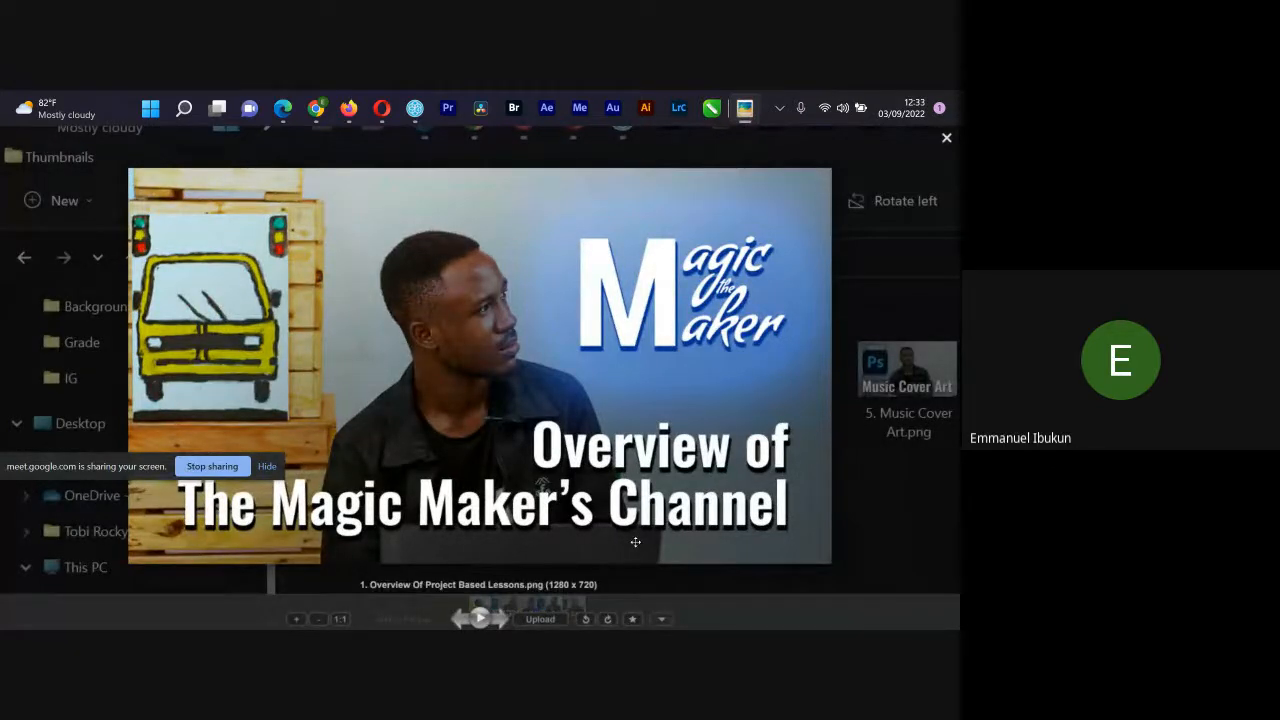
# Step: Compare the first two thumbnails, move the screen-sharing bar below the picture and show the channel overview image full screen again
pyautogui.press('Right')
pyautogui.press('Right')
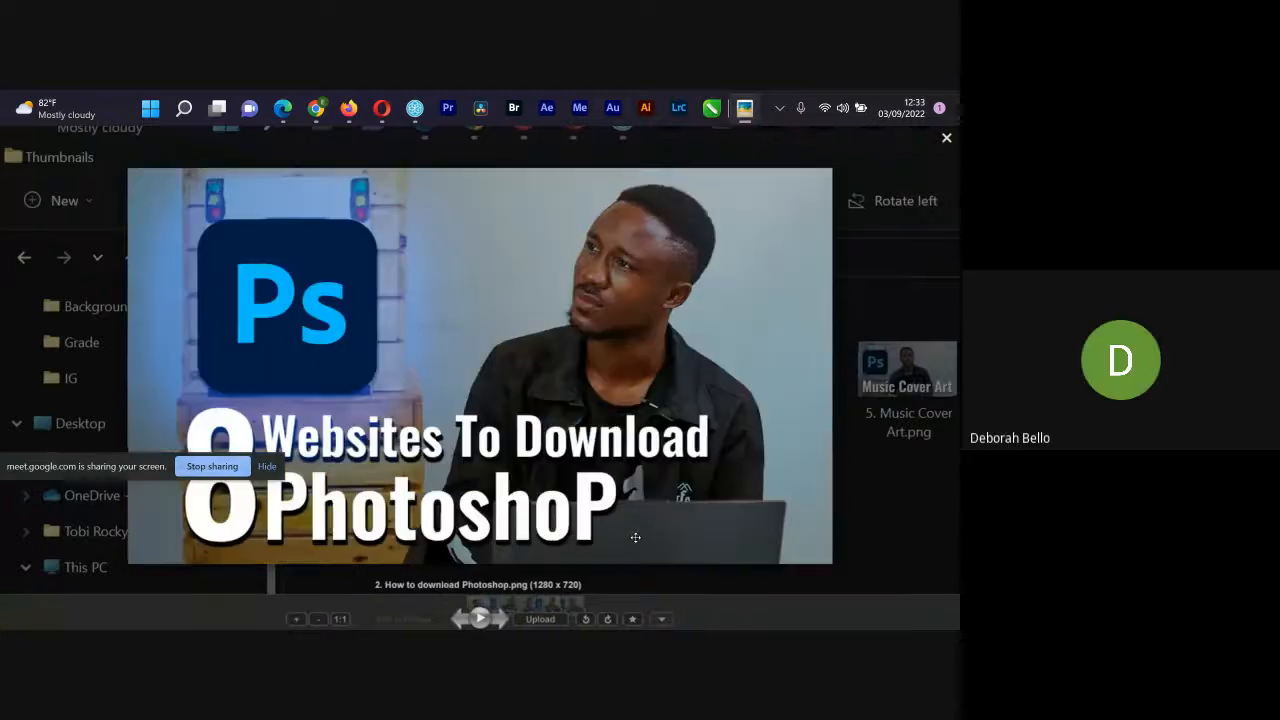
pyautogui.press('Left')
pyautogui.press('Left')
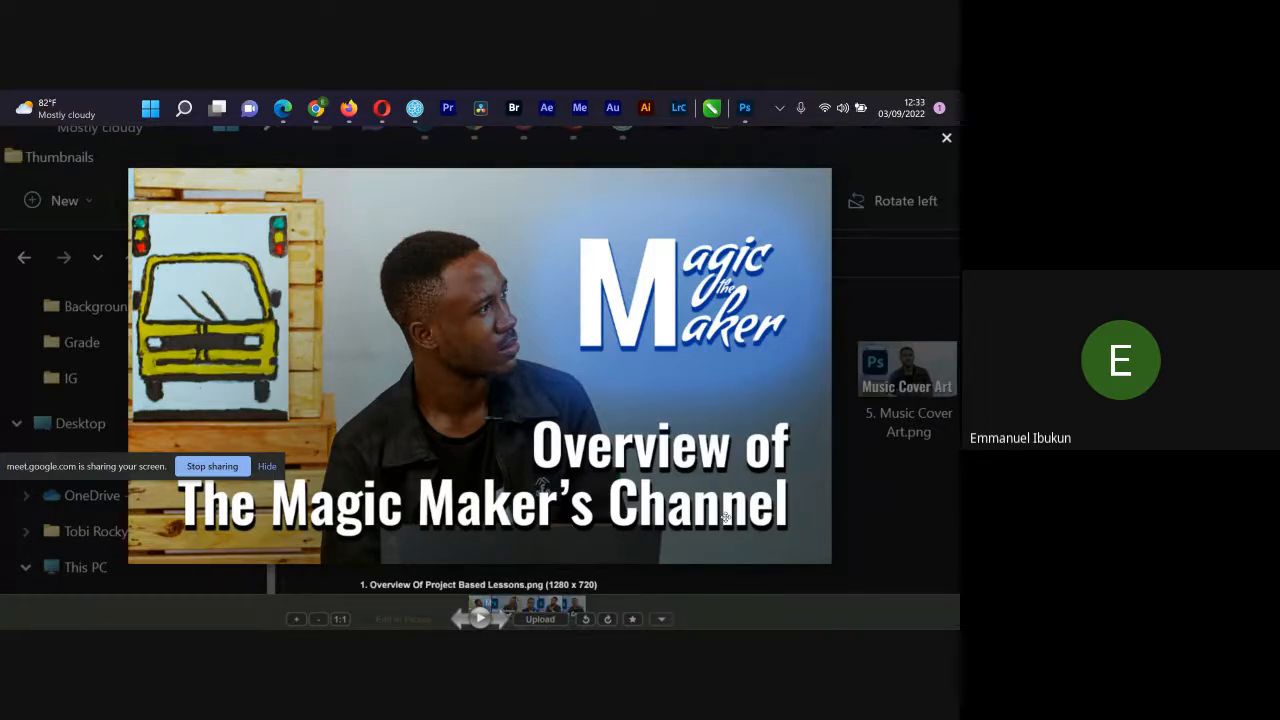
pyautogui.moveTo(74, 473); pyautogui.dragTo(78, 623)
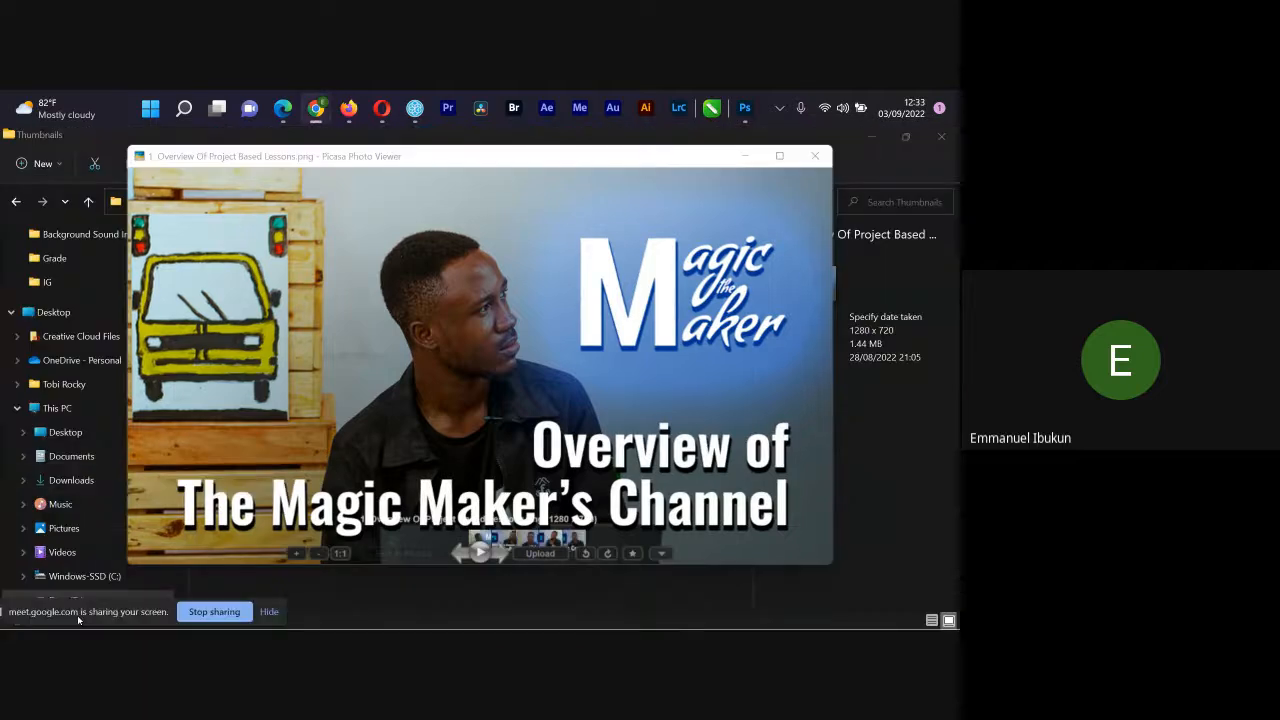
pyautogui.click(781, 156)
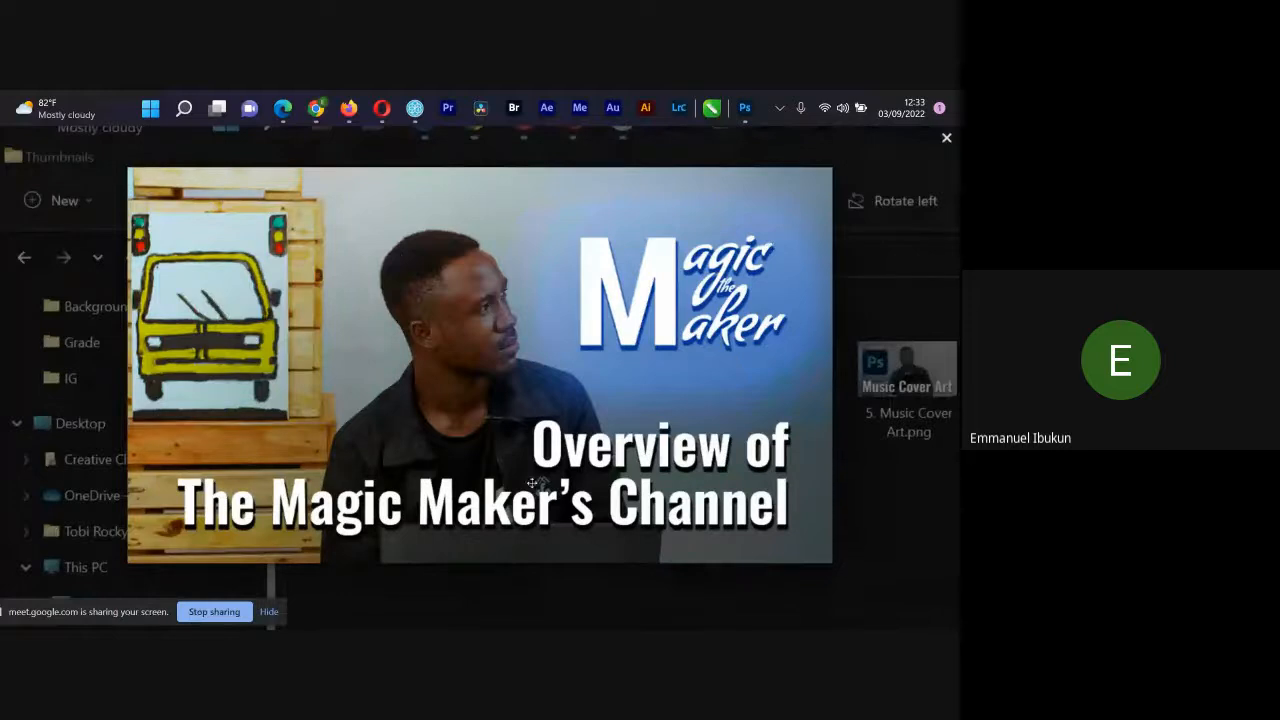
# Step: View the remaining thumbnails from the Photoshop download one through Music Cover Art, close the viewer and return to Photoshop
pyautogui.press('Right')
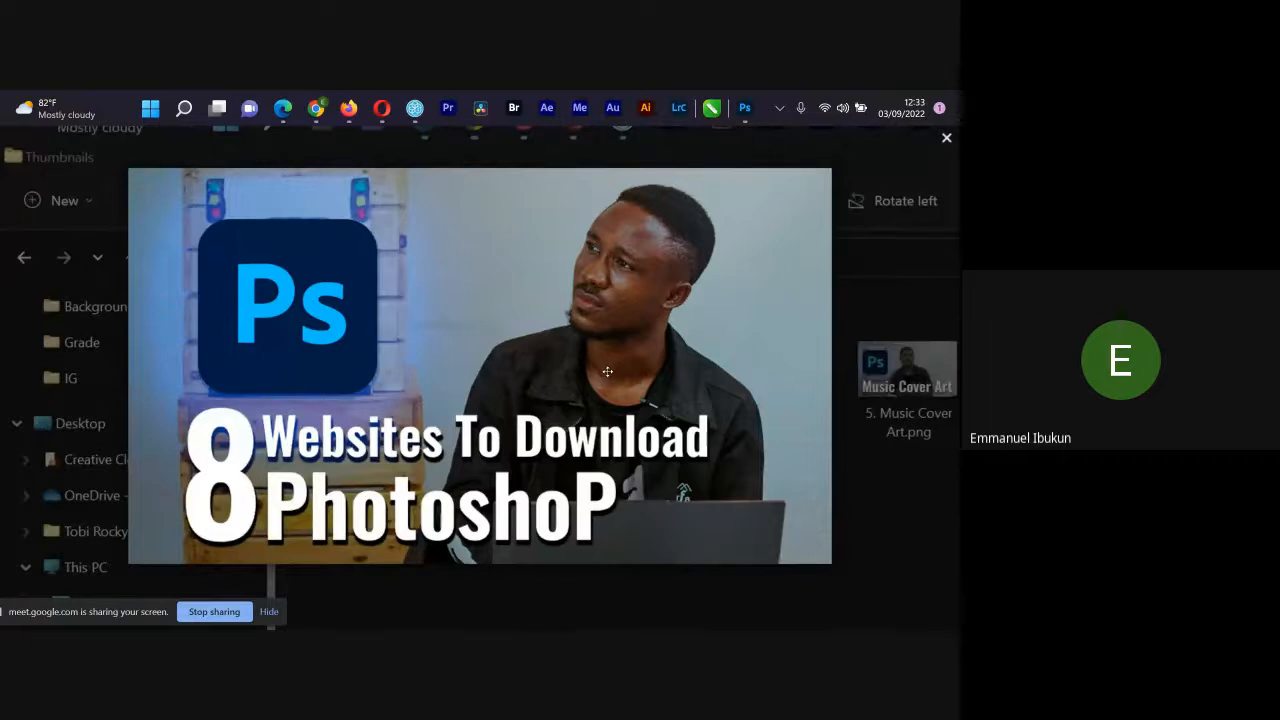
pyautogui.press('Right')
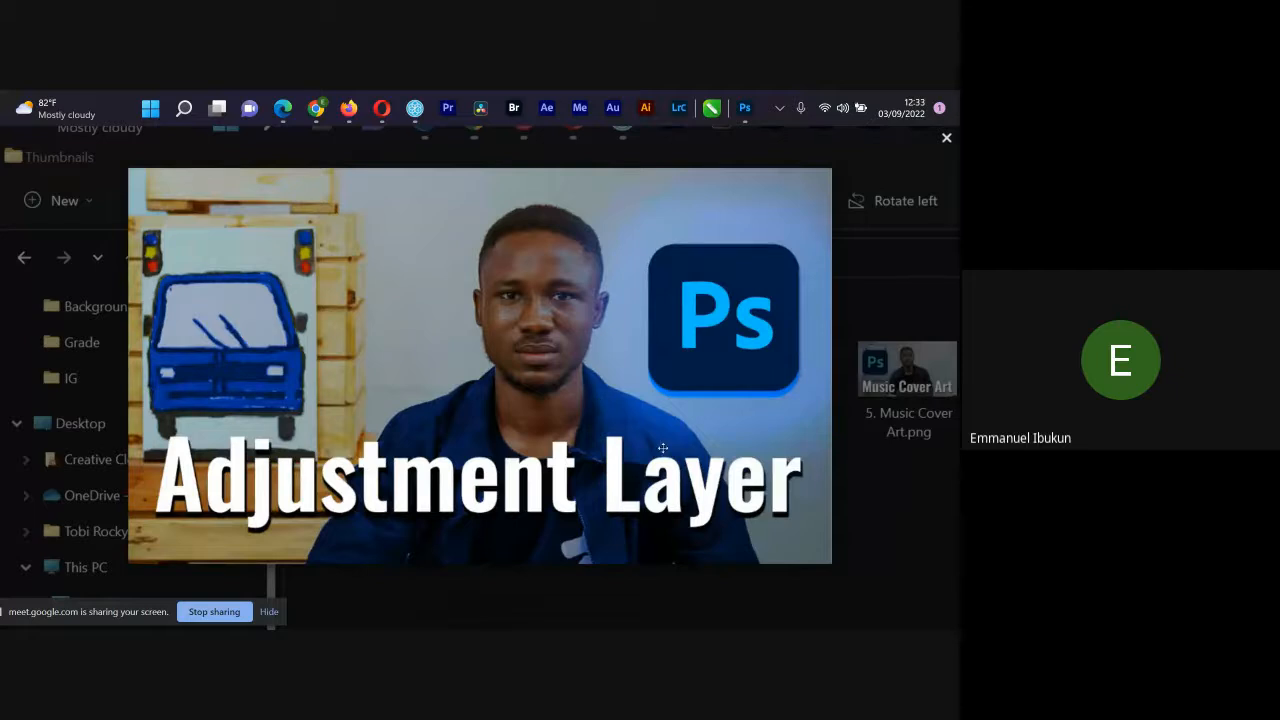
pyautogui.press('Right')
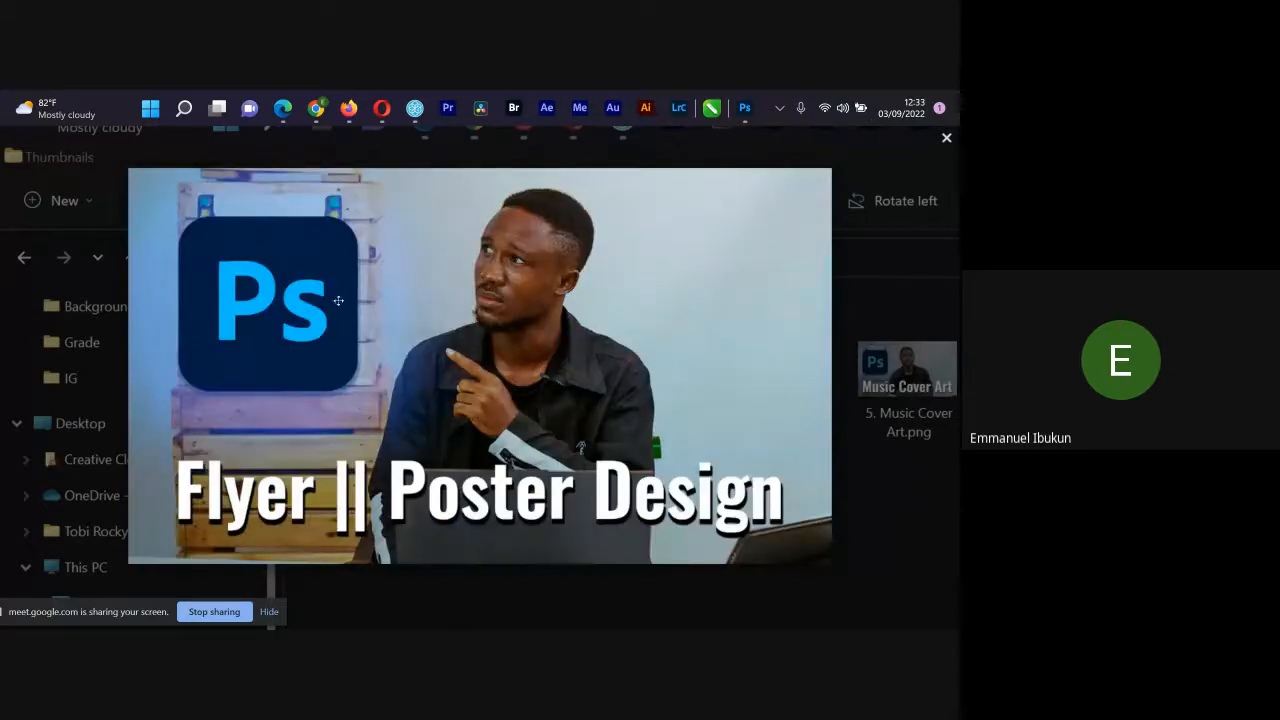
pyautogui.press('Right')
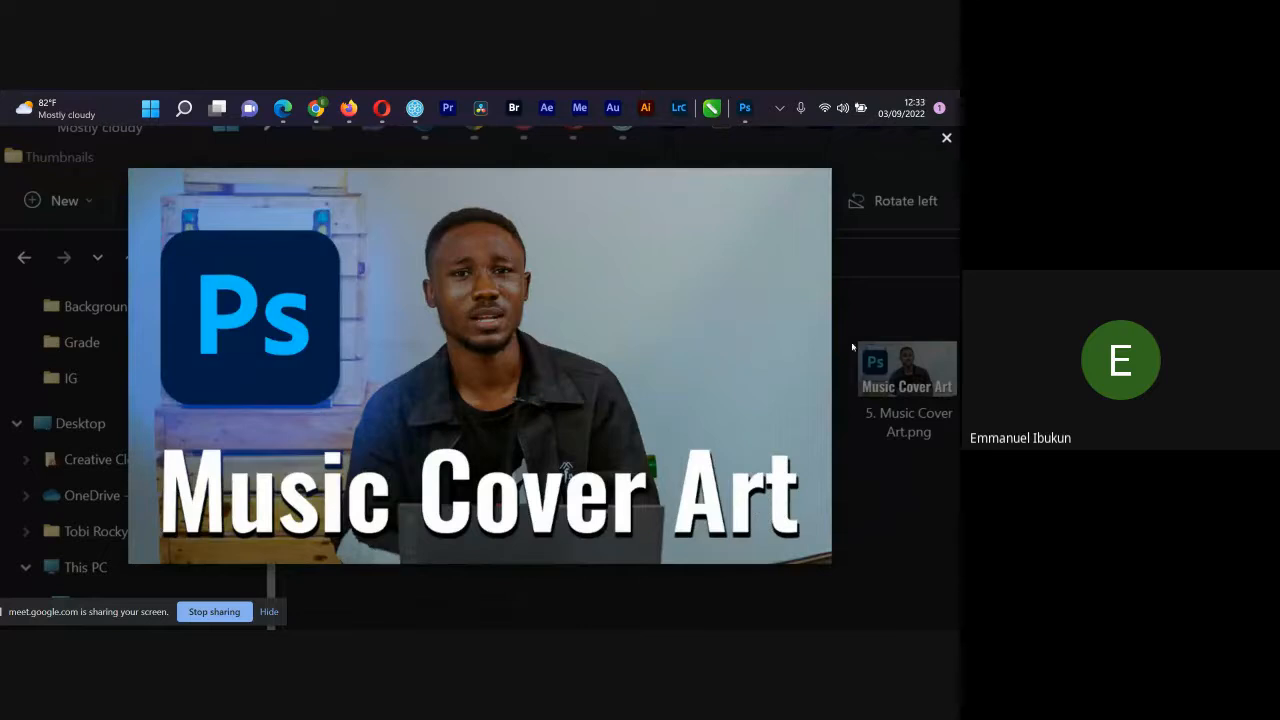
pyautogui.click(948, 140)
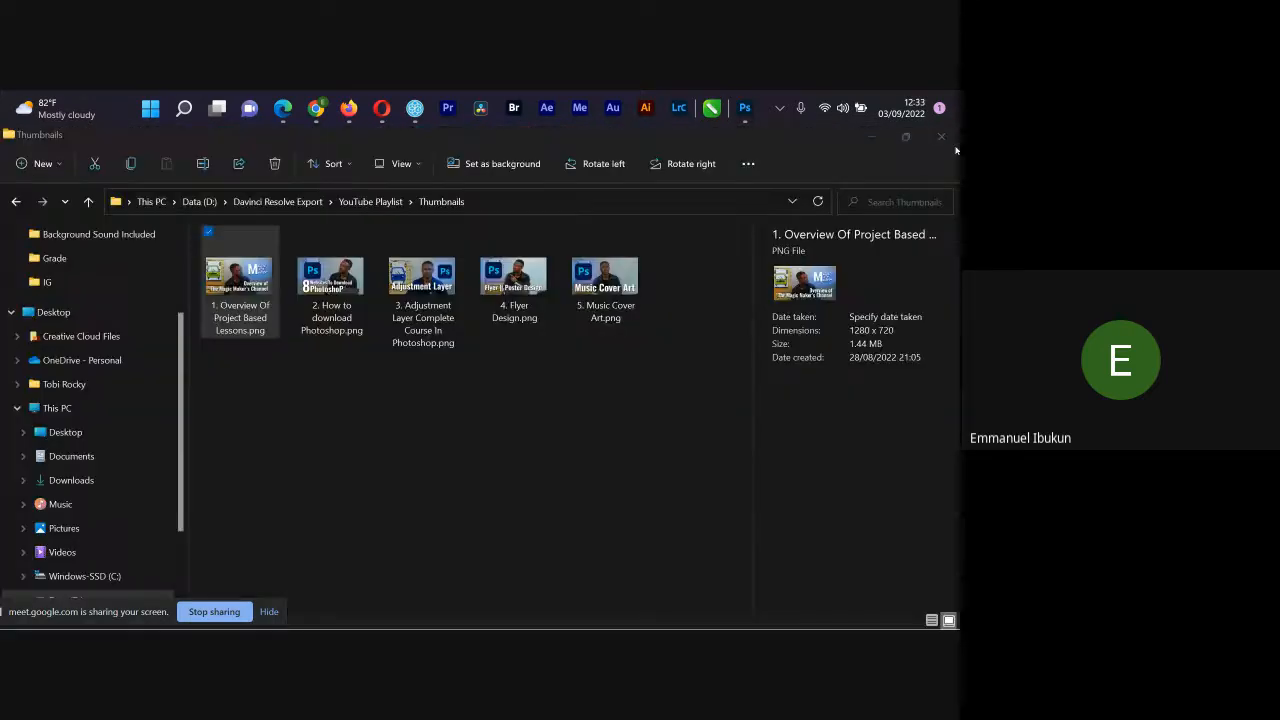
pyautogui.click(873, 139)
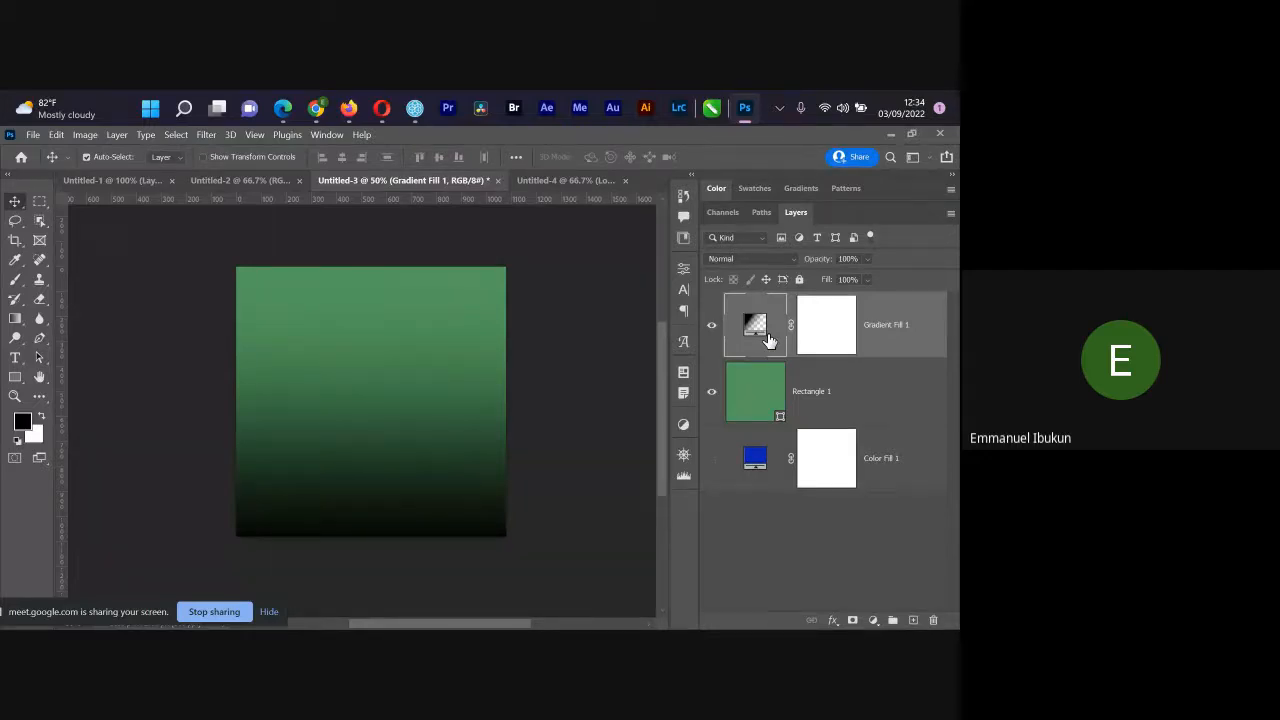
# Step: Switch from Photoshop to the File Explorer window showing Thumbnails and open the Grade folder
pyautogui.click(882, 620)
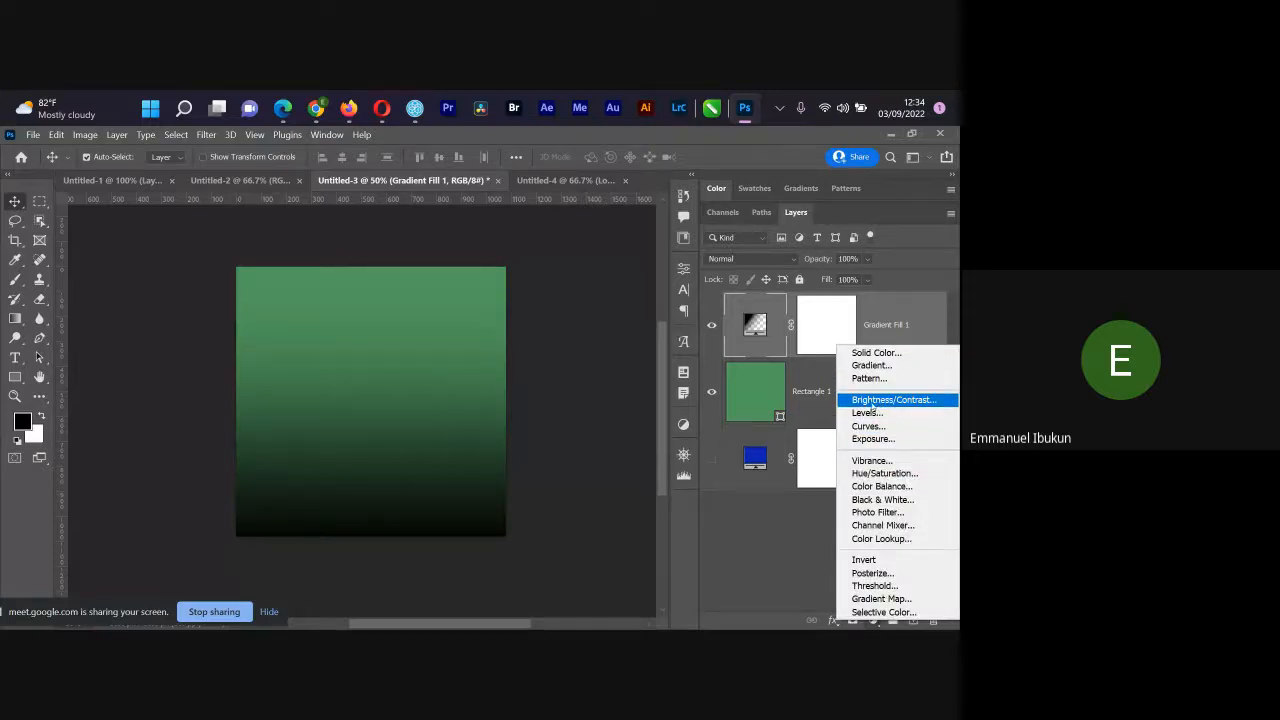
pyautogui.click(826, 470)
pyautogui.click(891, 134)
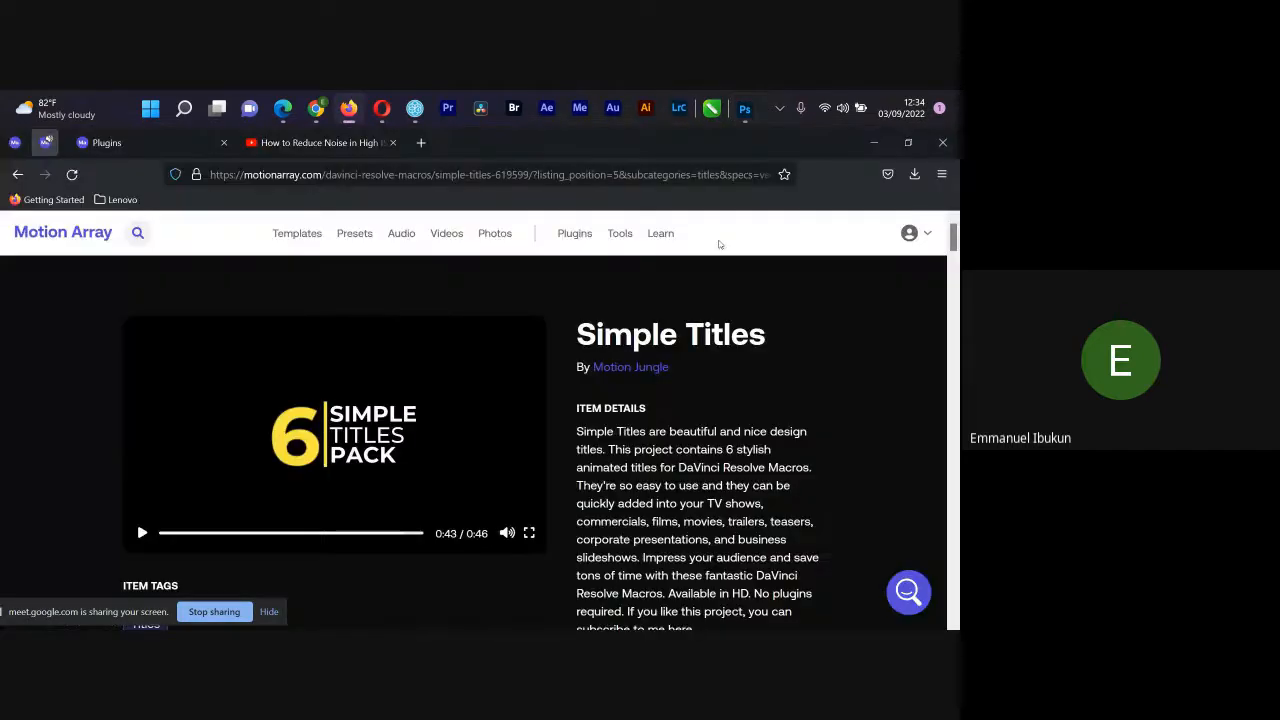
pyautogui.hotkey('alt', 'Tab')
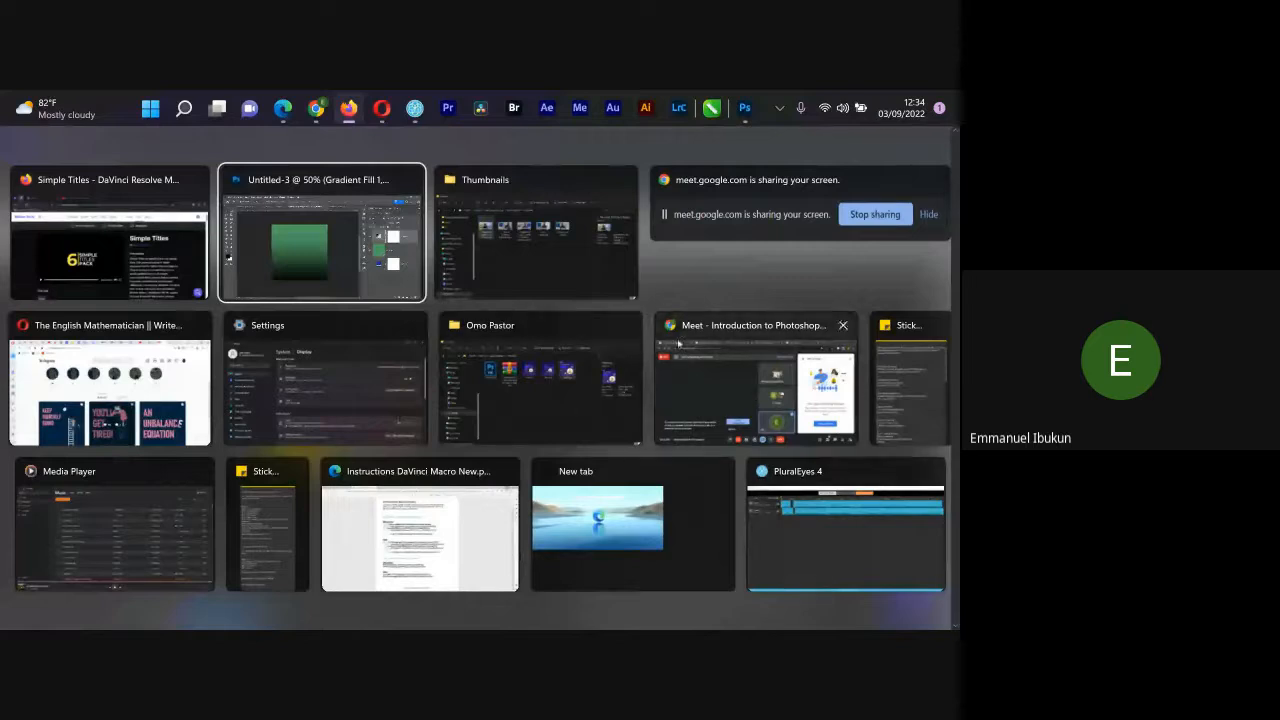
pyautogui.click(484, 262)
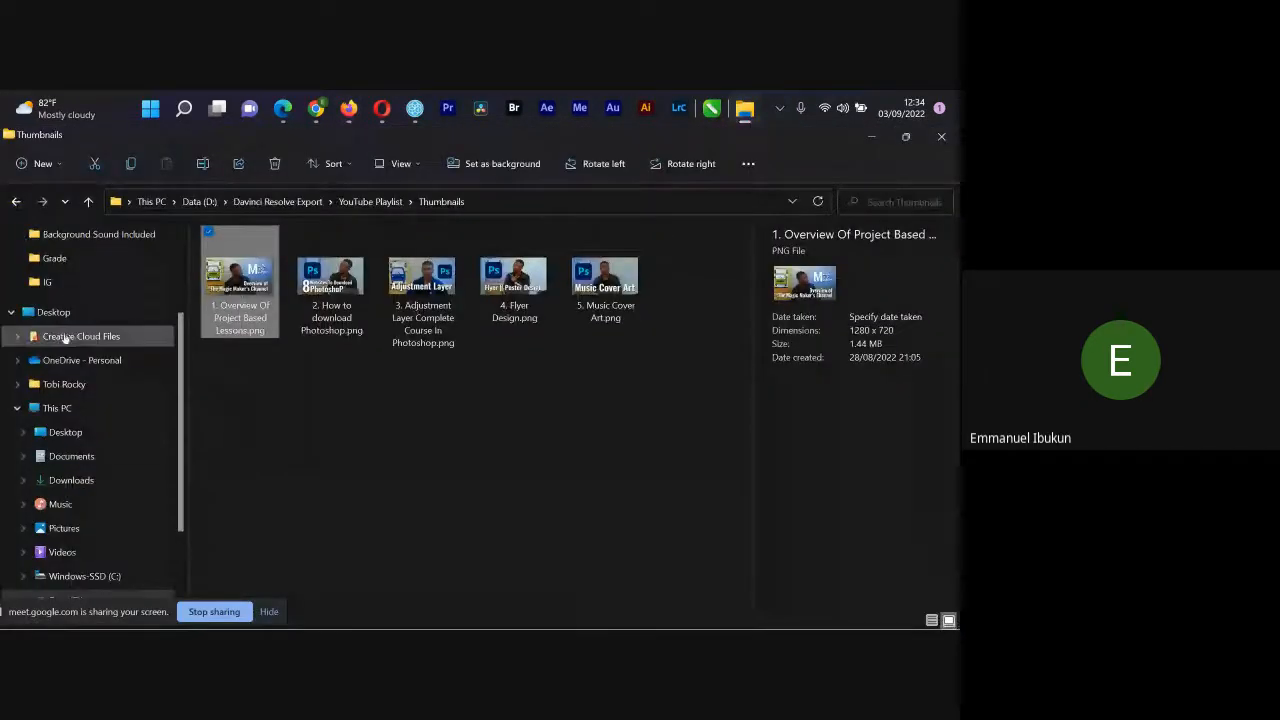
pyautogui.scroll(3, 60, 340)
pyautogui.click(55, 399)
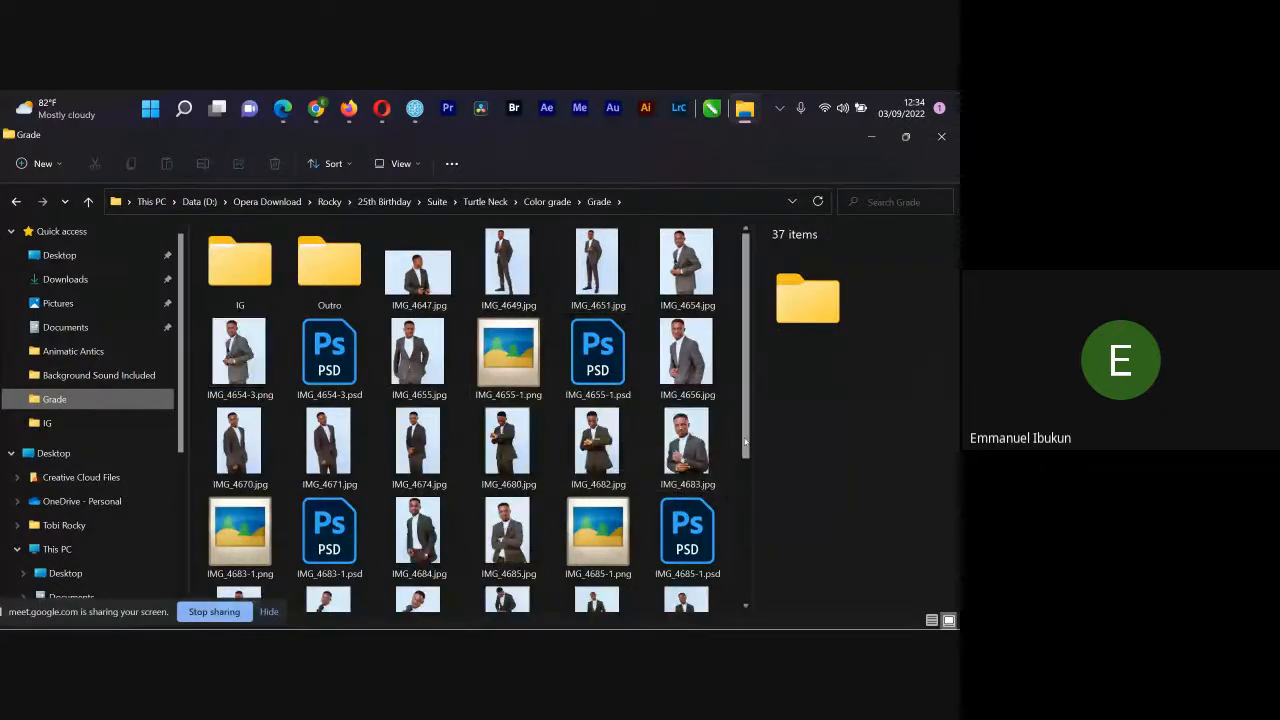
# Step: View IMG_4683.jpg from the Grade folder, close the viewer and open the IG subfolder
pyautogui.scroll(-1, 725, 420)
pyautogui.click(708, 410)
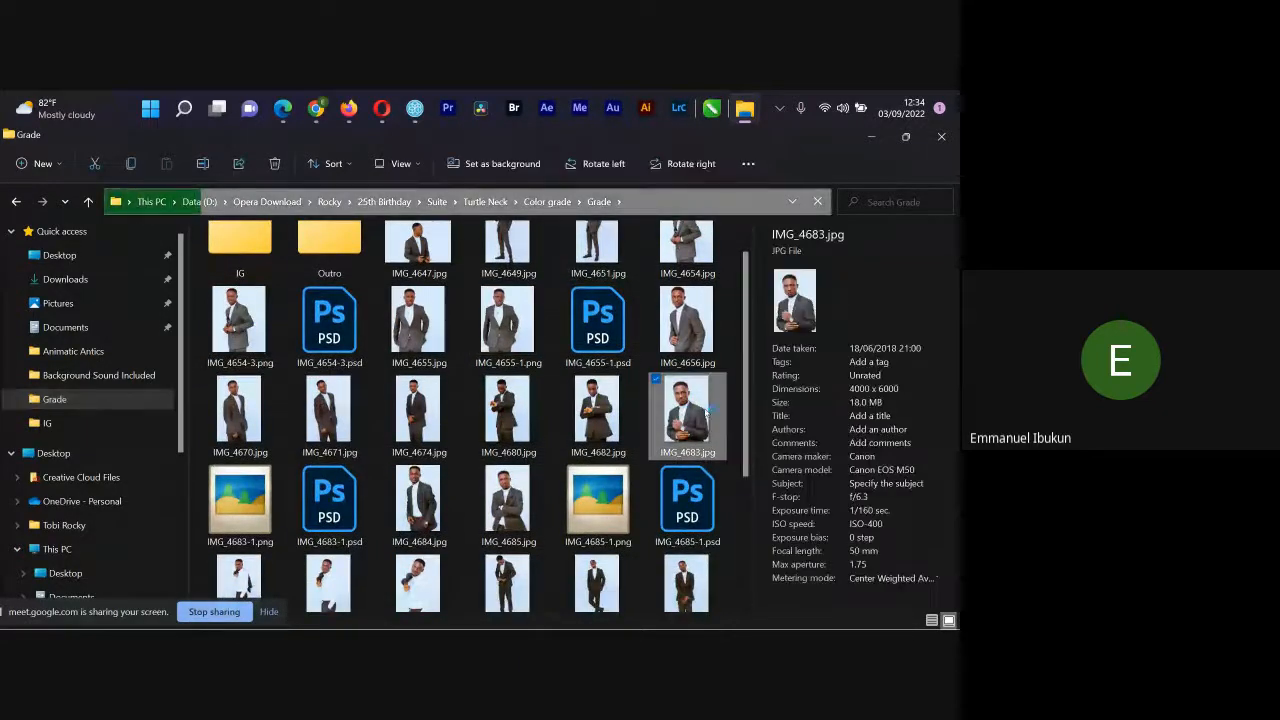
pyautogui.doubleClick(708, 410)
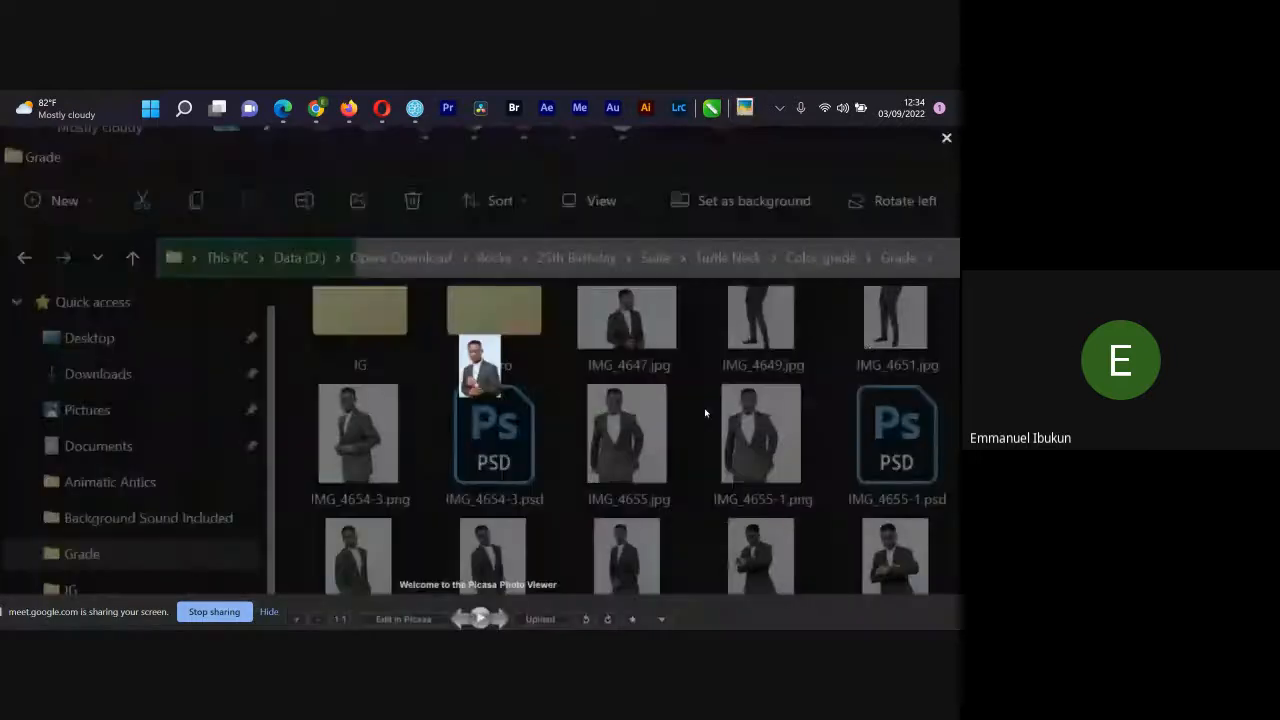
pyautogui.click(945, 140)
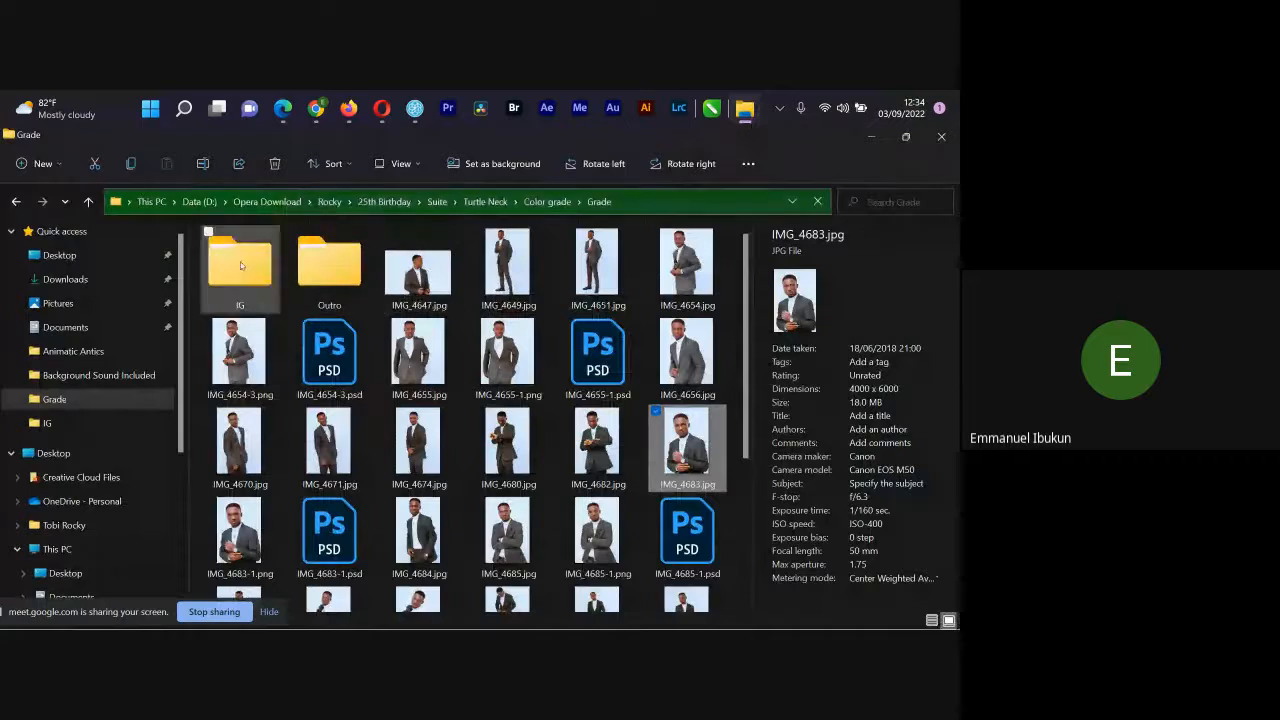
pyautogui.doubleClick(240, 263)
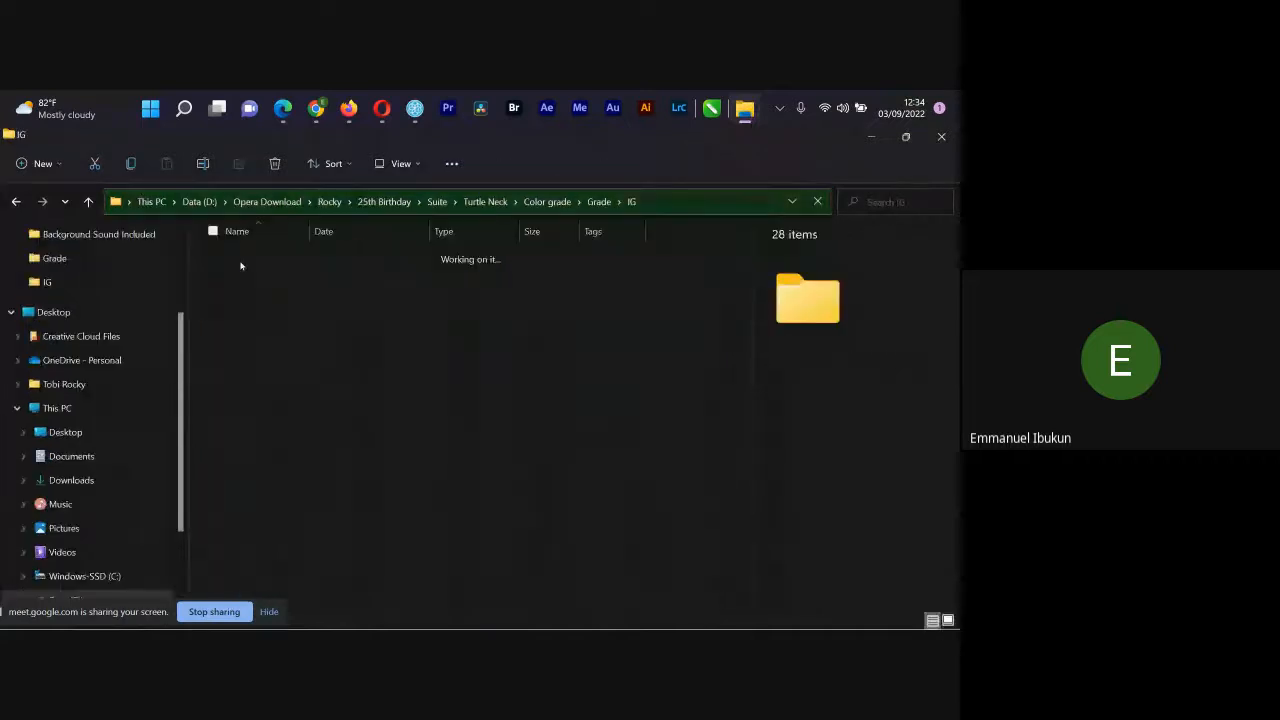
# Step: Switch to the Google Meet call in Chrome and admit the waiting participant
pyautogui.click(381, 108)
pyautogui.click(348, 108)
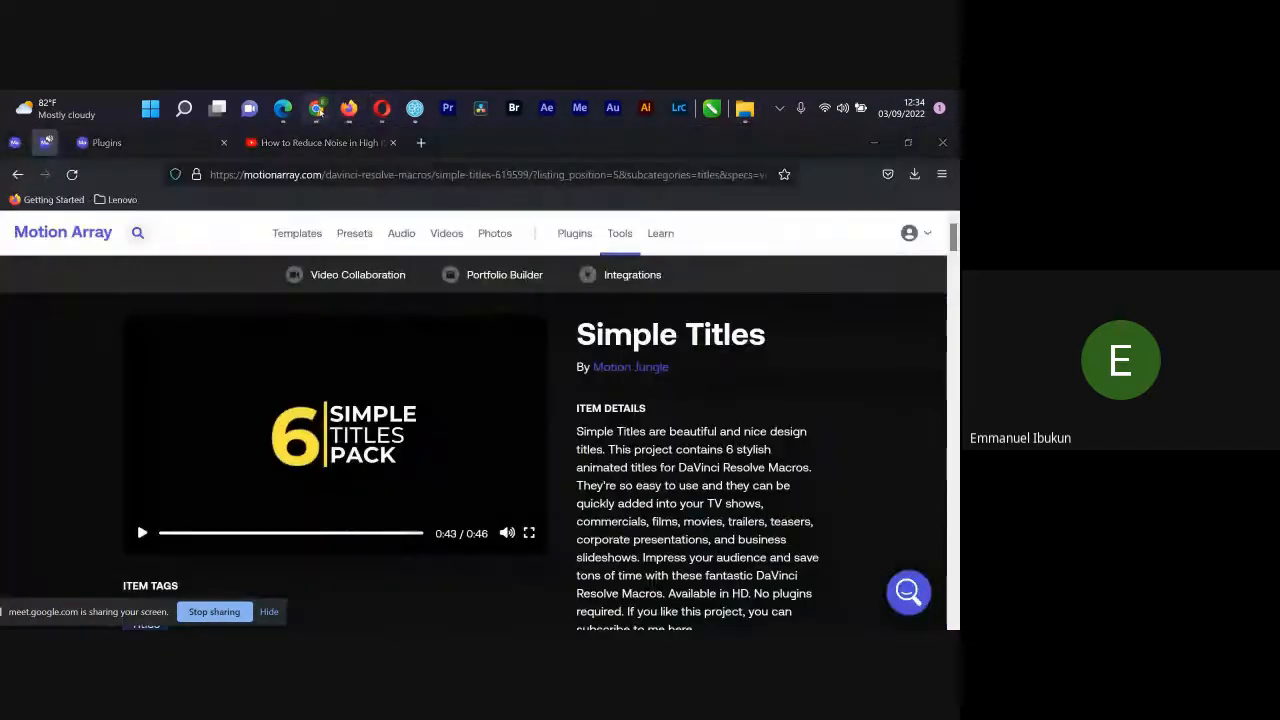
pyautogui.press('super+Tab')
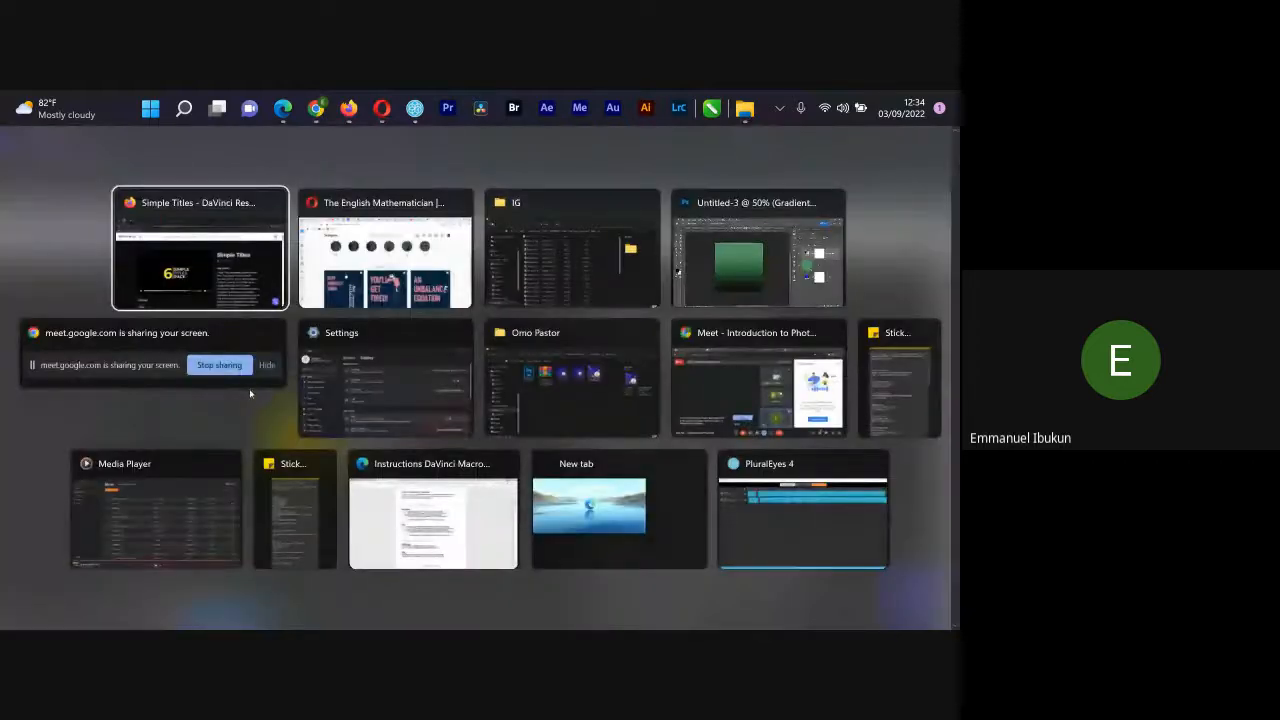
pyautogui.click(788, 390)
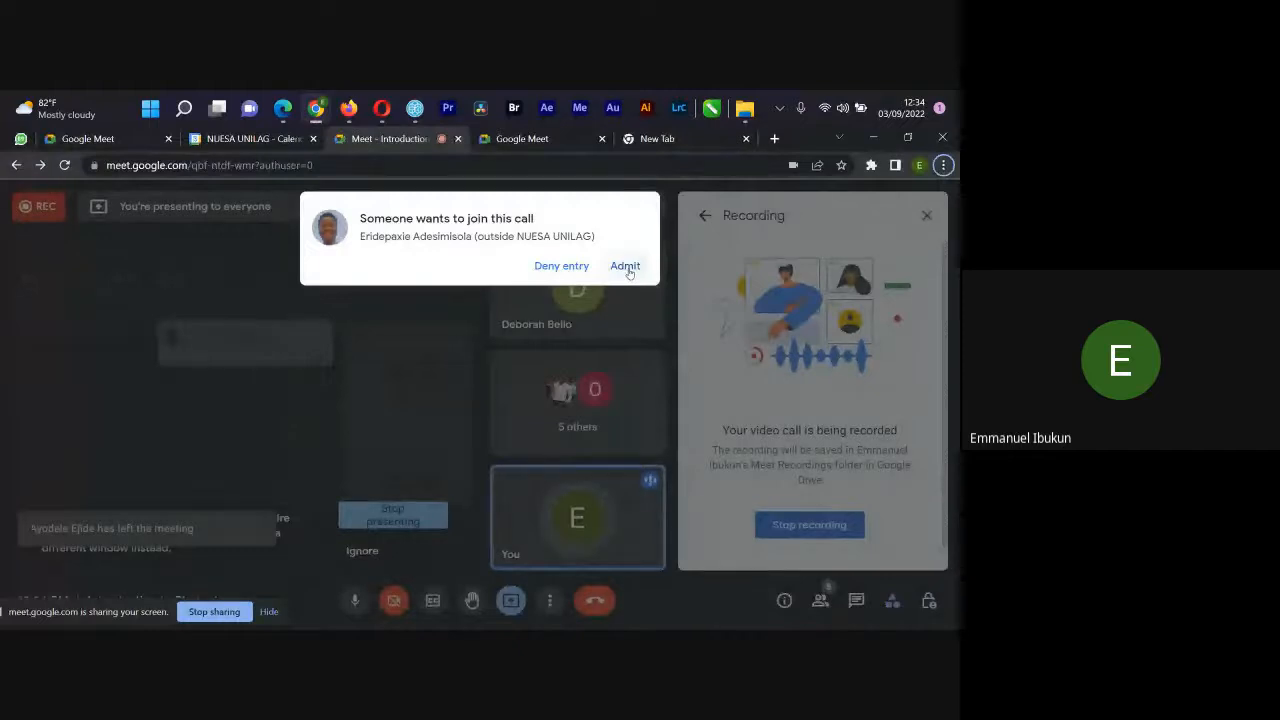
pyautogui.click(627, 268)
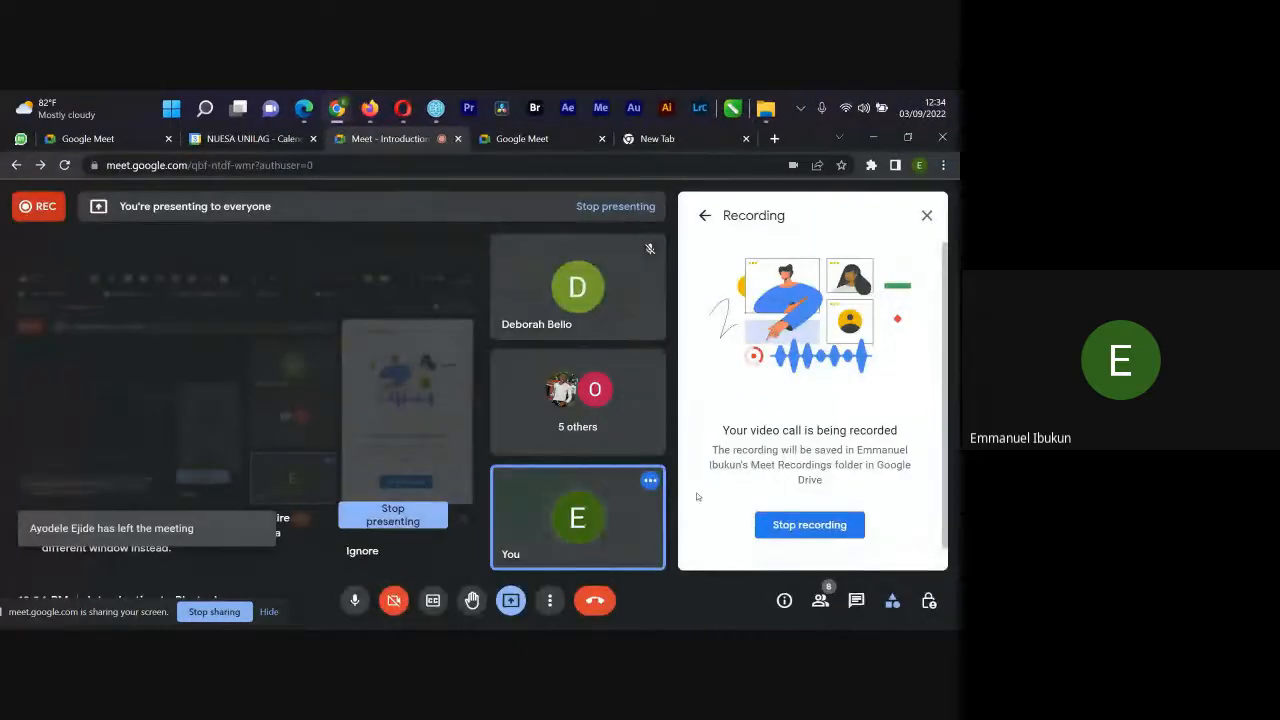
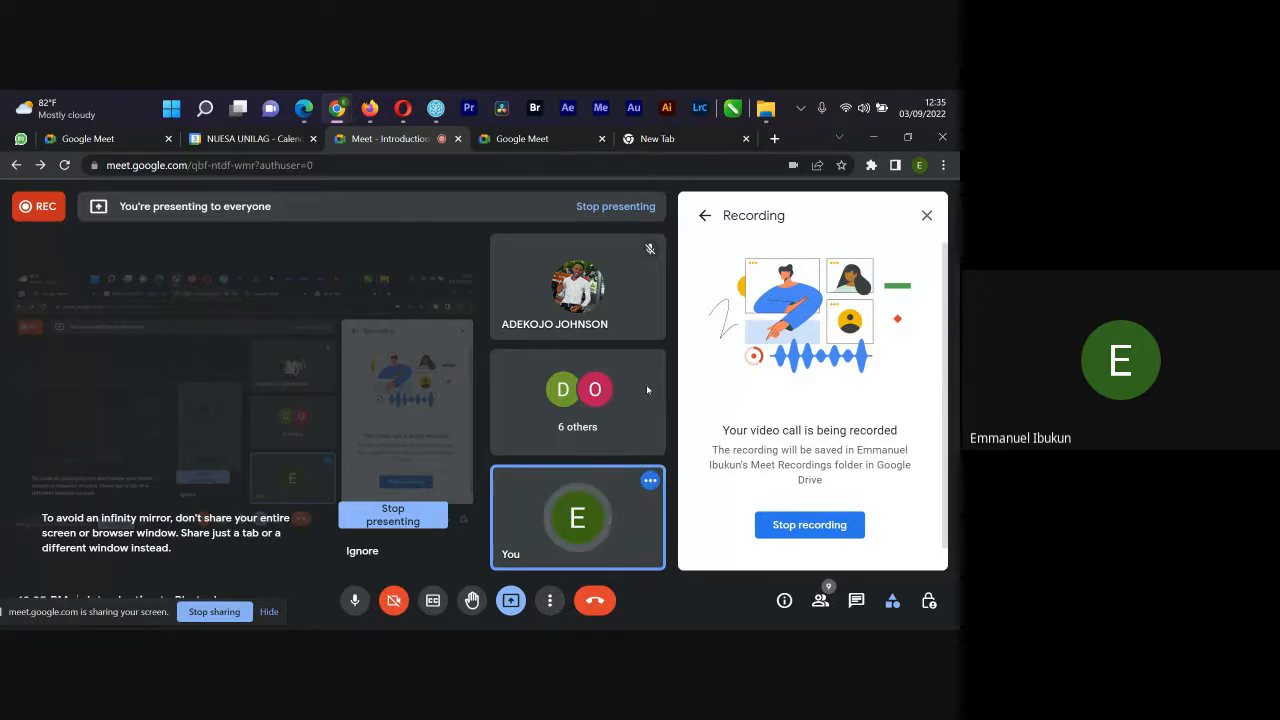
# Step: Minimize the Google Meet and Motion Array windows and return to the IG folder in File Explorer
pyautogui.click(873, 137)
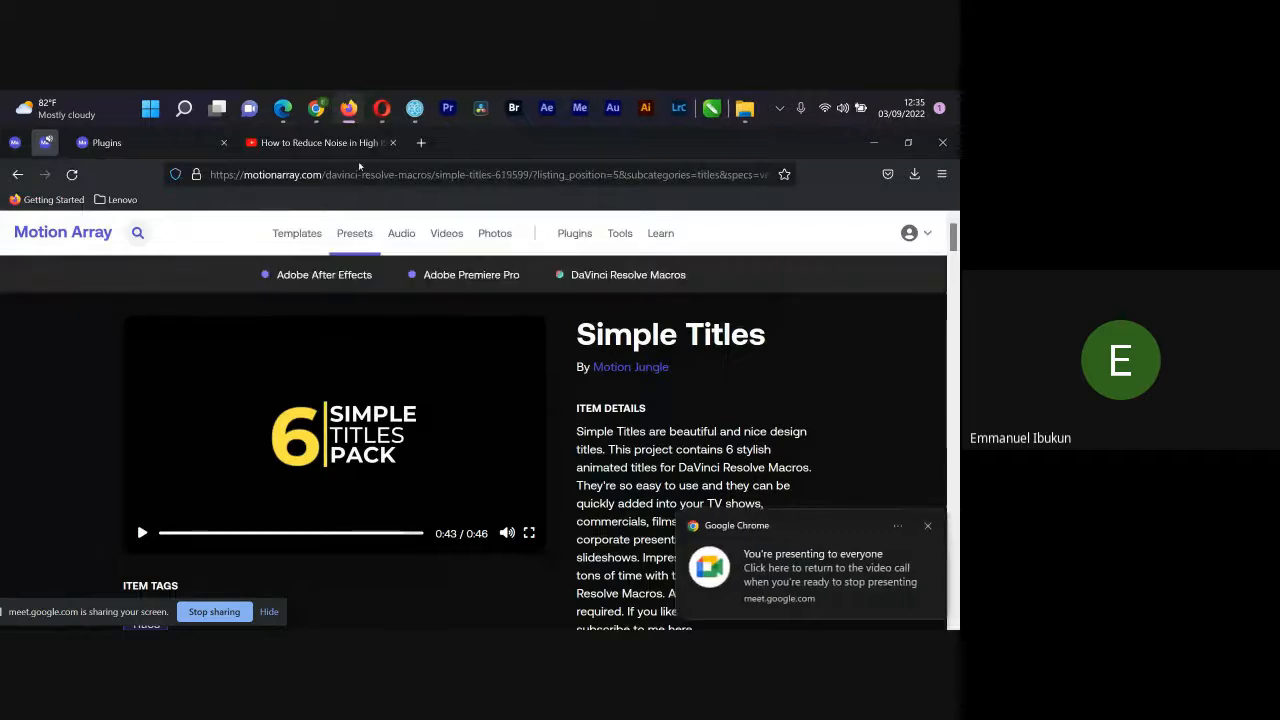
pyautogui.click(871, 146)
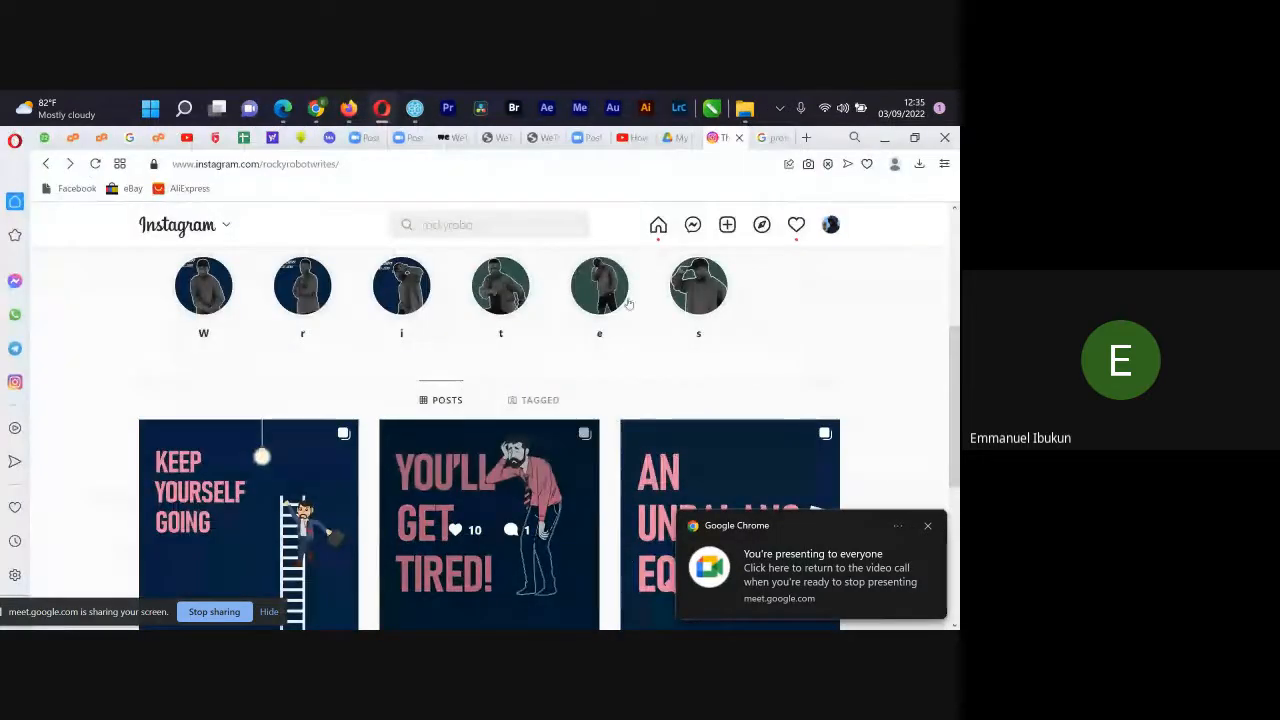
pyautogui.hotkey('alt', 'Tab')
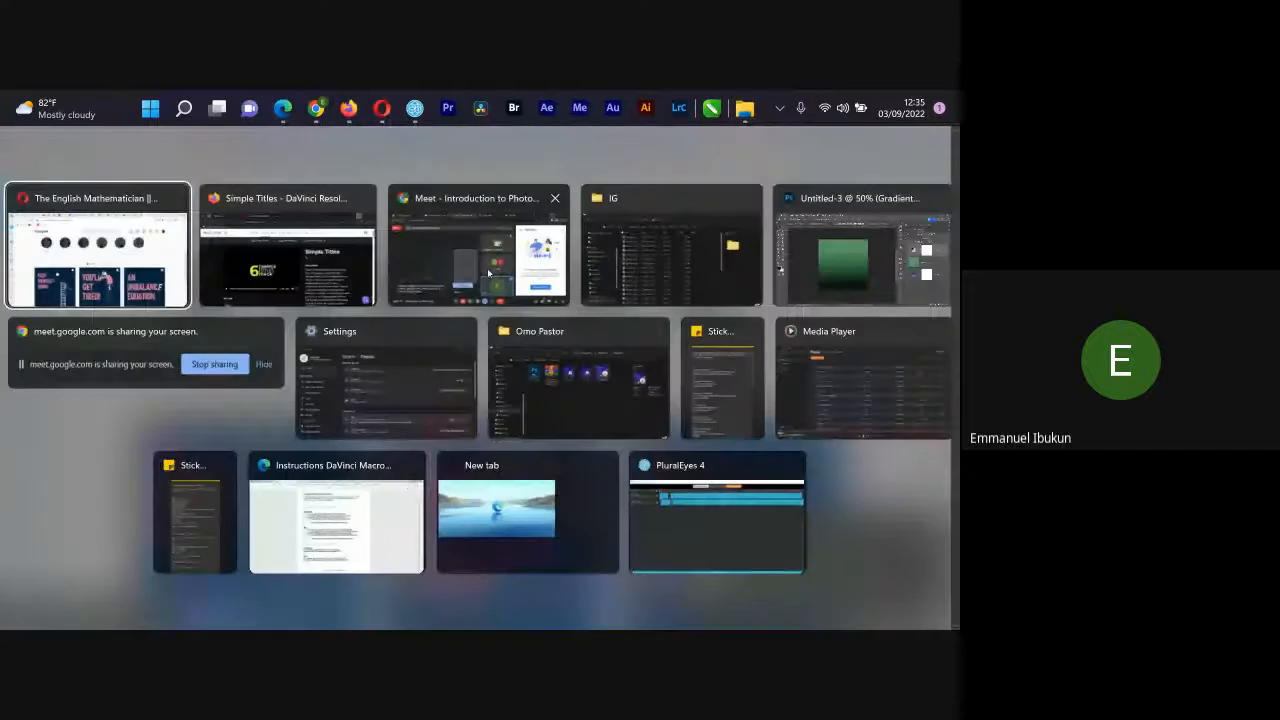
pyautogui.click(668, 279)
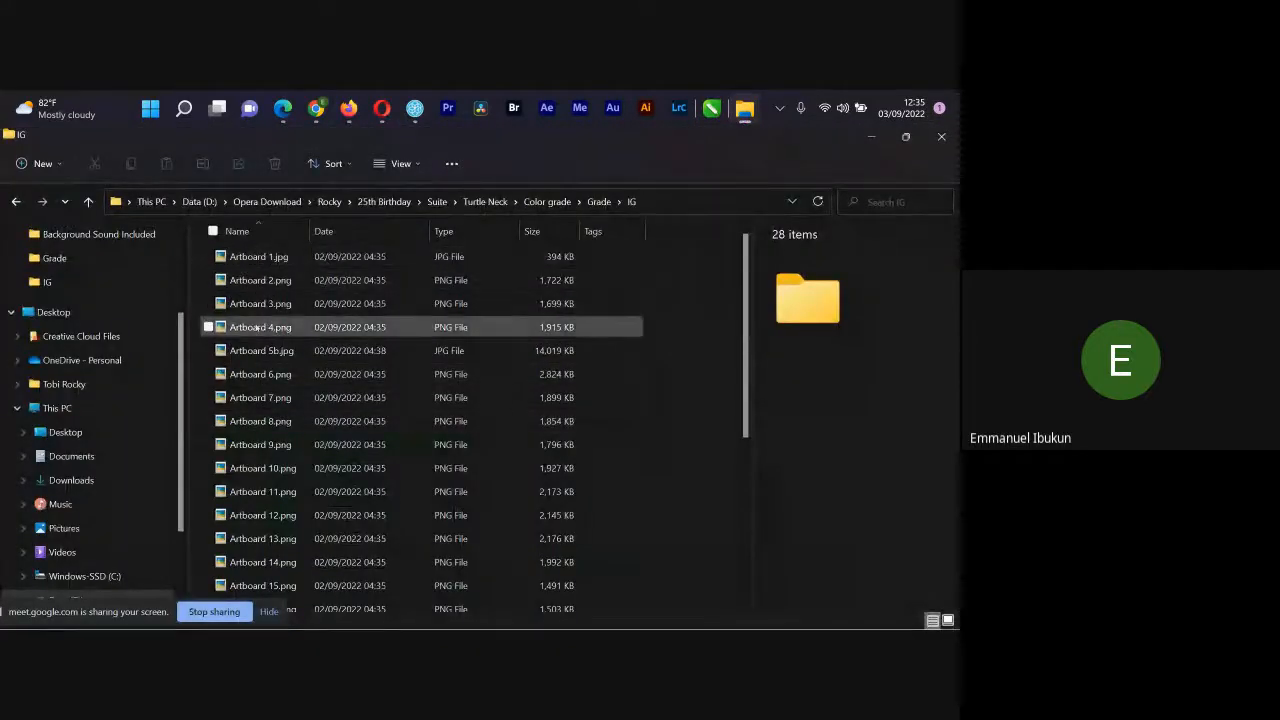
# Step: Show the IG folder's files as large thumbnails and open Artboard 14.png in Photoshop
pyautogui.click(948, 620)
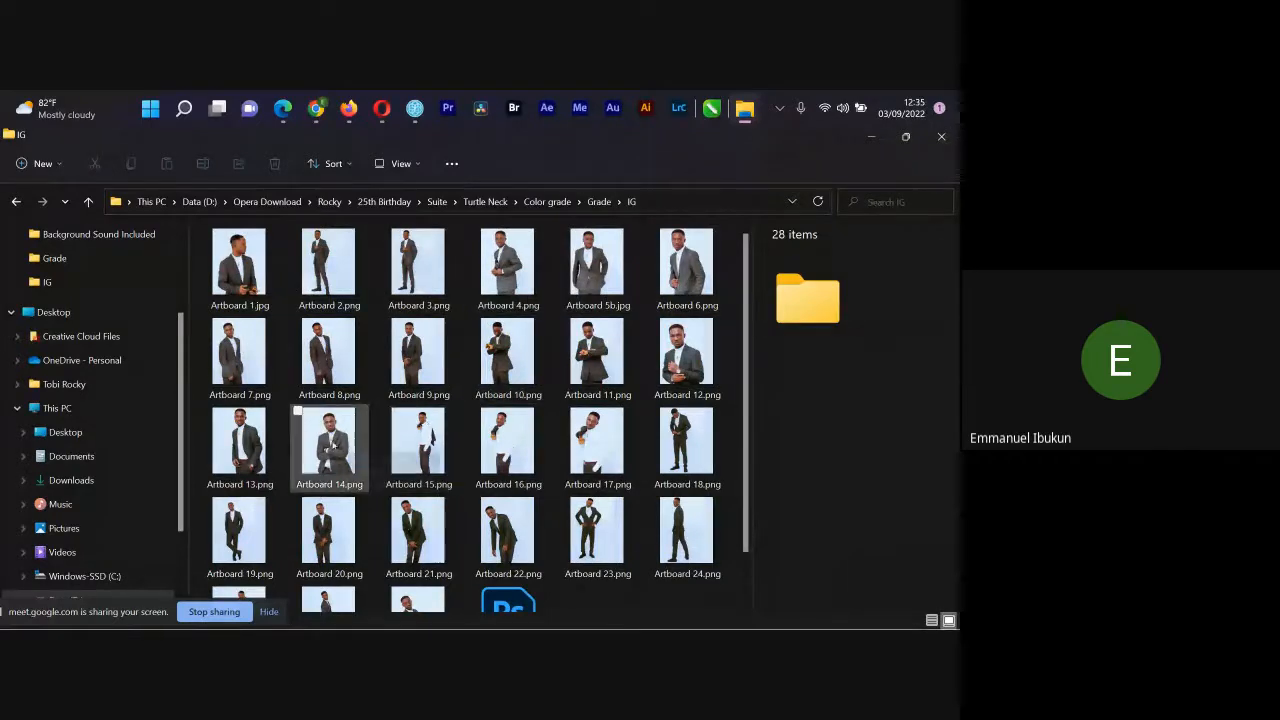
pyautogui.click(350, 455)
pyautogui.moveTo(335, 440); pyautogui.dragTo(660, 188)
pyautogui.hotkey('alt', 'Tab')
pyautogui.hotkey('alt', 'Tab')
pyautogui.hotkey('alt', 'Tab')
pyautogui.hotkey('alt', 'Tab')
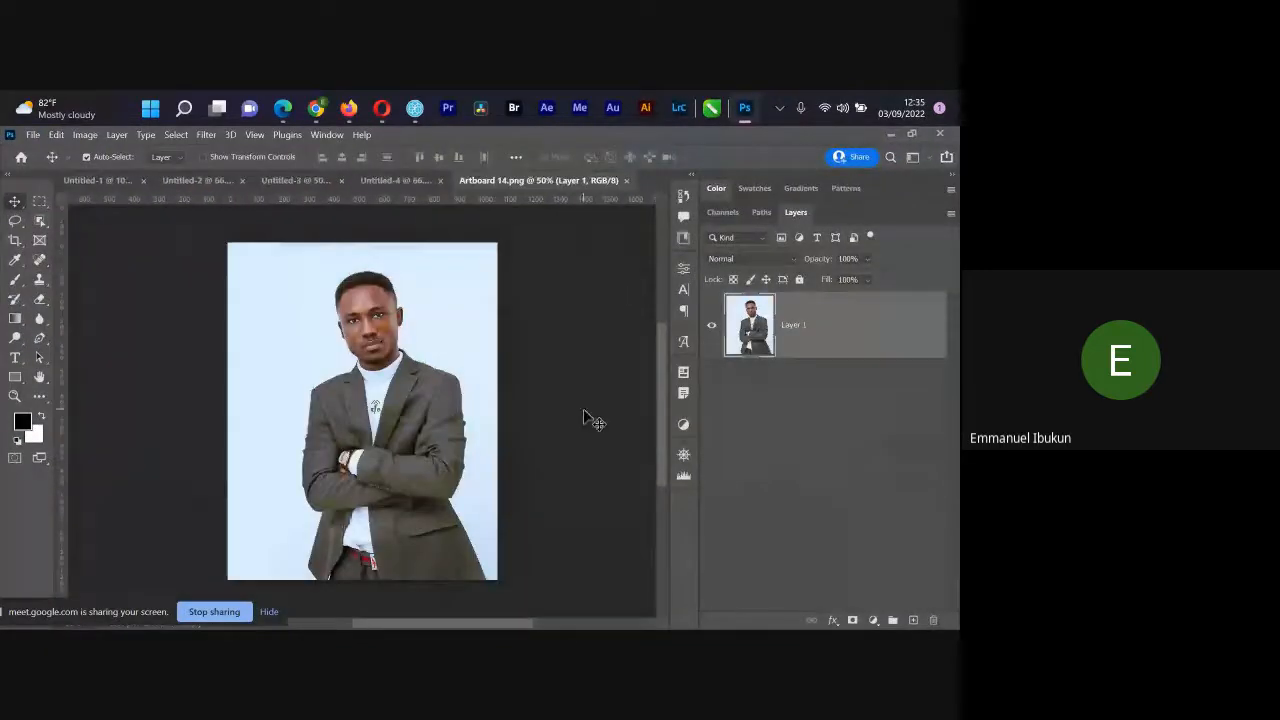
# Step: Add a linear black-to-transparent gradient fill layer over the portrait, with a 90° angle and 100% scale
pyautogui.hotkey('ctrl', '+')
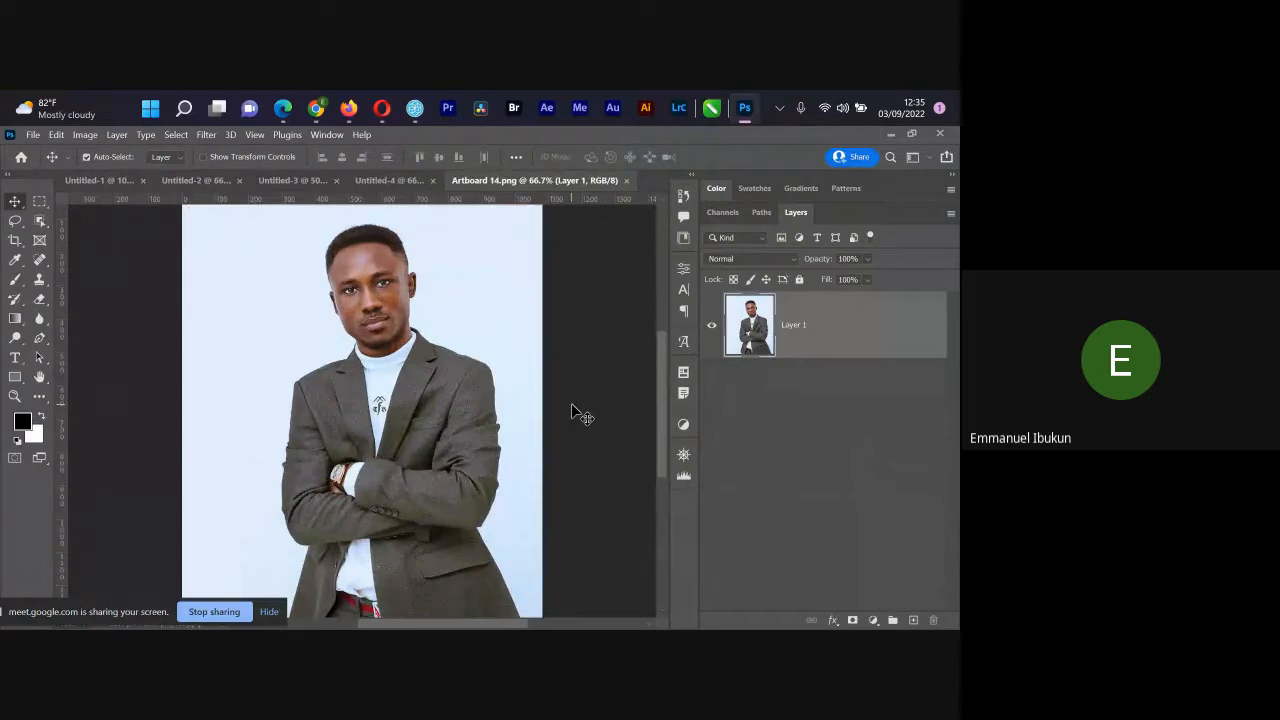
pyautogui.hotkey('ctrl', '-')
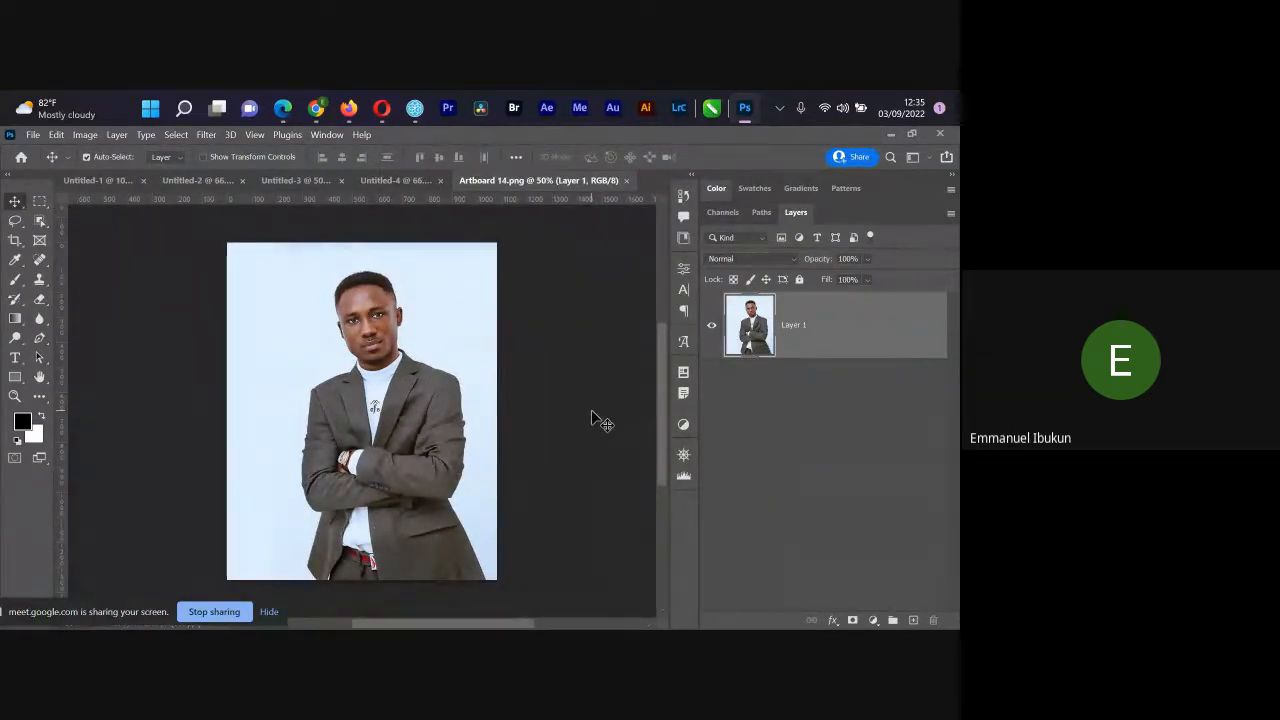
pyautogui.click(873, 620)
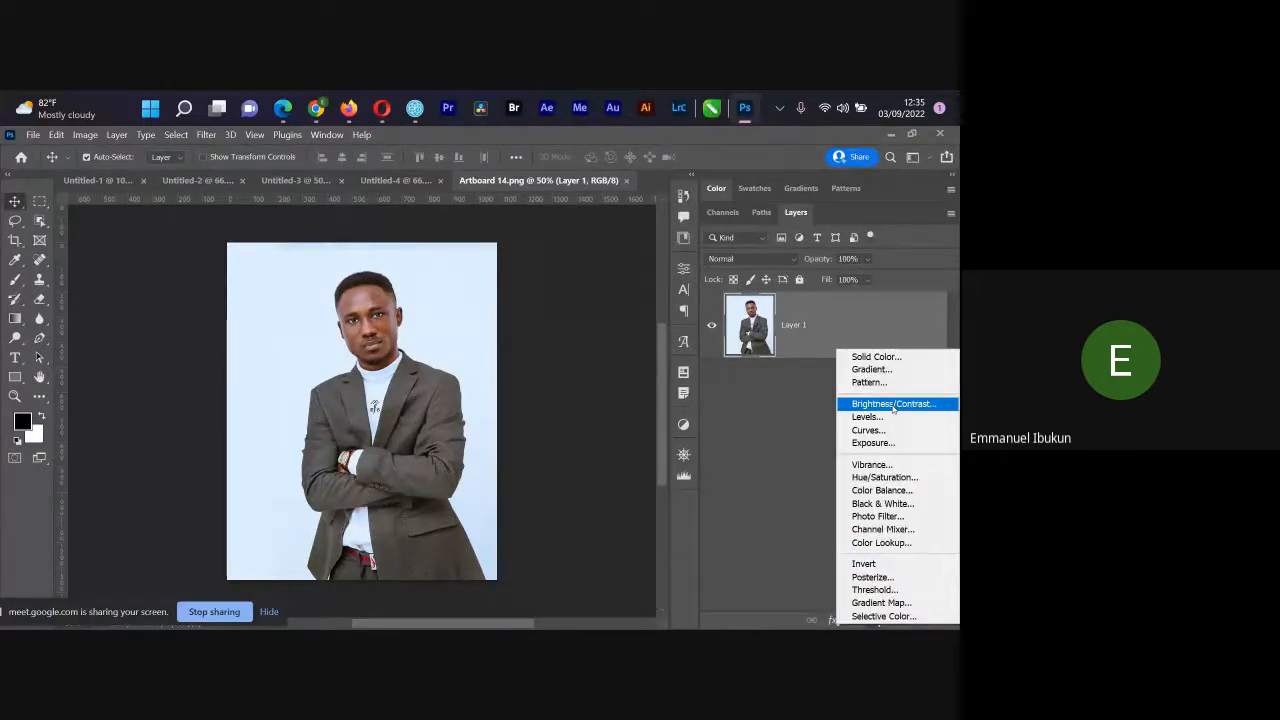
pyautogui.click(889, 370)
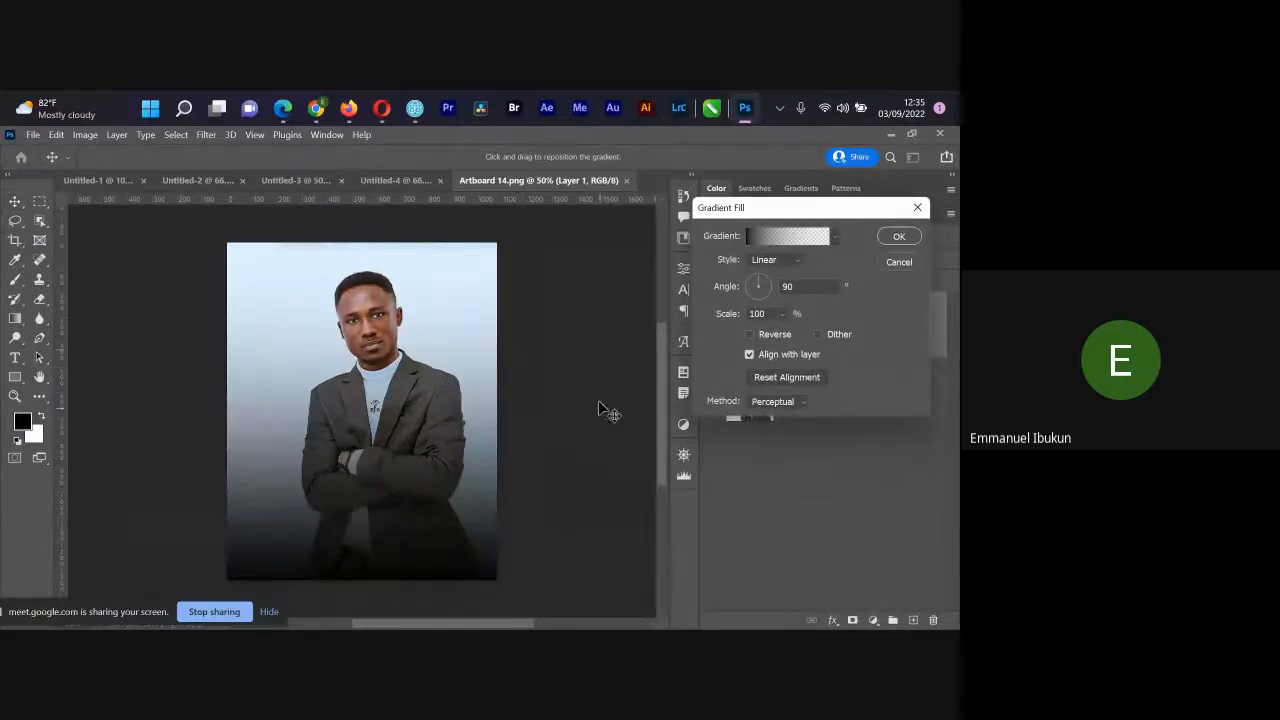
pyautogui.click(899, 236)
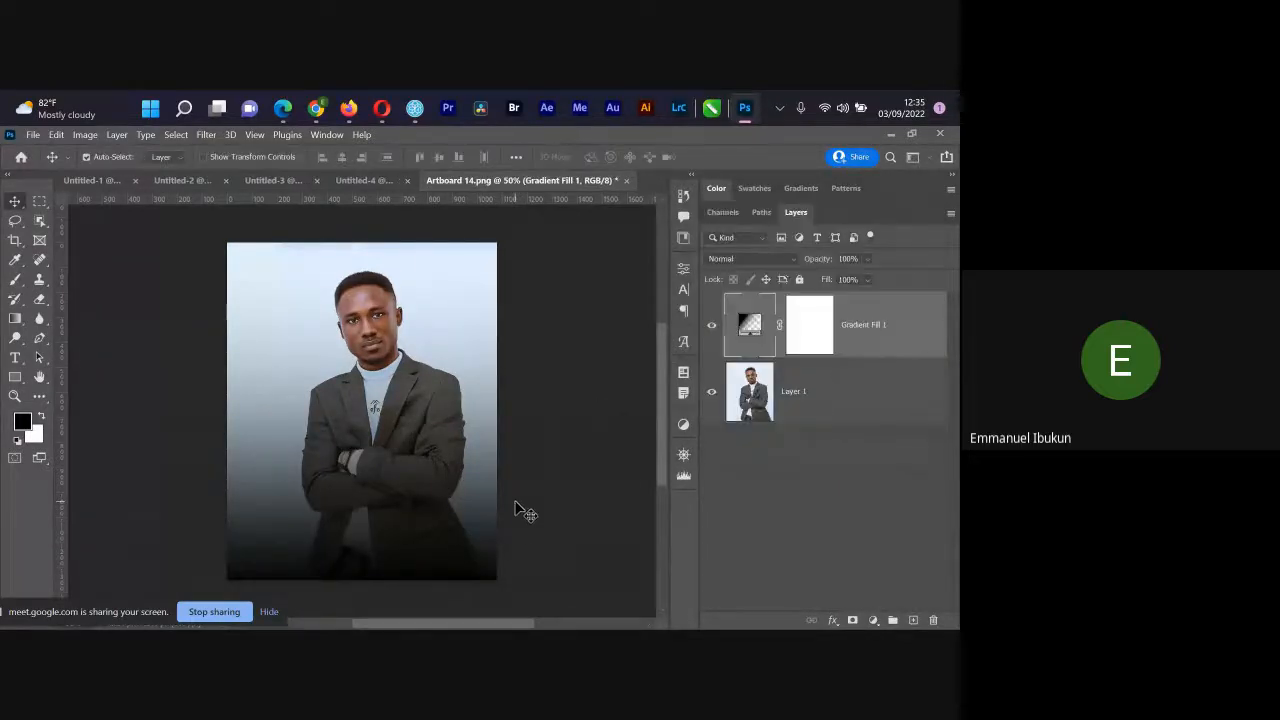
# Step: Examine the dark fade over the portrait's lower part and compare the picture with Gradient Fill 1 hidden and shown
pyautogui.moveTo(494, 491); pyautogui.dragTo(486, 351)
pyautogui.hotkey('ctrl', '+')
pyautogui.hotkey('ctrl', '+')
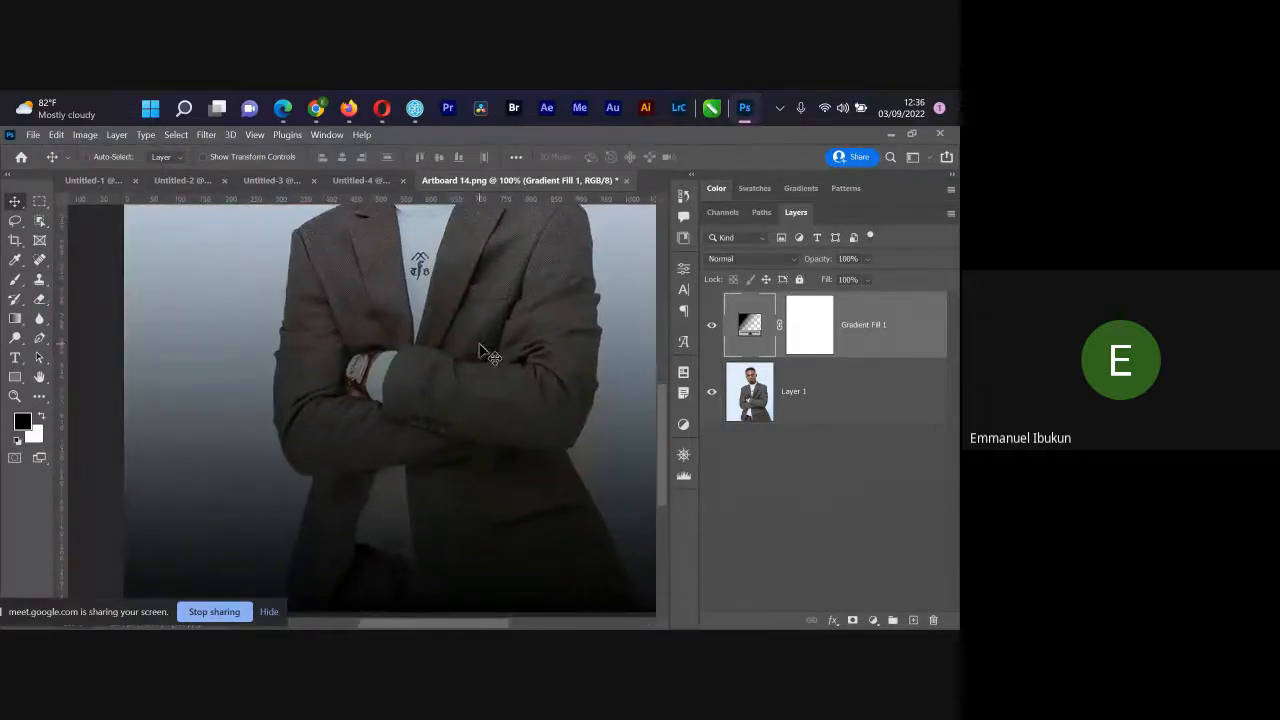
pyautogui.hotkey('ctrl', '-')
pyautogui.hotkey('ctrl', '-')
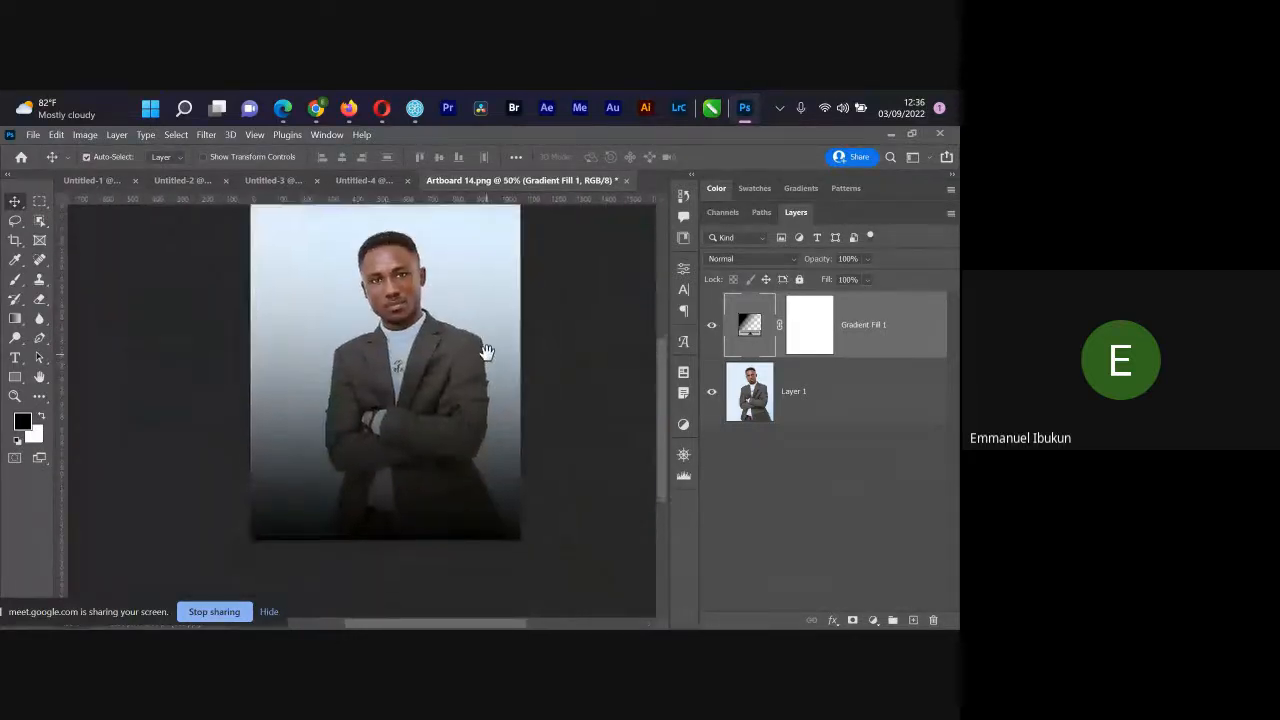
pyautogui.moveTo(486, 351); pyautogui.dragTo(491, 386)
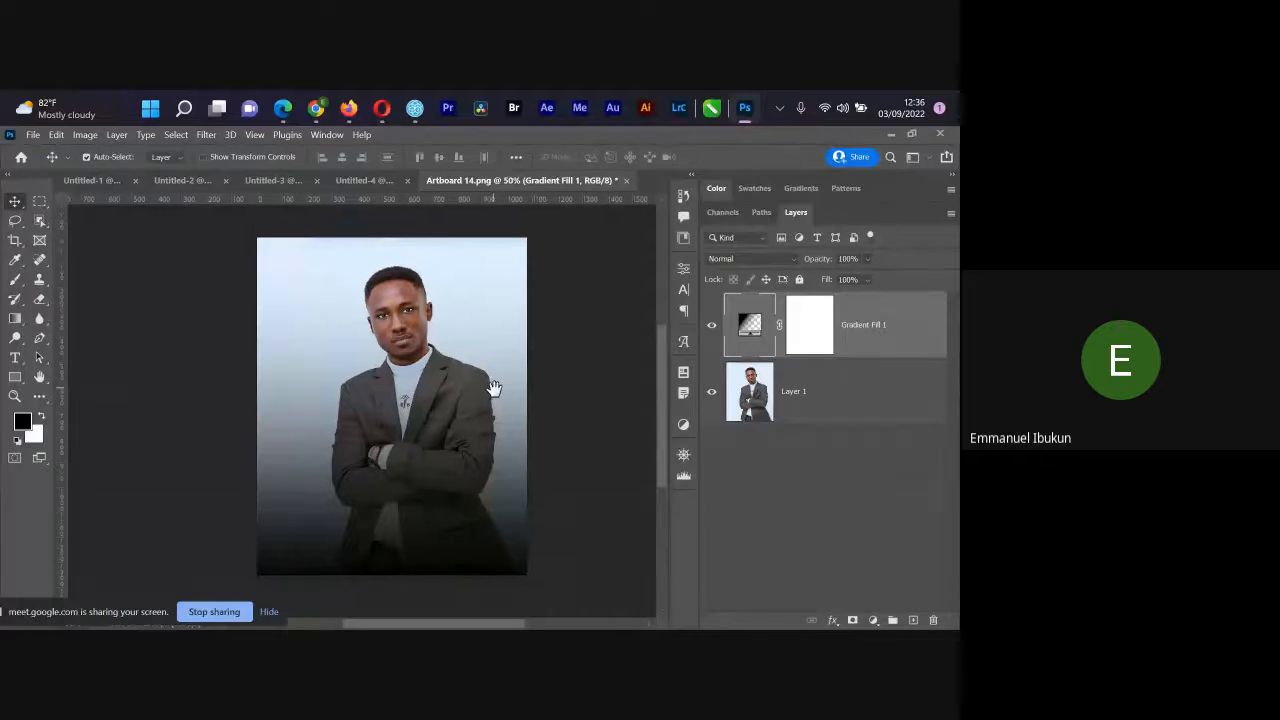
pyautogui.click(710, 327)
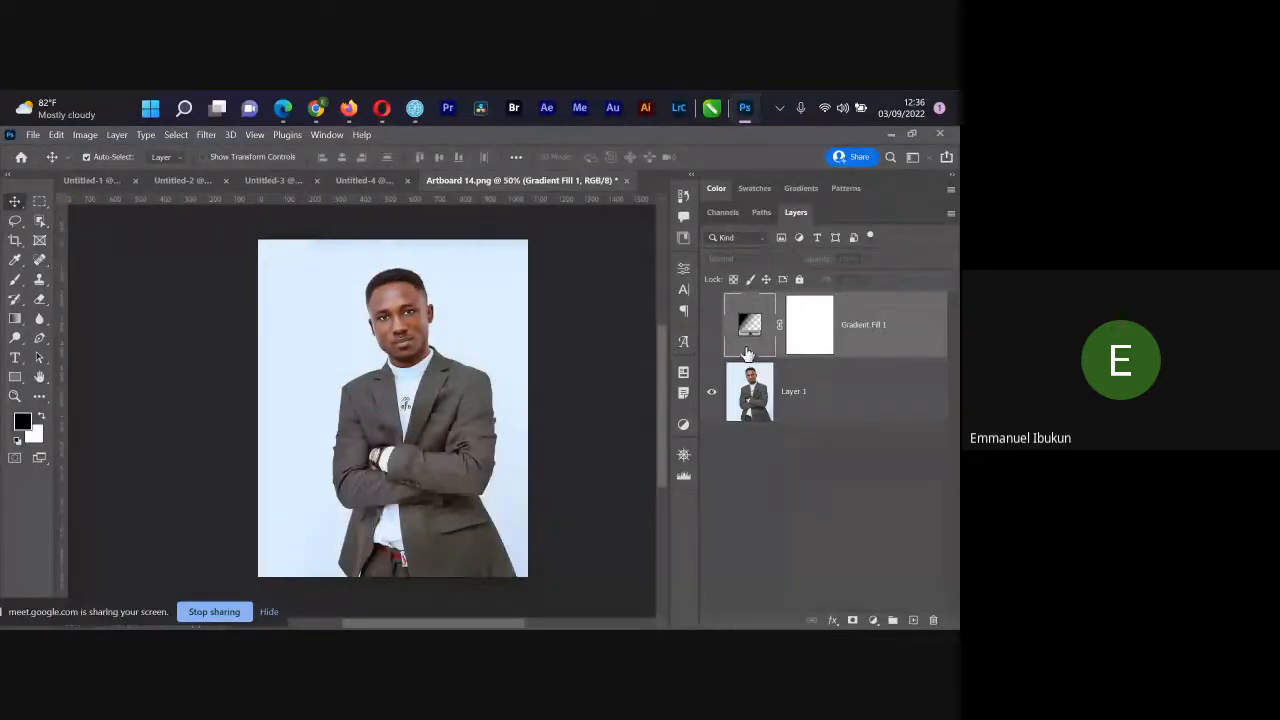
pyautogui.click(712, 325)
# Step: Try several angles for Gradient Fill 1, including -45.39°, 143.24° and 111.4°, and set the angle back to 90°
pyautogui.doubleClick(746, 323)
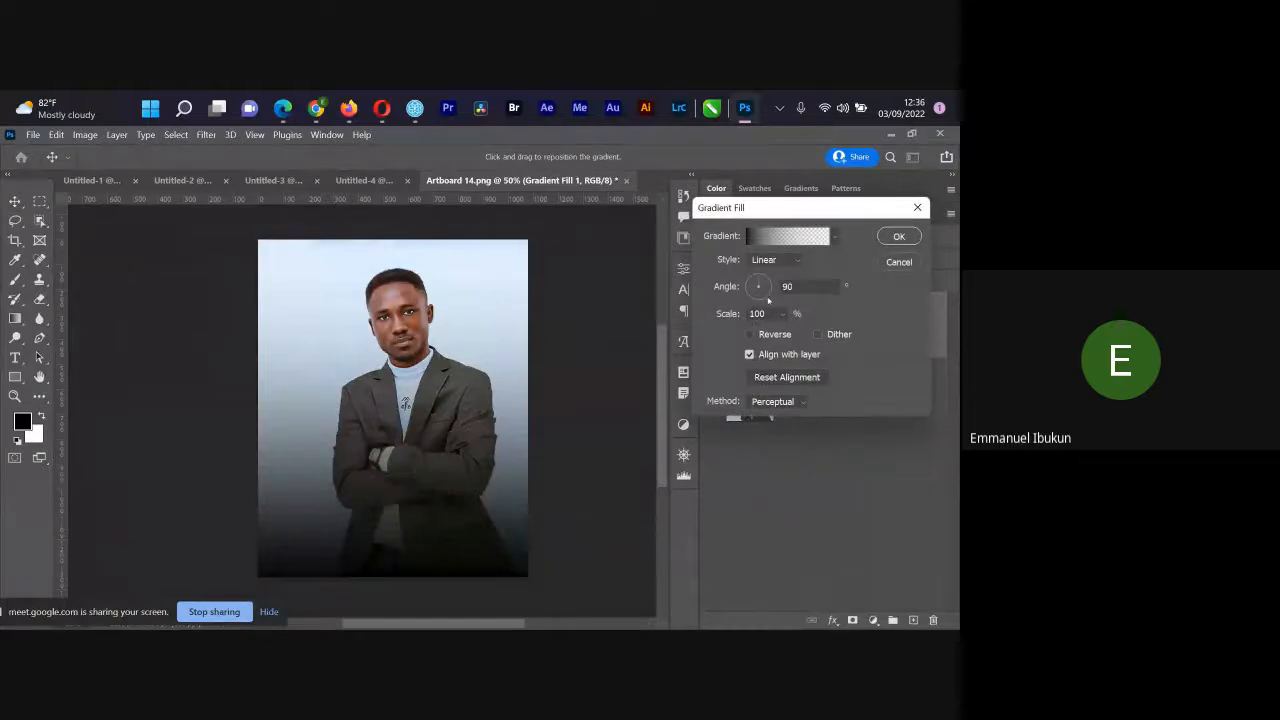
pyautogui.click(765, 296)
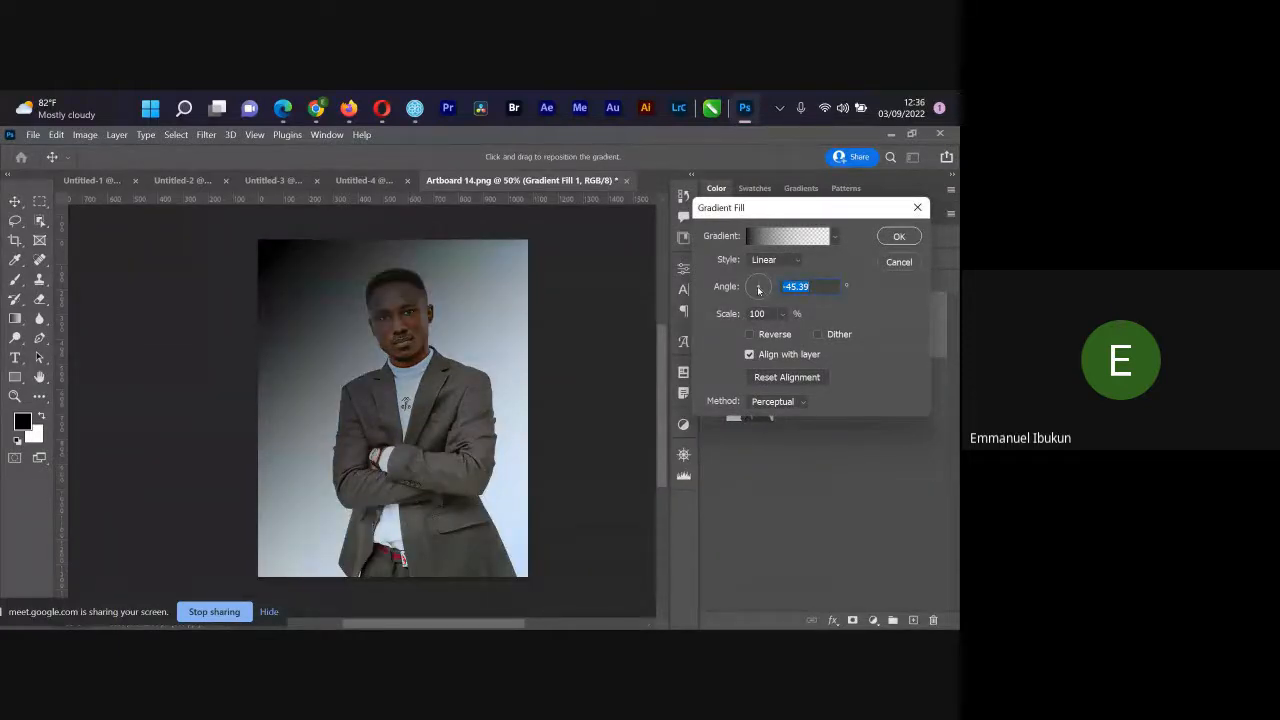
pyautogui.click(757, 287)
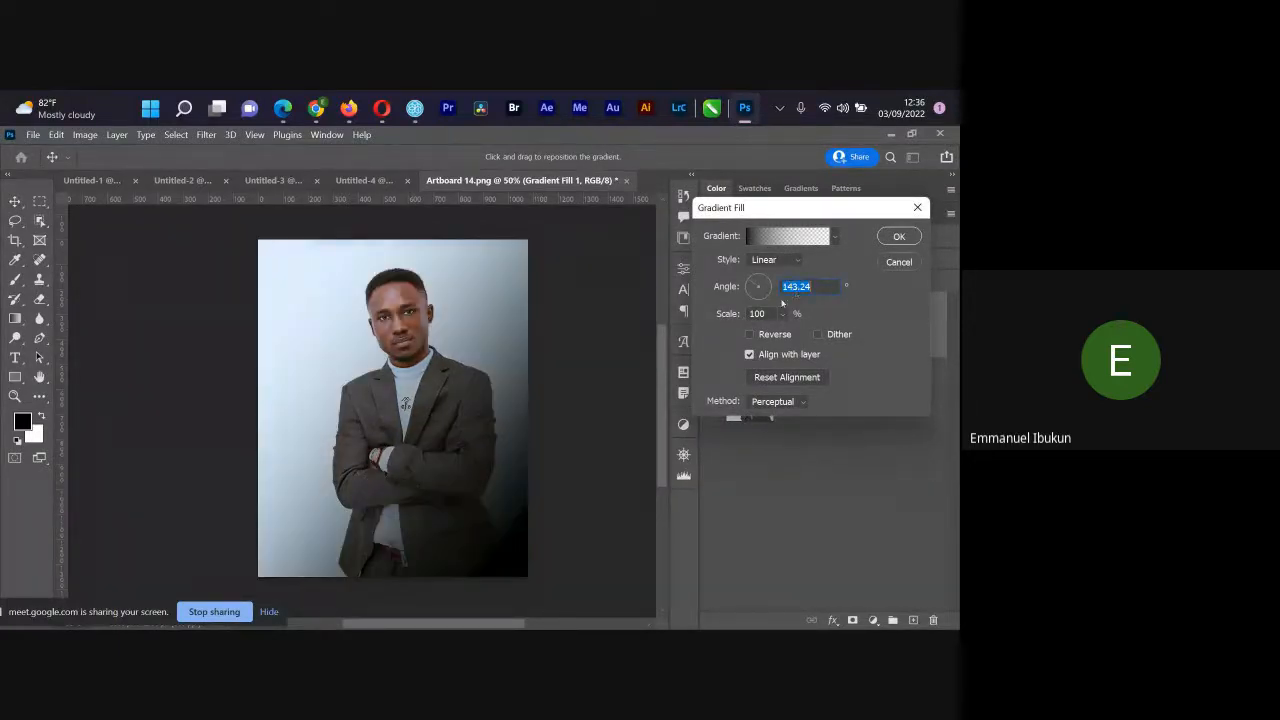
pyautogui.moveTo(750, 287); pyautogui.dragTo(755, 282)
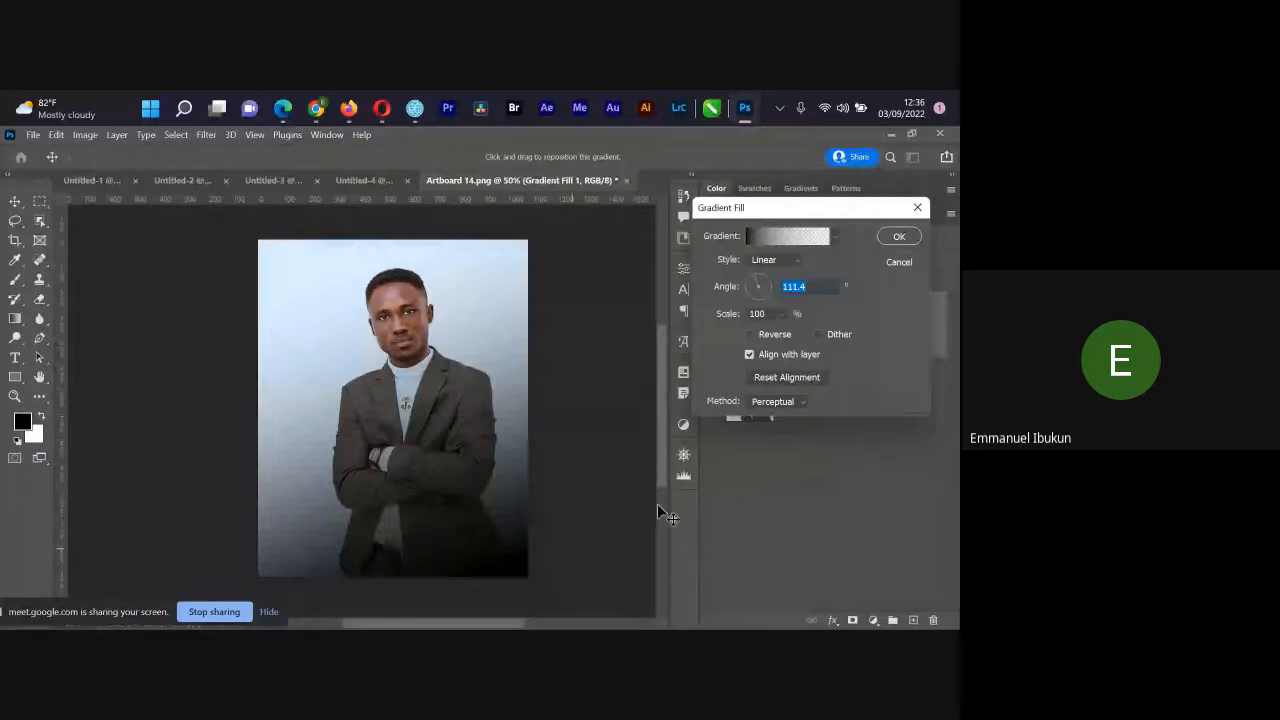
pyautogui.click(763, 298)
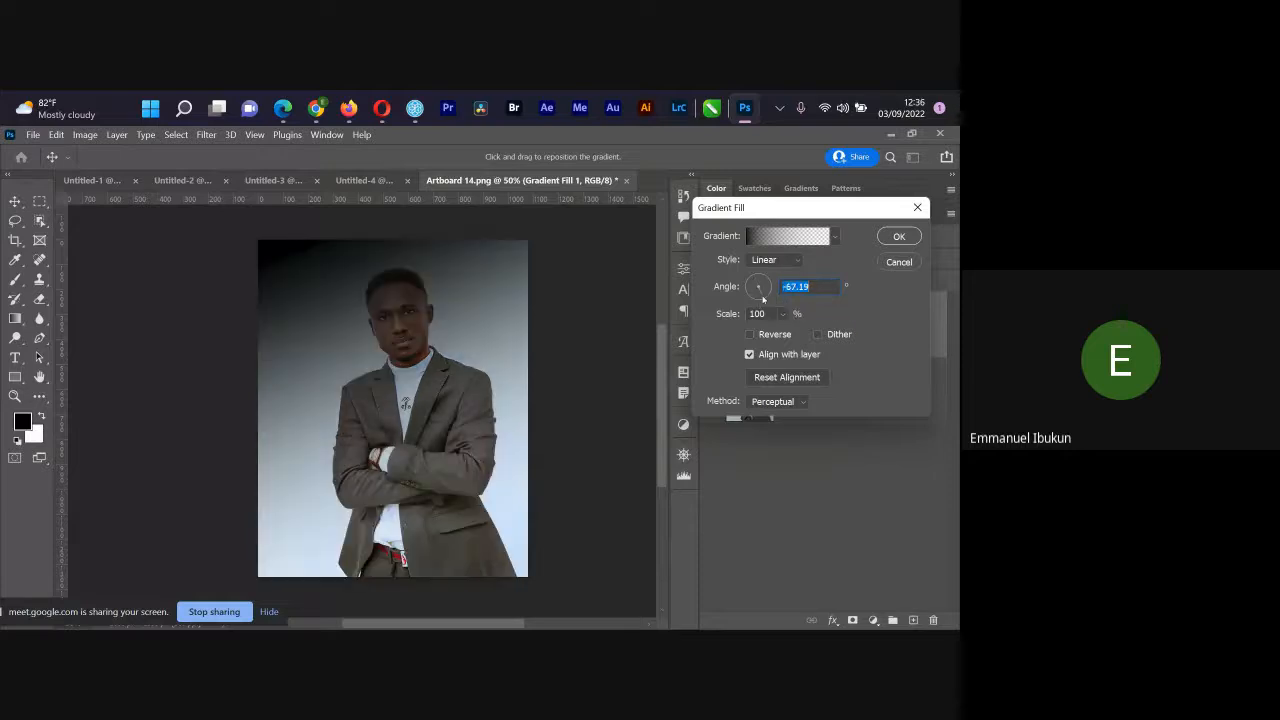
pyautogui.write('90')
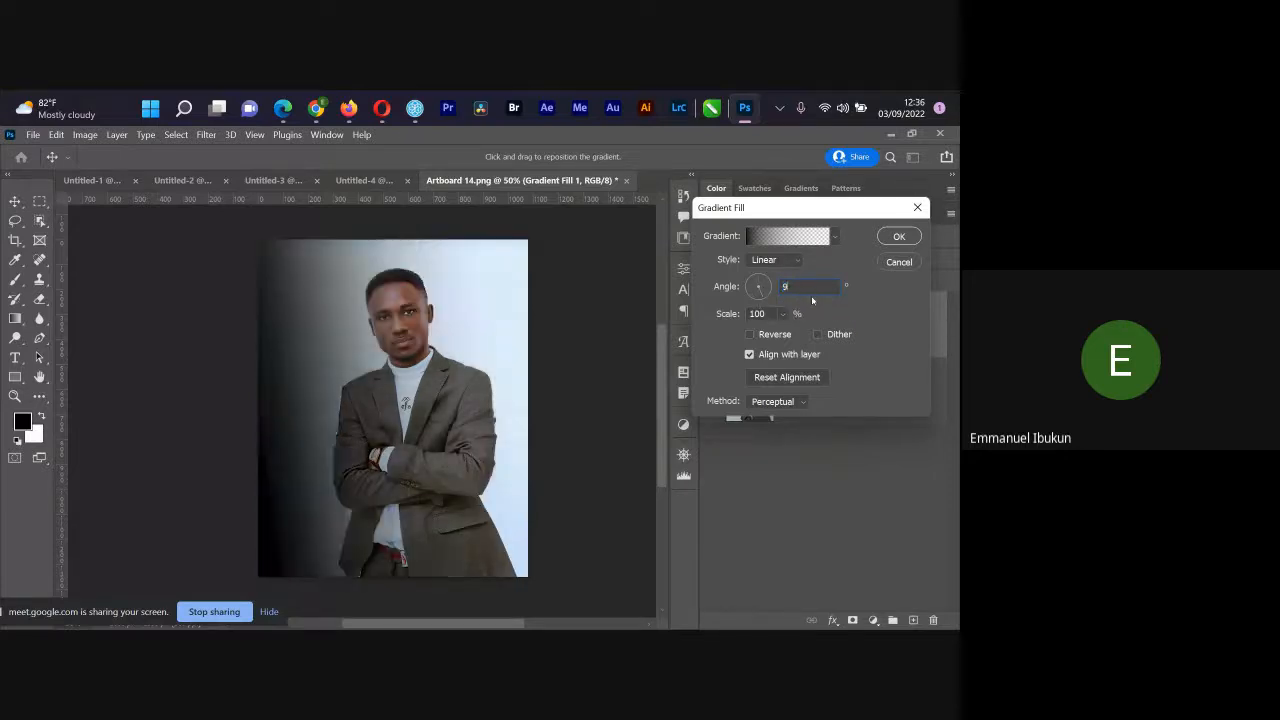
pyautogui.press('Return')
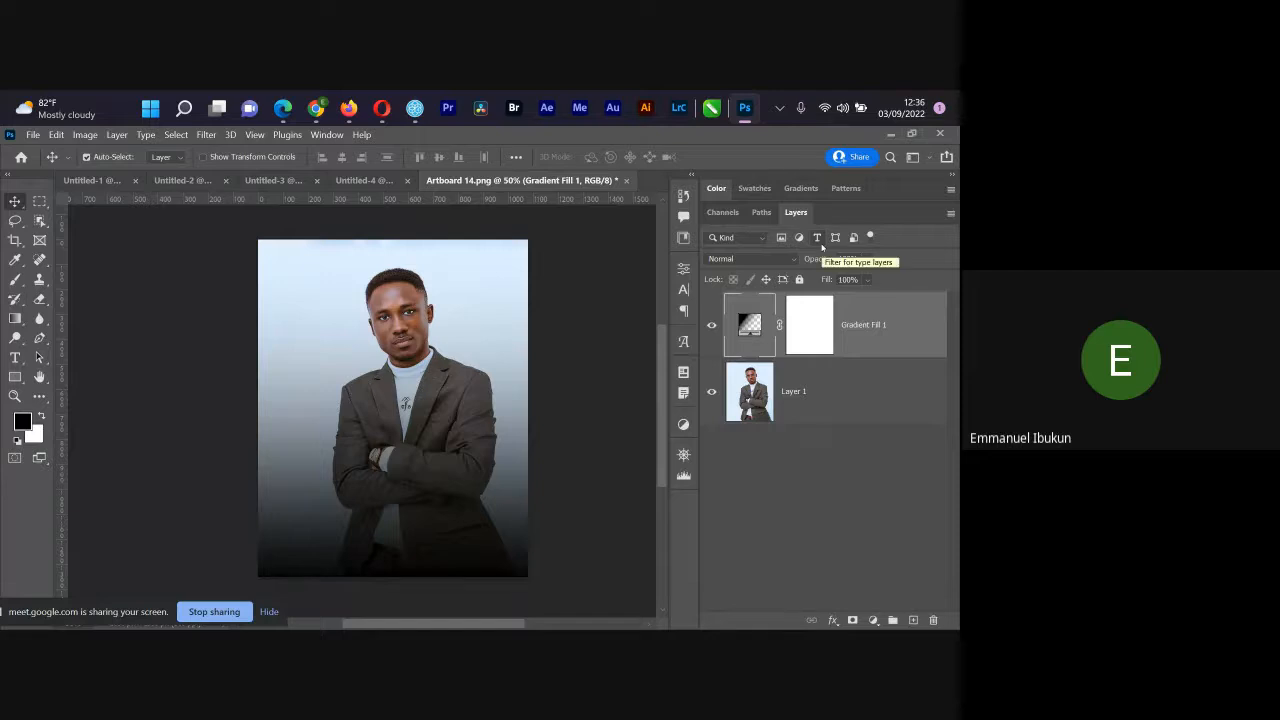
# Step: Lower Gradient Fill 1's opacity to 51% and compare the portrait with the gradient layer hidden and shown
pyautogui.moveTo(828, 262); pyautogui.dragTo(792, 263)
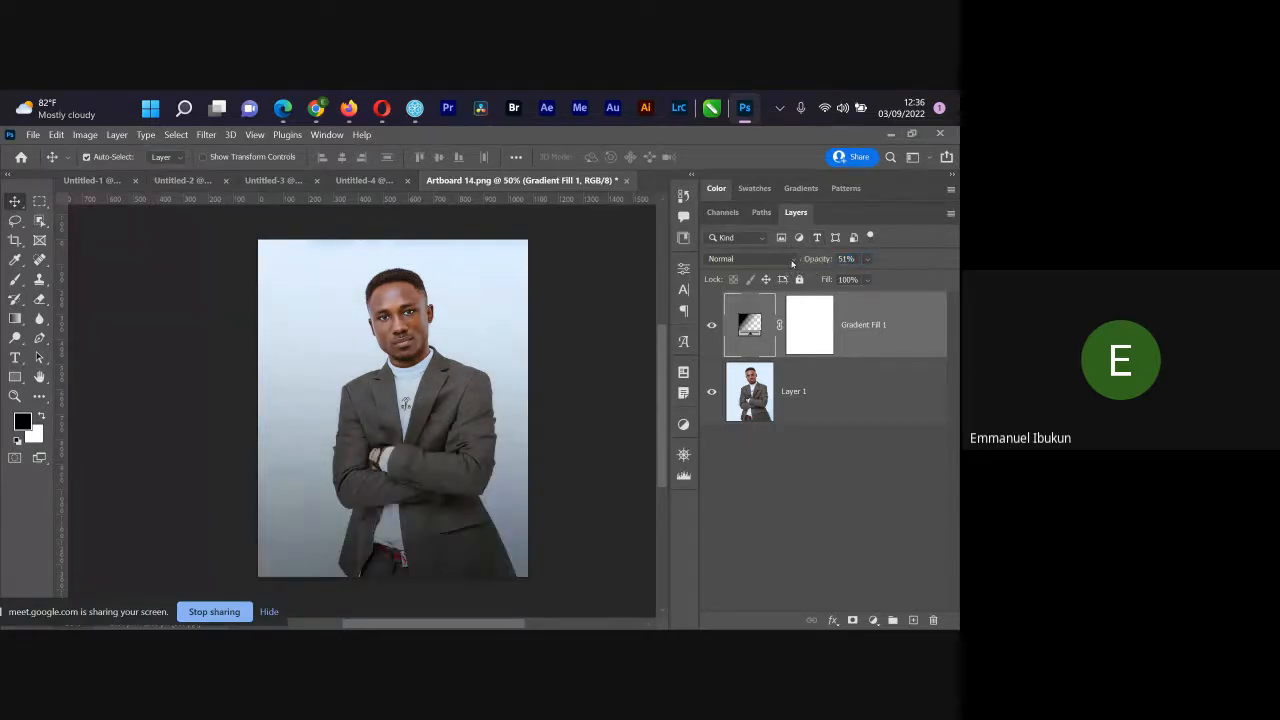
pyautogui.click(706, 340)
pyautogui.click(711, 325)
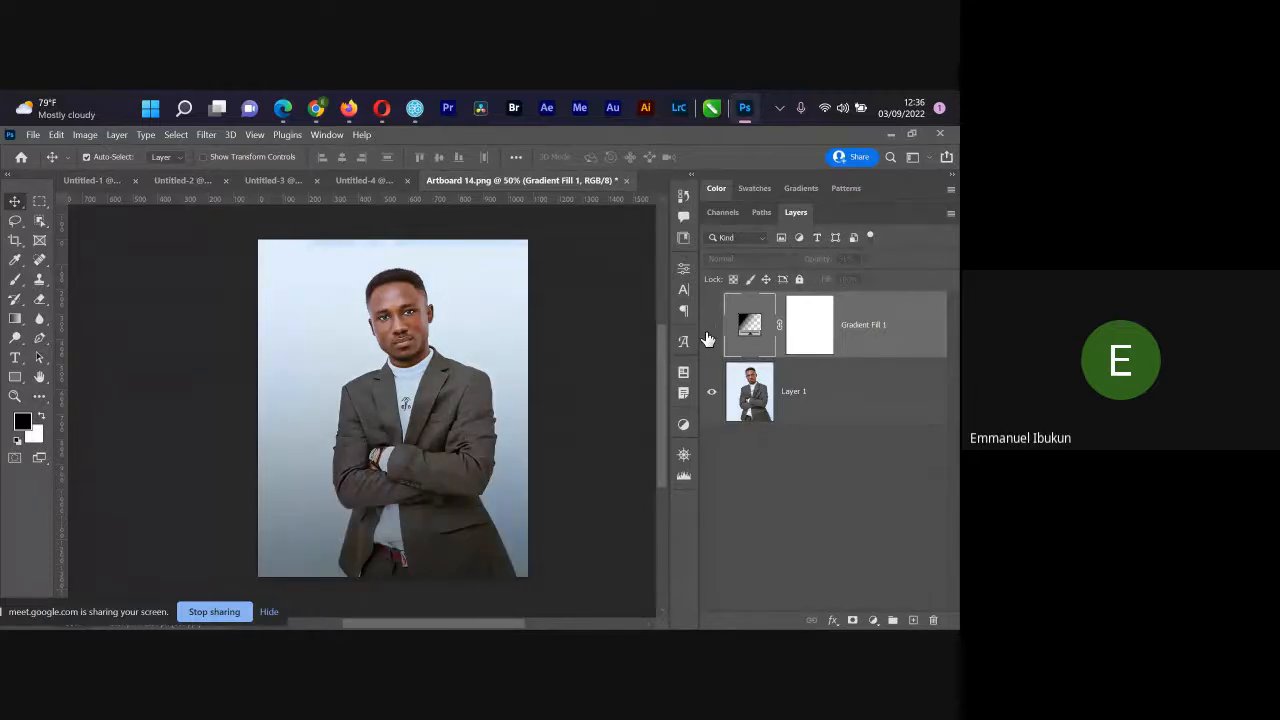
pyautogui.click(711, 325)
pyautogui.click(711, 325)
pyautogui.click(711, 325)
pyautogui.click(707, 336)
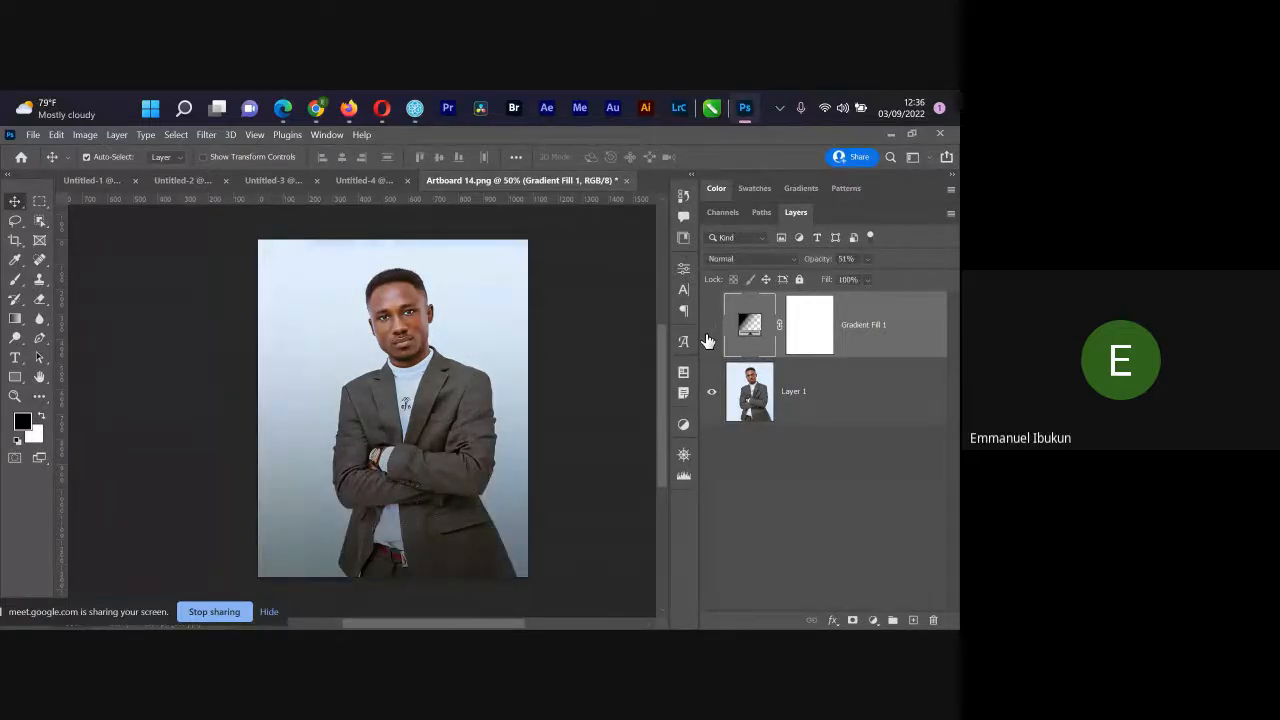
pyautogui.click(707, 336)
pyautogui.click(707, 336)
pyautogui.click(707, 341)
pyautogui.click(712, 328)
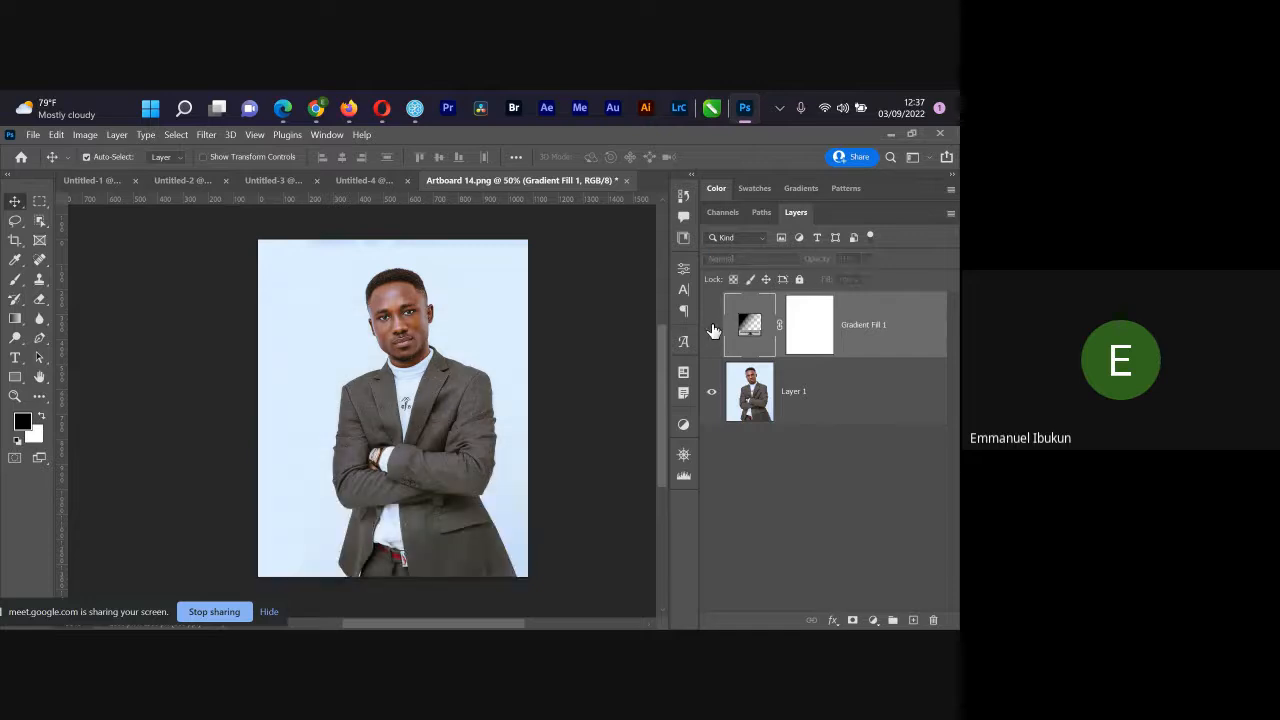
pyautogui.click(712, 327)
pyautogui.click(712, 327)
pyautogui.click(712, 327)
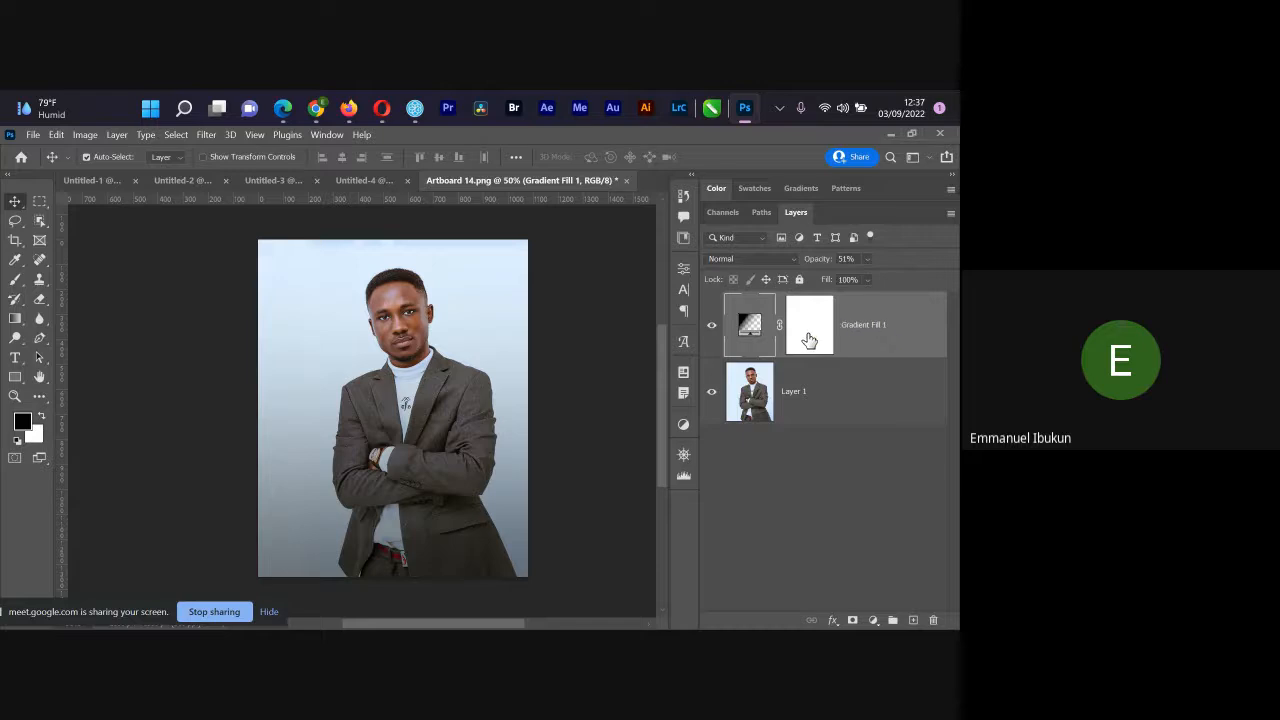
# Step: Set the opacity of the Gradient Fill 1 layer to 100%
pyautogui.click(824, 332)
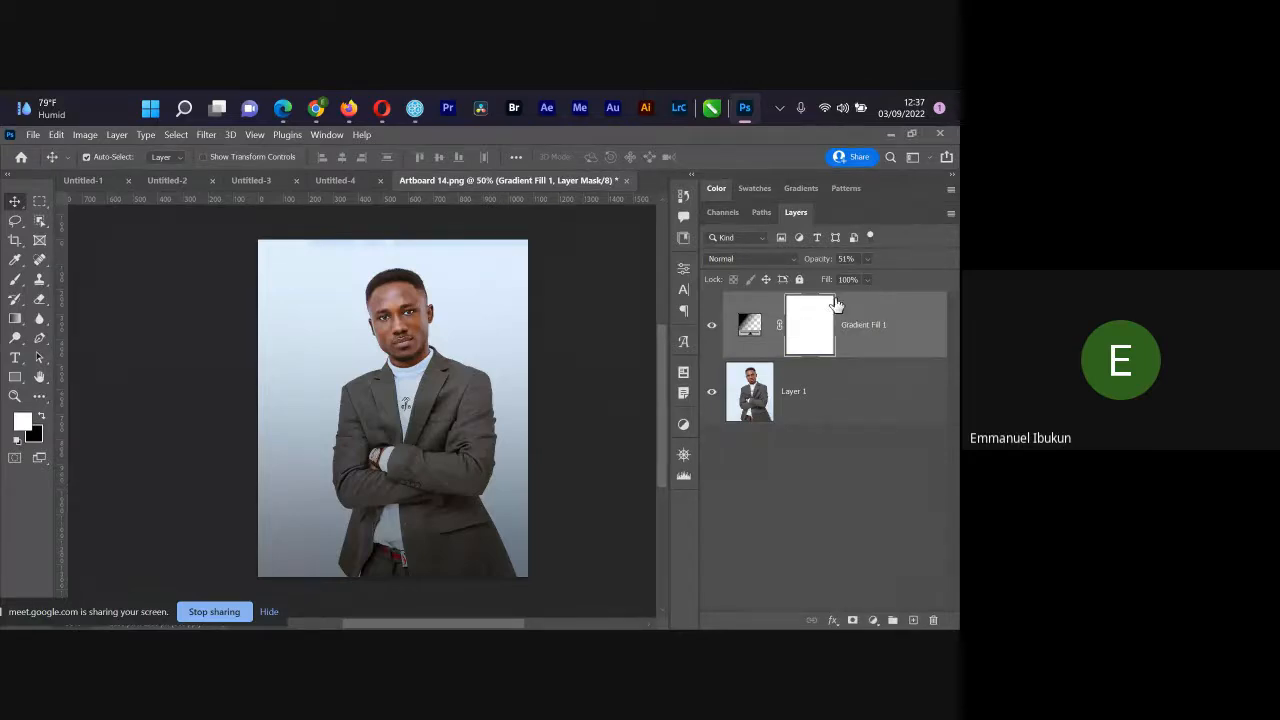
pyautogui.click(765, 318)
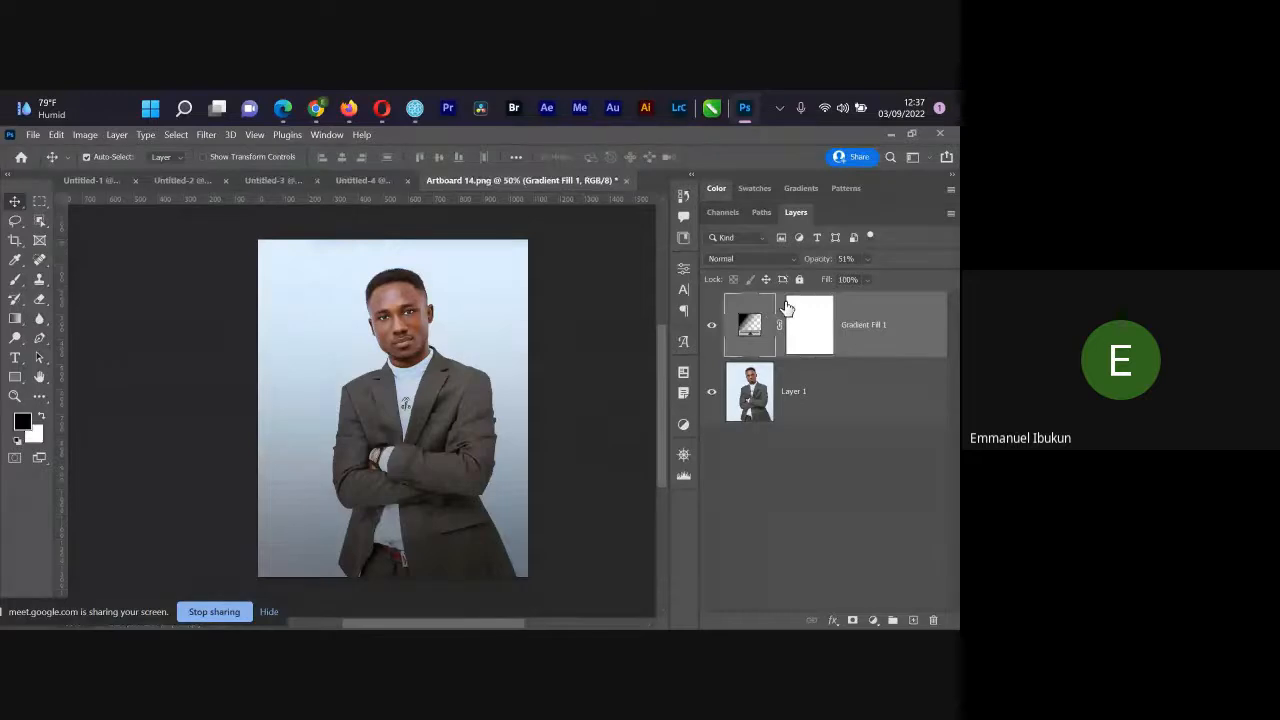
pyautogui.moveTo(817, 258); pyautogui.dragTo(955, 257)
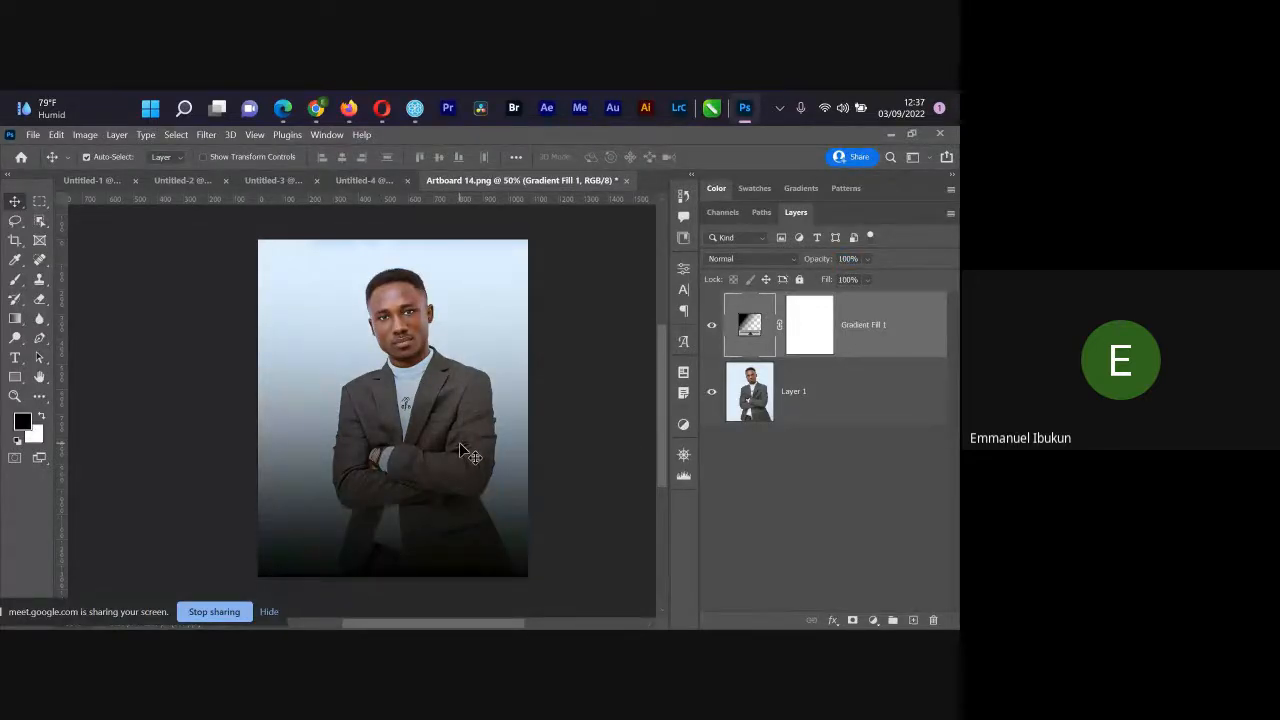
# Step: Select Gradient Fill 1's layer mask and activate the Brush tool
pyautogui.click(812, 326)
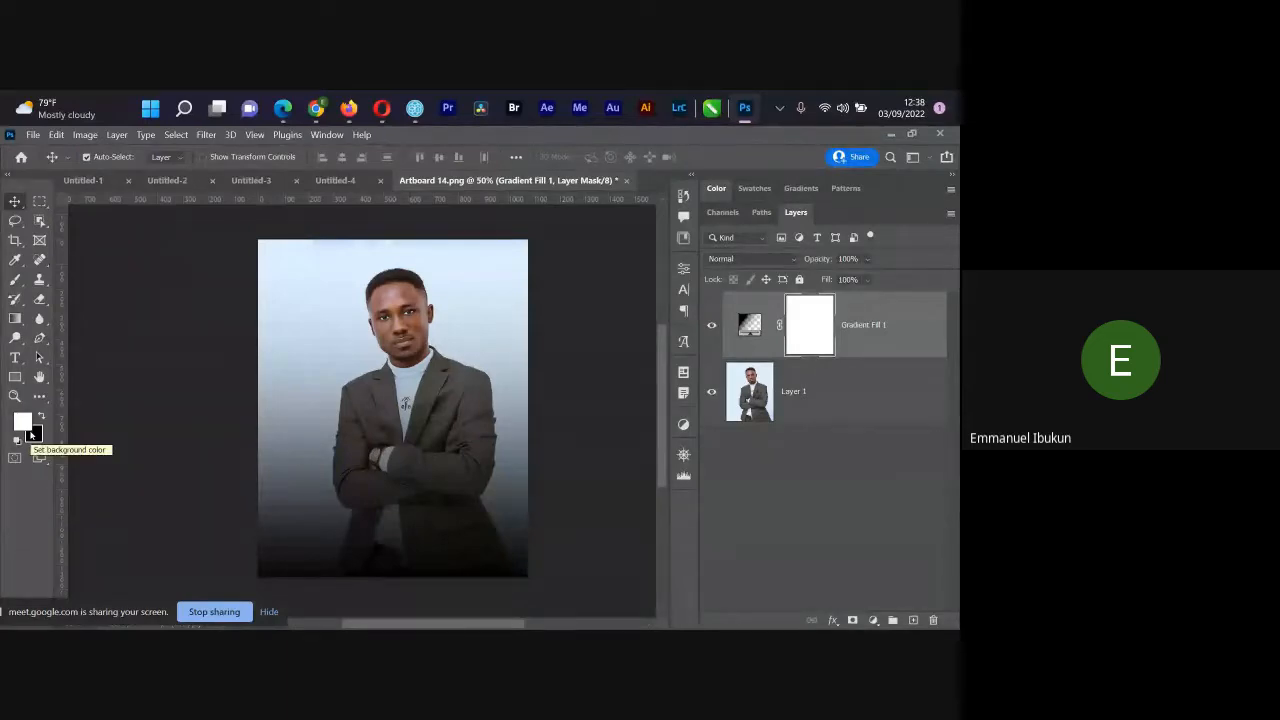
pyautogui.press('b')
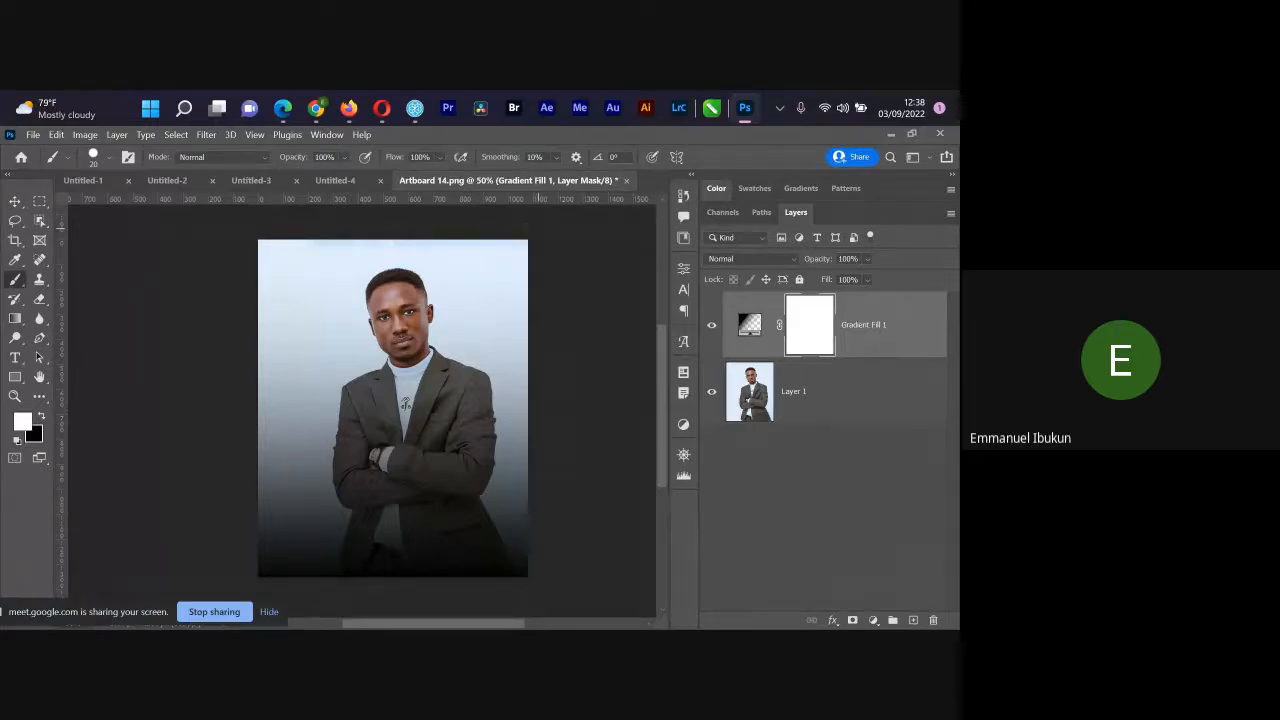
# Step: Switch to the Untitled-4 document and hide the grid on its artboard
pyautogui.click(335, 180)
pyautogui.press('t')
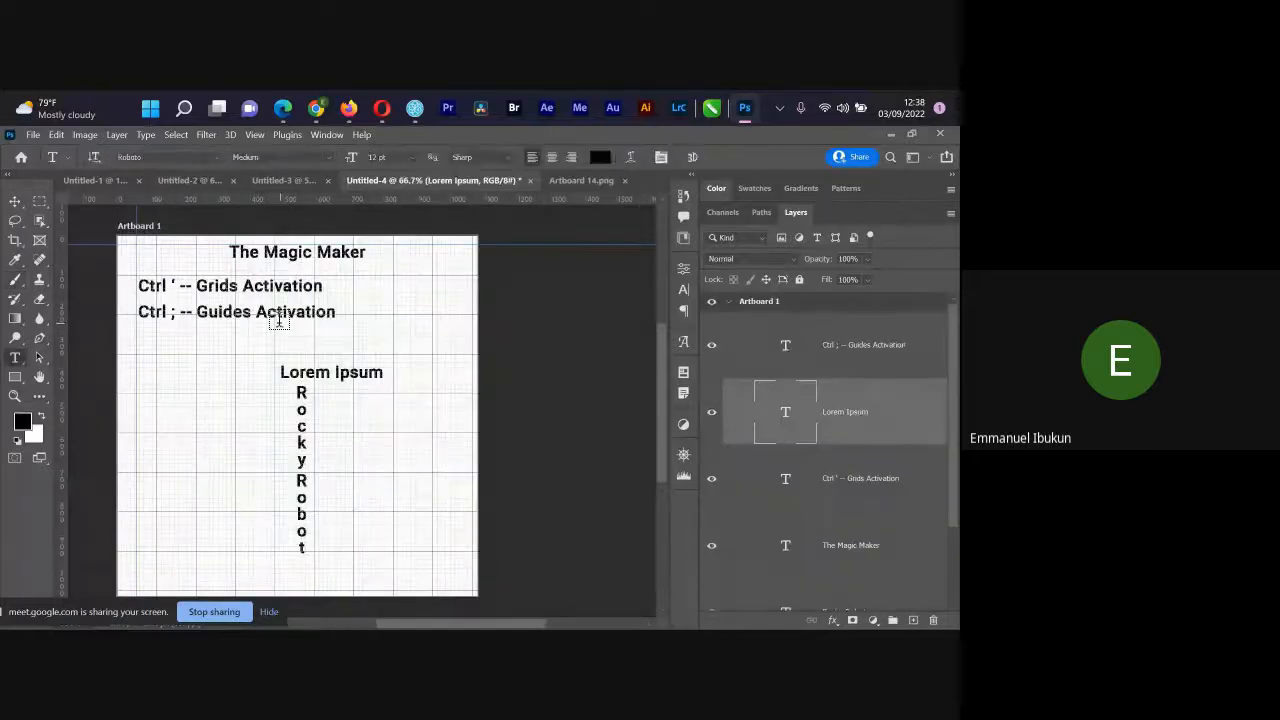
pyautogui.click(275, 312)
pyautogui.press("ctrl+'")
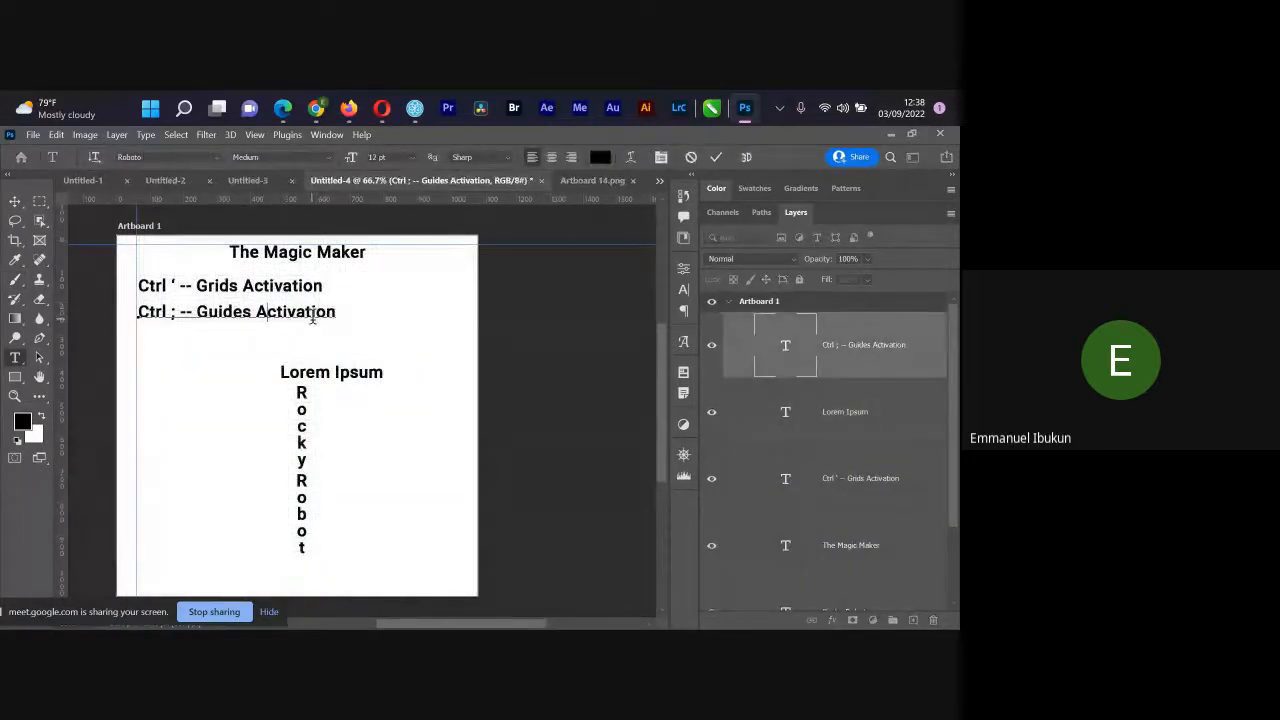
pyautogui.hotkey('ctrl', 'Return')
# Step: Duplicate the "Ctrl ; -- Guides Activation" line below itself and replace the copy's shortcut with "["
pyautogui.press('v')
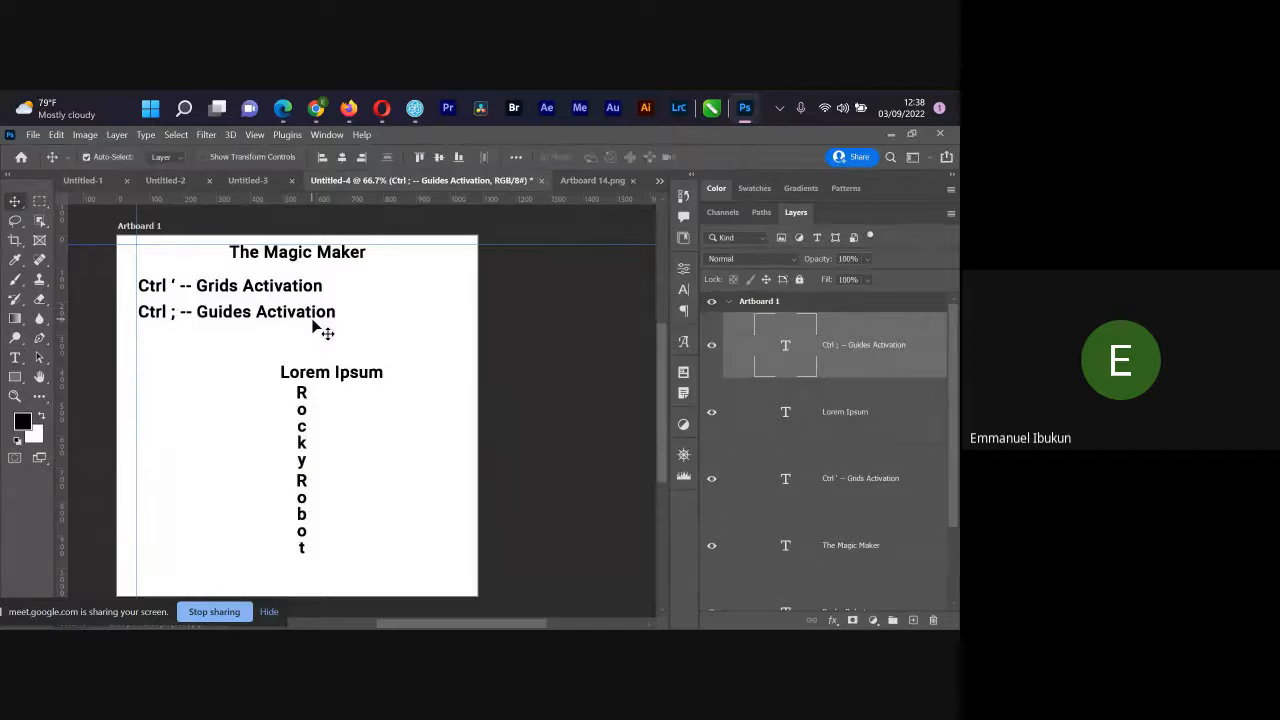
pyautogui.moveTo(312, 315); pyautogui.dragTo(314, 352)
pyautogui.doubleClick(235, 343)
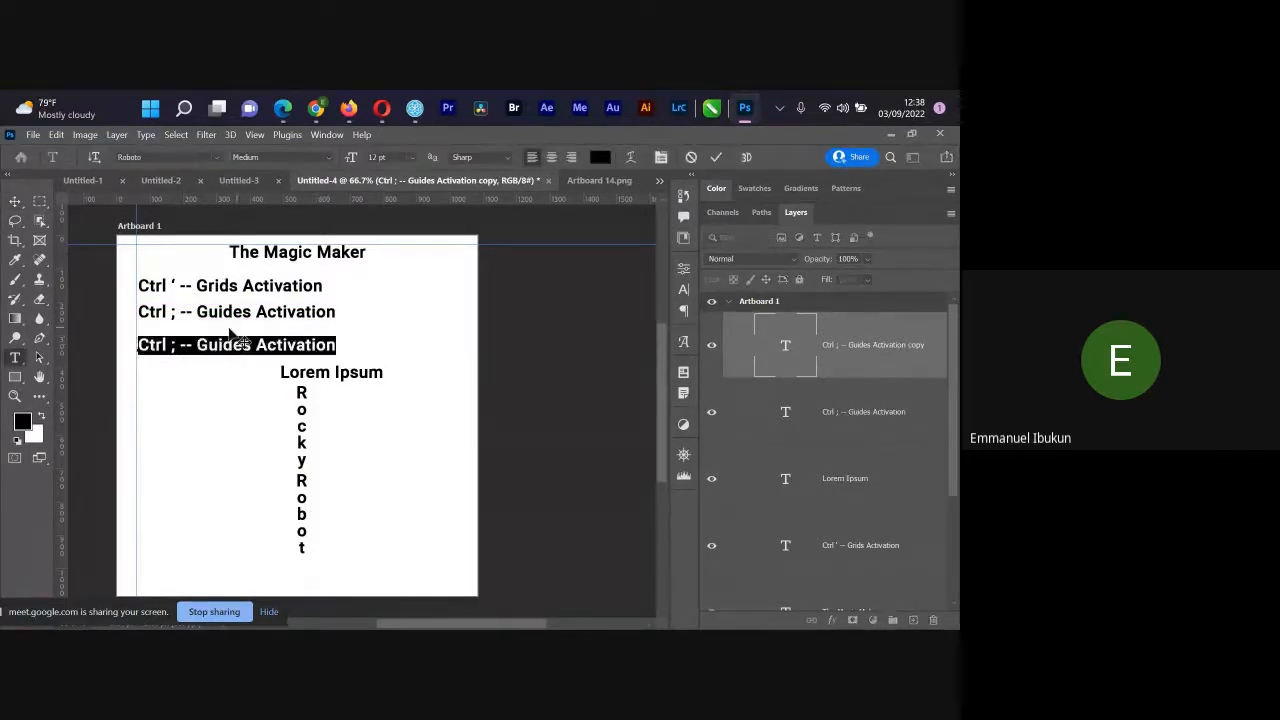
pyautogui.moveTo(176, 344); pyautogui.dragTo(135, 343)
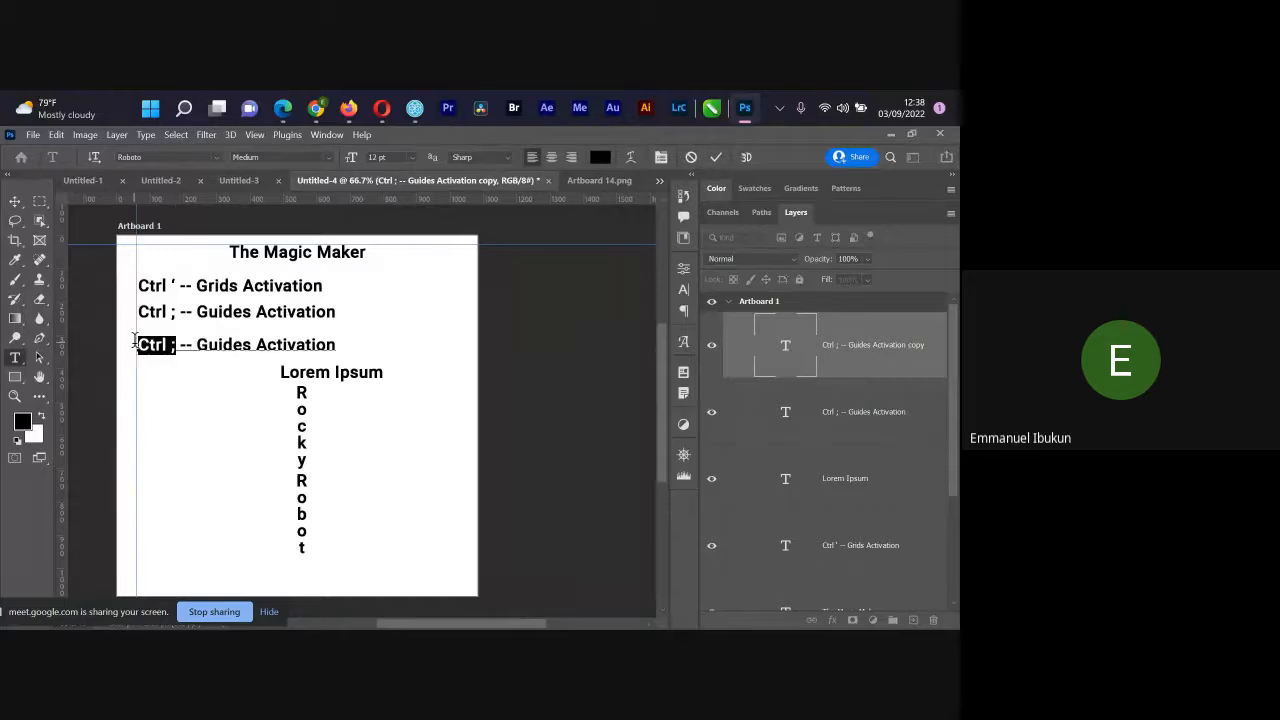
pyautogui.write('[')
# Step: Replace the words "Guides Activation" in the copied line with "Increase brush size"
pyautogui.moveTo(164, 344); pyautogui.dragTo(317, 360)
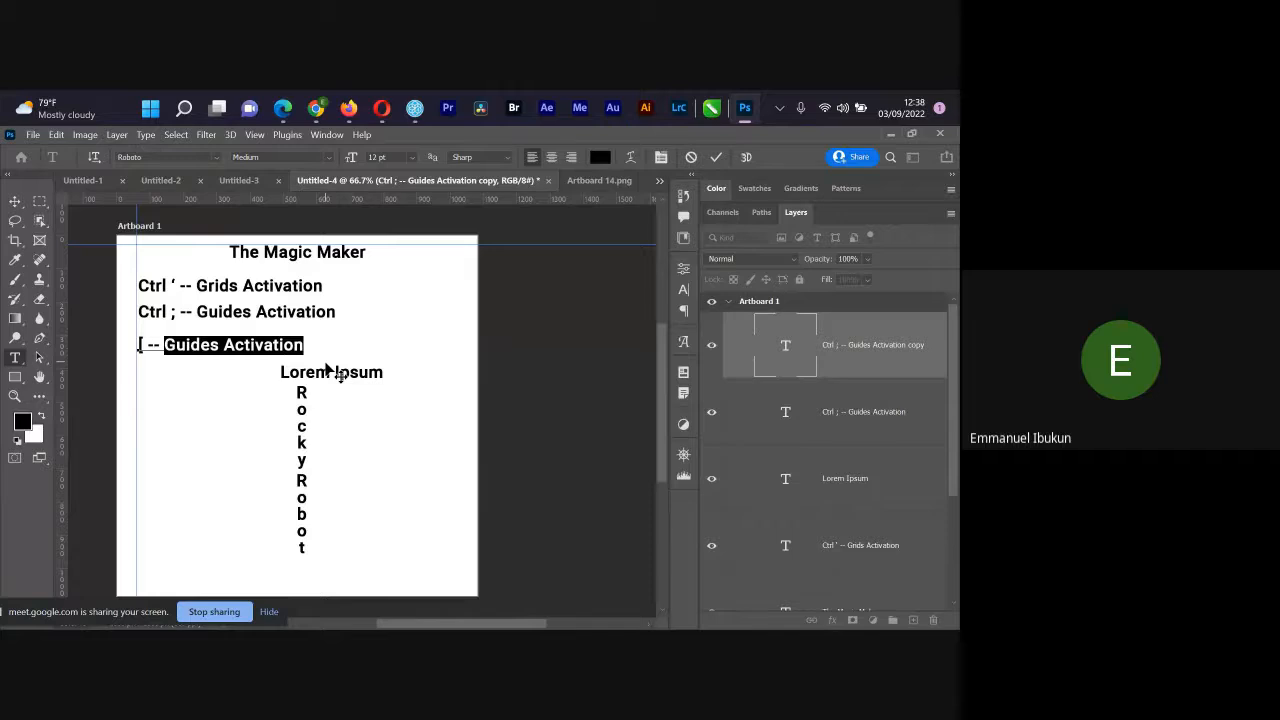
pyautogui.write('In')
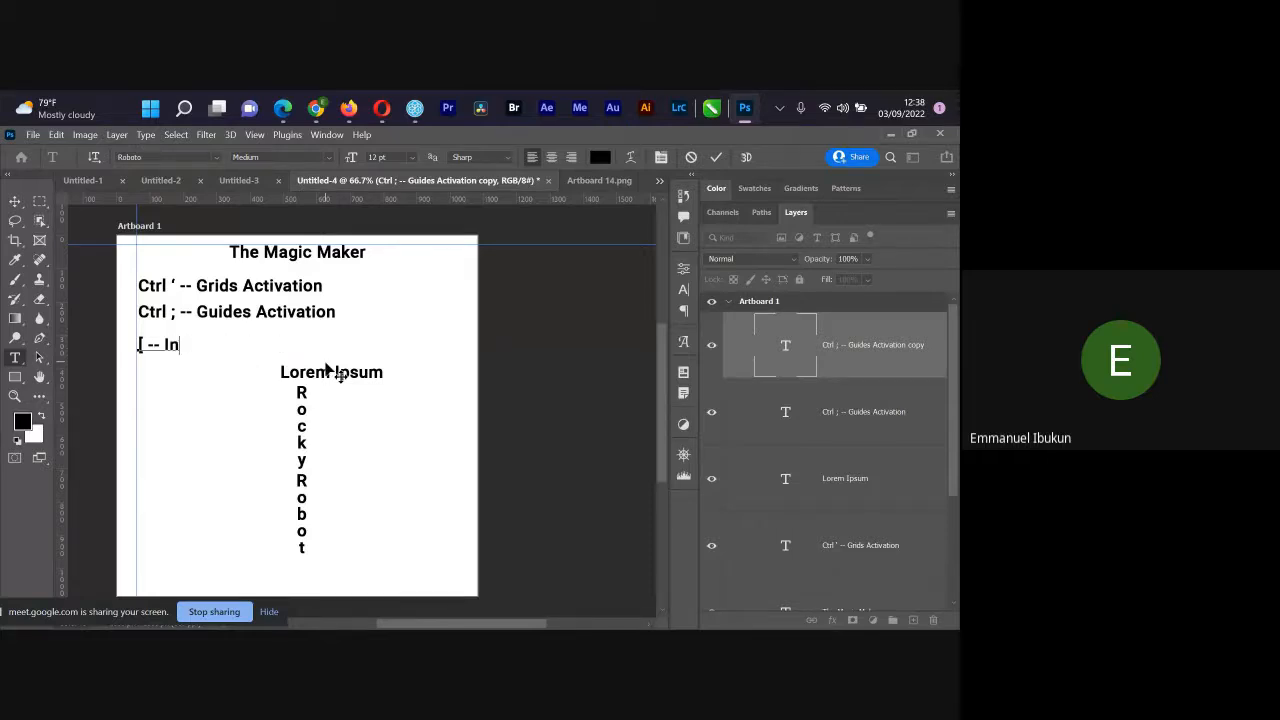
pyautogui.write('crease th')
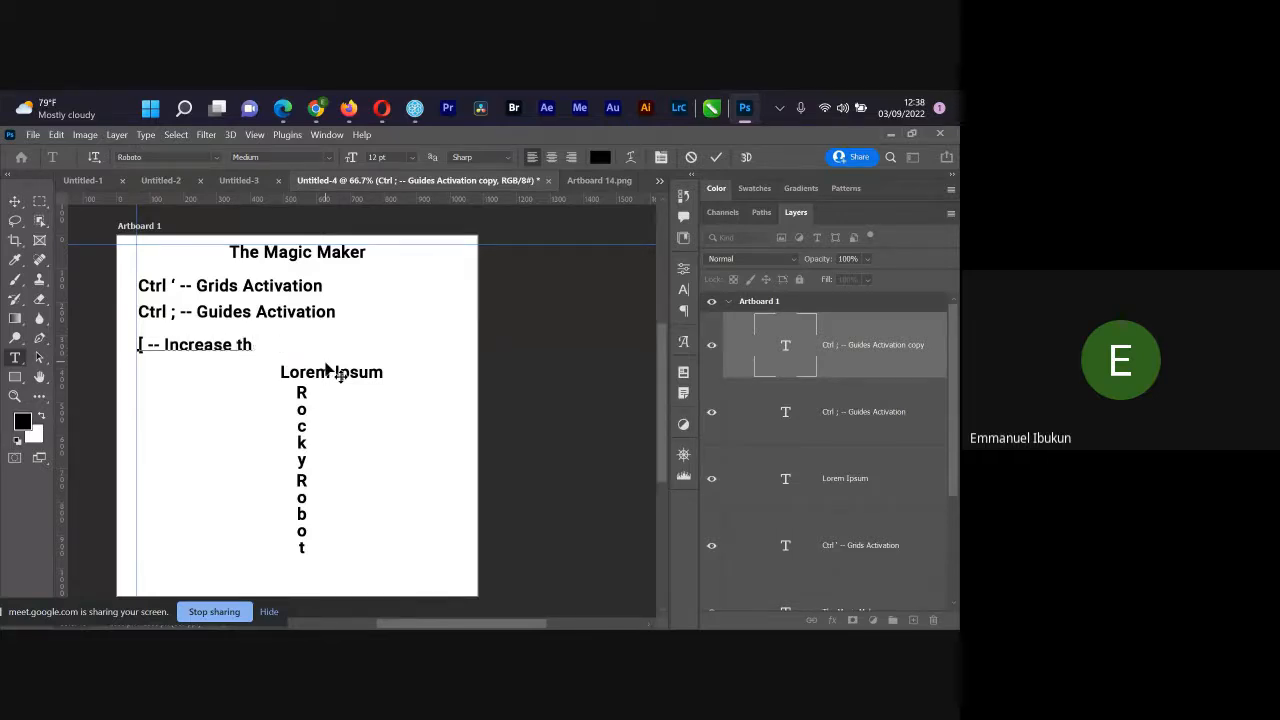
pyautogui.press('BackSpace')
pyautogui.press('BackSpace')
pyautogui.write('bri')
pyautogui.write('us')
pyautogui.write('h size')
pyautogui.hotkey('ctrl', 'Return')
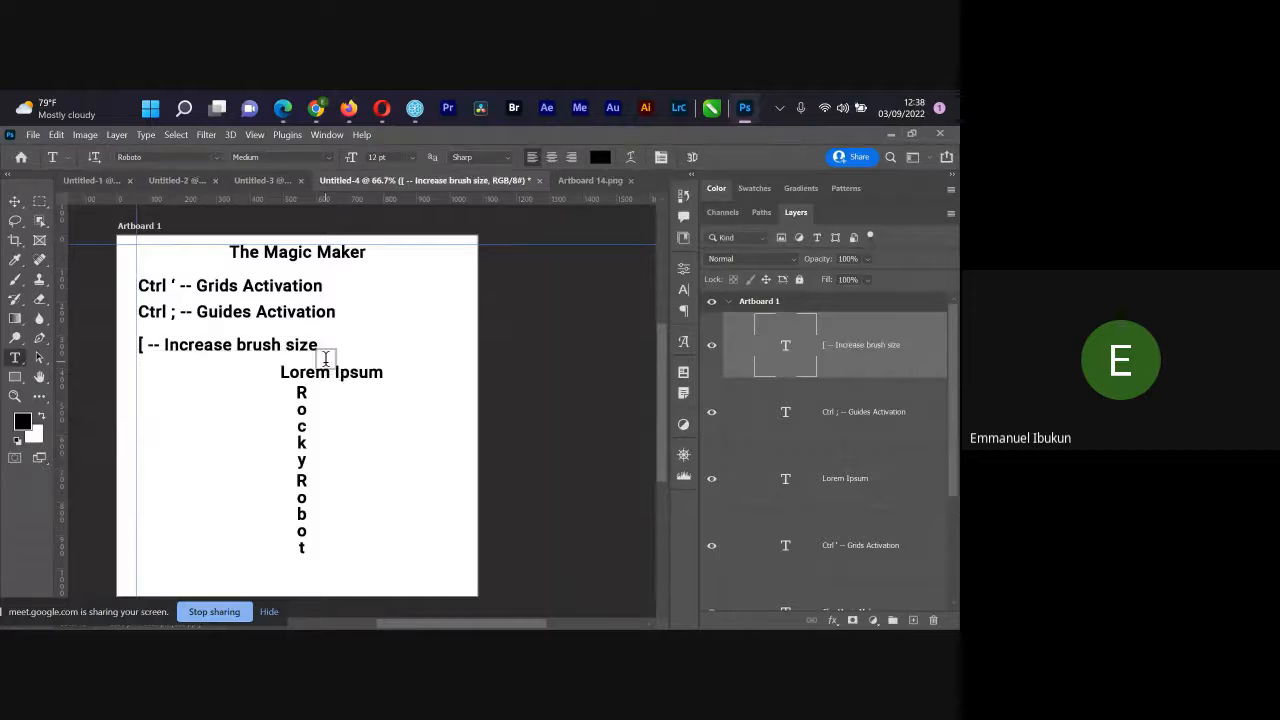
# Step: Delete the "Lorem Ipsum" and vertical "Rocky Robot" text layers from the artboard
pyautogui.press('v')
pyautogui.moveTo(323, 375); pyautogui.dragTo(403, 391)
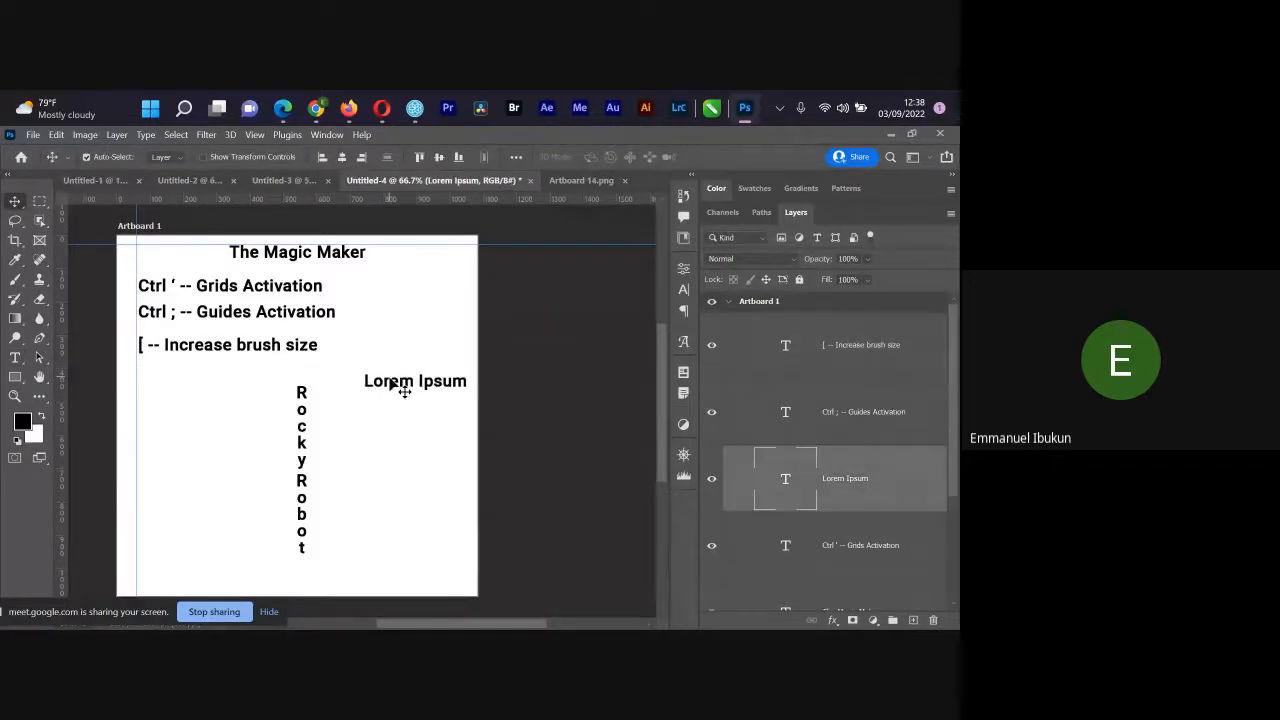
pyautogui.press('Delete')
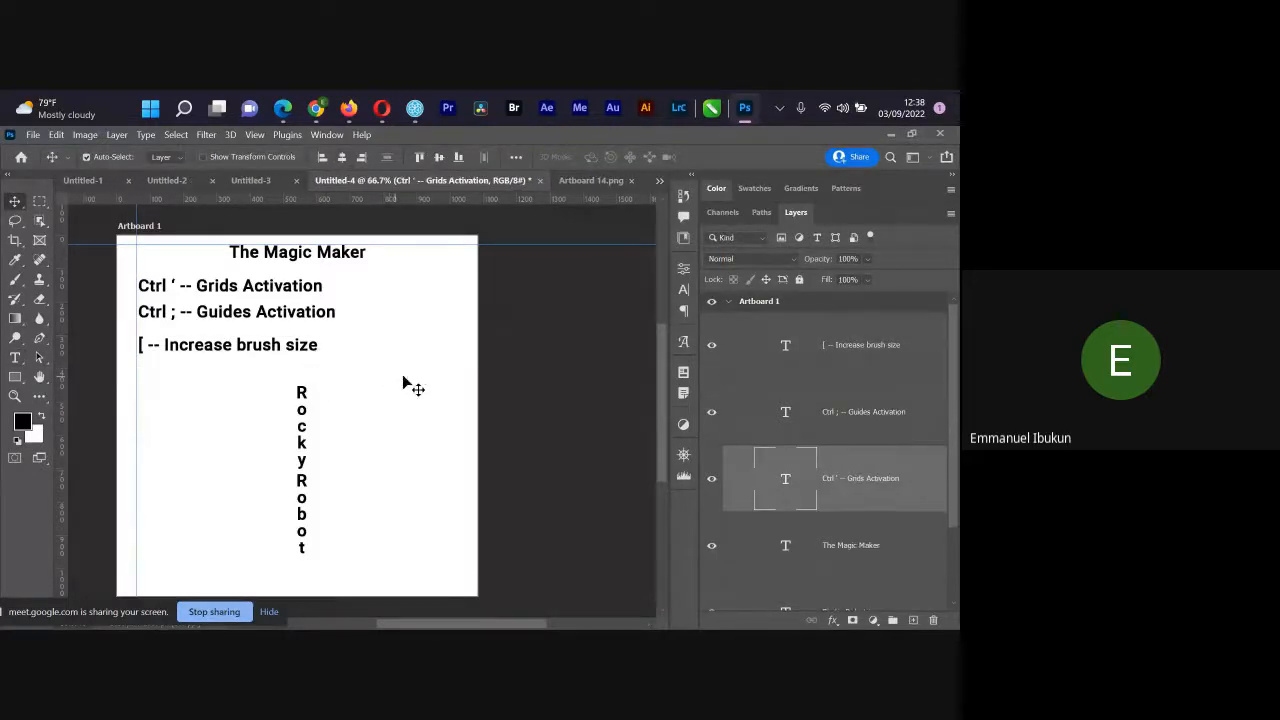
pyautogui.click(311, 485)
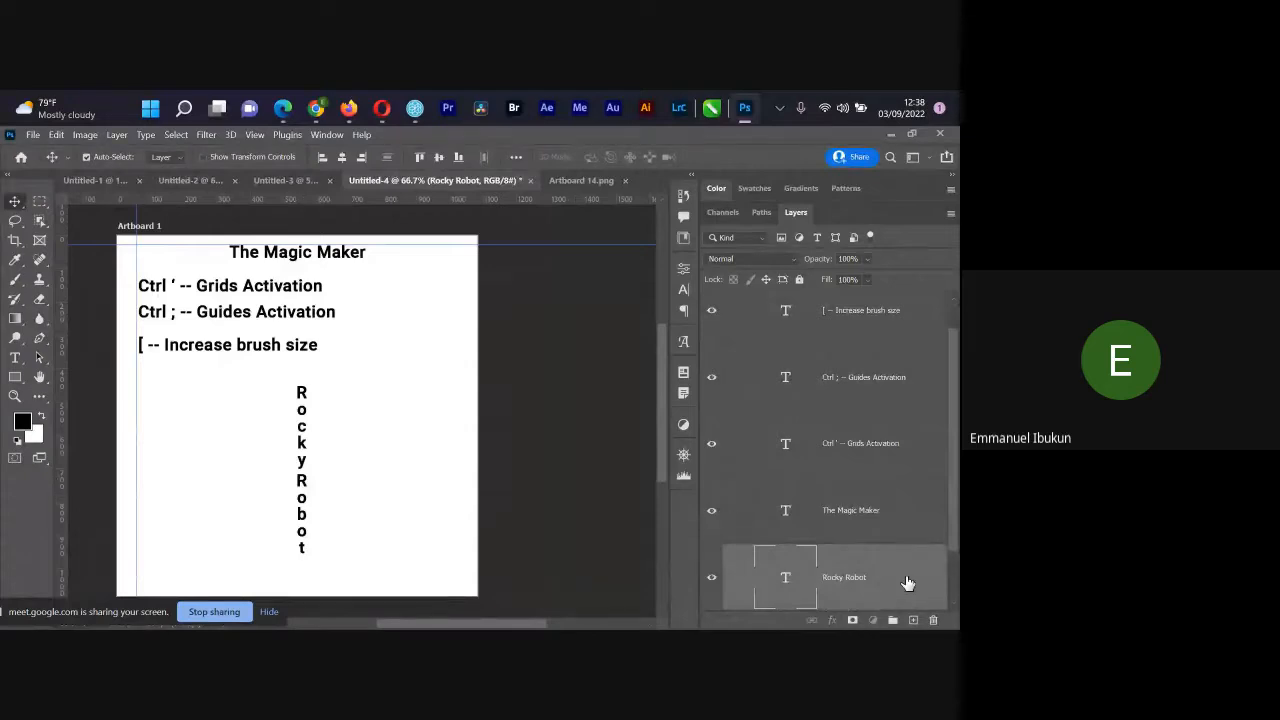
pyautogui.moveTo(907, 583); pyautogui.dragTo(938, 615)
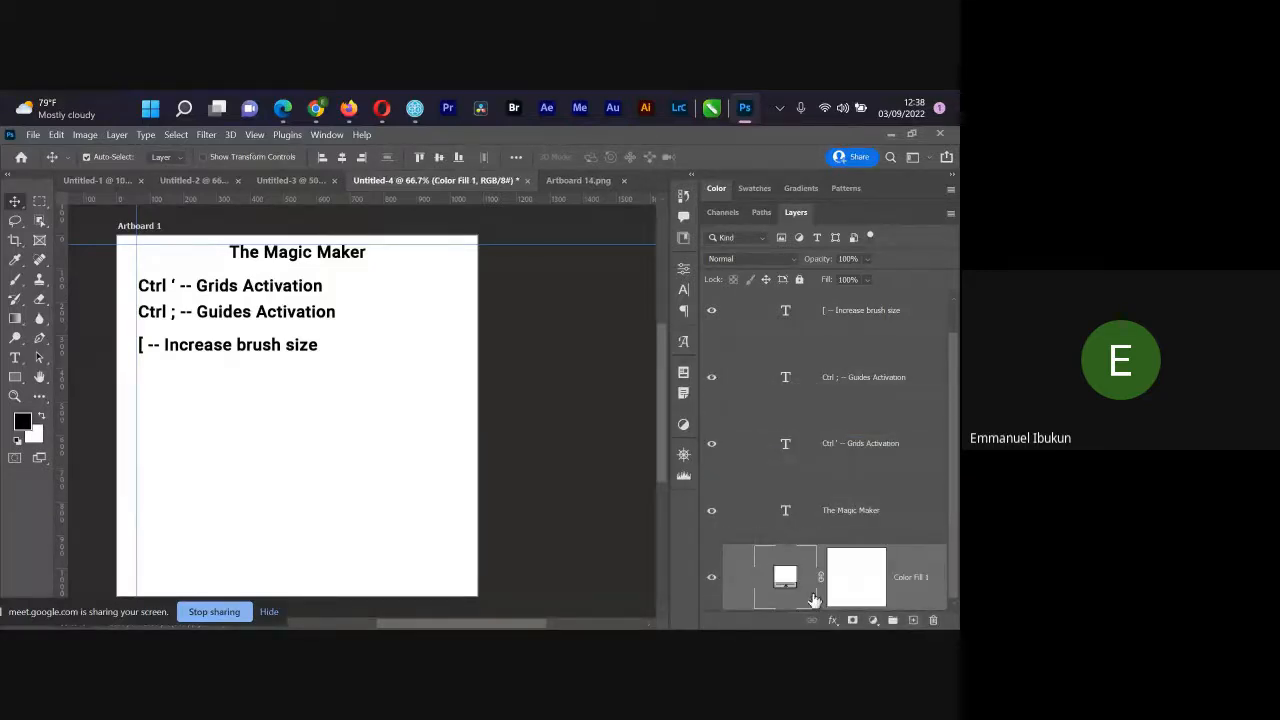
# Step: Duplicate the "[ -- Increase brush size" line below itself and change the copy to "] -- decrease brush size"
pyautogui.click(220, 350)
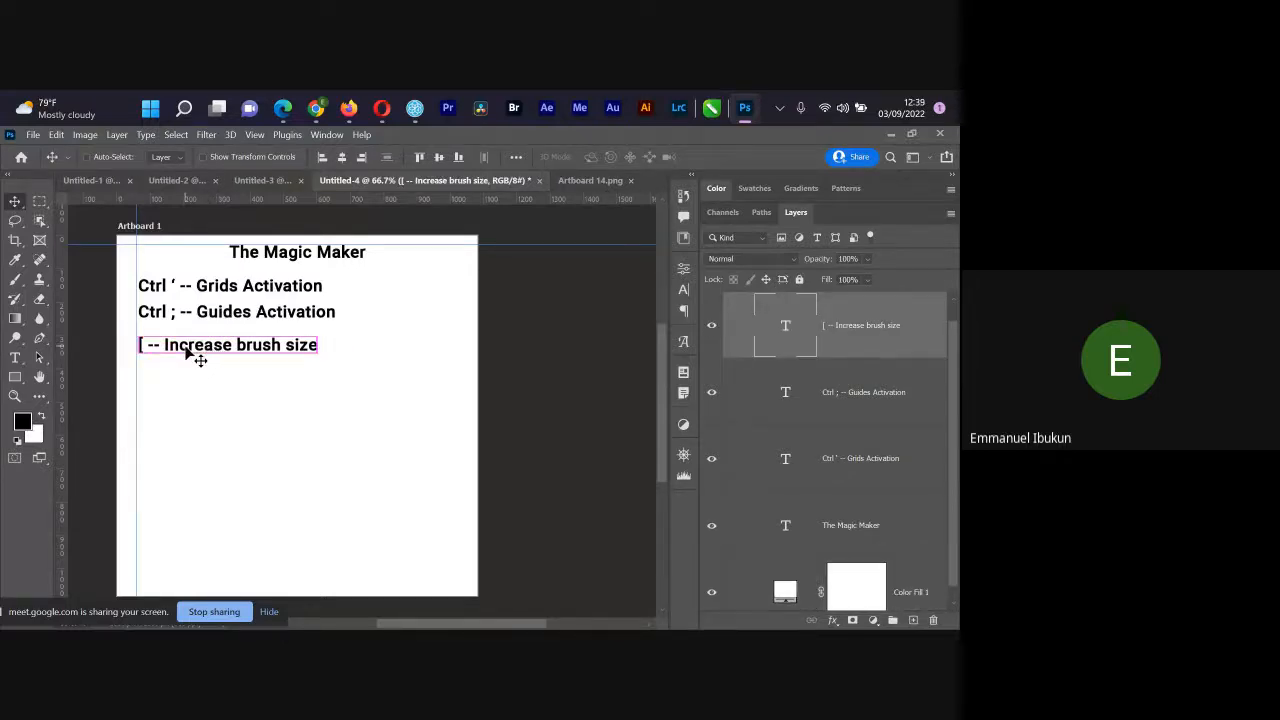
pyautogui.moveTo(210, 352)
pyautogui.mouseDown()
pyautogui.moveTo(209, 378)
pyautogui.moveTo(146, 376)
pyautogui.mouseUp()
pyautogui.press('t')
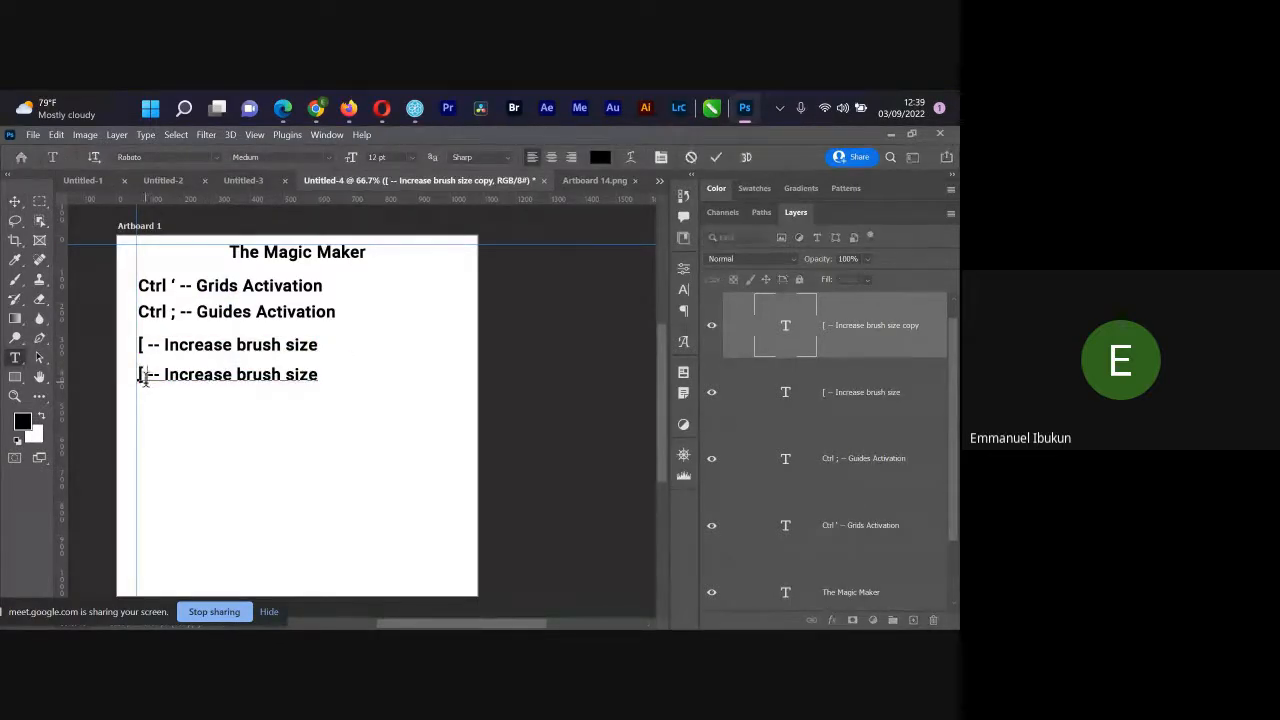
pyautogui.write(']')
pyautogui.moveTo(181, 368); pyautogui.dragTo(165, 368)
pyautogui.write('de')
pyautogui.hotkey('ctrl', 'Return')
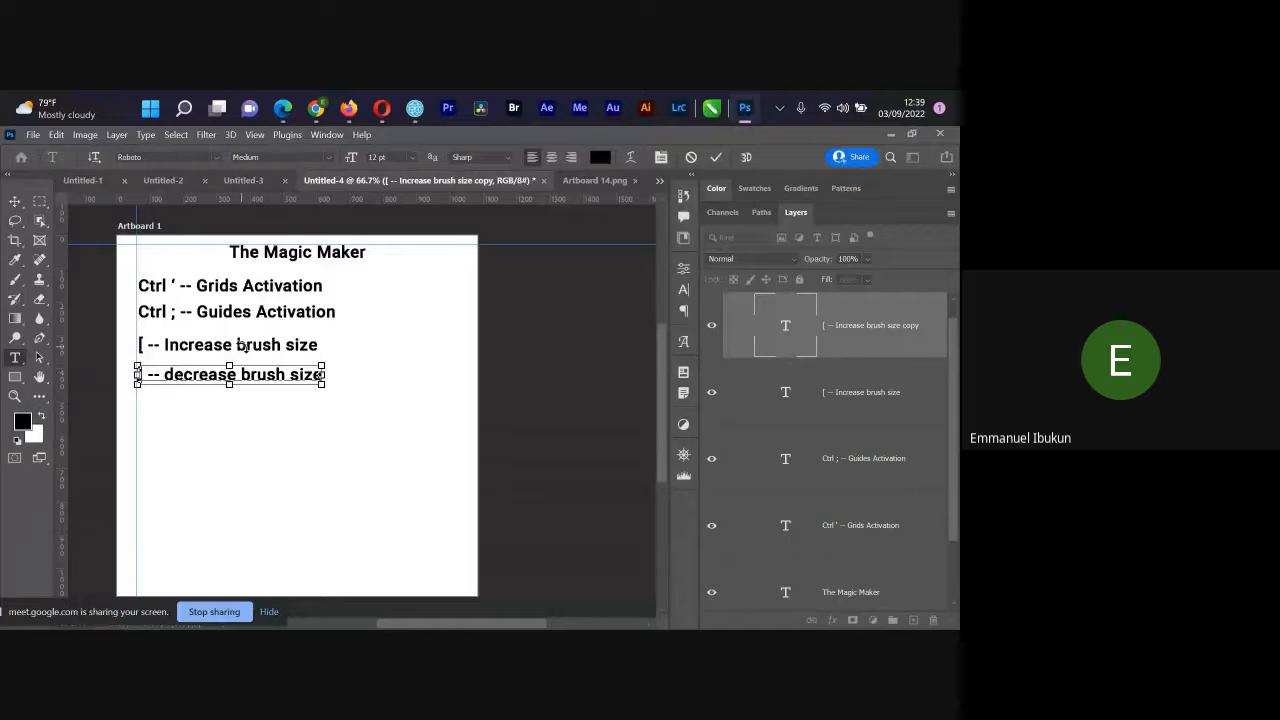
# Step: Switch to Artboard 14.png and enlarge the Brush tool's tip to 45 px
pyautogui.click(553, 176)
pyautogui.press('x')
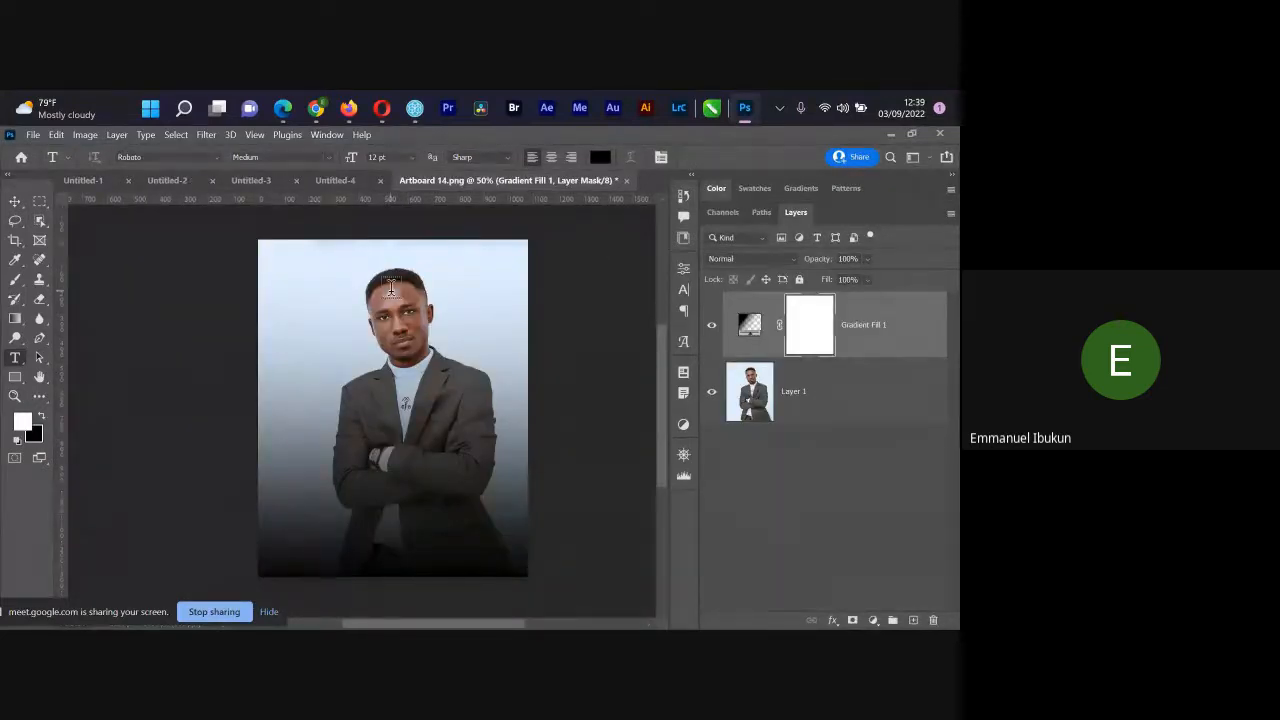
pyautogui.press('b')
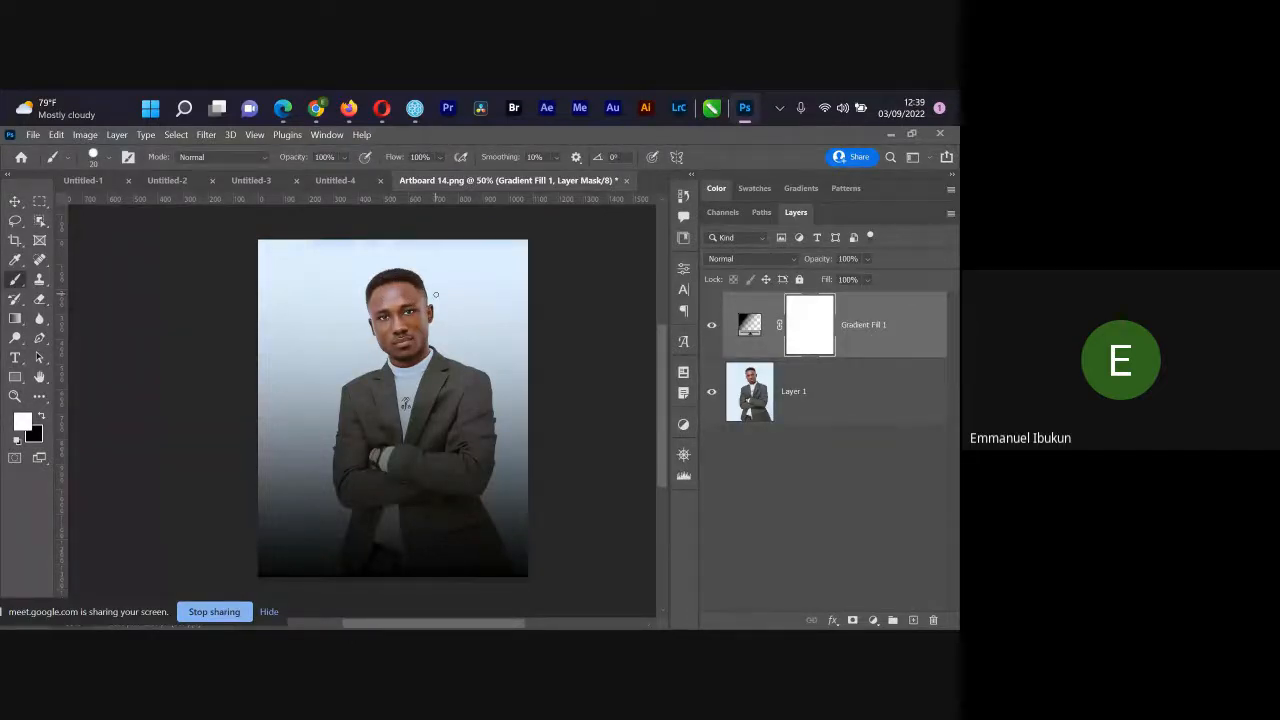
pyautogui.press(']')
# Step: In Untitled-4, change the shortcut character of the "Increase brush size" line to "]"
pyautogui.click(335, 180)
pyautogui.press('x')
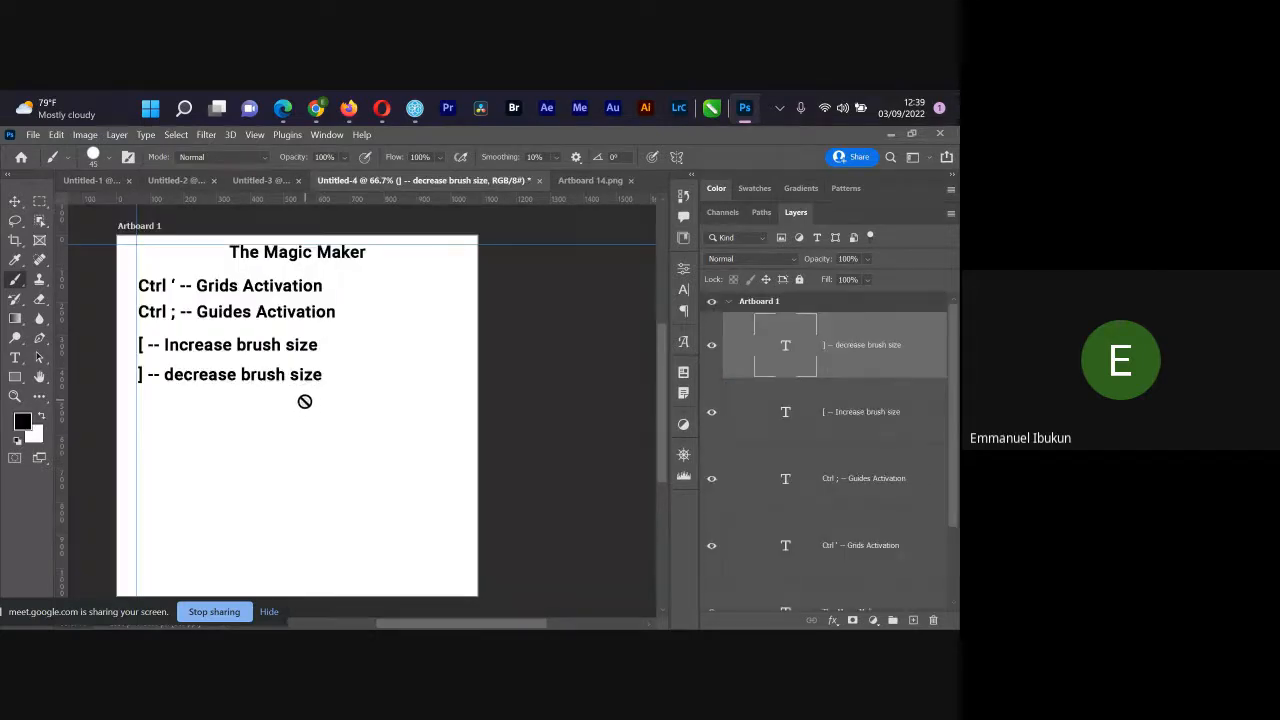
pyautogui.press('v')
pyautogui.click(199, 350)
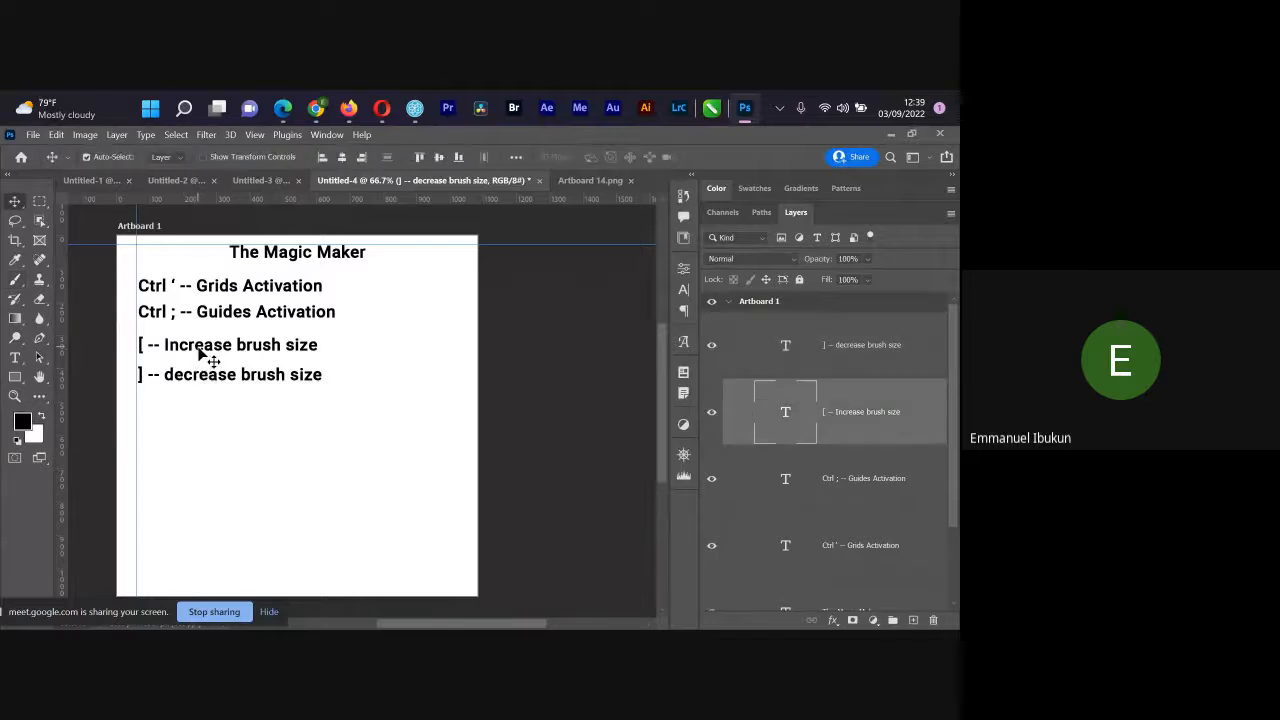
pyautogui.press('t')
pyautogui.moveTo(139, 345); pyautogui.dragTo(145, 345)
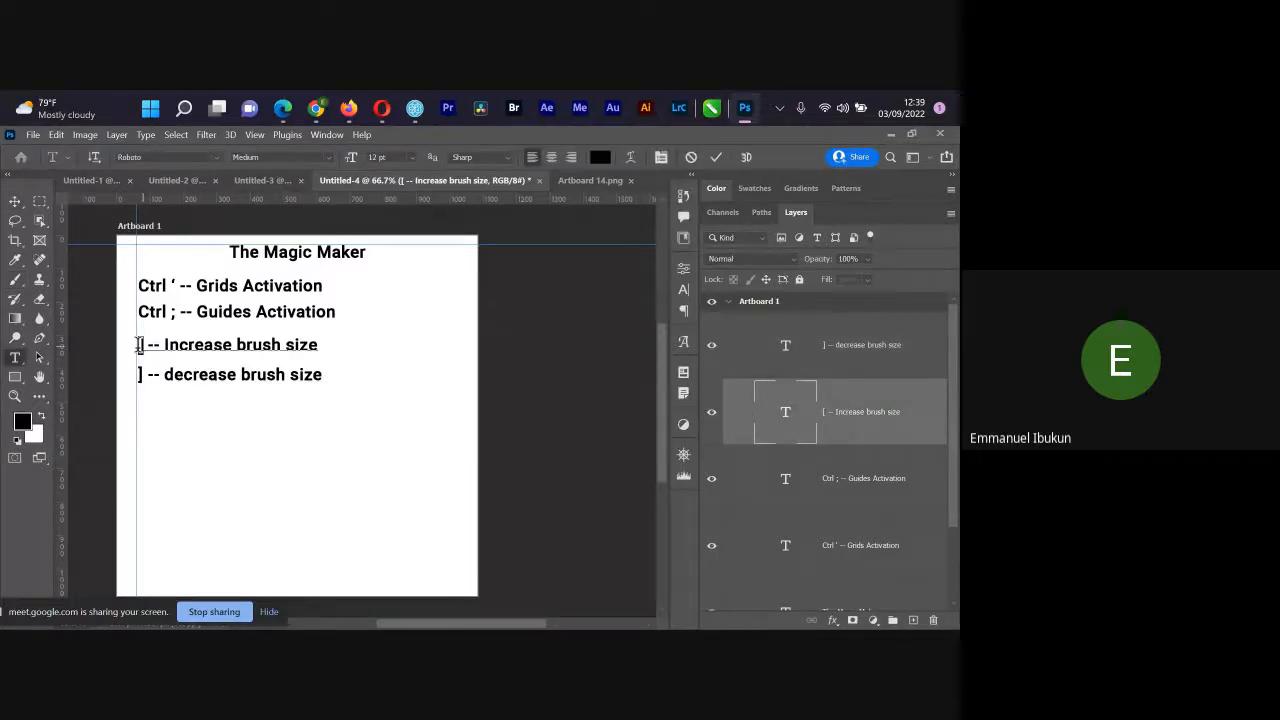
pyautogui.write('}')
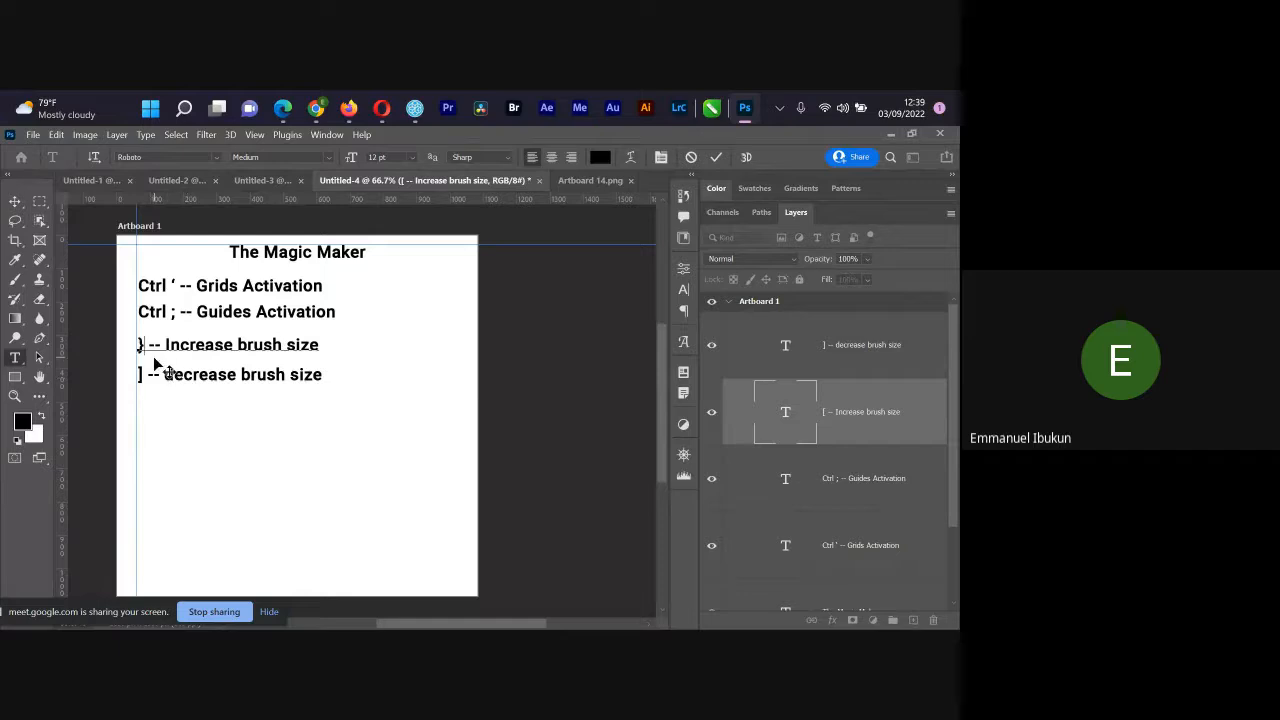
pyautogui.press('BackSpace')
pyautogui.write(']')
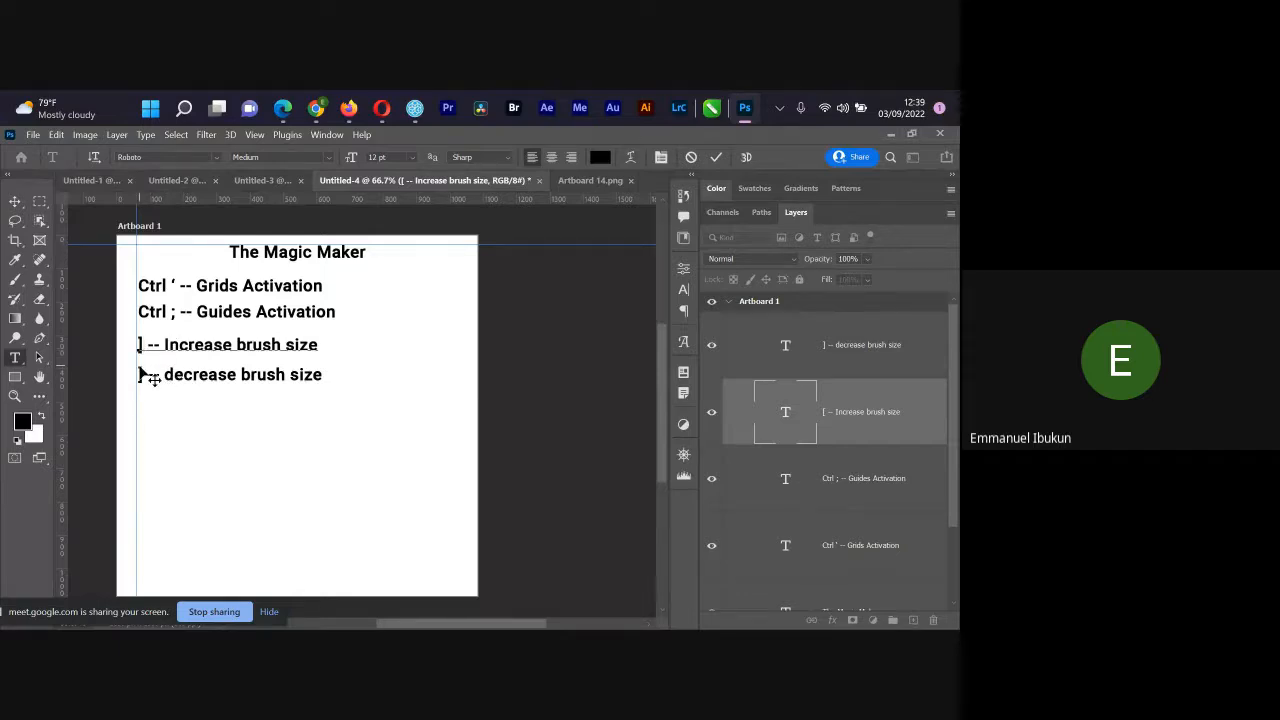
pyautogui.click(158, 362)
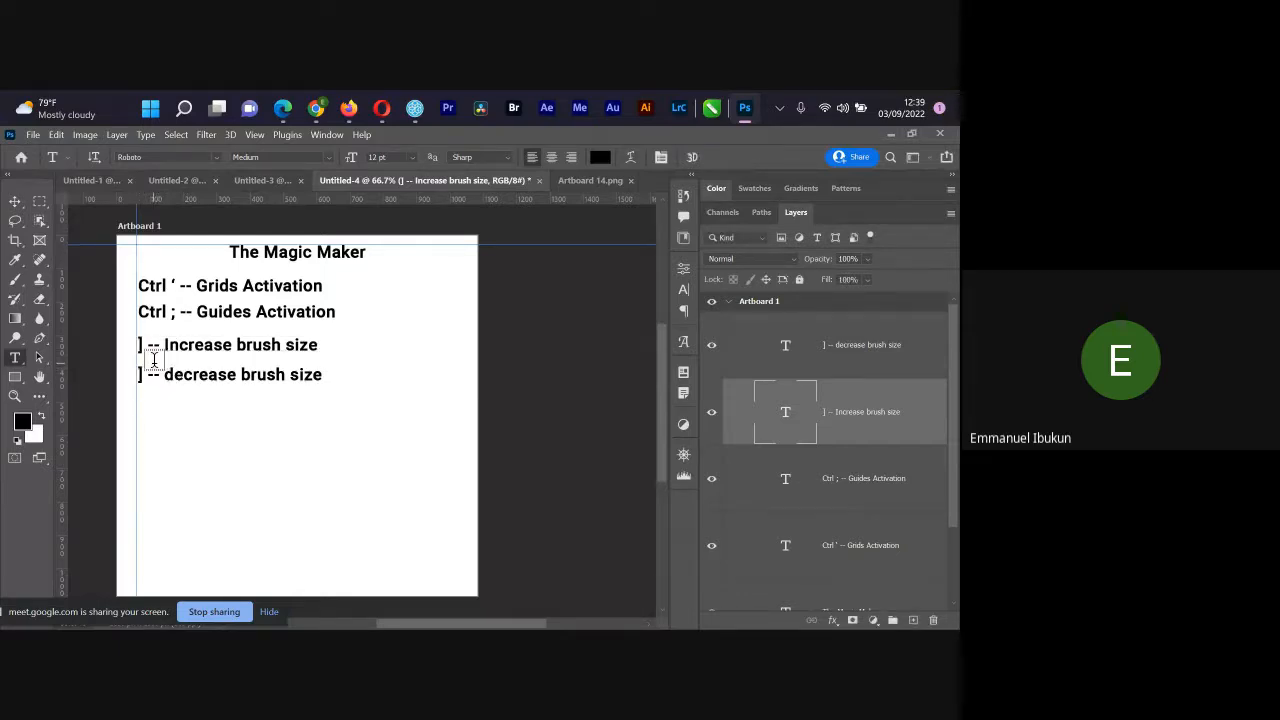
# Step: Change the shortcut character of the "decrease brush size" line to "["
pyautogui.click(139, 376)
pyautogui.press('BackSpace')
pyautogui.write('[')
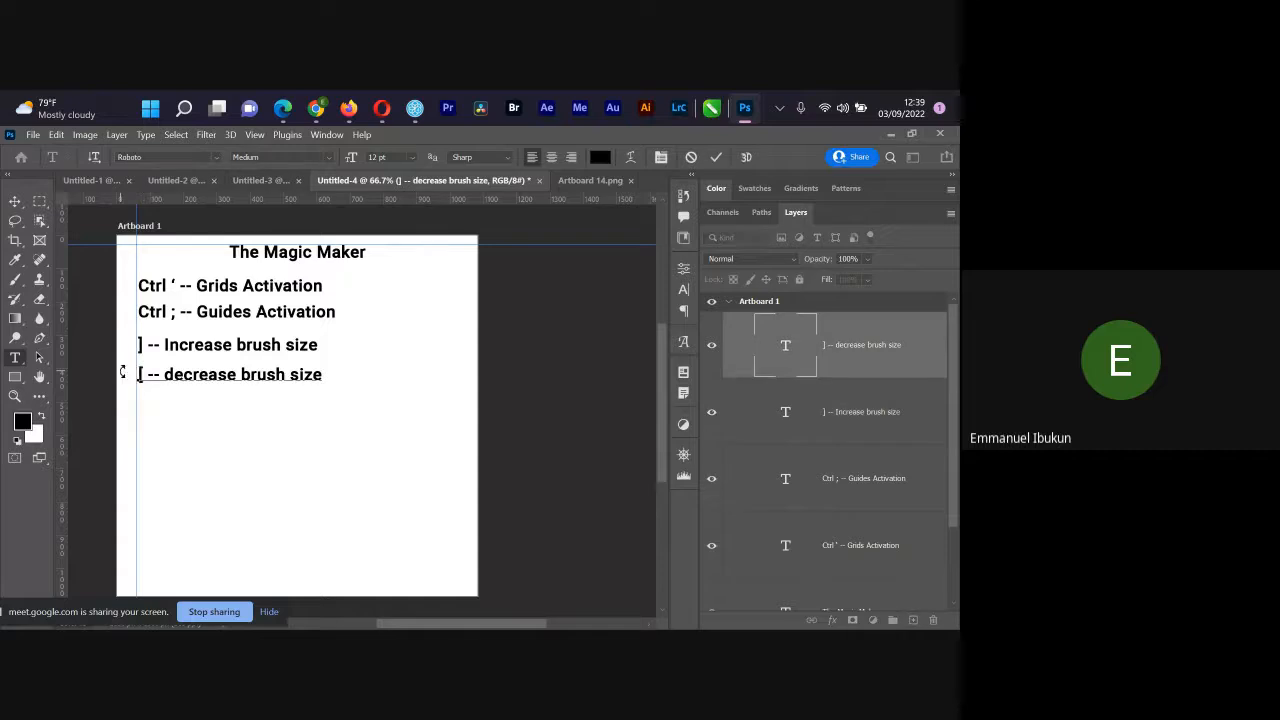
pyautogui.click(120, 366)
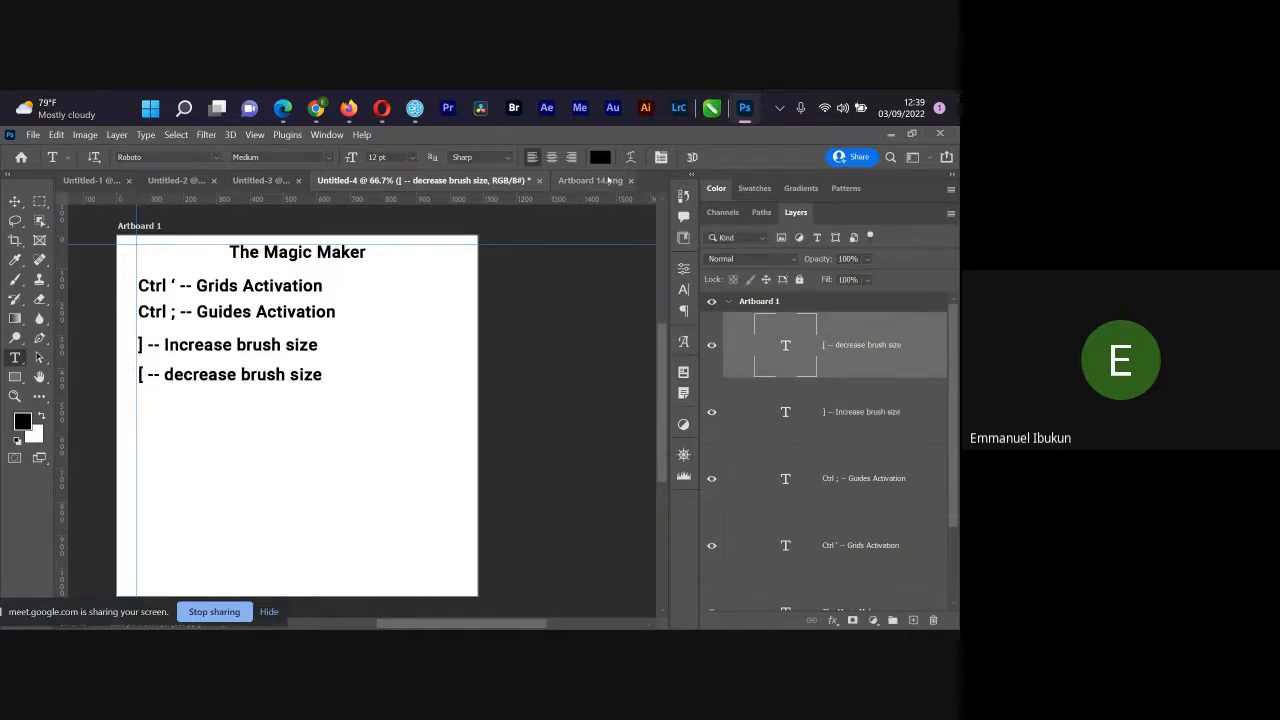
# Step: Return to the Artboard 14.png portrait and enlarge the Brush tool's tip to 2000 px
pyautogui.click(595, 180)
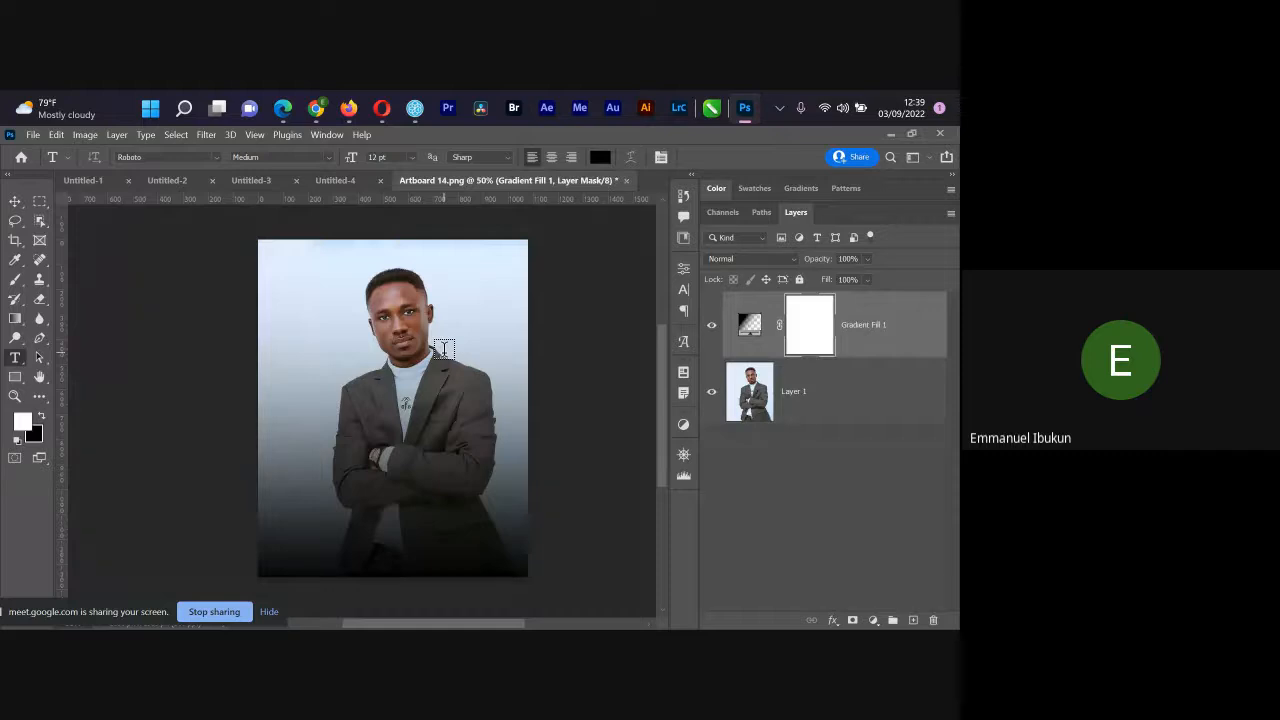
pyautogui.press('b')
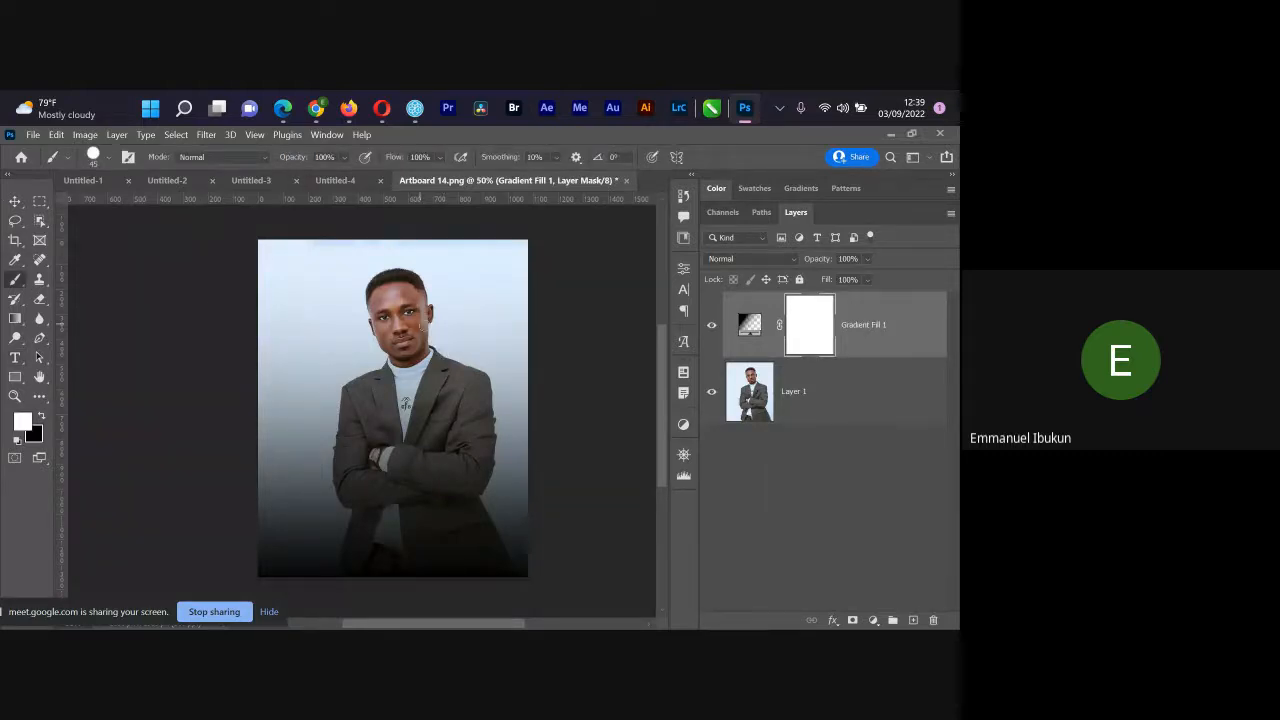
pyautogui.press(']')
pyautogui.press(']')
pyautogui.press(']')
pyautogui.press(']')
pyautogui.press(']')
pyautogui.press(']')
pyautogui.press(']')
pyautogui.press(']')
pyautogui.press(']')
pyautogui.press(']')
pyautogui.press(']')
pyautogui.press(']')
pyautogui.press(']')
pyautogui.press(']')
pyautogui.press(']')
pyautogui.press(']')
pyautogui.press(']')
pyautogui.press(']')
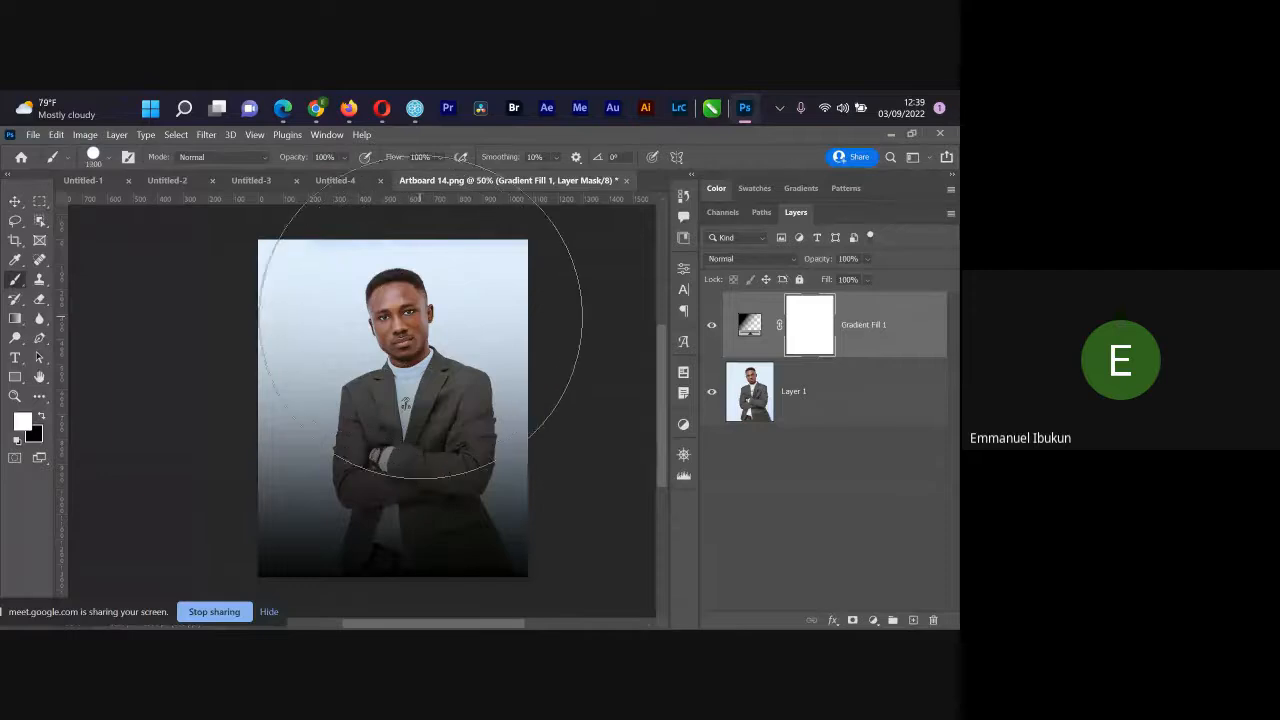
pyautogui.press(']')
pyautogui.press(']')
pyautogui.press(']')
pyautogui.press(']')
pyautogui.press(']')
pyautogui.press(']')
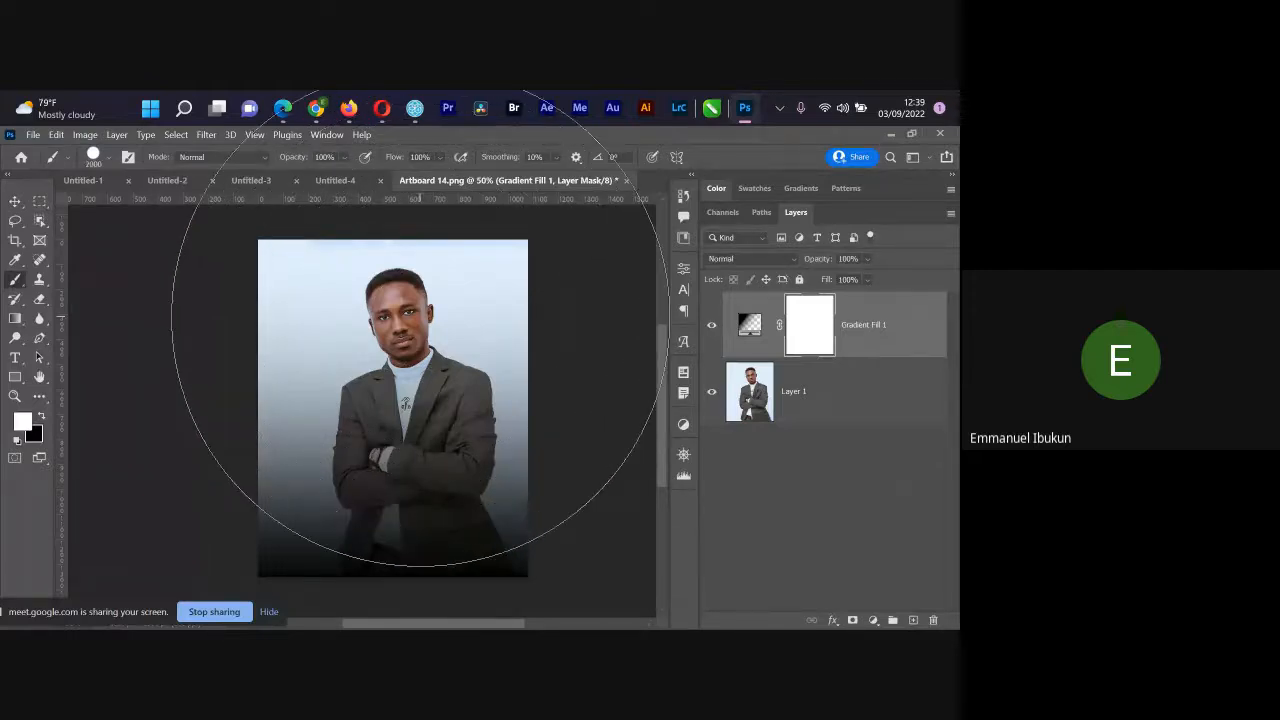
# Step: Reduce the brush size to 125 px
pyautogui.press('[')
pyautogui.press('[')
pyautogui.press('[')
pyautogui.press('[')
pyautogui.press('[')
pyautogui.press('[')
pyautogui.press('[')
pyautogui.press('[')
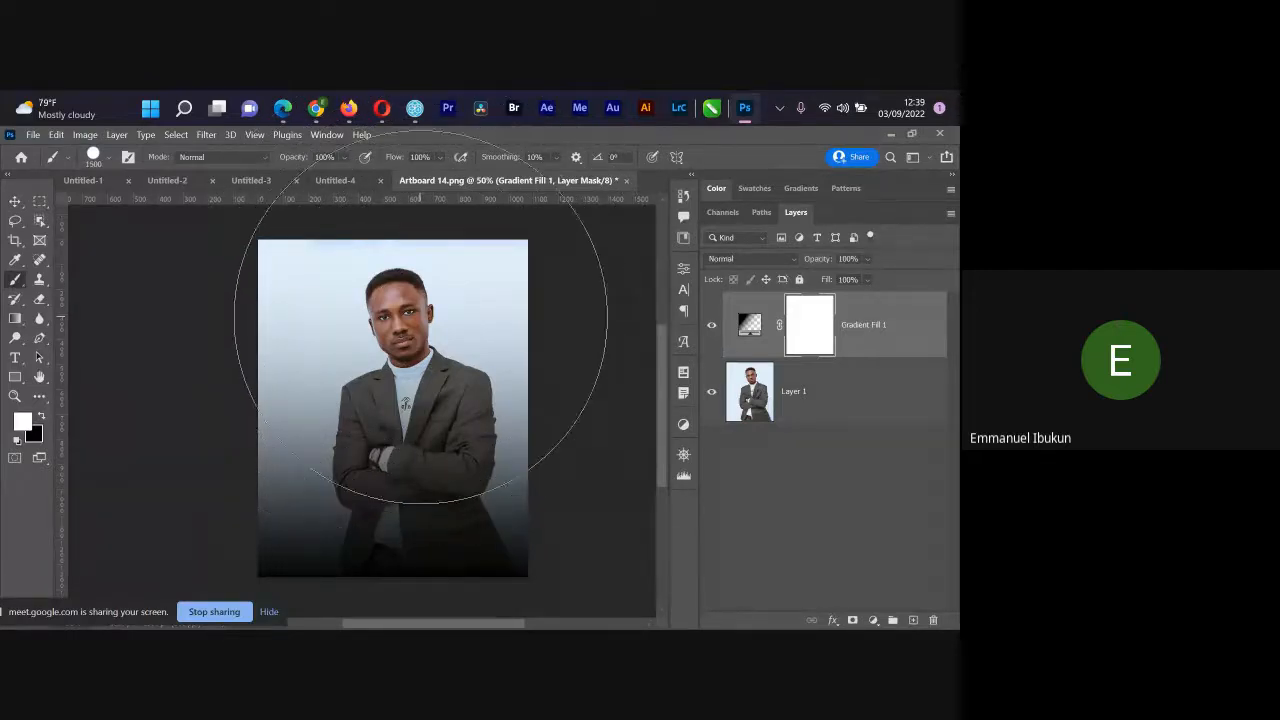
pyautogui.press('[')
pyautogui.press('[')
pyautogui.press('[')
pyautogui.press('[')
pyautogui.press('[')
pyautogui.press('[')
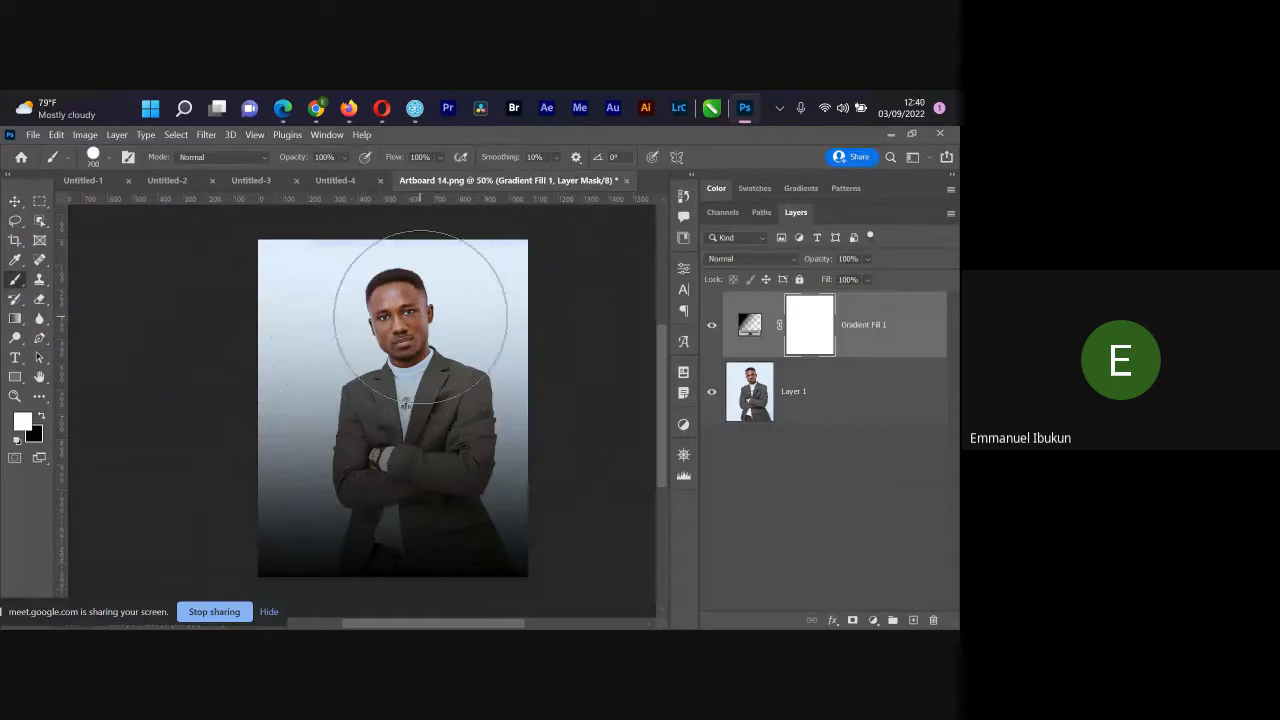
pyautogui.press('[')
pyautogui.press('[')
pyautogui.press('[')
pyautogui.press('[')
pyautogui.press('[')
pyautogui.press('[')
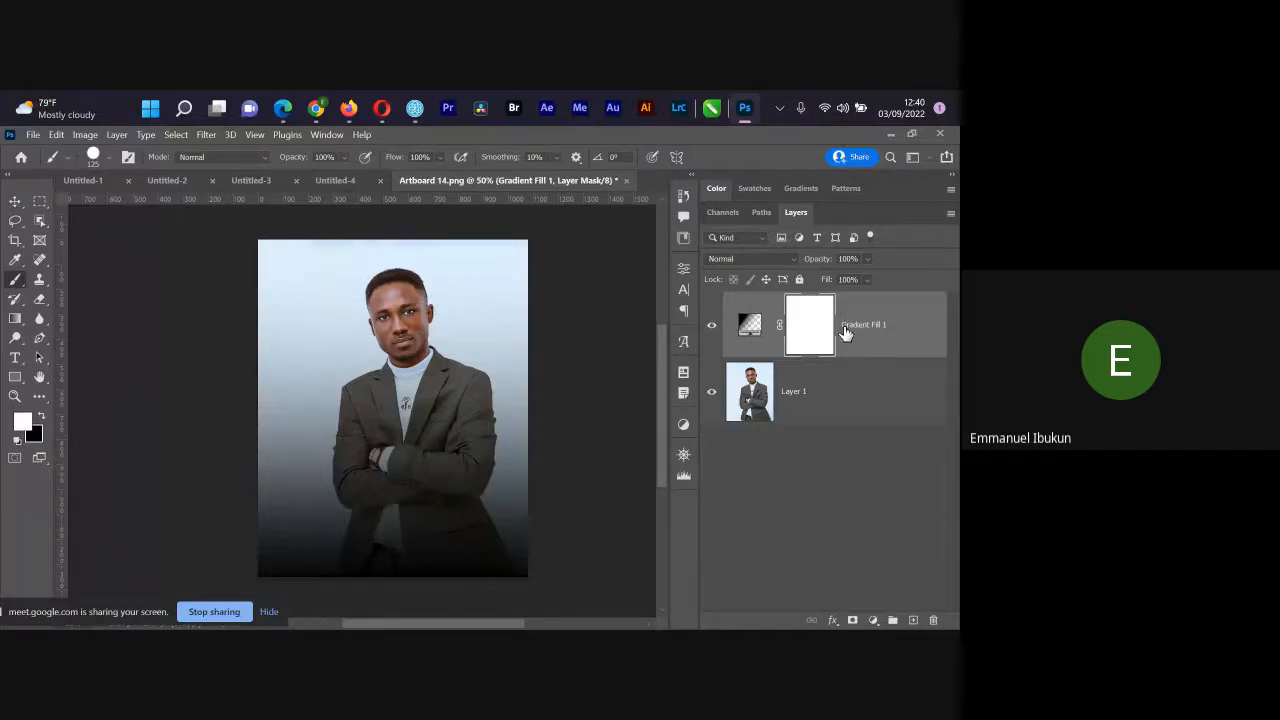
# Step: Add a white layer mask to the portrait layer, Layer 1
pyautogui.click(791, 405)
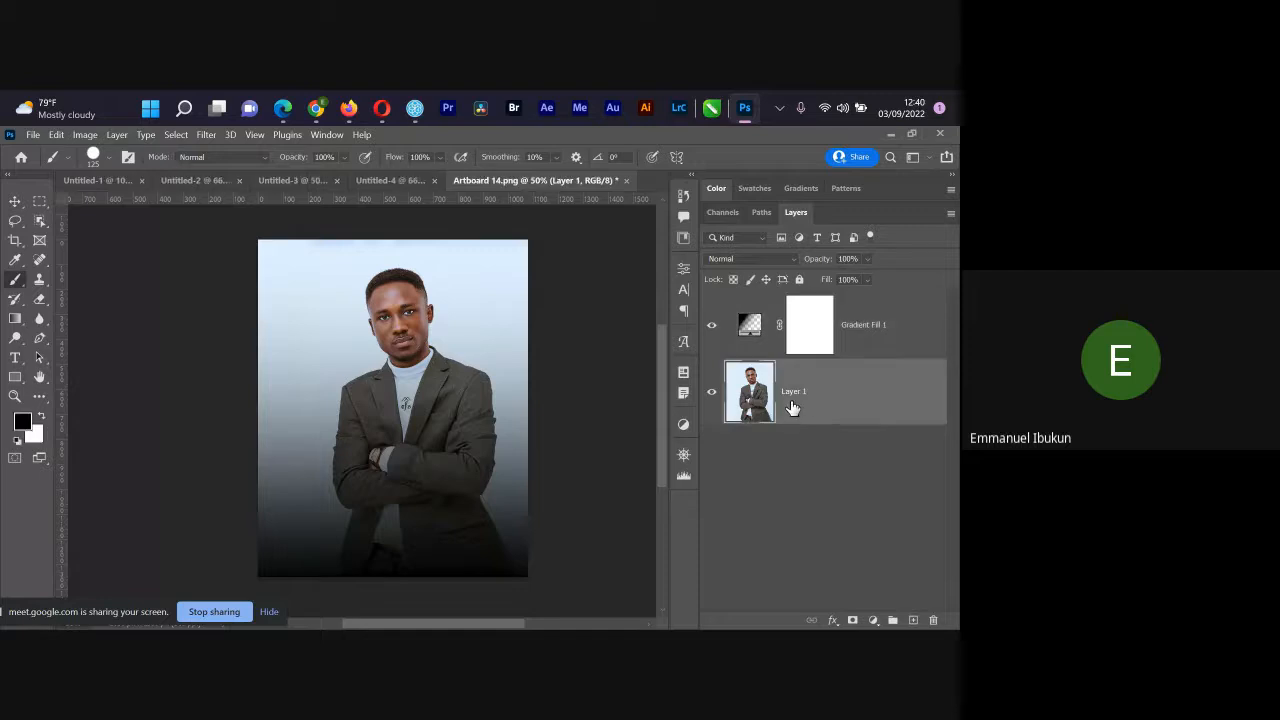
pyautogui.click(853, 620)
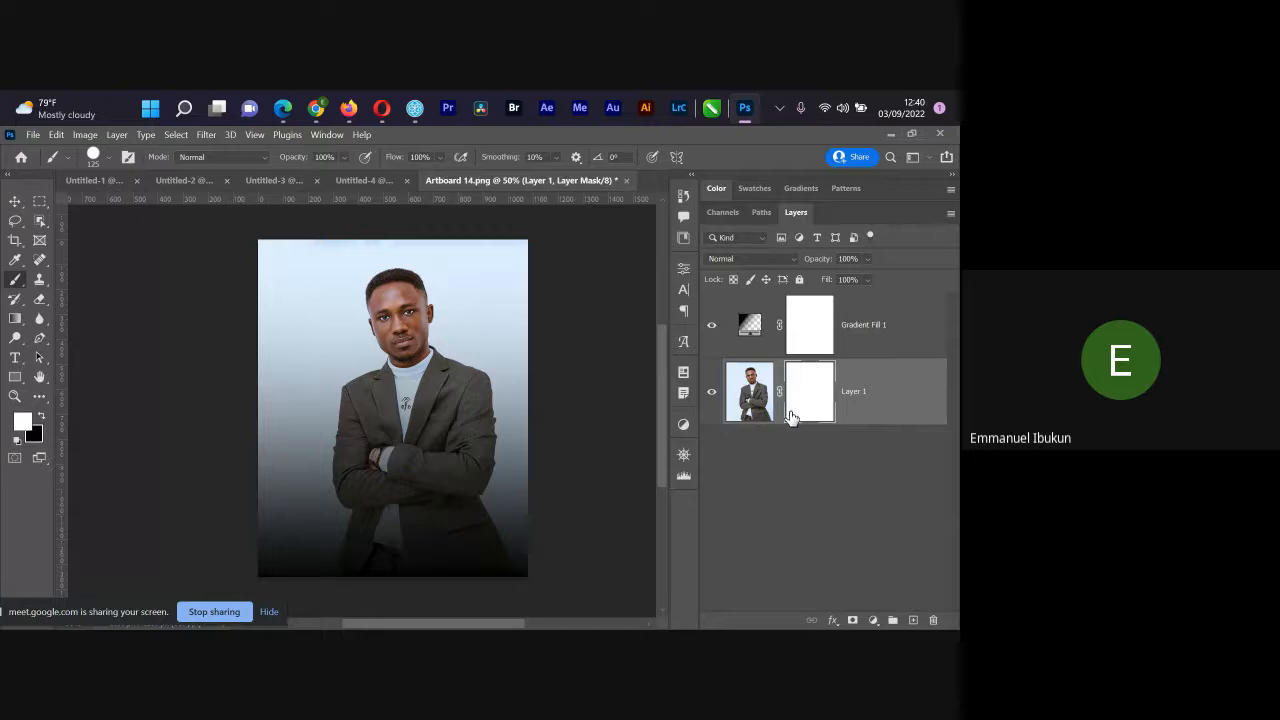
# Step: Paint looping black strokes across the portrait on the Gradient Fill 1 layer mask to hide parts of the gradient
pyautogui.click(818, 334)
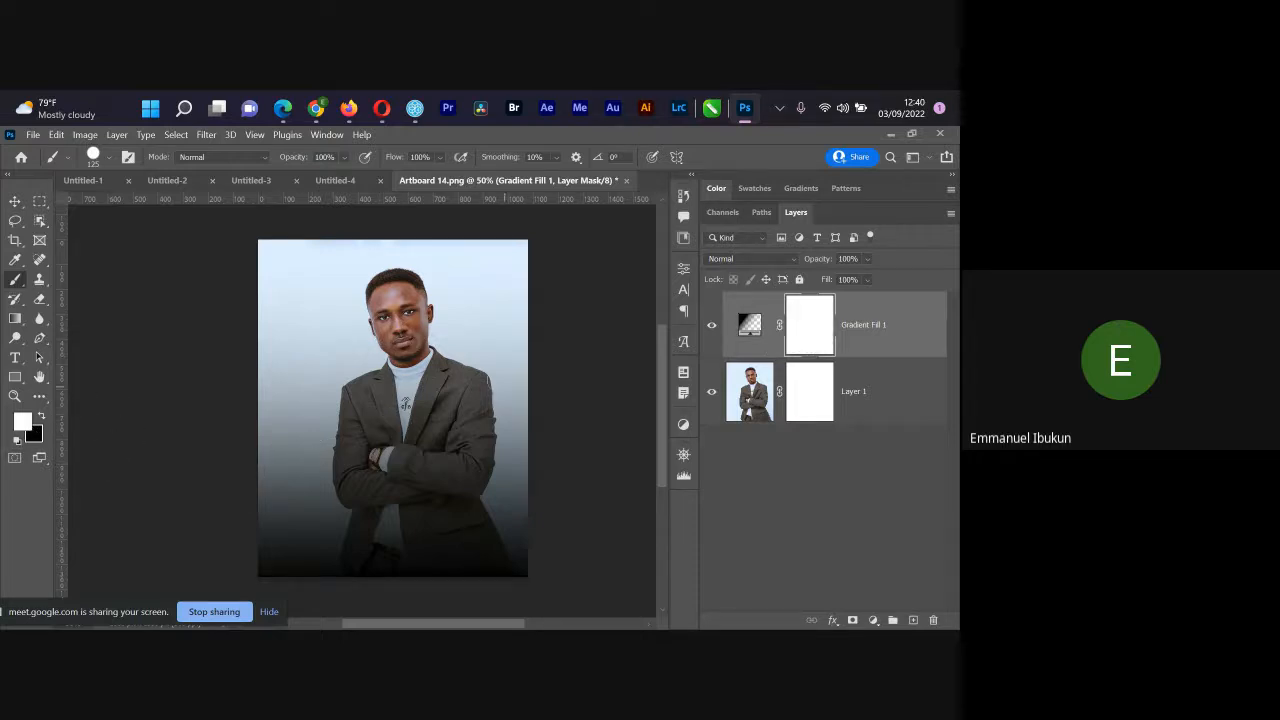
pyautogui.press('x')
pyautogui.press('x')
pyautogui.press('x')
pyautogui.press('x')
pyautogui.press('x')
pyautogui.press('x')
pyautogui.press('x')
pyautogui.press('x')
pyautogui.press('x')
pyautogui.moveTo(516, 304)
pyautogui.mouseDown()
pyautogui.moveTo(389, 446)
pyautogui.moveTo(326, 443)
pyautogui.moveTo(305, 397)
pyautogui.moveTo(329, 314)
pyautogui.moveTo(355, 292)
pyautogui.mouseUp()
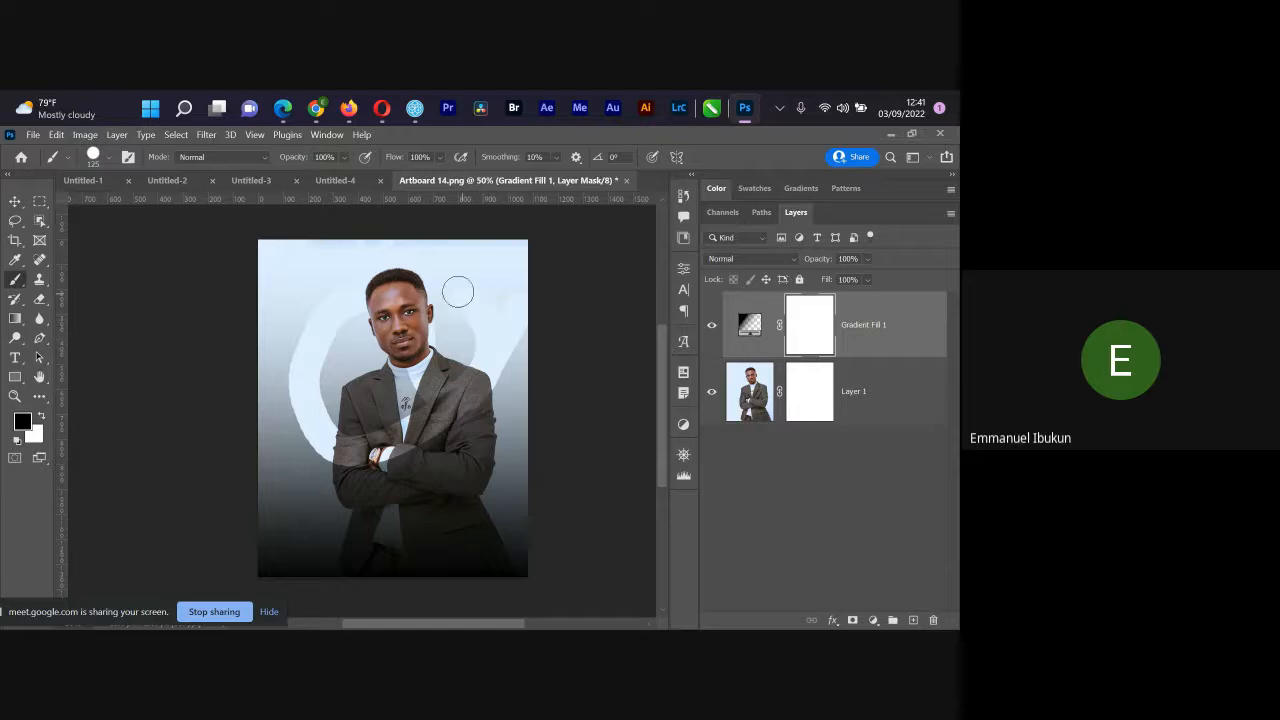
pyautogui.moveTo(422, 282)
pyautogui.mouseDown()
pyautogui.moveTo(370, 405)
pyautogui.moveTo(350, 545)
pyautogui.moveTo(268, 500)
pyautogui.moveTo(480, 525)
pyautogui.moveTo(478, 460)
pyautogui.moveTo(425, 478)
pyautogui.mouseUp()
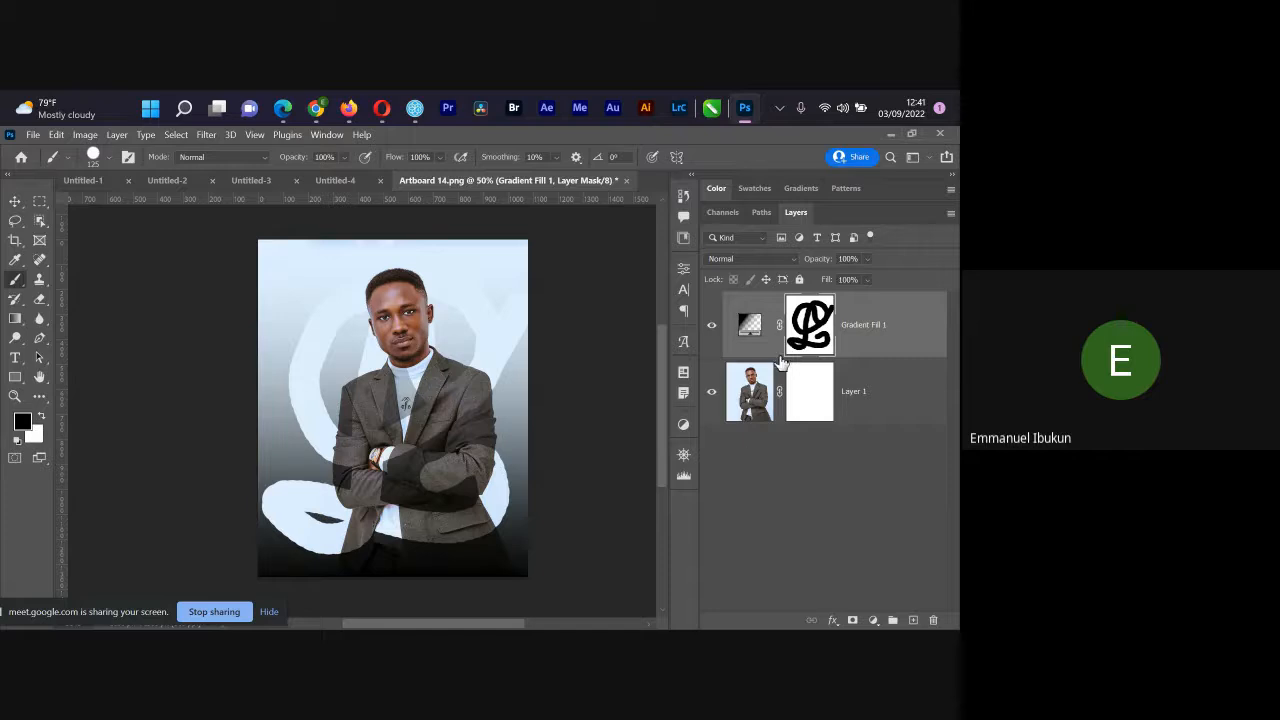
# Step: Switch to the Google Meet call to check the presentation and participants, and return to Photoshop
pyautogui.hotkey('alt', 'Tab')
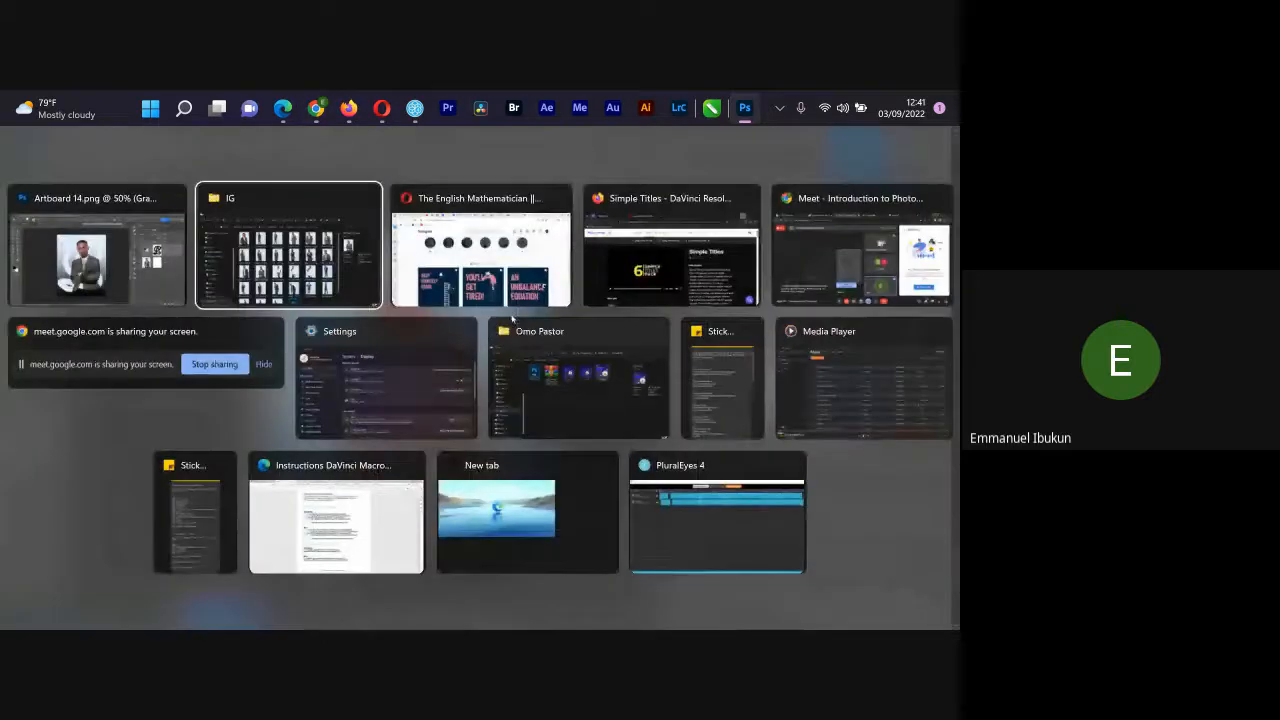
pyautogui.click(860, 250)
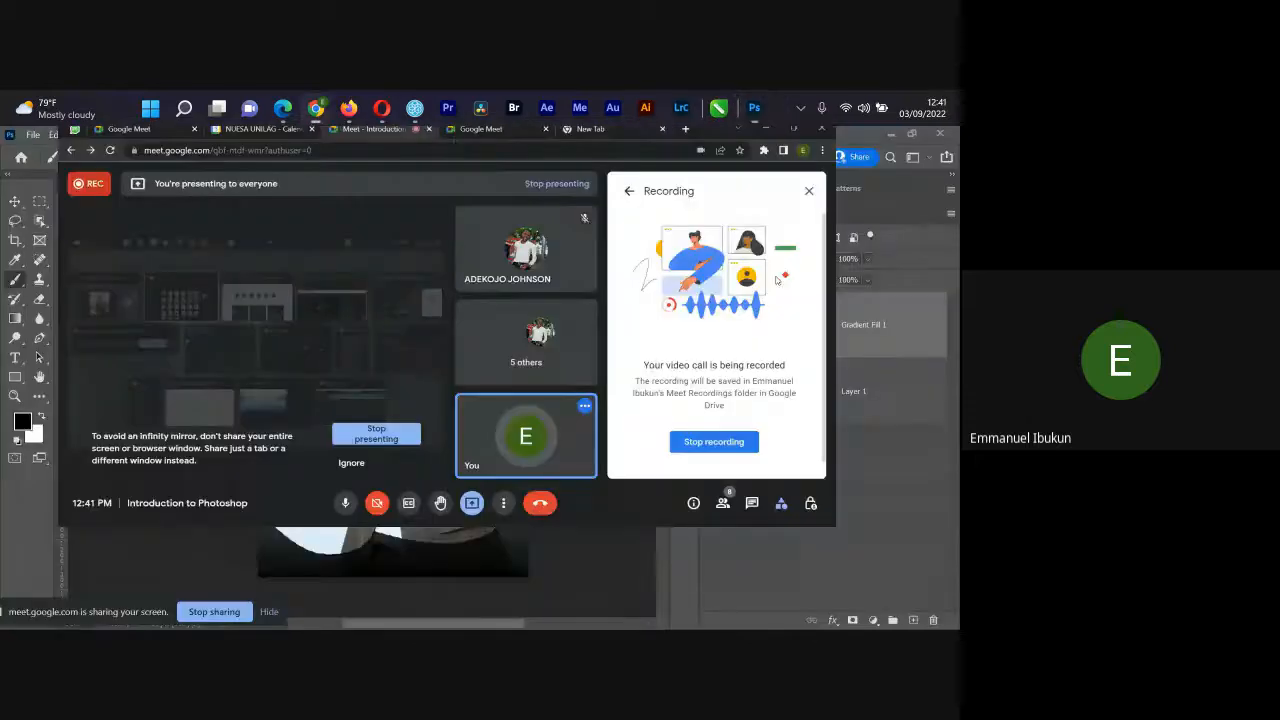
pyautogui.click(628, 266)
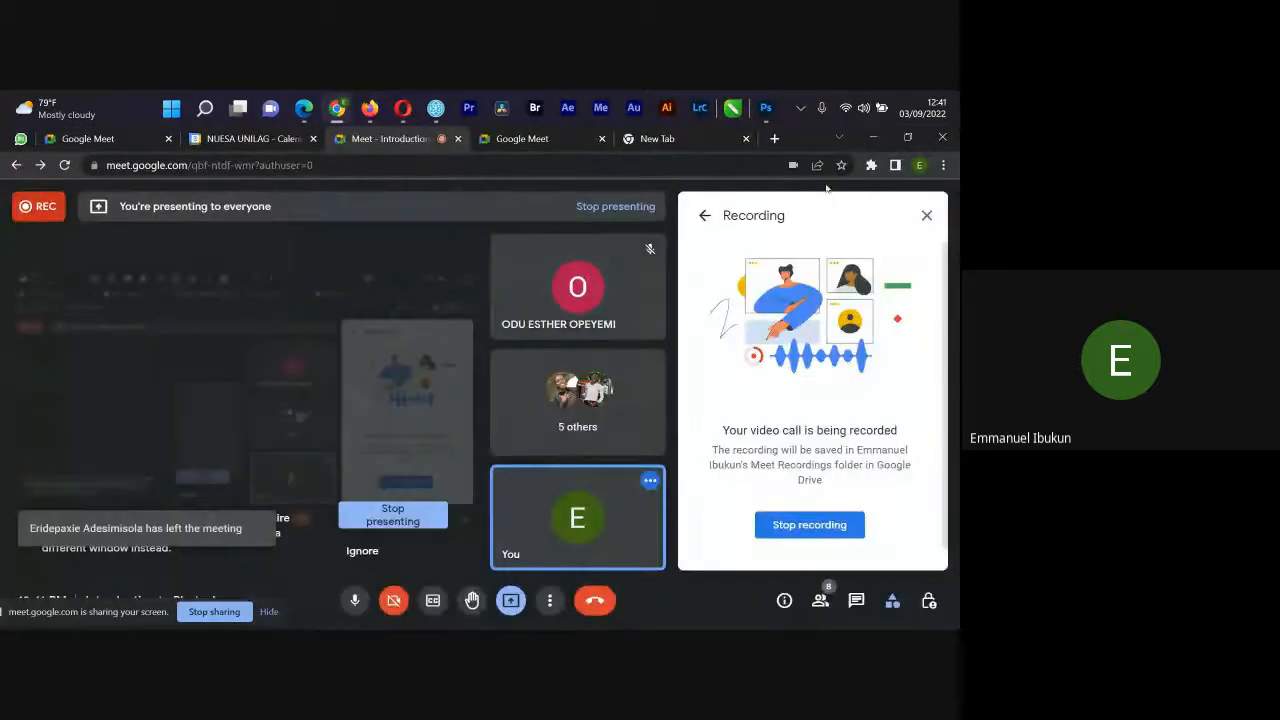
pyautogui.click(873, 137)
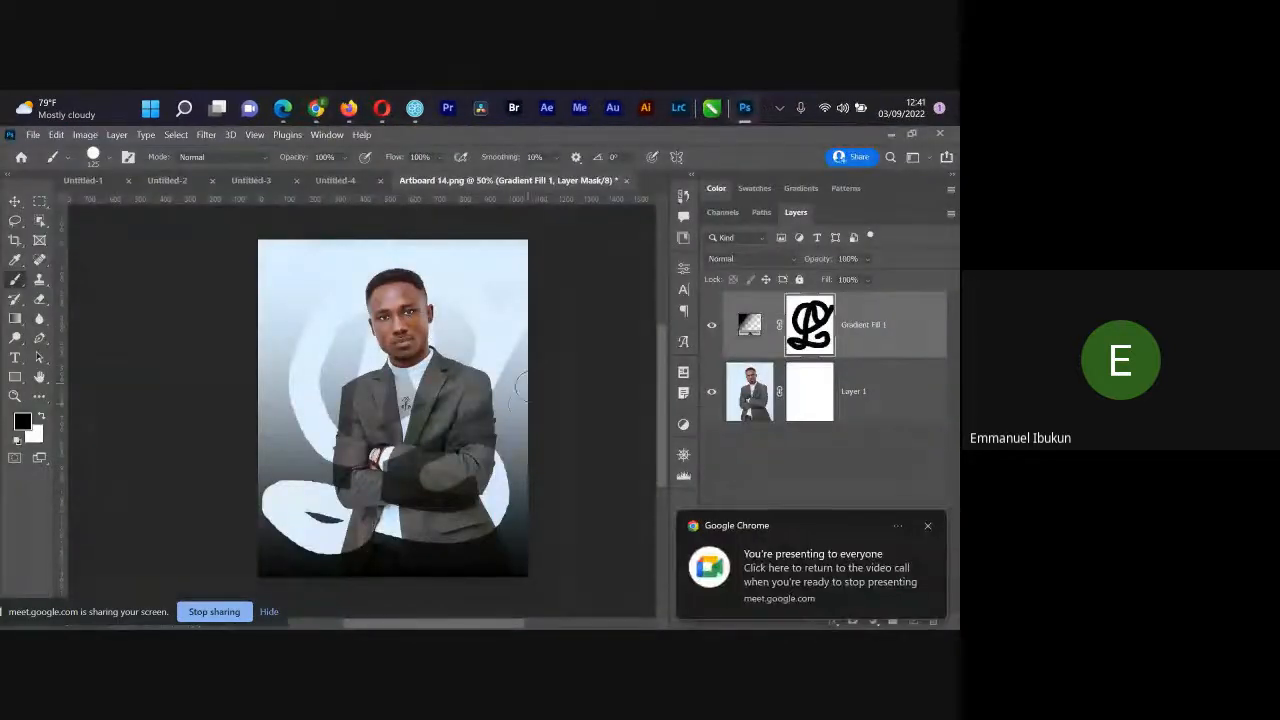
# Step: Paint black down the portrait's right edge on the Gradient Fill 1 mask, and disable and re-enable the mask to compare
pyautogui.moveTo(520, 400)
pyautogui.mouseDown()
pyautogui.moveTo(507, 414)
pyautogui.moveTo(551, 497)
pyautogui.mouseUp()
pyautogui.moveTo(528, 596)
pyautogui.mouseDown()
pyautogui.moveTo(549, 536)
pyautogui.moveTo(489, 593)
pyautogui.moveTo(524, 569)
pyautogui.moveTo(554, 517)
pyautogui.moveTo(513, 580)
pyautogui.mouseUp()
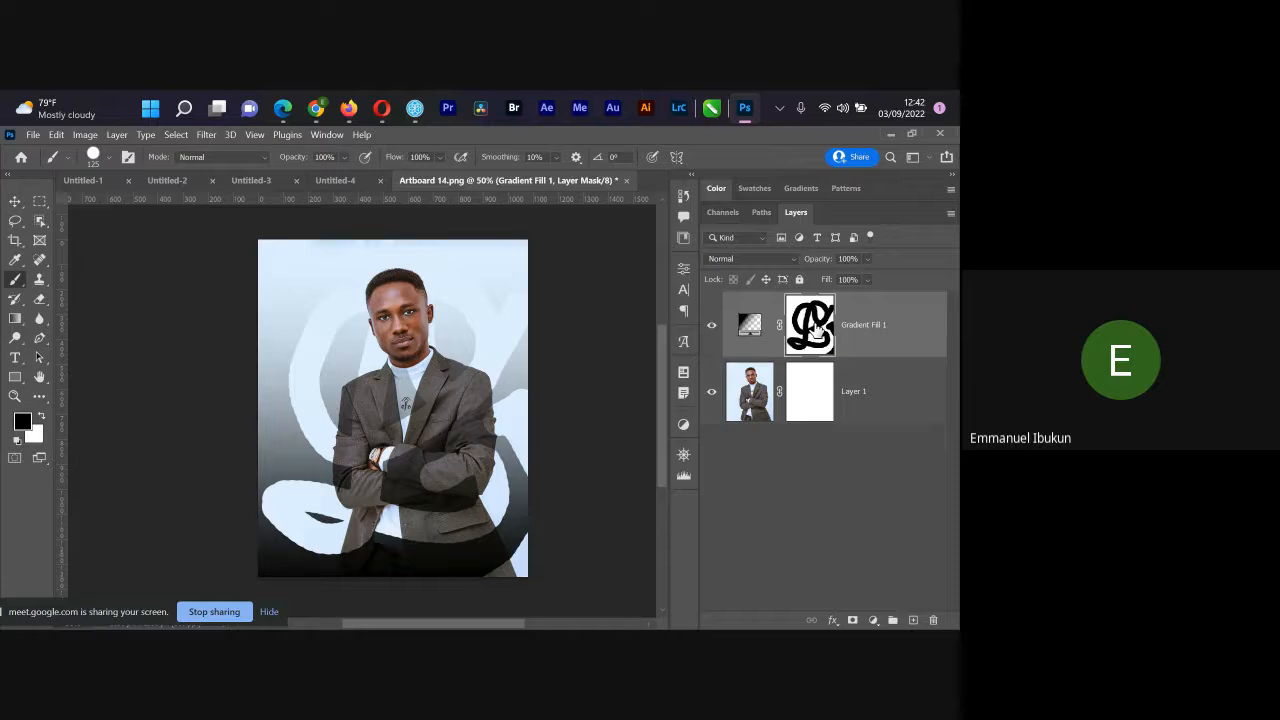
pyautogui.keyDown('shift'); pyautogui.click(813, 332); pyautogui.keyUp('shift')
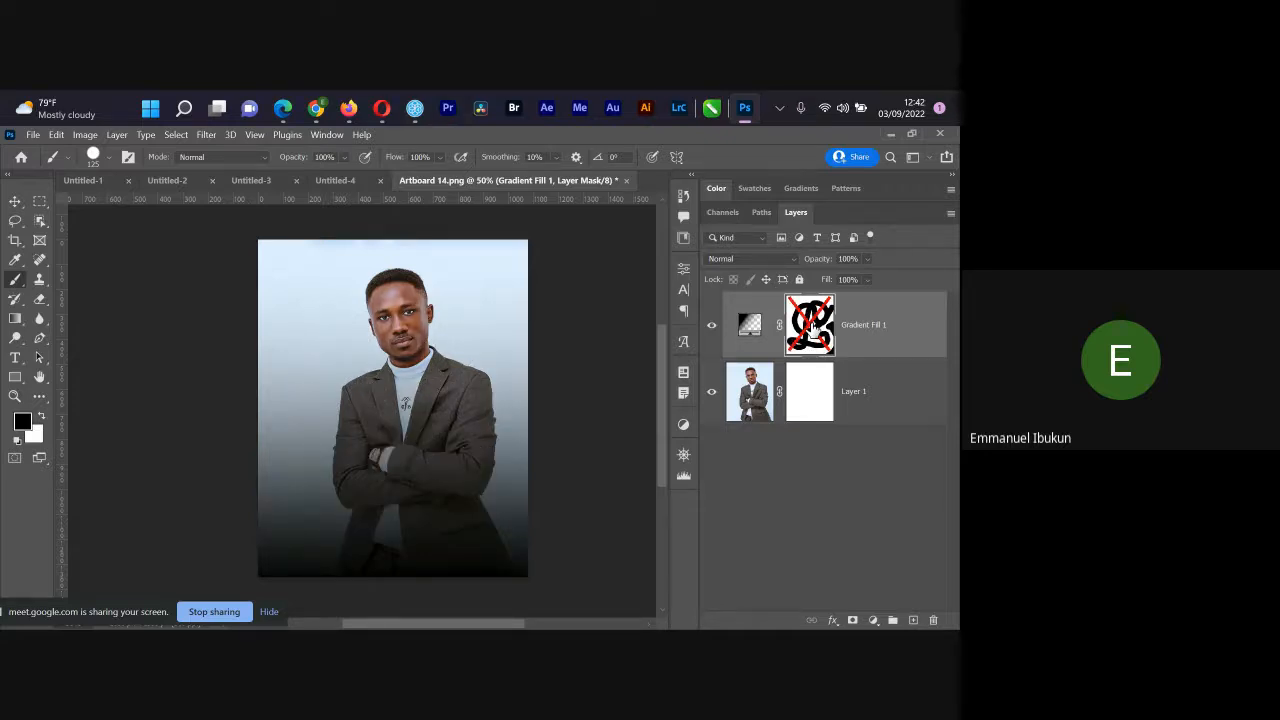
pyautogui.keyDown('shift'); pyautogui.click(813, 328); pyautogui.keyUp('shift')
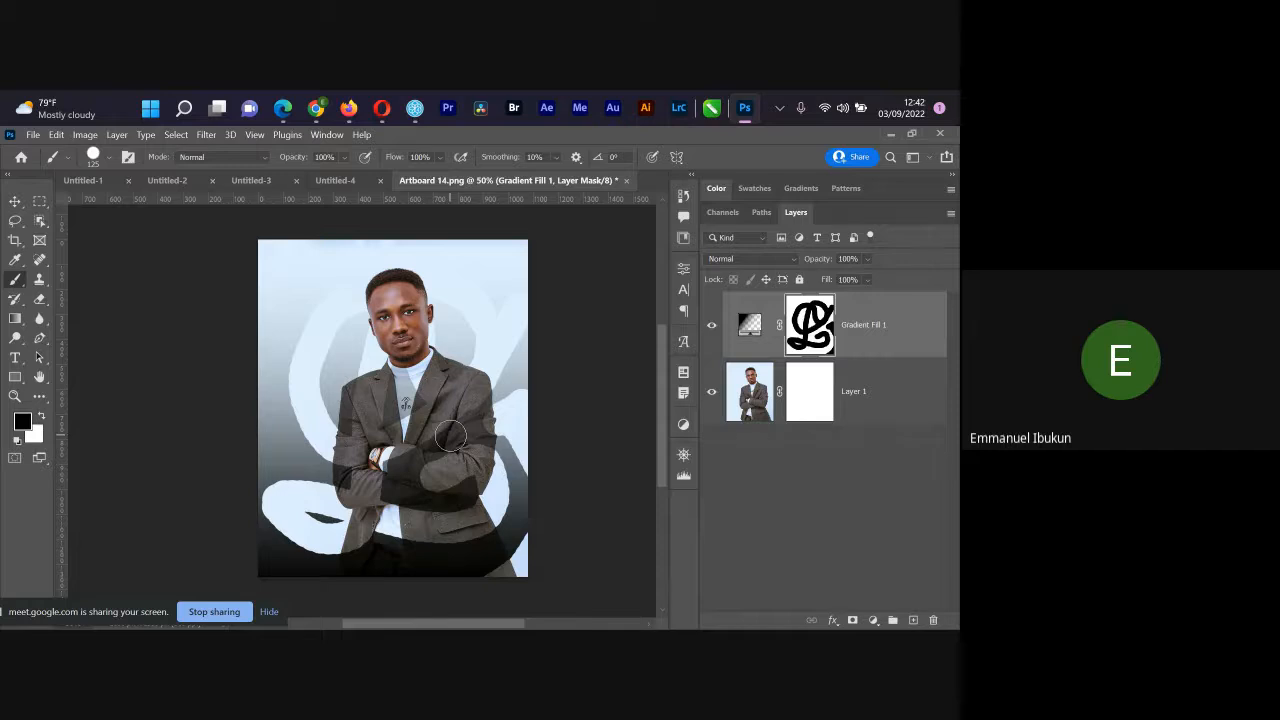
# Step: Paint white over all the black strokes on the Gradient Fill 1 mask, enlarging the brush to 800 px, to restore the gradient
pyautogui.press('x')
pyautogui.moveTo(520, 356)
pyautogui.mouseDown()
pyautogui.moveTo(517, 306)
pyautogui.moveTo(515, 372)
pyautogui.moveTo(489, 287)
pyautogui.moveTo(504, 379)
pyautogui.moveTo(466, 289)
pyautogui.moveTo(471, 306)
pyautogui.moveTo(443, 310)
pyautogui.moveTo(395, 297)
pyautogui.moveTo(320, 306)
pyautogui.moveTo(394, 306)
pyautogui.moveTo(299, 402)
pyautogui.moveTo(325, 326)
pyautogui.moveTo(424, 330)
pyautogui.moveTo(313, 342)
pyautogui.moveTo(444, 324)
pyautogui.moveTo(290, 372)
pyautogui.moveTo(380, 345)
pyautogui.moveTo(334, 405)
pyautogui.moveTo(398, 382)
pyautogui.moveTo(445, 394)
pyautogui.moveTo(372, 366)
pyautogui.moveTo(268, 432)
pyautogui.moveTo(334, 408)
pyautogui.moveTo(336, 455)
pyautogui.moveTo(460, 360)
pyautogui.moveTo(420, 378)
pyautogui.mouseUp()
pyautogui.moveTo(400, 445)
pyautogui.mouseDown()
pyautogui.moveTo(515, 418)
pyautogui.moveTo(510, 400)
pyautogui.moveTo(505, 555)
pyautogui.moveTo(515, 550)
pyautogui.moveTo(488, 490)
pyautogui.moveTo(450, 532)
pyautogui.moveTo(481, 521)
pyautogui.mouseUp()
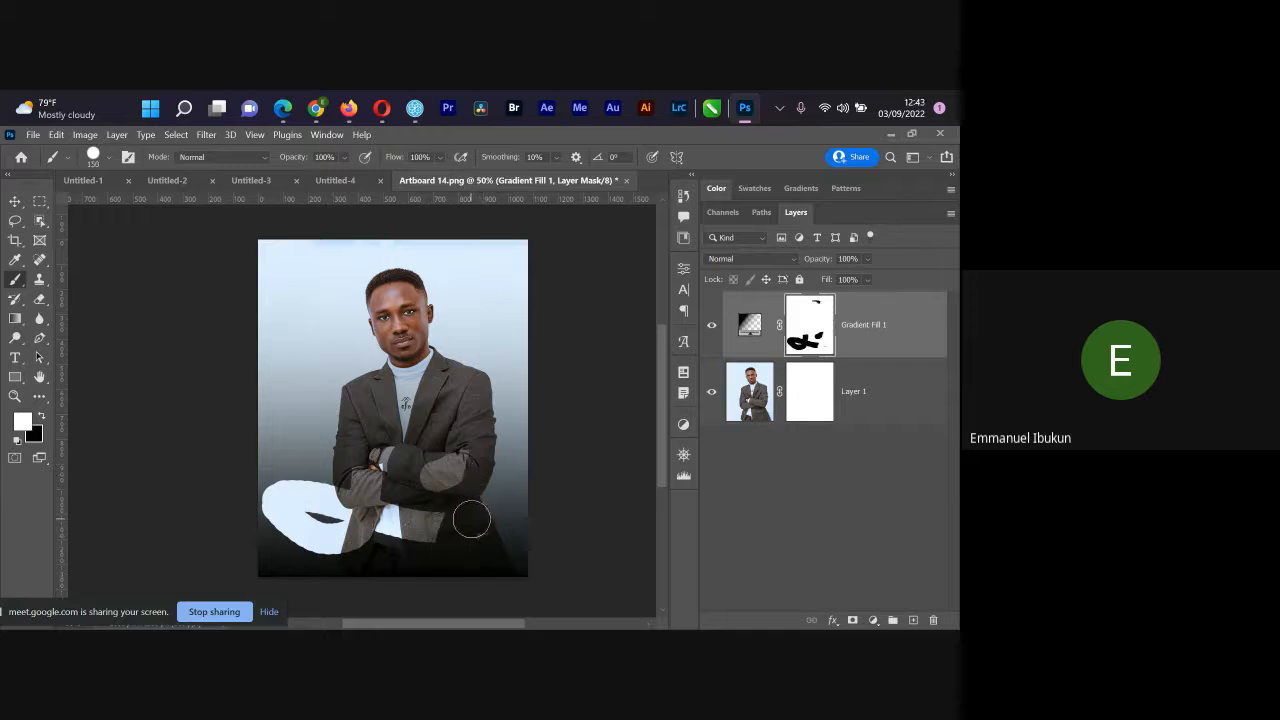
pyautogui.press(']')
pyautogui.press(']')
pyautogui.press(']')
pyautogui.press(']')
pyautogui.press(']')
pyautogui.press(']')
pyautogui.press(']')
pyautogui.press(']')
pyautogui.moveTo(456, 437)
pyautogui.mouseDown()
pyautogui.moveTo(422, 519)
pyautogui.moveTo(137, 457)
pyautogui.mouseUp()
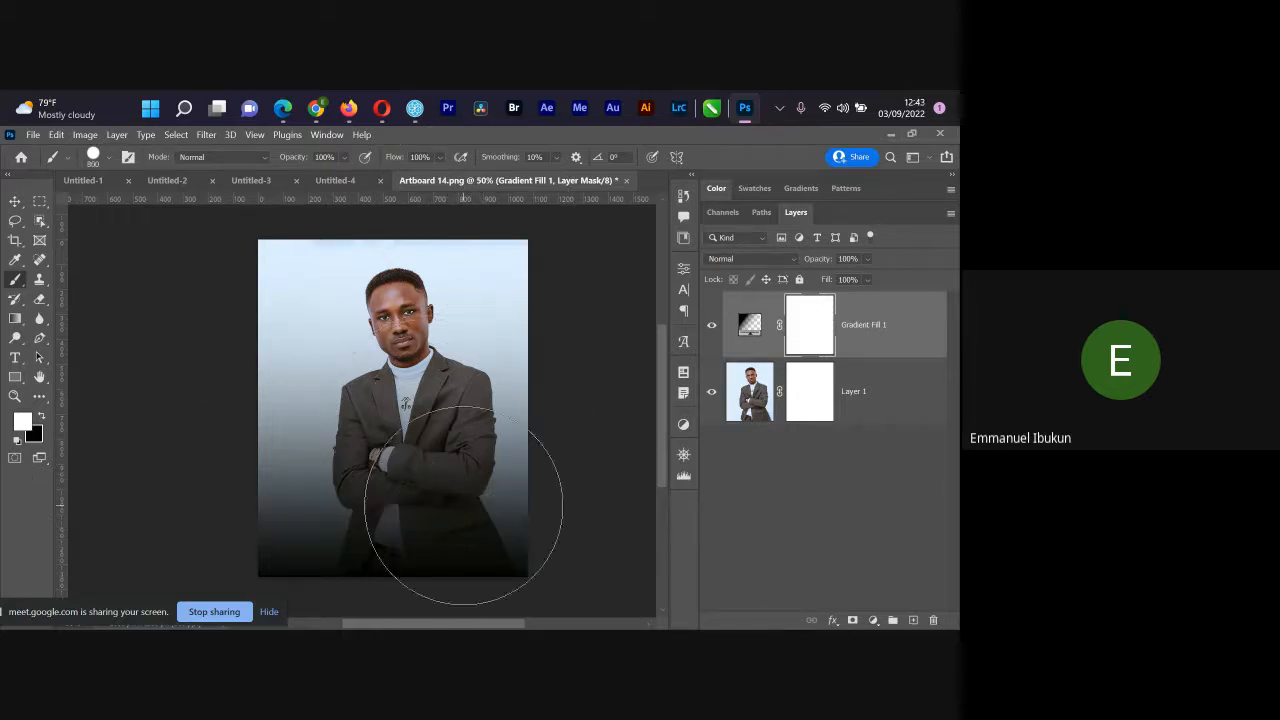
# Step: Add the white text "Rocky" in Roboto Medium 12 pt over the man's folded arm at the portrait's left side
pyautogui.press('v')
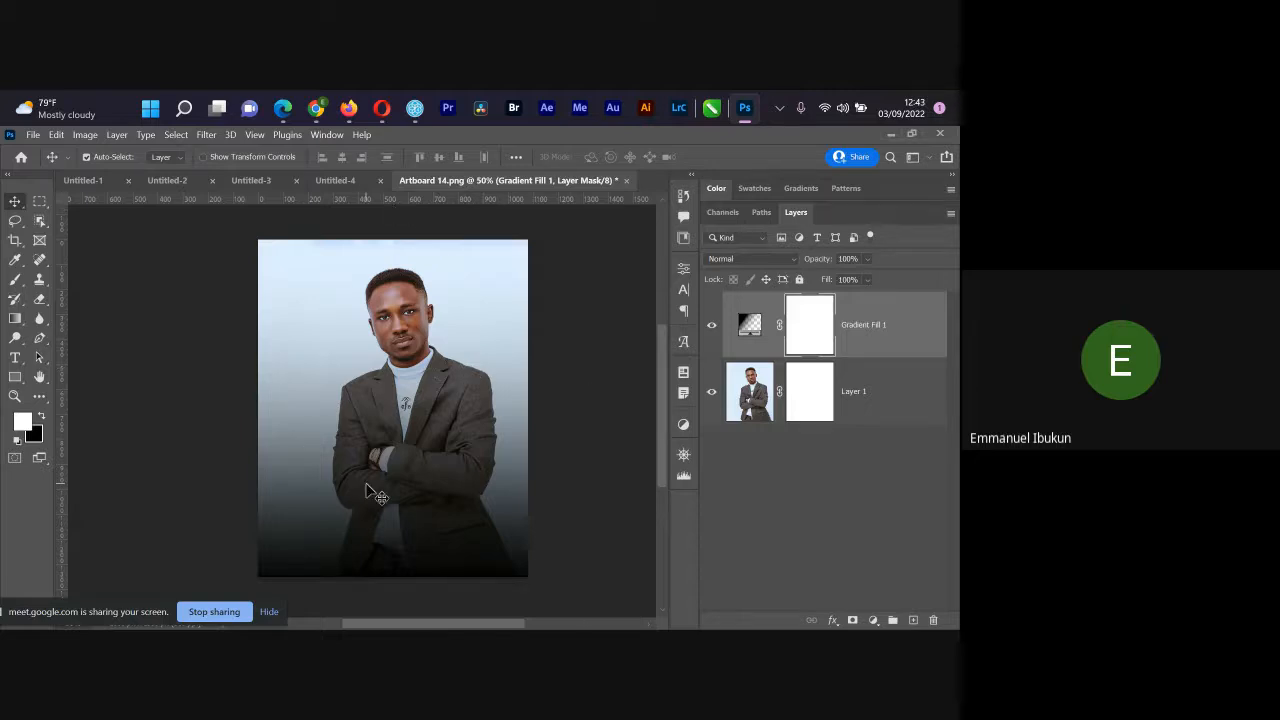
pyautogui.press('t')
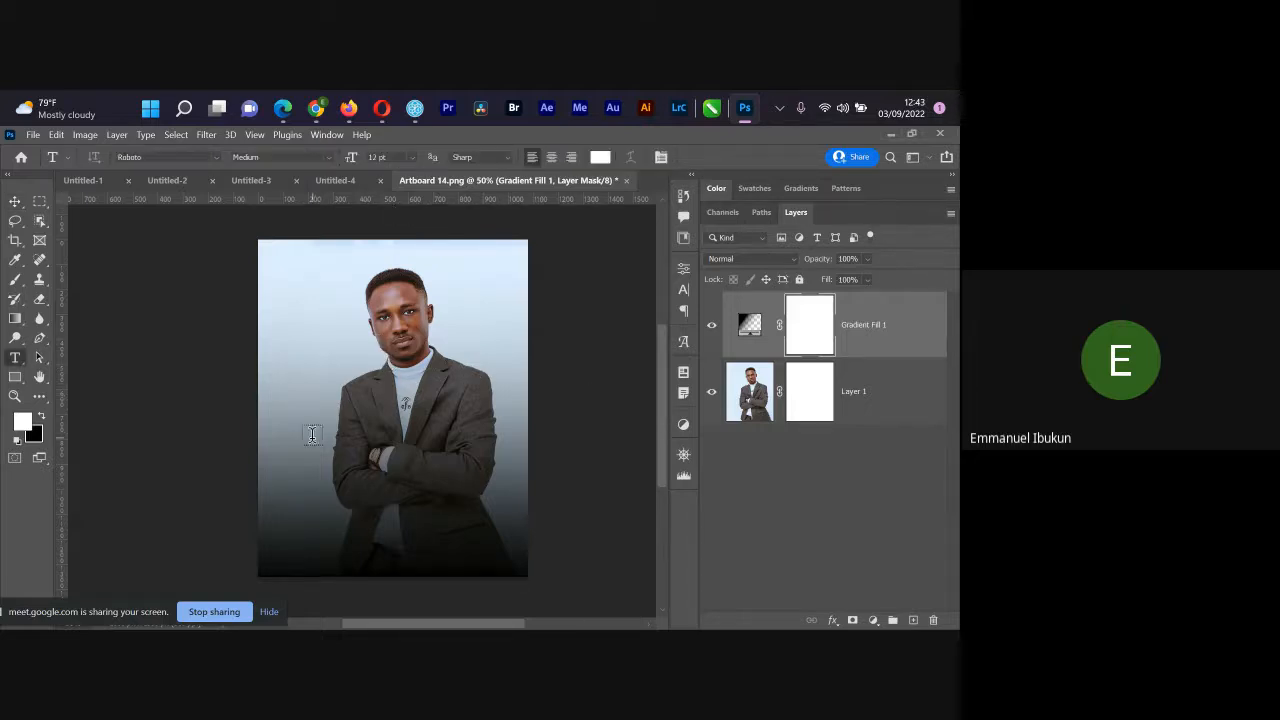
pyautogui.click(312, 433)
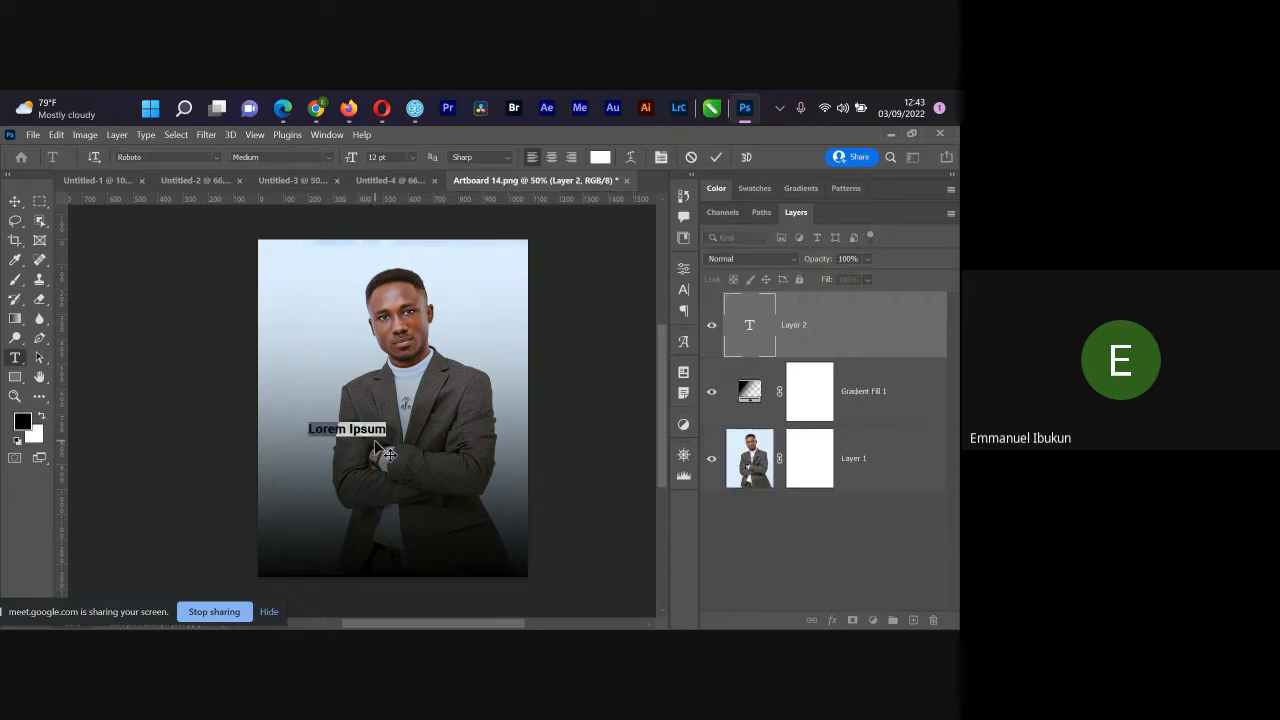
pyautogui.write('Rocky')
pyautogui.press('Escape')
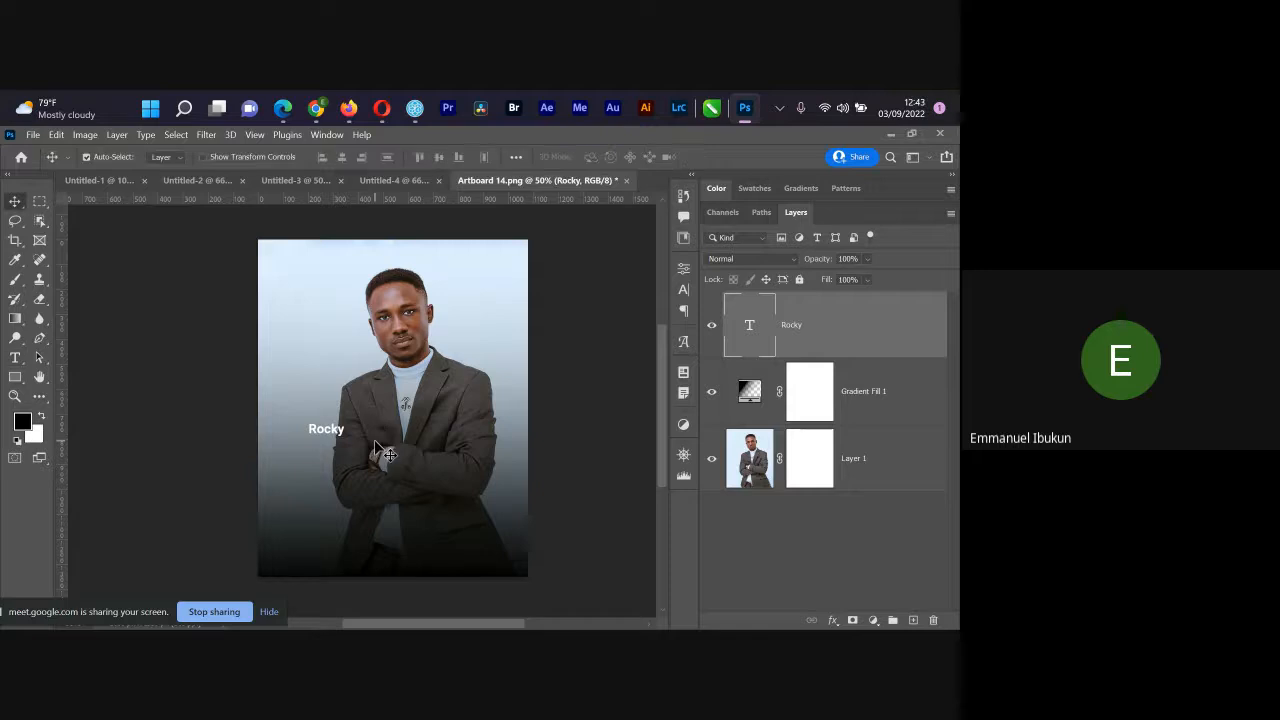
# Step: Scale the "Rocky" text up to about 618% and centre it across the man's chest
pyautogui.hotkey('ctrl', 't')
pyautogui.moveTo(352, 416); pyautogui.dragTo(510, 270)
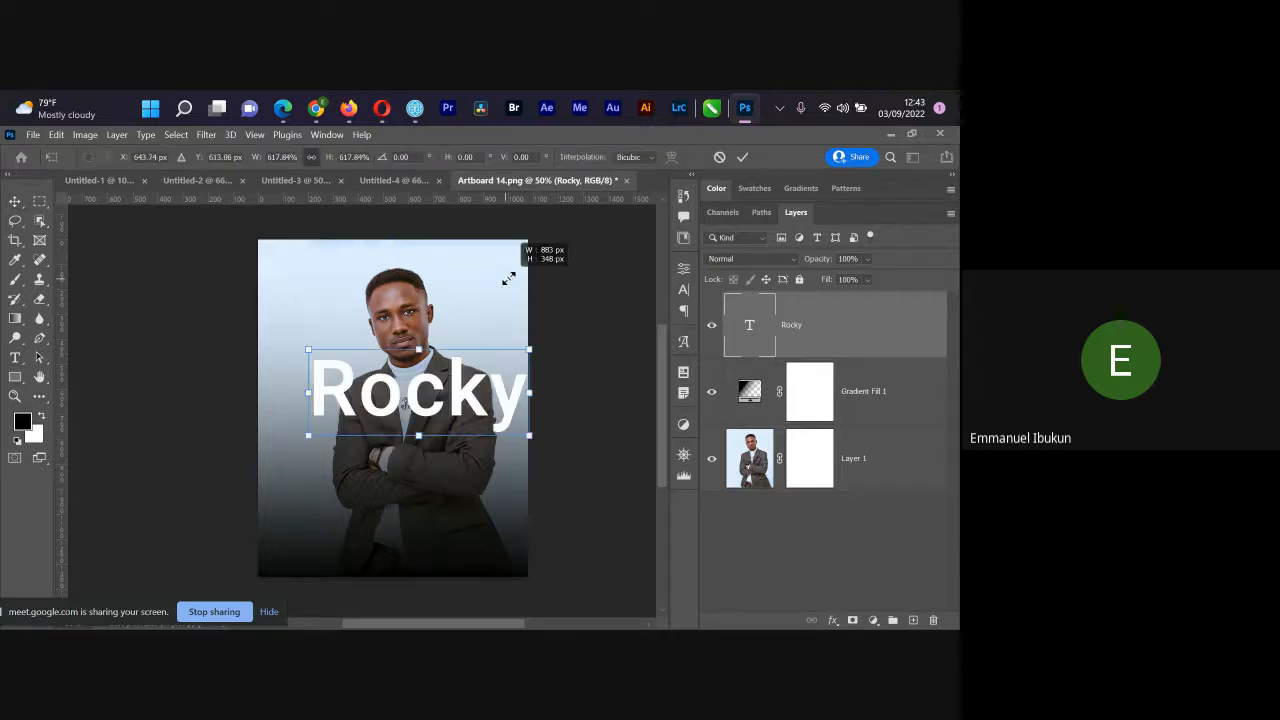
pyautogui.moveTo(442, 400); pyautogui.dragTo(417, 412)
pyautogui.press('Return')
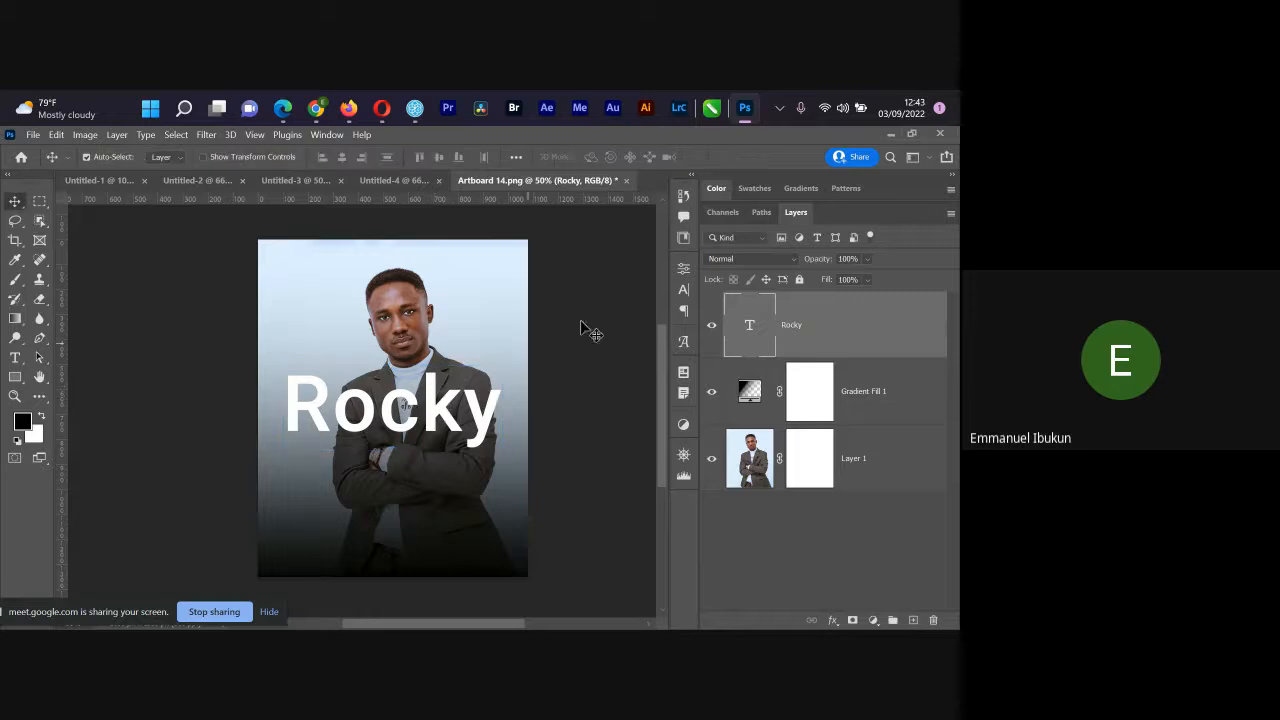
# Step: View the "Rocky" text's type properties and move the text straight down to the portrait's dark lower edge
pyautogui.click(684, 268)
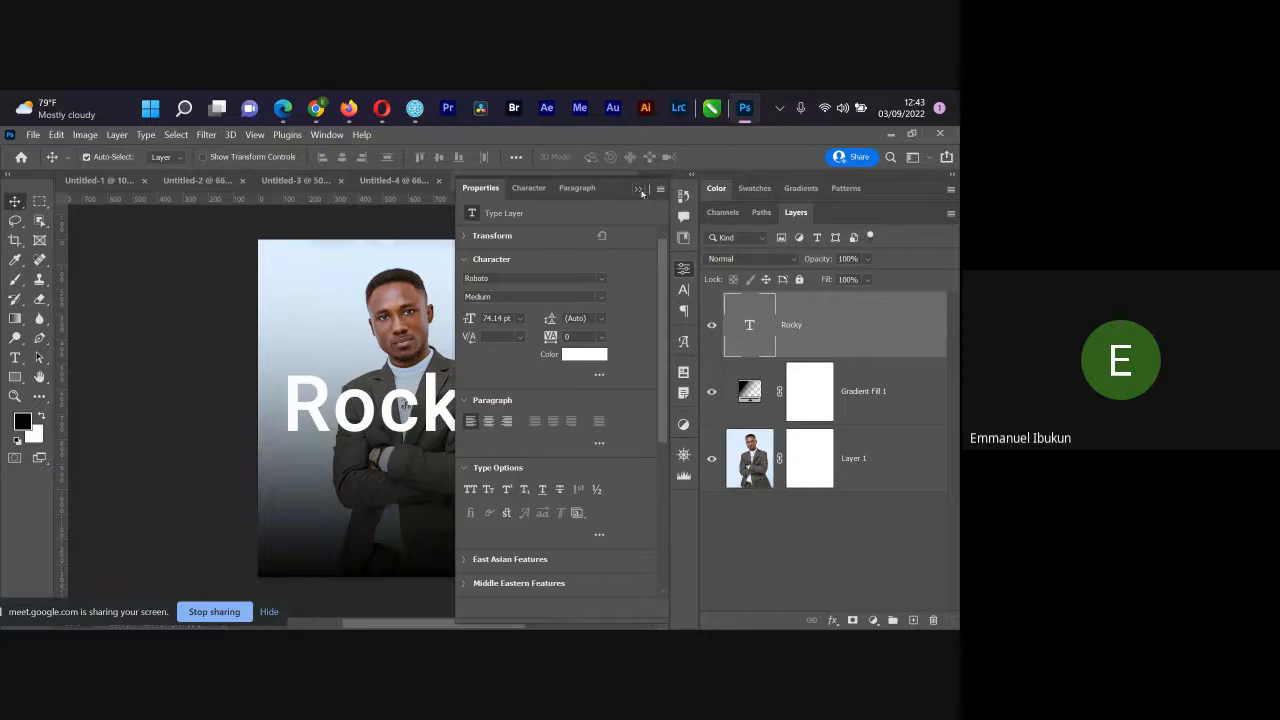
pyautogui.click(640, 188)
pyautogui.moveTo(440, 412); pyautogui.dragTo(444, 408)
pyautogui.hotkey('ctrl', 'z')
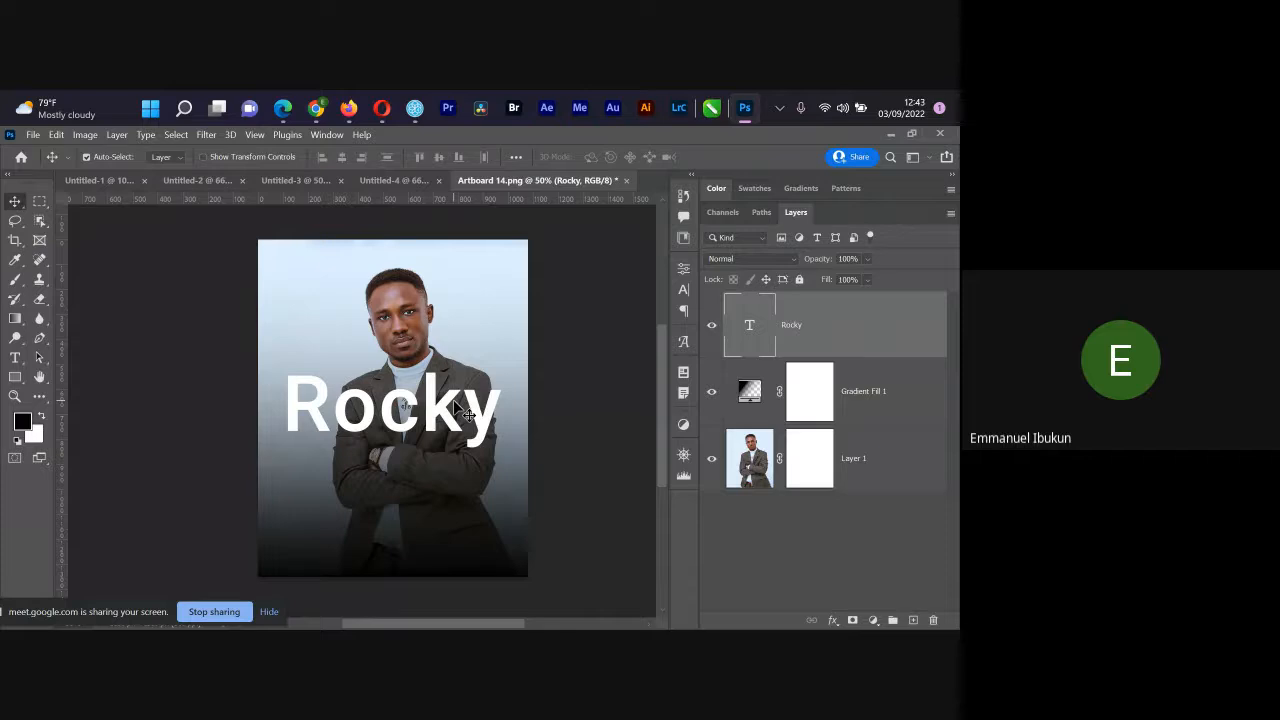
pyautogui.moveTo(454, 401); pyautogui.dragTo(458, 526)
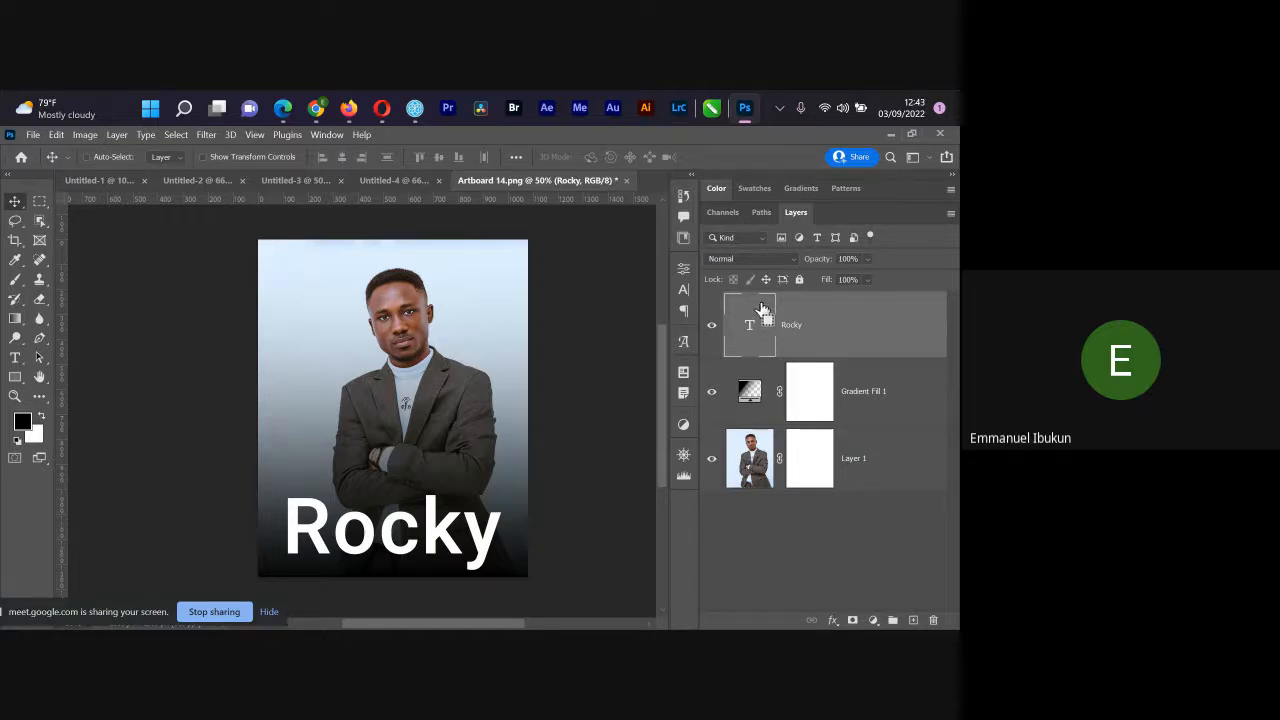
# Step: Load the "Rocky" letters as a selection, hide the text layer, and target the Gradient Fill 1 mask
pyautogui.keyDown('ctrl'); pyautogui.click(752, 333); pyautogui.keyUp('ctrl')
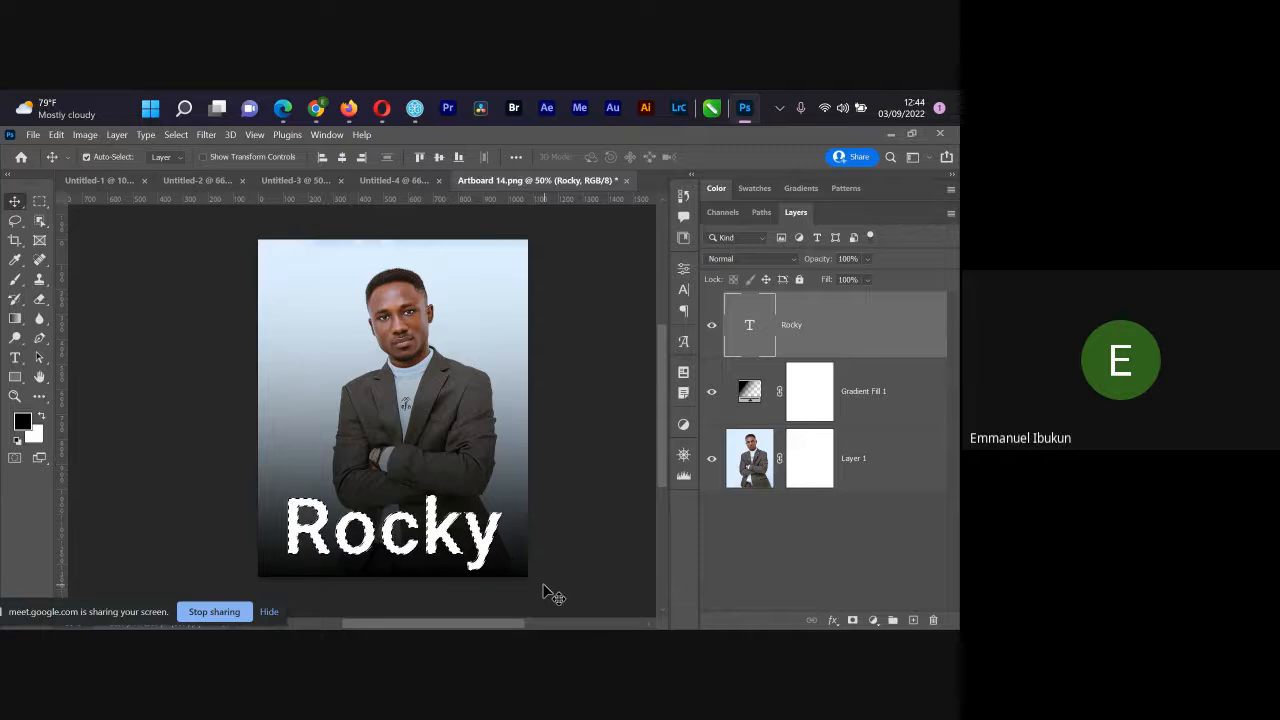
pyautogui.click(712, 325)
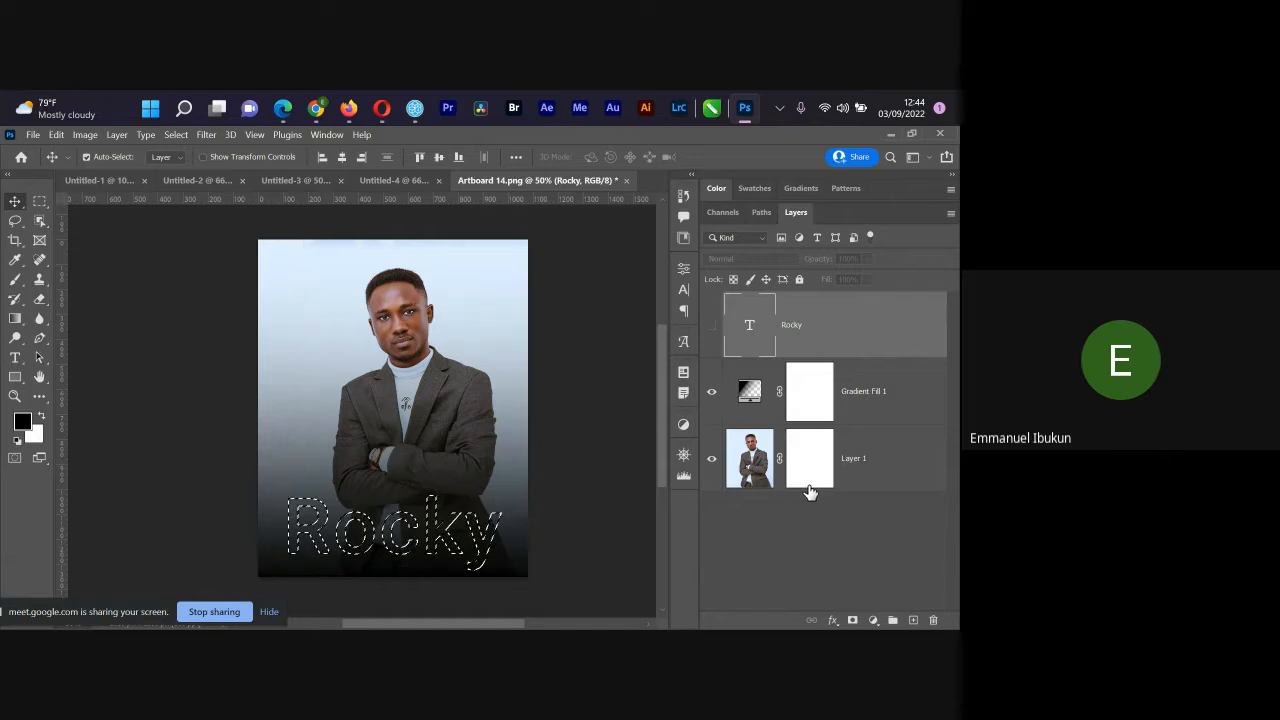
pyautogui.click(811, 397)
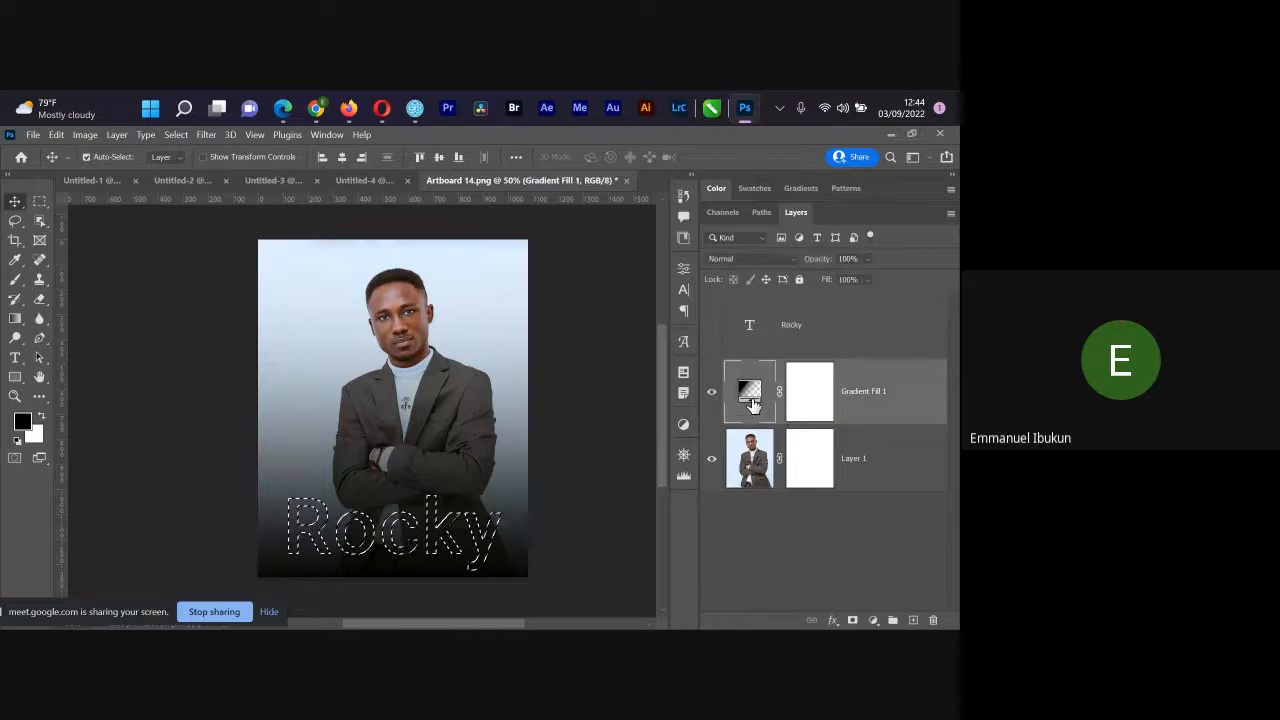
pyautogui.click(809, 399)
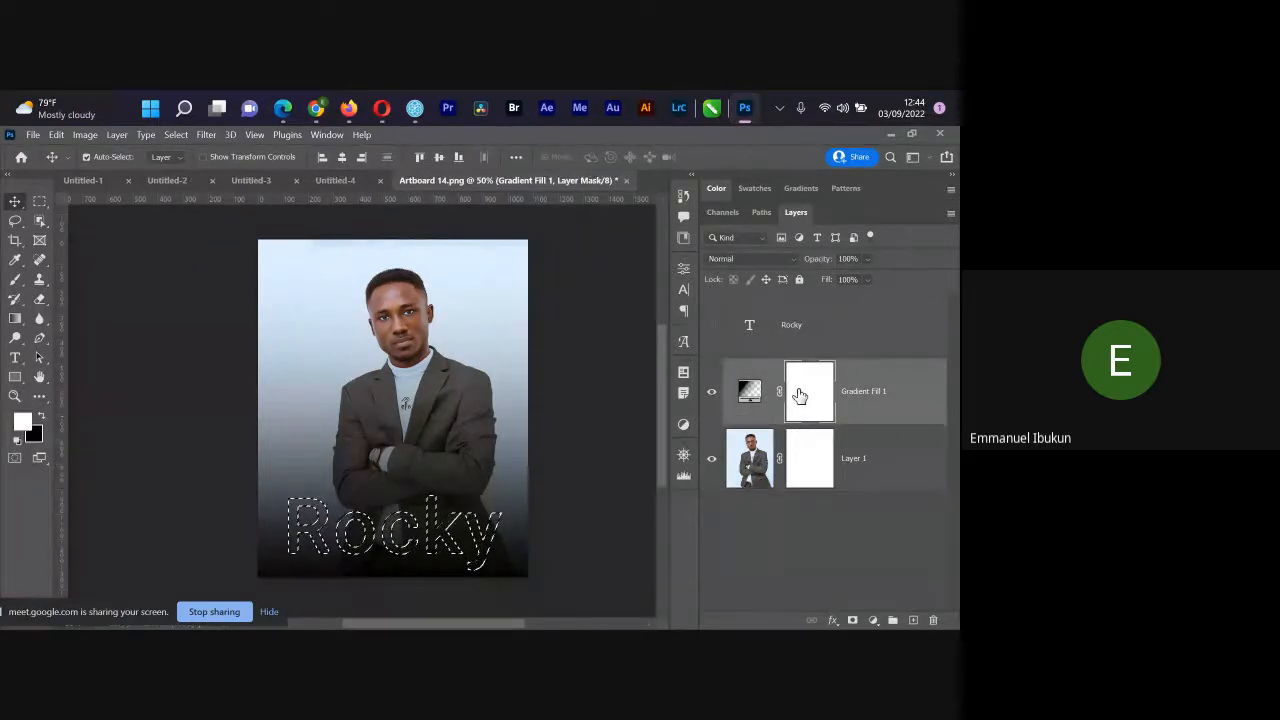
# Step: Choose the Paint Bucket Tool and cycle through the Gradient, Paint Bucket and 3D Material Drop tools
pyautogui.click(17, 322)
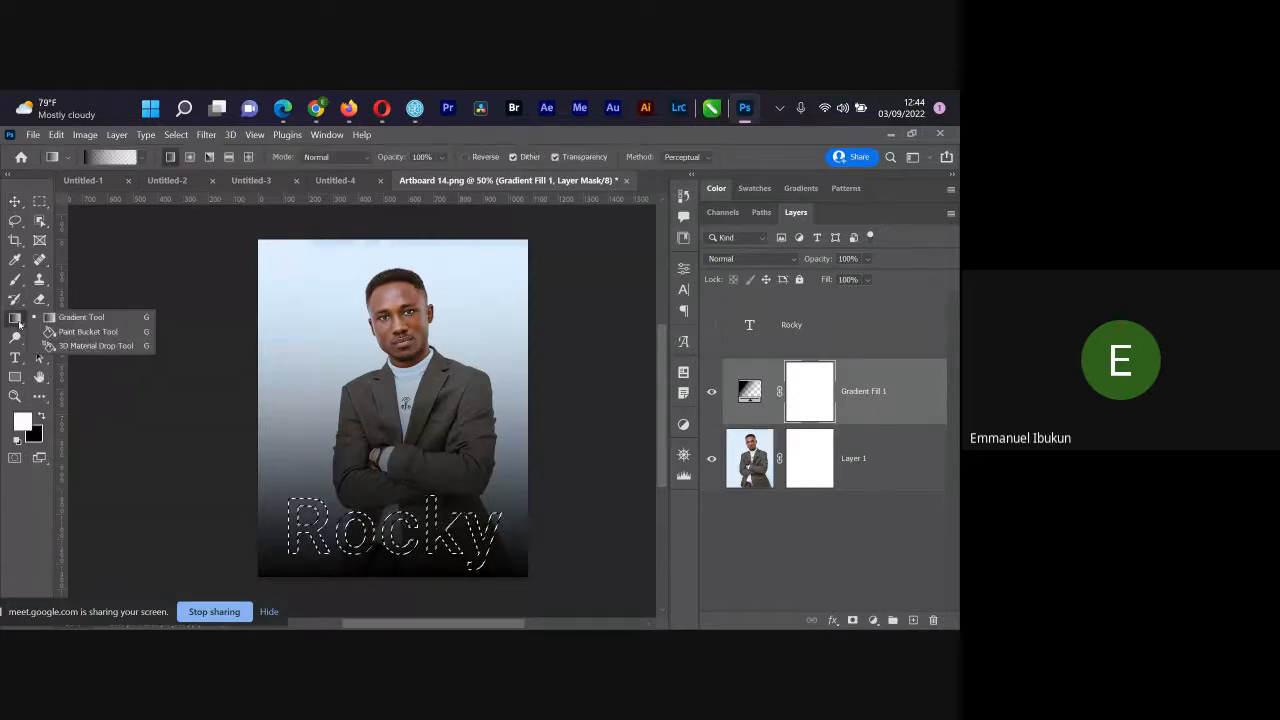
pyautogui.click(78, 333)
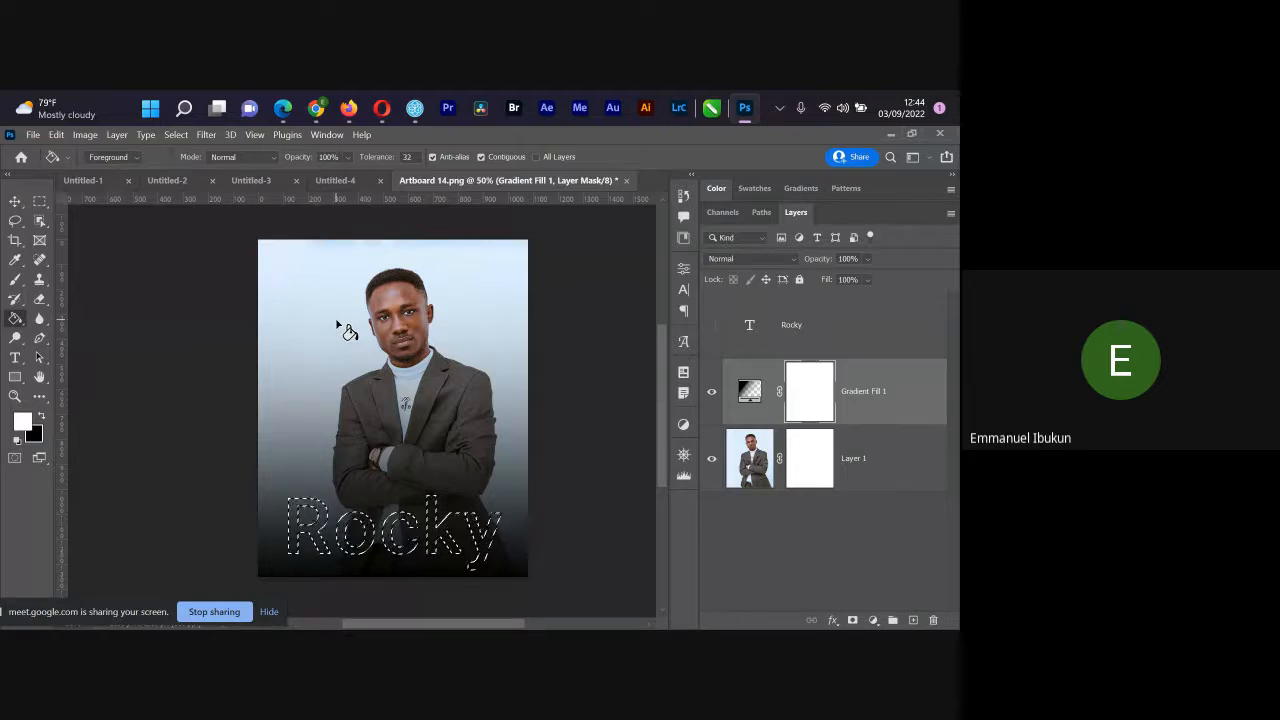
pyautogui.hotkey('shift', 'g')
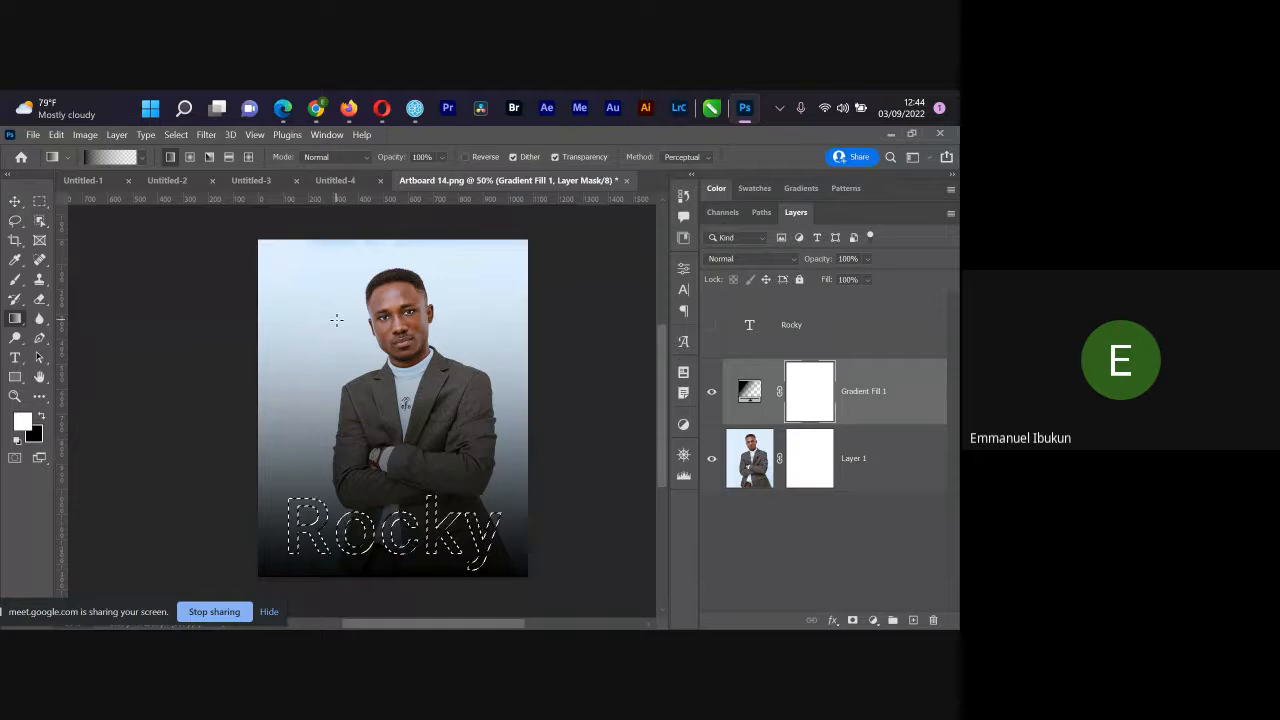
pyautogui.hotkey('shift', 'g')
pyautogui.hotkey('shift', 'g')
pyautogui.hotkey('shift', 'g')
pyautogui.hotkey('shift', 'g')
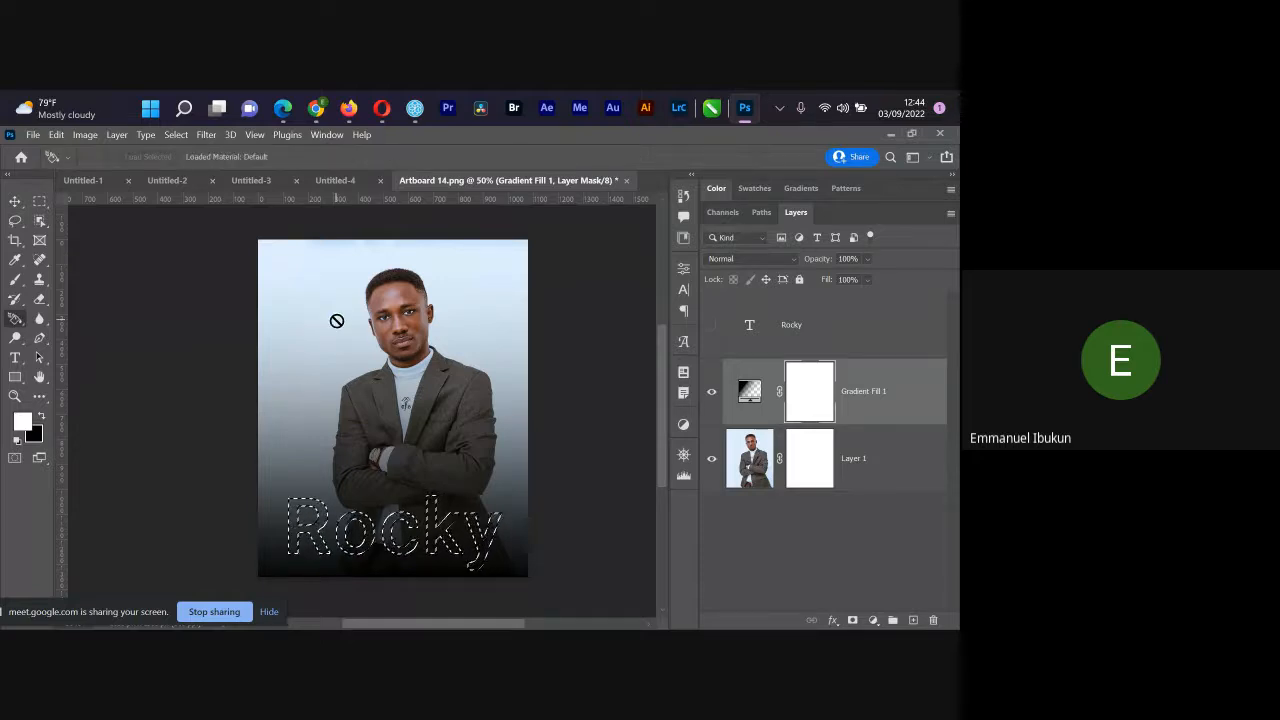
pyautogui.hotkey('shift', 'g')
pyautogui.hotkey('shift', 'g')
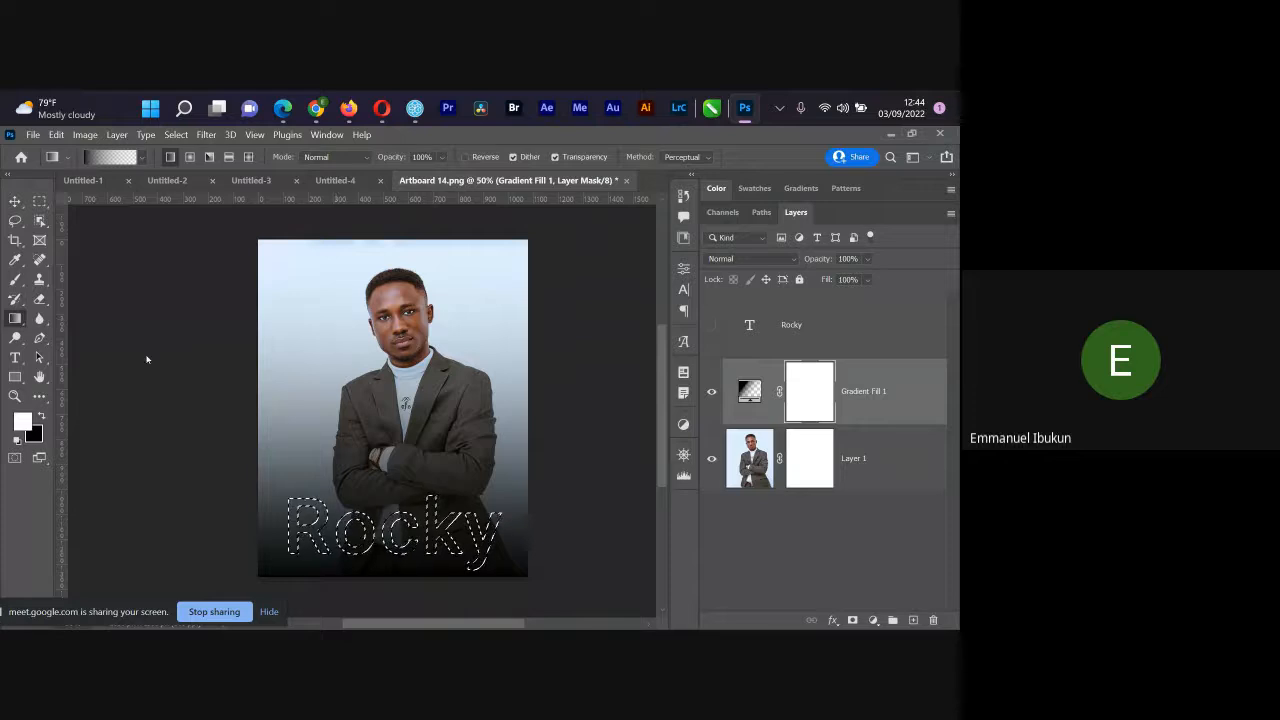
# Step: Choose the Rectangle Tool and cycle through the shape tools, including Triangle and Polygon, to the Custom Shape Tool
pyautogui.click(16, 377)
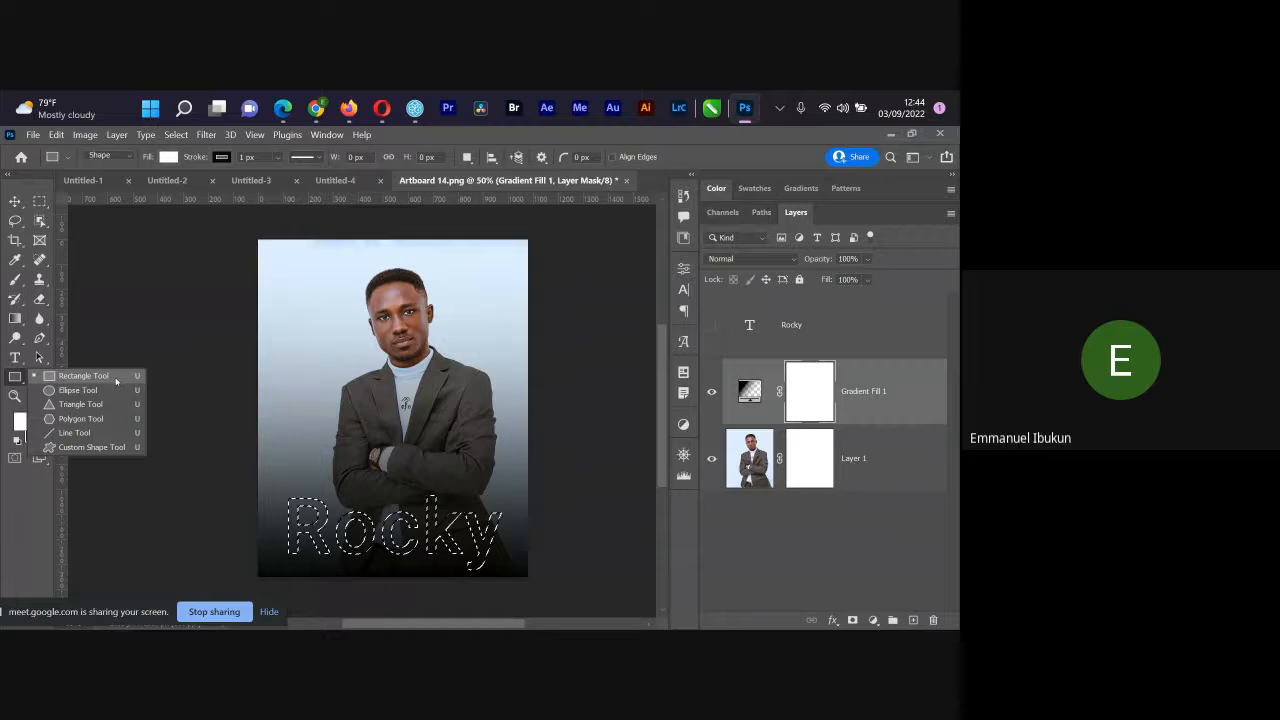
pyautogui.click(116, 378)
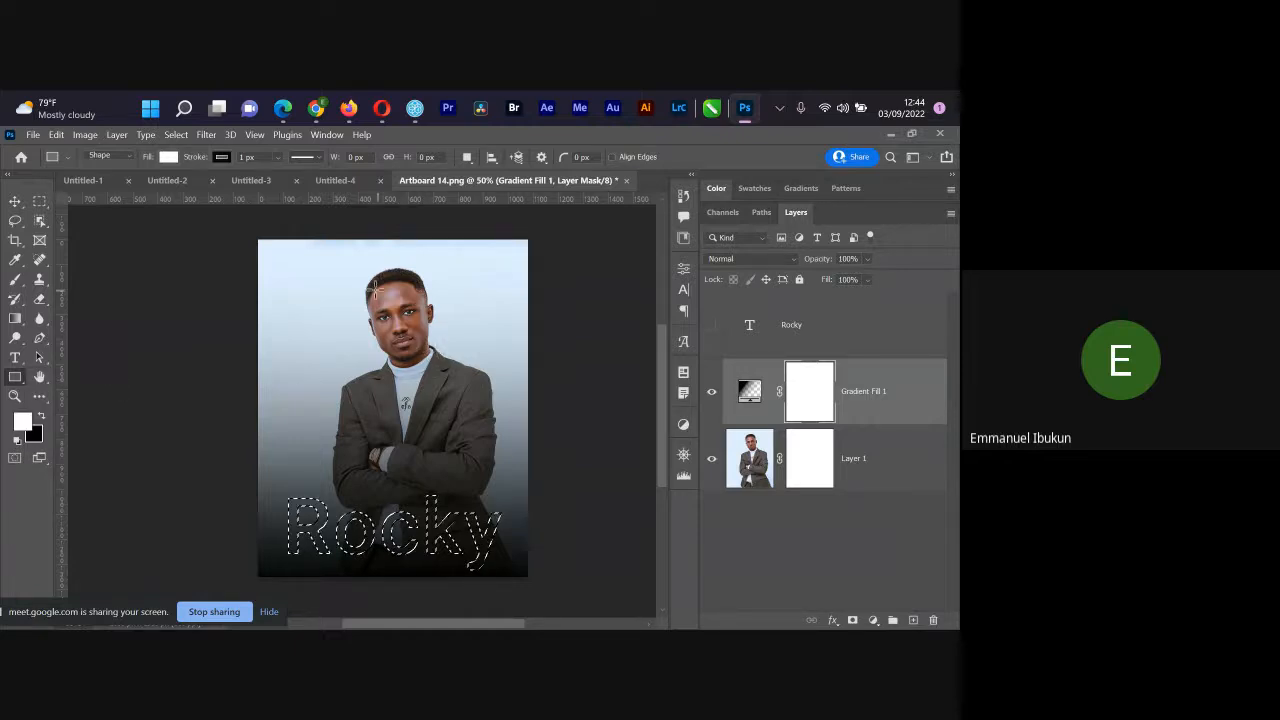
pyautogui.click(26, 383)
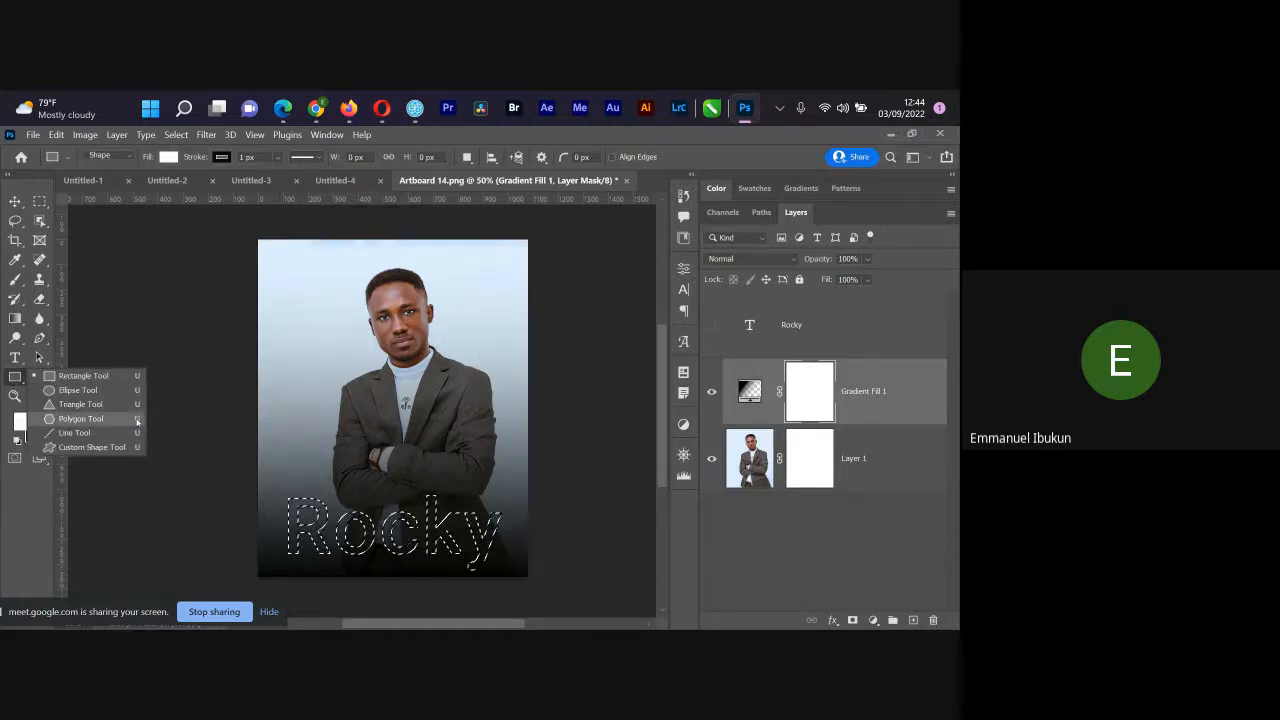
pyautogui.click(10, 376)
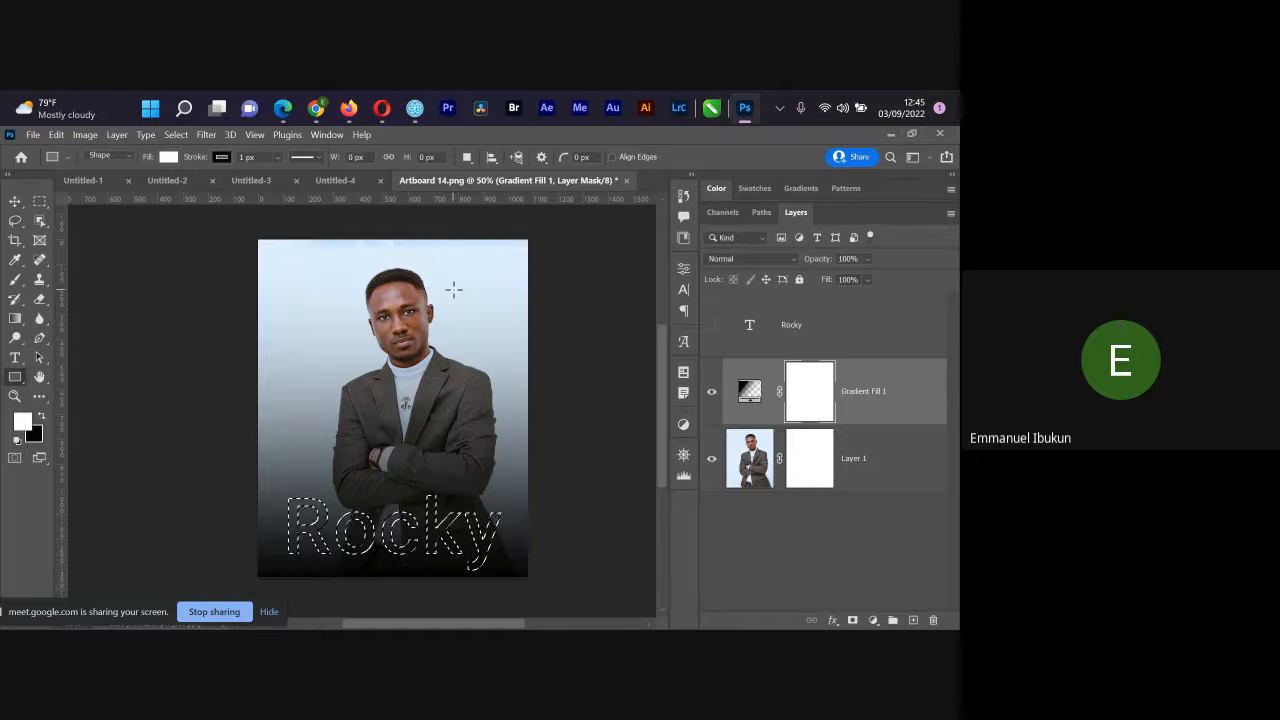
pyautogui.hotkey('shift', 'u')
pyautogui.hotkey('shift', 'u')
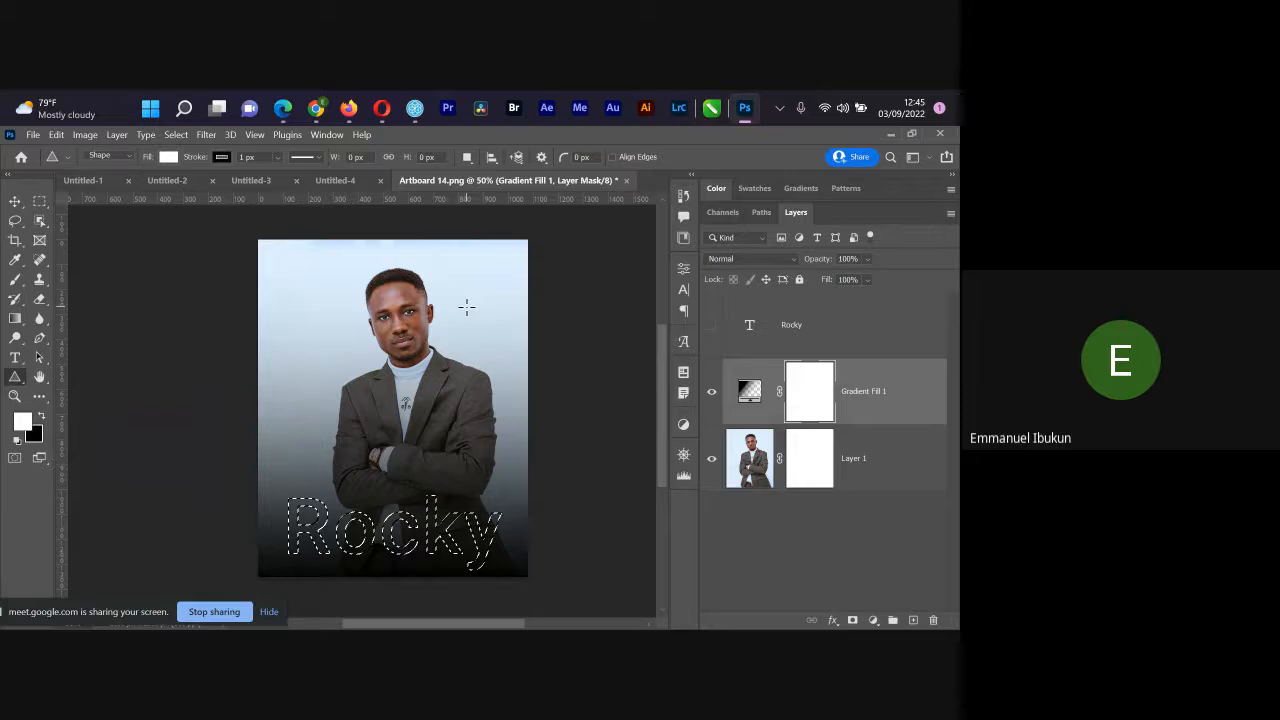
pyautogui.hotkey('shift', 'u')
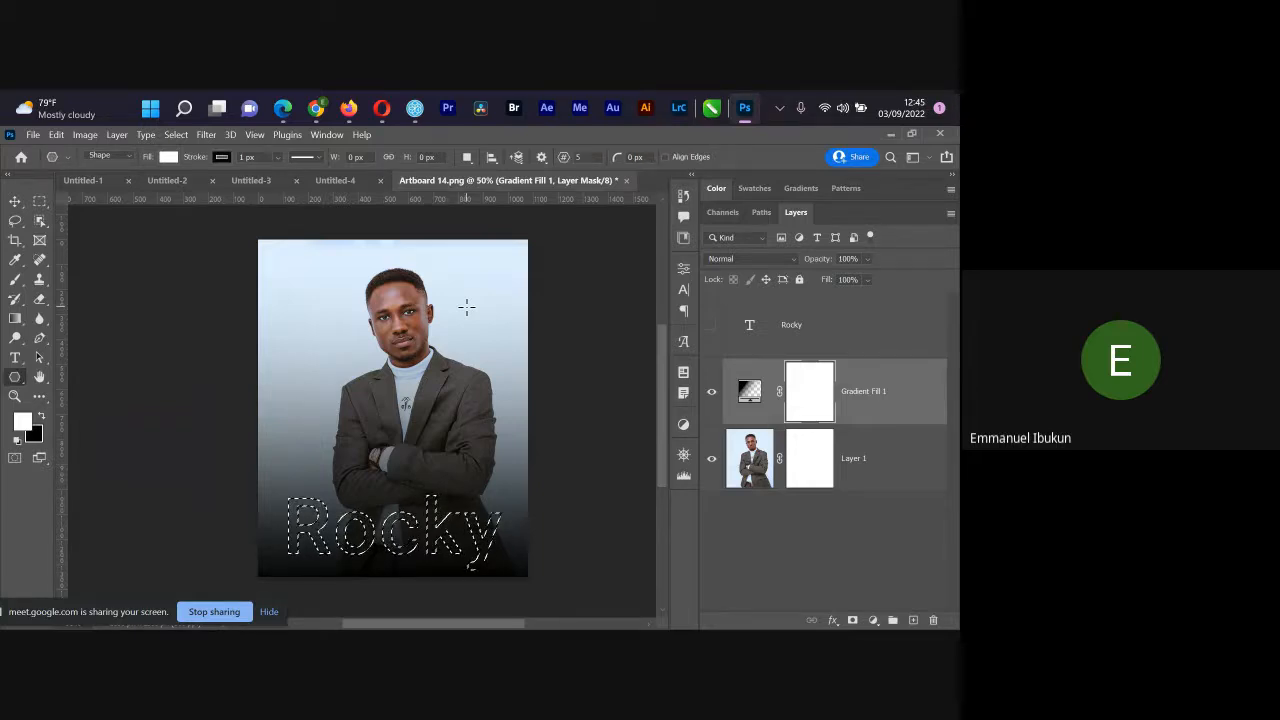
pyautogui.hotkey('shift', 'u')
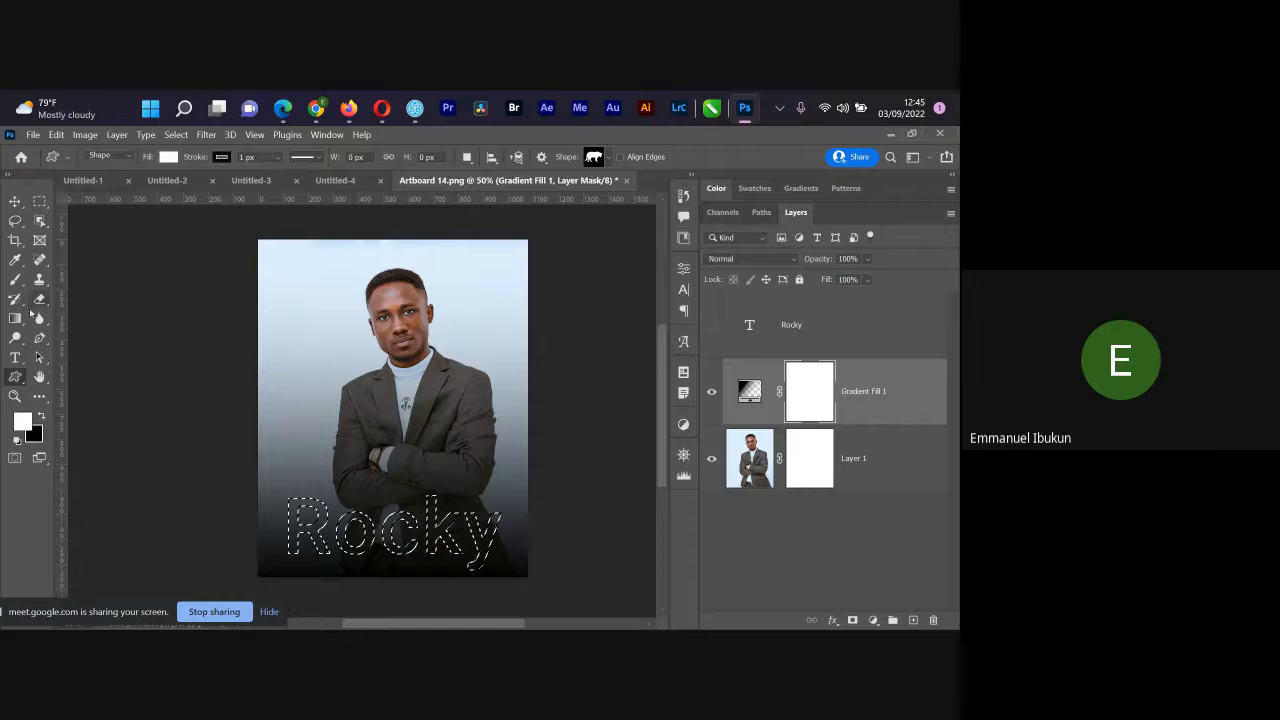
# Step: Fill the "Rocky" selection with black on the Gradient Fill 1 mask using the Paint Bucket Tool, and deselect
pyautogui.rightClick(32, 314)
pyautogui.click(110, 316)
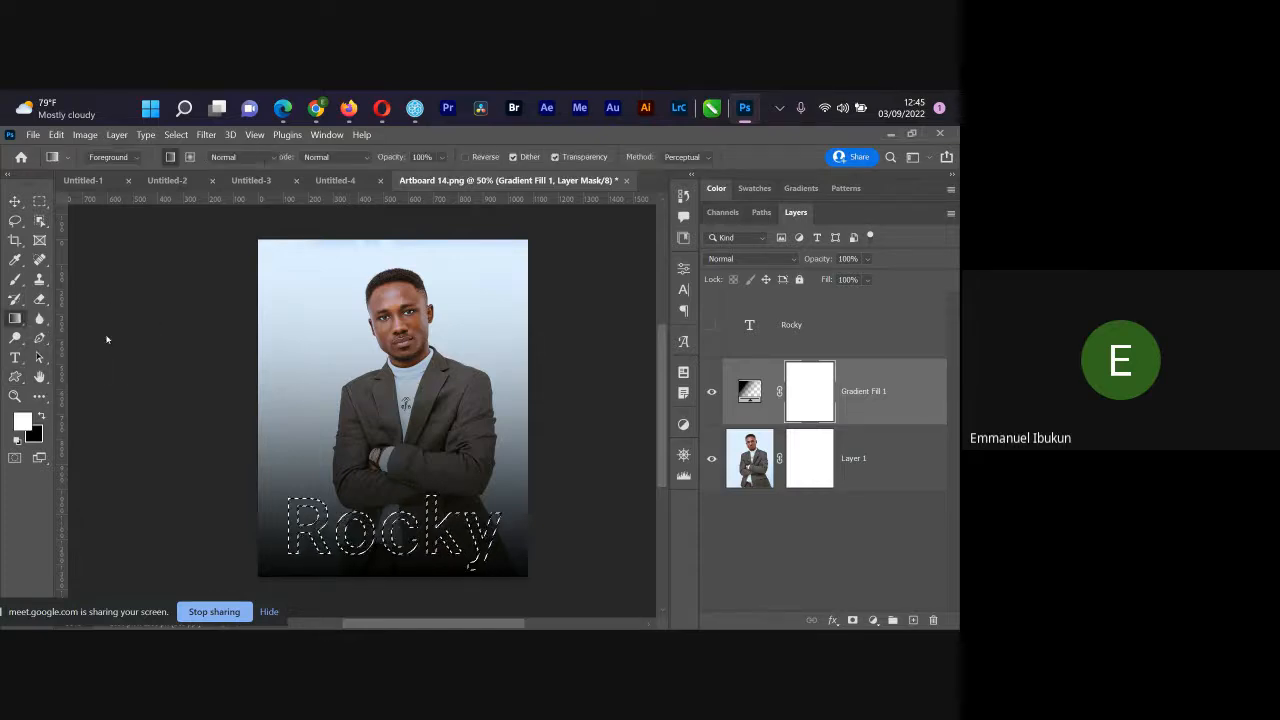
pyautogui.hotkey('shift', 'g')
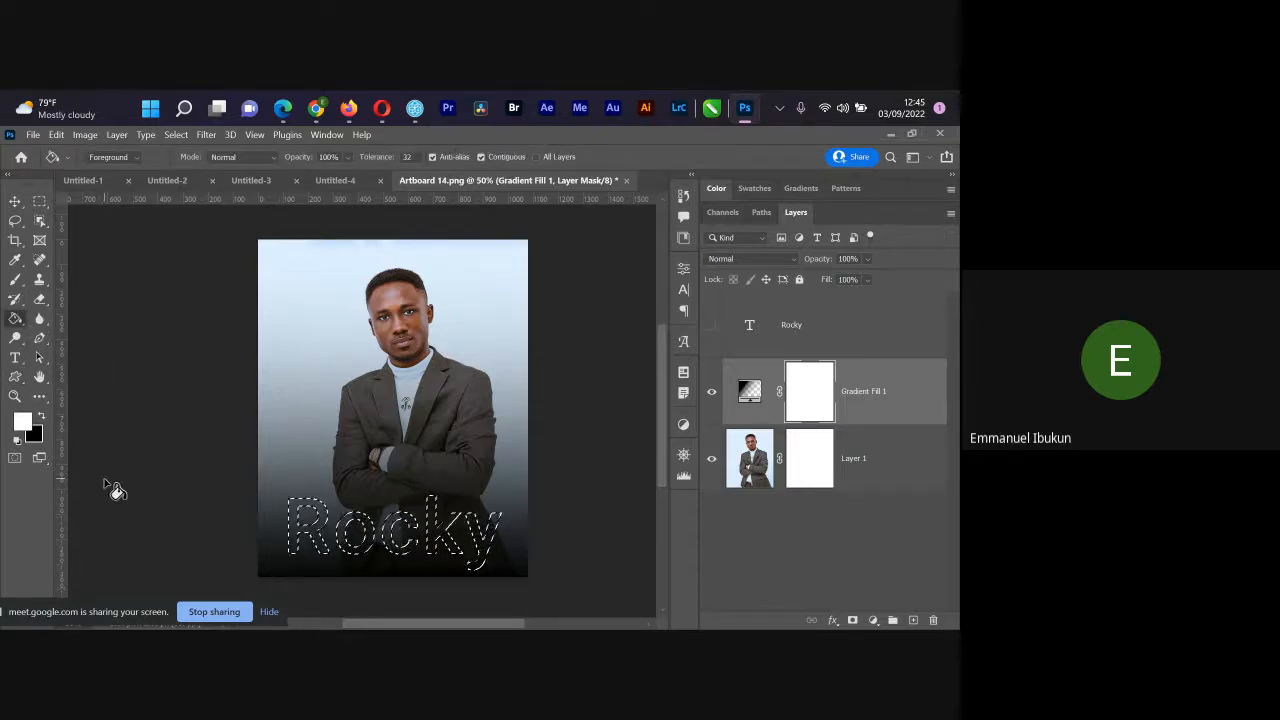
pyautogui.press('z')
pyautogui.press('x')
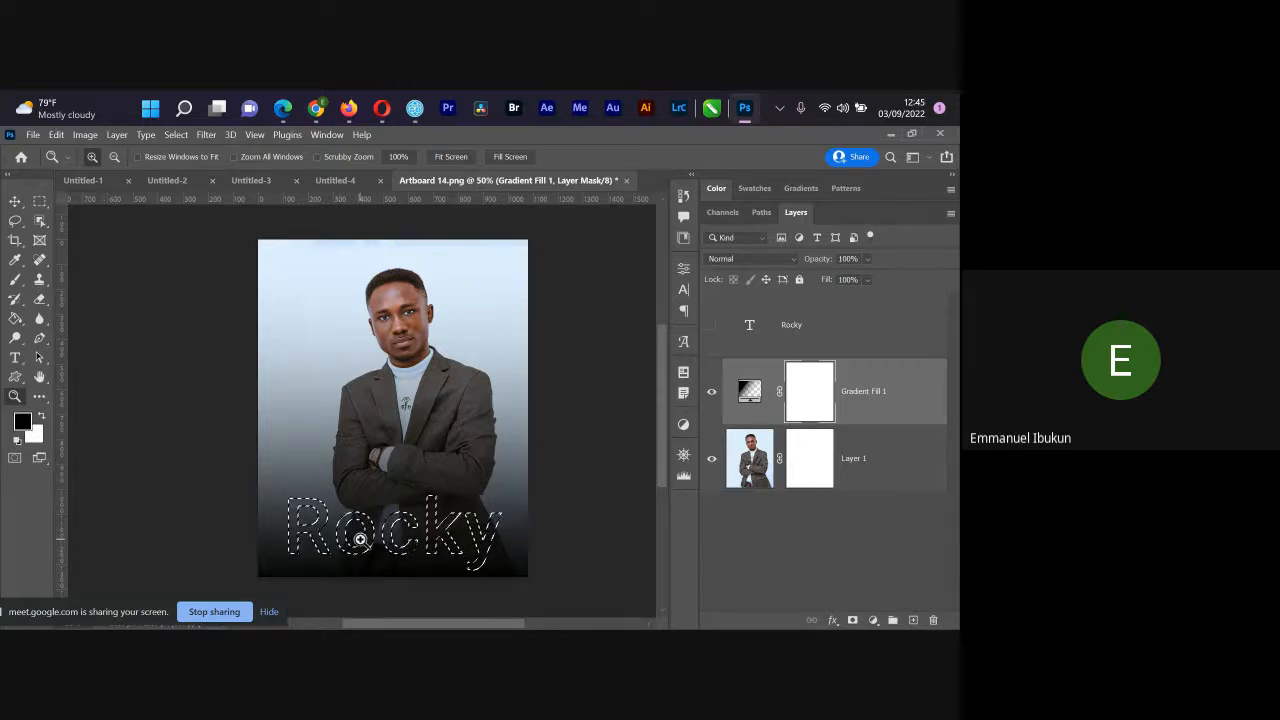
pyautogui.press('g')
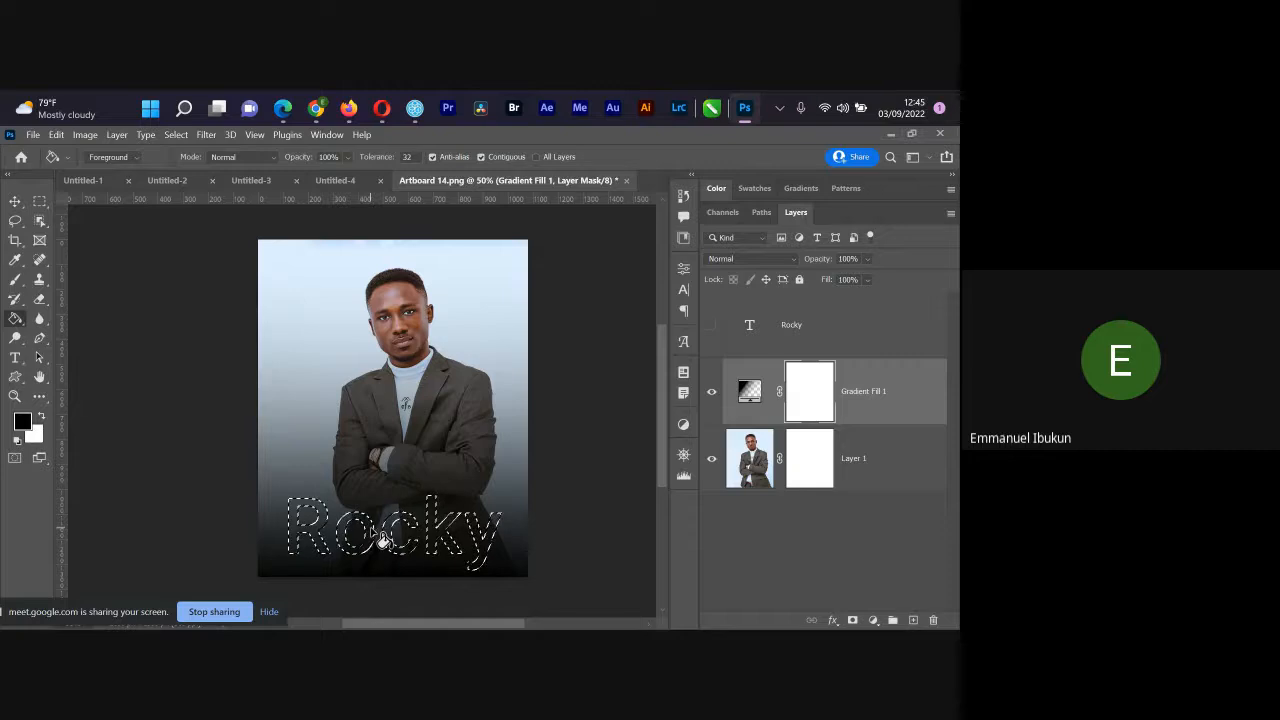
pyautogui.click(383, 536)
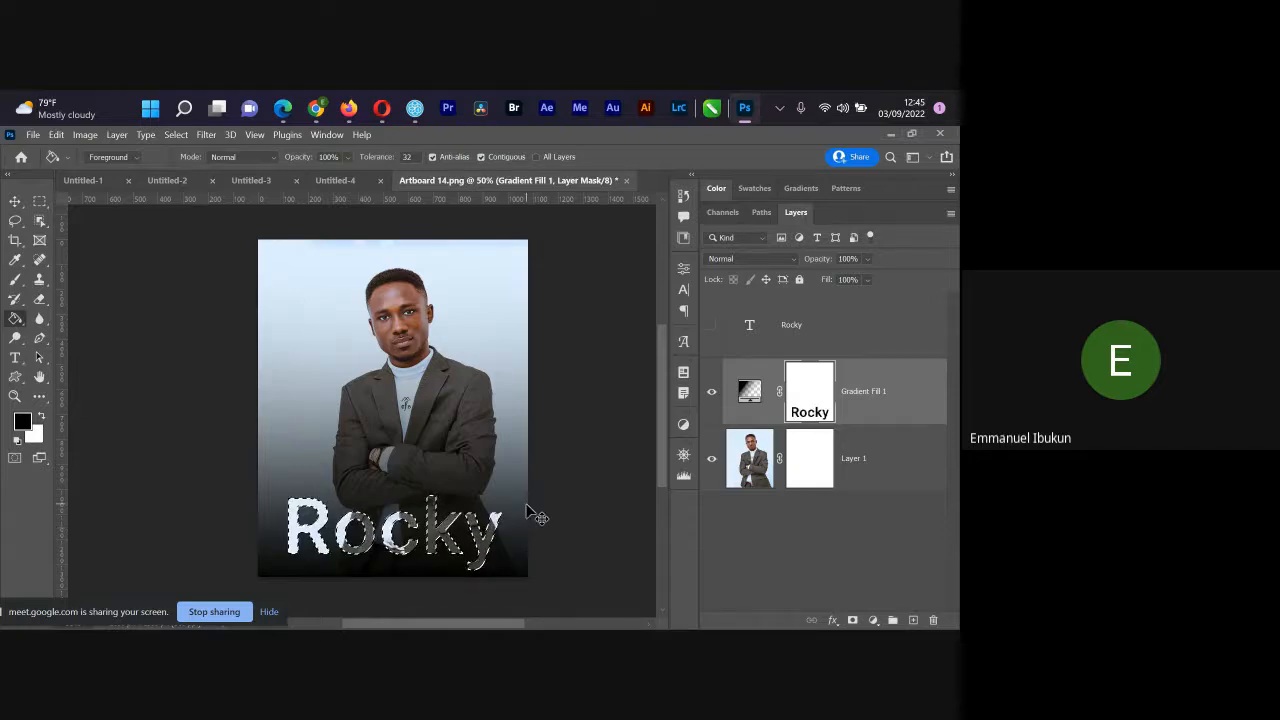
pyautogui.hotkey('ctrl', 'd')
pyautogui.press('v')
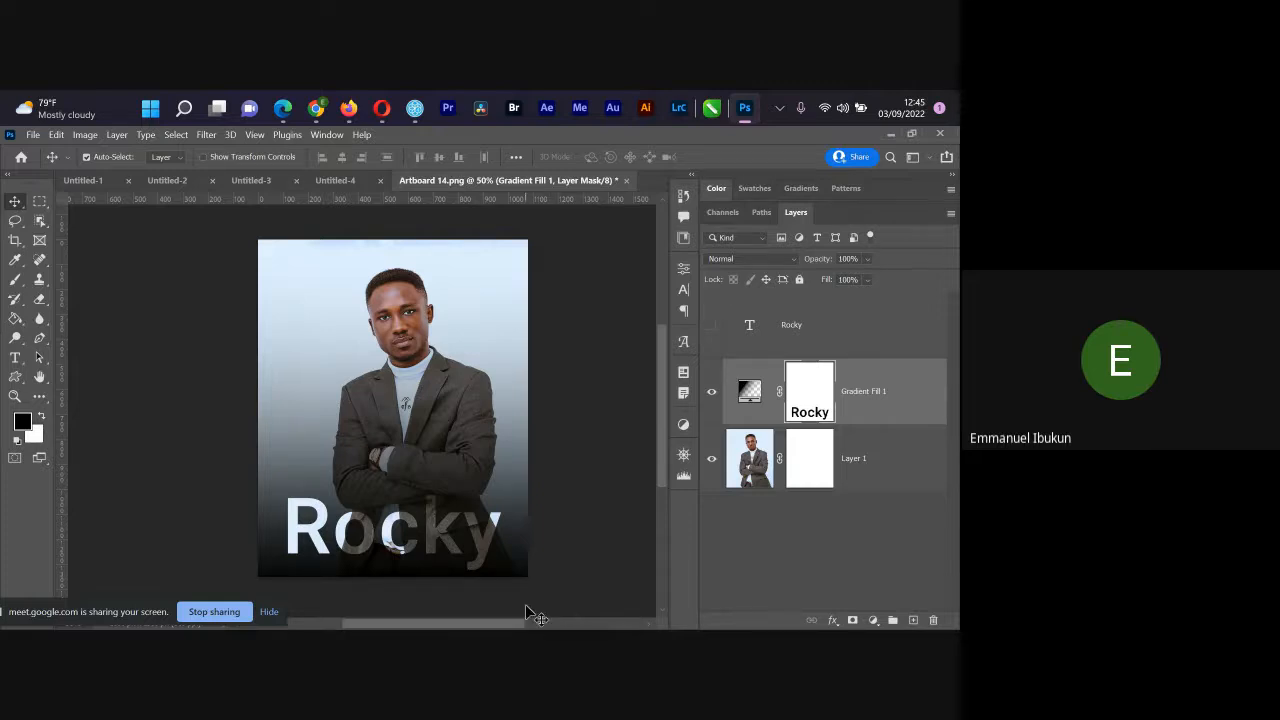
# Step: Hide and show Gradient Fill 1 to compare the cut-out letters, and set the layer's opacity to 45%
pyautogui.click(711, 392)
pyautogui.click(711, 392)
pyautogui.click(745, 412)
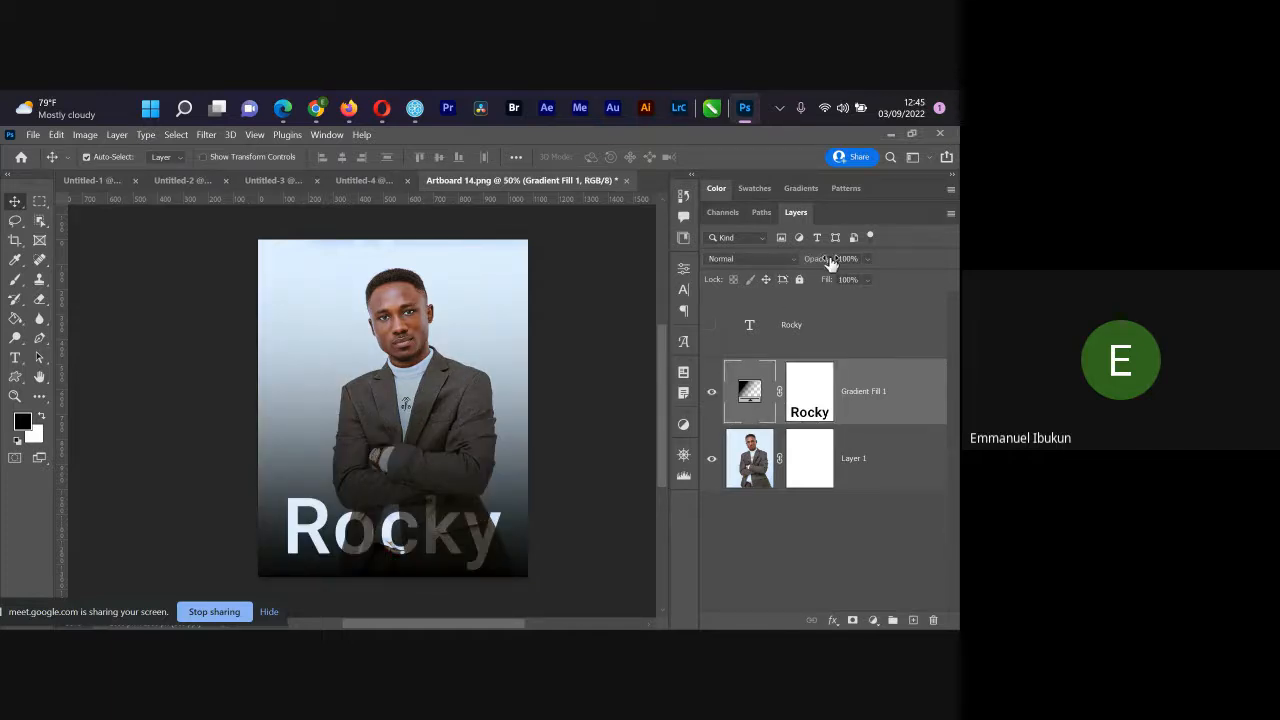
pyautogui.moveTo(829, 259); pyautogui.dragTo(808, 262)
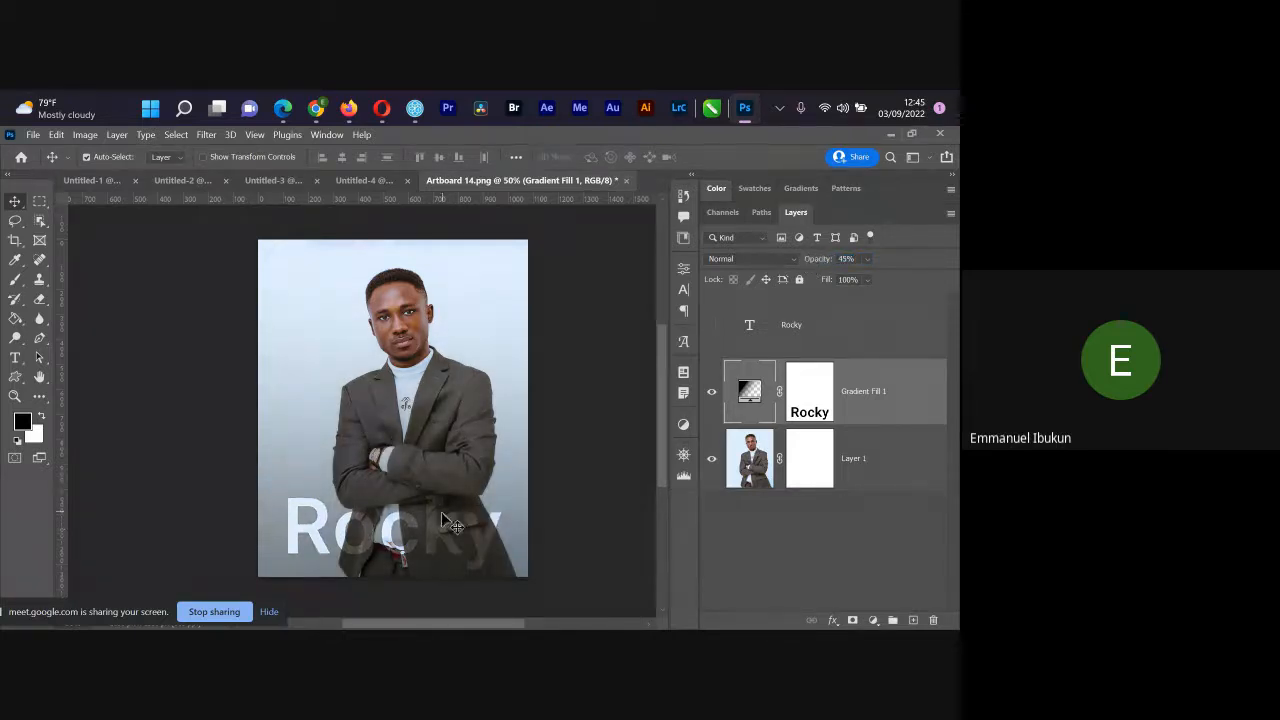
pyautogui.moveTo(432, 543); pyautogui.dragTo(406, 426)
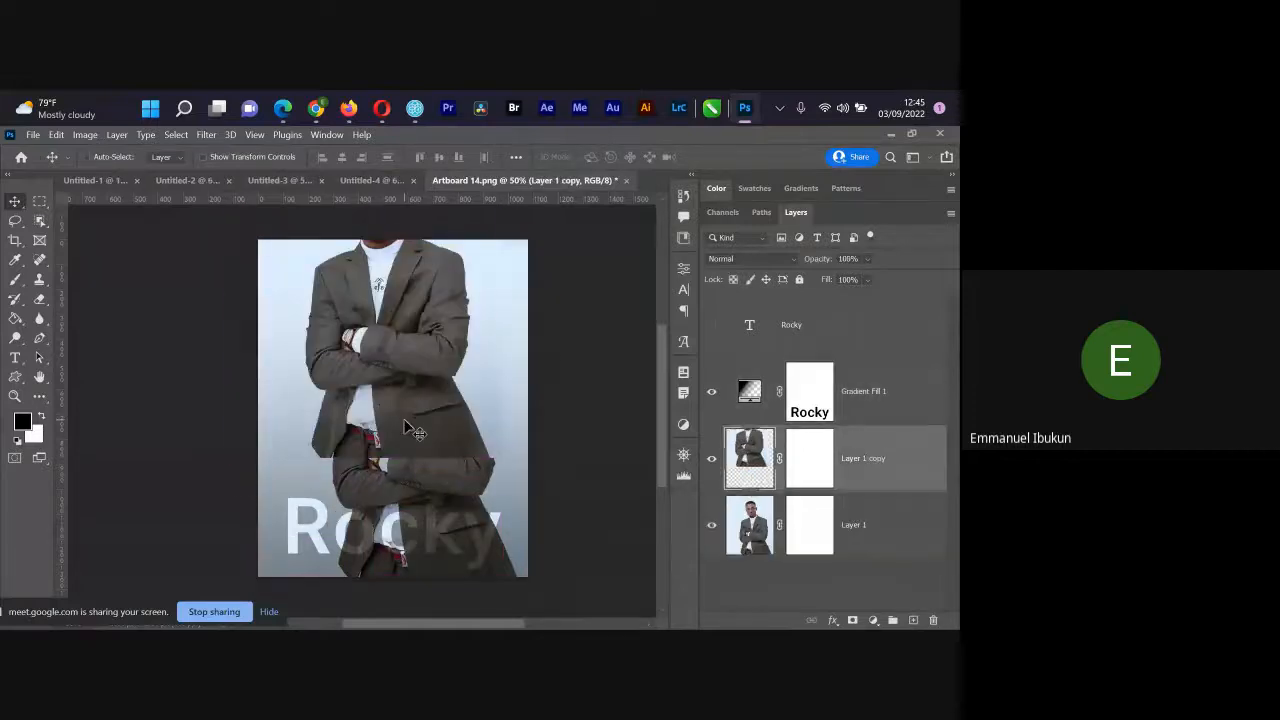
pyautogui.hotkey('ctrl', 'z')
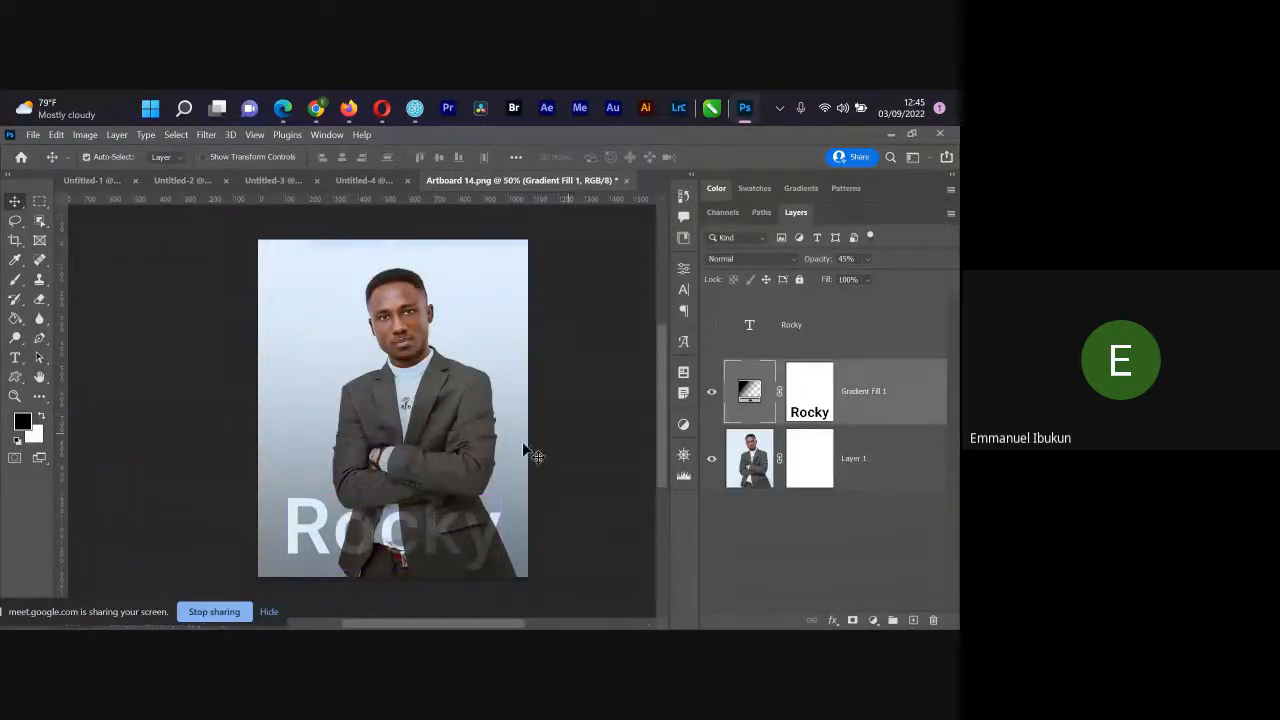
pyautogui.hotkey('ctrl', 't')
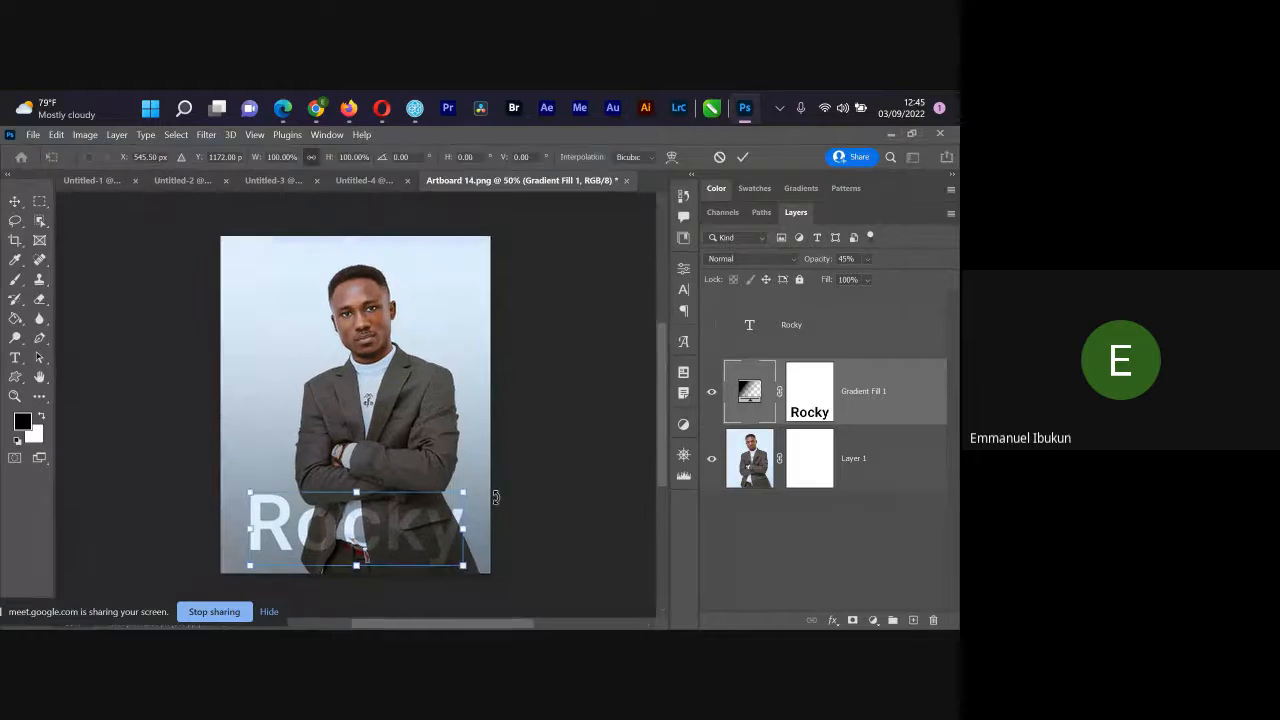
pyautogui.click(716, 158)
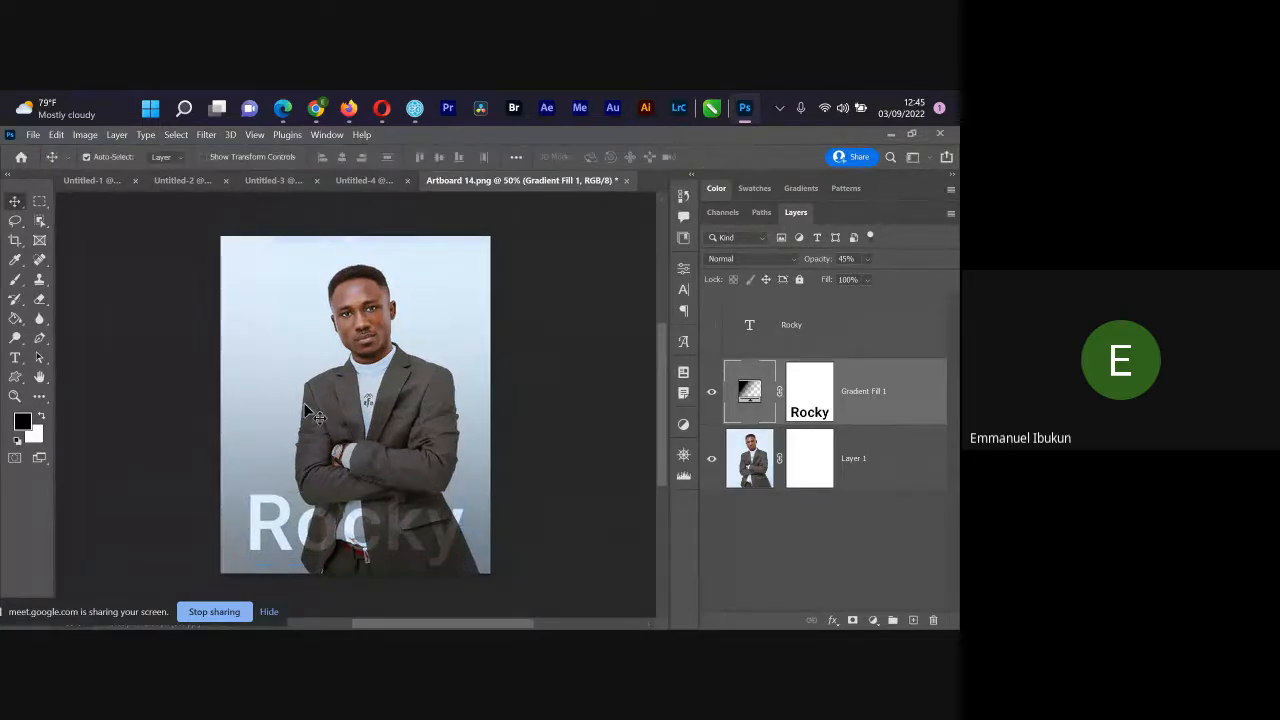
# Step: Show the "Rocky" text layer again and move it about 922 px up over the man's face
pyautogui.press('t')
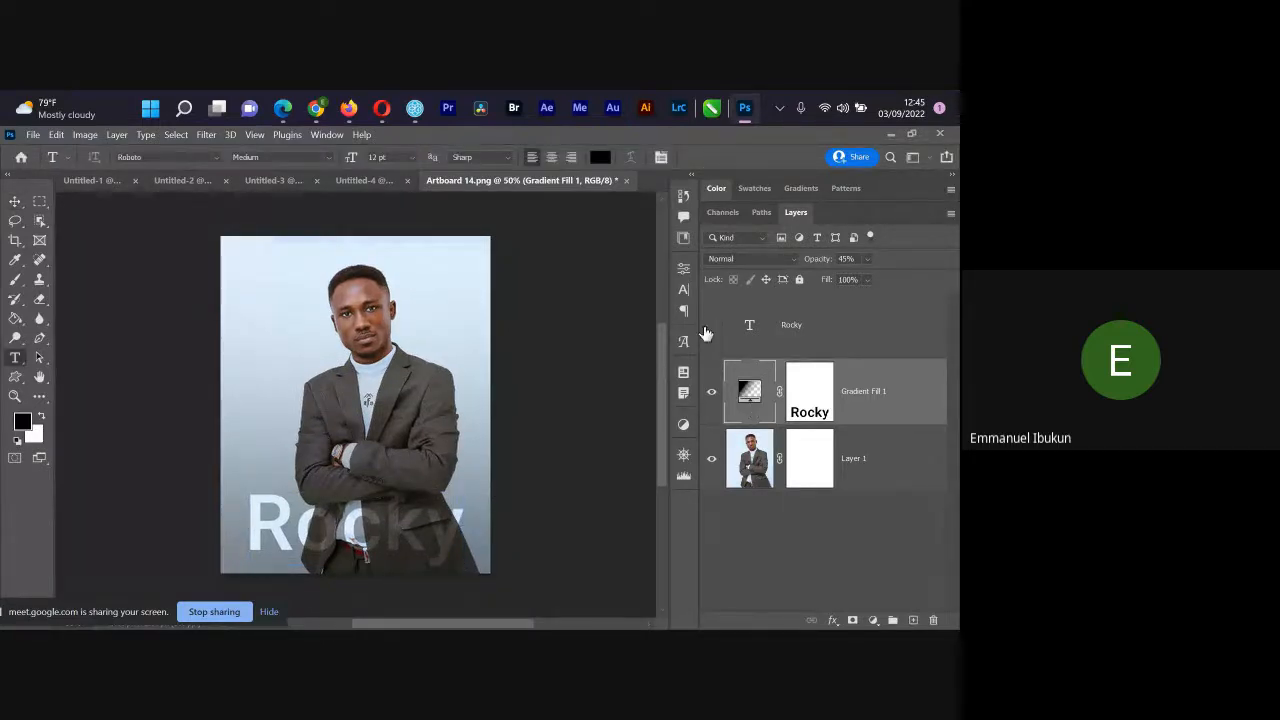
pyautogui.click(711, 325)
pyautogui.press('v')
pyautogui.moveTo(401, 539); pyautogui.dragTo(407, 302)
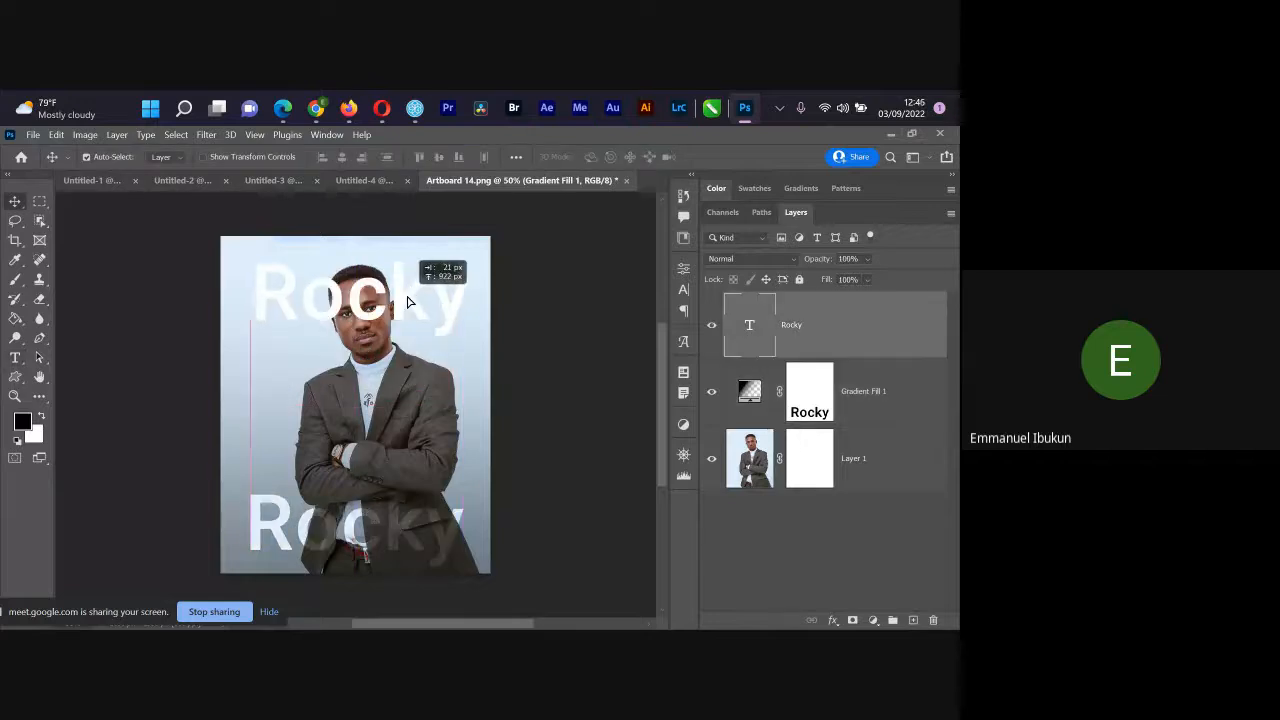
# Step: Scale the "Rocky" text down to 18.77% and place it just below the large R near the portrait's lower-left corner
pyautogui.moveTo(301, 308); pyautogui.dragTo(333, 391)
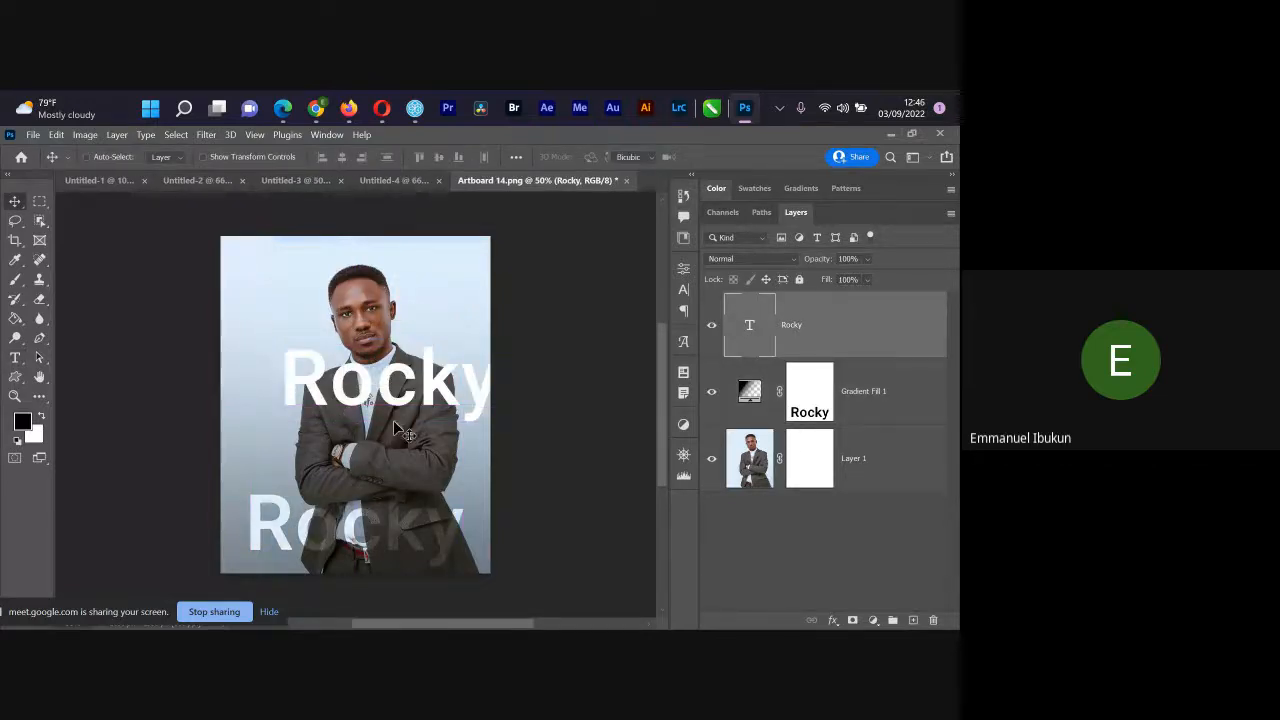
pyautogui.hotkey('ctrl', 't')
pyautogui.moveTo(498, 338); pyautogui.dragTo(258, 565)
pyautogui.press('Return')
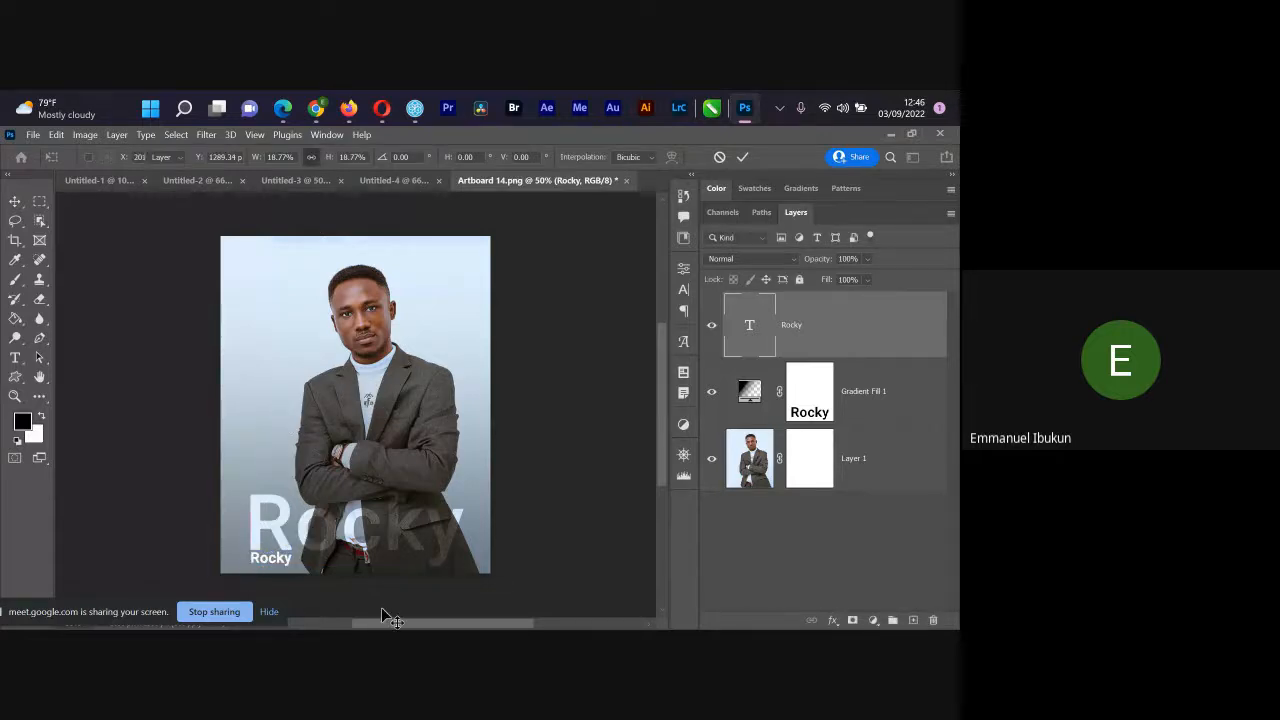
pyautogui.hotkey('ctrl', '+')
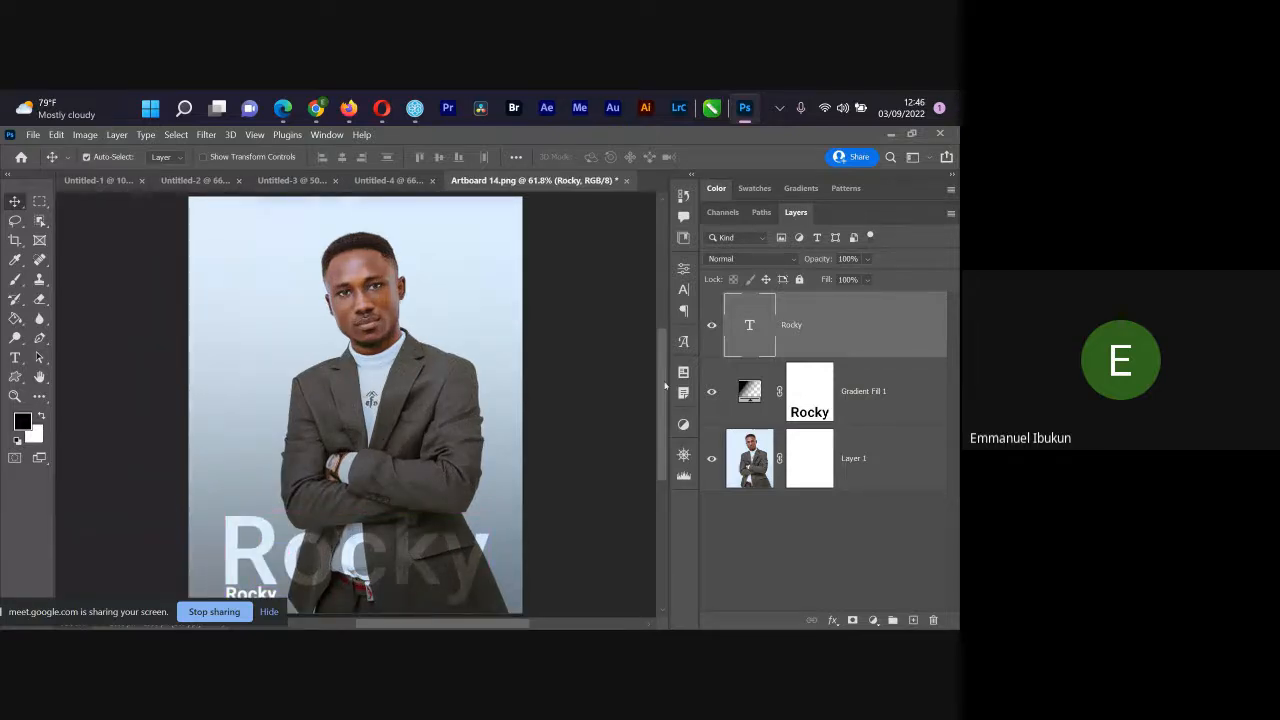
pyautogui.moveTo(665, 386); pyautogui.dragTo(664, 395)
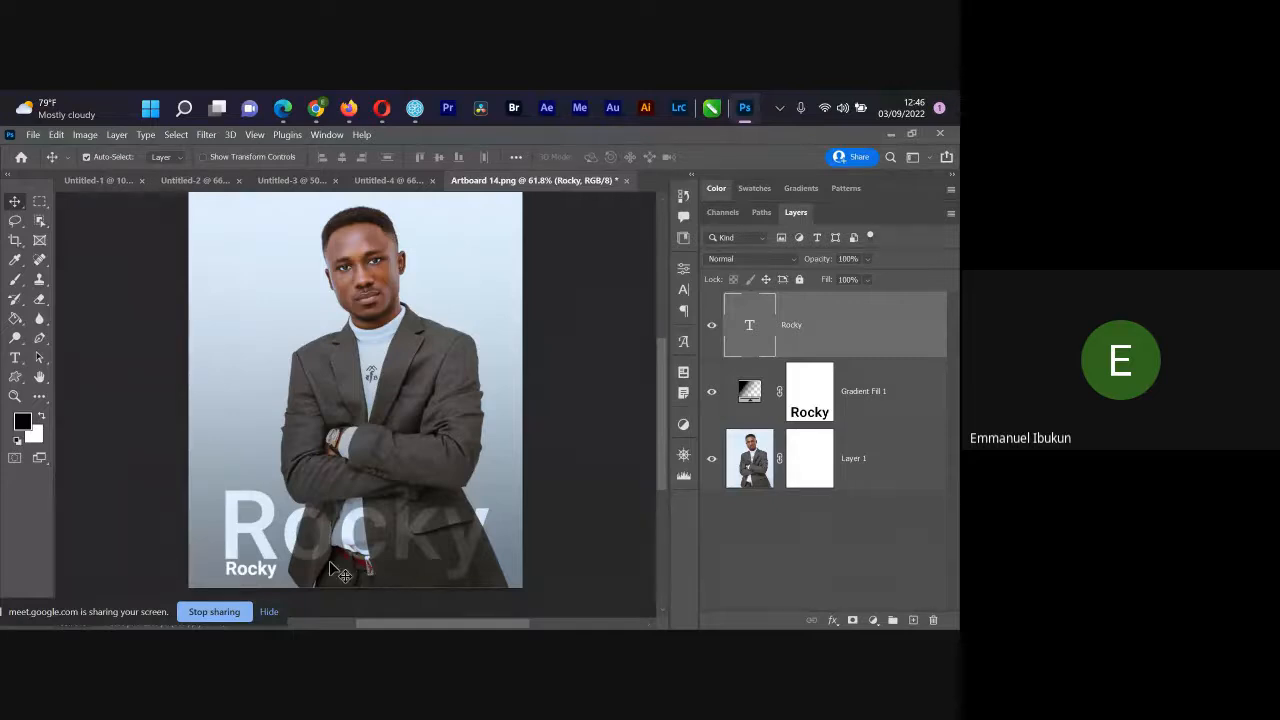
# Step: Paint white over the "ocky" cut-out on the Gradient Fill 1 mask with a 250 px brush, keeping only the R
pyautogui.click(812, 402)
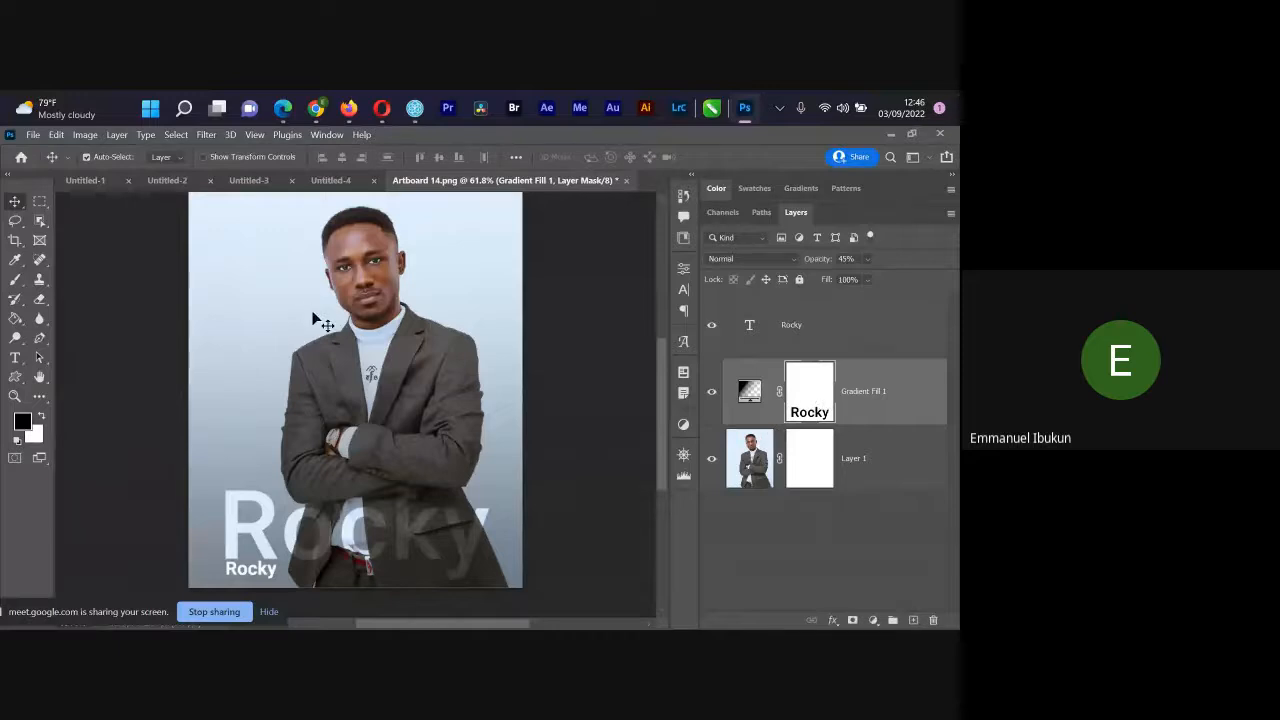
pyautogui.press('b')
pyautogui.press('[')
pyautogui.press('[')
pyautogui.press('[')
pyautogui.press('[')
pyautogui.press('[')
pyautogui.press('[')
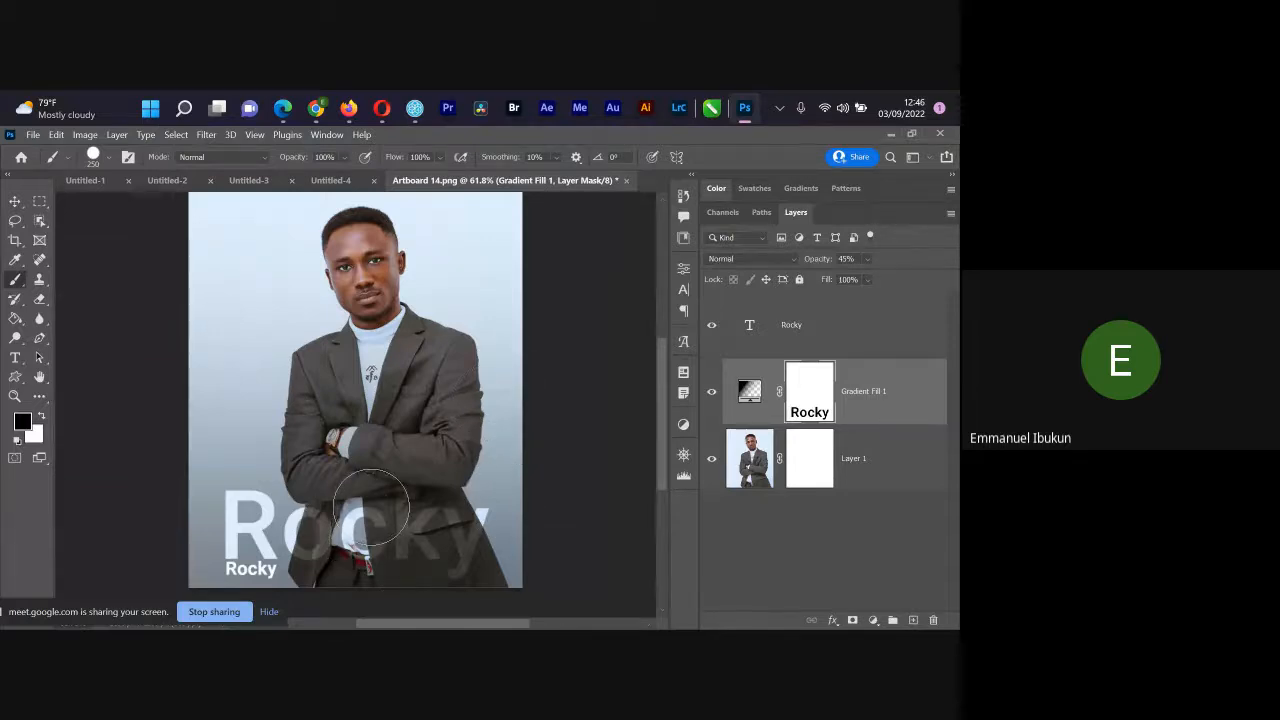
pyautogui.press('x')
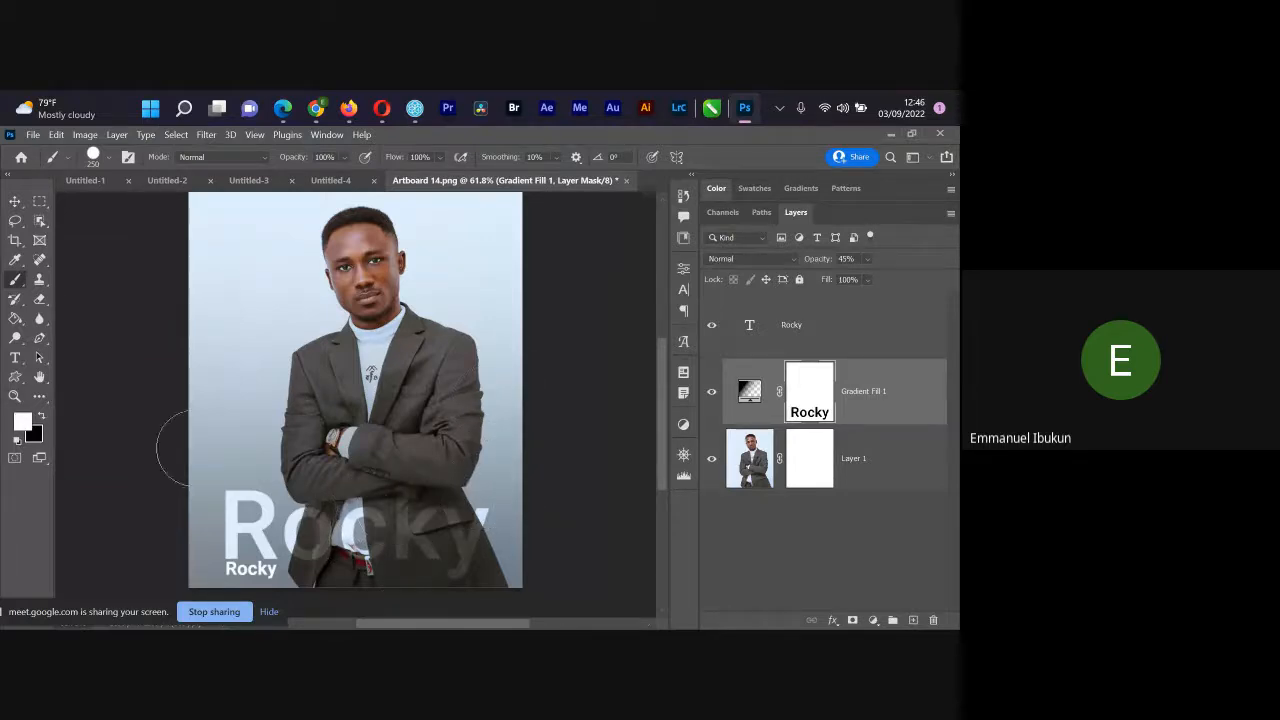
pyautogui.moveTo(500, 490)
pyautogui.mouseDown()
pyautogui.moveTo(485, 558)
pyautogui.moveTo(465, 535)
pyautogui.moveTo(405, 530)
pyautogui.moveTo(320, 535)
pyautogui.moveTo(300, 558)
pyautogui.mouseUp()
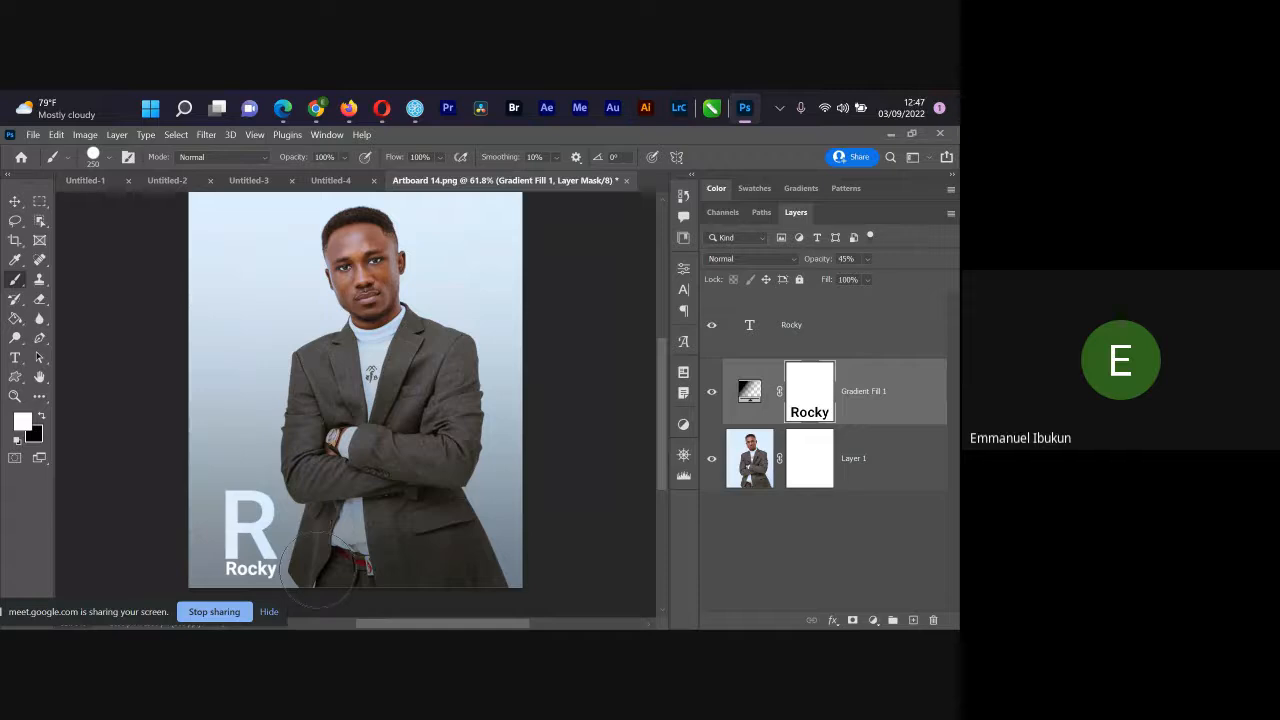
pyautogui.press('v')
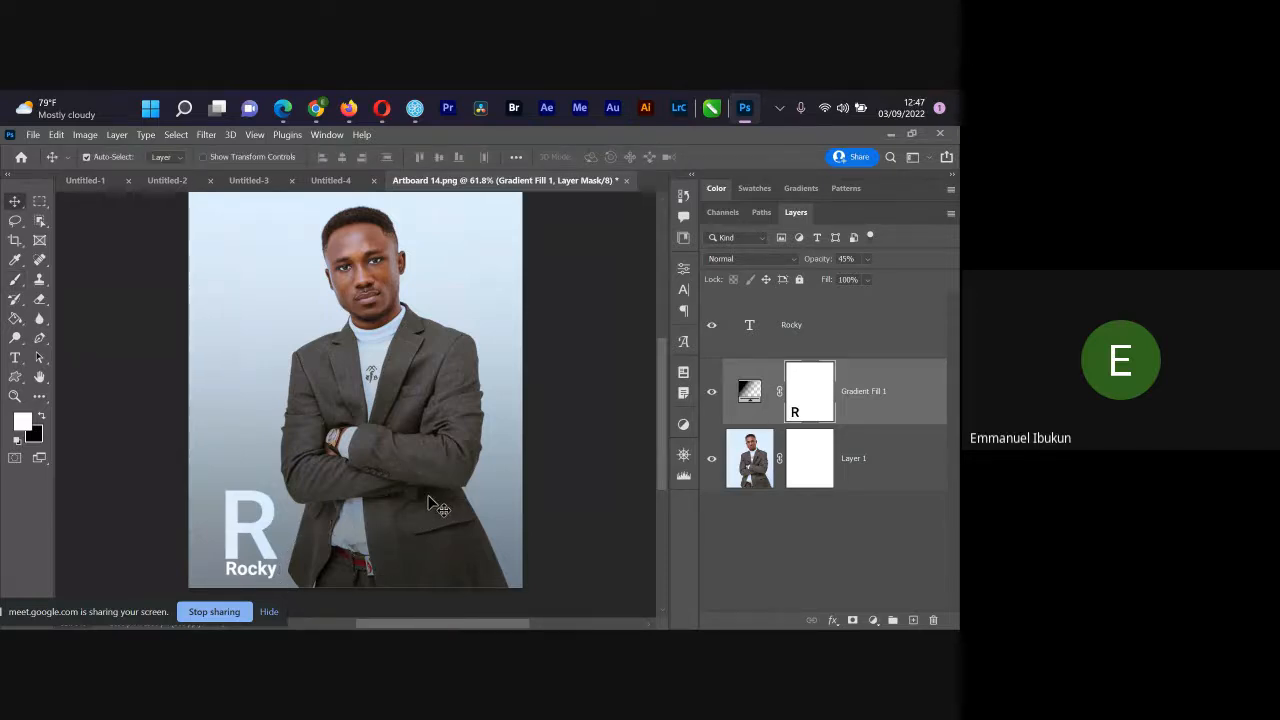
pyautogui.hotkey('ctrl', '-')
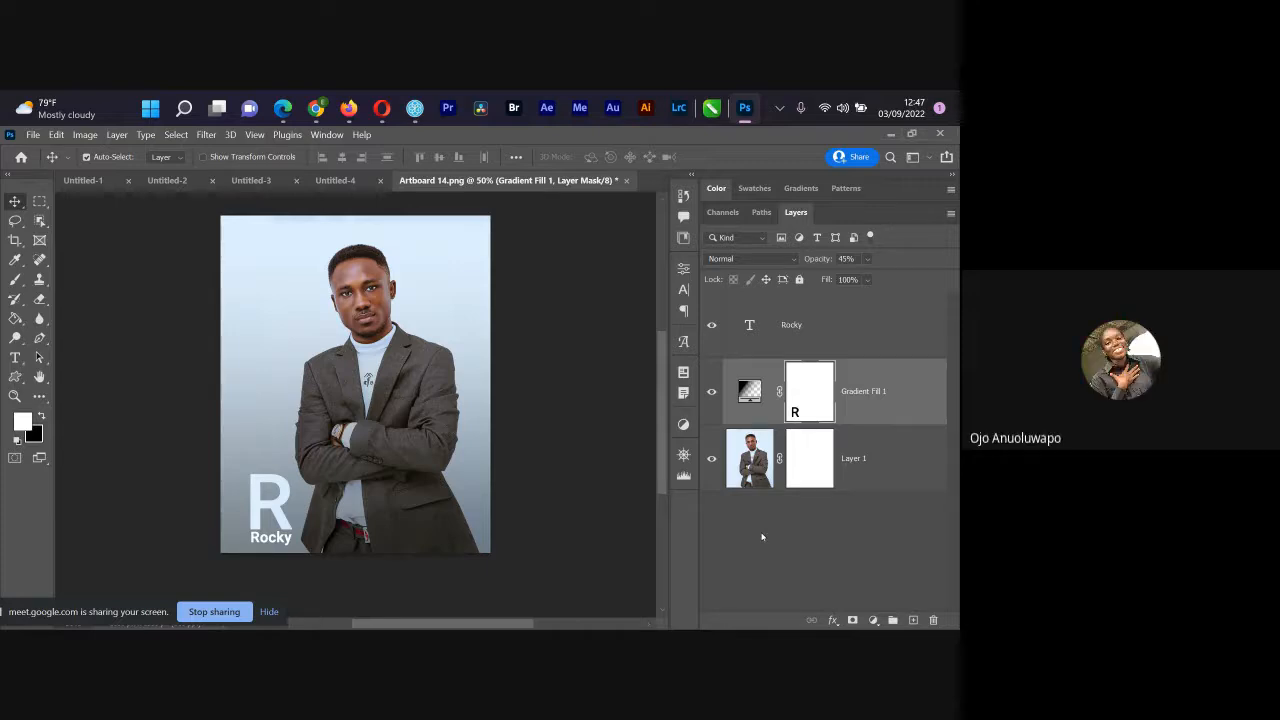
# Step: Check the Google Meet call, and search the computer for "inde"
pyautogui.hotkey('alt', 'Tab')
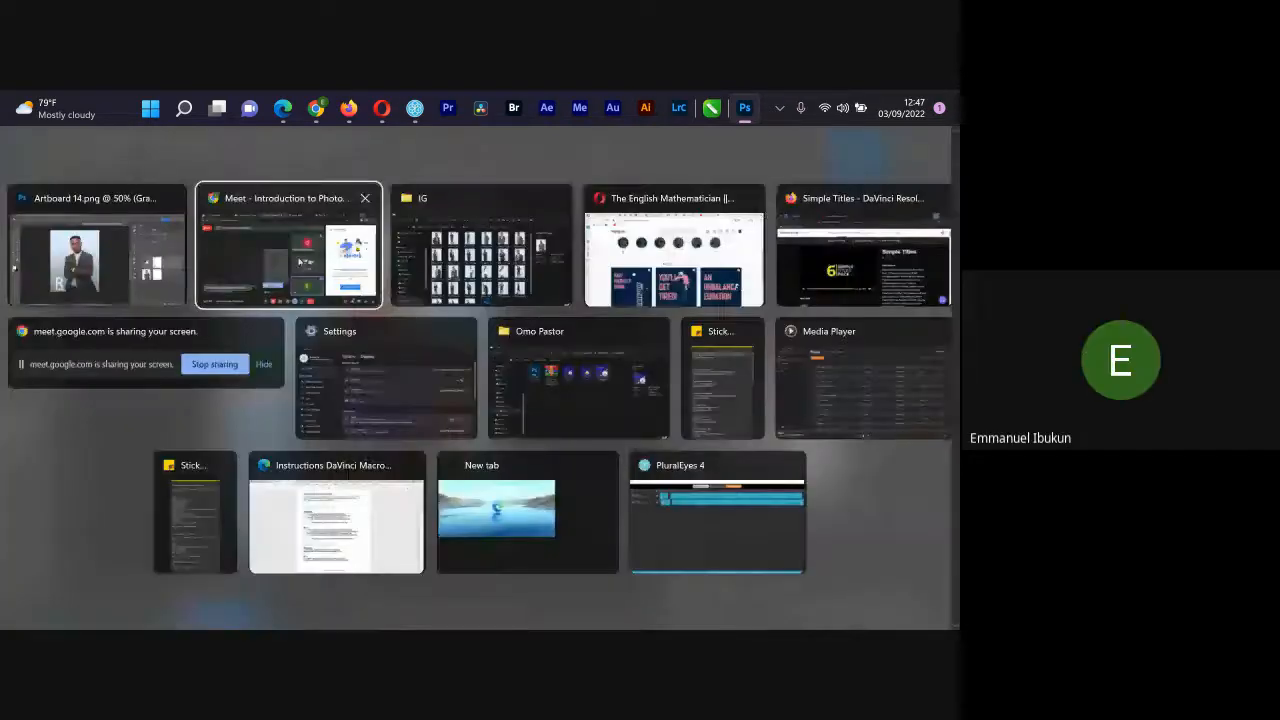
pyautogui.click(297, 263)
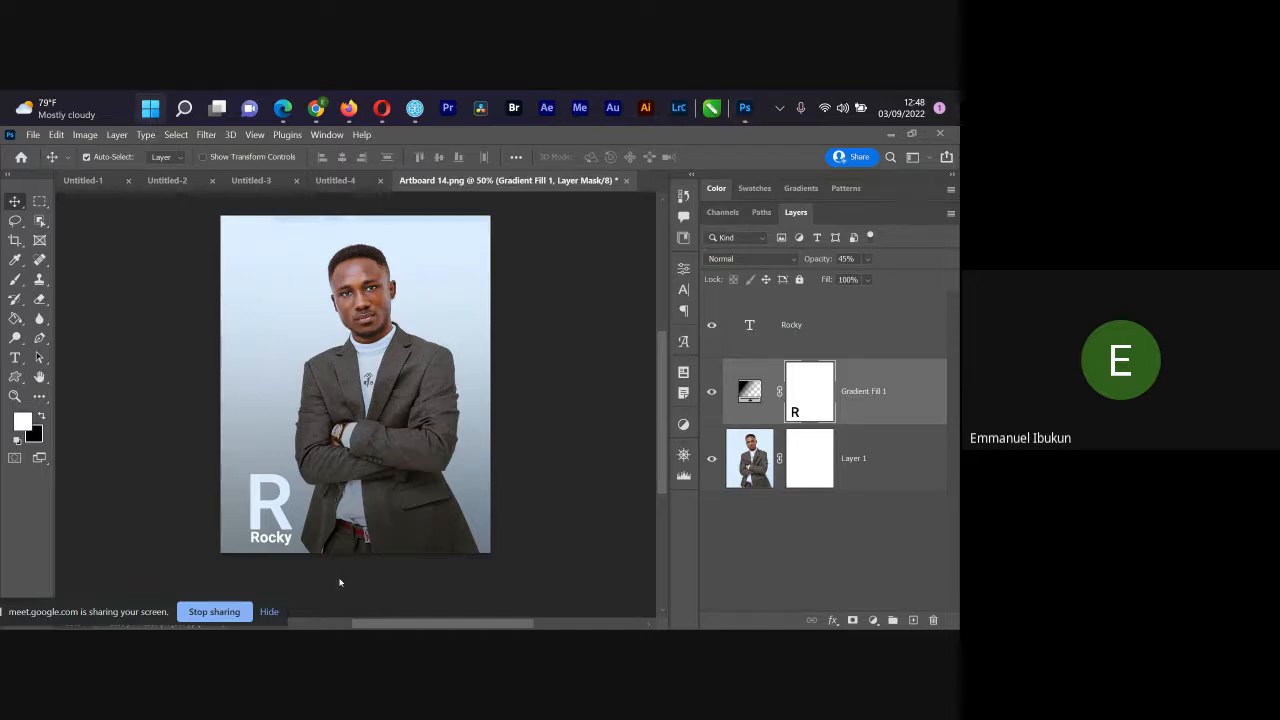
pyautogui.press('super')
pyautogui.write('inde')
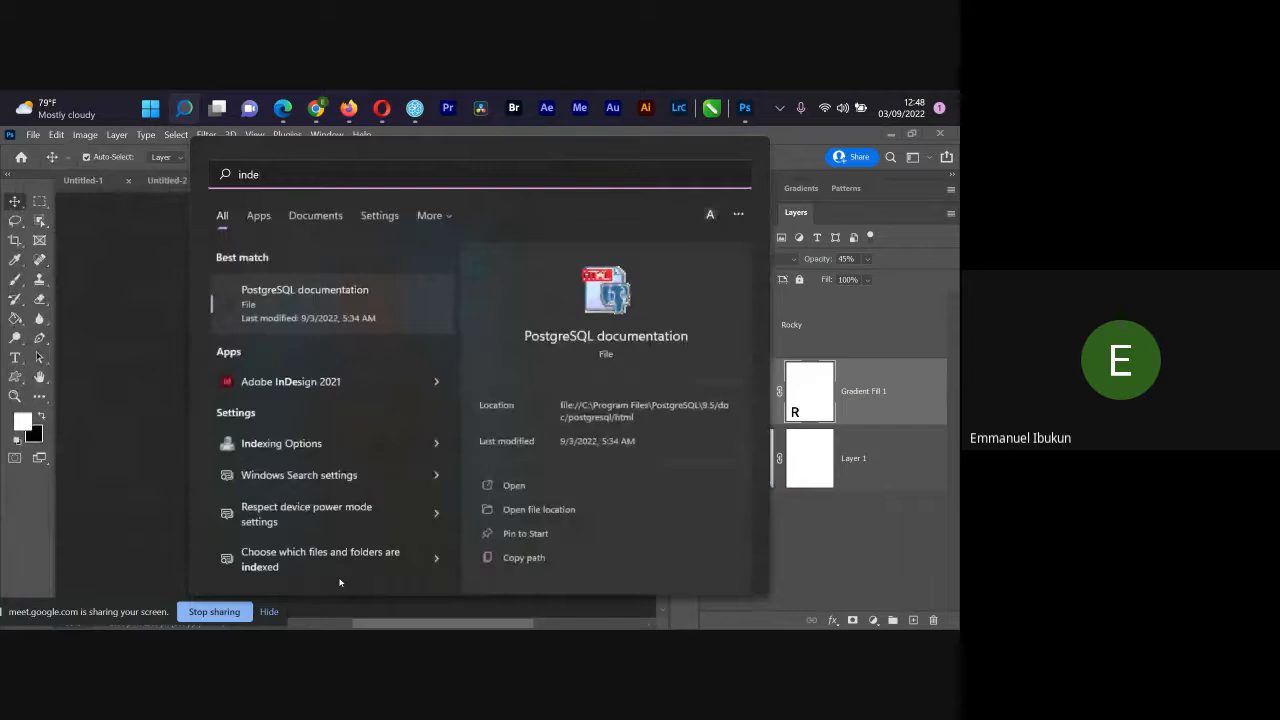
pyautogui.press('Escape')
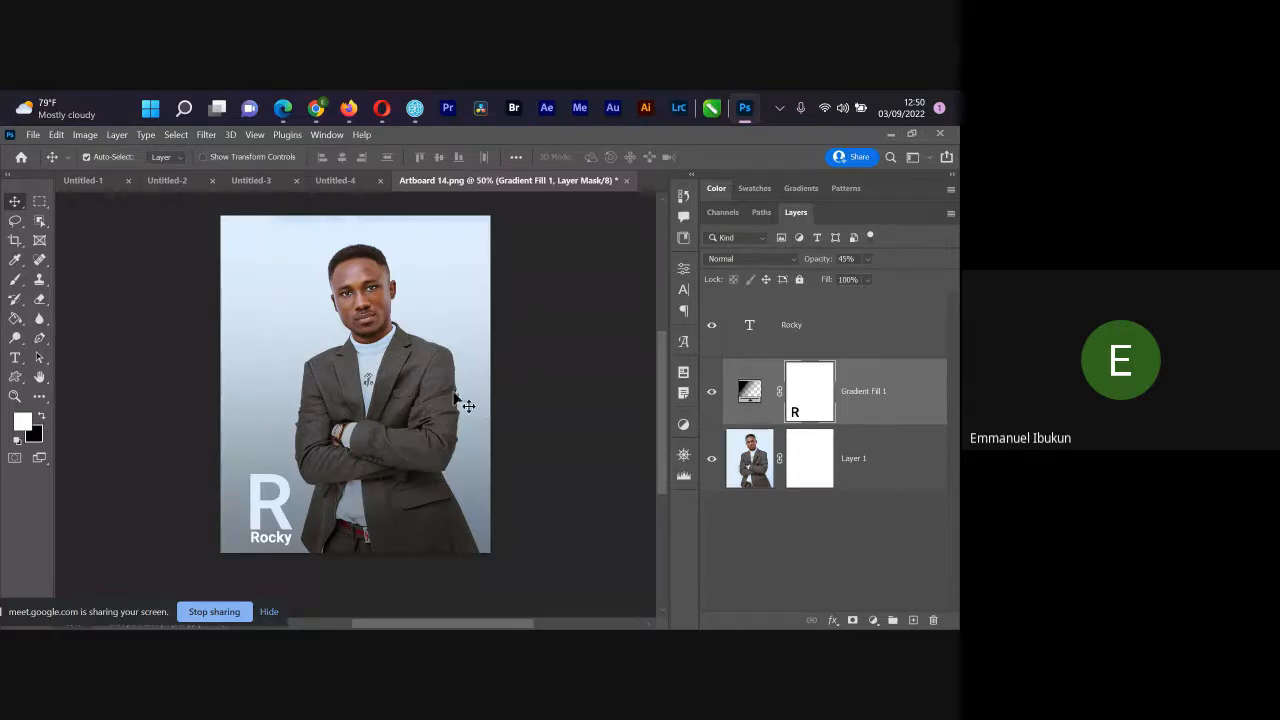
# Step: Move the small "Rocky" text up onto the man's jacket and back below the large R
pyautogui.moveTo(270, 542); pyautogui.dragTo(390, 430)
pyautogui.moveTo(373, 434); pyautogui.dragTo(405, 428)
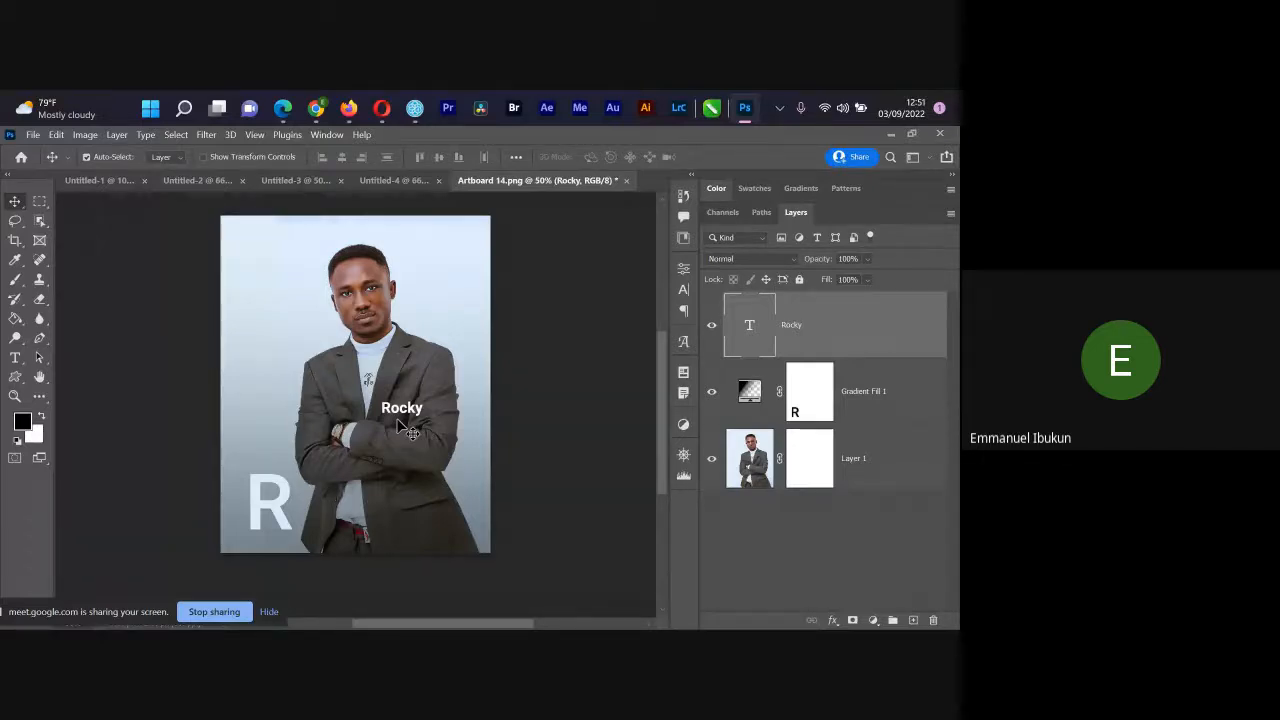
pyautogui.moveTo(400, 425); pyautogui.dragTo(269, 555)
pyautogui.click(349, 109)
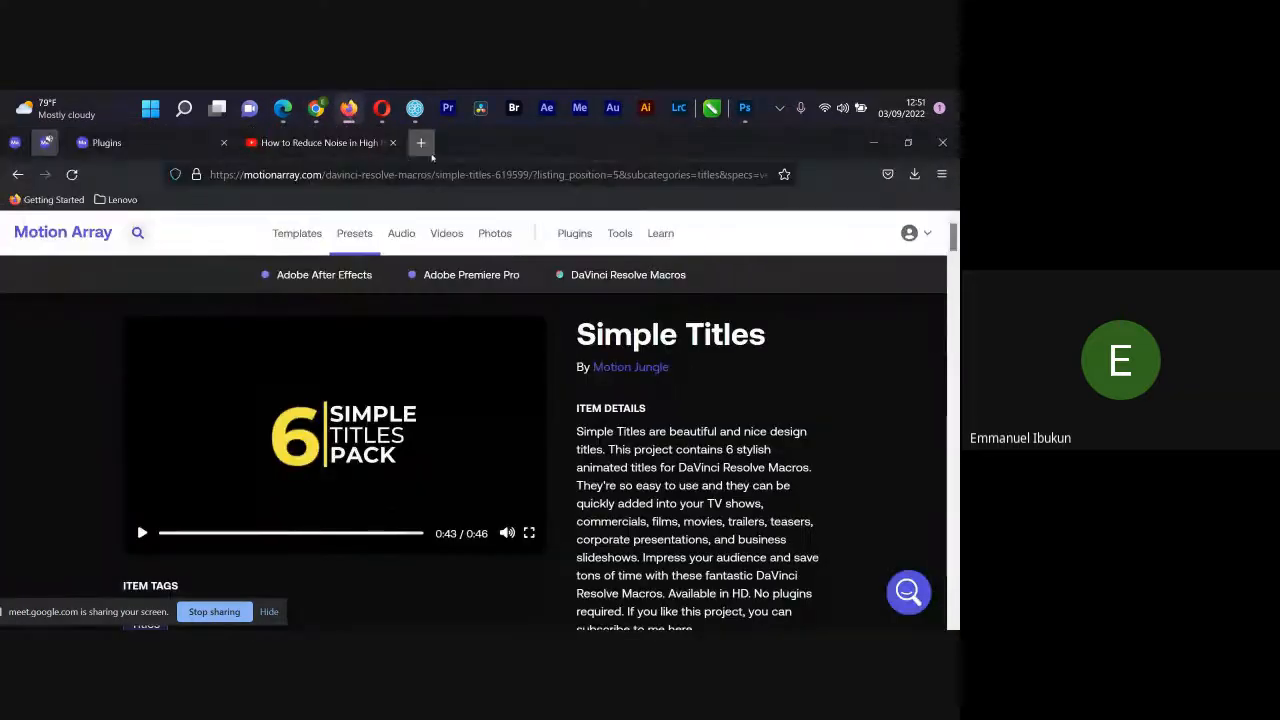
pyautogui.click(382, 110)
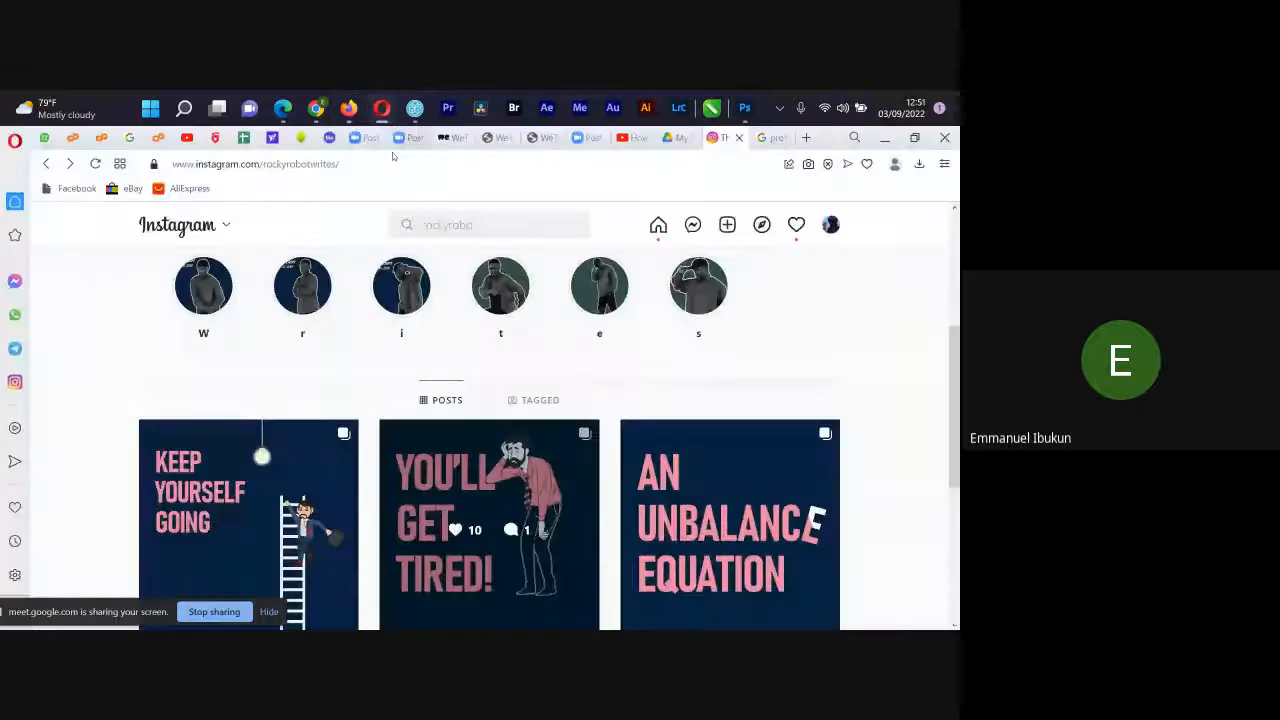
pyautogui.click(770, 138)
pyautogui.click(750, 158)
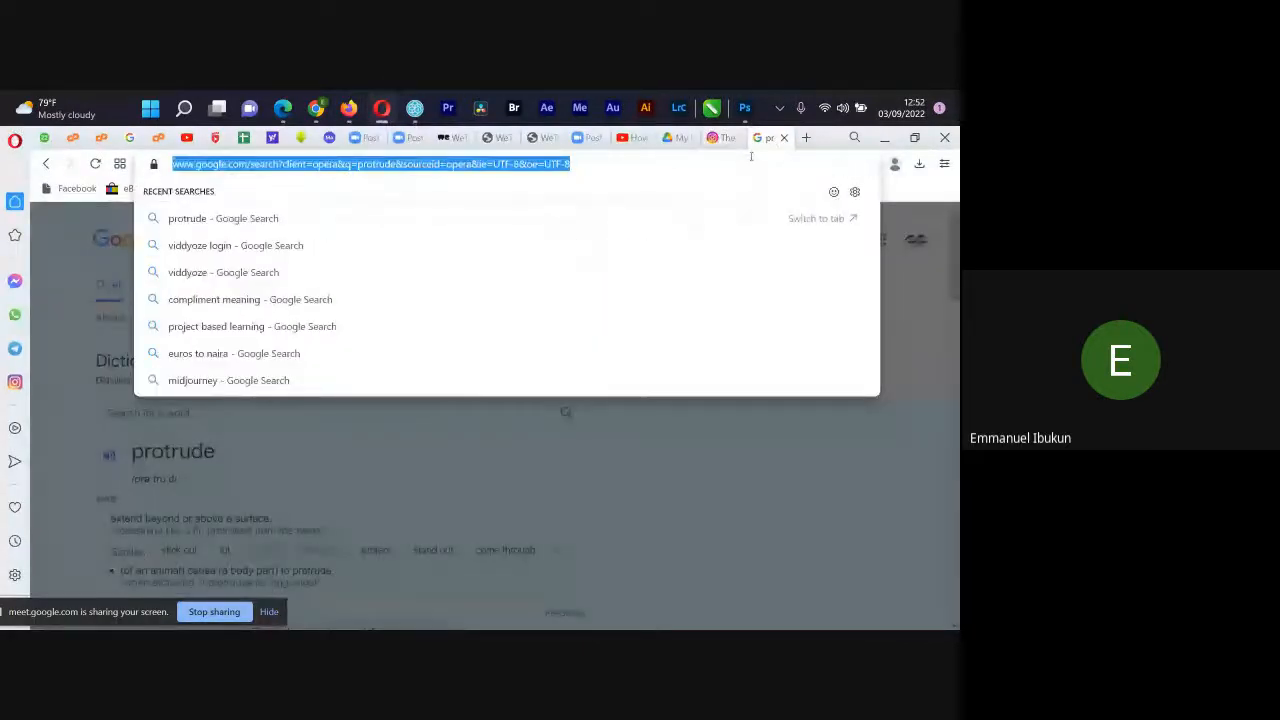
pyautogui.write('lind')
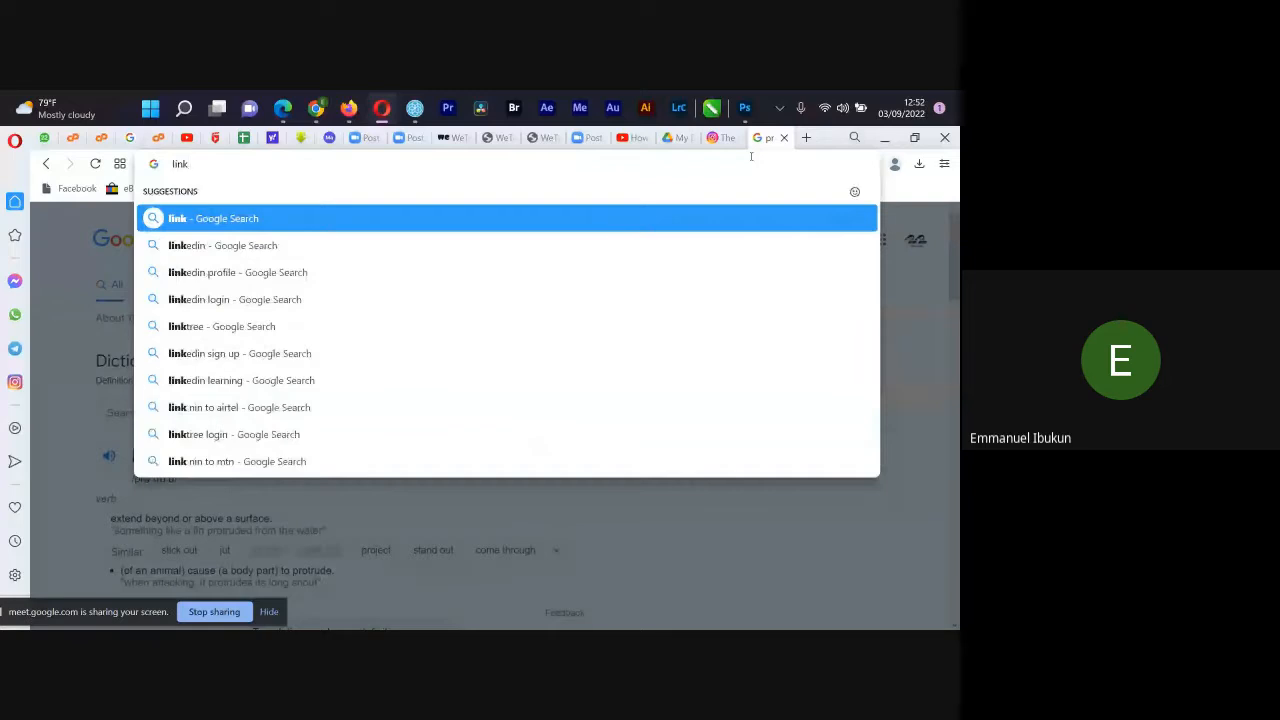
pyautogui.press('BackSpace')
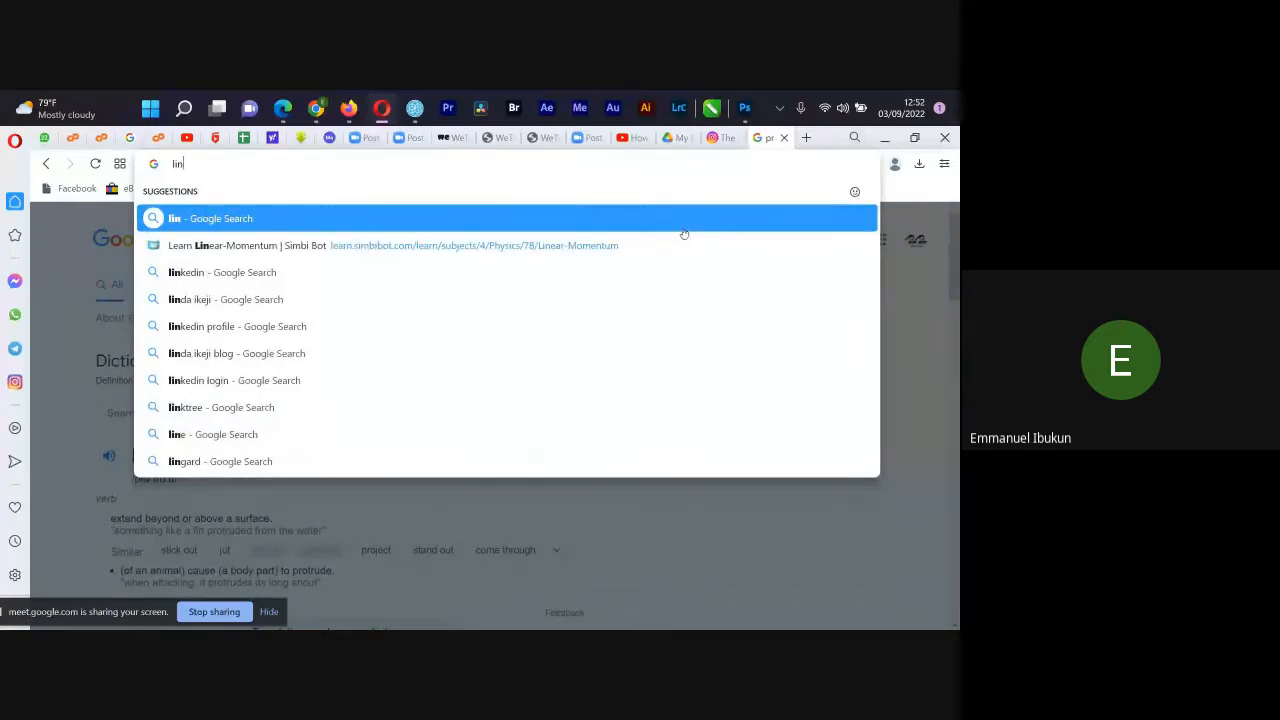
pyautogui.press('Return')
pyautogui.click(348, 108)
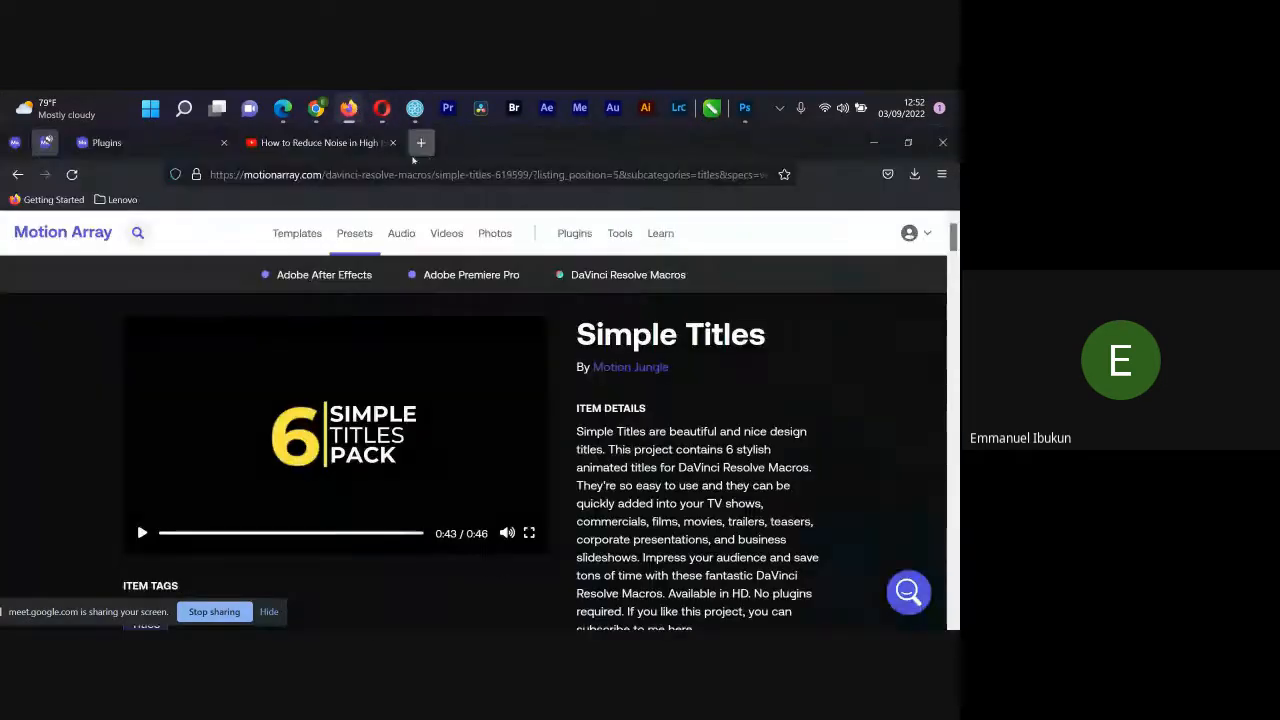
pyautogui.click(425, 150)
pyautogui.click(441, 166)
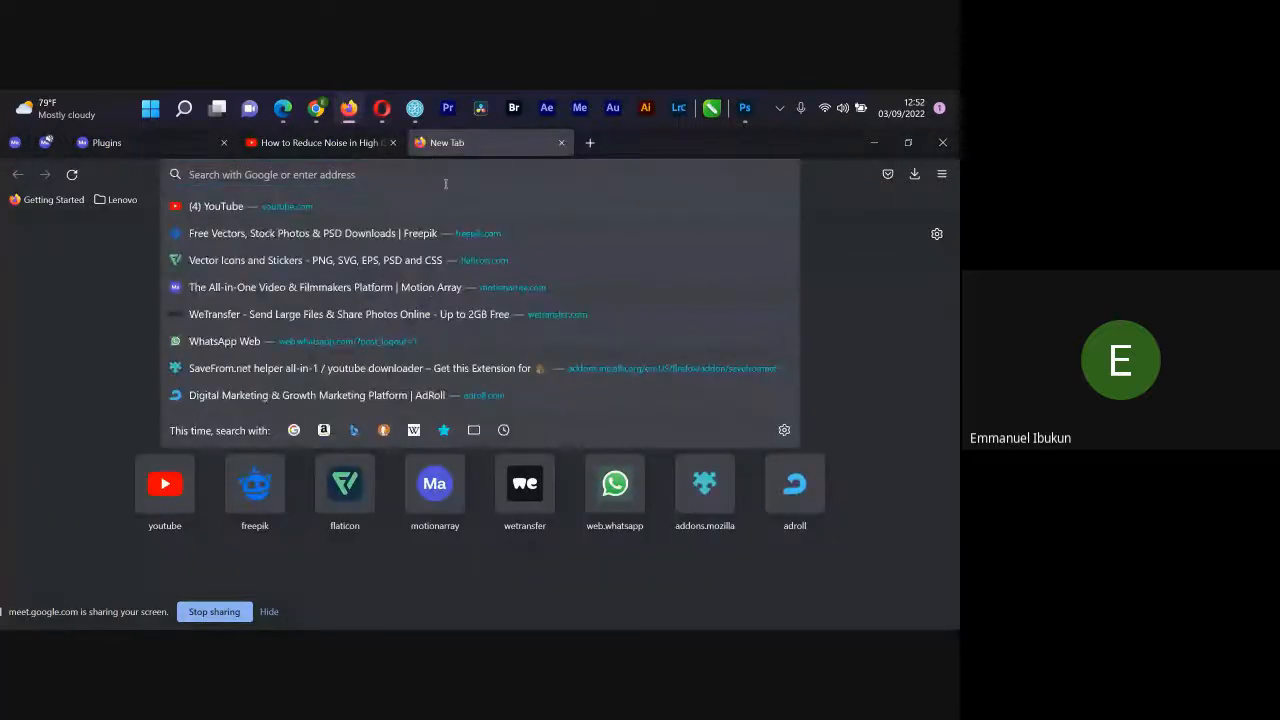
pyautogui.write('lin')
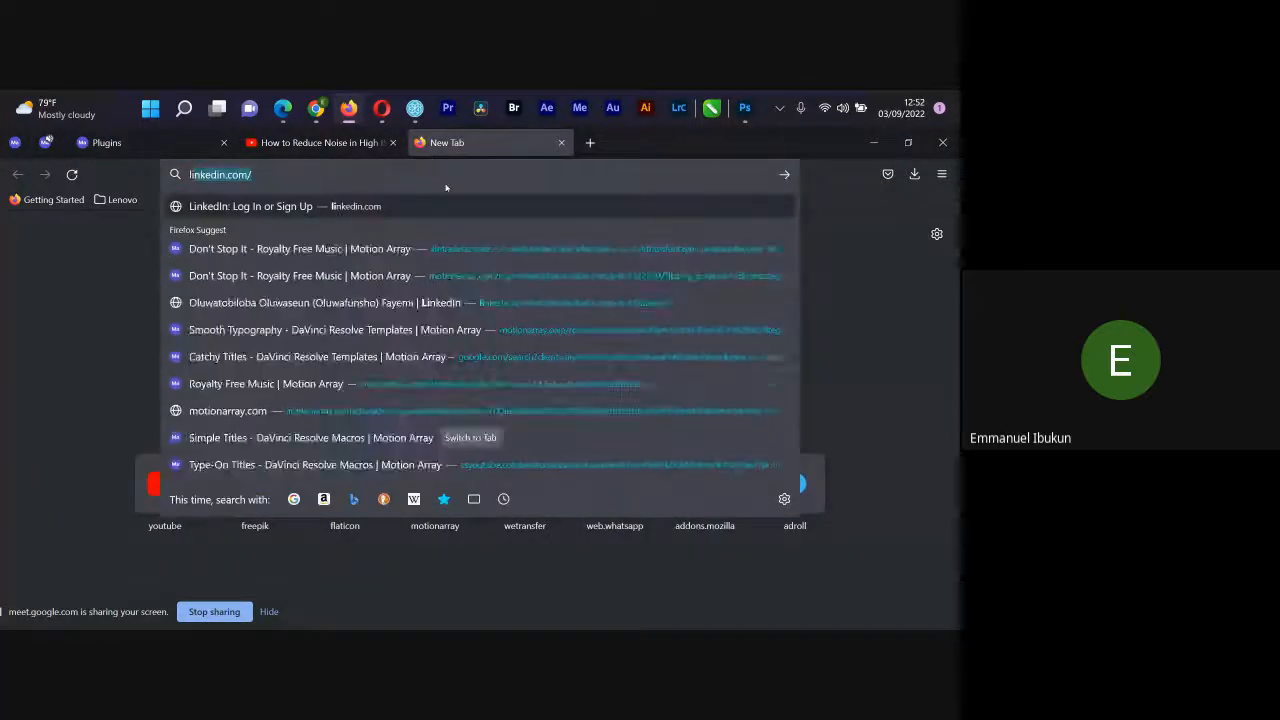
pyautogui.press('Escape')
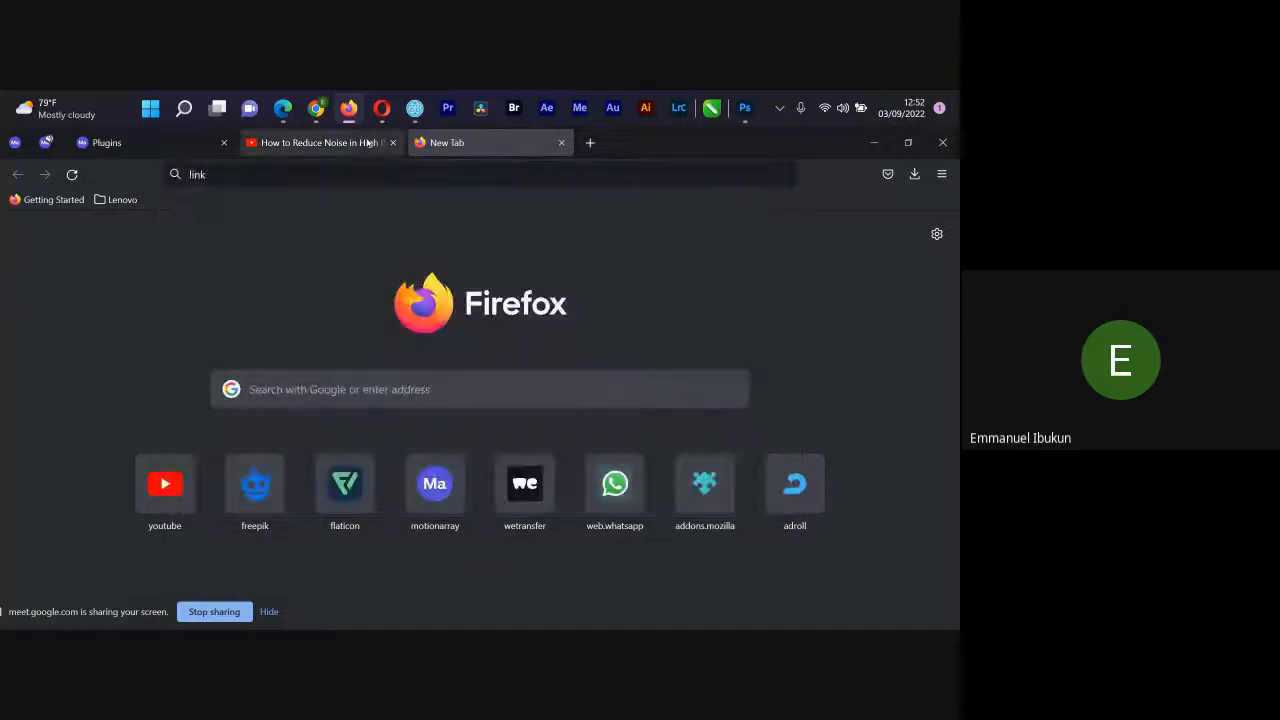
# Step: Switch to Edge, open the suggested LinkedIn profile in a new tab, and go to LinkedIn's Jobs page
pyautogui.click(284, 110)
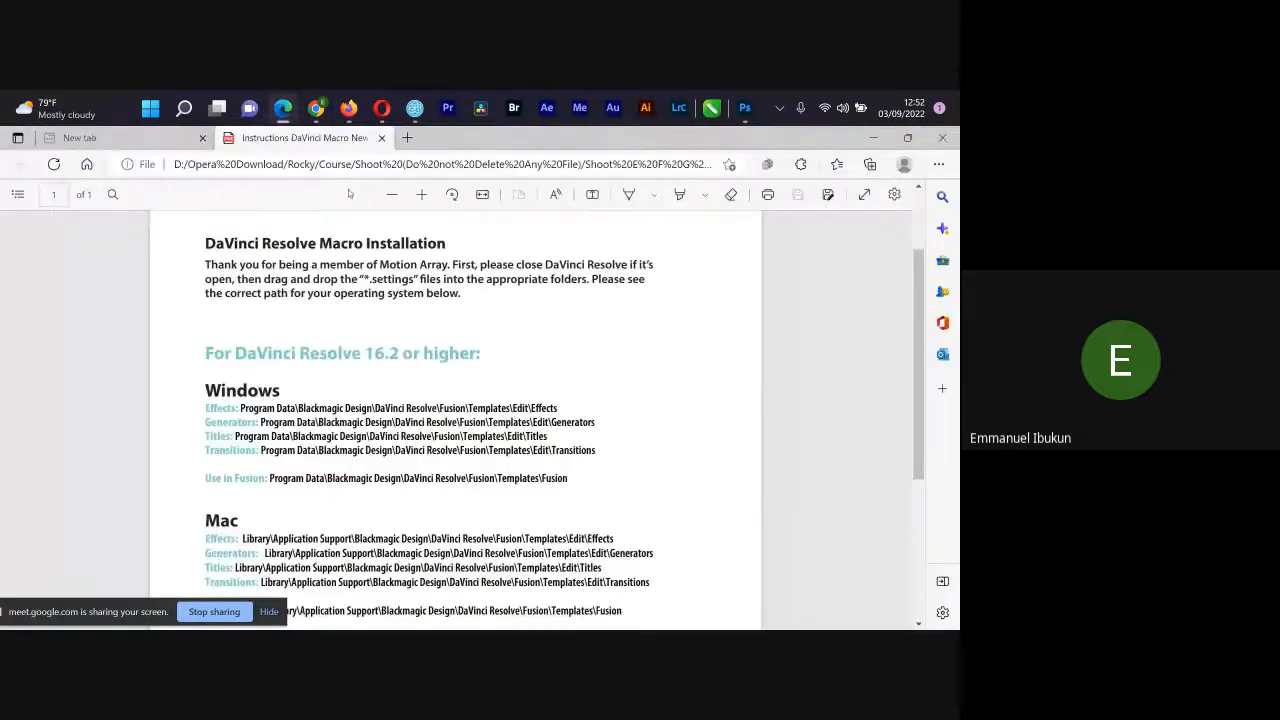
pyautogui.click(406, 139)
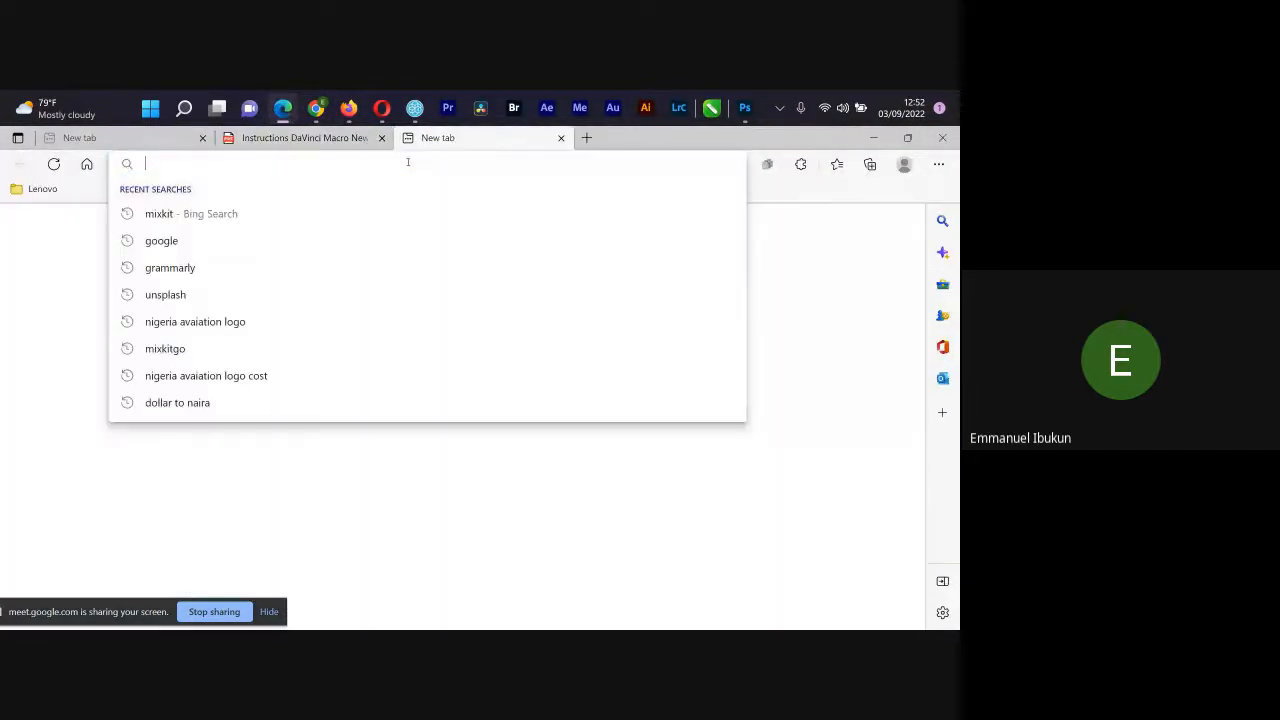
pyautogui.write('link')
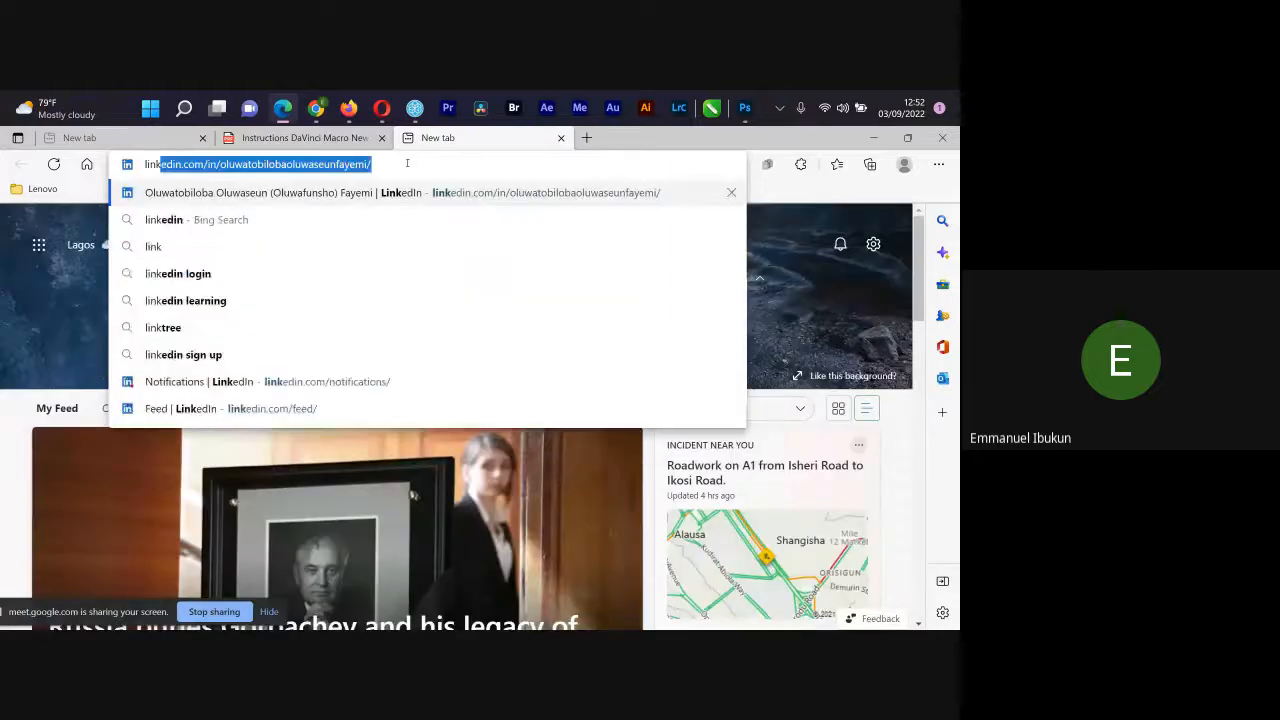
pyautogui.press('Return')
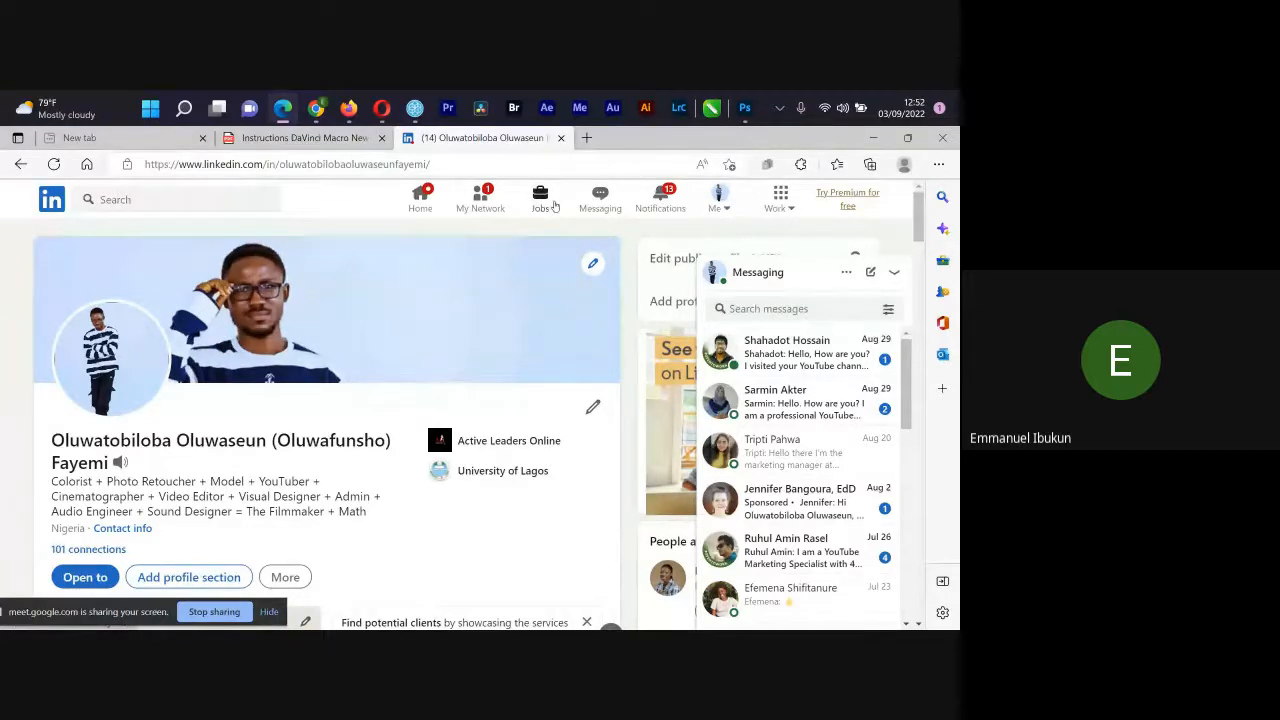
pyautogui.click(541, 200)
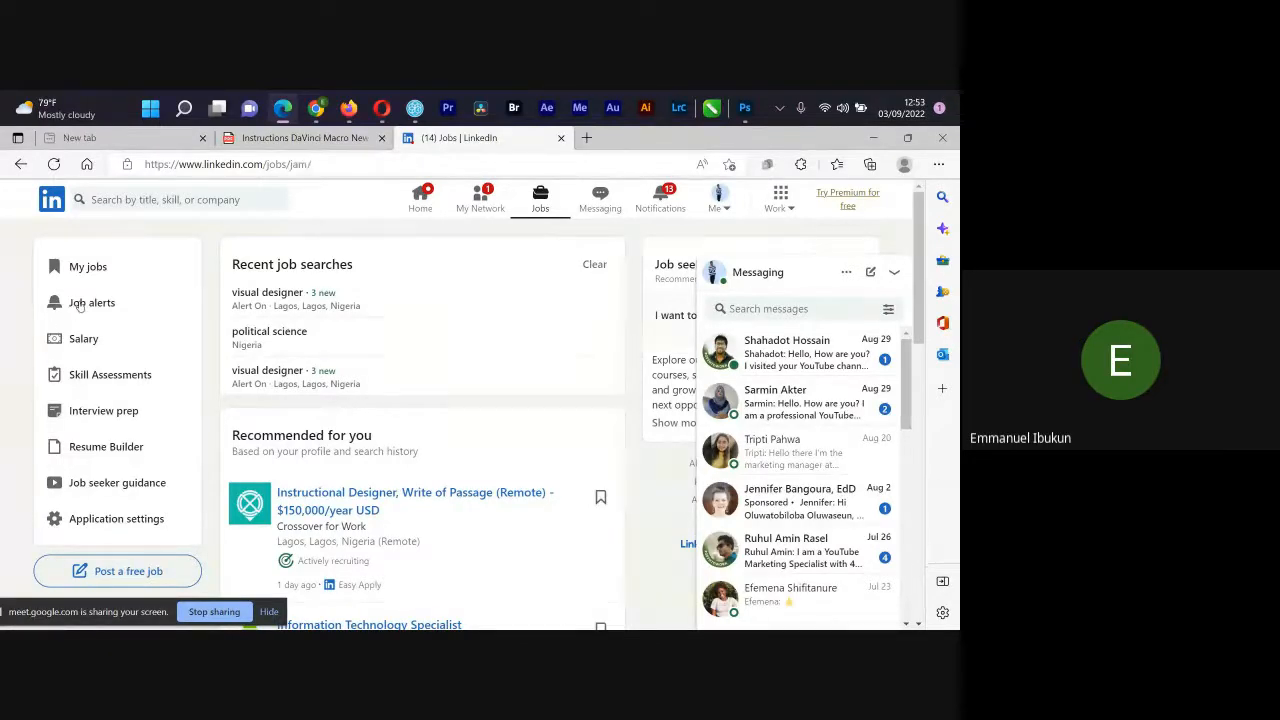
# Step: Check the Google Meet call in Chrome, and return to LinkedIn's job alerts in Edge
pyautogui.hotkey('alt', 'Tab')
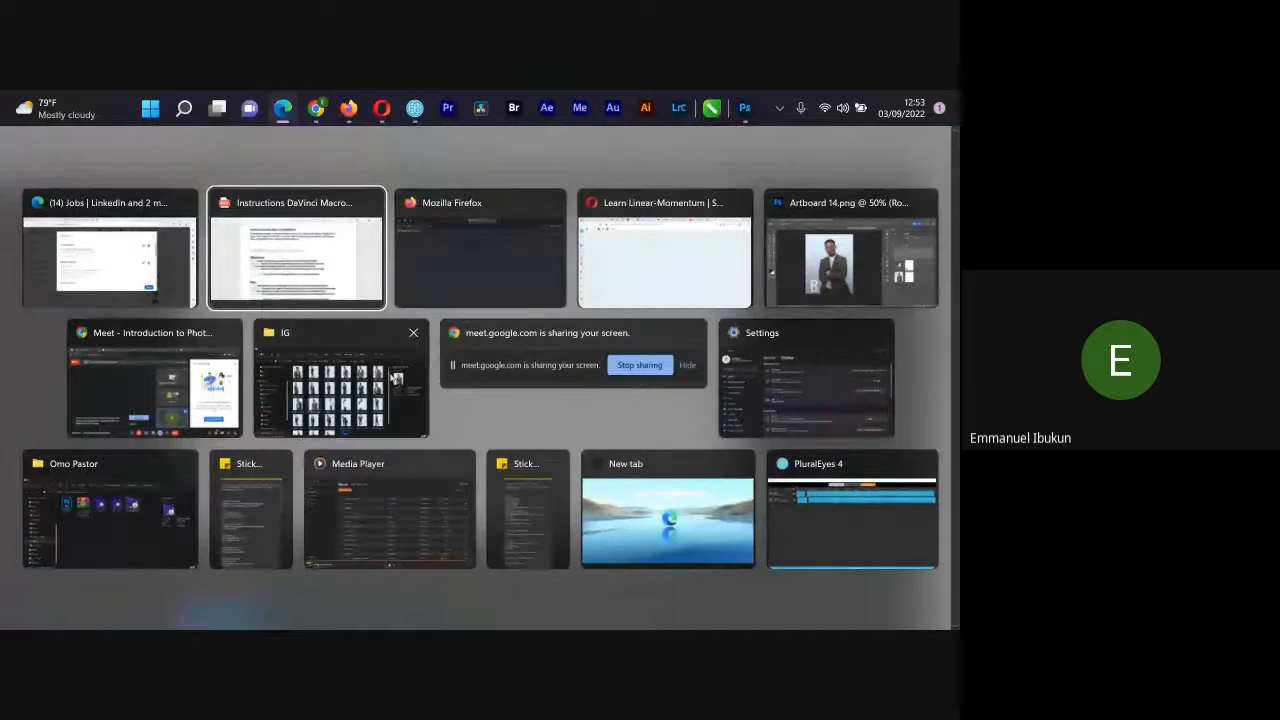
pyautogui.click(160, 385)
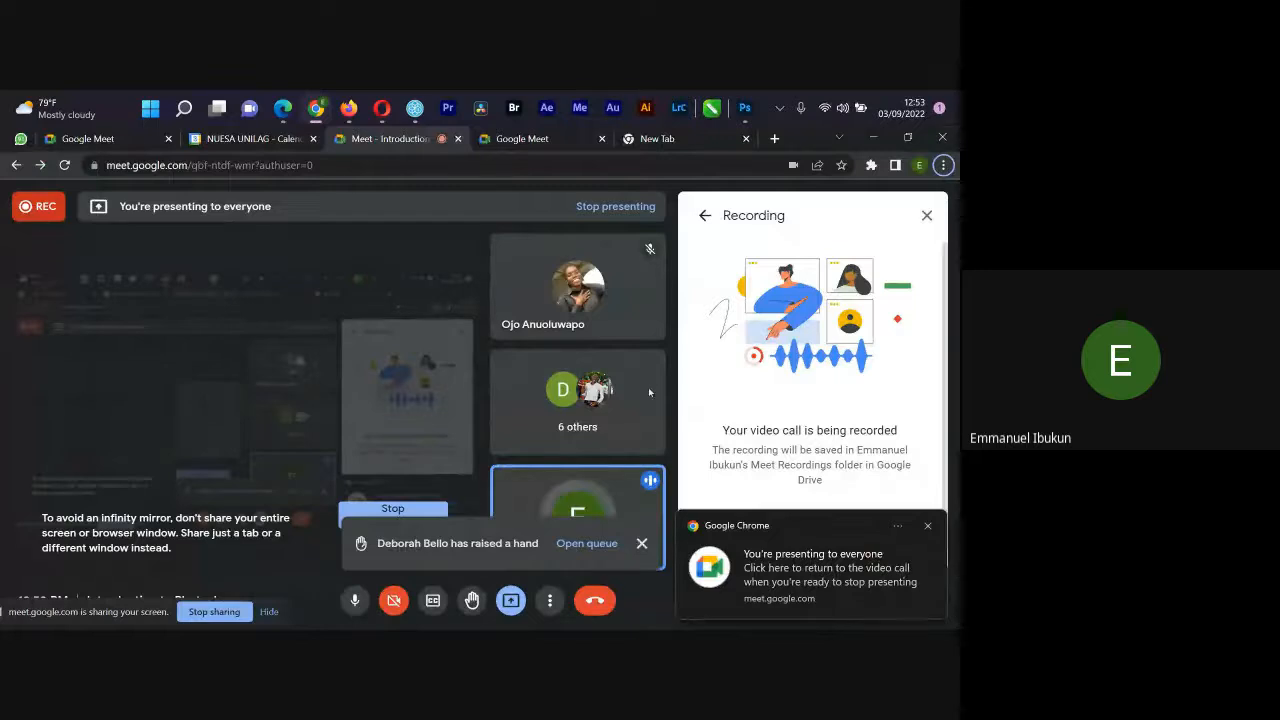
pyautogui.hotkey('alt', 'Tab')
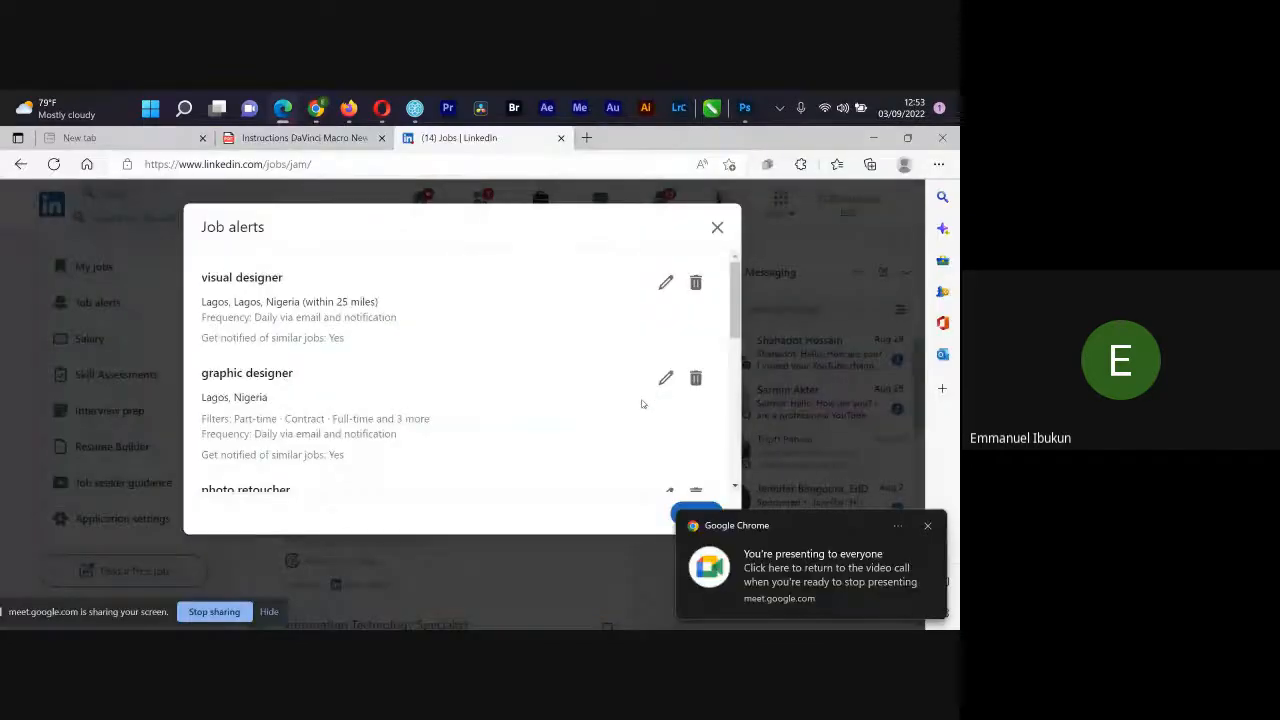
# Step: Dismiss the Chrome presenting notification, and review the full list of job alerts, expanding the hidden ones
pyautogui.scroll(-5, 600, 394)
pyautogui.scroll(5, 556, 358)
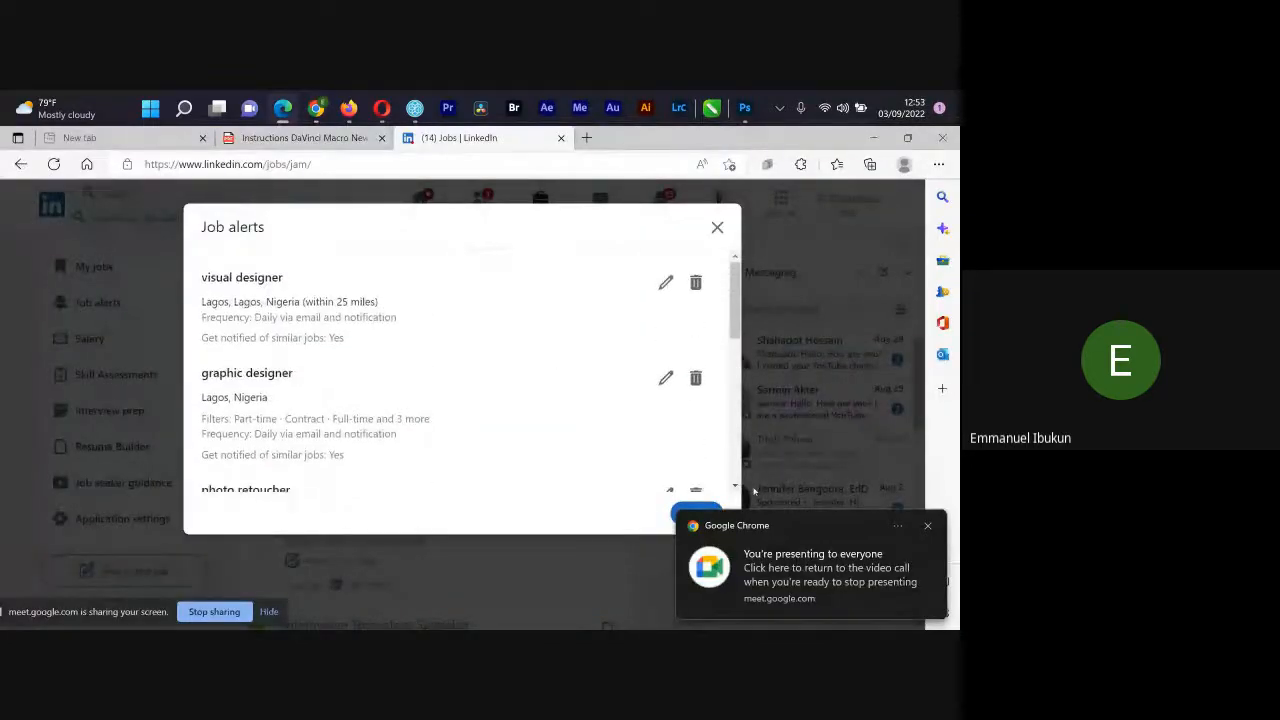
pyautogui.click(928, 528)
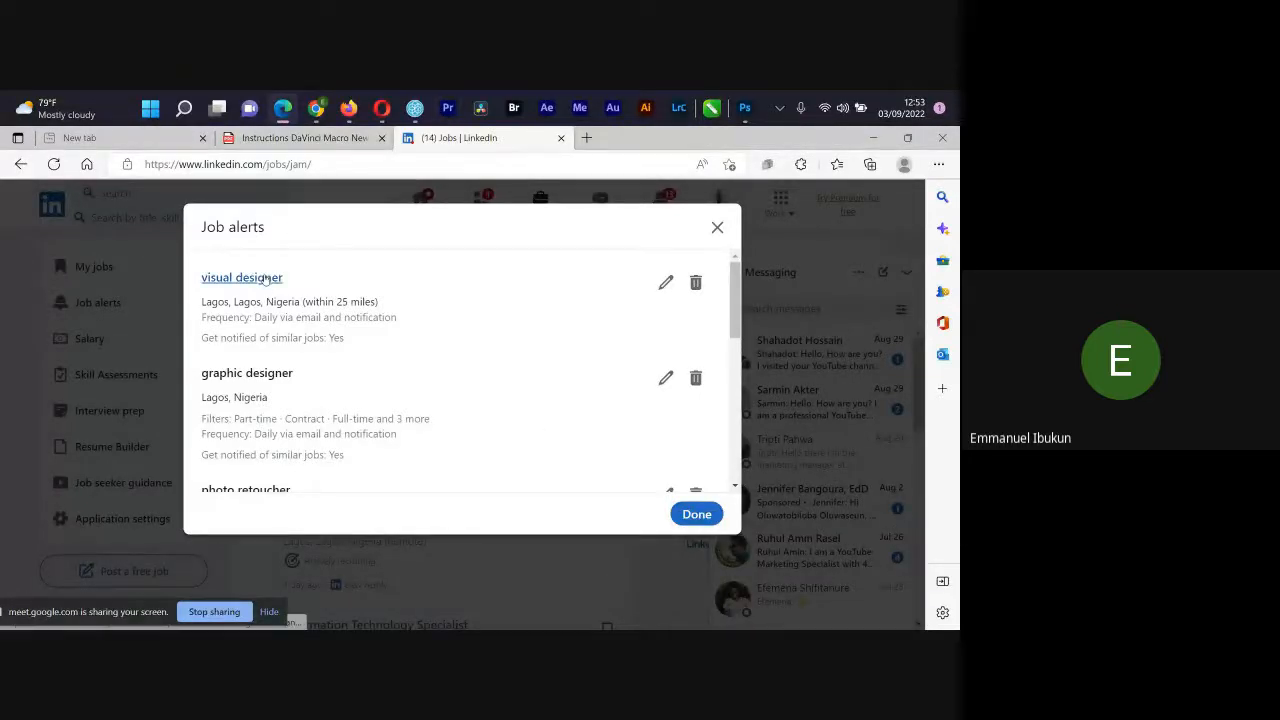
pyautogui.scroll(-1, 736, 301)
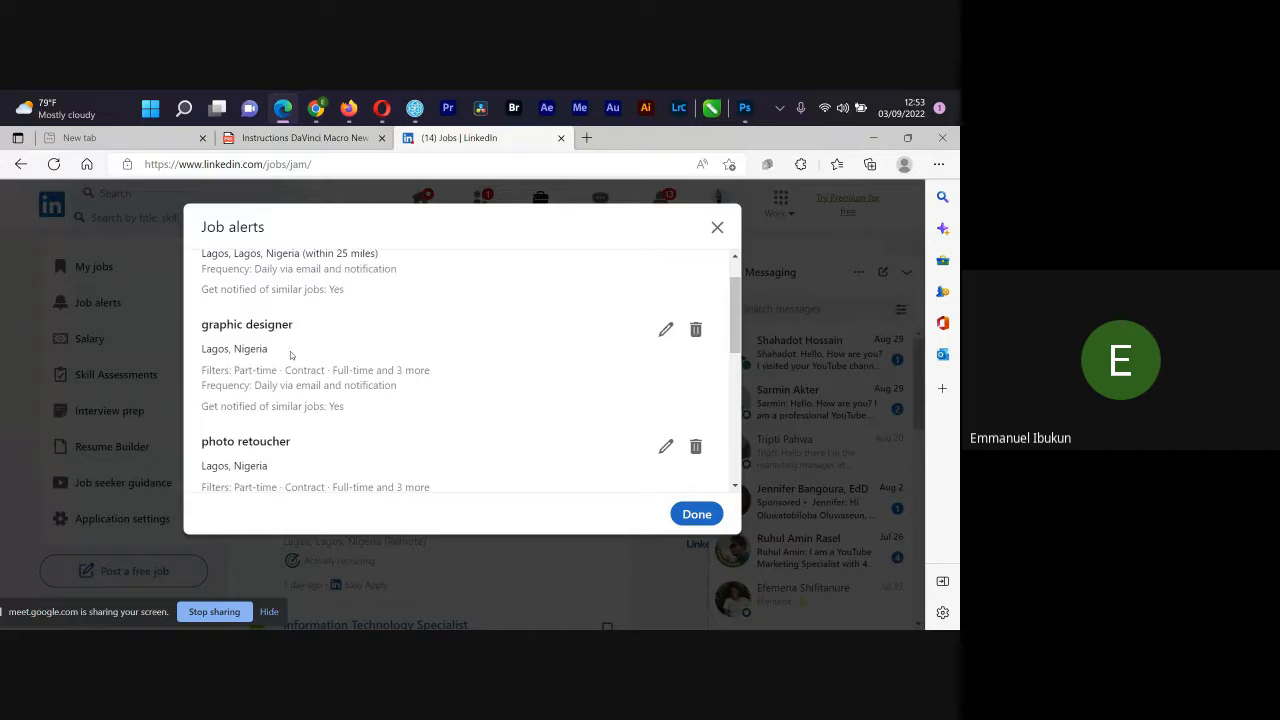
pyautogui.scroll(1, 724, 338)
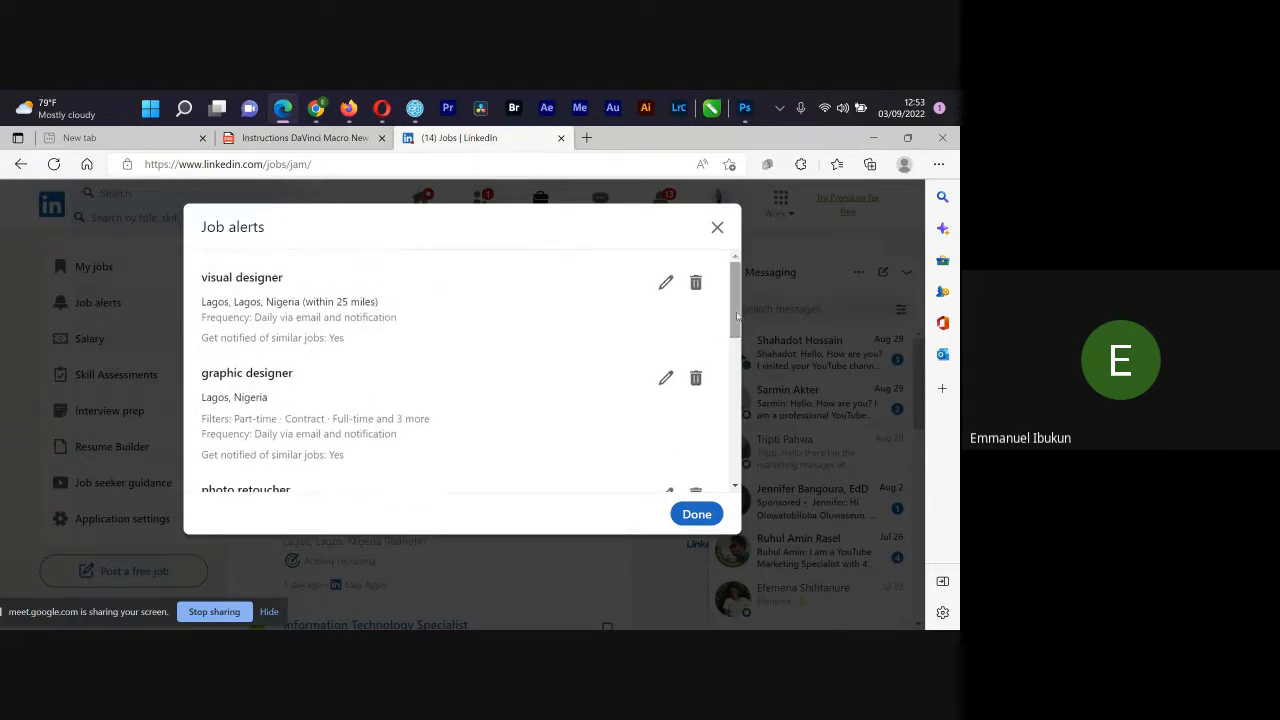
pyautogui.scroll(-2, 374, 378)
pyautogui.scroll(-5, 374, 379)
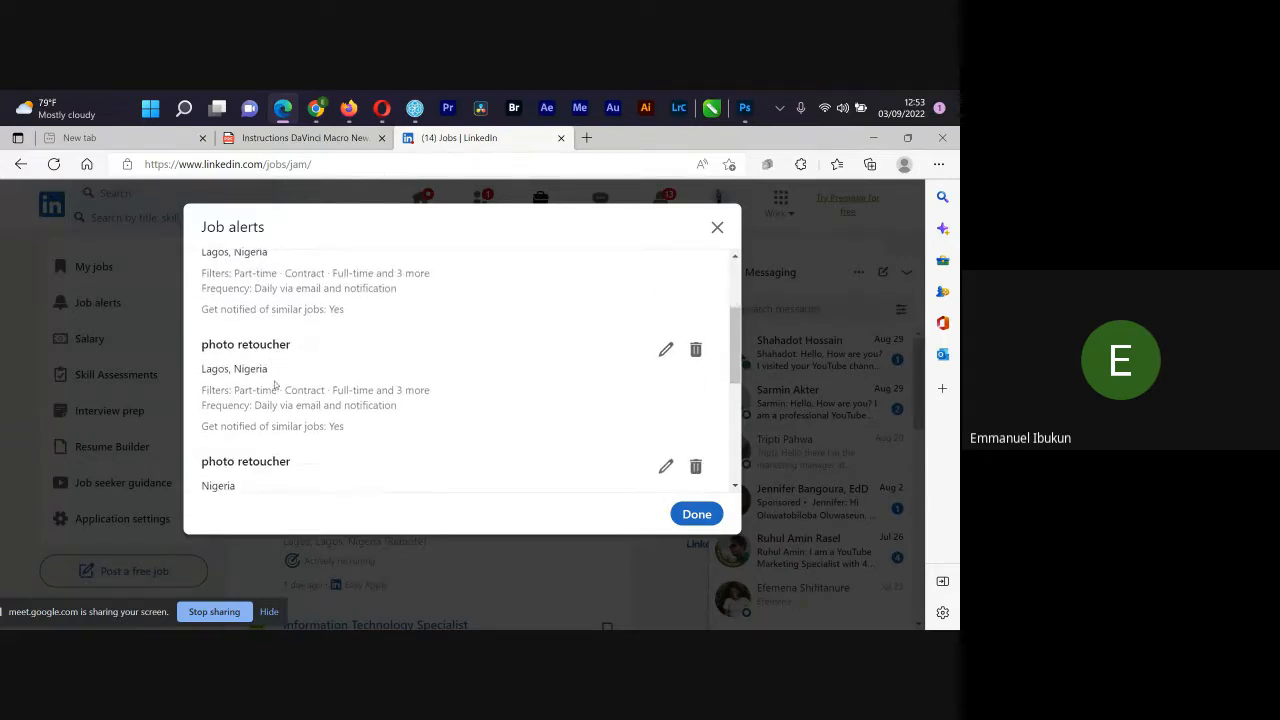
pyautogui.scroll(-1, 283, 323)
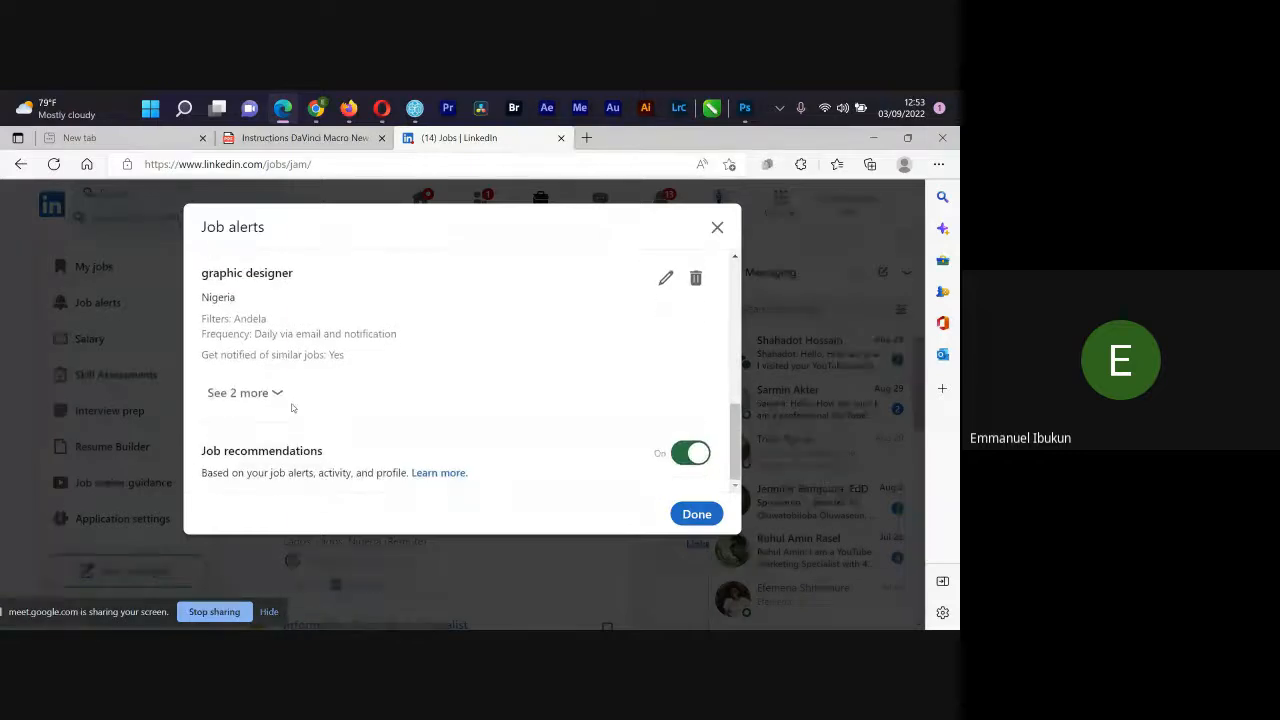
pyautogui.click(277, 397)
pyautogui.scroll(-1, 370, 360)
pyautogui.scroll(3, 330, 430)
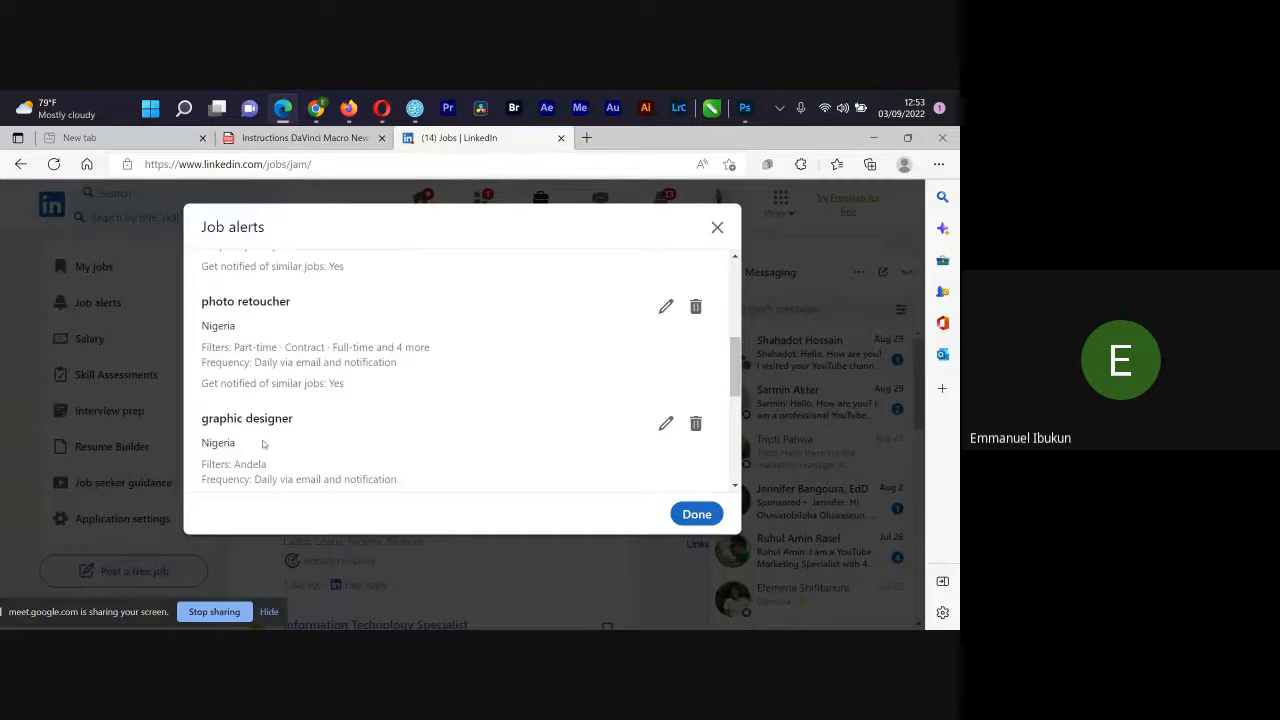
pyautogui.scroll(1, 264, 343)
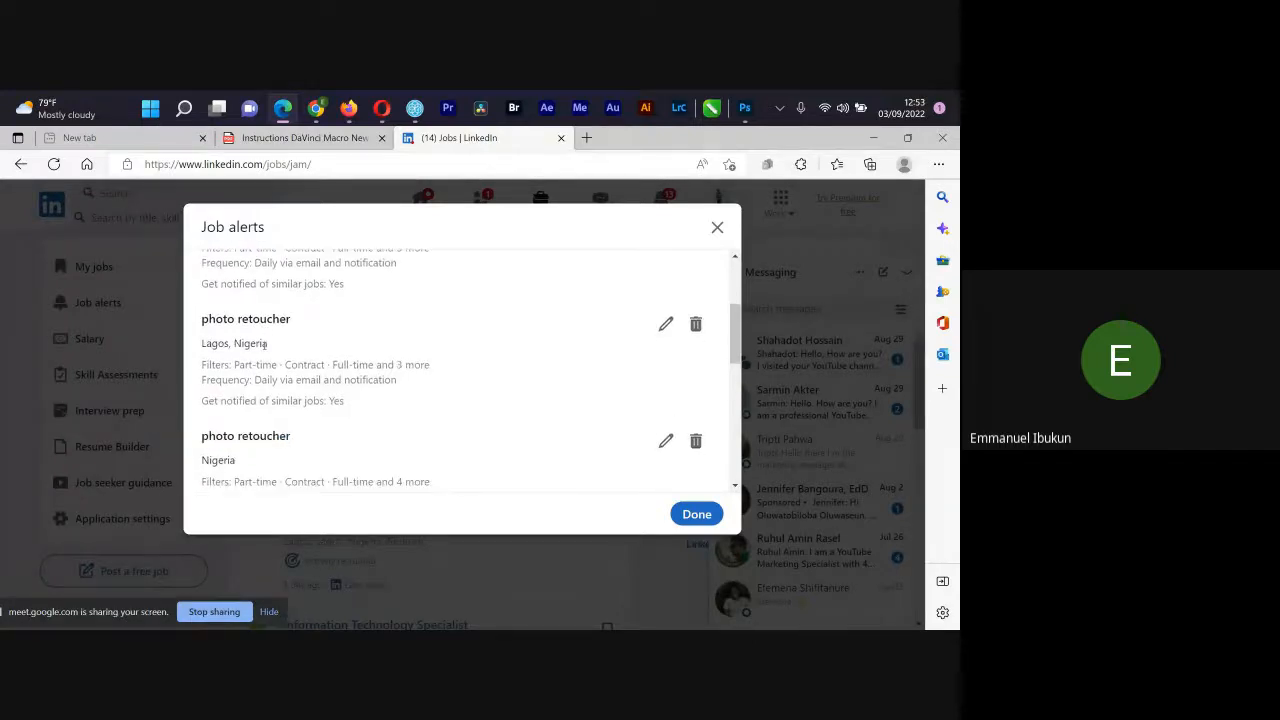
pyautogui.scroll(3, 264, 343)
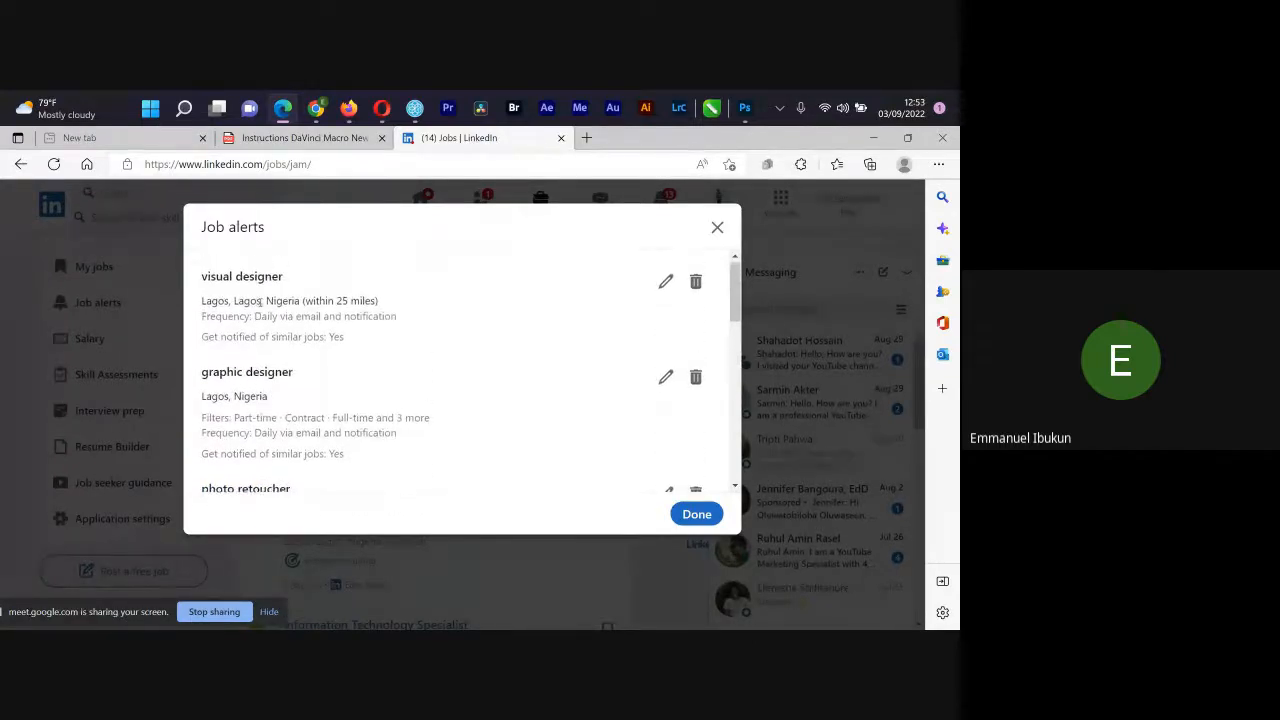
# Step: Close the job alerts and look through the recommended design jobs on the Jobs page
pyautogui.click(697, 514)
pyautogui.scroll(-10, 284, 398)
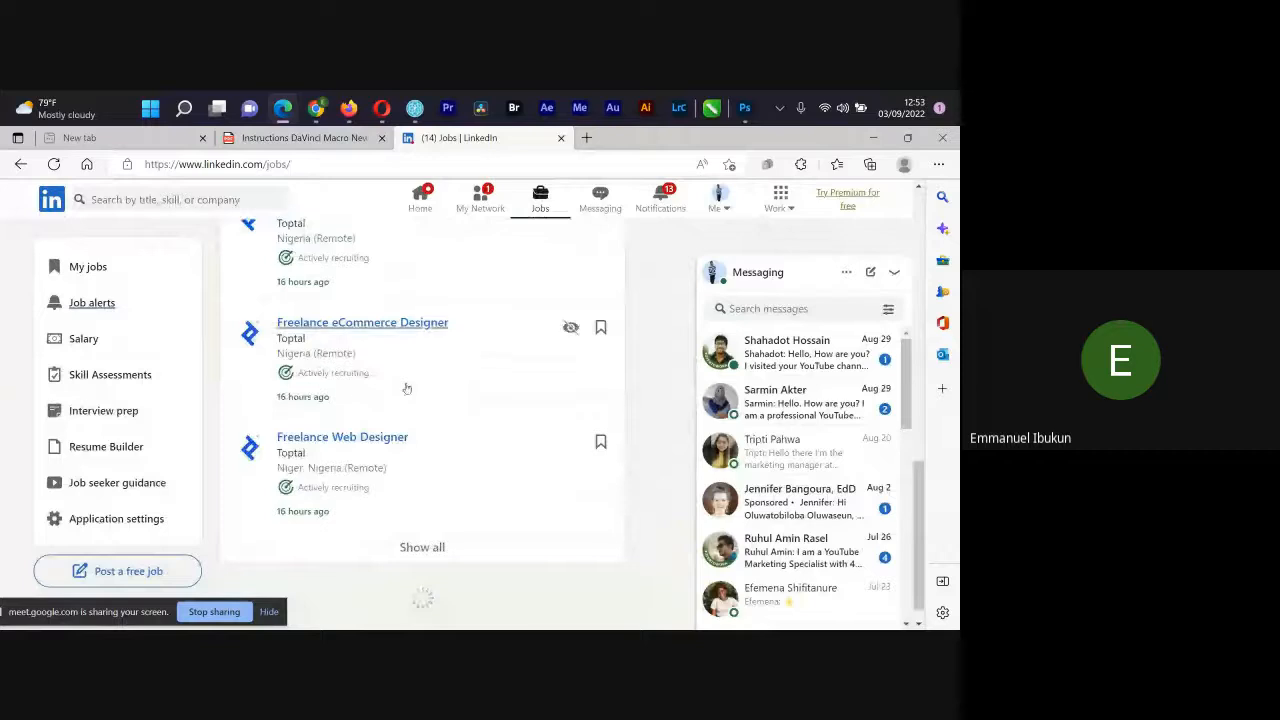
pyautogui.scroll(-3, 406, 387)
pyautogui.scroll(-3, 375, 486)
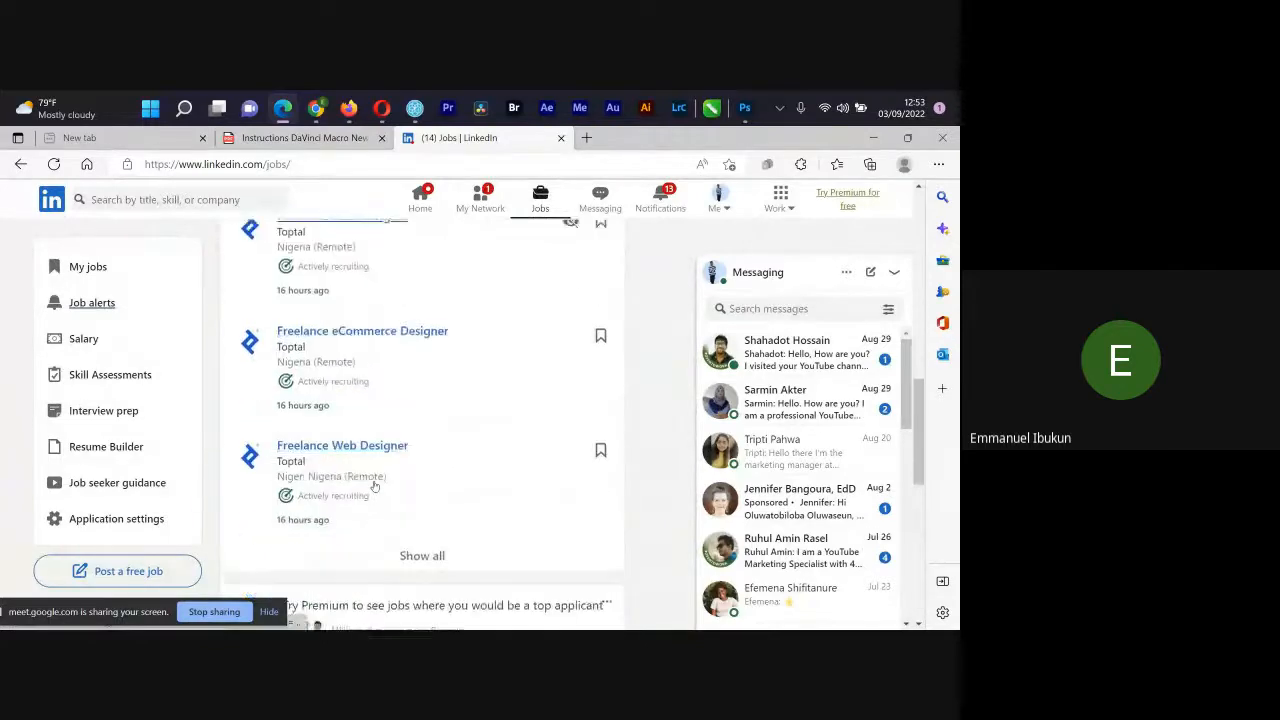
# Step: Open Toptal's Freelance eCommerce Designer posting, read its description and requirements, and return to the Jobs page
pyautogui.click(350, 323)
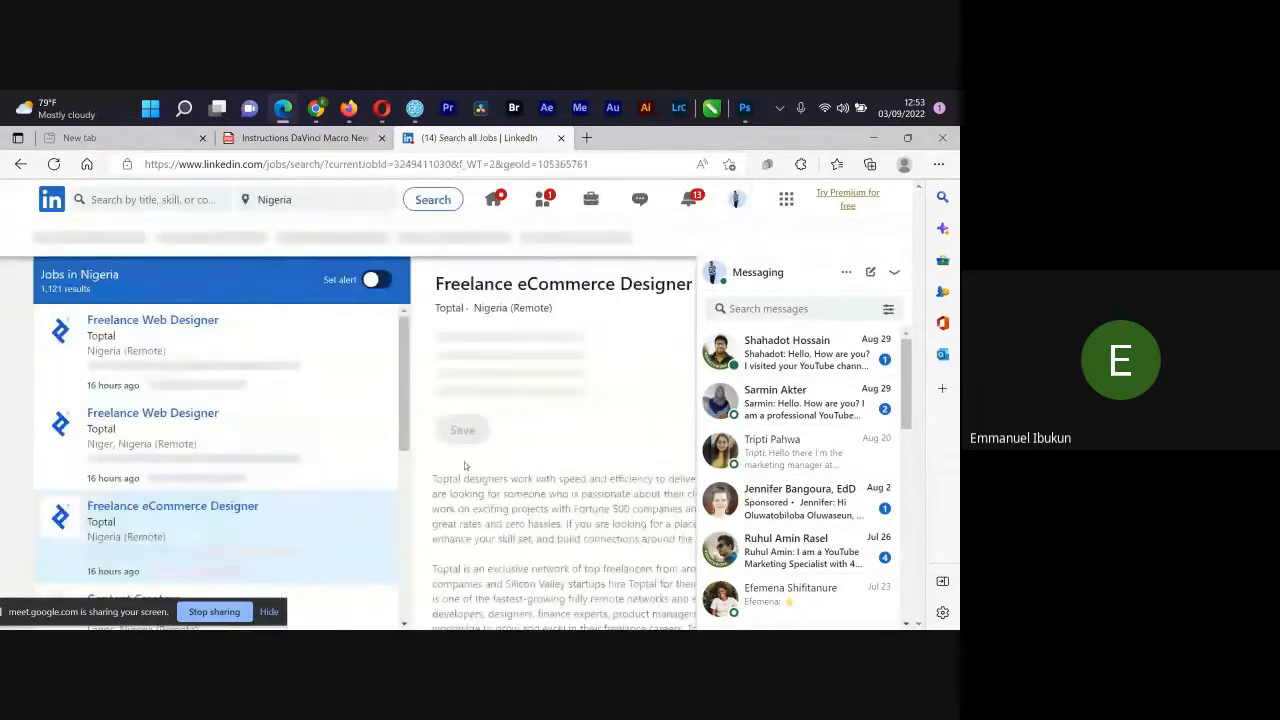
pyautogui.scroll(-5, 614, 460)
pyautogui.scroll(-8, 613, 462)
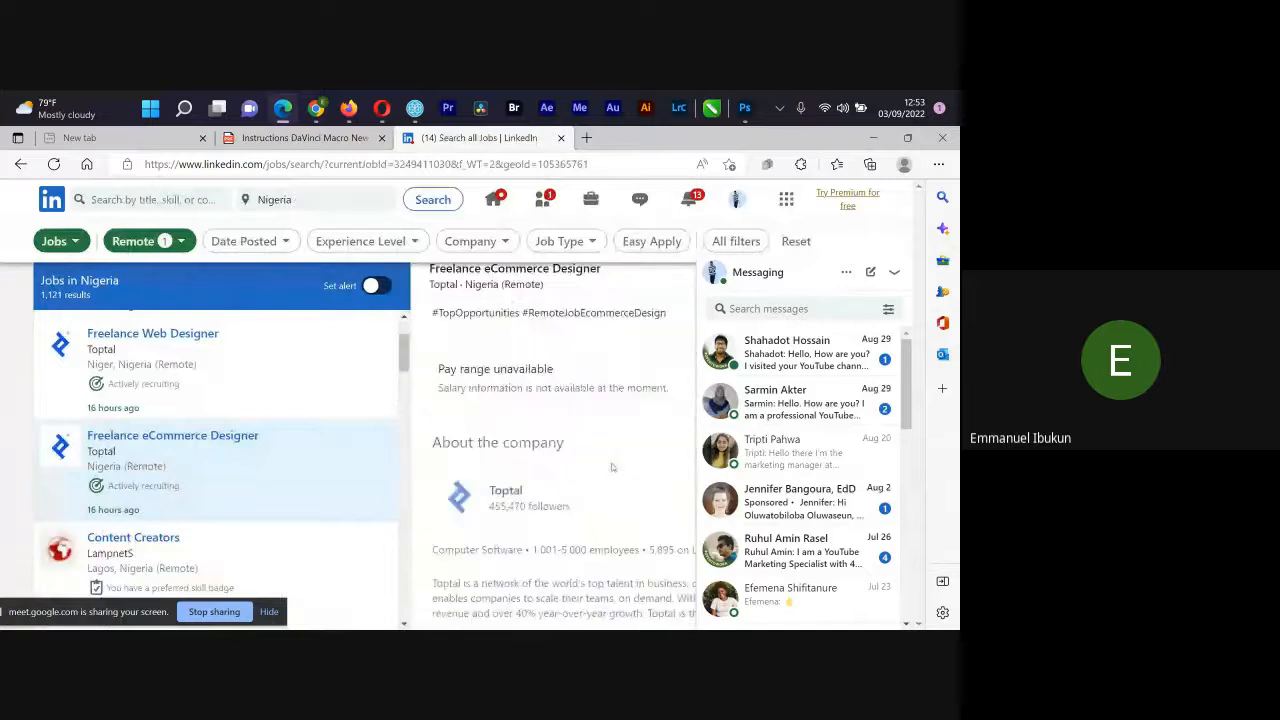
pyautogui.scroll(10, 611, 462)
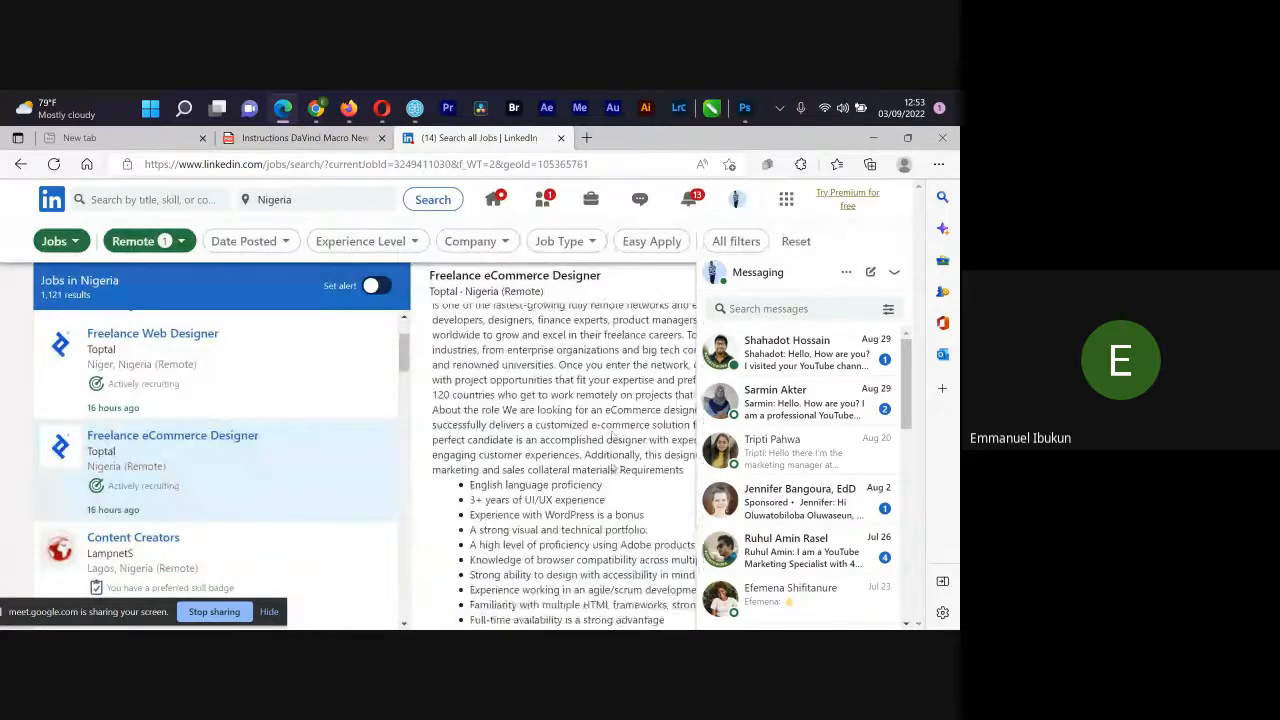
pyautogui.scroll(3, 613, 465)
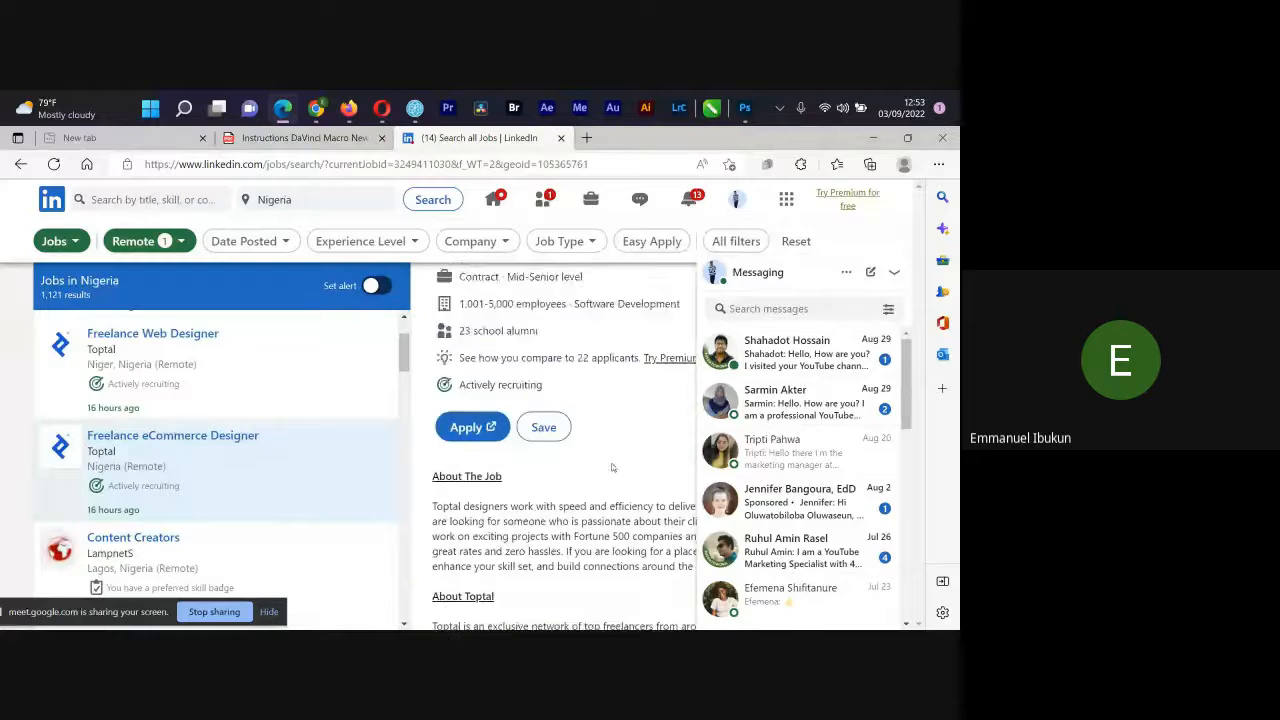
pyautogui.click(20, 164)
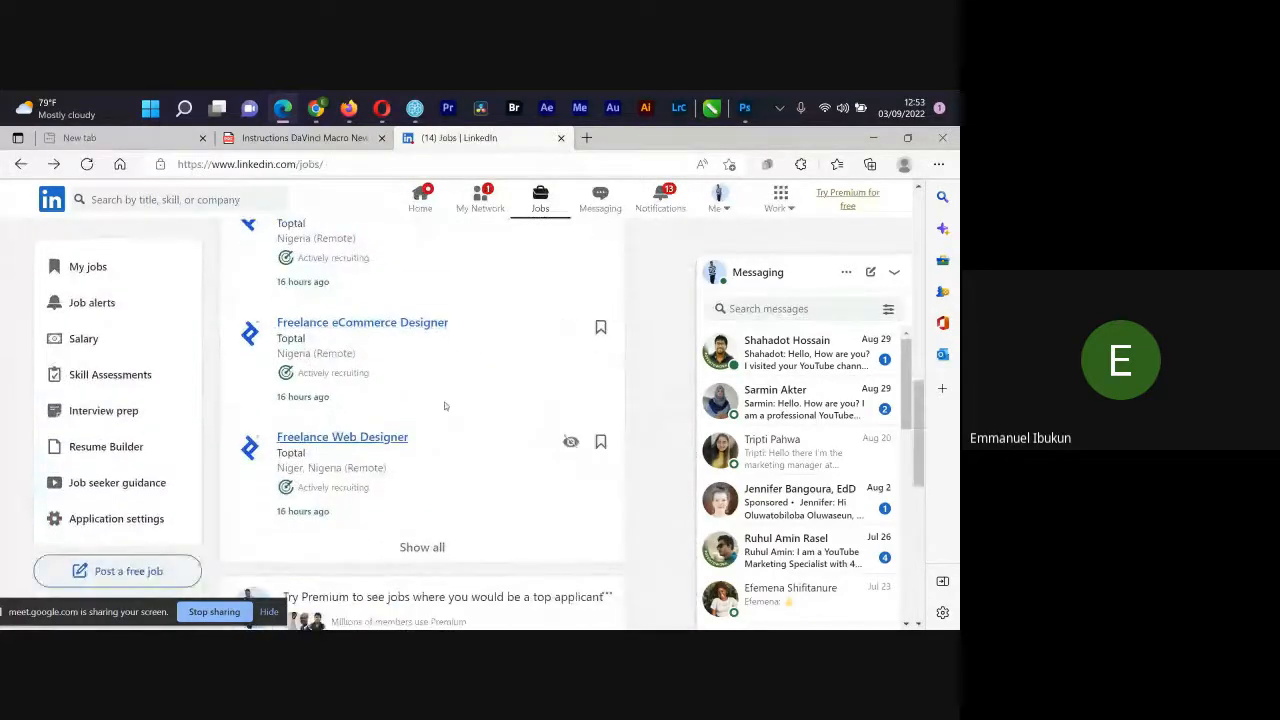
# Step: Minimize Edge, switch to Photoshop, and start a quick export of the Artboard 14.png portrait as PNG
pyautogui.click(872, 140)
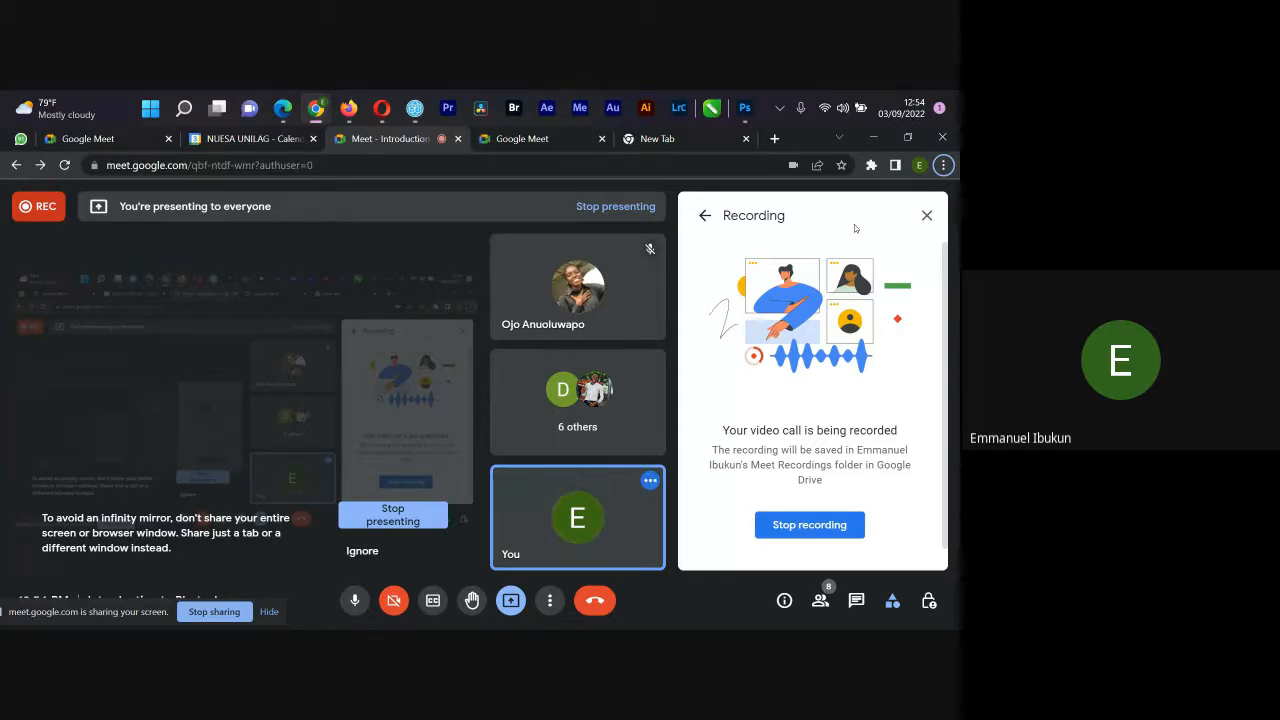
pyautogui.click(744, 107)
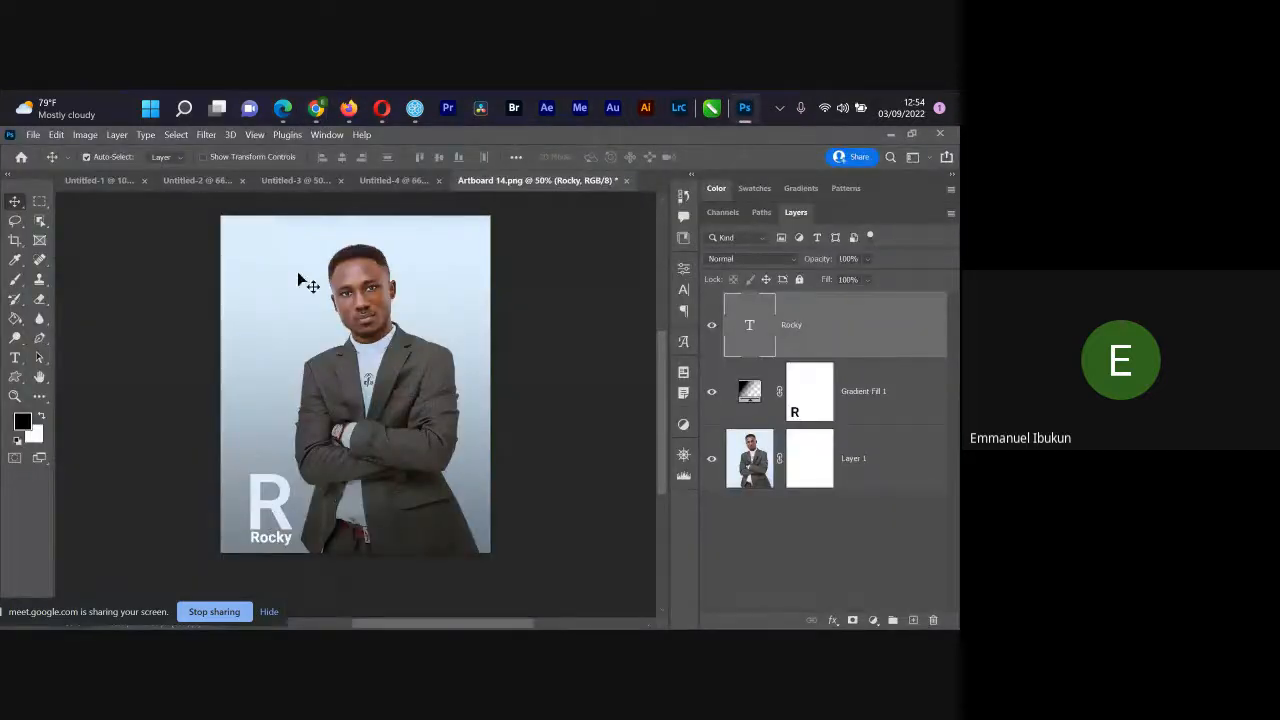
pyautogui.click(33, 134)
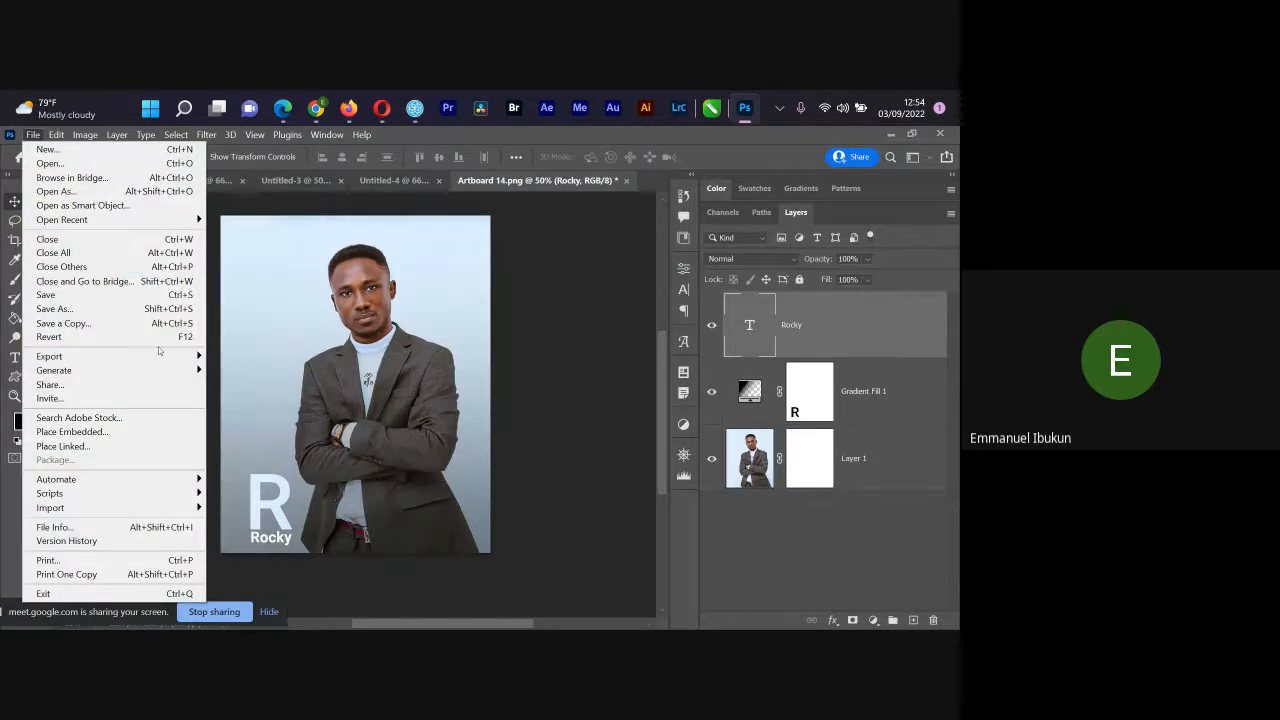
pyautogui.moveTo(163, 358)
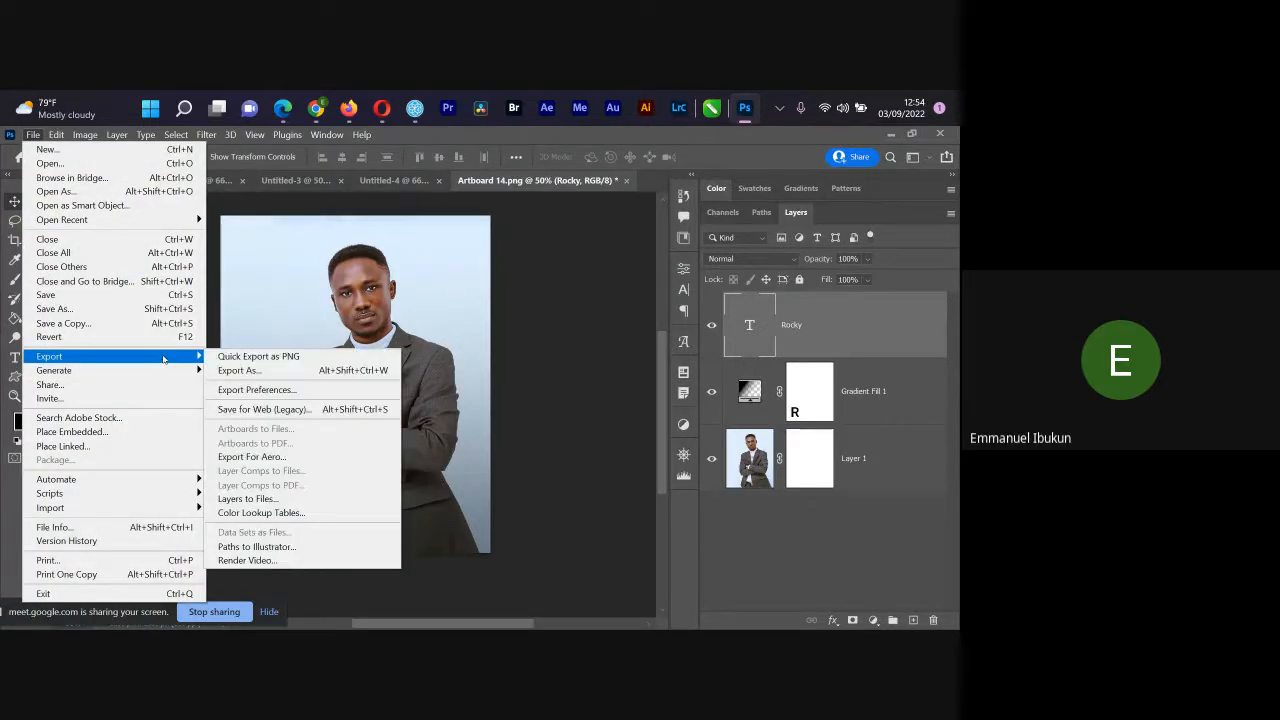
pyautogui.click(277, 362)
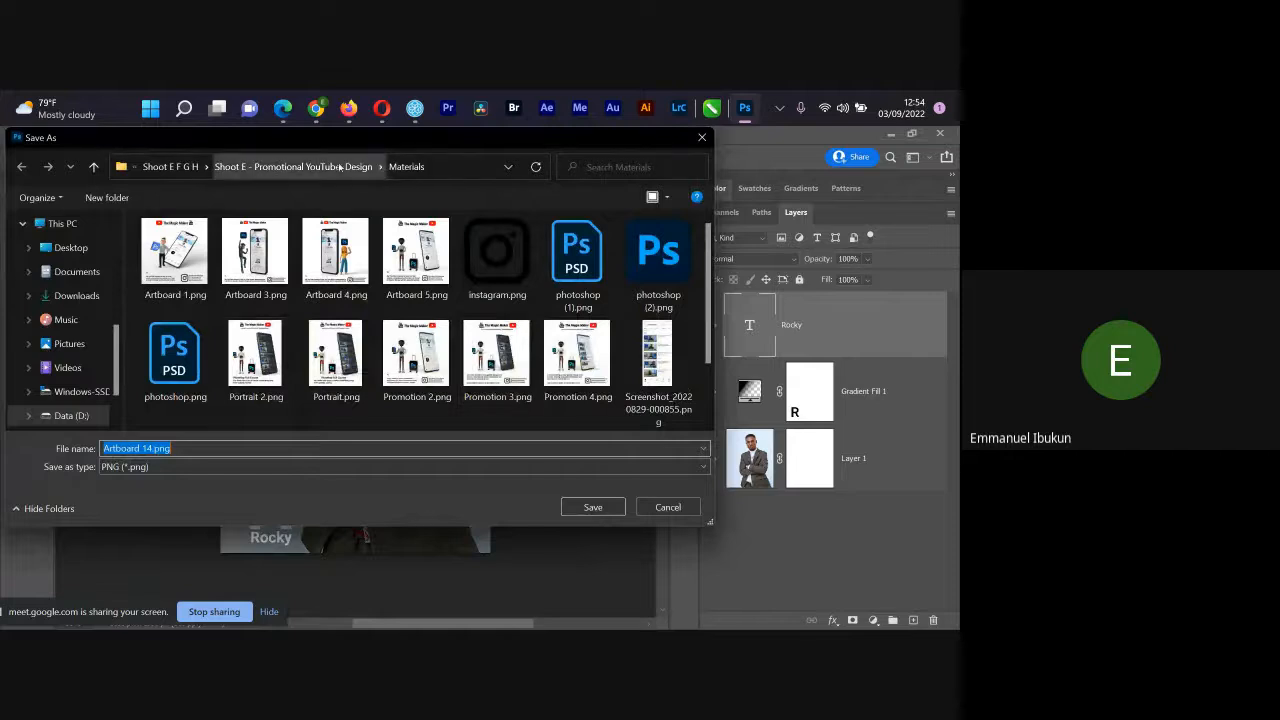
# Step: Browse to the Opera Download folder on Data (D:), and create and open a folder named "Empower- Intro Ps" there
pyautogui.click(305, 166)
pyautogui.click(170, 166)
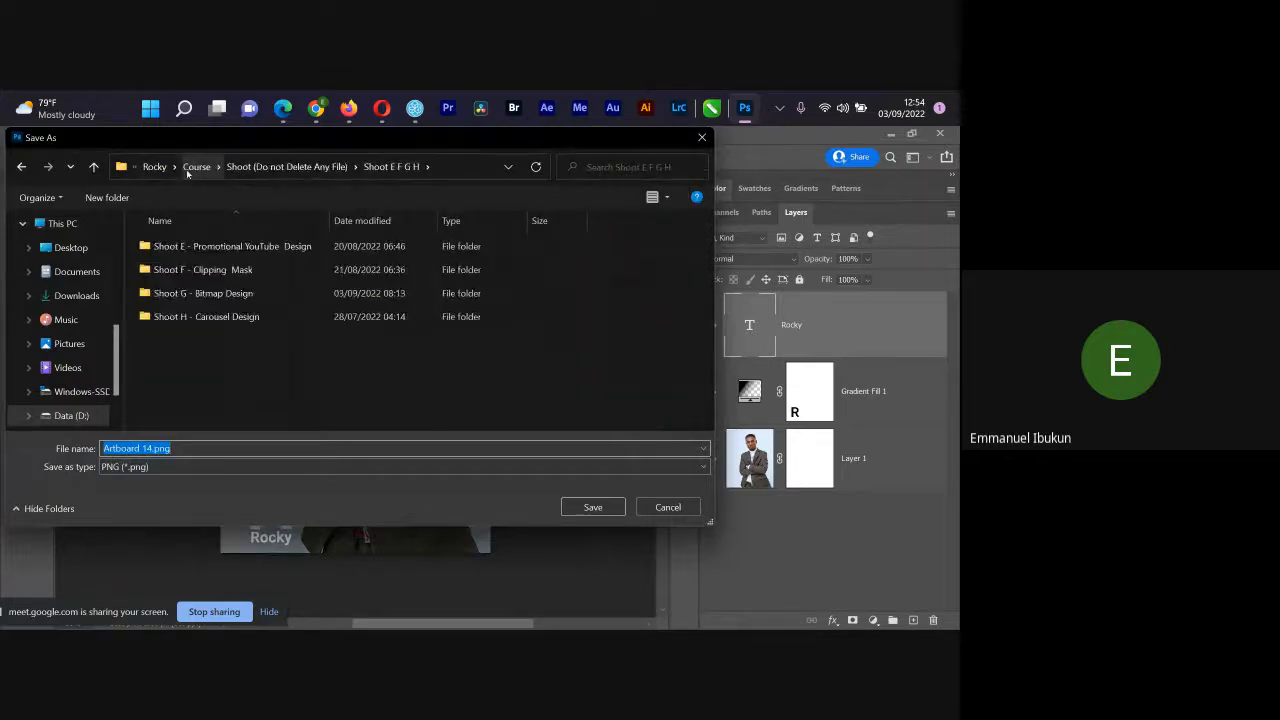
pyautogui.click(190, 166)
pyautogui.click(272, 166)
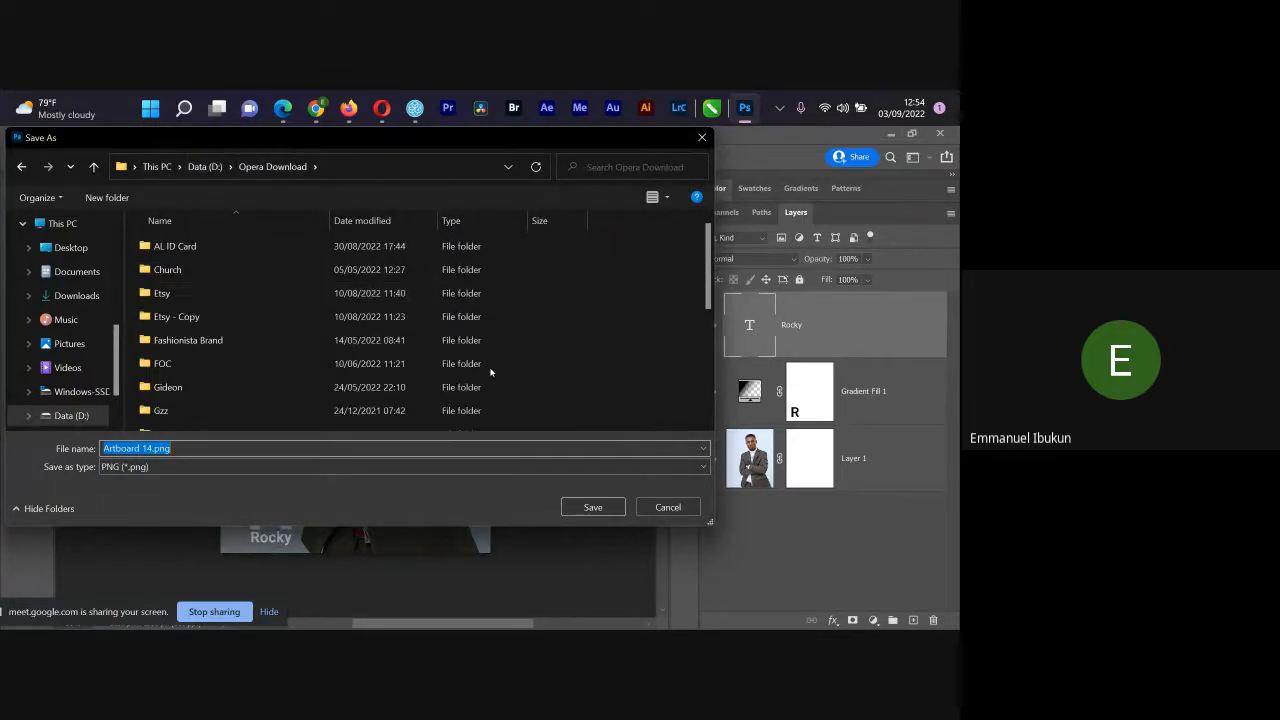
pyautogui.hotkey('ctrl', 'shift', 'n')
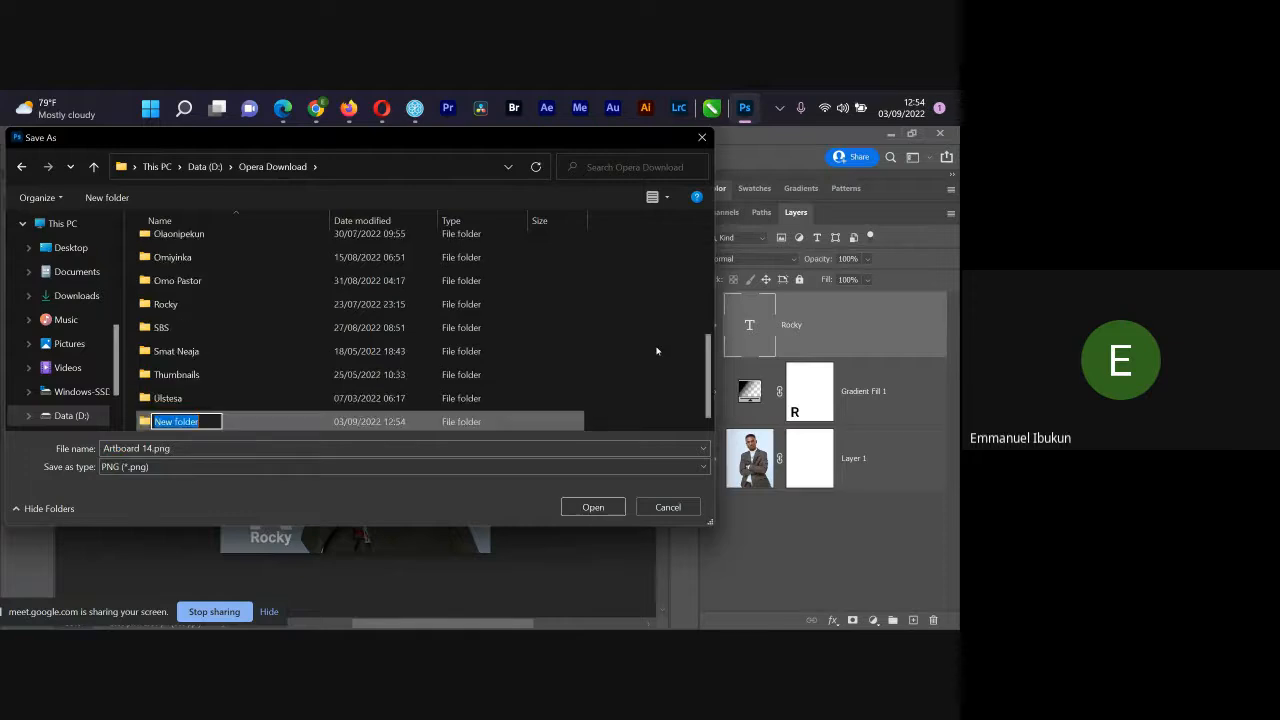
pyautogui.write('Empow')
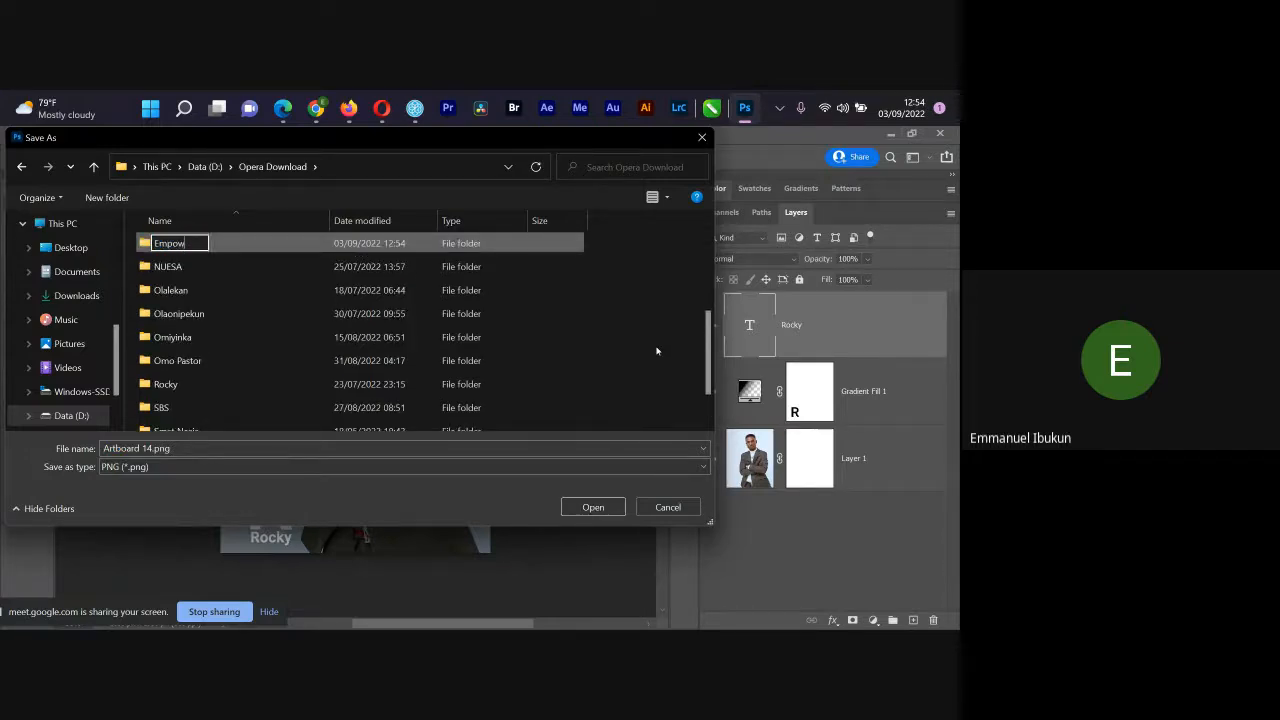
pyautogui.write('er- Intro P')
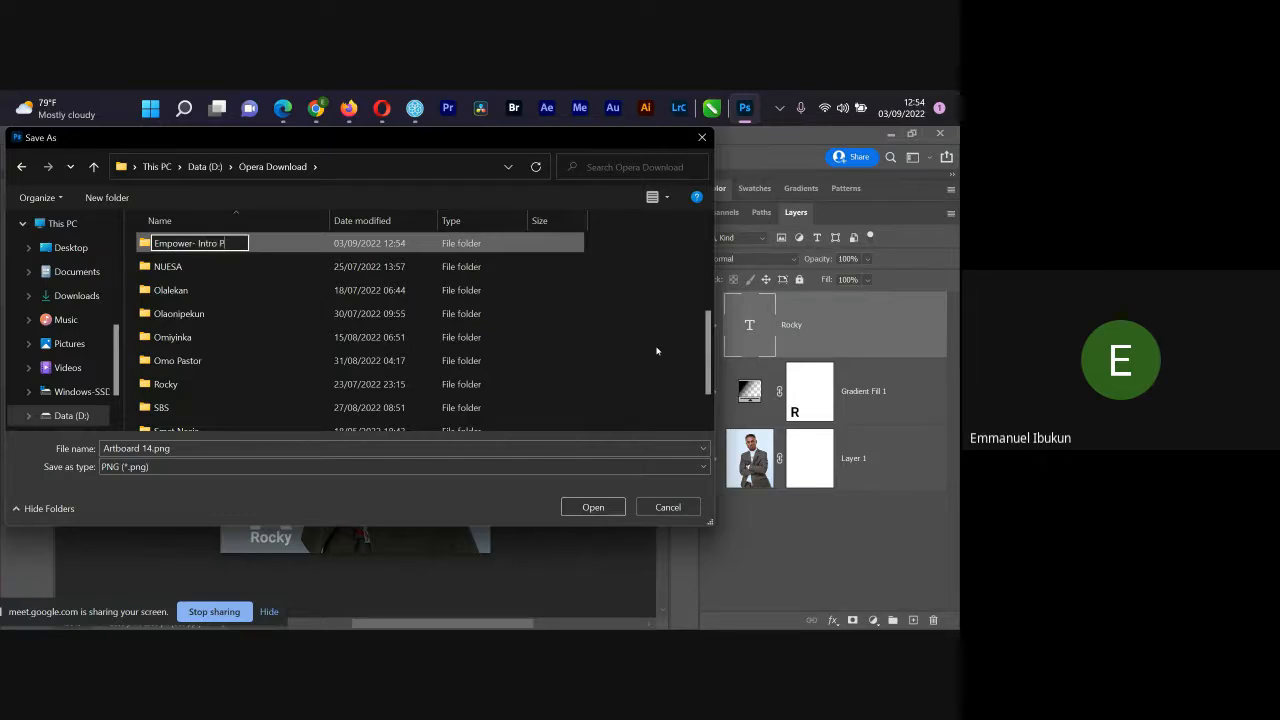
pyautogui.press('Return')
pyautogui.press('Return')
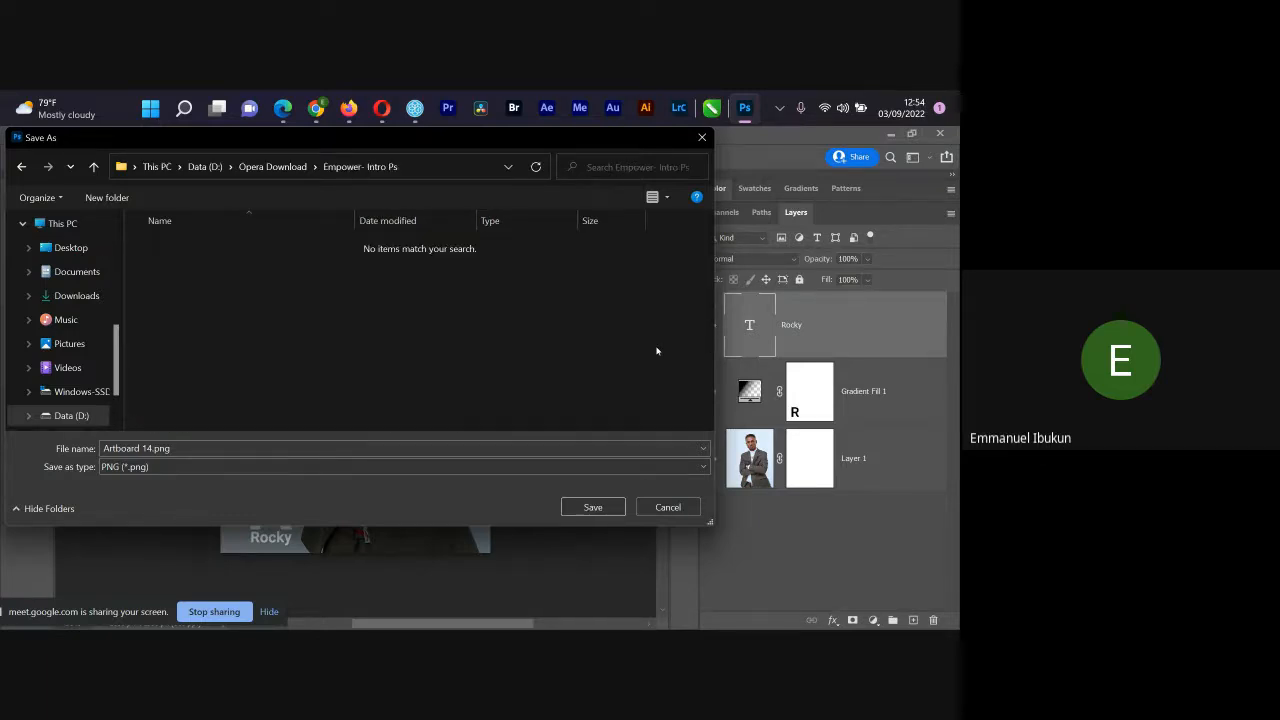
# Step: Create a subfolder named "Class 001" inside "Empower- Intro Ps" and open it
pyautogui.hotkey('ctrl', 'shift', 'n')
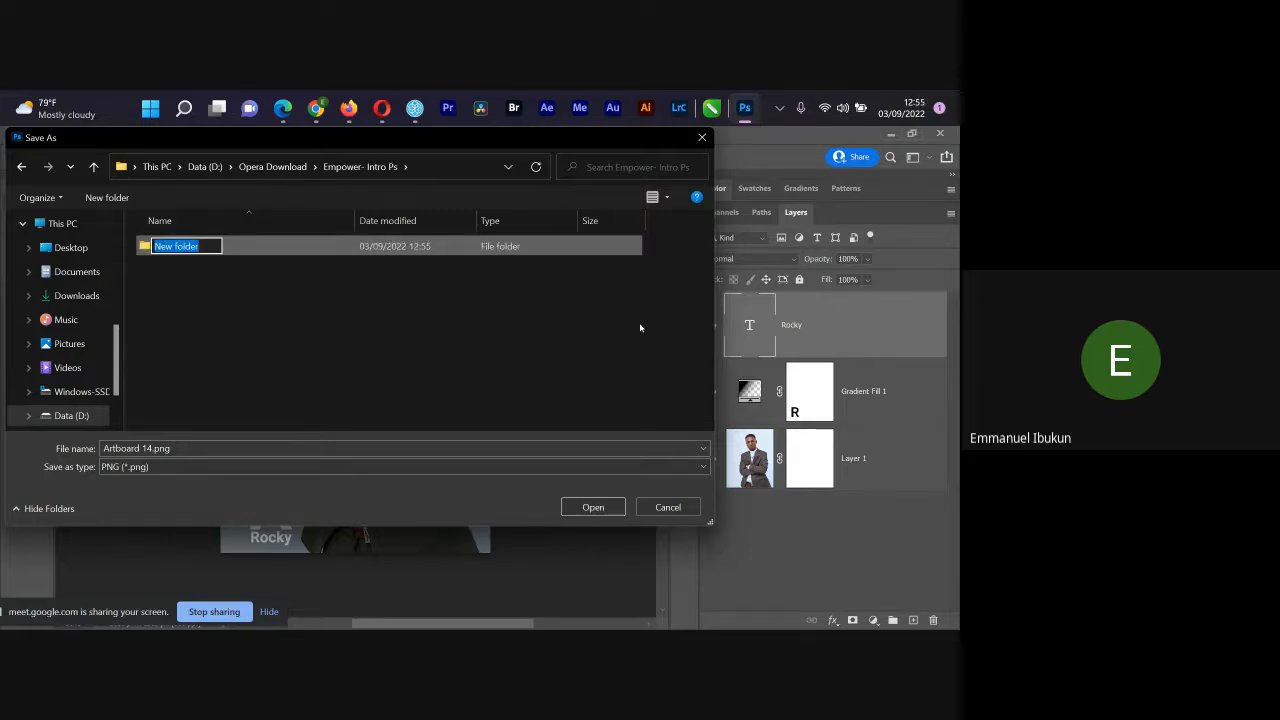
pyautogui.write('Class 001')
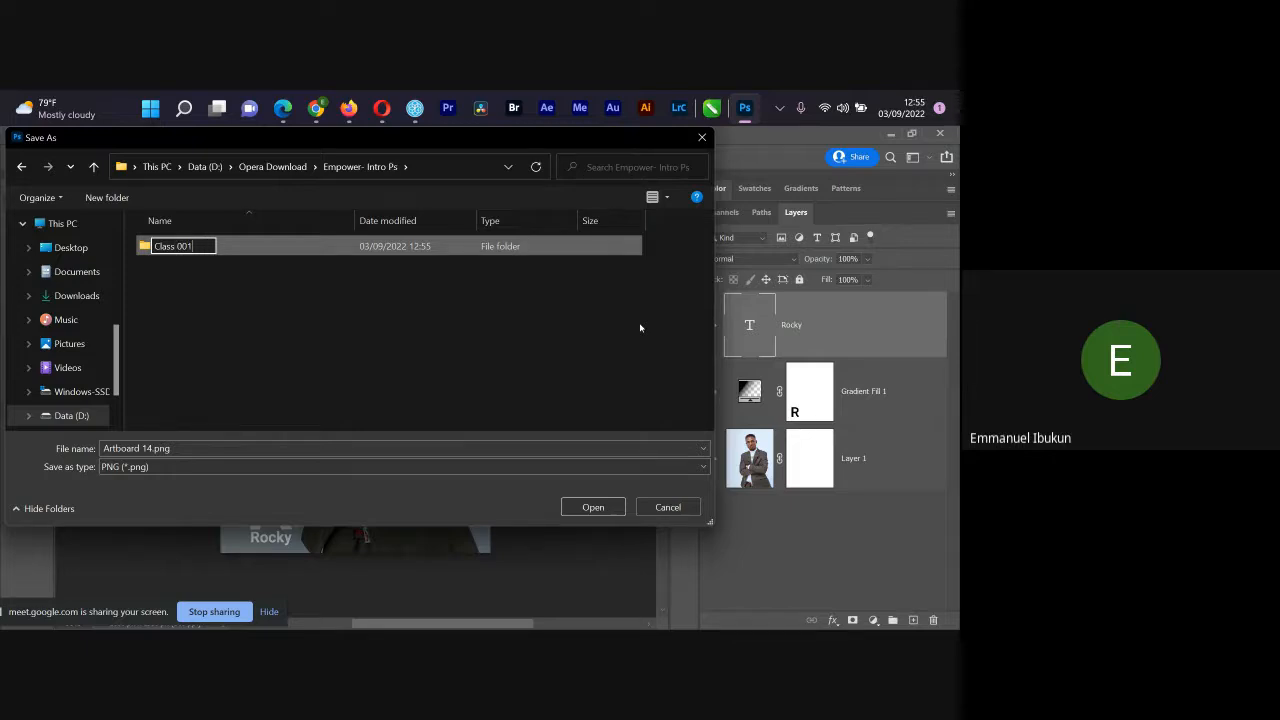
pyautogui.press('Return')
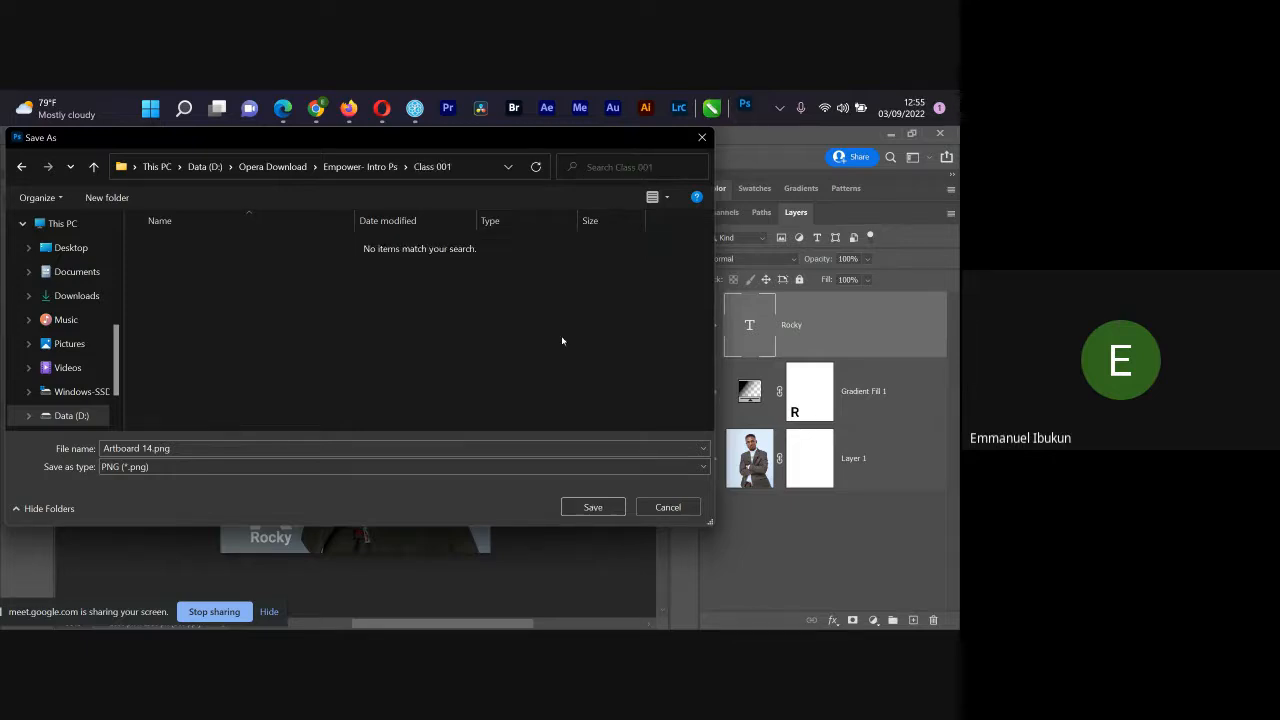
# Step: Name the PNG export "R for Rocky" and save it in the Class 001 folder
pyautogui.click(214, 449)
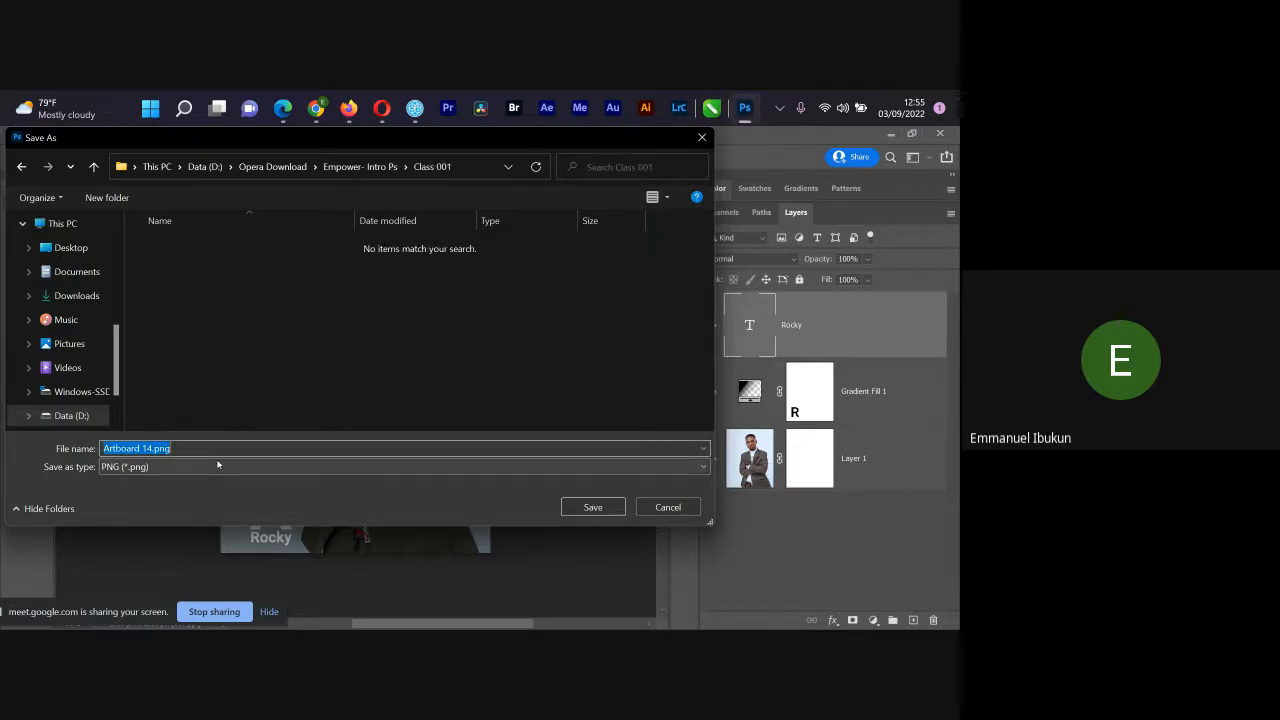
pyautogui.write('R for Rockyu')
pyautogui.press('BackSpace')
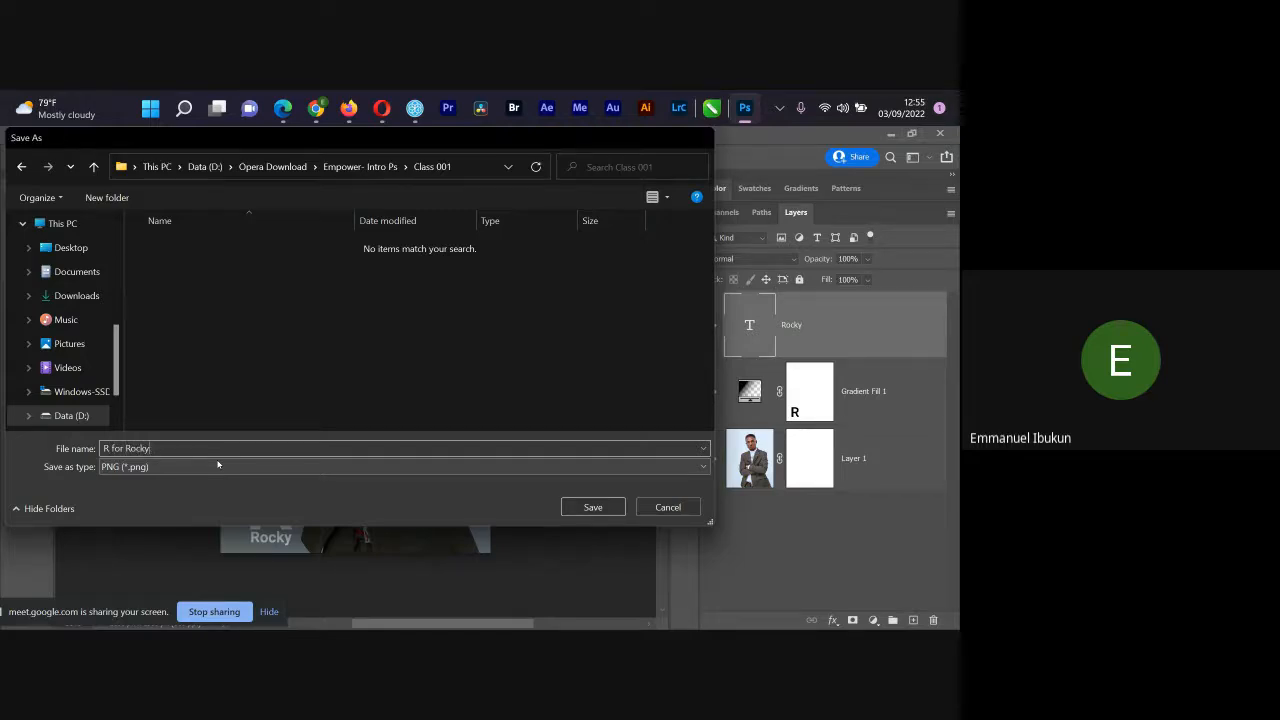
pyautogui.press('Return')
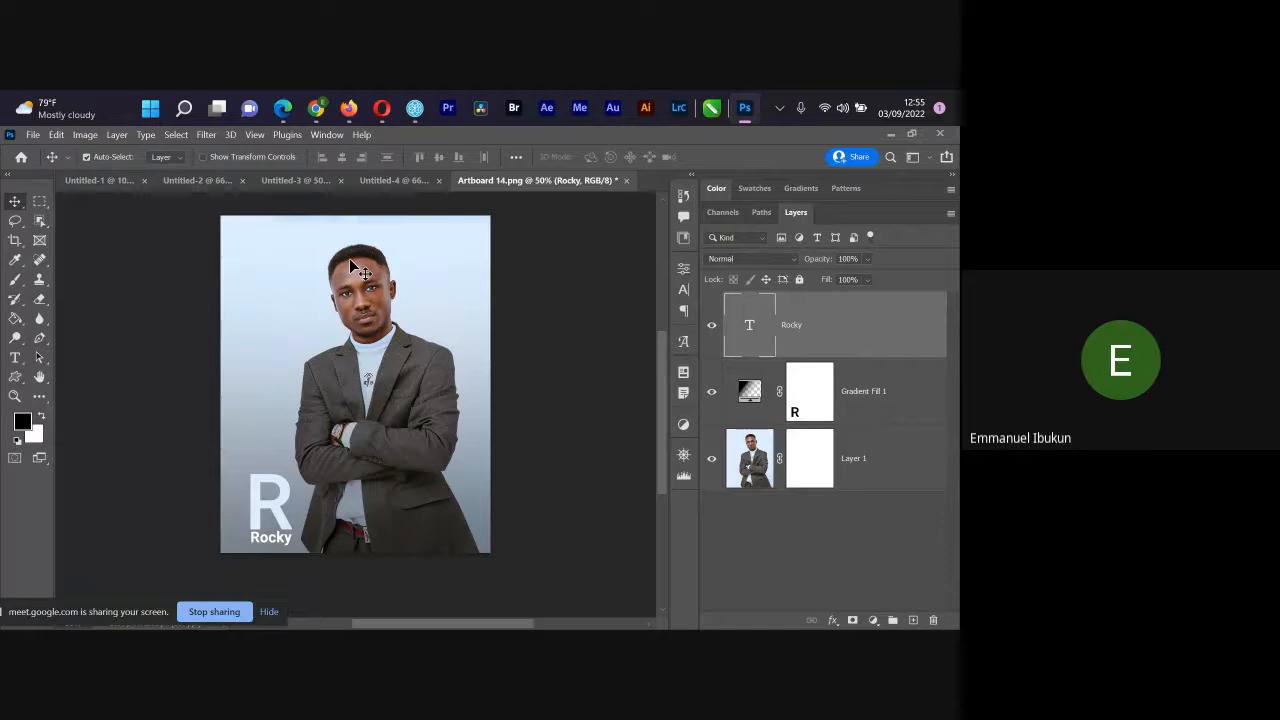
# Step: Start saving the document as a Photoshop file and browse to Class 001 inside Opera Download's "Empower- Intro Ps" folder
pyautogui.press('Down')
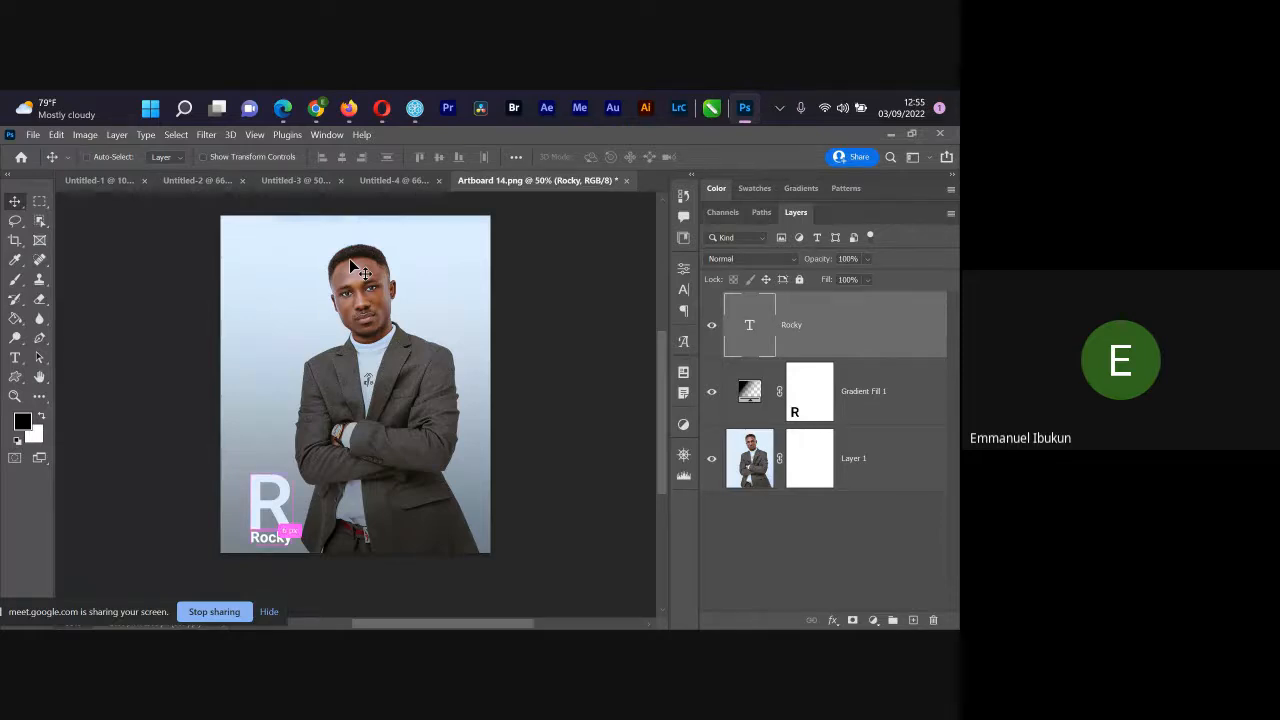
pyautogui.hotkey('ctrl', 'shift', 's')
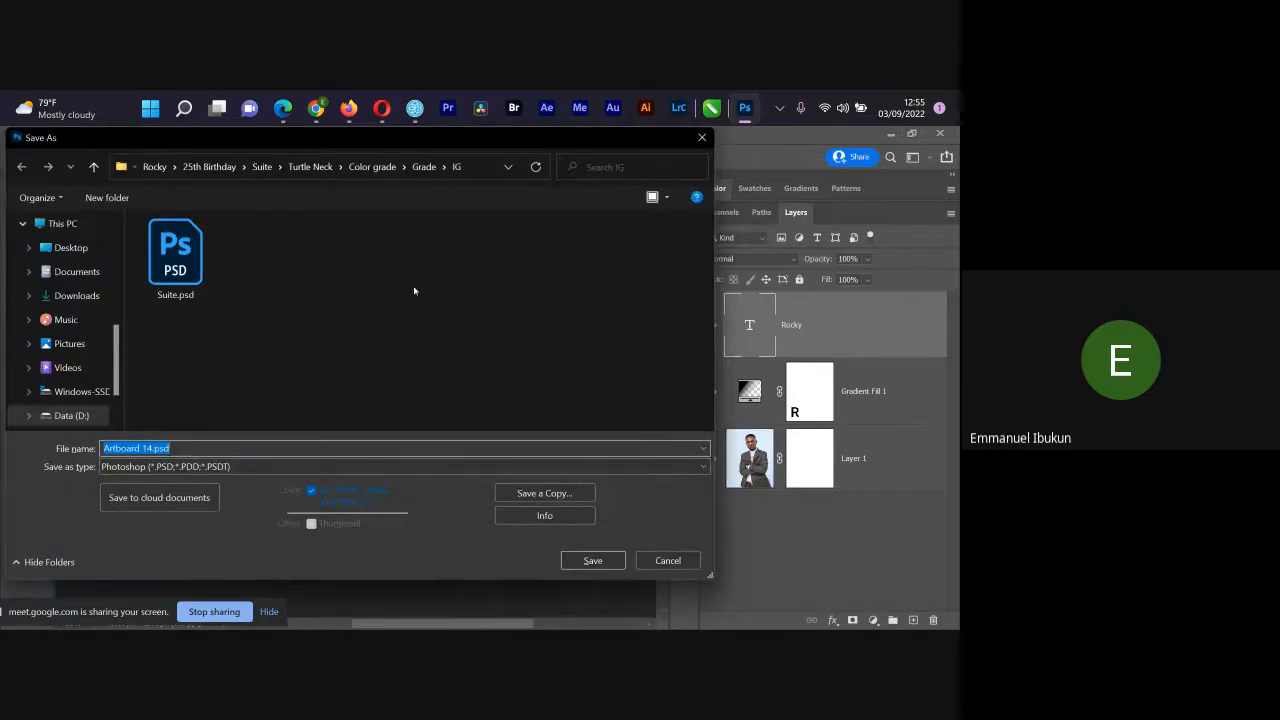
pyautogui.click(189, 167)
pyautogui.click(274, 169)
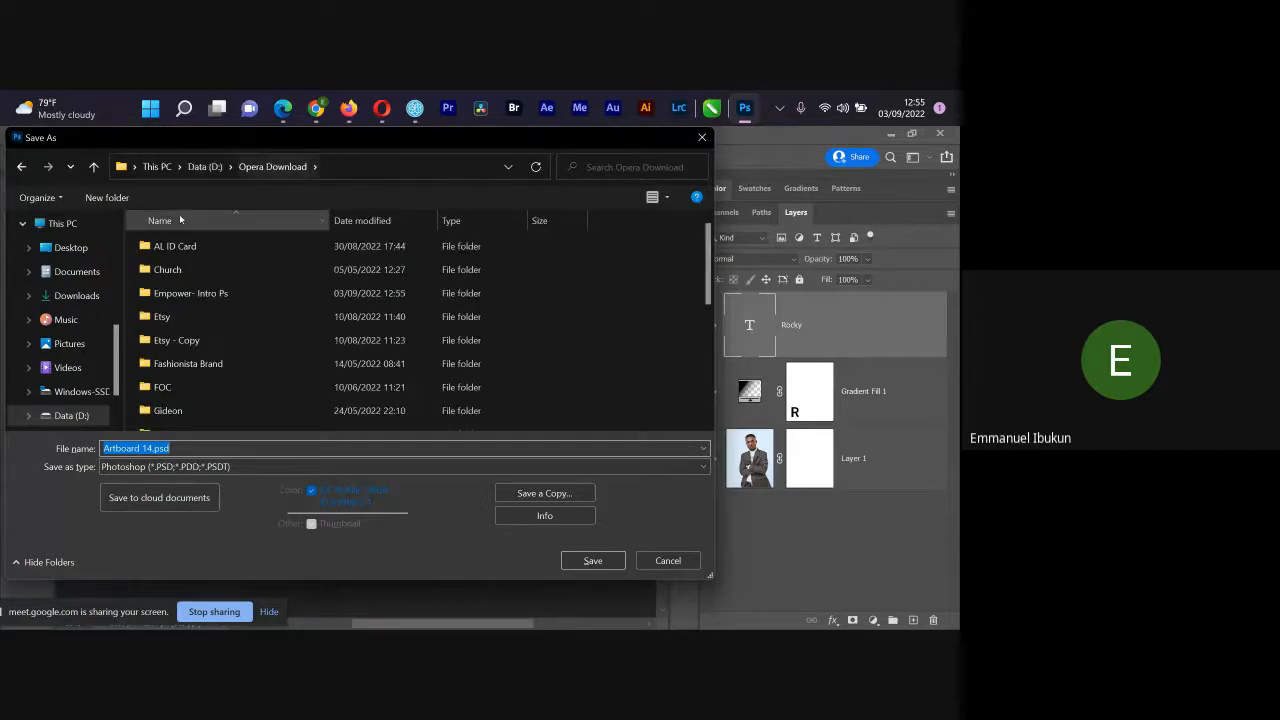
pyautogui.doubleClick(234, 293)
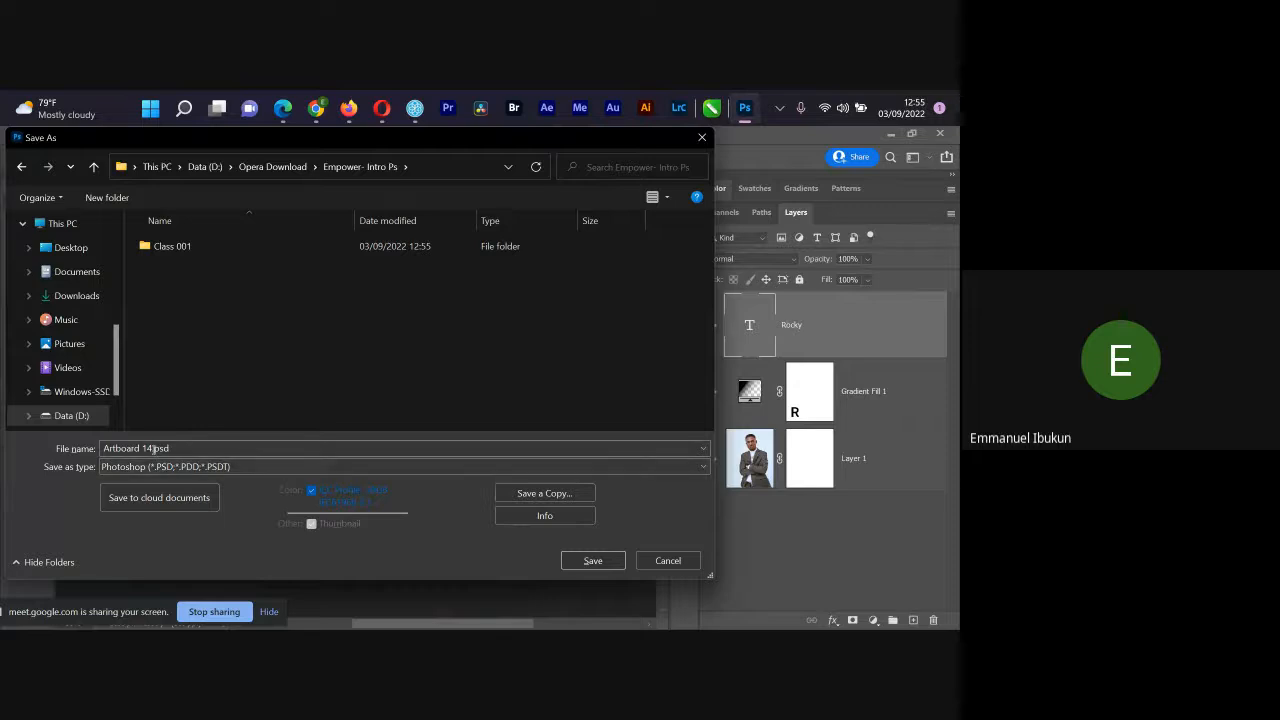
pyautogui.doubleClick(170, 250)
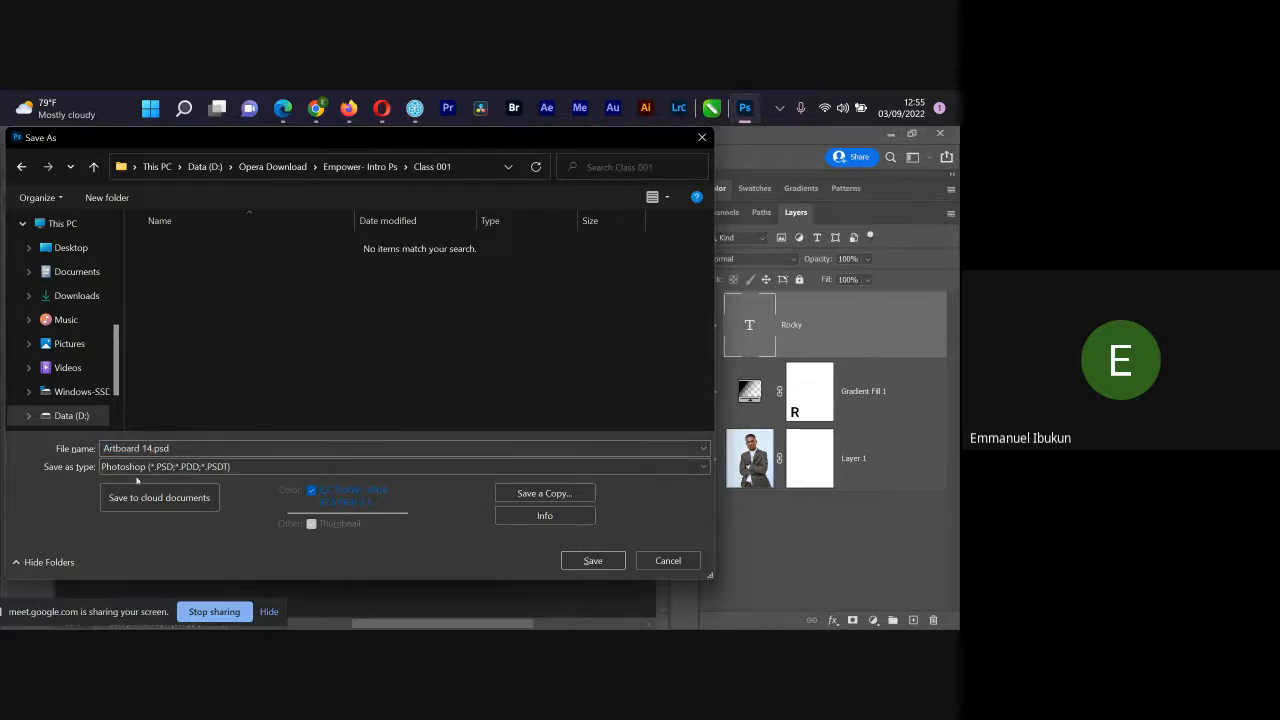
# Step: Name the Photoshop file "R for Rocky.psd", save it, and accept the format options
pyautogui.click(150, 448)
pyautogui.moveTo(152, 448); pyautogui.dragTo(96, 448)
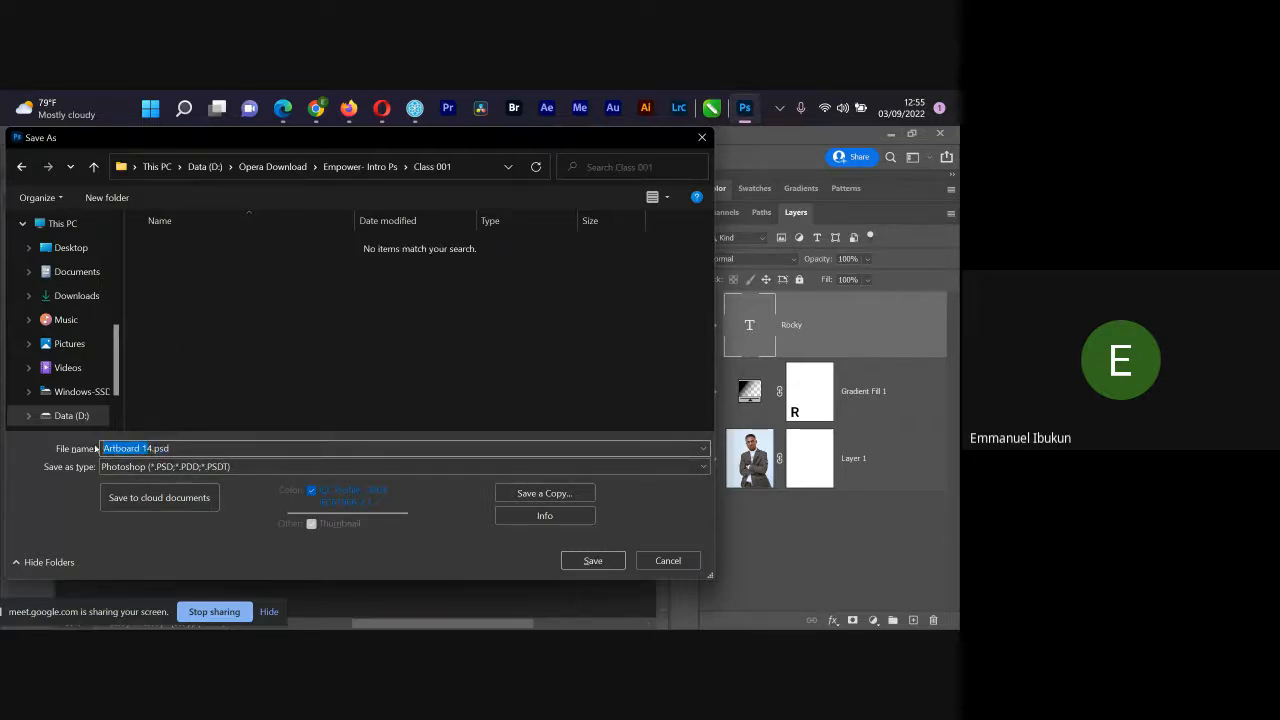
pyautogui.write('R for Ro')
pyautogui.press('Delete')
pyautogui.click(598, 560)
pyautogui.click(715, 270)
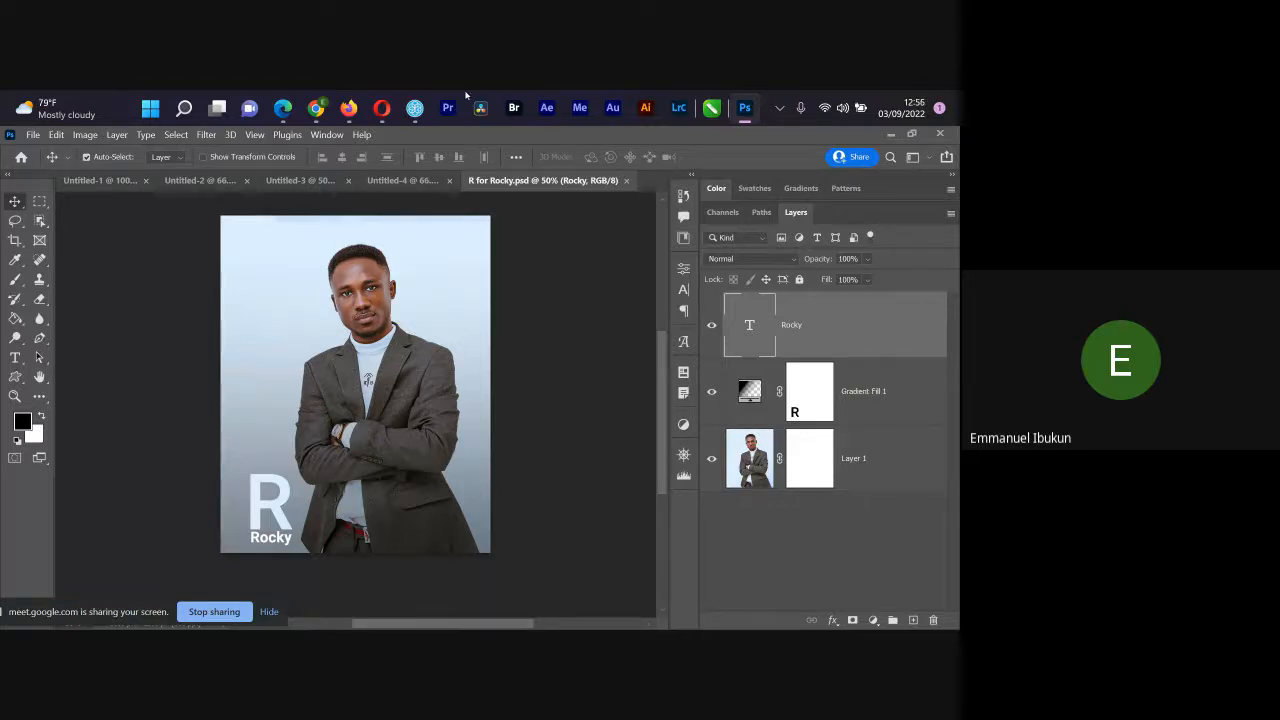
# Step: Switch to the IG window in File Explorer and open D:\Opera Download, then its "Empower- Intro Ps" and "Class 001" folders
pyautogui.hotkey('alt', 'Tab')
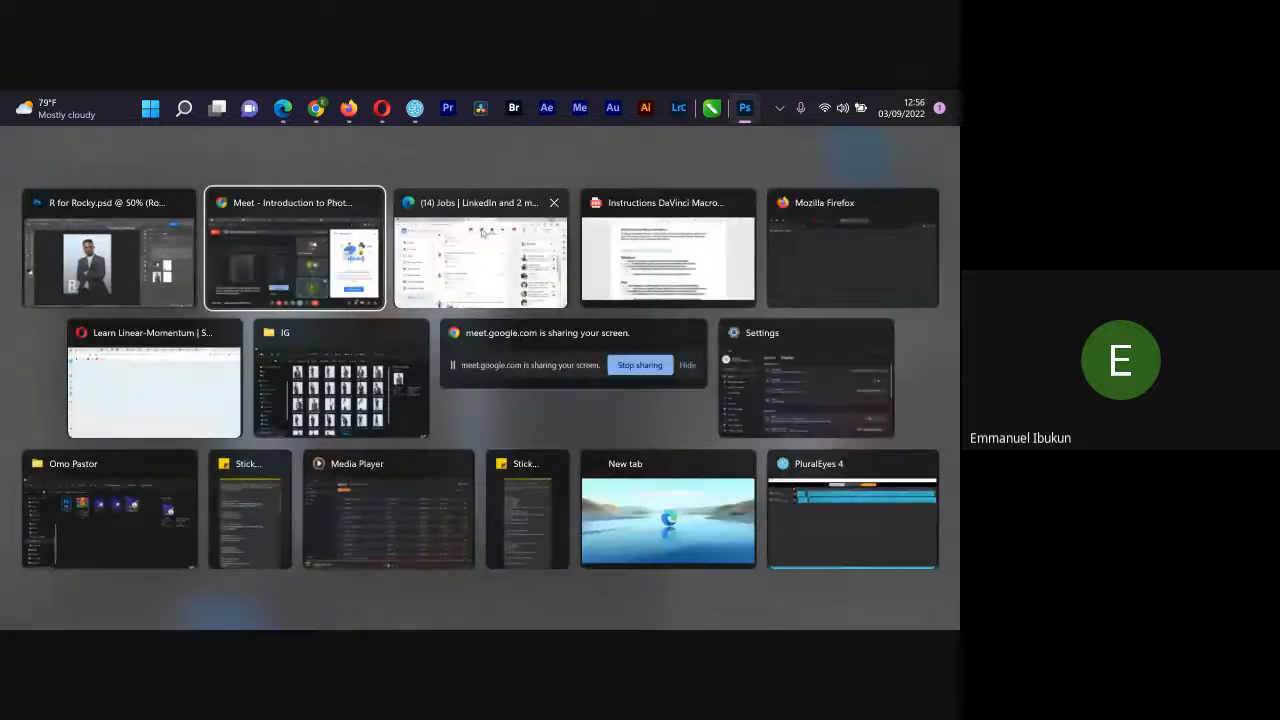
pyautogui.click(333, 394)
pyautogui.click(699, 203)
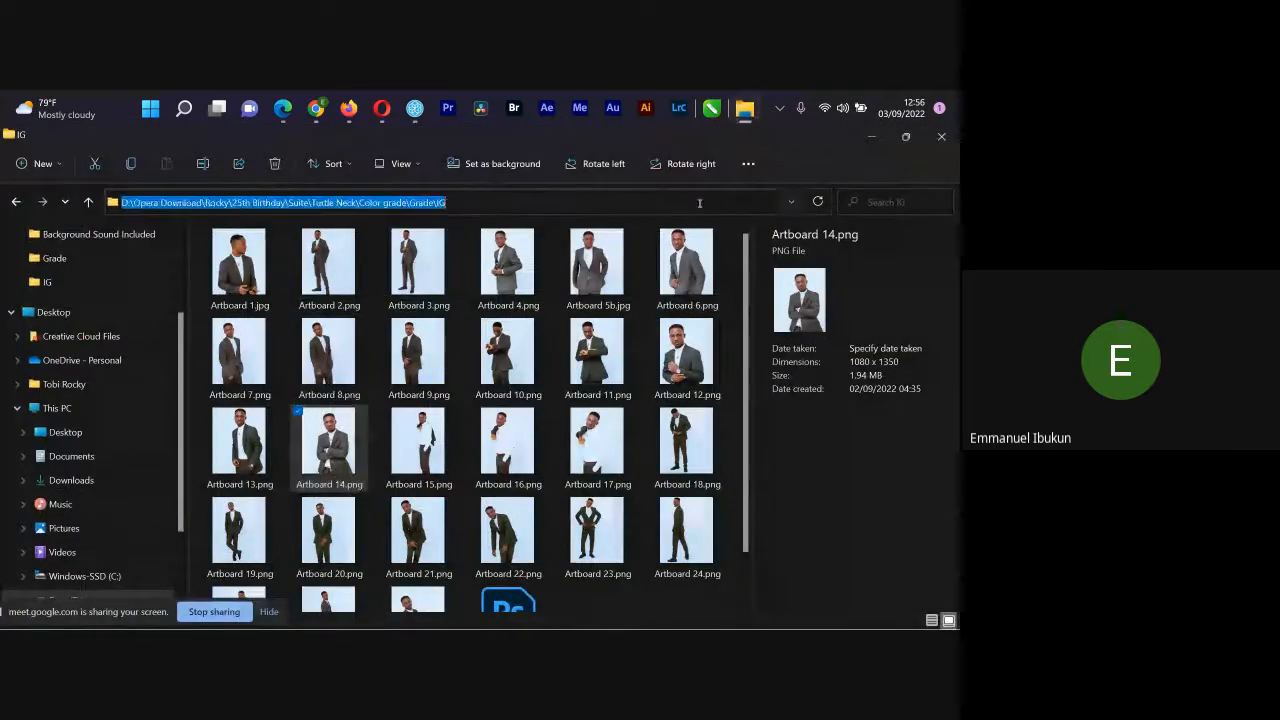
pyautogui.click(176, 202)
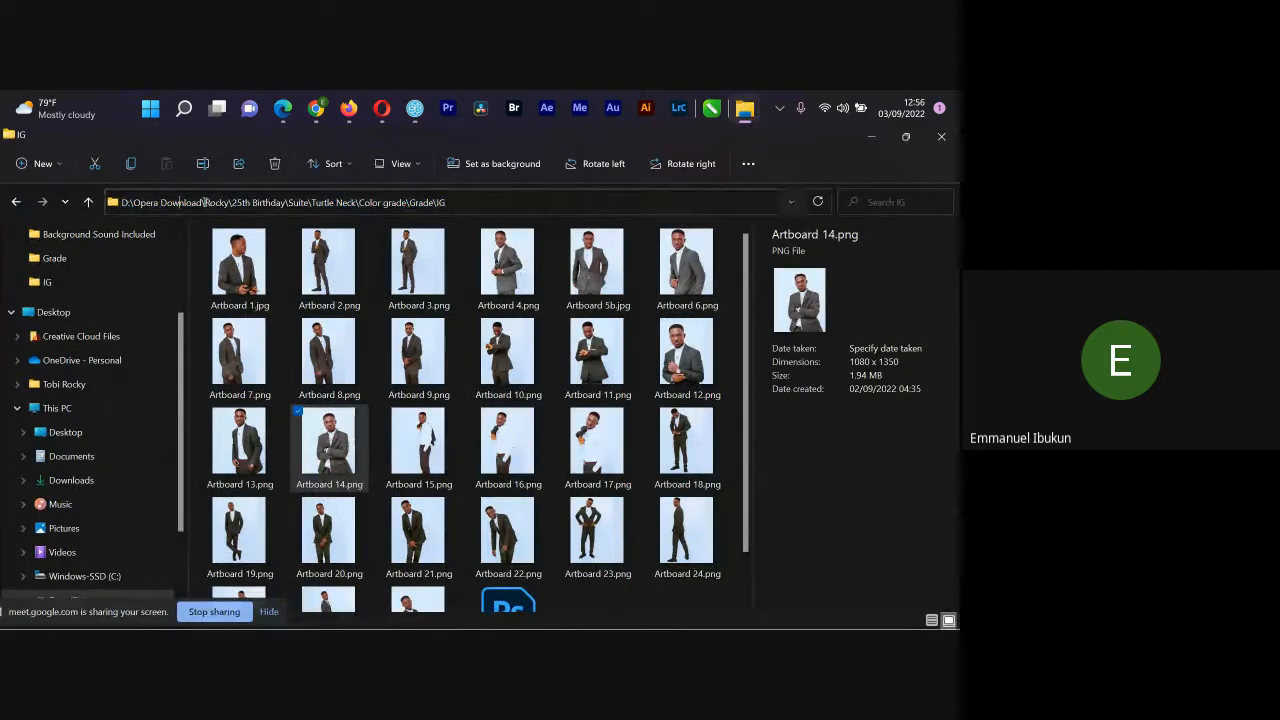
pyautogui.moveTo(203, 202); pyautogui.dragTo(448, 202)
pyautogui.press('BackSpace')
pyautogui.press('Return')
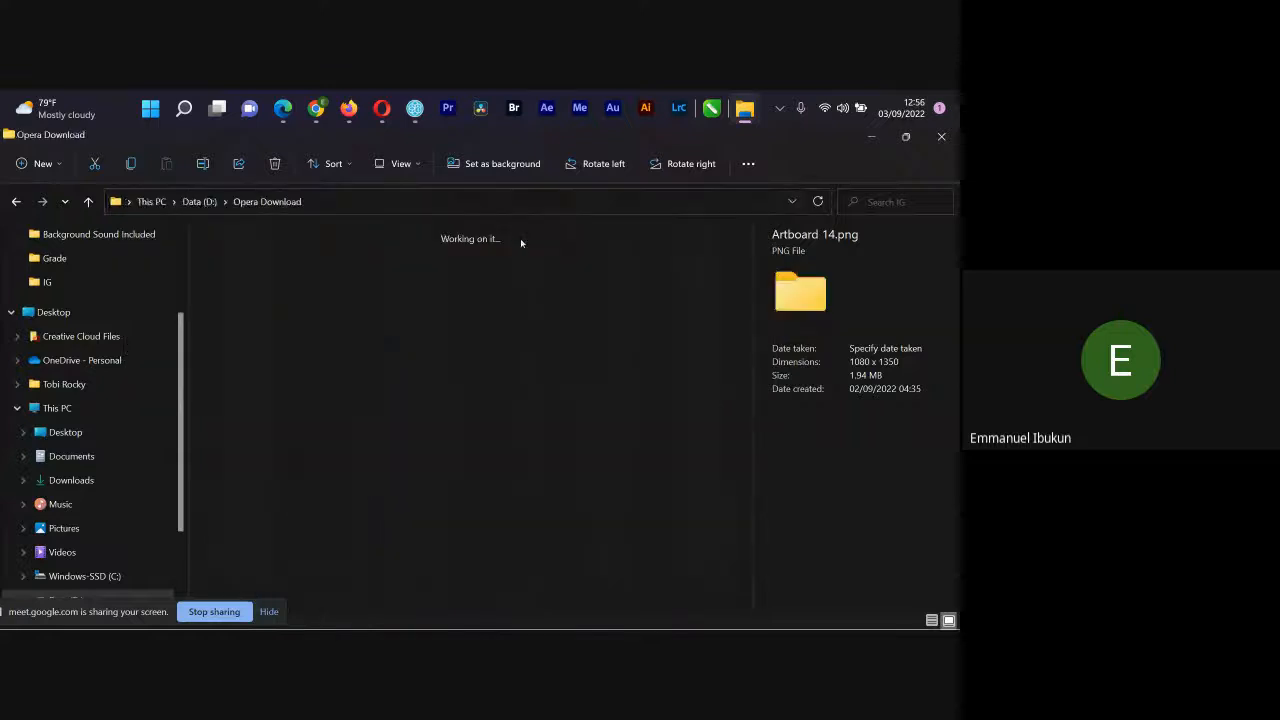
pyautogui.doubleClick(250, 270)
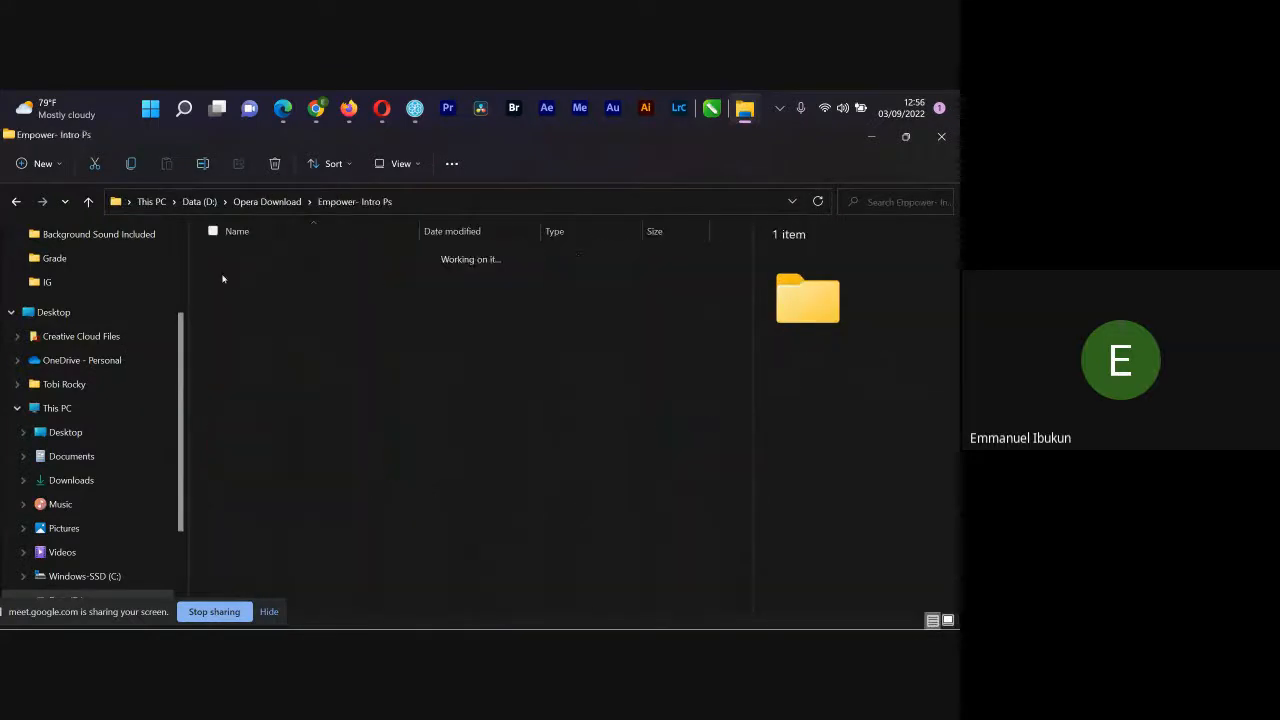
pyautogui.doubleClick(284, 262)
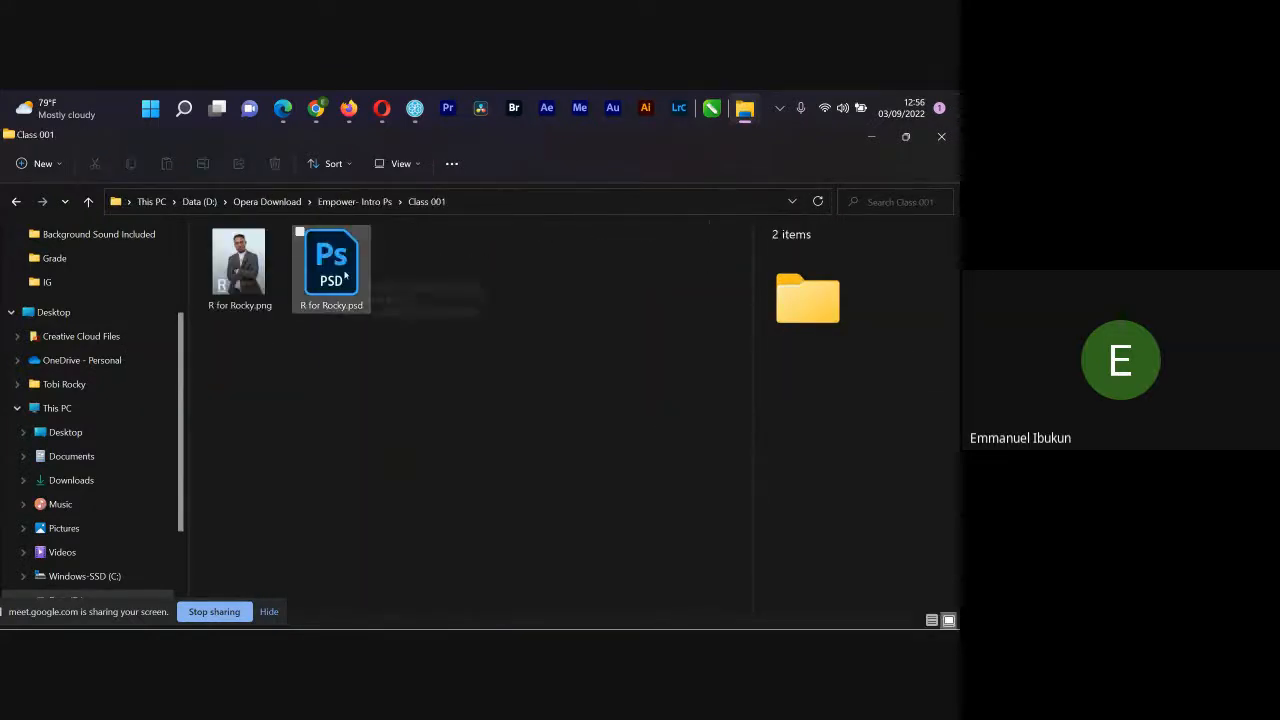
# Step: Check the saved R for Rocky.psd and view R for Rocky.png in the photo viewer, closing it when done
pyautogui.click(344, 273)
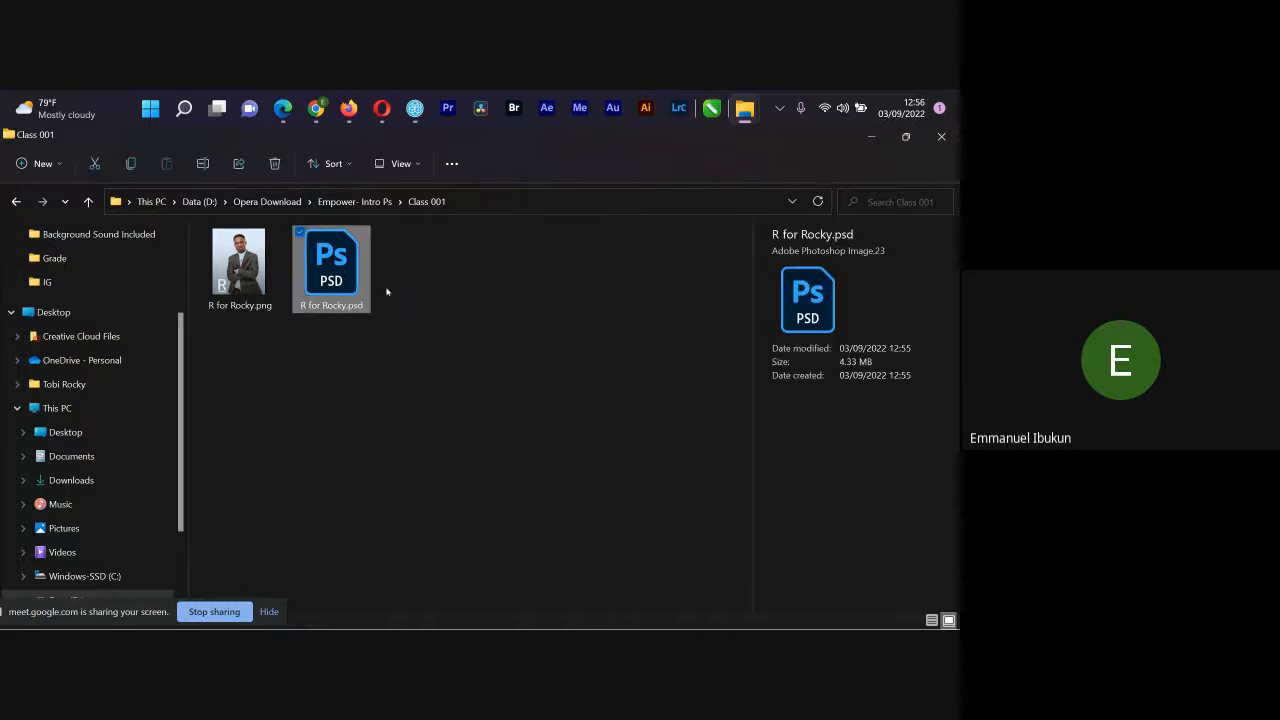
pyautogui.doubleClick(250, 272)
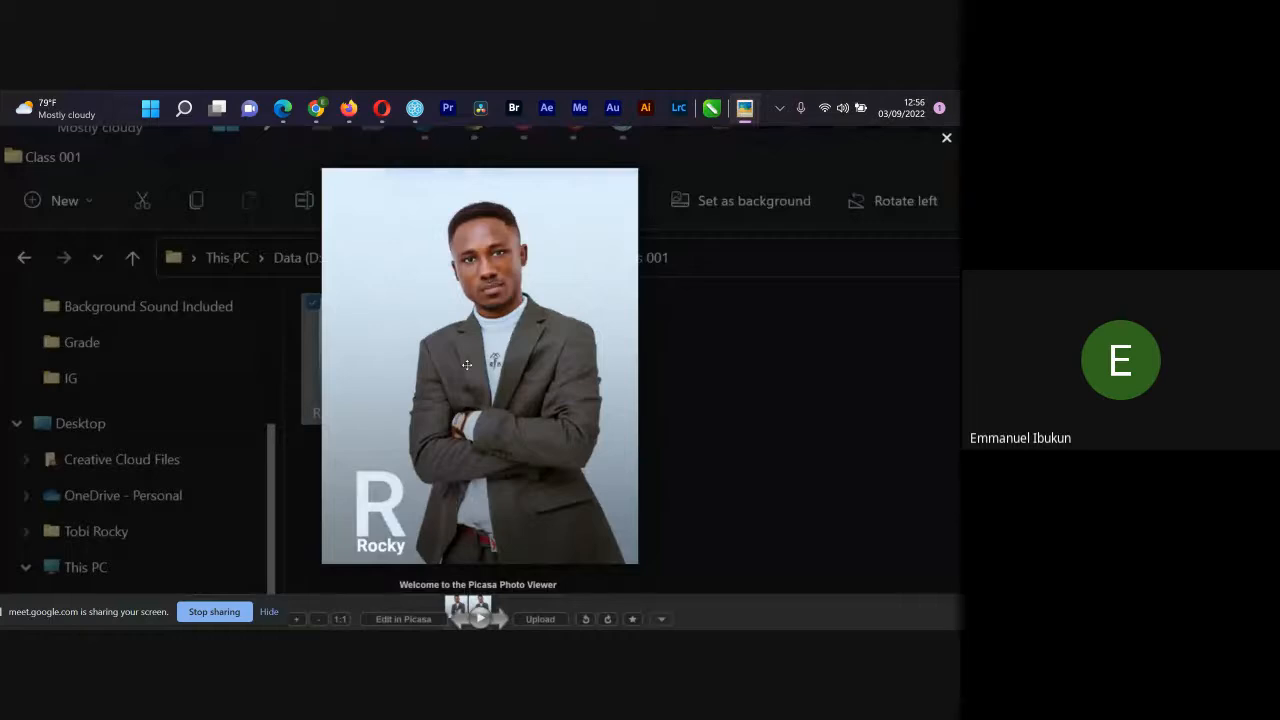
pyautogui.press('Left')
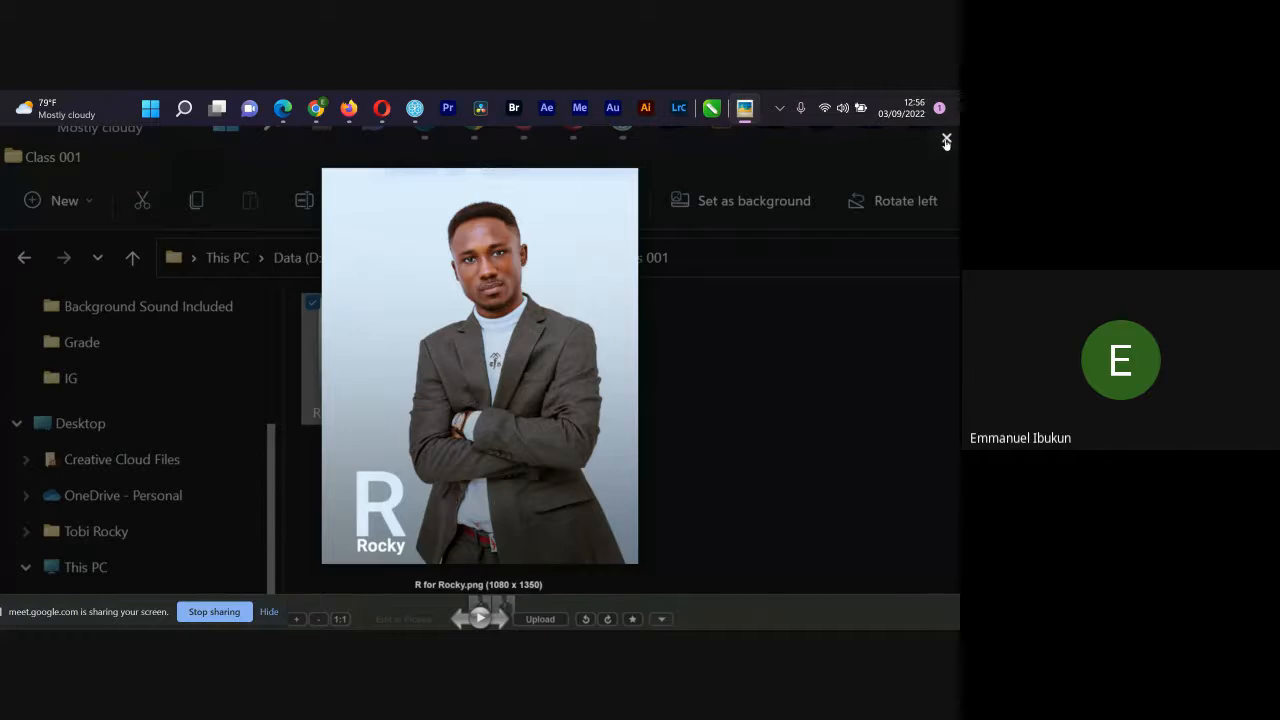
pyautogui.press('Escape')
pyautogui.press('Right')
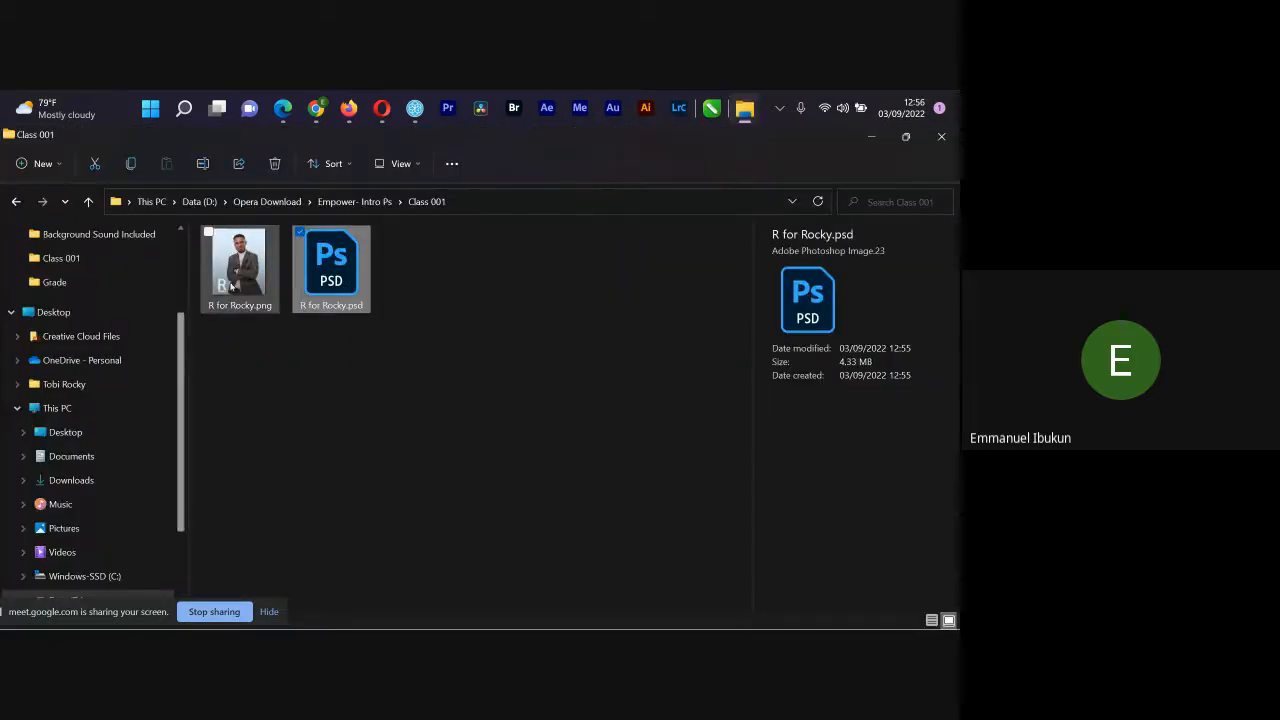
pyautogui.doubleClick(238, 262)
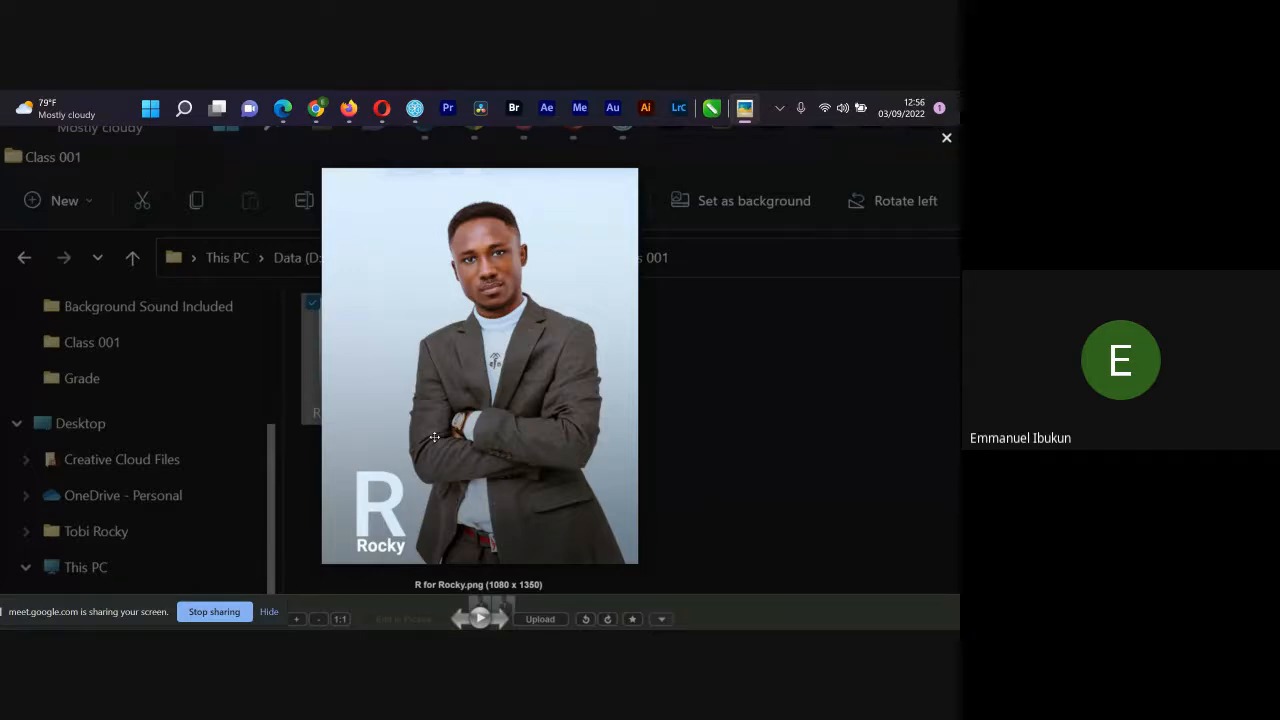
pyautogui.click(943, 150)
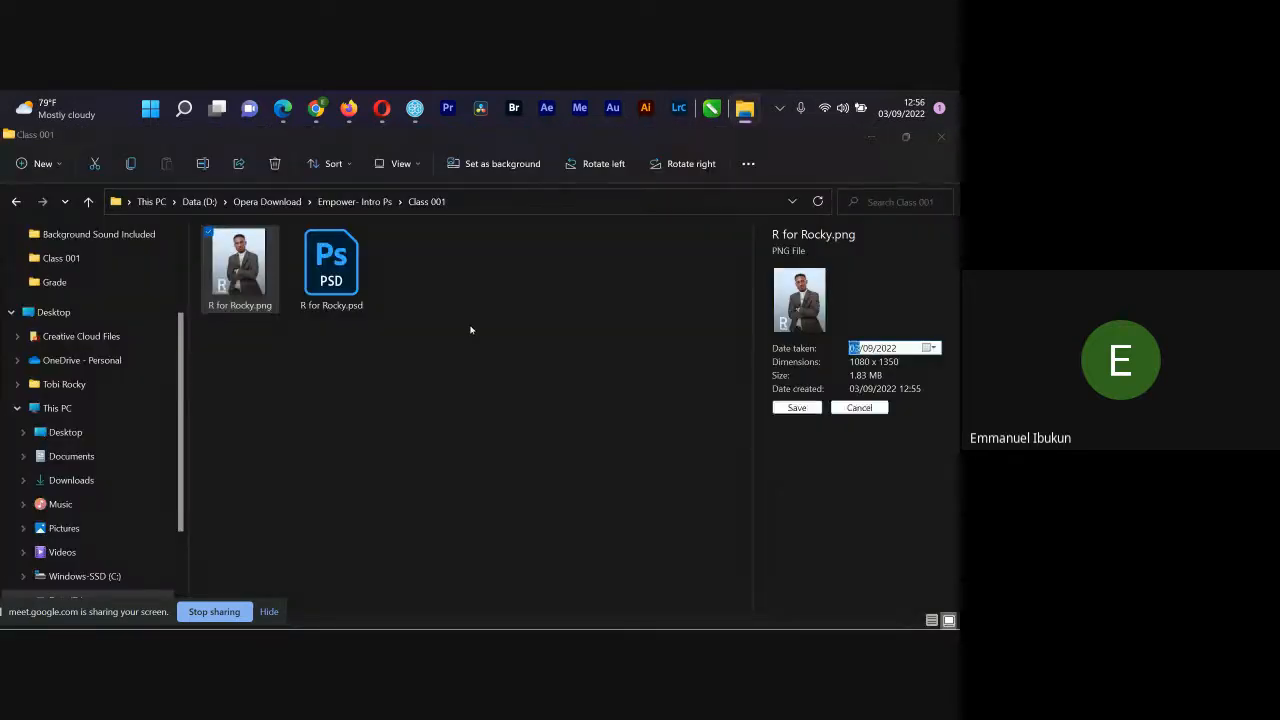
# Step: Switch to Photoshop and open Export As for the portrait, setting the format to JPG and the quality to 7
pyautogui.hotkey('alt', 'Tab')
pyautogui.click(33, 134)
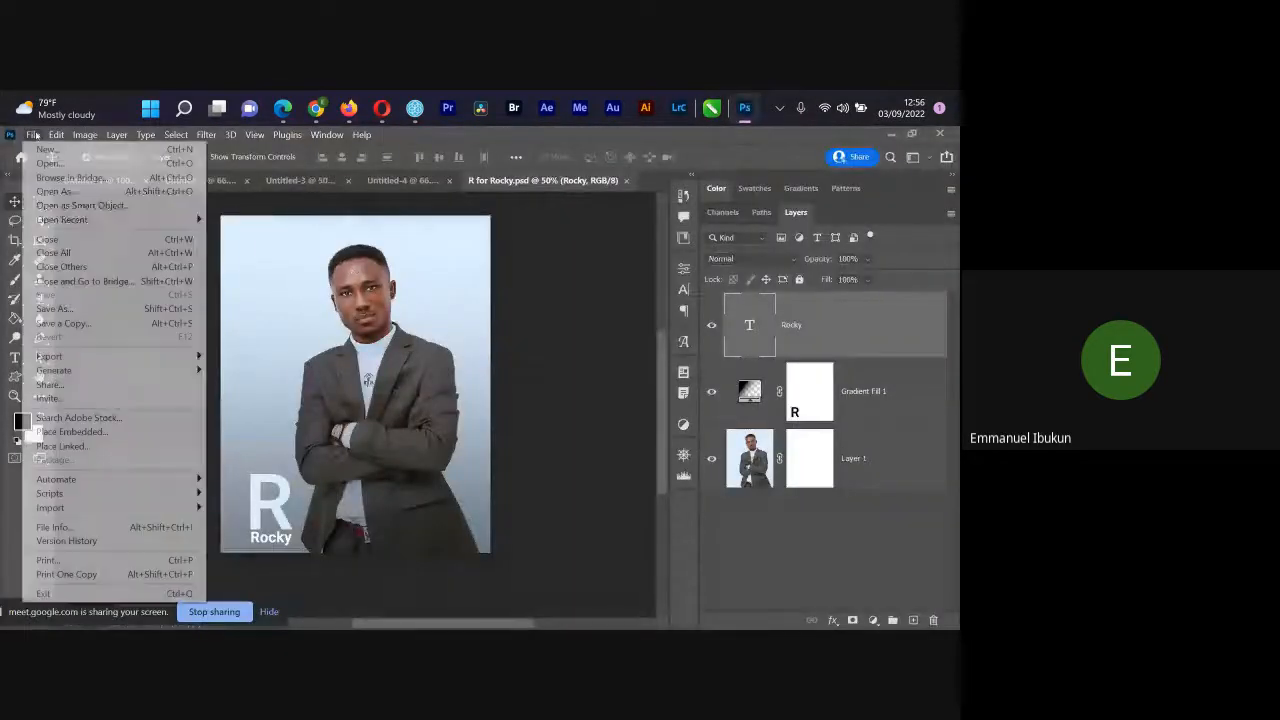
pyautogui.moveTo(153, 360)
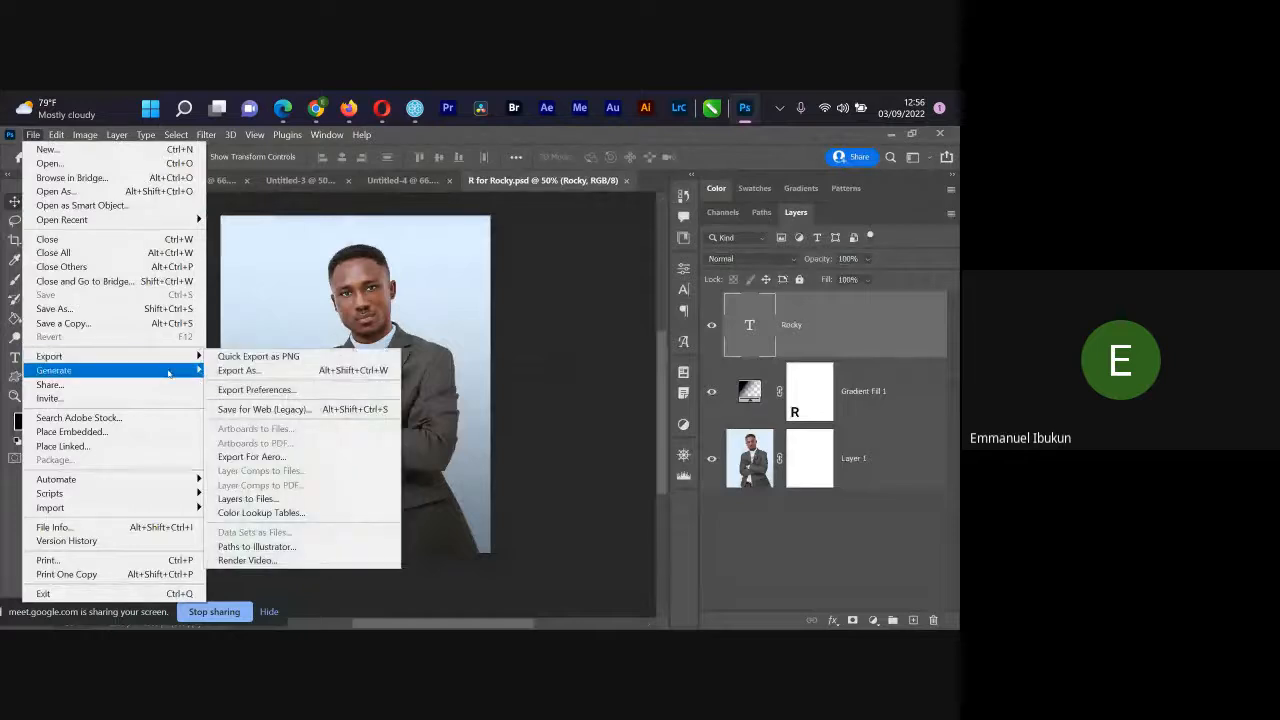
pyautogui.click(264, 371)
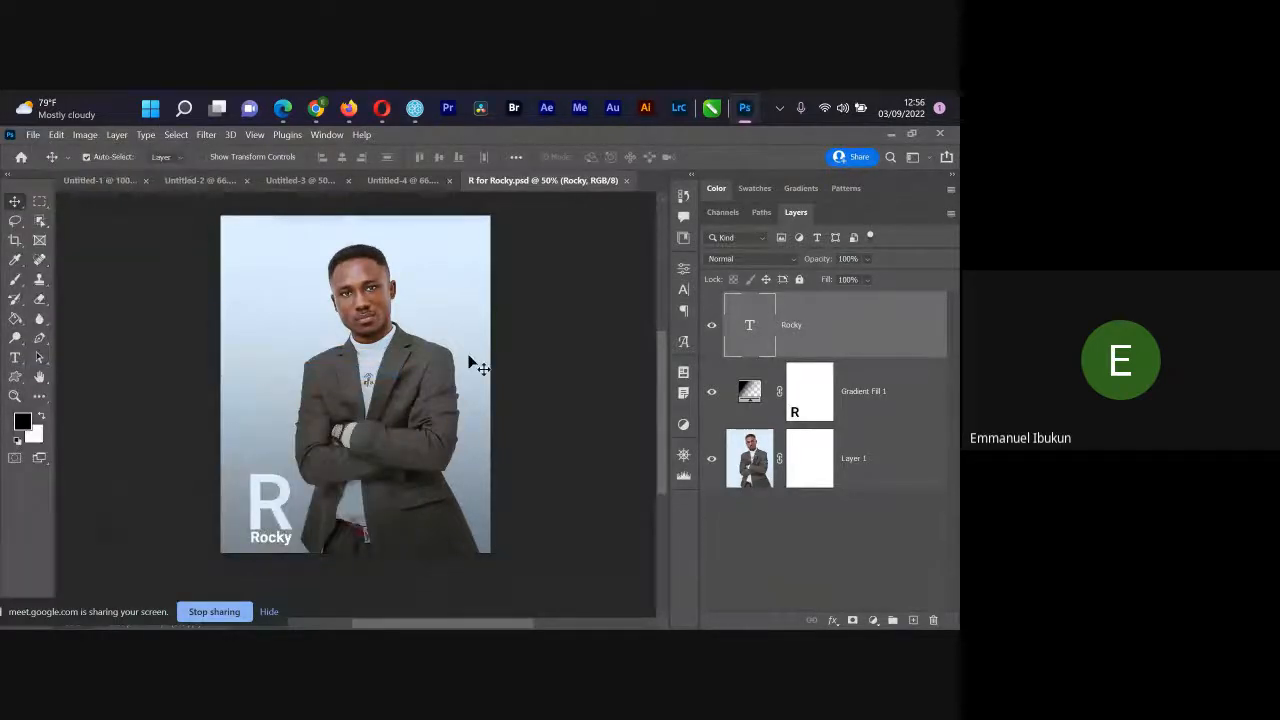
pyautogui.click(819, 250)
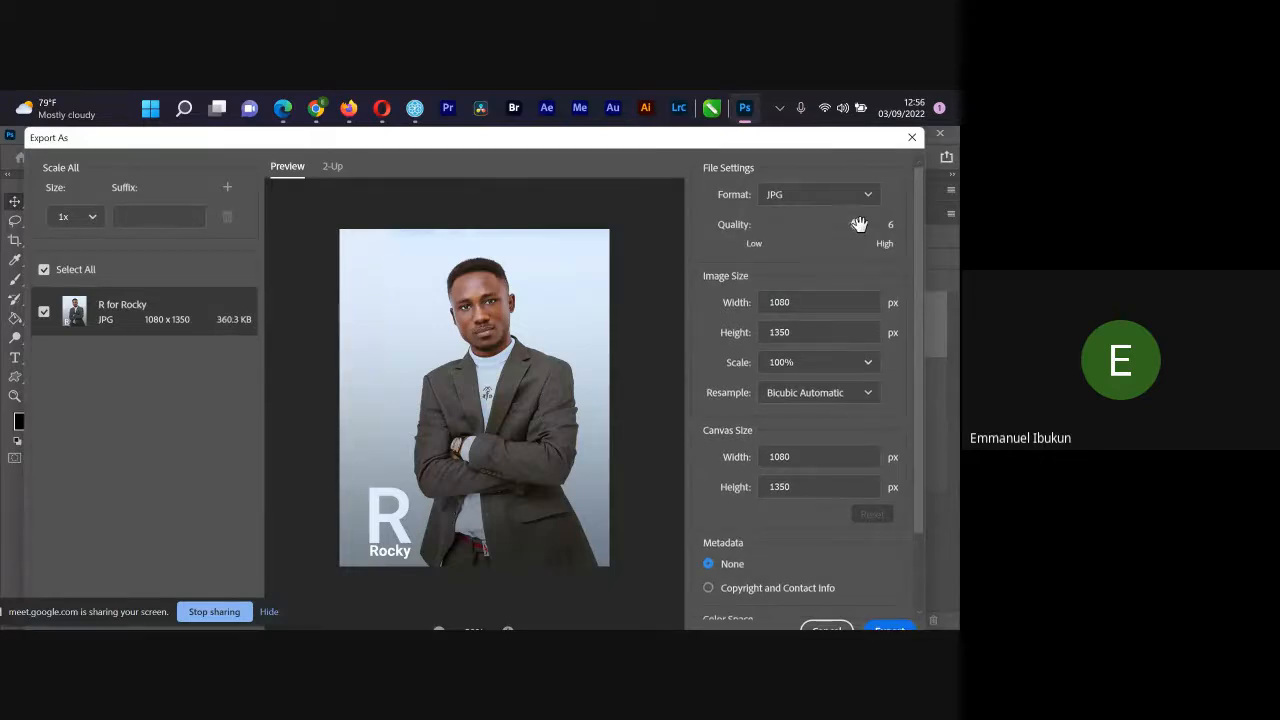
pyautogui.moveTo(856, 224); pyautogui.dragTo(880, 222)
# Step: Export the portrait as "R for Rocky.jpg" into the Class 001 folder inside "Empower- Intro Ps"
pyautogui.click(889, 630)
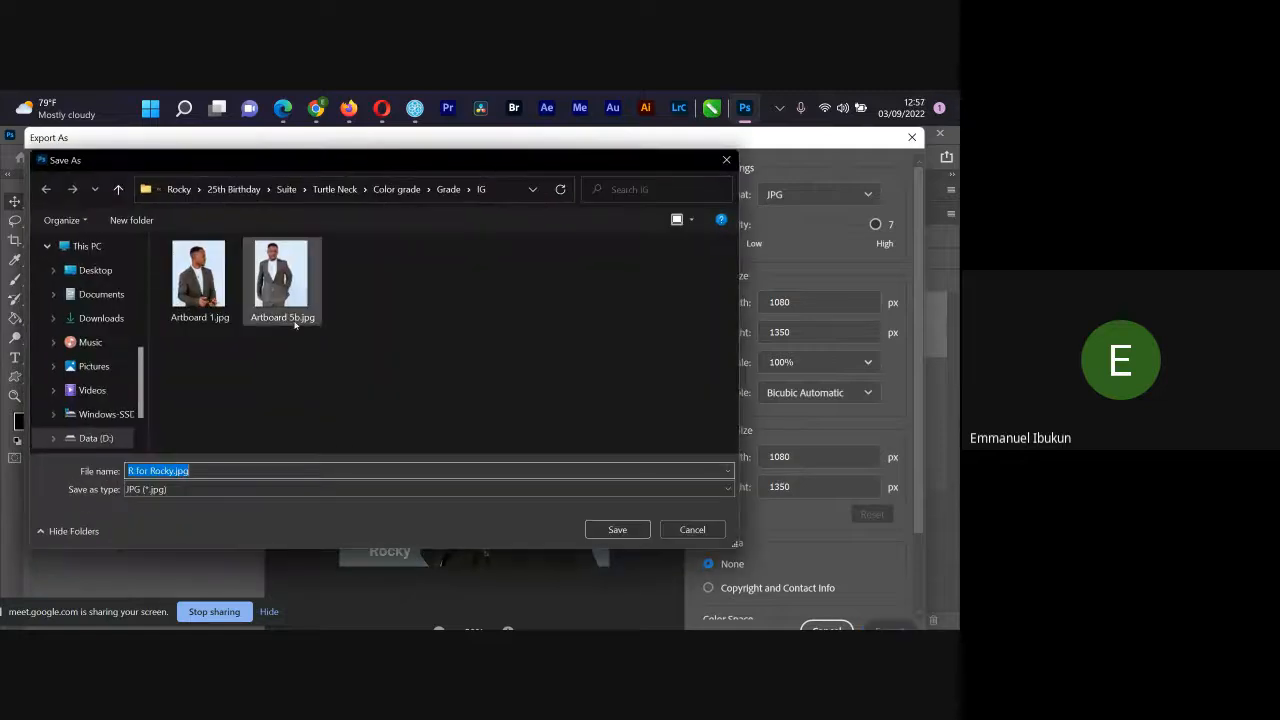
pyautogui.click(182, 190)
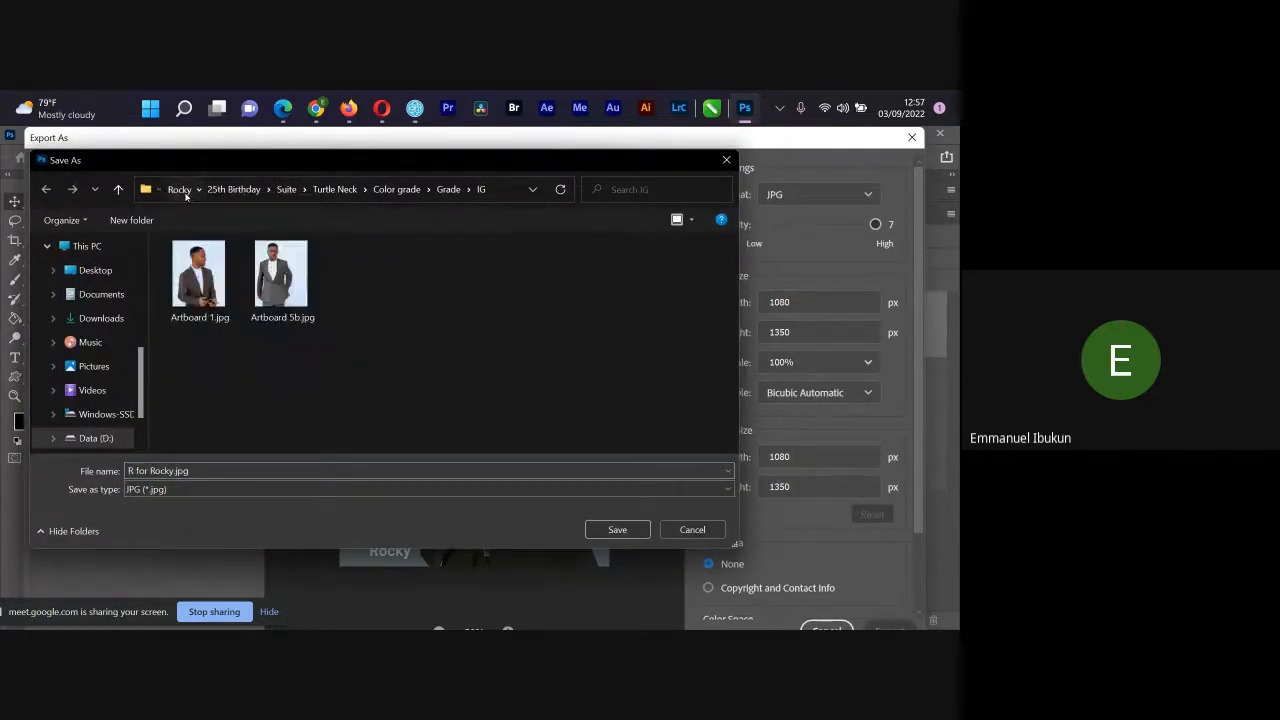
pyautogui.click(271, 192)
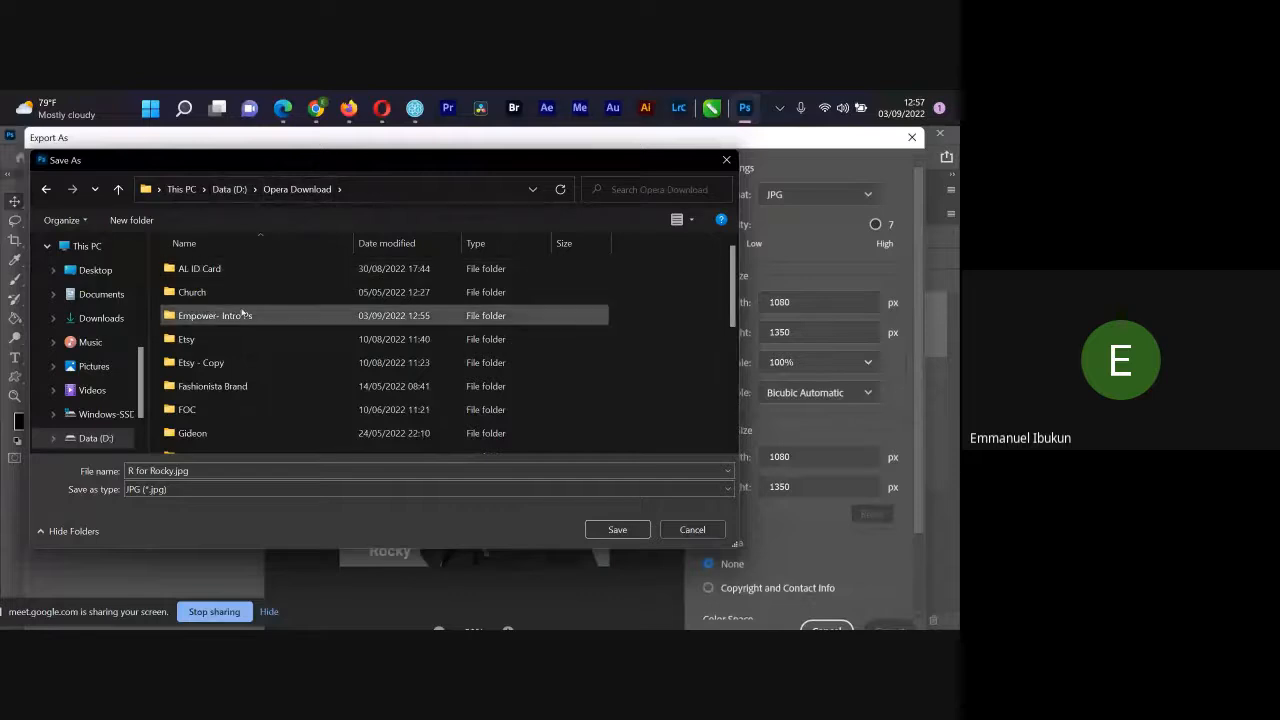
pyautogui.doubleClick(245, 314)
pyautogui.doubleClick(216, 270)
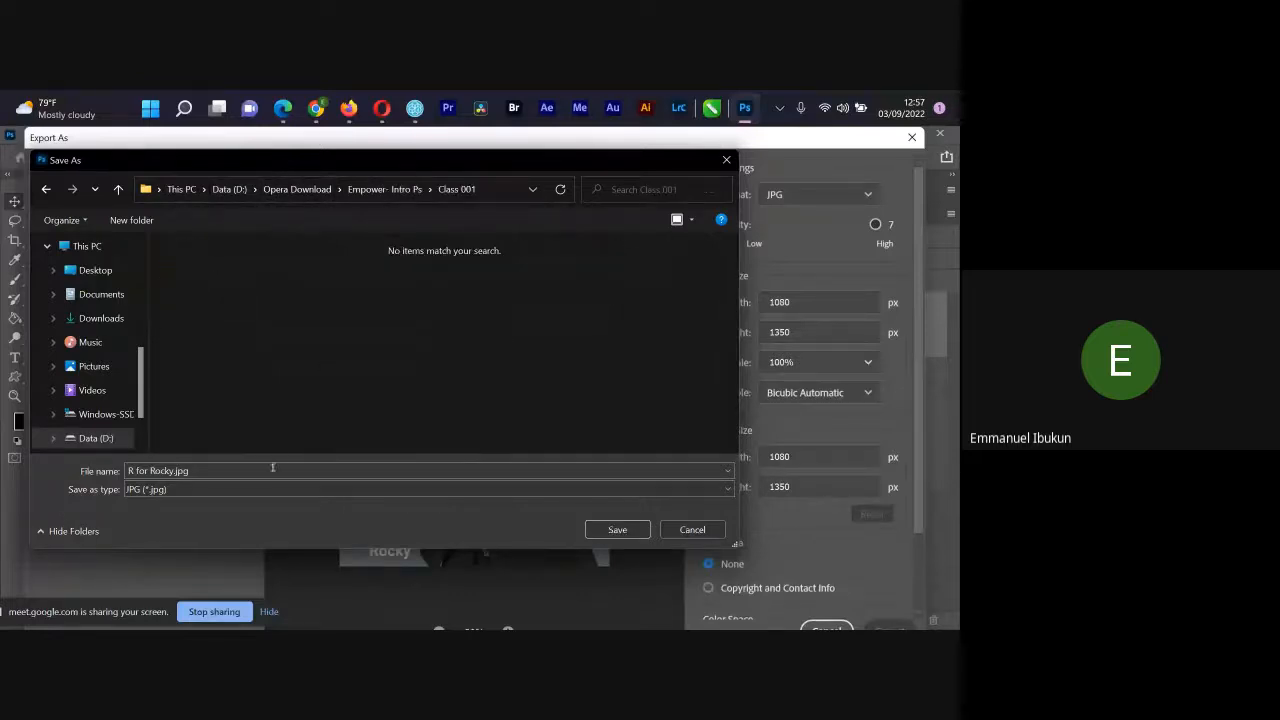
pyautogui.click(615, 529)
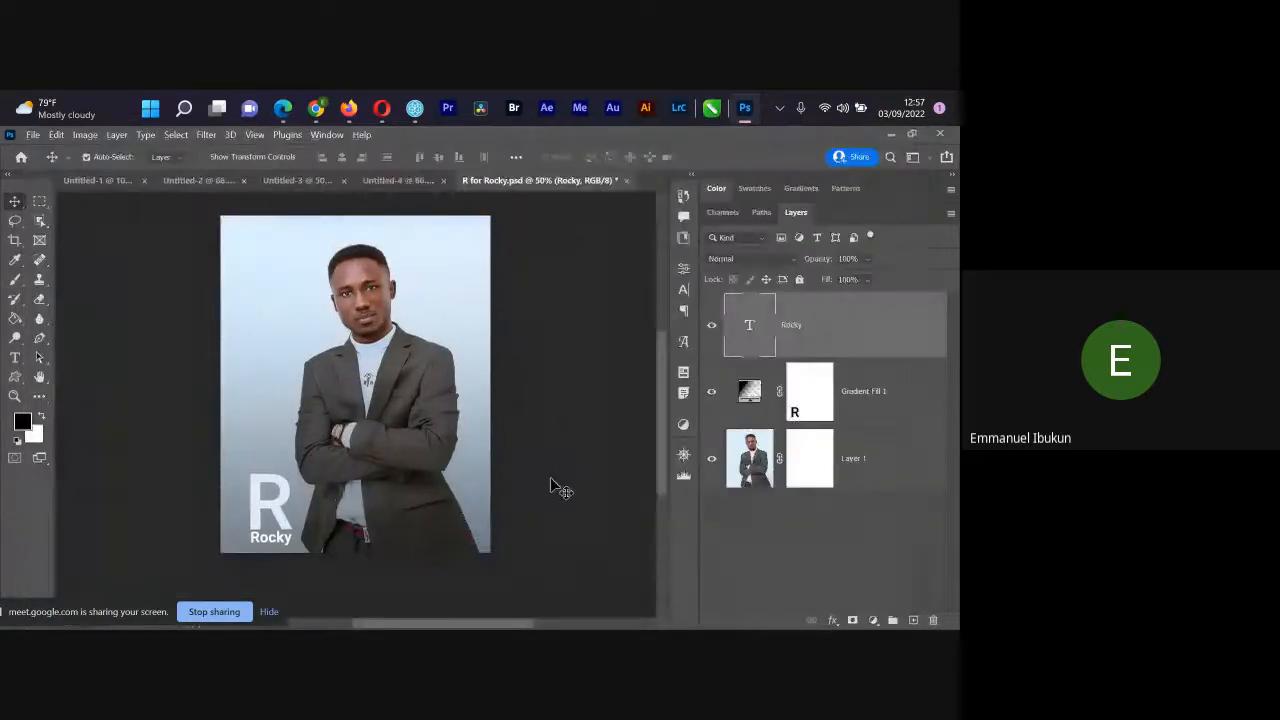
# Step: Switch to File Explorer and compare the file details of R for Rocky.jpg and R for Rocky.png
pyautogui.hotkey('alt', 'Tab')
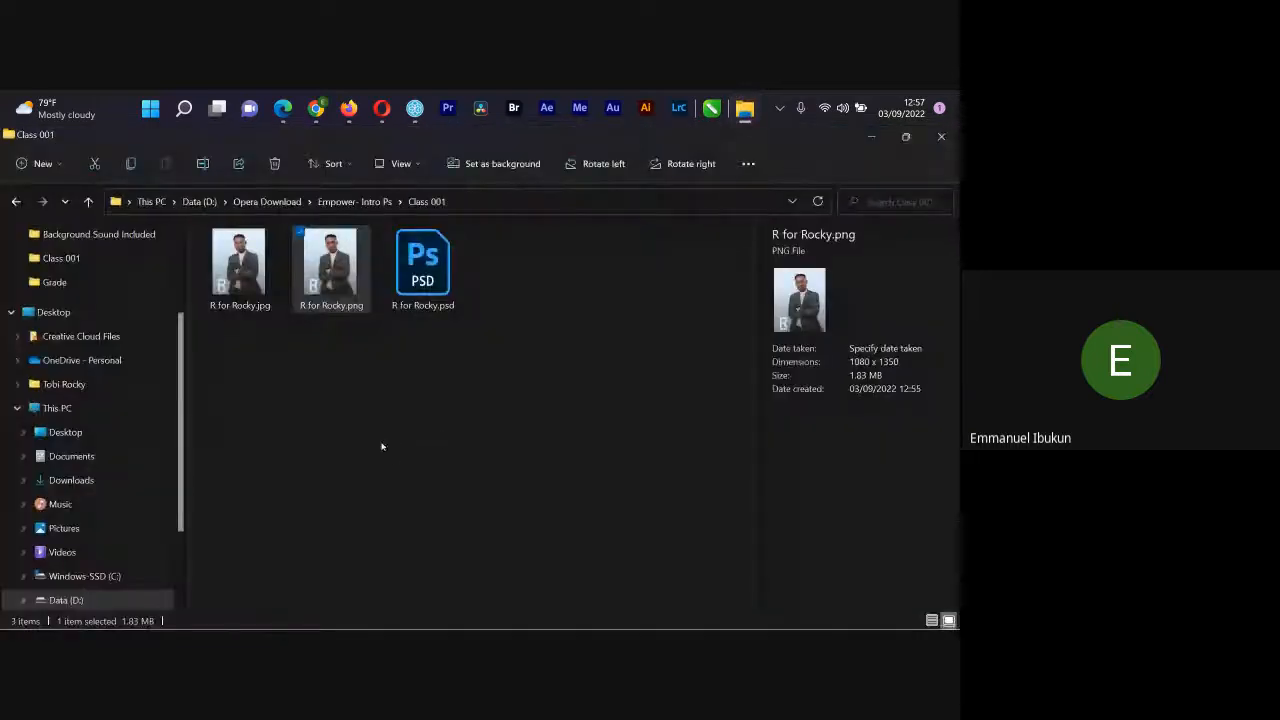
pyautogui.click(240, 262)
pyautogui.click(331, 262)
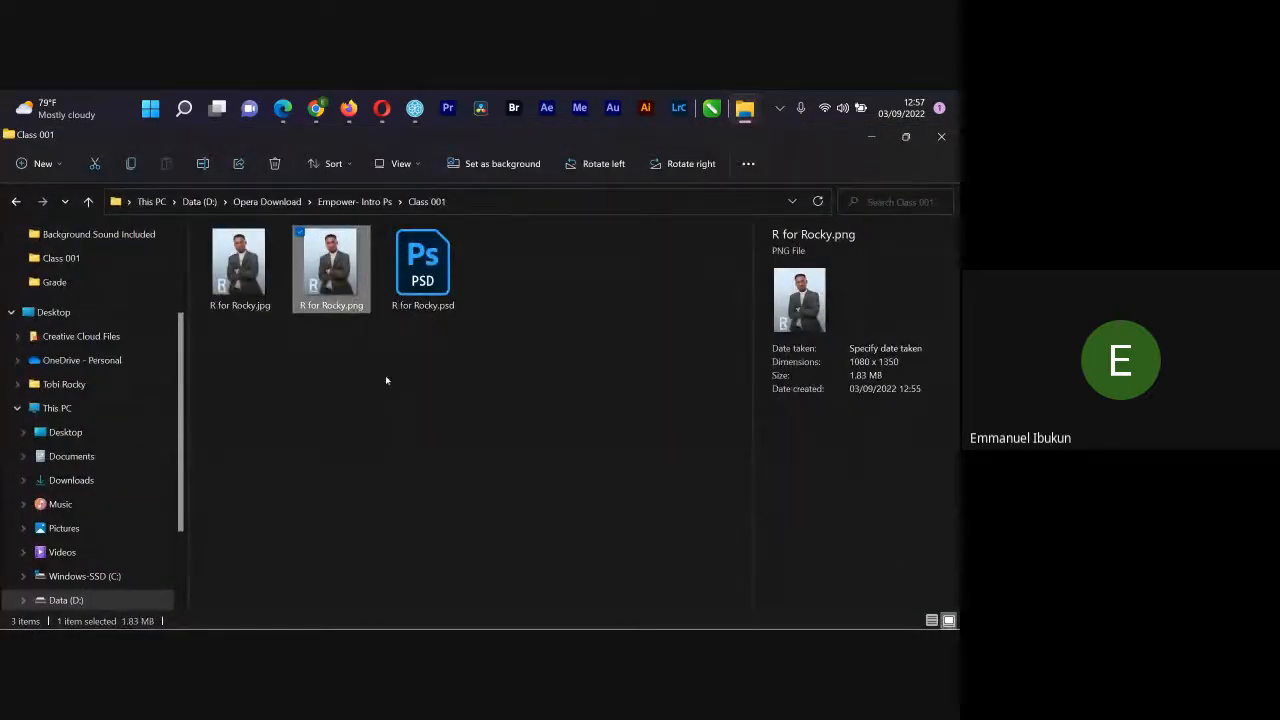
pyautogui.click(240, 262)
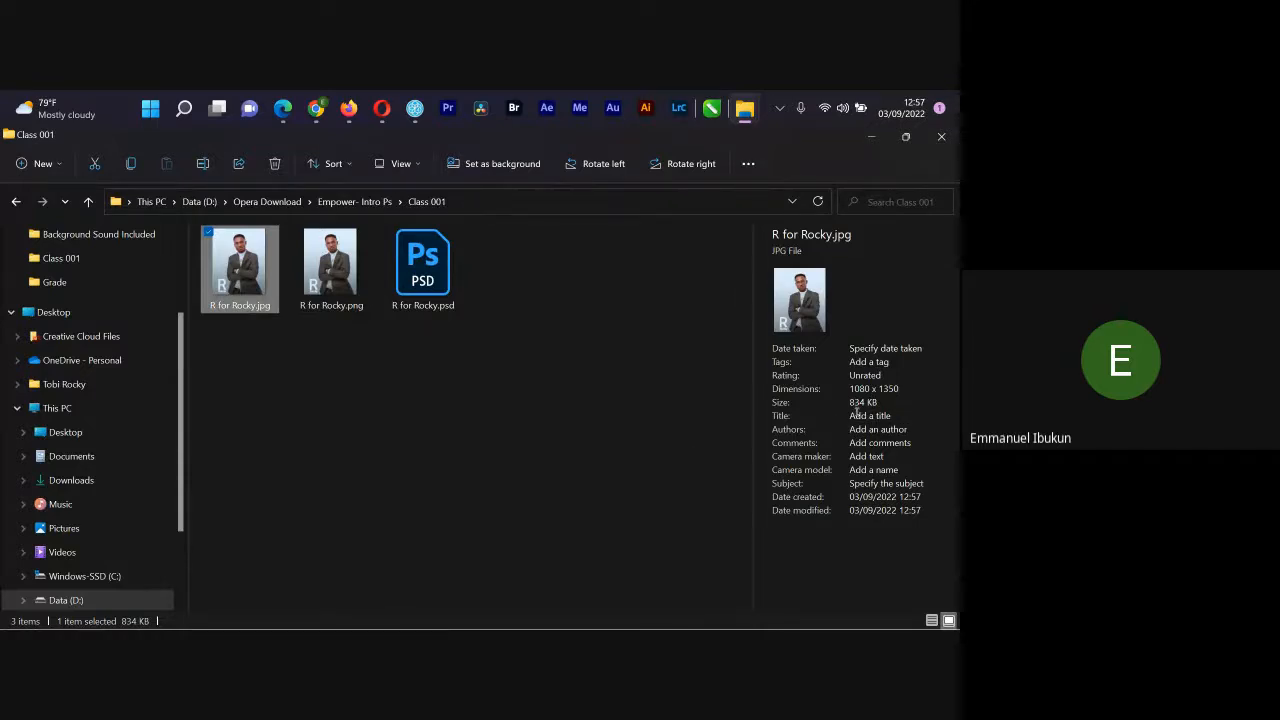
pyautogui.click(358, 282)
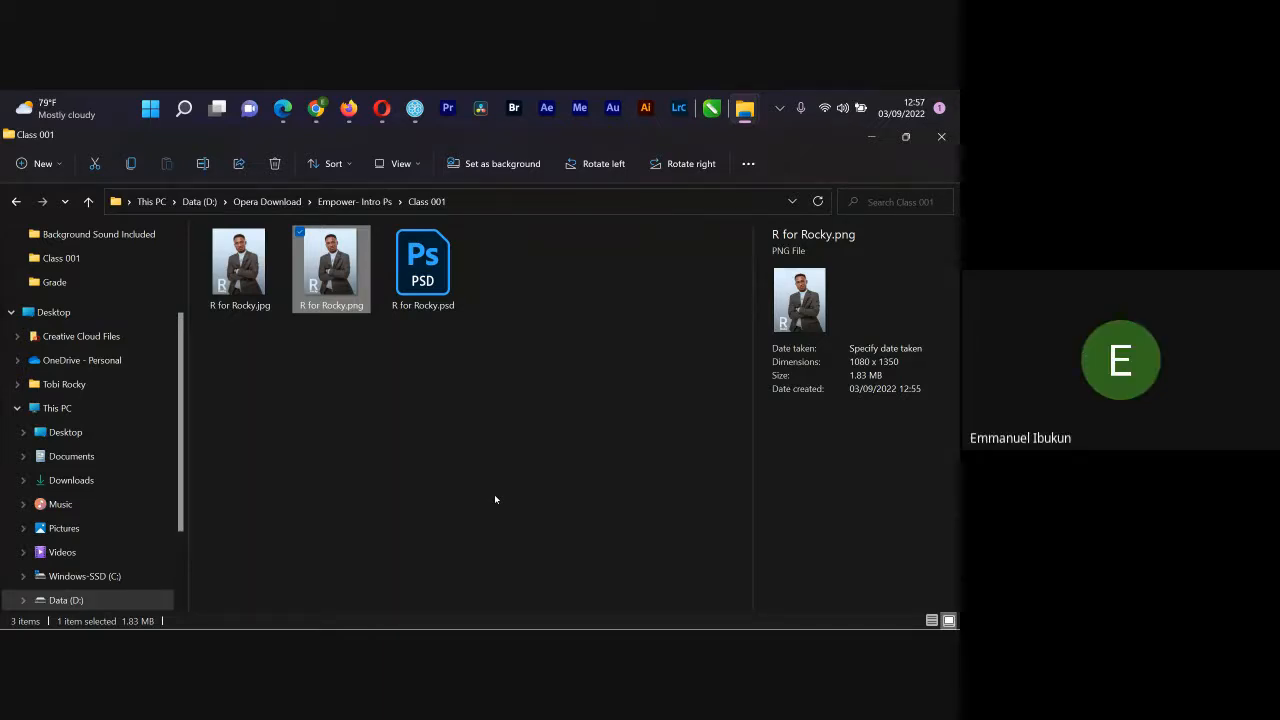
# Step: Recheck the file details of R for Rocky.jpg and R for Rocky.png, and view the PNG in the photo viewer, closing it when done
pyautogui.press('Left')
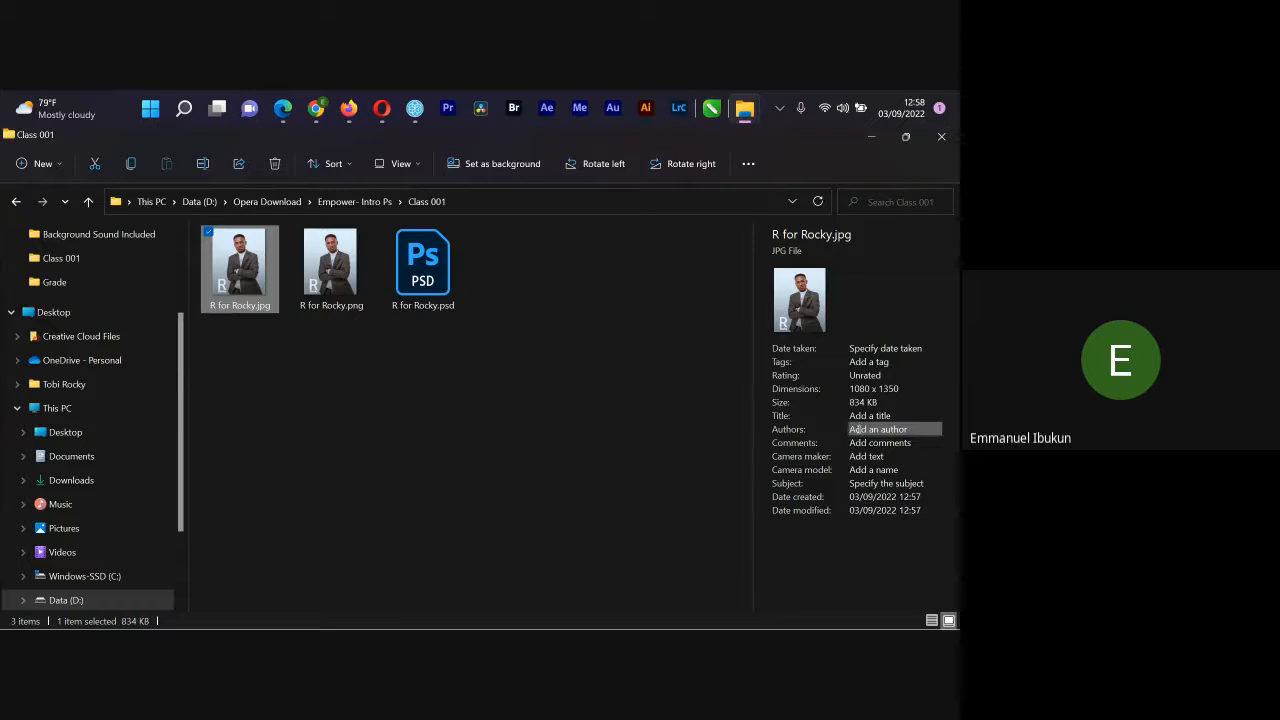
pyautogui.click(257, 337)
pyautogui.click(257, 294)
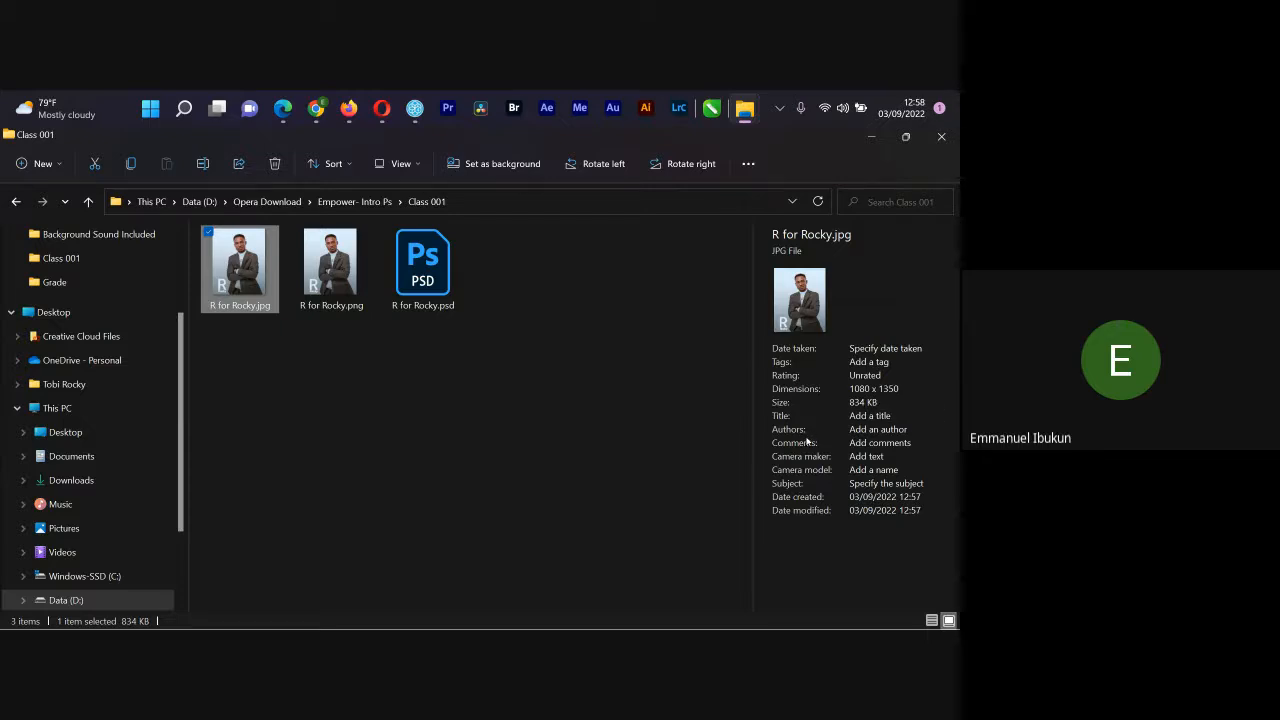
pyautogui.click(338, 295)
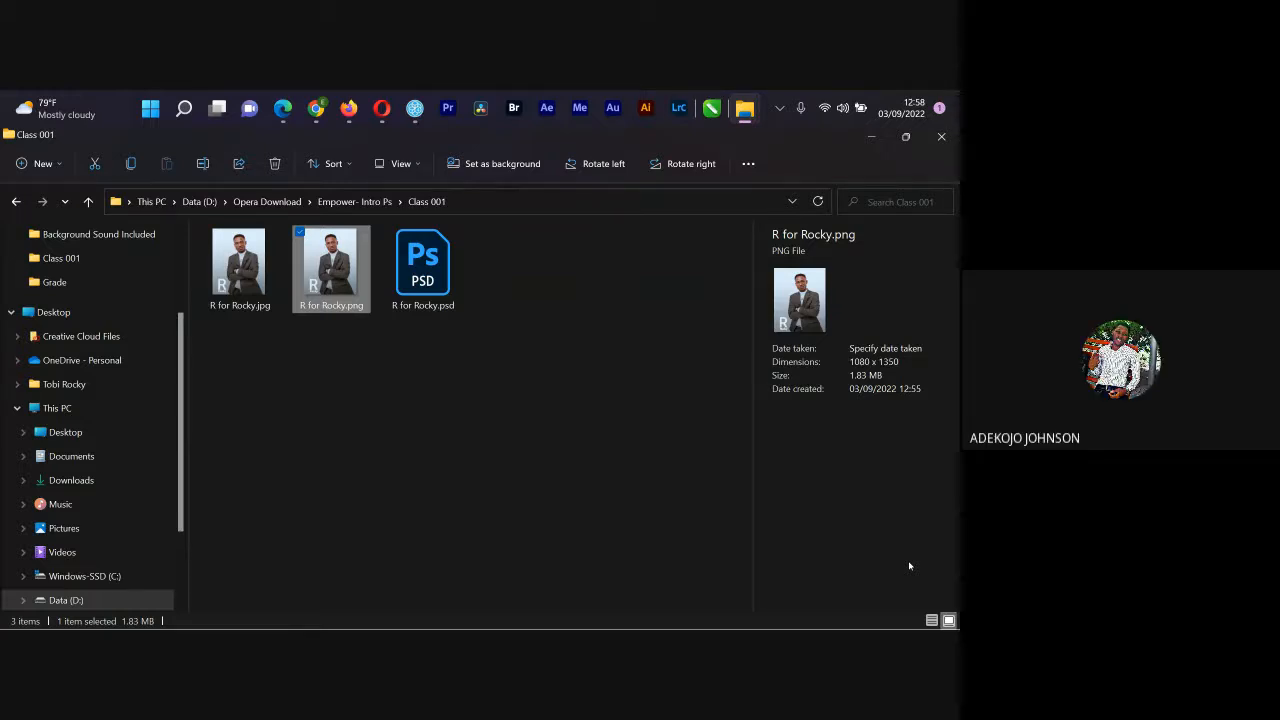
pyautogui.click(425, 374)
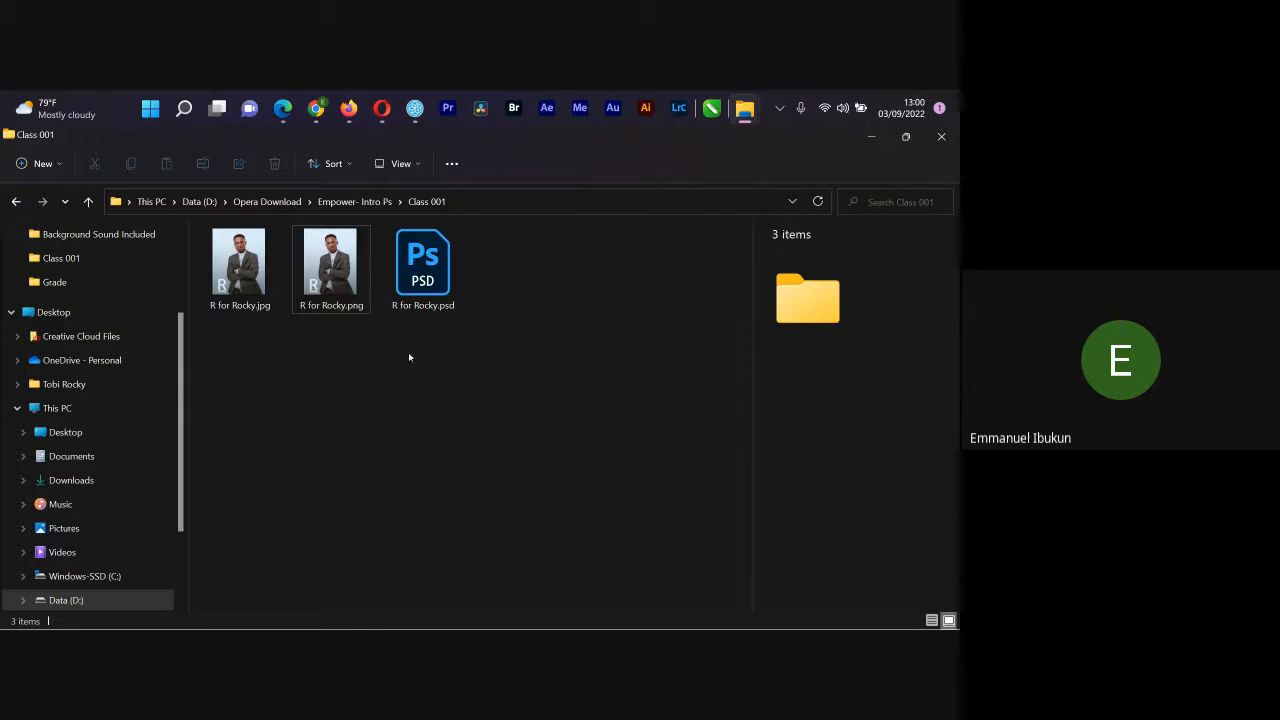
pyautogui.doubleClick(330, 265)
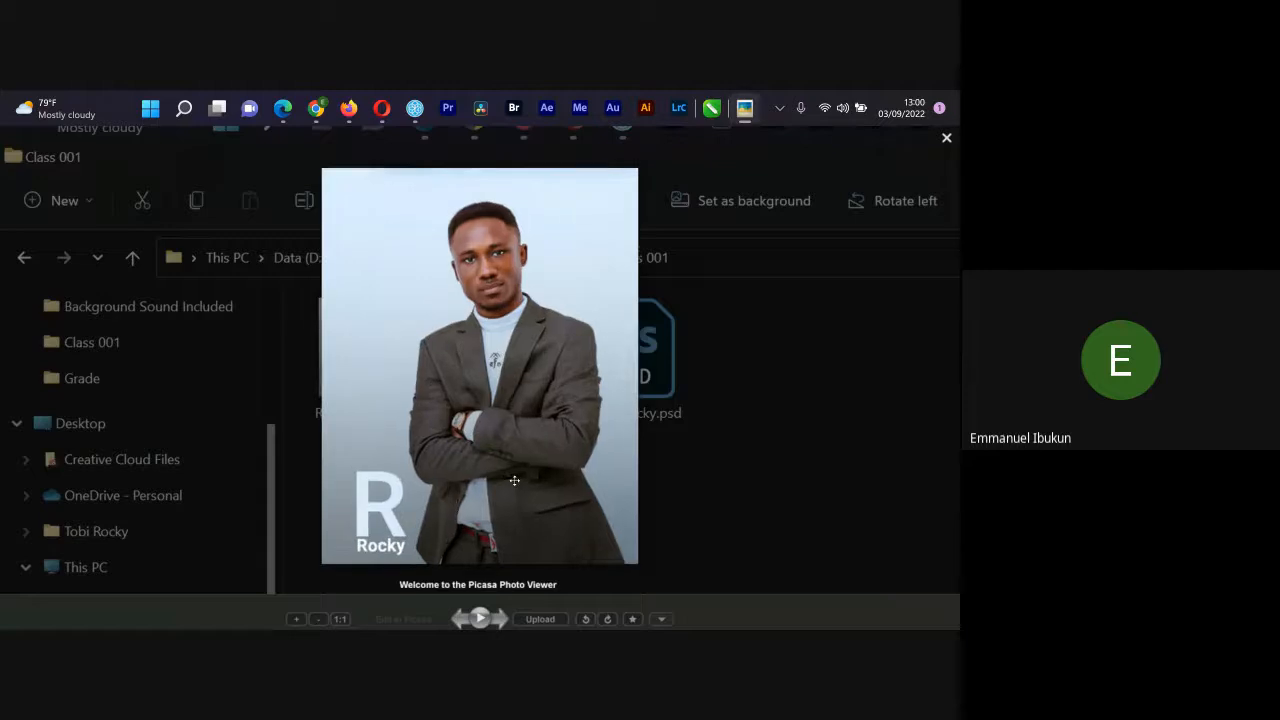
pyautogui.click(946, 137)
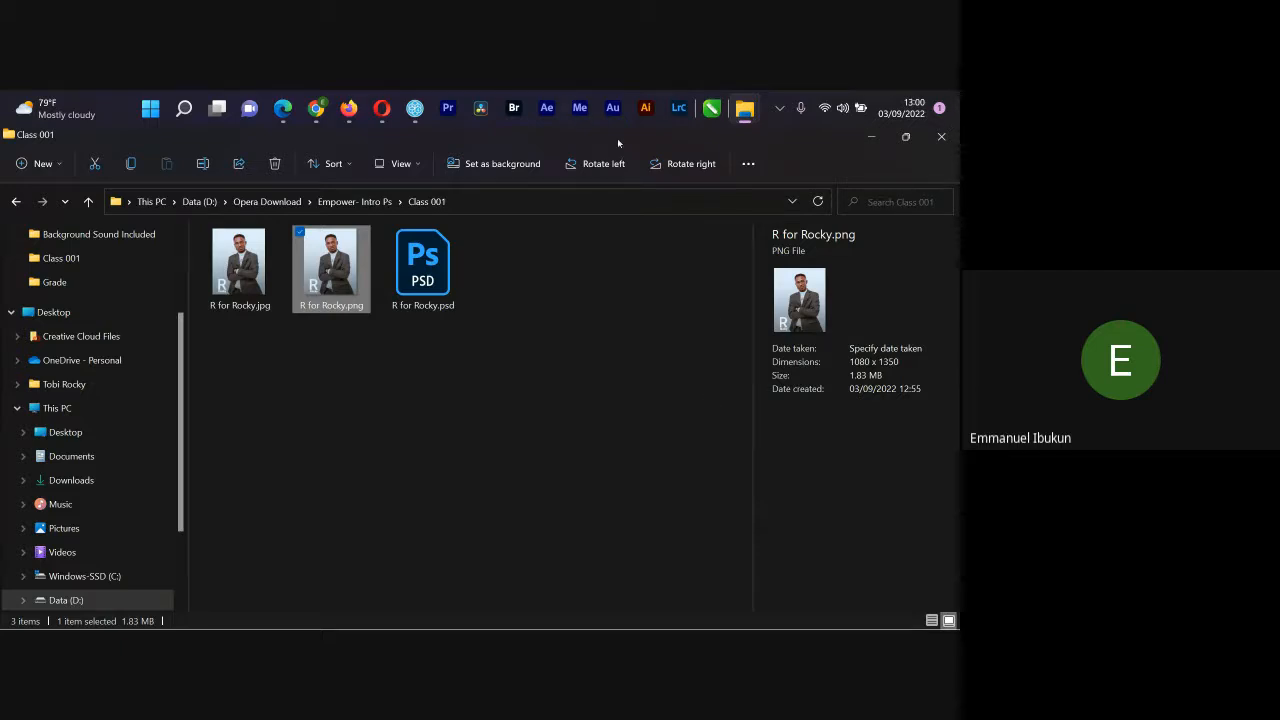
# Step: Return to R for Rocky.psd in Photoshop and show the list of available fill and adjustment layers without adding one
pyautogui.hotkey('alt', 'Tab')
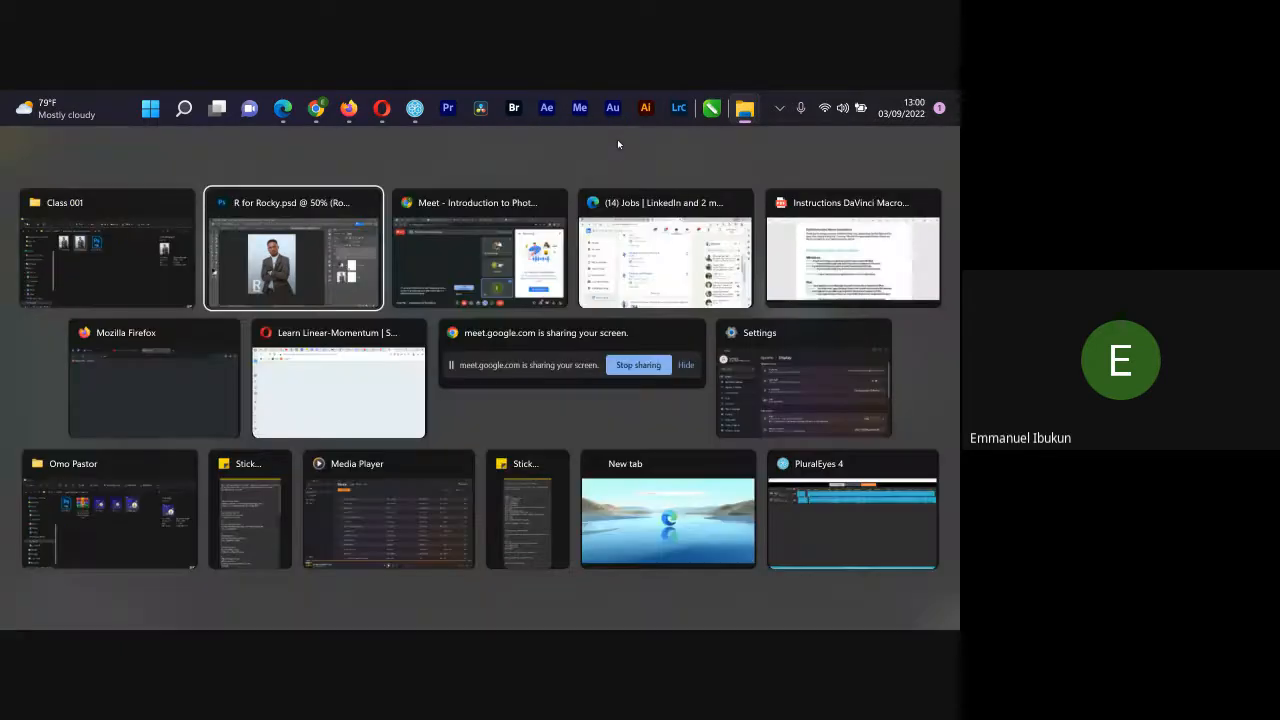
pyautogui.hotkey('alt', 'Tab')
pyautogui.press('Tab')
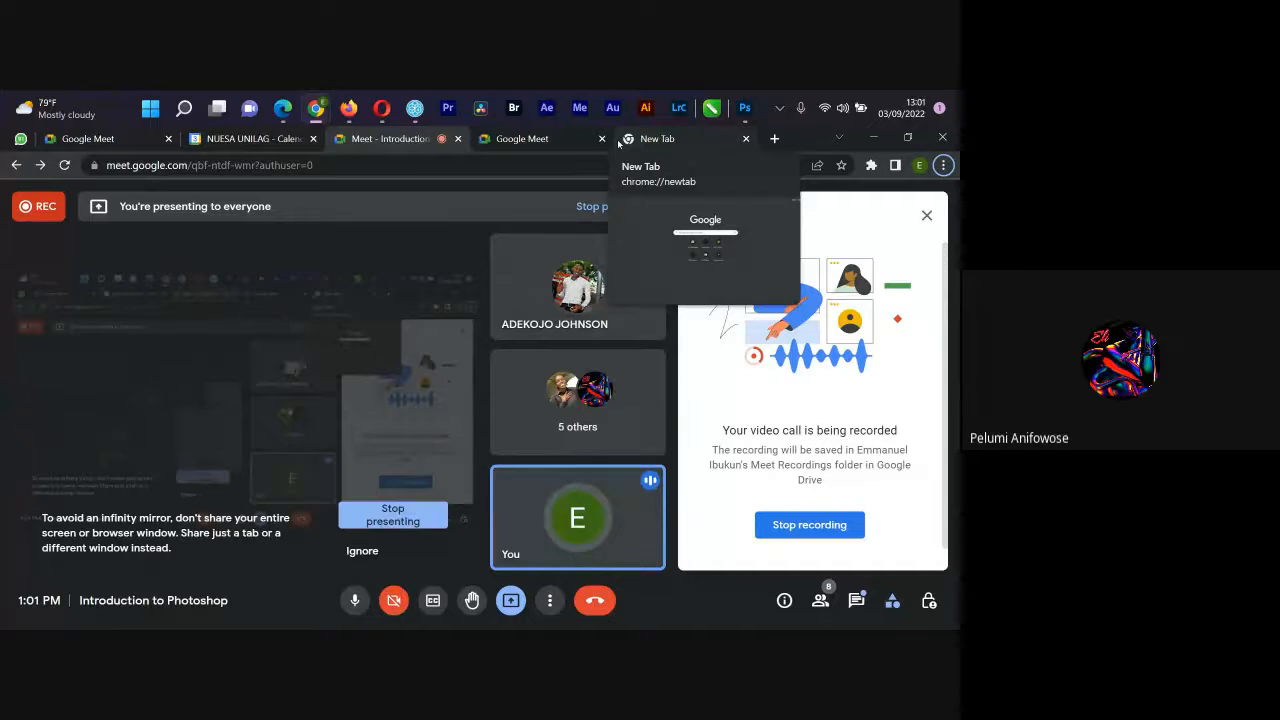
pyautogui.click(868, 138)
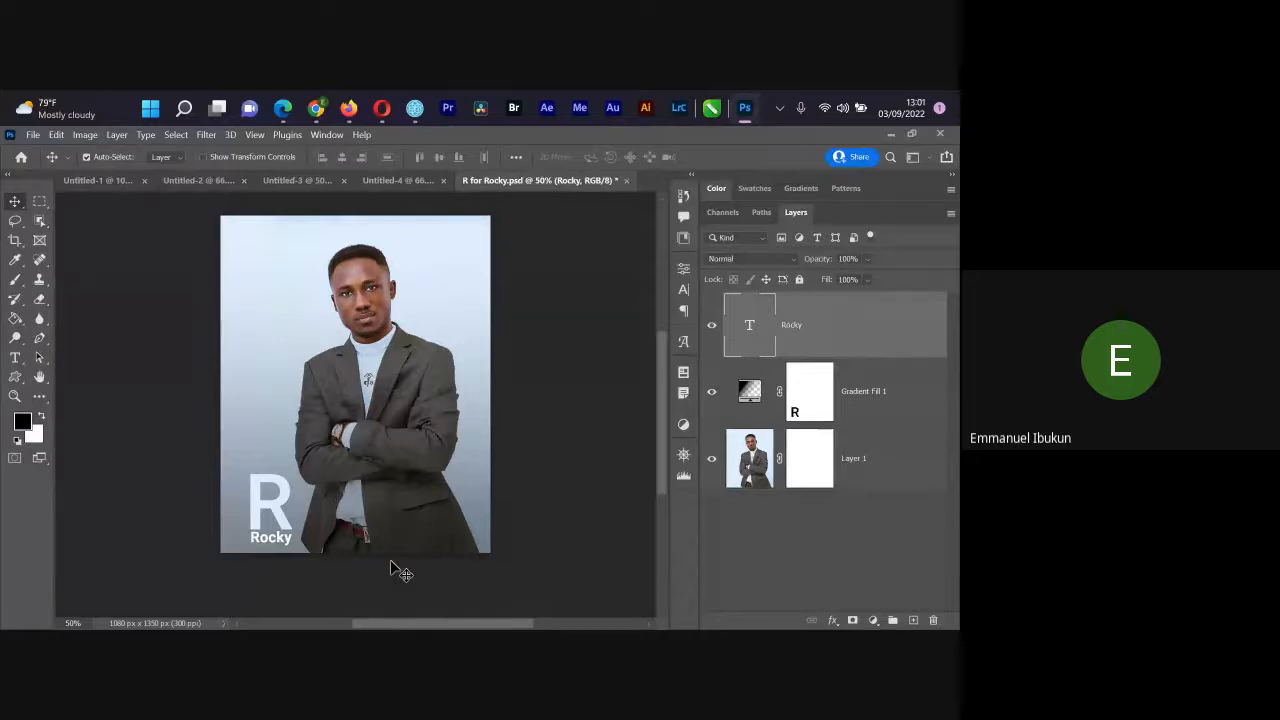
pyautogui.click(875, 619)
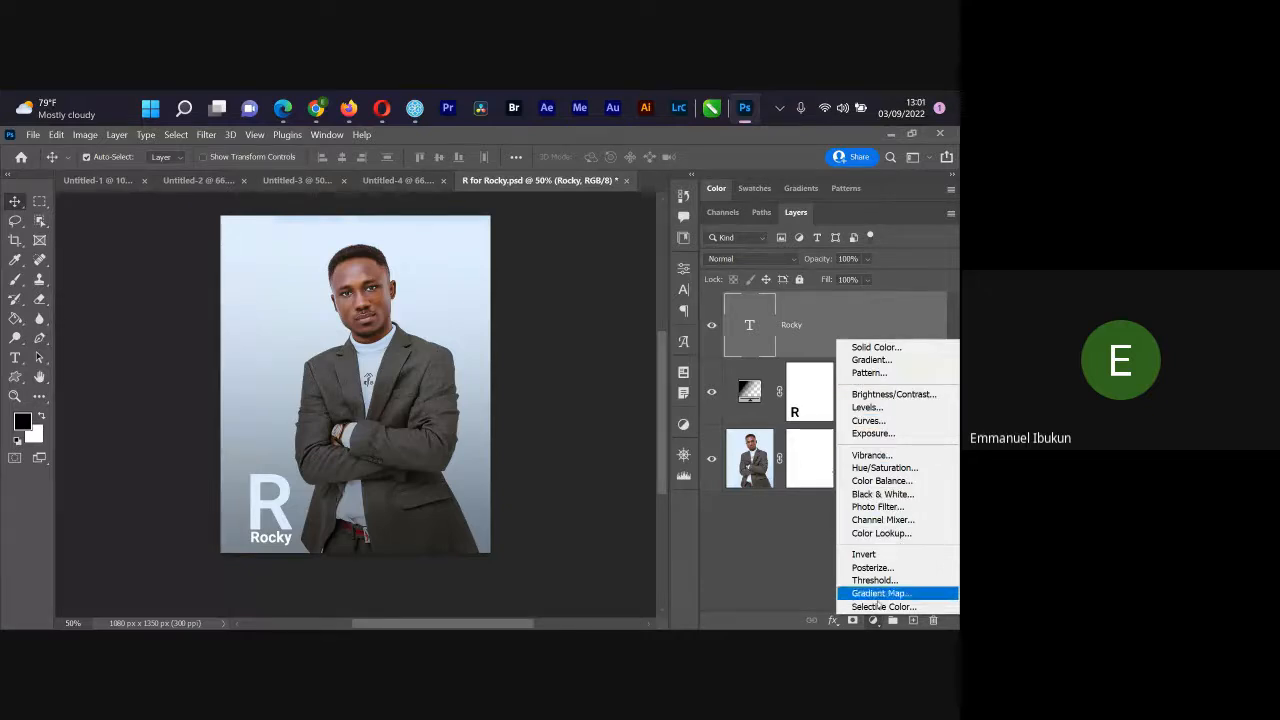
pyautogui.click(781, 549)
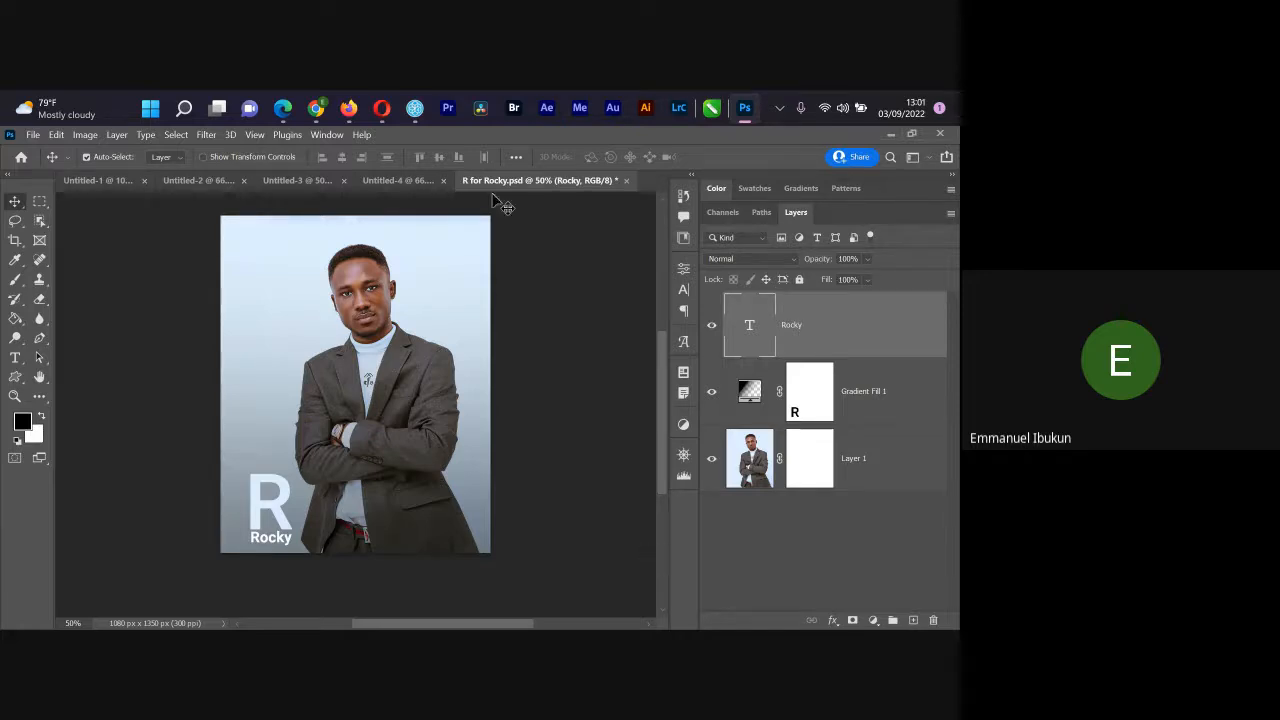
# Step: Switch to the Opera browser and open the account's own YouTube channel from the Google Meet video page
pyautogui.click(349, 107)
pyautogui.click(381, 107)
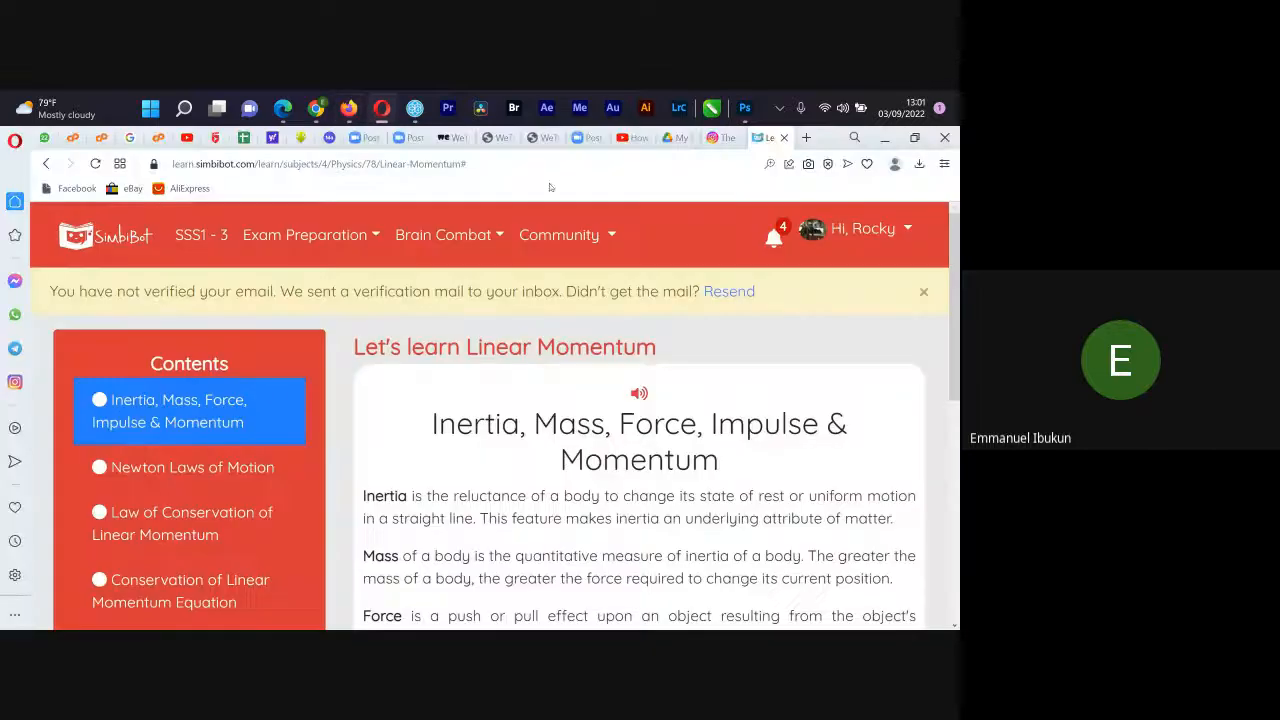
pyautogui.click(631, 138)
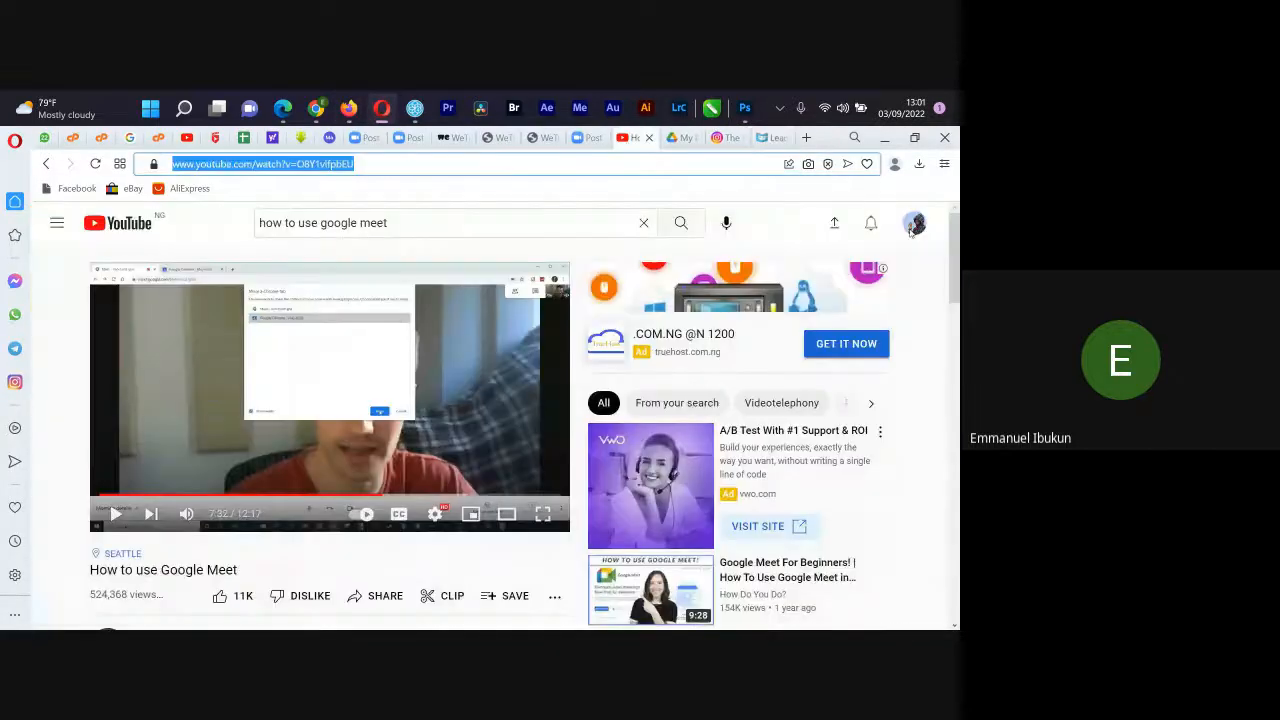
pyautogui.click(914, 222)
pyautogui.click(760, 294)
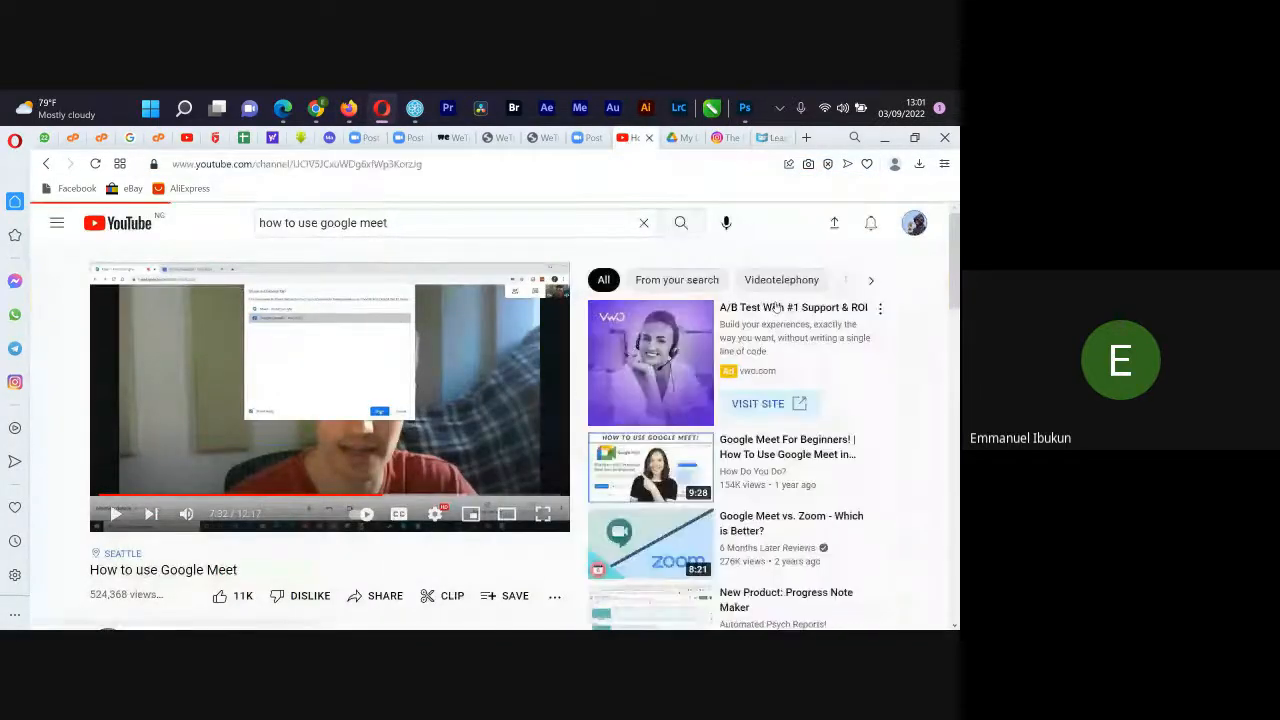
# Step: Open "Adjustment Layer Complete Course In Adobe Photoshop" from the channel's uploads, and mute and pause the playback
pyautogui.scroll(-3, 545, 528)
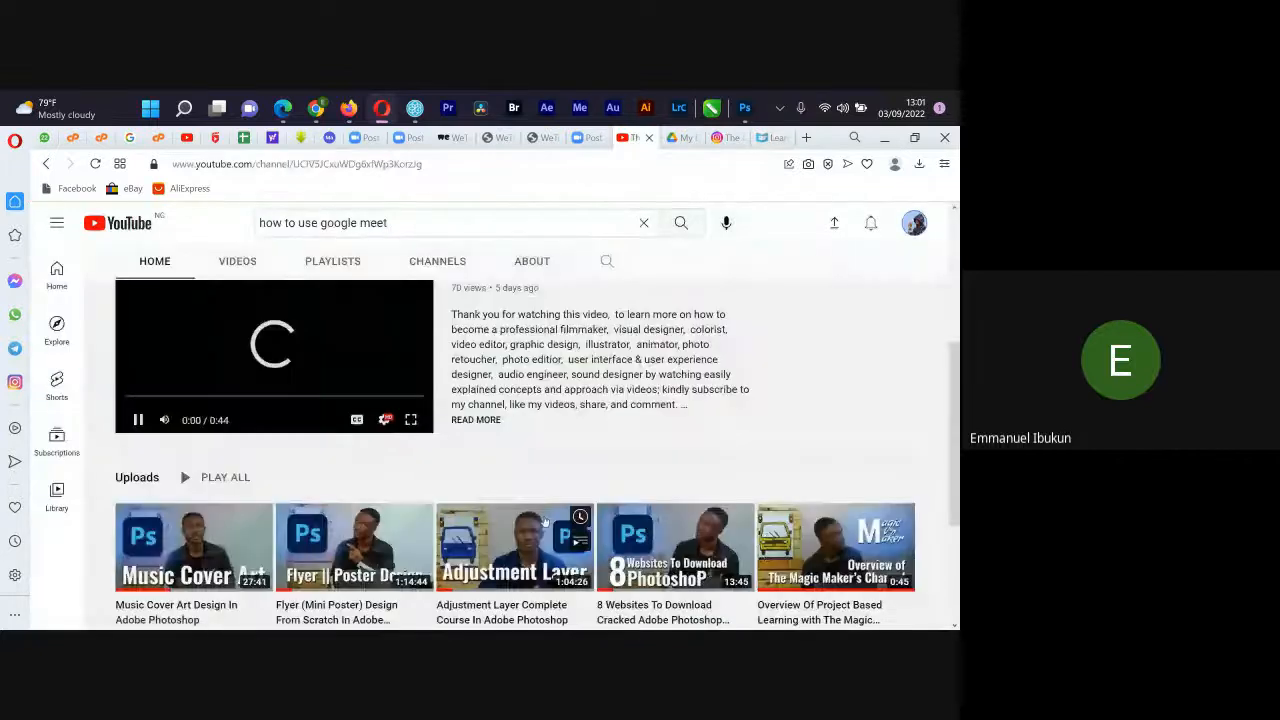
pyautogui.scroll(-3, 515, 410)
pyautogui.click(515, 410)
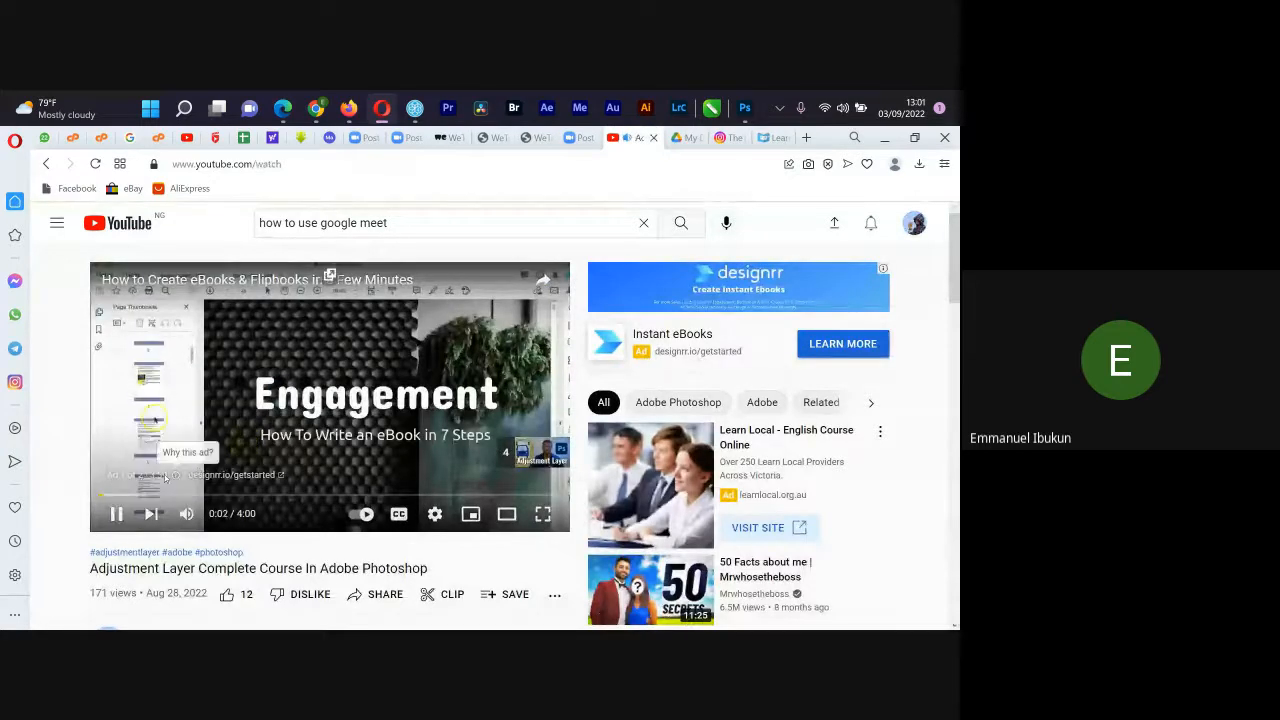
pyautogui.click(186, 514)
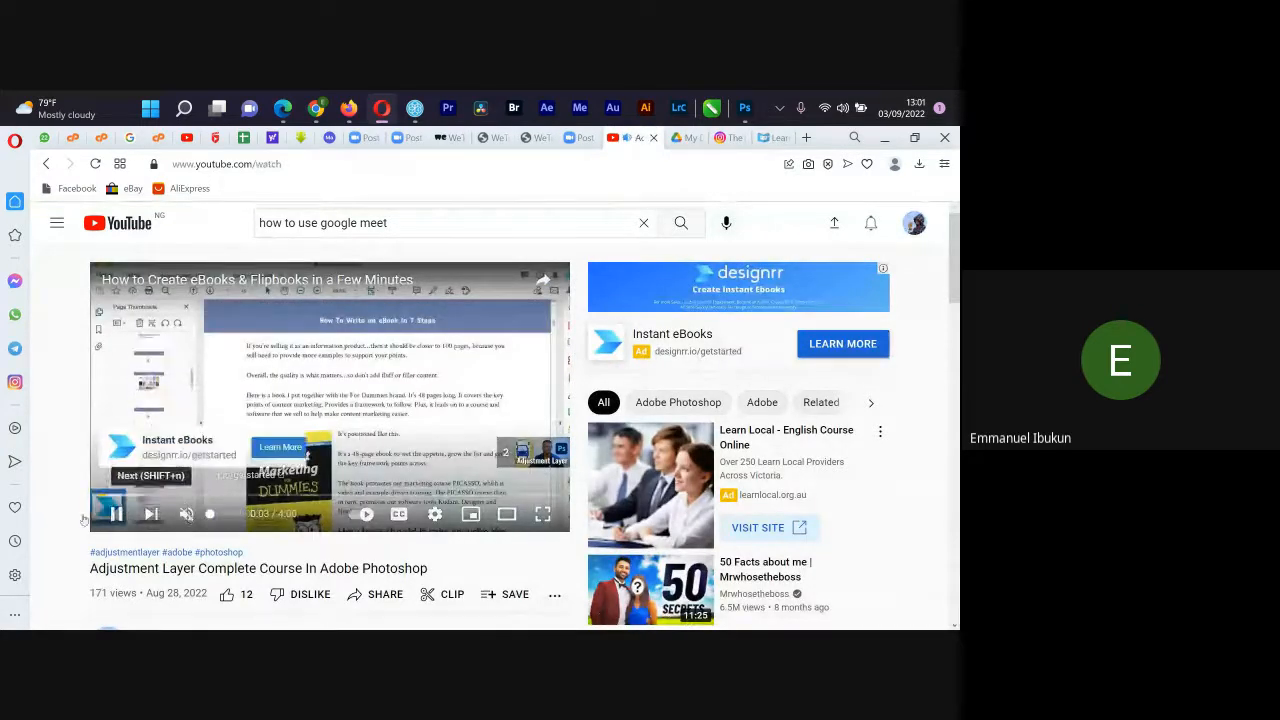
pyautogui.click(515, 453)
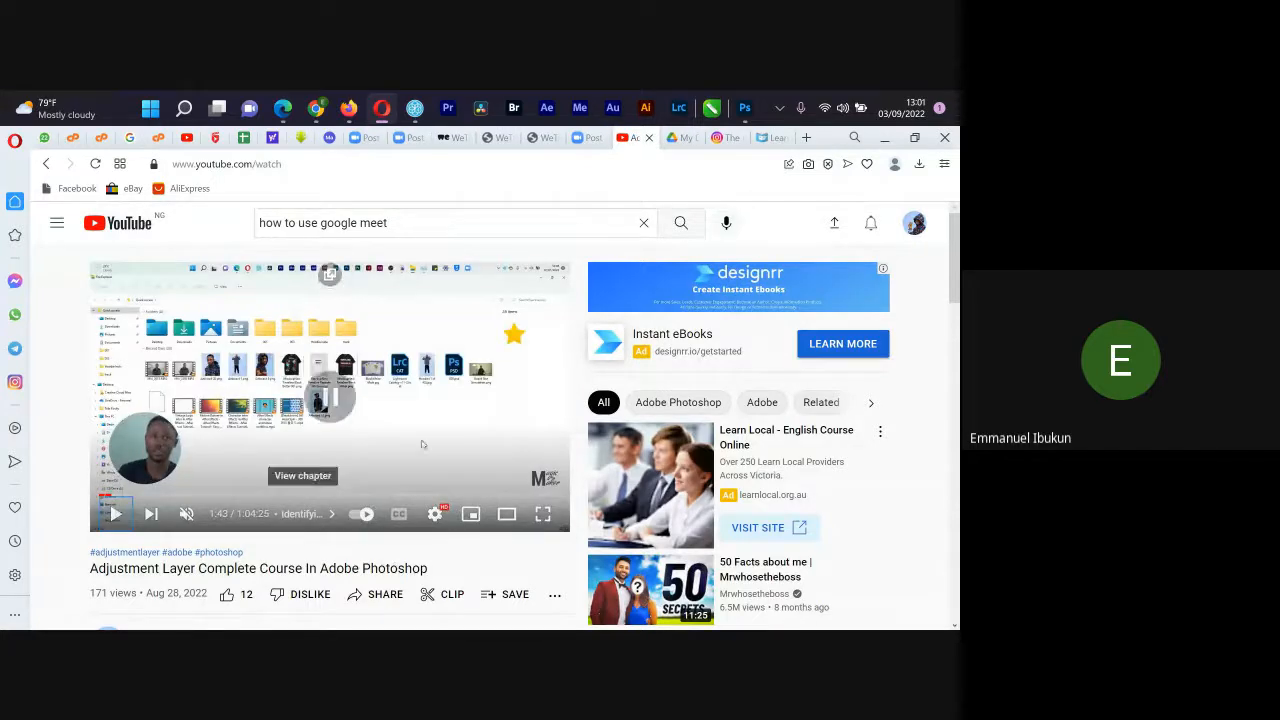
# Step: Expand the video's description and examine its introduction and the time-stamped list of Photoshop topics
pyautogui.scroll(-3, 419, 441)
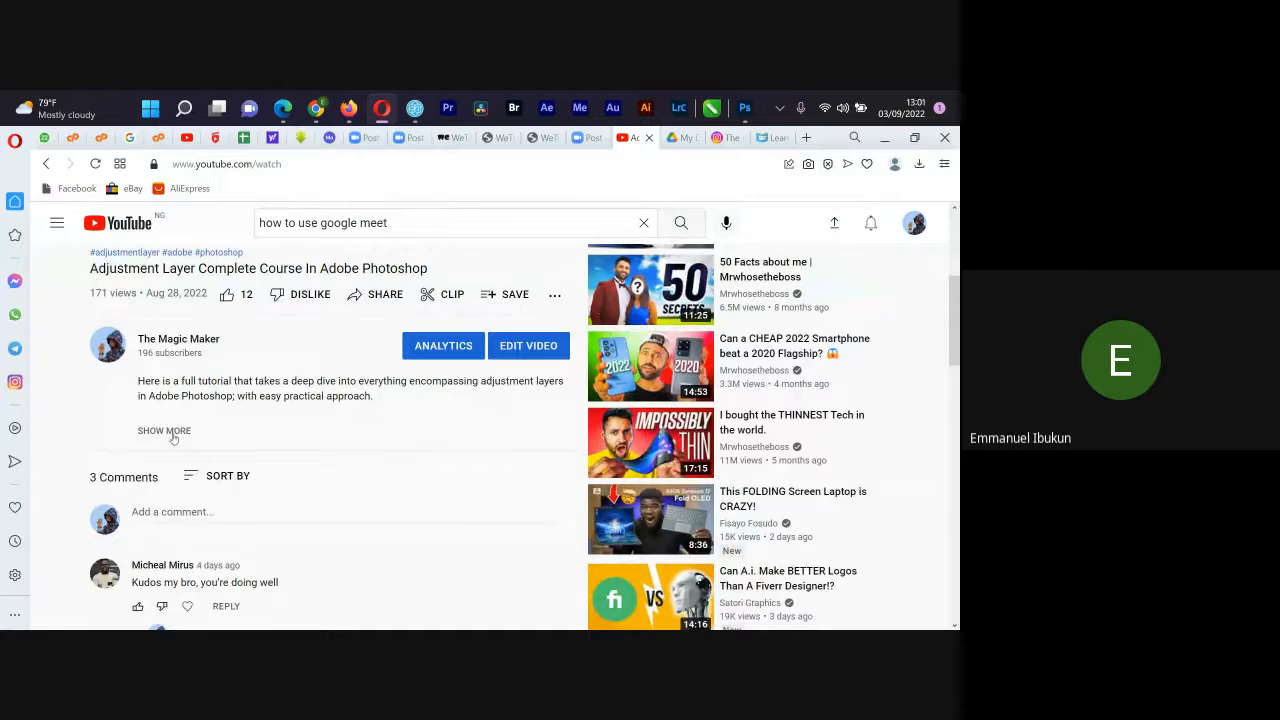
pyautogui.click(168, 431)
pyautogui.scroll(-3, 296, 470)
pyautogui.scroll(3, 296, 470)
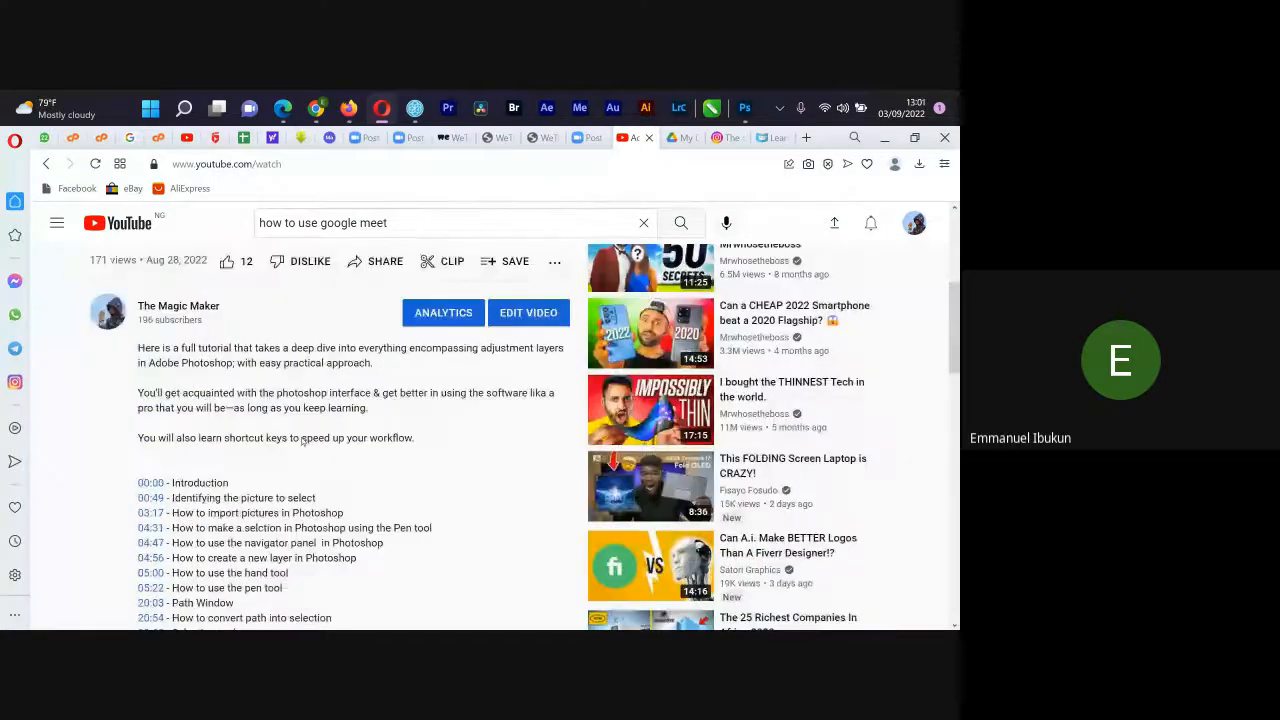
pyautogui.scroll(-3, 301, 441)
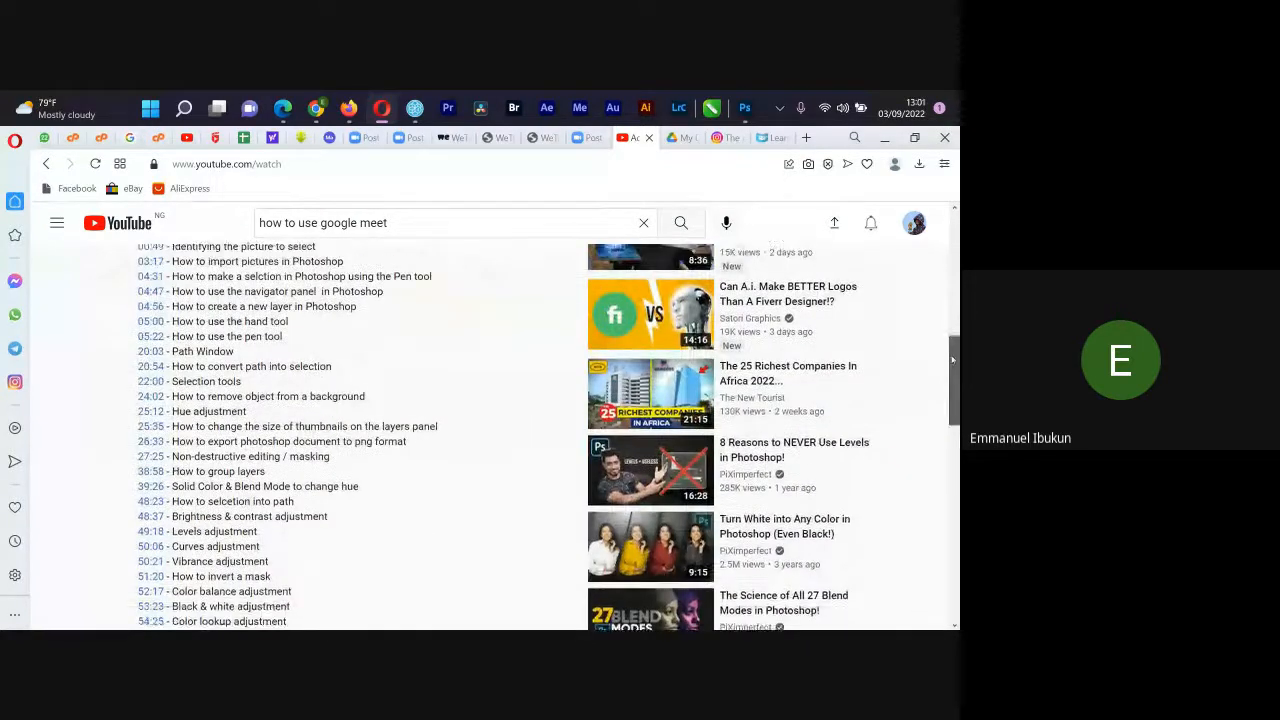
pyautogui.moveTo(953, 360); pyautogui.dragTo(955, 345)
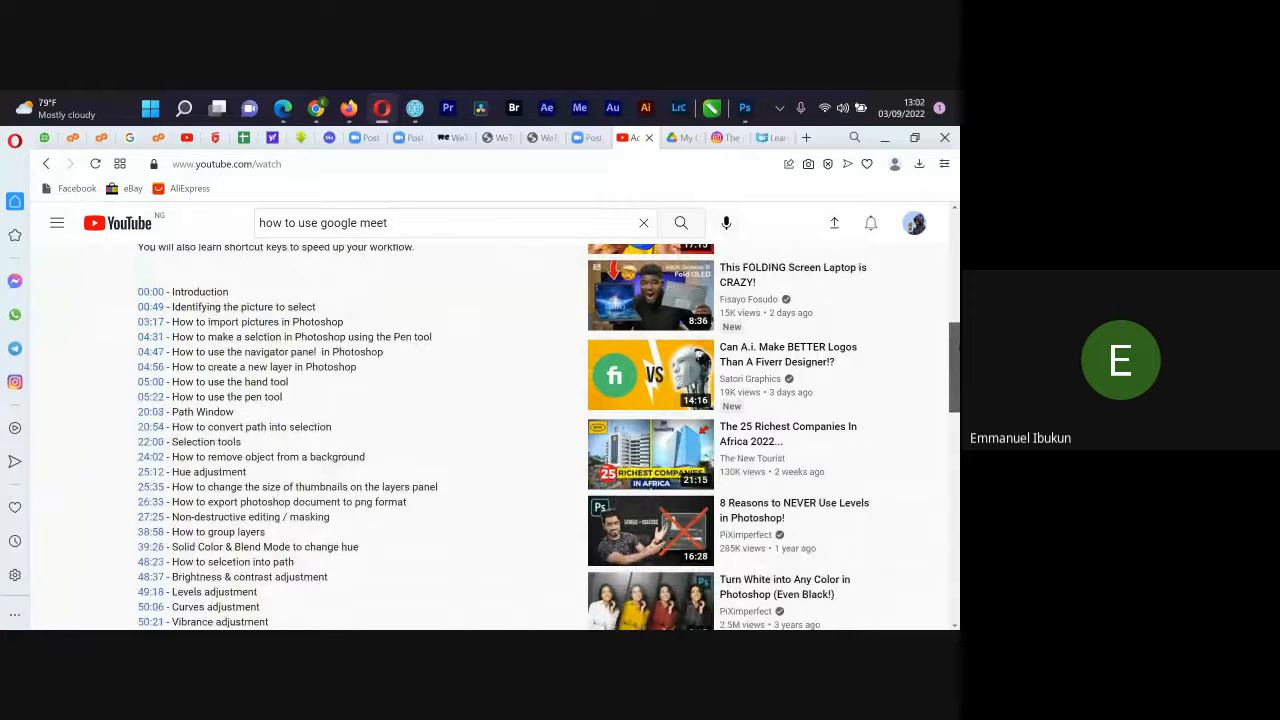
pyautogui.moveTo(955, 345)
pyautogui.mouseDown()
pyautogui.moveTo(955, 360)
pyautogui.moveTo(955, 266)
pyautogui.moveTo(958, 350)
pyautogui.mouseUp()
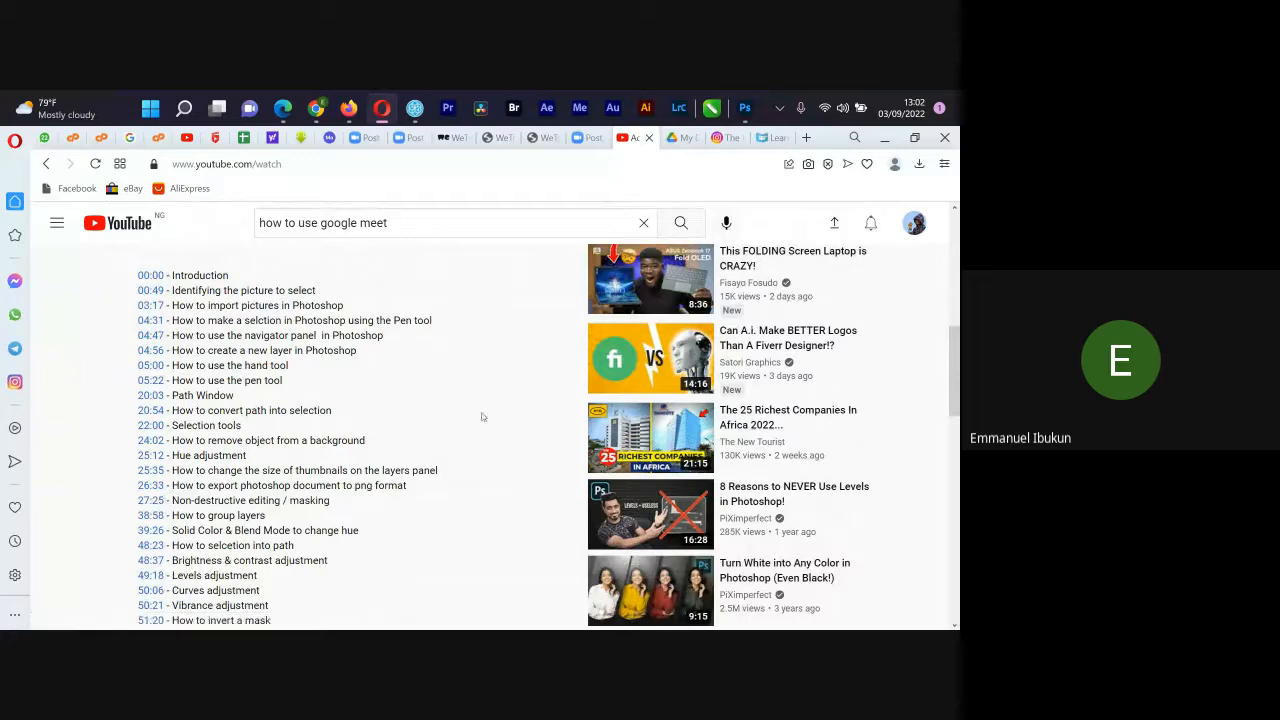
pyautogui.scroll(5, 481, 416)
pyautogui.scroll(-3, 460, 406)
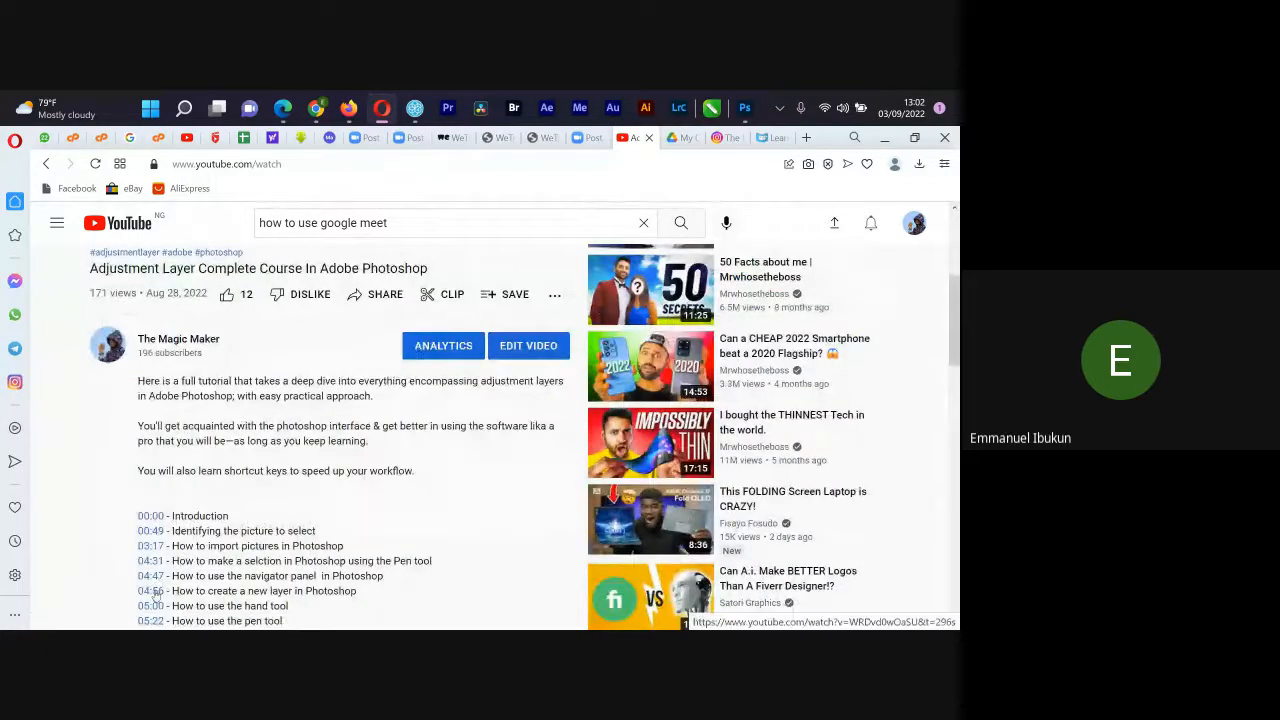
pyautogui.scroll(-6, 155, 593)
pyautogui.scroll(3, 204, 478)
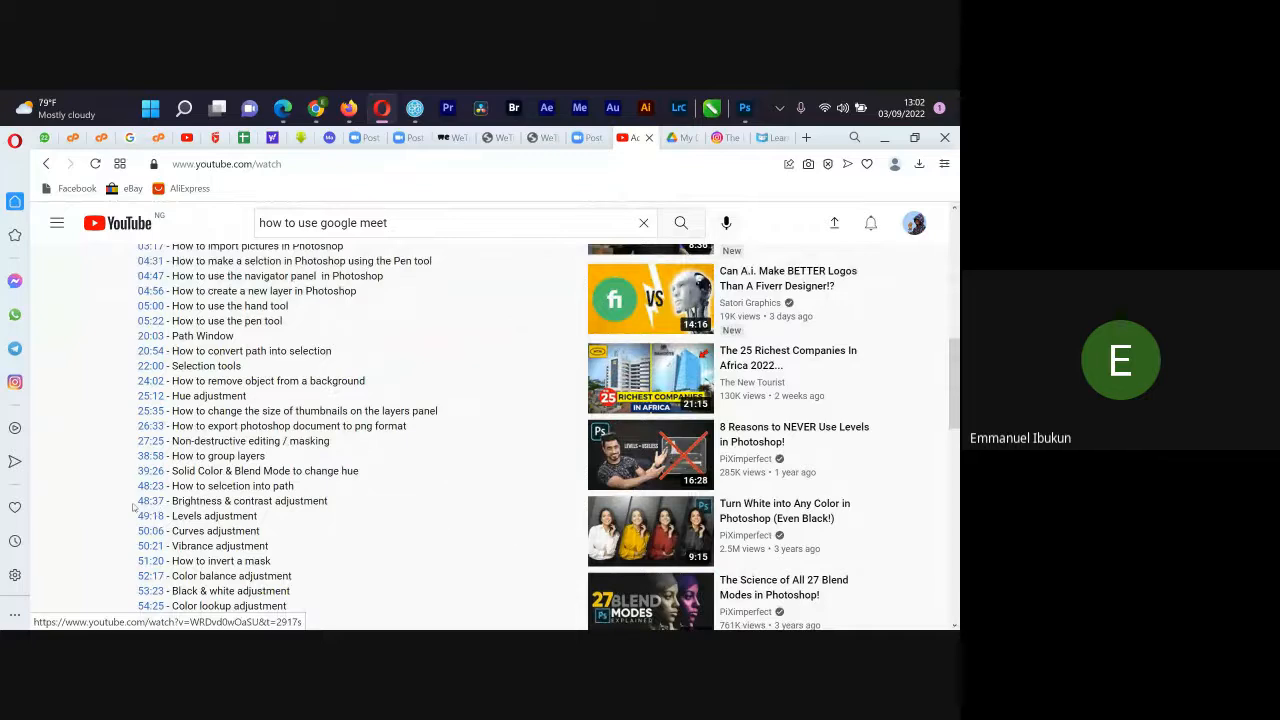
pyautogui.scroll(3, 214, 505)
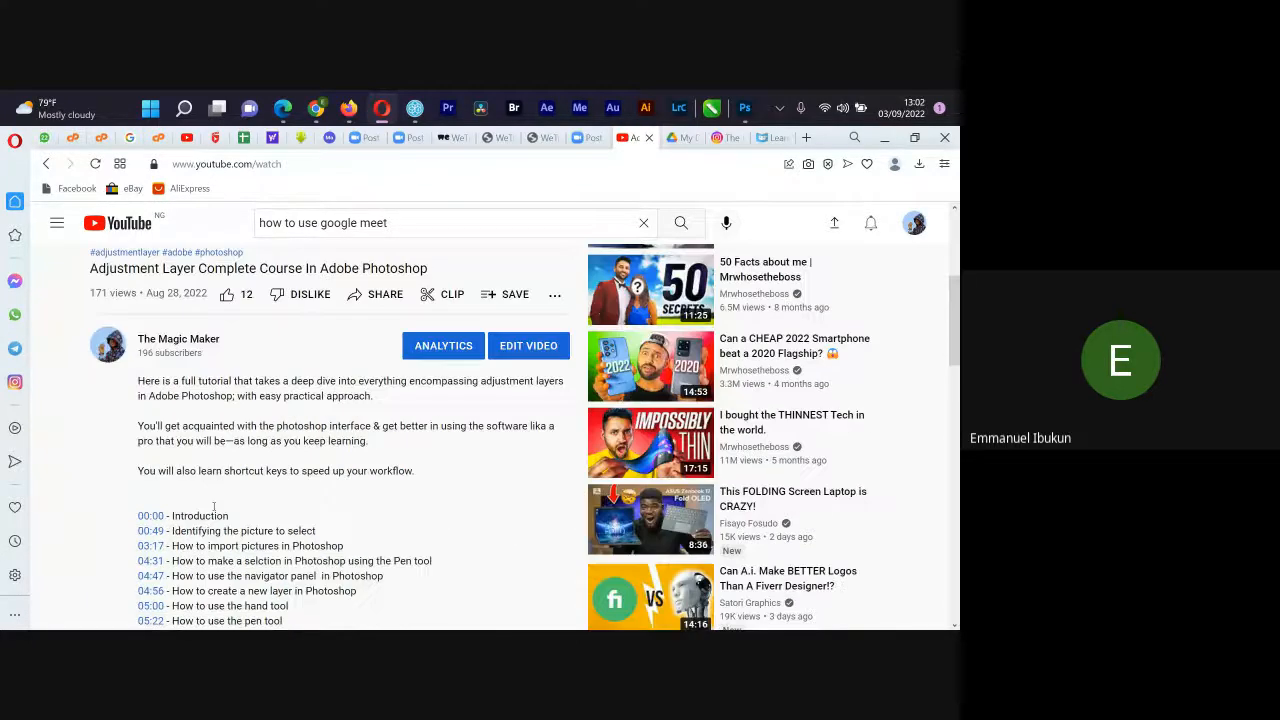
pyautogui.scroll(-3, 214, 507)
pyautogui.scroll(6, 222, 426)
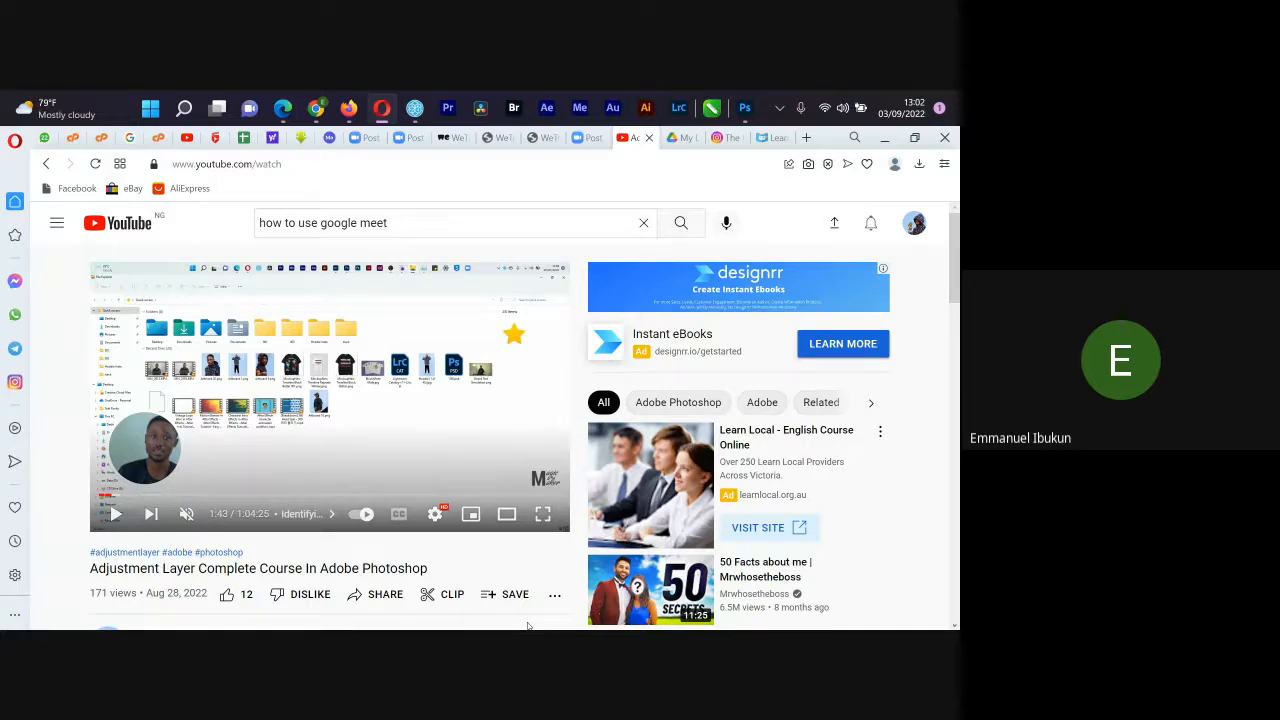
pyautogui.scroll(-3, 524, 618)
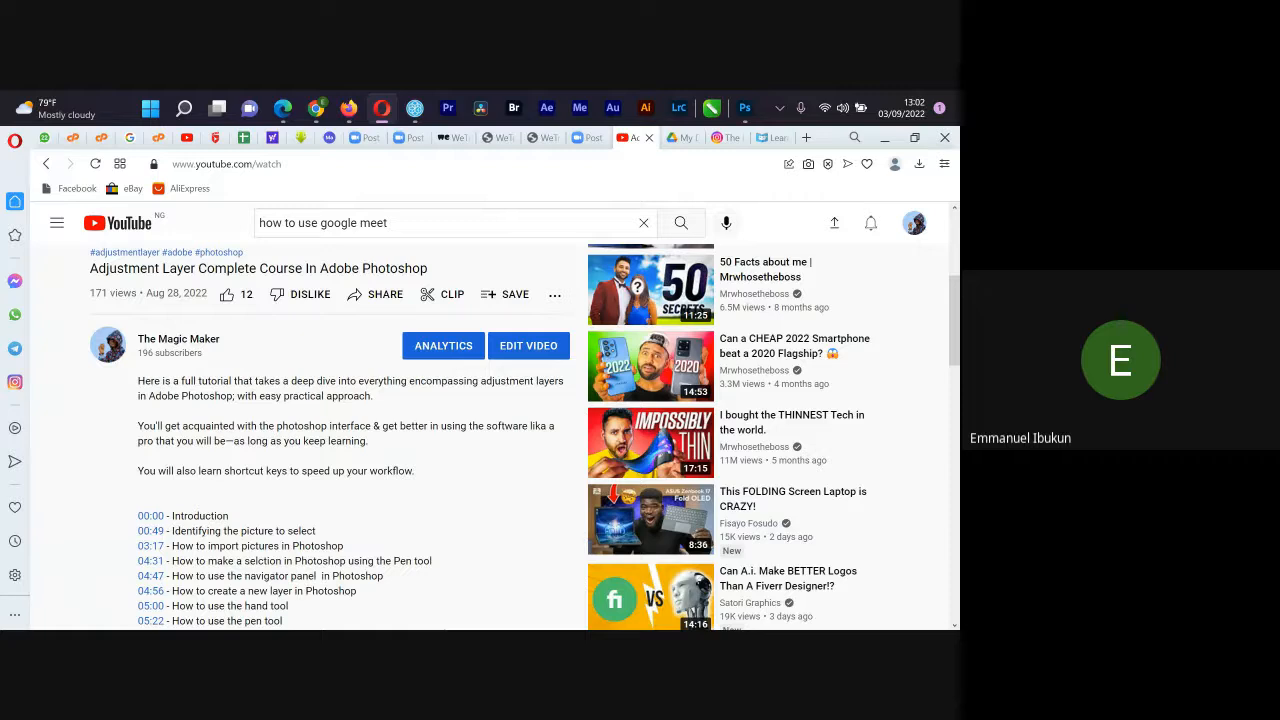
pyautogui.scroll(-3, 314, 558)
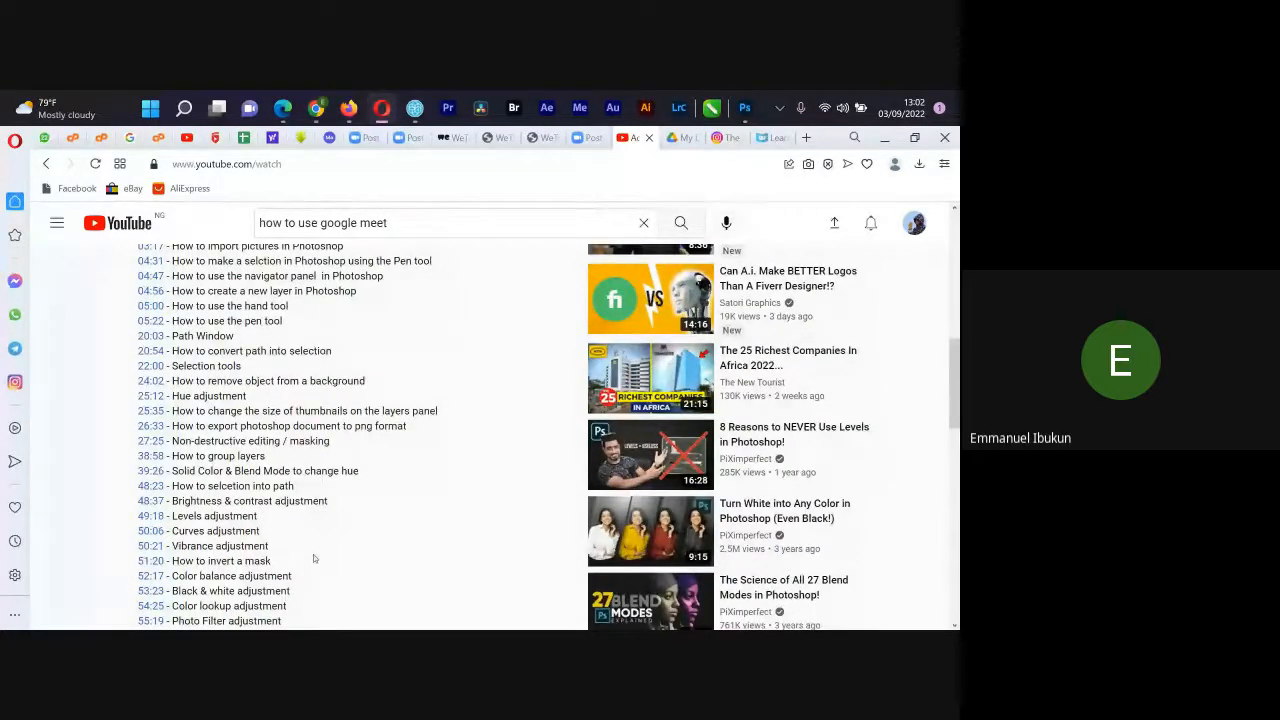
pyautogui.scroll(10, 313, 554)
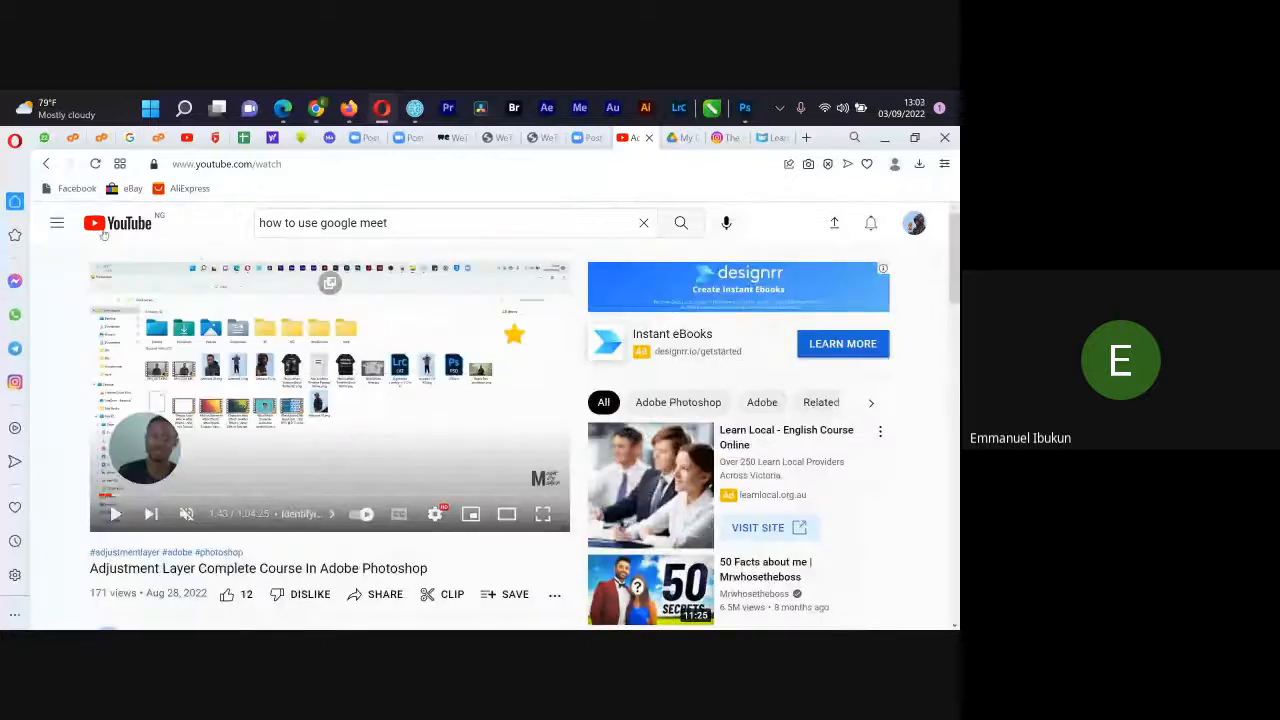
# Step: Go back to The Magic Maker channel page, look over its uploaded videos and open the channel's About information
pyautogui.click(46, 163)
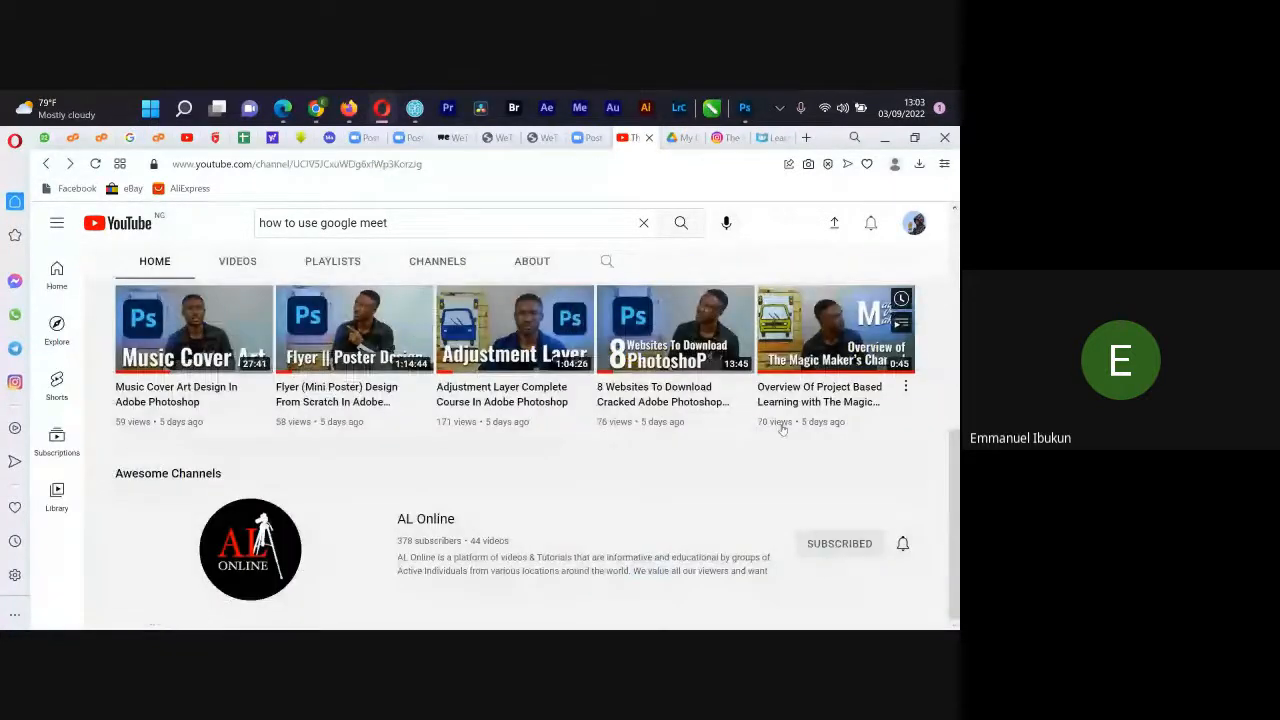
pyautogui.scroll(5, 780, 426)
pyautogui.scroll(-3, 782, 430)
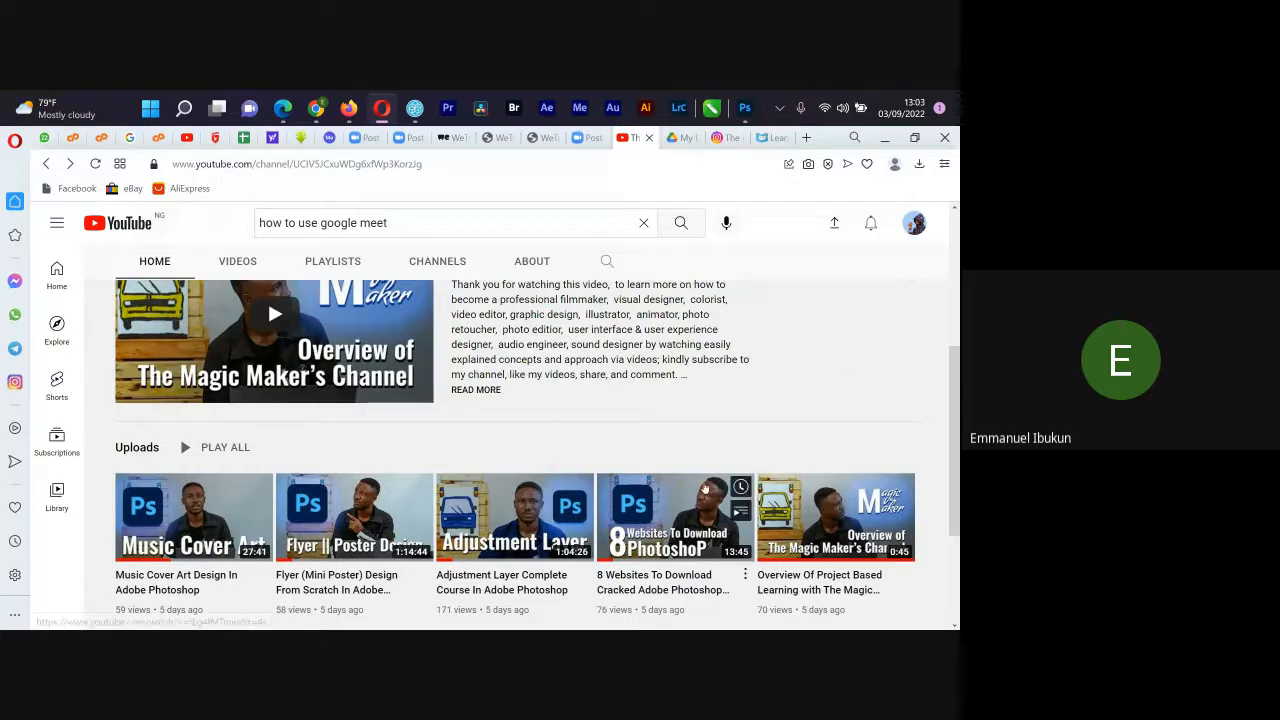
pyautogui.scroll(2, 666, 500)
pyautogui.scroll(-2, 666, 500)
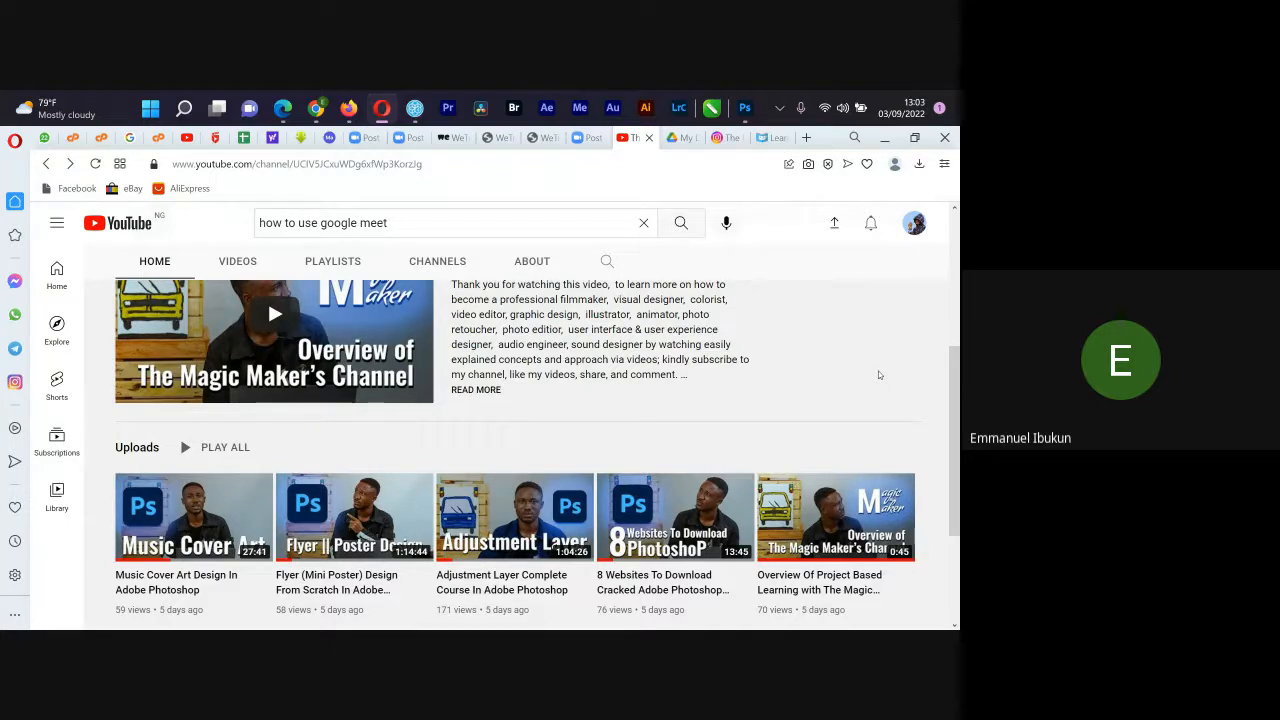
pyautogui.scroll(3, 709, 401)
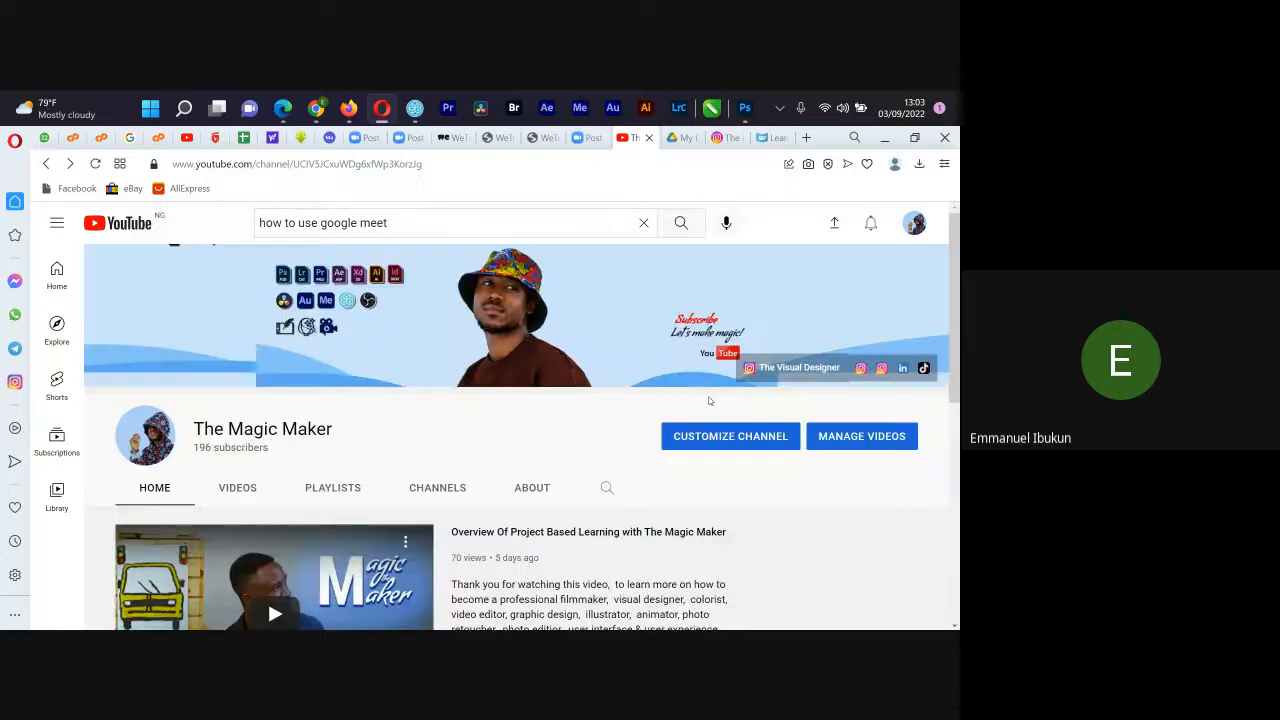
pyautogui.click(522, 490)
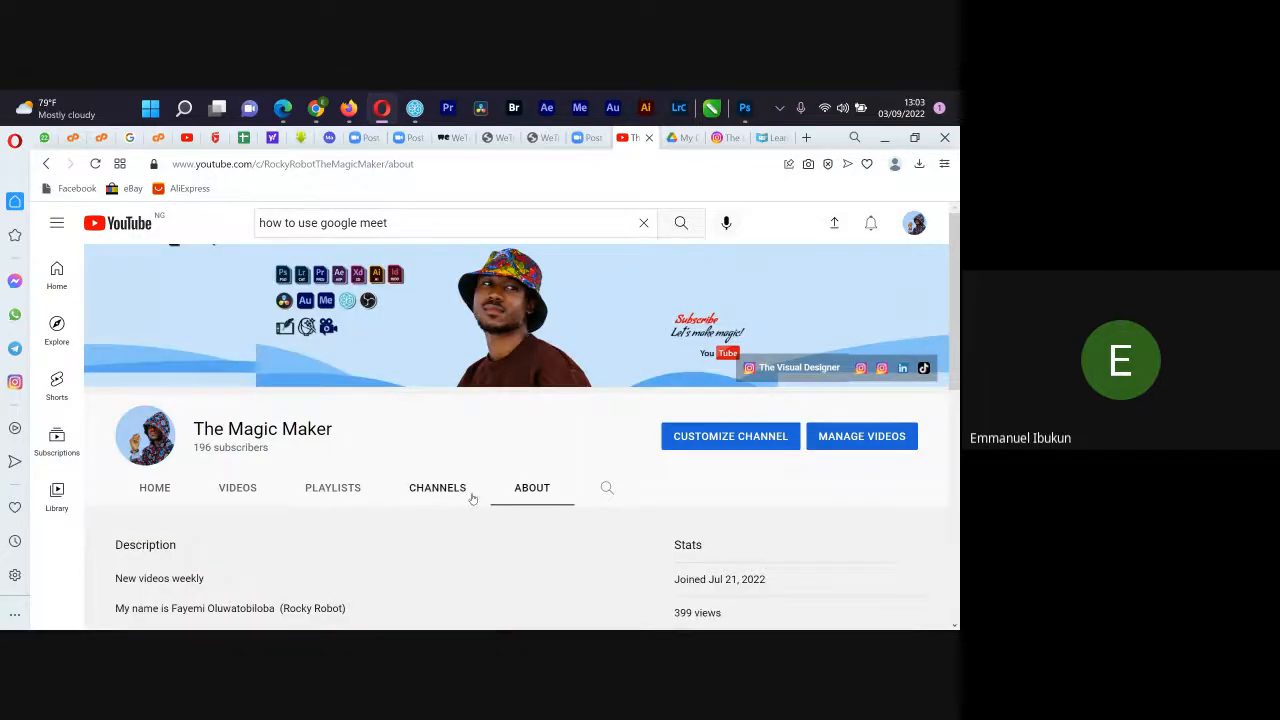
# Step: Read the channel's About description, and return to its home page to look over the featured video and uploads
pyautogui.scroll(-3, 506, 511)
pyautogui.scroll(1, 311, 411)
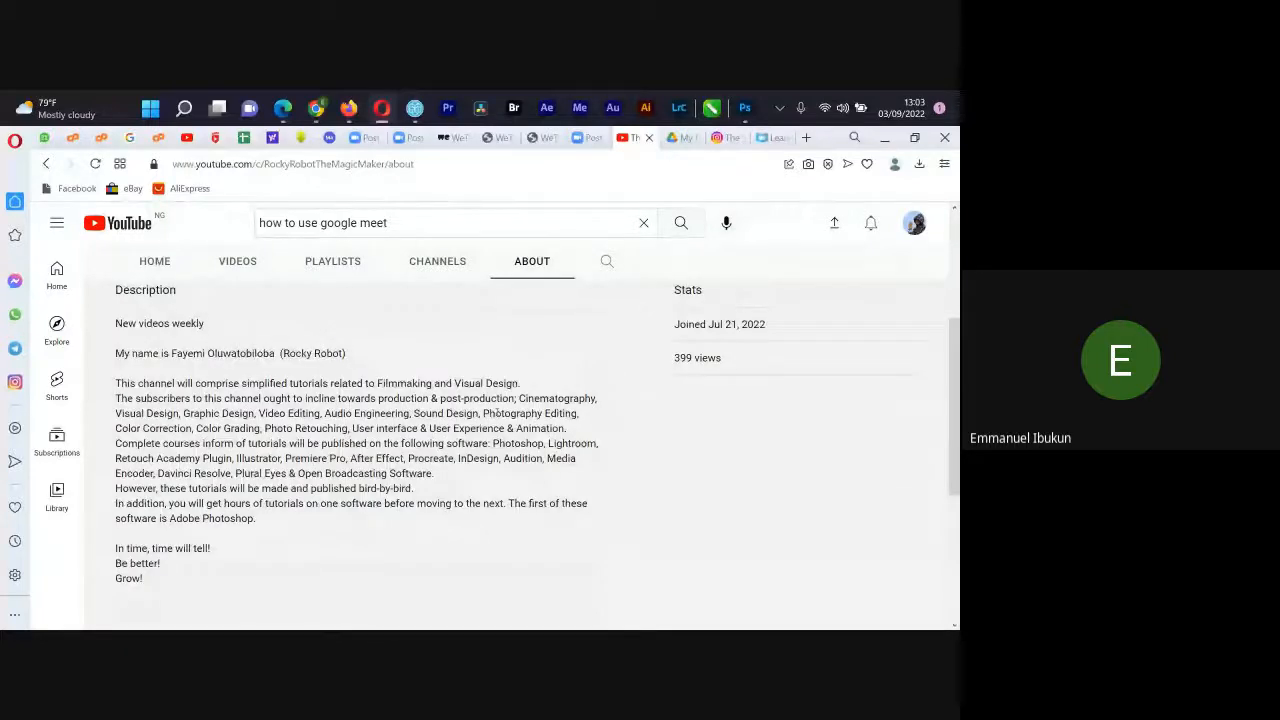
pyautogui.scroll(3, 490, 408)
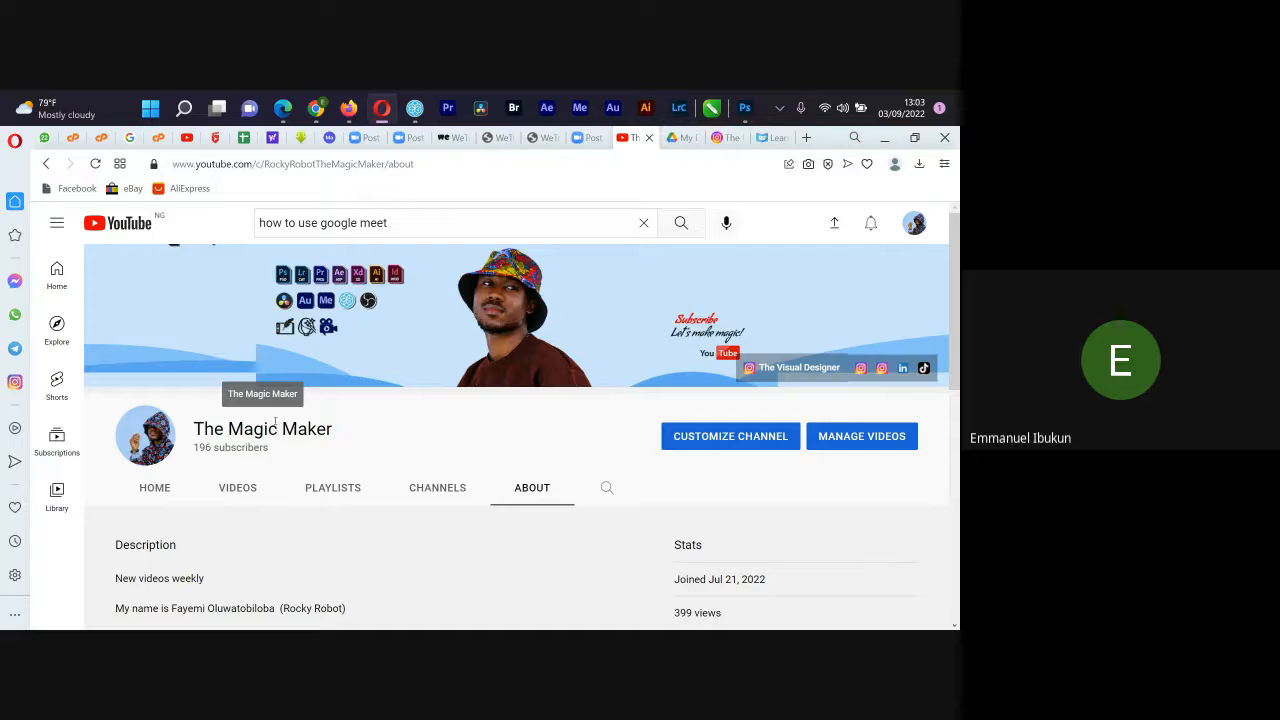
pyautogui.click(155, 490)
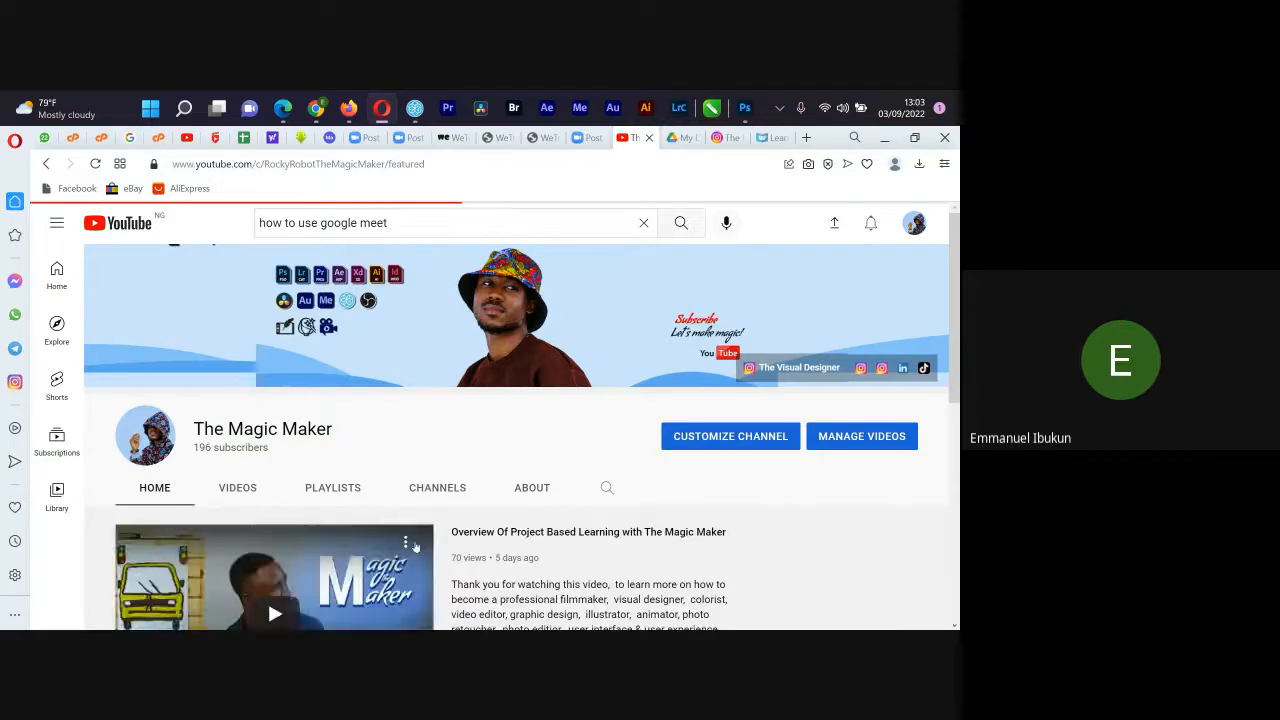
pyautogui.scroll(-1, 233, 597)
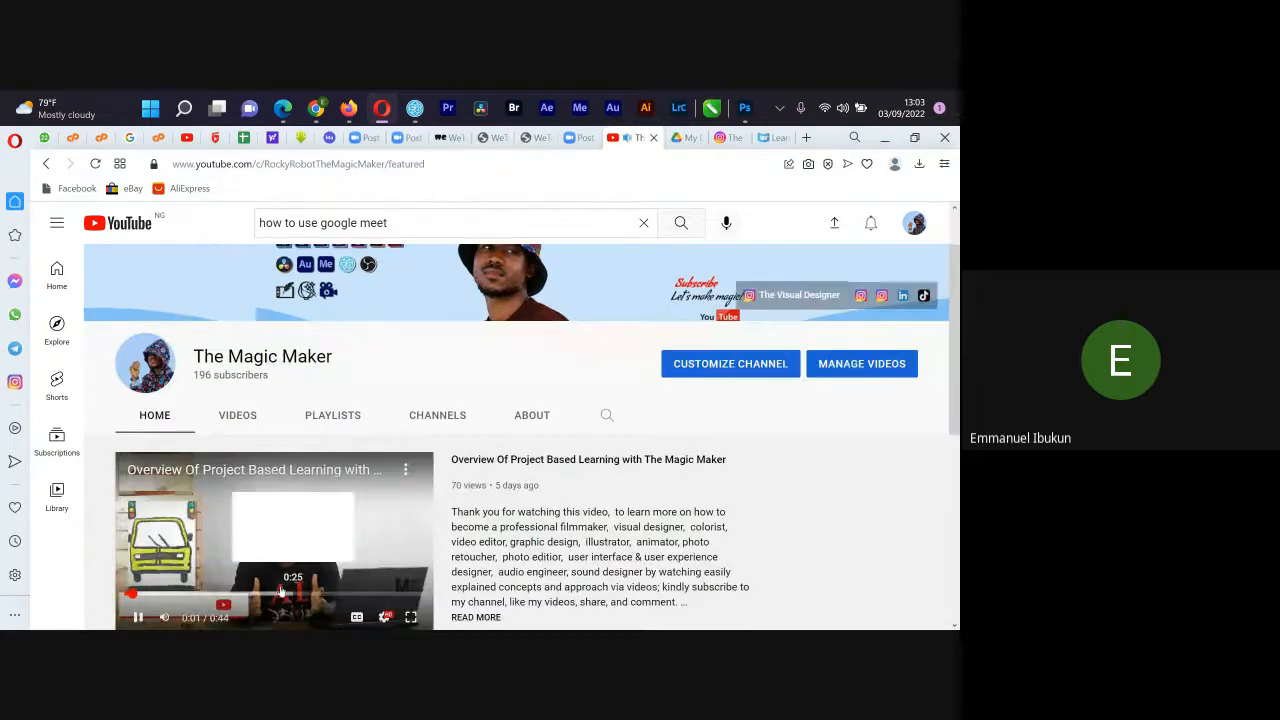
pyautogui.scroll(-3, 491, 585)
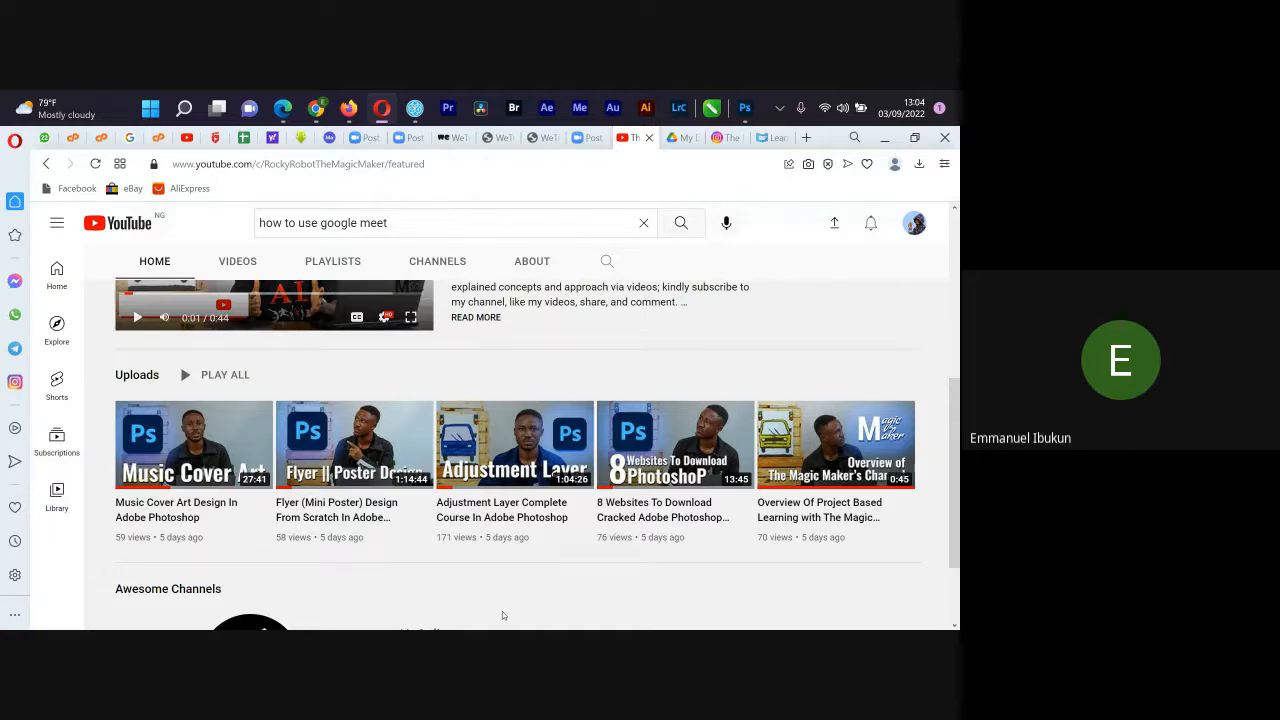
# Step: Leave the YouTube channel page and switch to the Google Meet call "Introduction to Photoshop" in Chrome
pyautogui.click(884, 139)
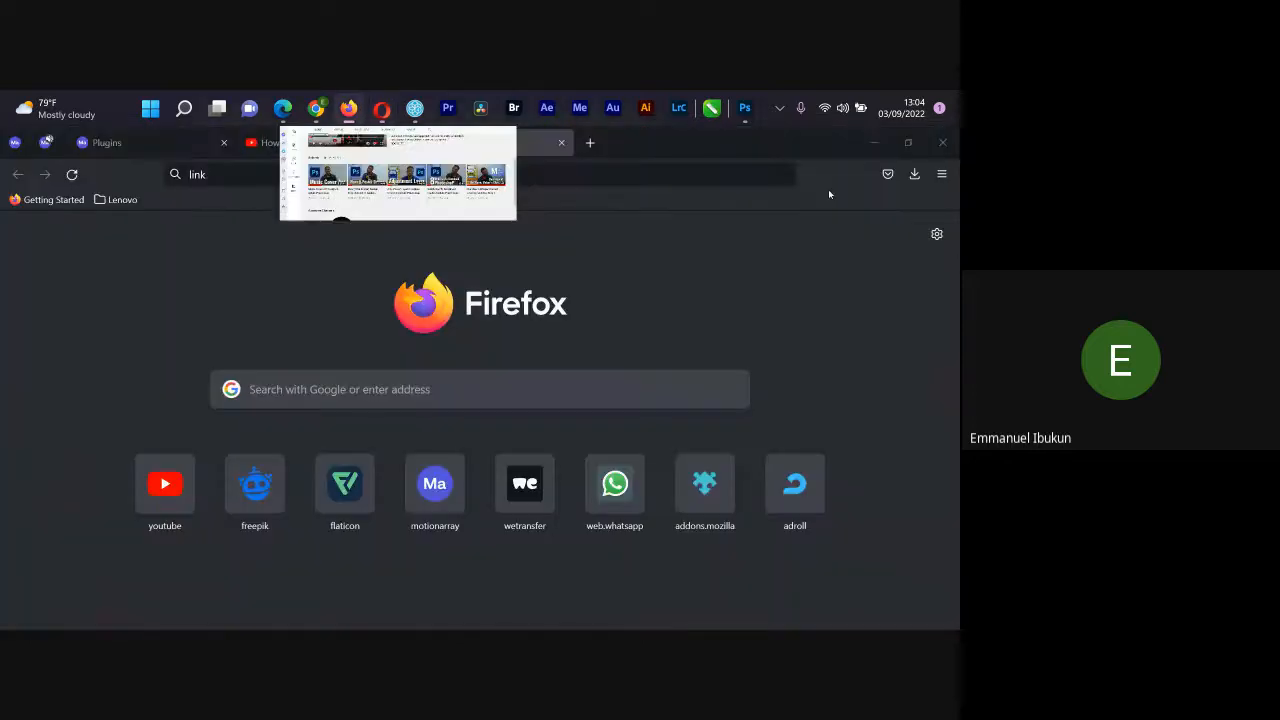
pyautogui.click(882, 141)
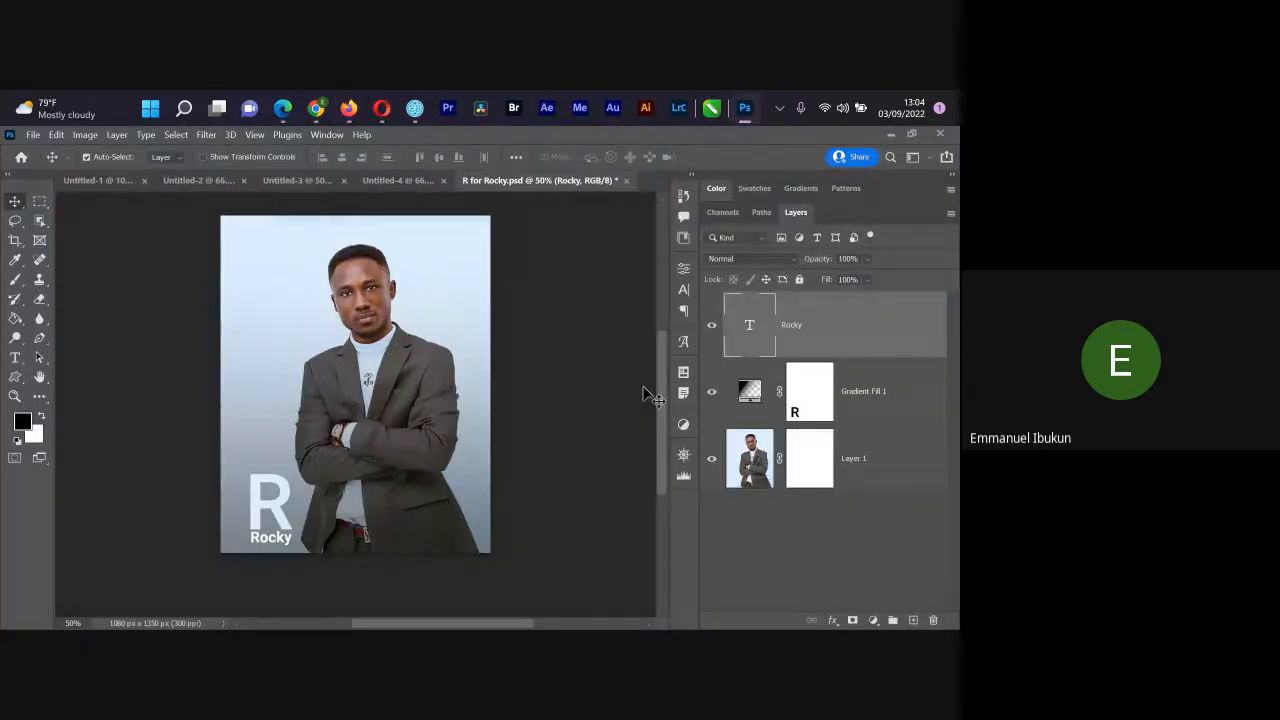
pyautogui.click(380, 110)
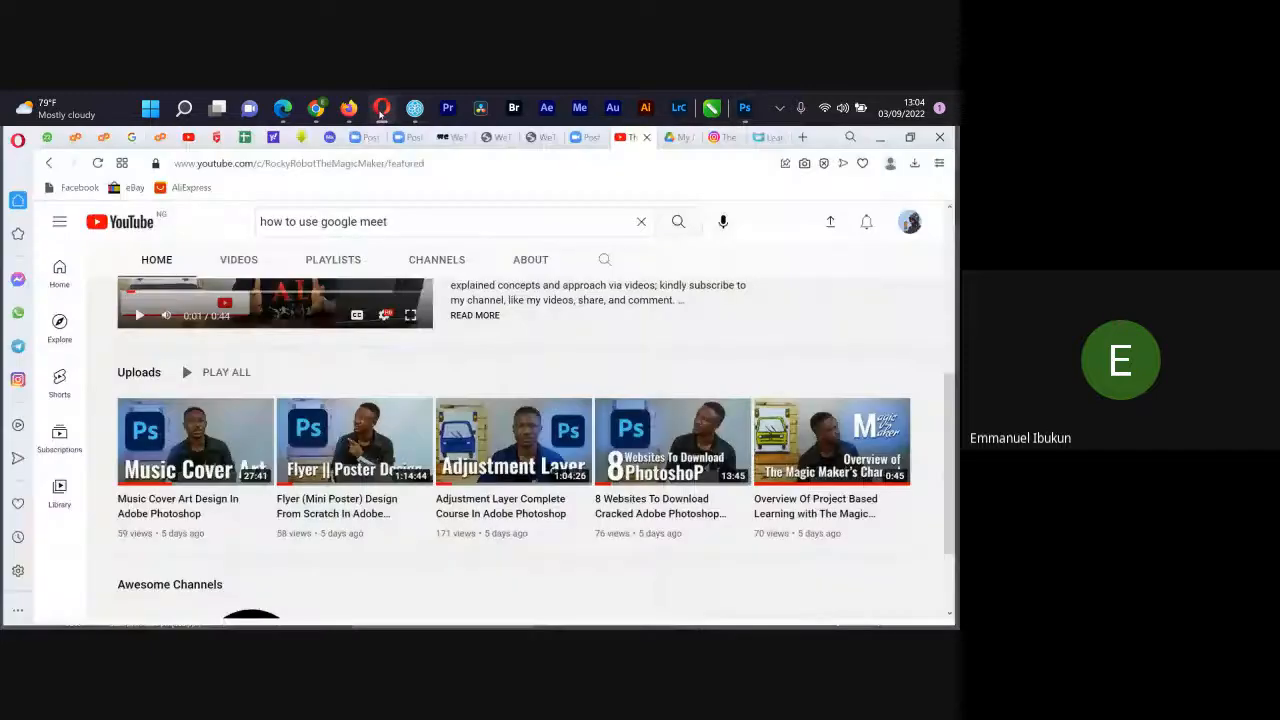
pyautogui.click(348, 117)
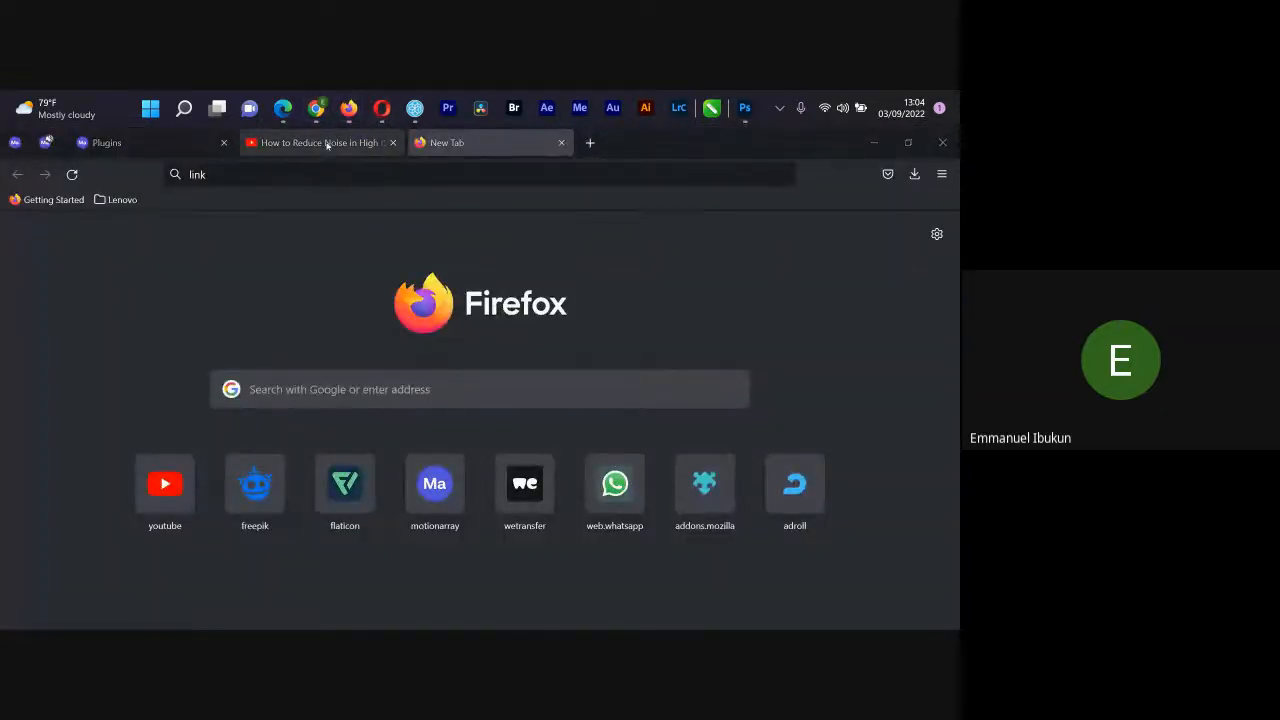
pyautogui.press('super+Tab')
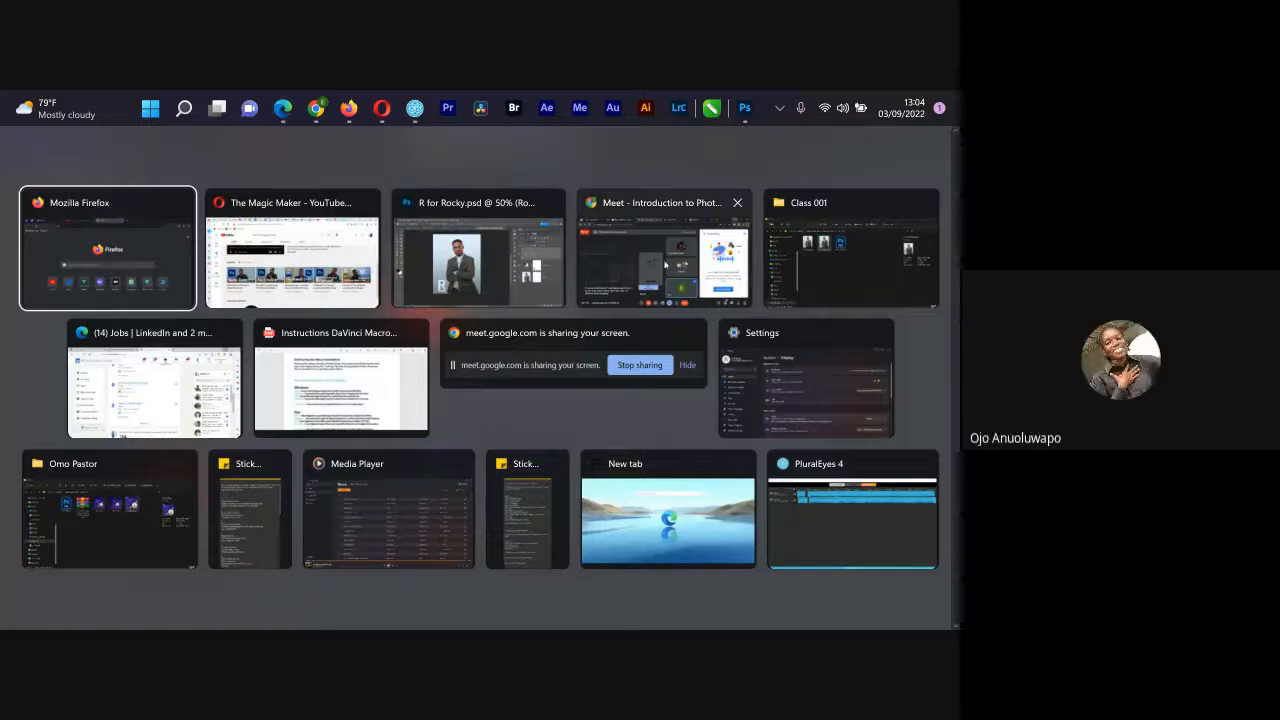
pyautogui.click(731, 267)
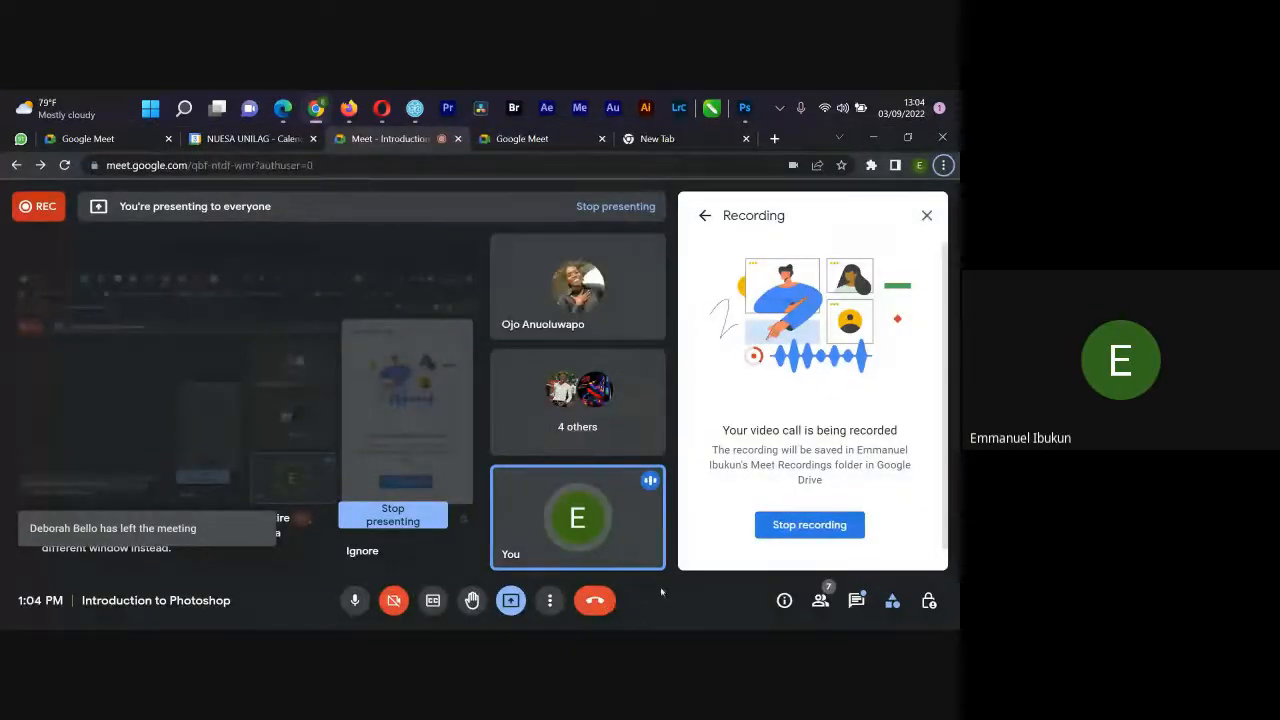
# Step: Open the recording controls of the "Introduction to Photoshop" meeting and leave the call
pyautogui.click(784, 600)
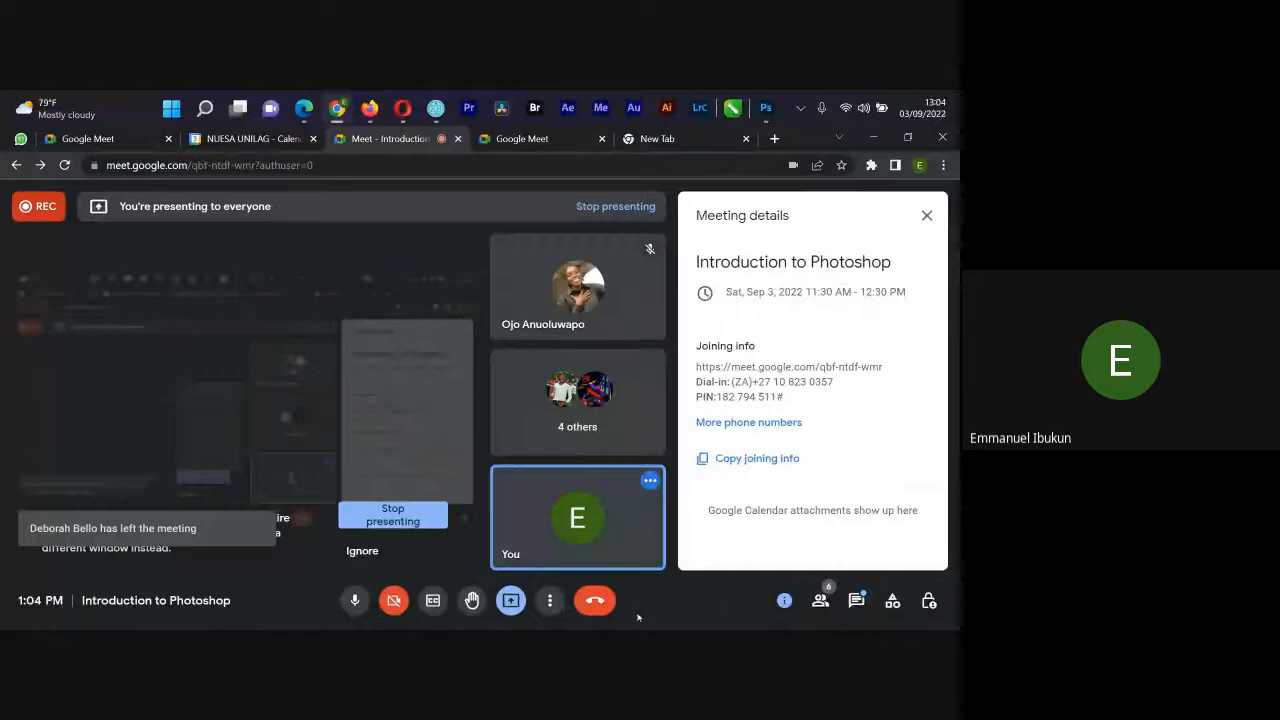
pyautogui.click(549, 600)
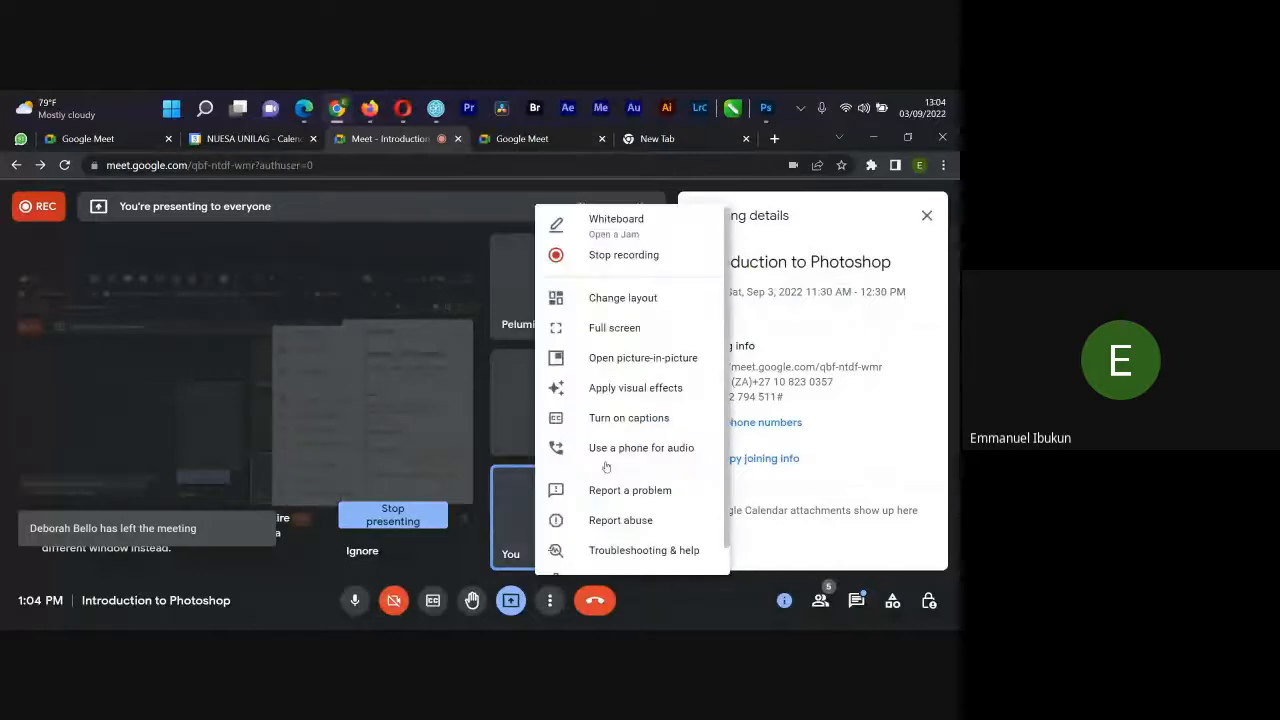
pyautogui.click(605, 257)
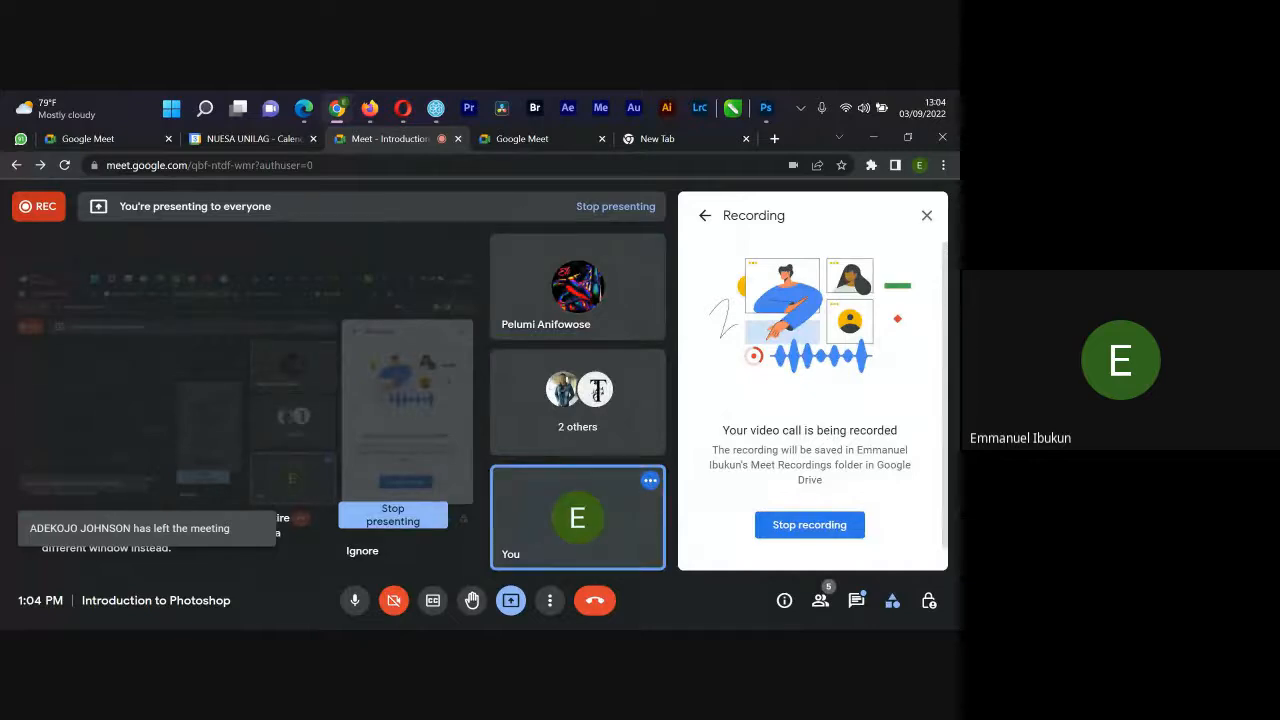
pyautogui.click(592, 602)
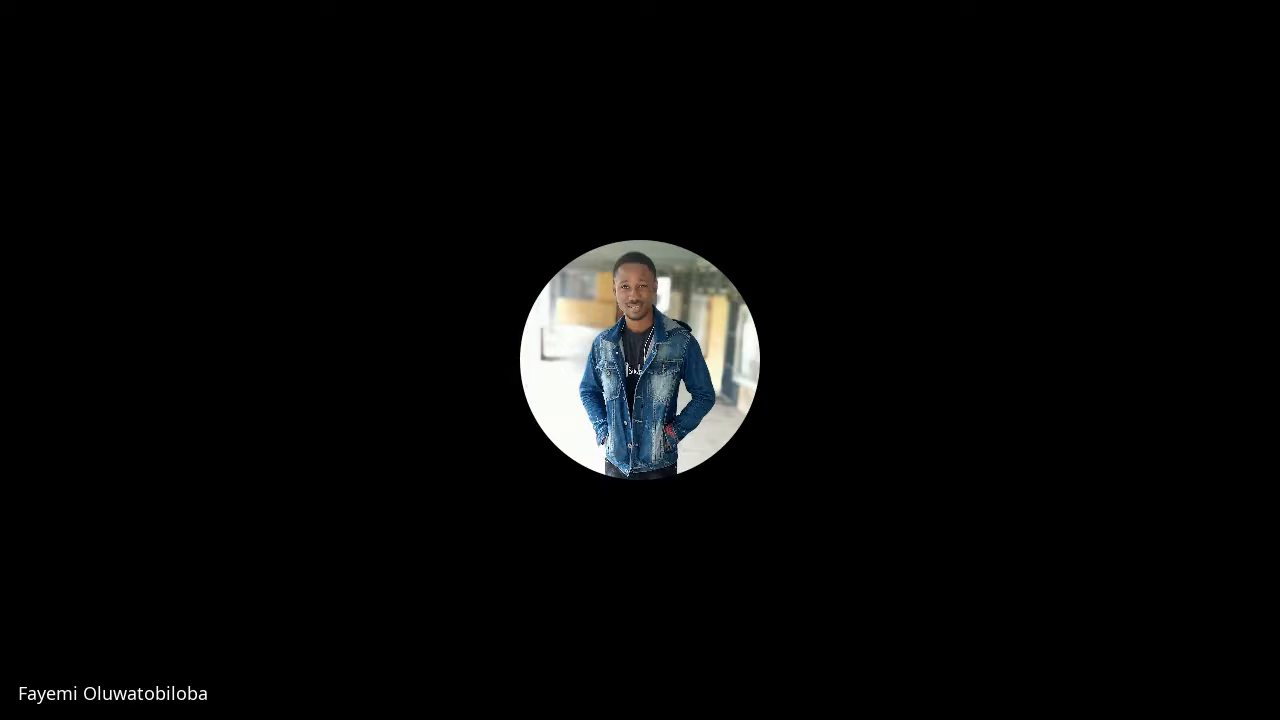